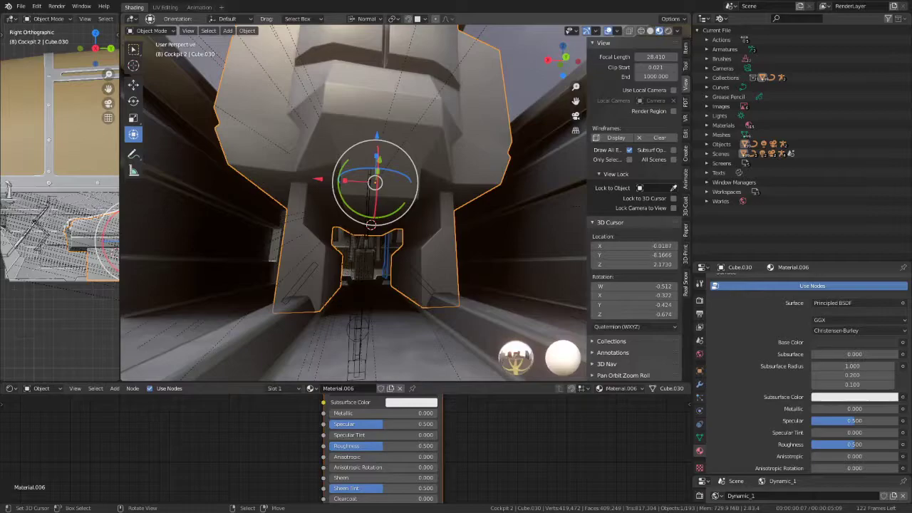
Snap the 3D cursor onto the cockpit piece Cube.030 with Cursor to Selected
mouse_move(379, 114)
middle_mouse_down()
mouse_move(426, 207)
mouse_move(418, 209)
middle_mouse_up()
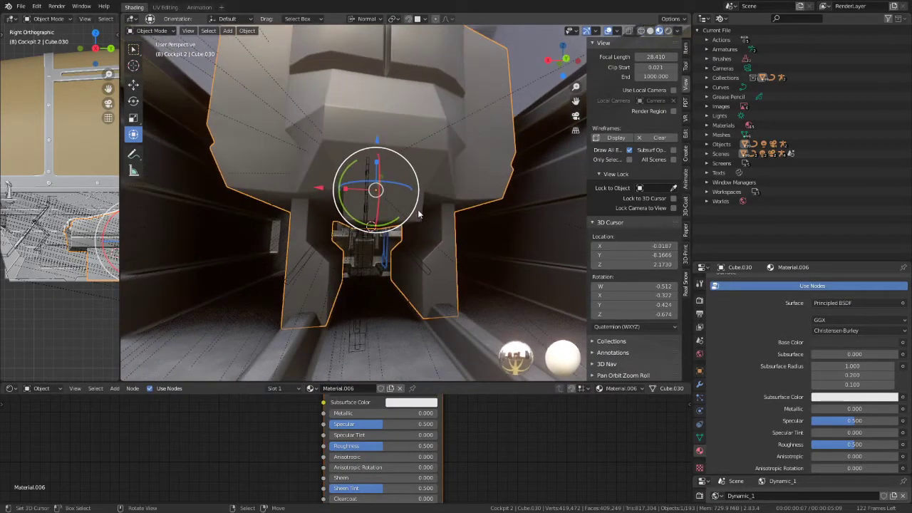
key("shift+s")
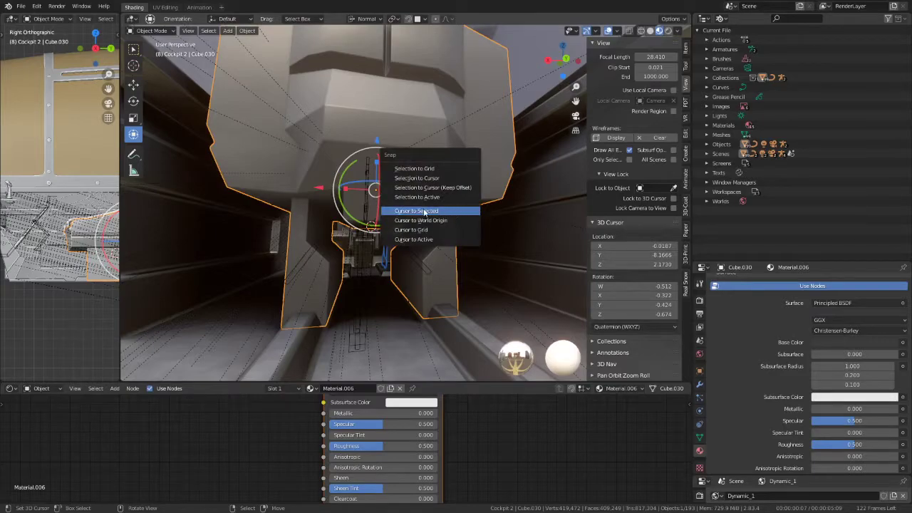
left_click(411, 211)
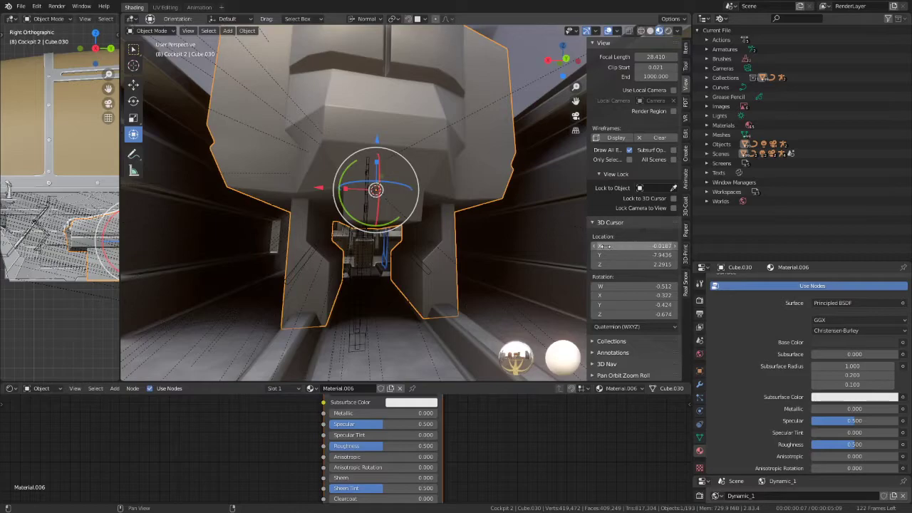
middle_click_drag(422, 260, 508, 263)
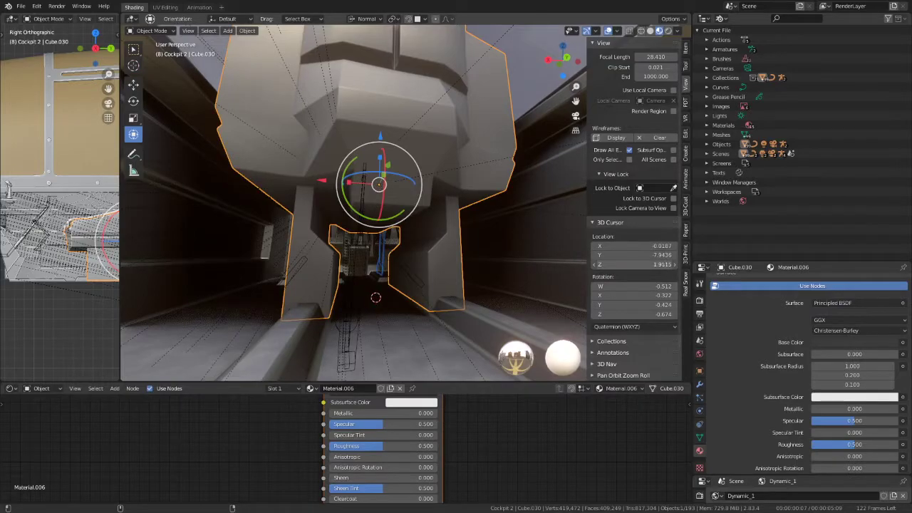
mouse_move(482, 238)
middle_mouse_down()
mouse_move(401, 212)
mouse_move(404, 204)
mouse_move(484, 254)
mouse_move(413, 169)
mouse_move(438, 196)
middle_mouse_up()
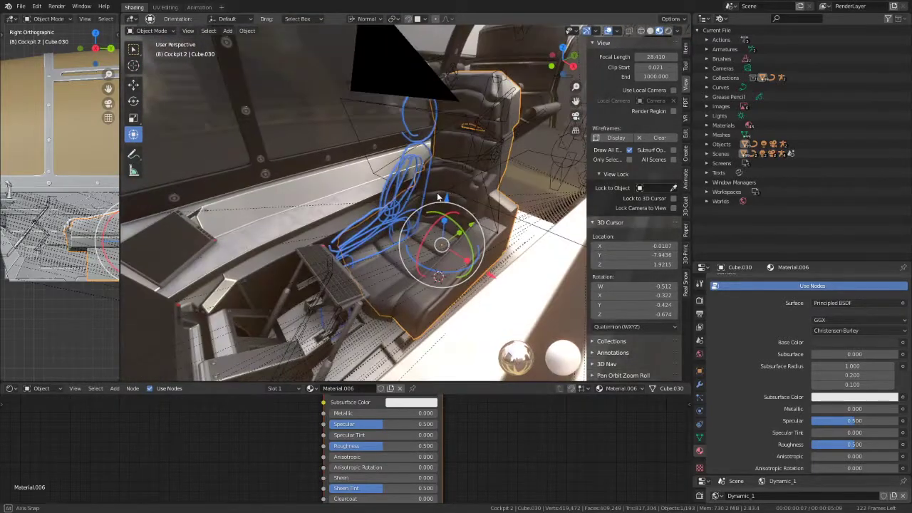
left_click(247, 30)
mouse_move(261, 51)
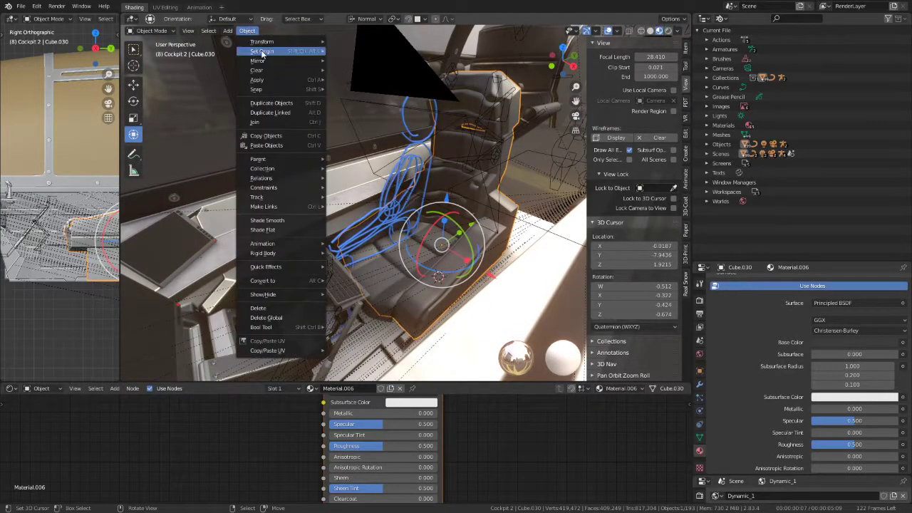
Set Cube.030's origin to the 3D cursor
left_click(397, 72)
mouse_move(395, 68)
middle_mouse_down()
mouse_move(434, 186)
mouse_move(399, 135)
mouse_move(412, 174)
mouse_move(403, 178)
mouse_move(469, 182)
middle_mouse_up()
key("g")
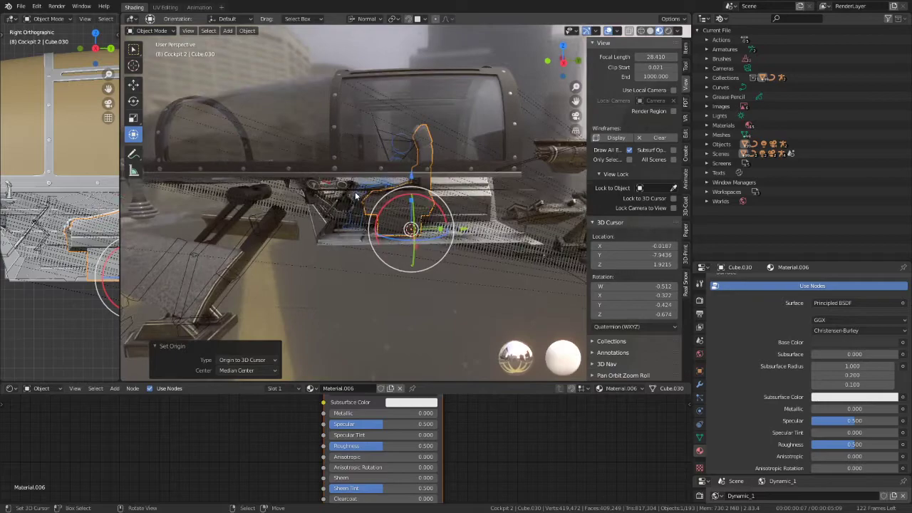
mouse_move(376, 207)
middle_mouse_down()
mouse_move(406, 232)
mouse_move(417, 225)
middle_mouse_up()
Add a new bone to the Jet.083 armature at the 3D cursor in Edit Mode
key("Tab")
left_click(430, 219)
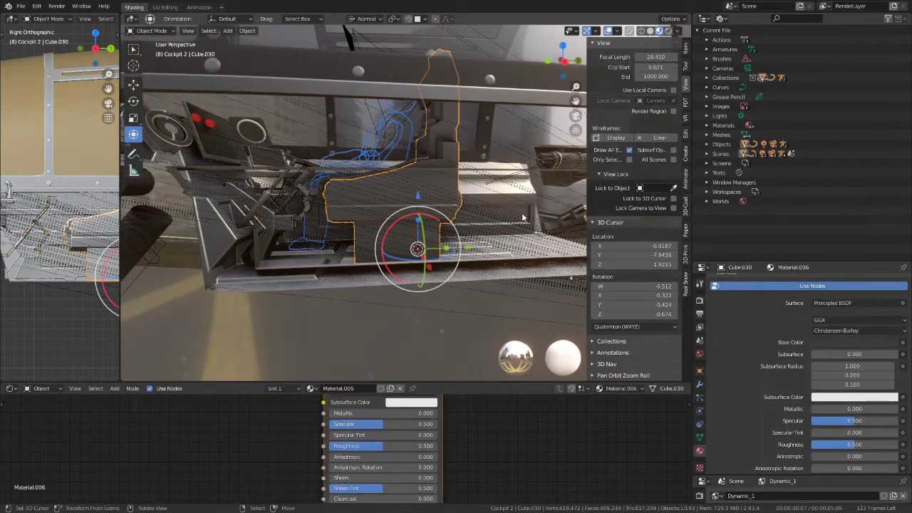
right_click(523, 217)
key("Escape")
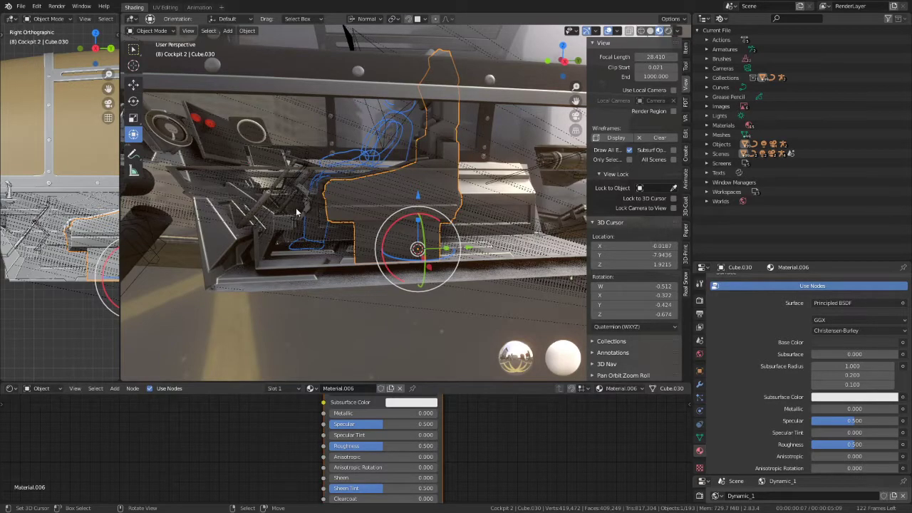
left_click(298, 213)
key("Tab")
key("shift+a")
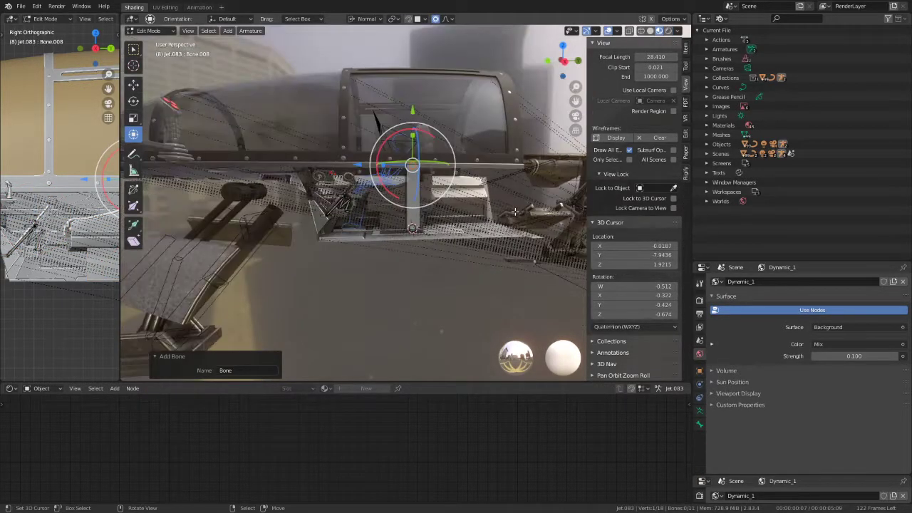
Shorten the new bone Bone.010 and try thinning its display size
mouse_move(495, 211)
middle_mouse_down()
mouse_move(424, 230)
mouse_move(467, 182)
middle_mouse_up()
key("s")
left_click(468, 177)
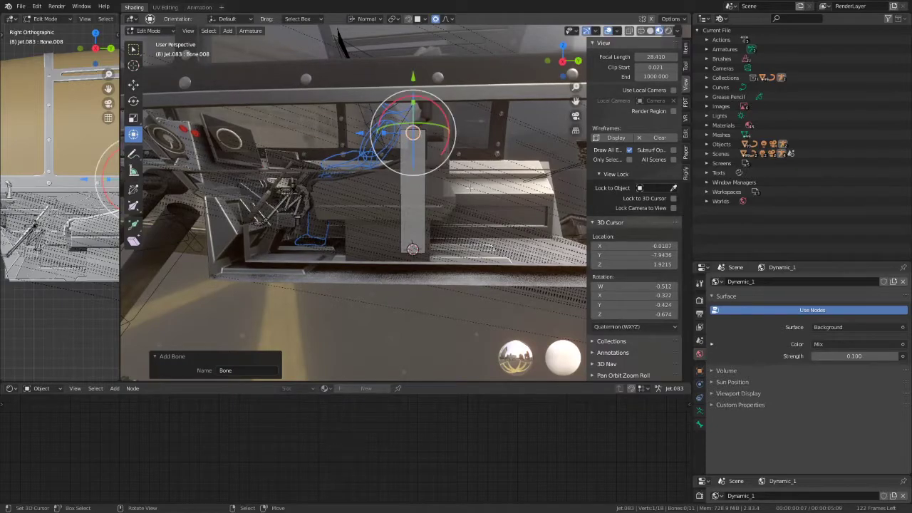
left_click(422, 192)
key("ctrl+alt+s")
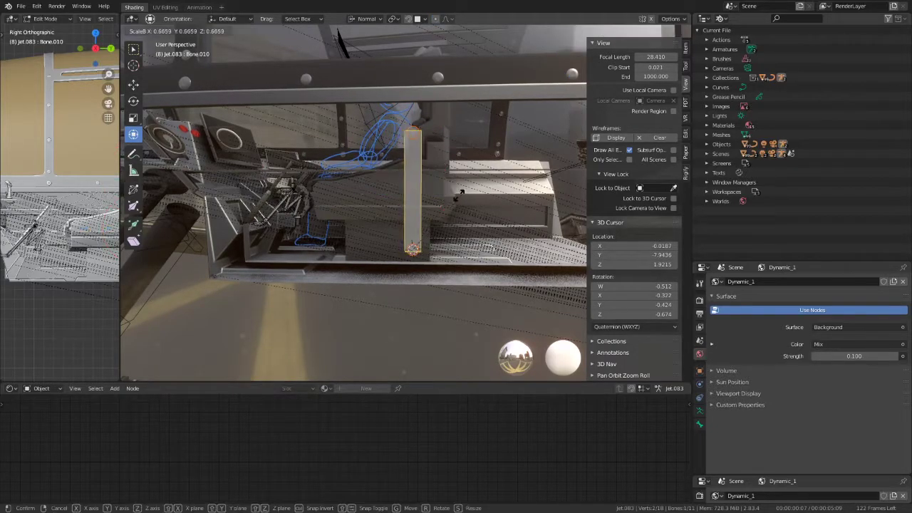
left_click(441, 193)
key("ctrl+alt+s")
right_click(453, 191)
key("ctrl+alt+s")
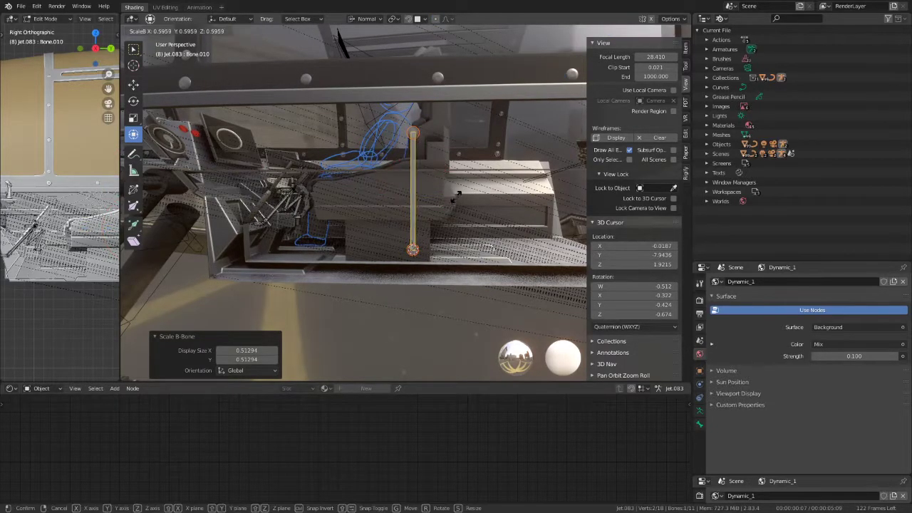
right_click(453, 191)
left_click(413, 131)
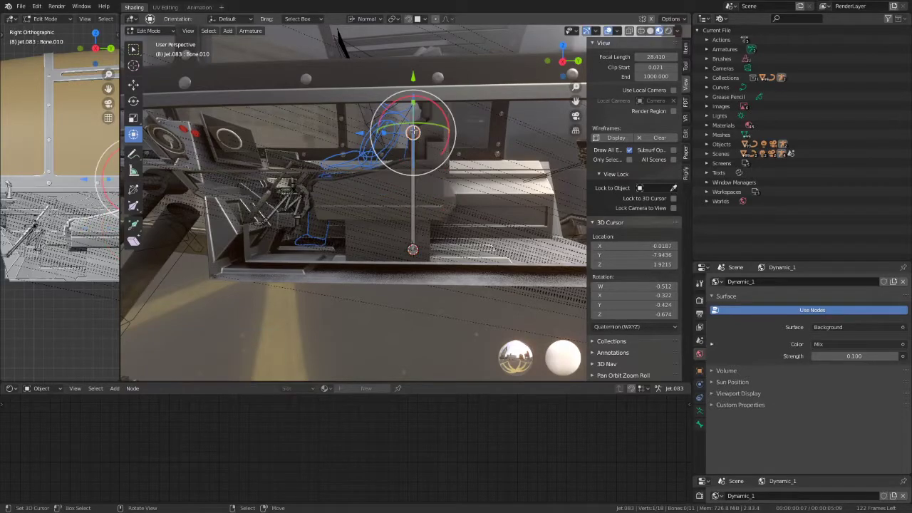
With Individual Origins pivot, scale the bone to 0.556 and return to Object Mode
left_click(394, 19)
left_click(400, 52)
key("s")
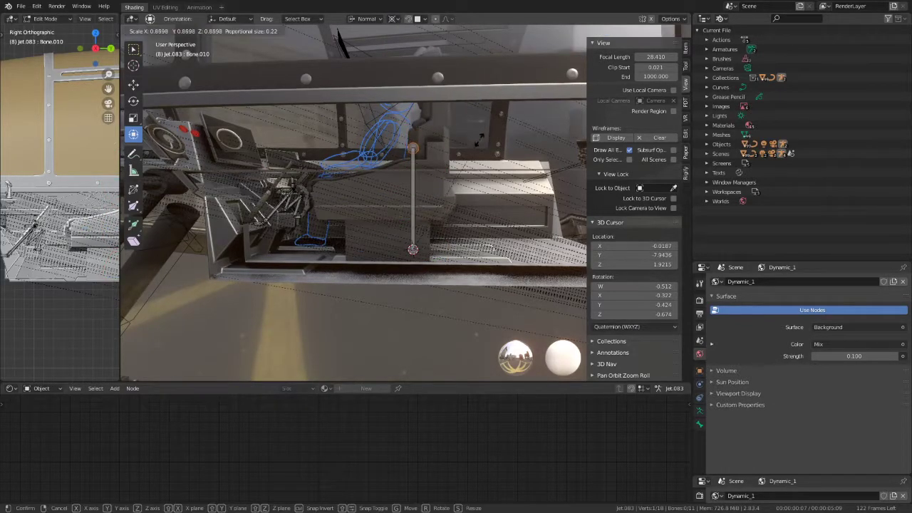
key("Return")
mouse_move(428, 214)
middle_mouse_down()
mouse_move(480, 184)
mouse_move(374, 218)
middle_mouse_up()
key("Tab")
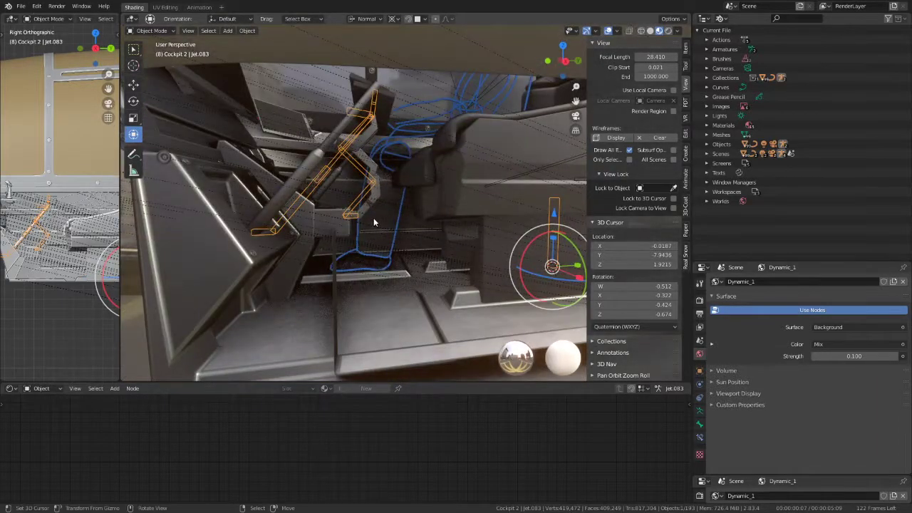
Move Bone.001 of Jet.083 to a new position in Edit Mode
key("Tab")
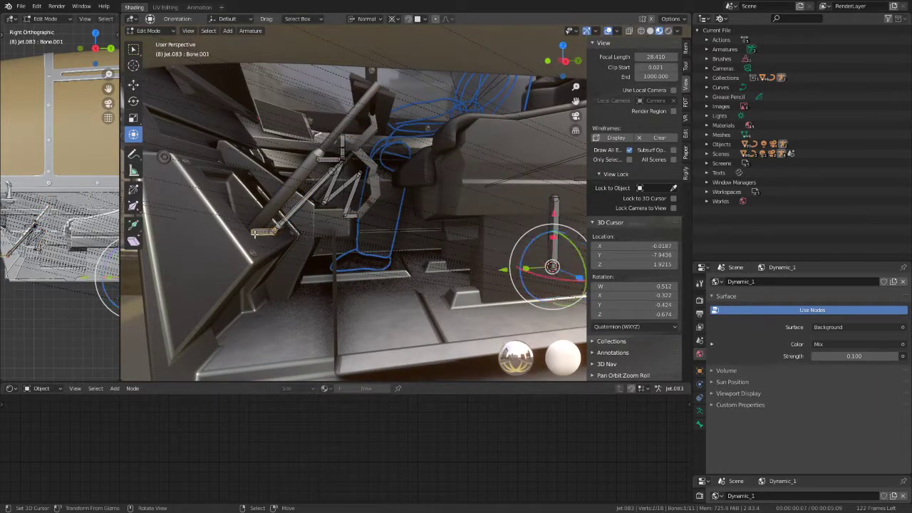
middle_click_drag(411, 214, 419, 216)
key("g")
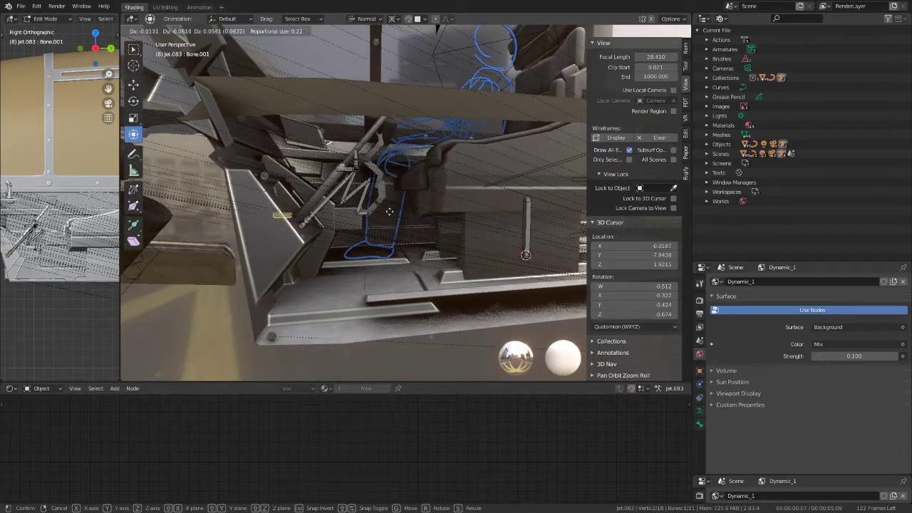
left_click(390, 212)
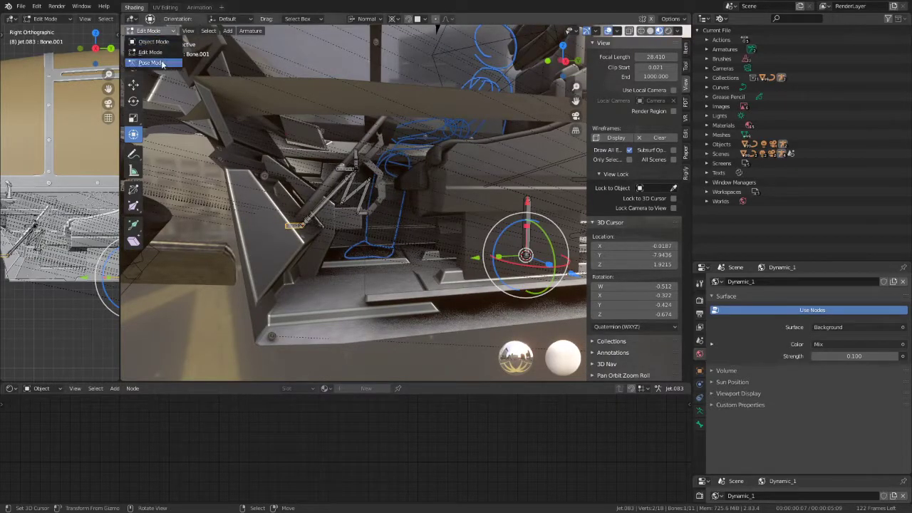
Pose the control lever bone slightly lower in Pose Mode
left_click(162, 63)
key("g")
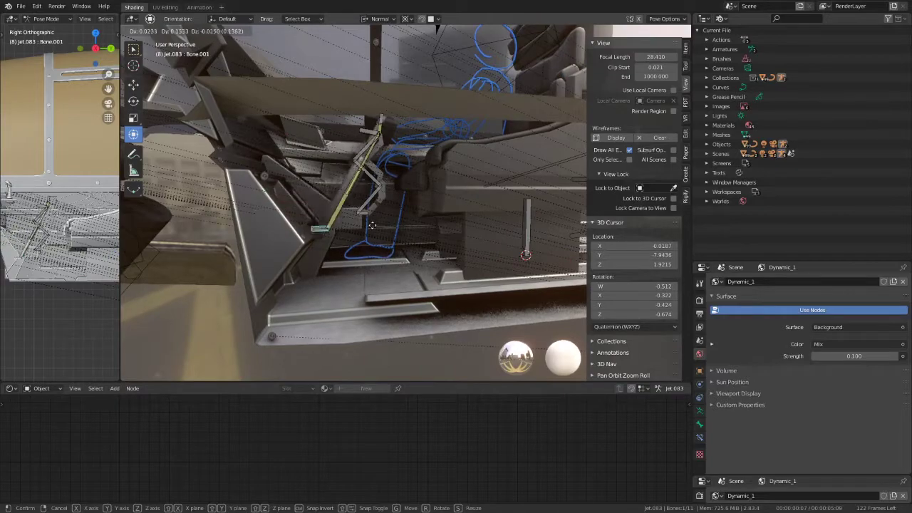
left_click(439, 235)
middle_click_drag(439, 236, 394, 232)
key("g")
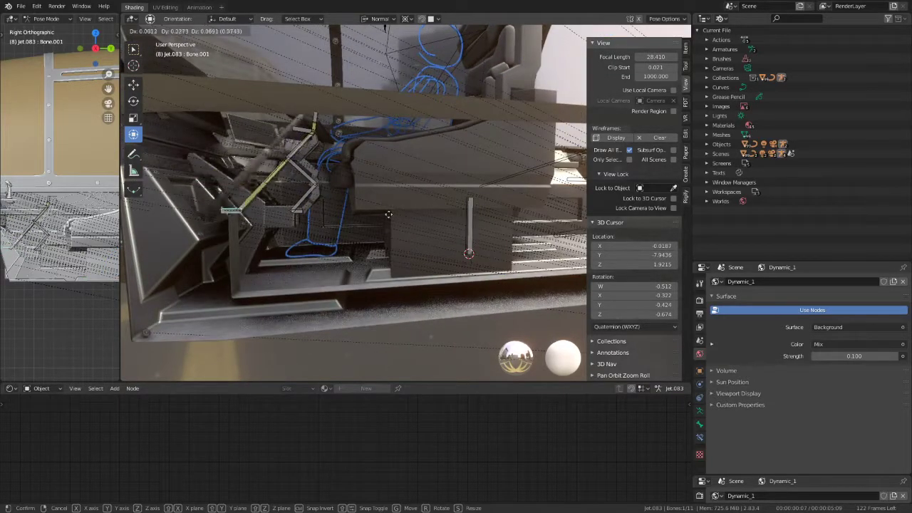
left_click(401, 230)
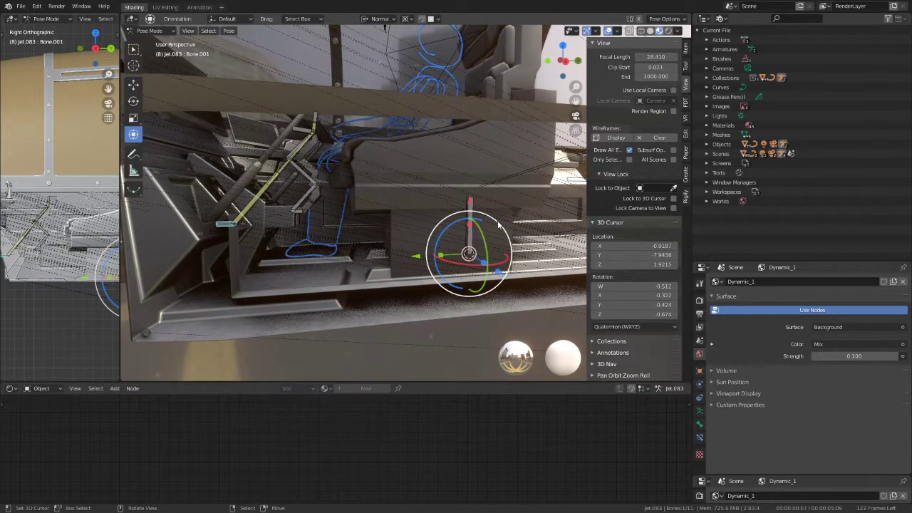
mouse_move(226, 226)
middle_mouse_down()
mouse_move(423, 202)
mouse_move(445, 249)
mouse_move(550, 276)
middle_mouse_up()
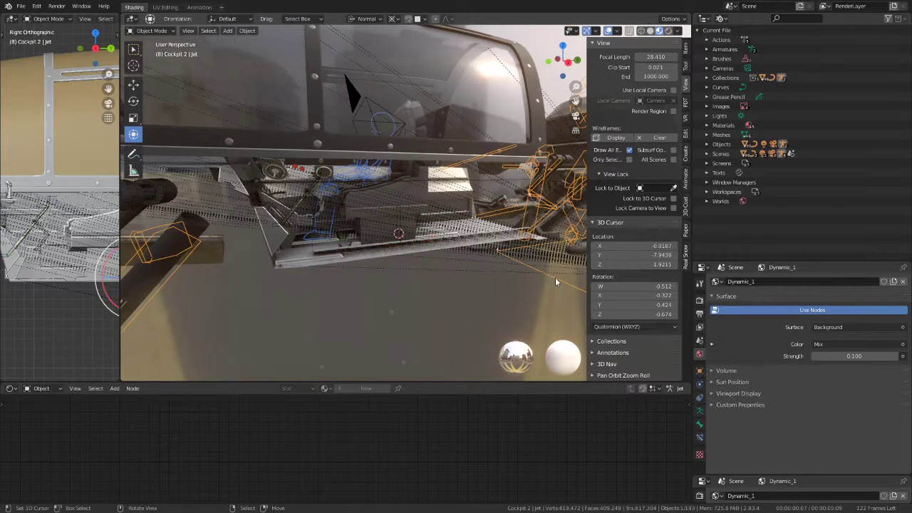
Move the Jet objects vertically along Z
left_click(554, 277)
key("g")
key("z")
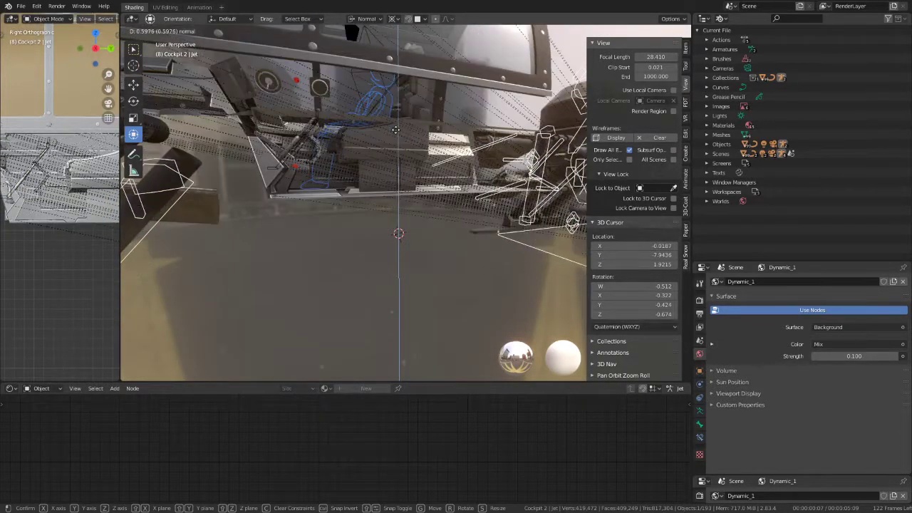
left_click(397, 133)
mouse_move(396, 133)
middle_mouse_down()
mouse_move(411, 169)
mouse_move(377, 189)
mouse_move(385, 201)
middle_mouse_up()
Parent the cockpit piece Cube.030 to the lever bone Bone.010
left_click(390, 205)
scroll(401, 214, "up", 5)
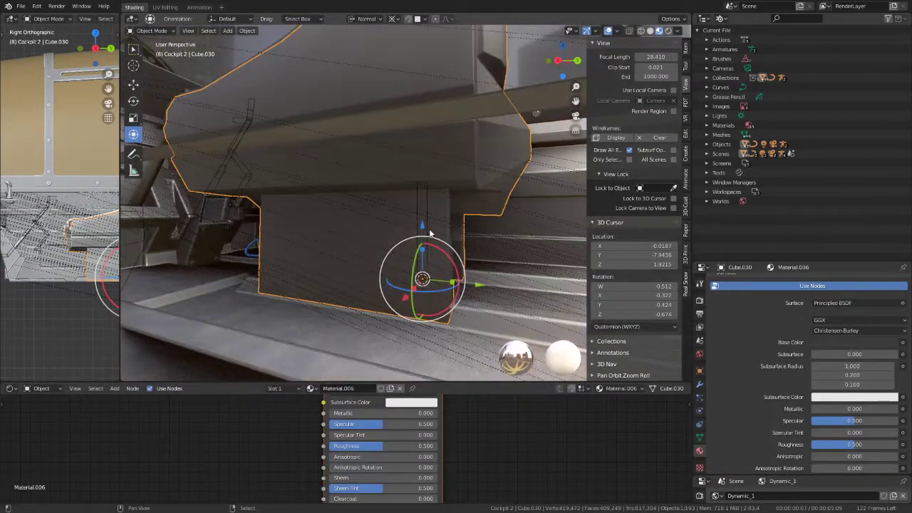
left_click(422, 225)
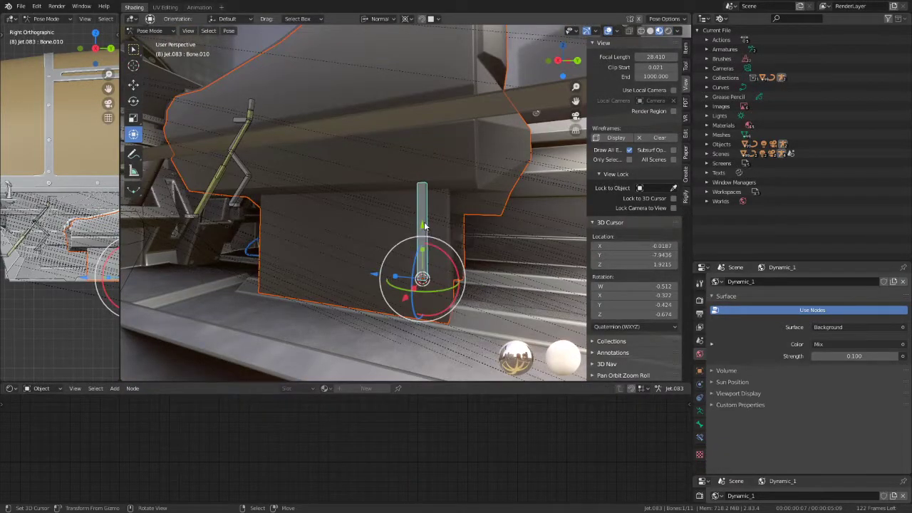
key("ctrl+p")
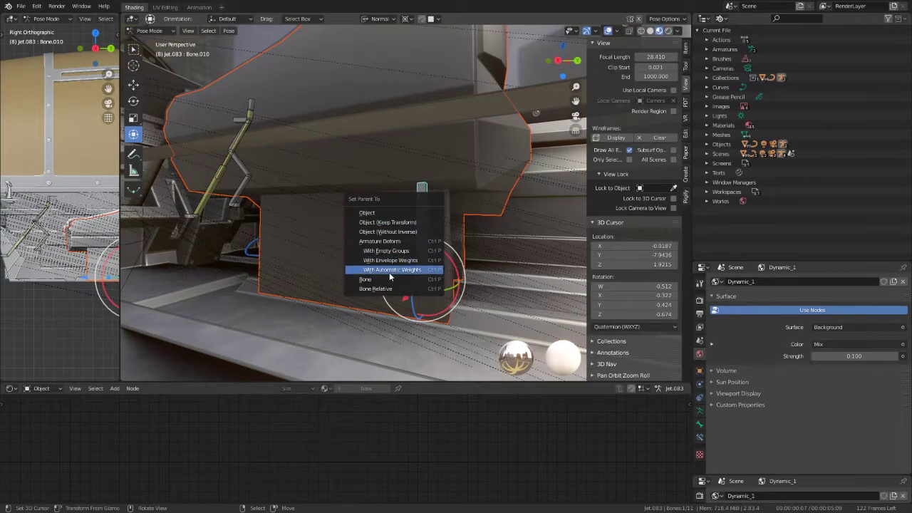
left_click(421, 279)
Raise Bone.010 about 1.26 along its normal Z and switch to top view
middle_click_drag(421, 246, 376, 218)
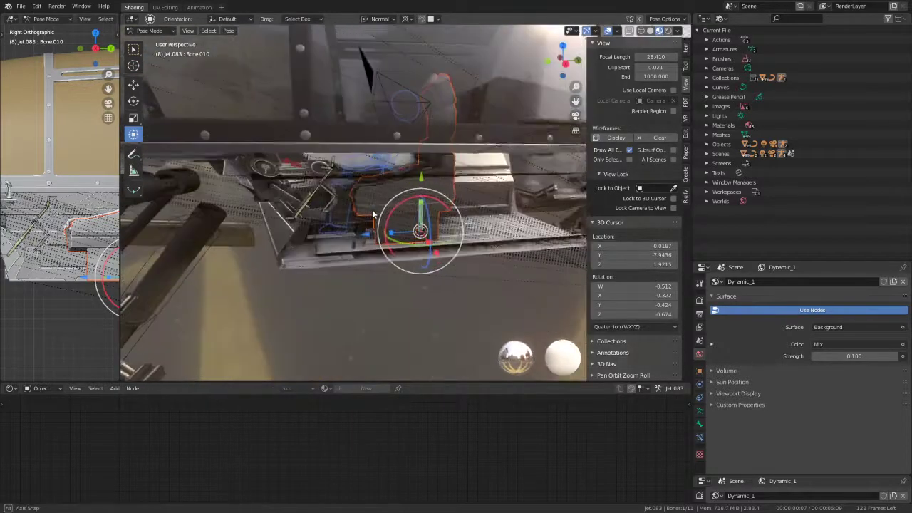
key("g")
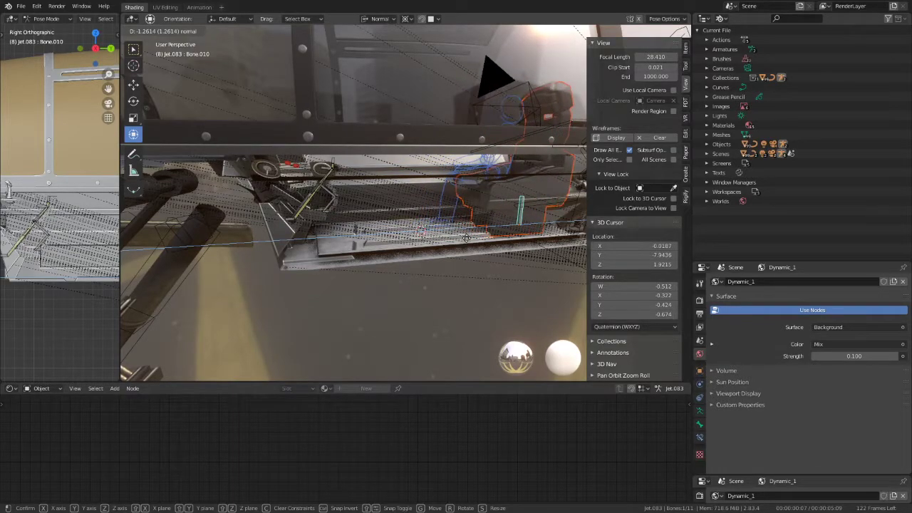
left_click(467, 242)
middle_click_drag(466, 242, 347, 230)
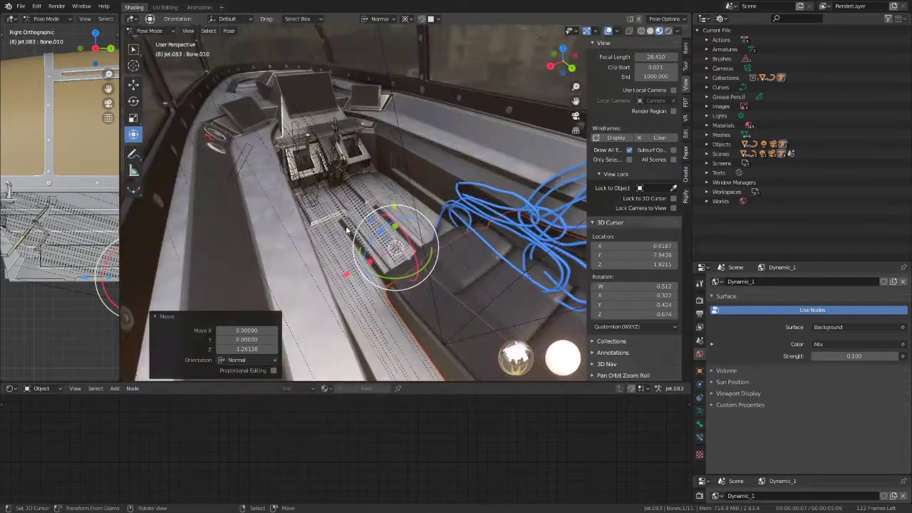
middle_click_drag(437, 209, 389, 217)
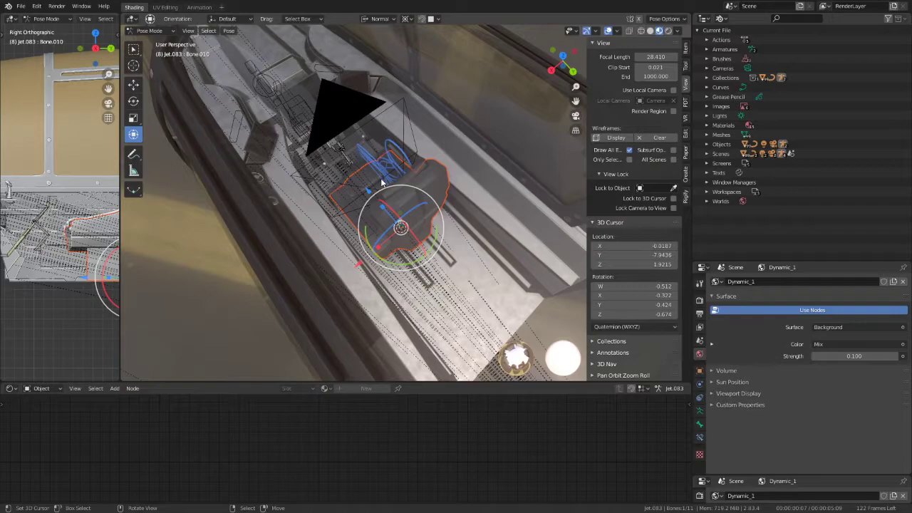
key("KP_7")
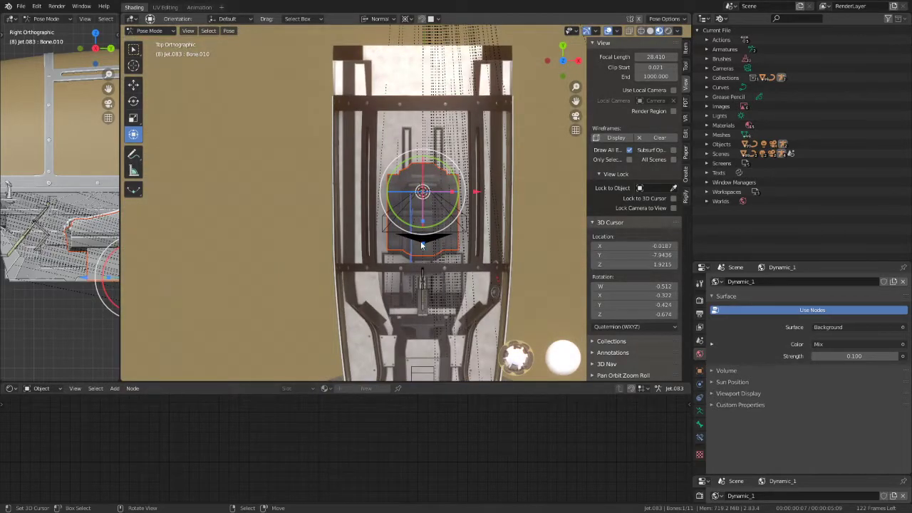
Lower the lever bone to about 1.24 along its normal Z
key("g")
key("z")
key("z")
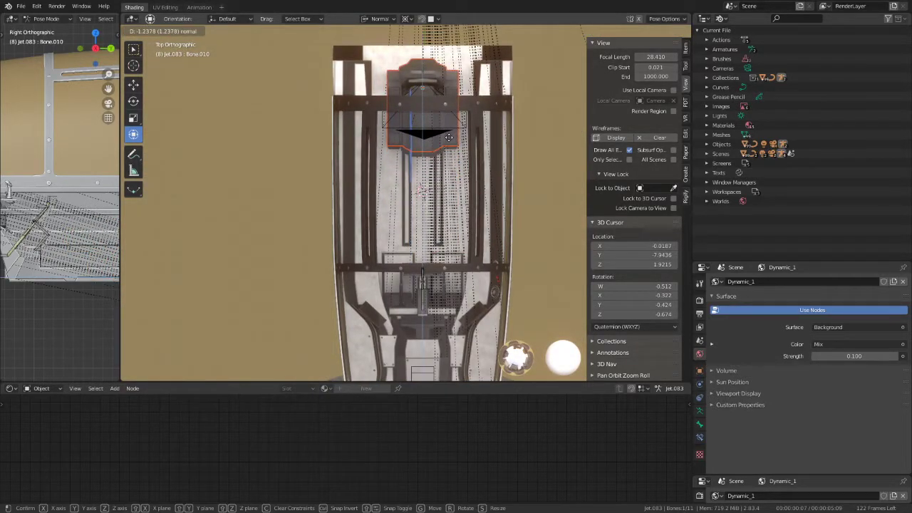
left_click(448, 137)
mouse_move(449, 137)
middle_mouse_down()
mouse_move(290, 133)
mouse_move(358, 169)
mouse_move(391, 171)
mouse_move(371, 156)
mouse_move(360, 158)
mouse_move(482, 190)
mouse_move(490, 203)
mouse_move(467, 171)
middle_mouse_up()
Return to Object Mode and select the Cockpit 2 mesh
mouse_move(446, 112)
middle_mouse_down()
mouse_move(325, 137)
mouse_move(417, 264)
mouse_move(427, 212)
mouse_move(400, 259)
middle_mouse_up()
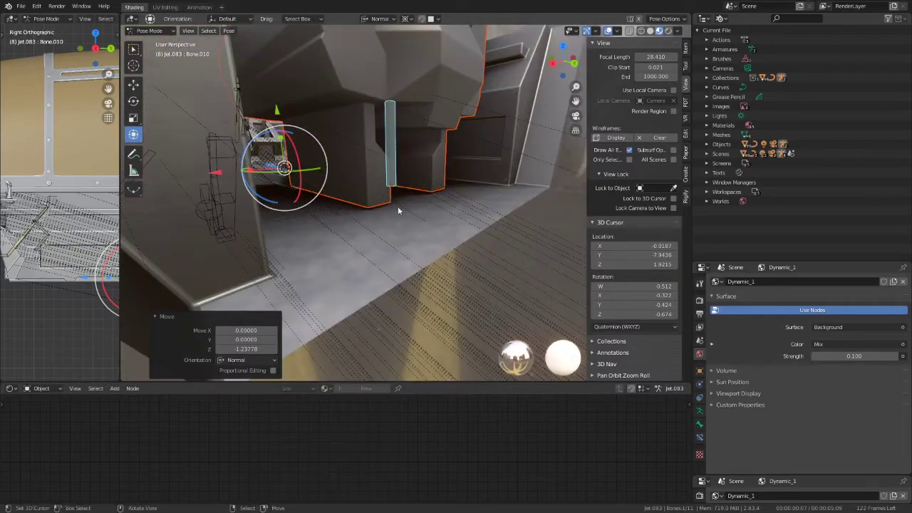
key("ctrl+Tab")
left_click(343, 250)
Edit Cockpit 2 in local view using face select and Median Point pivot
key("Tab")
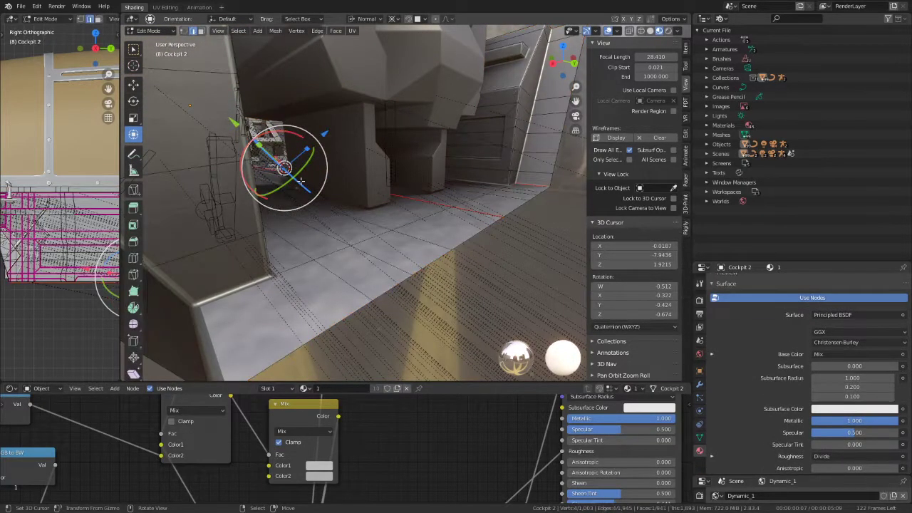
mouse_move(344, 255)
middle_mouse_down()
mouse_move(477, 251)
mouse_move(293, 174)
mouse_move(421, 214)
mouse_move(417, 204)
middle_mouse_up()
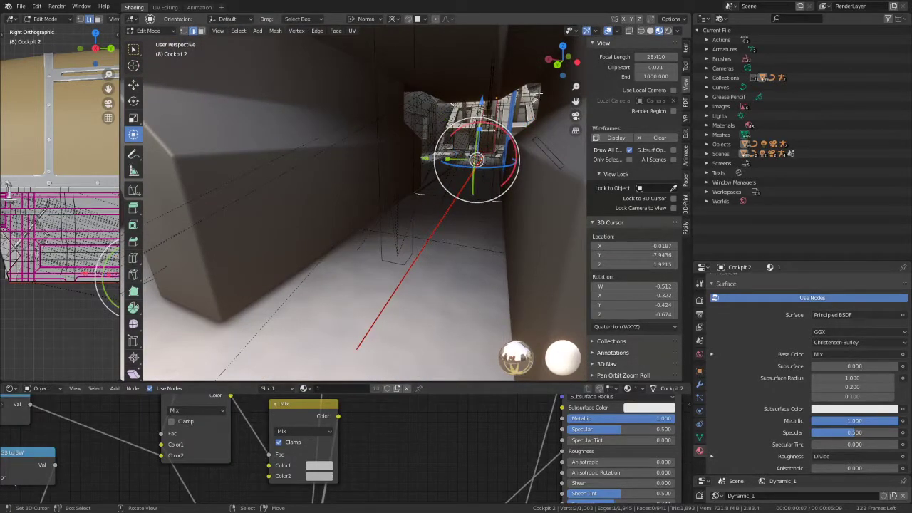
key("KP_Divide")
middle_click_drag(465, 191, 425, 232)
scroll(425, 233, "up", 3)
scroll(427, 221, "up", 2)
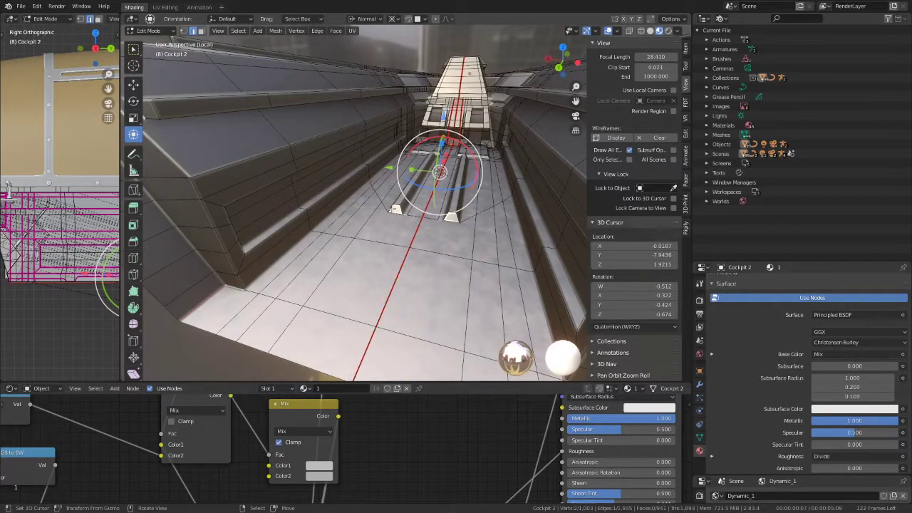
left_click(202, 31)
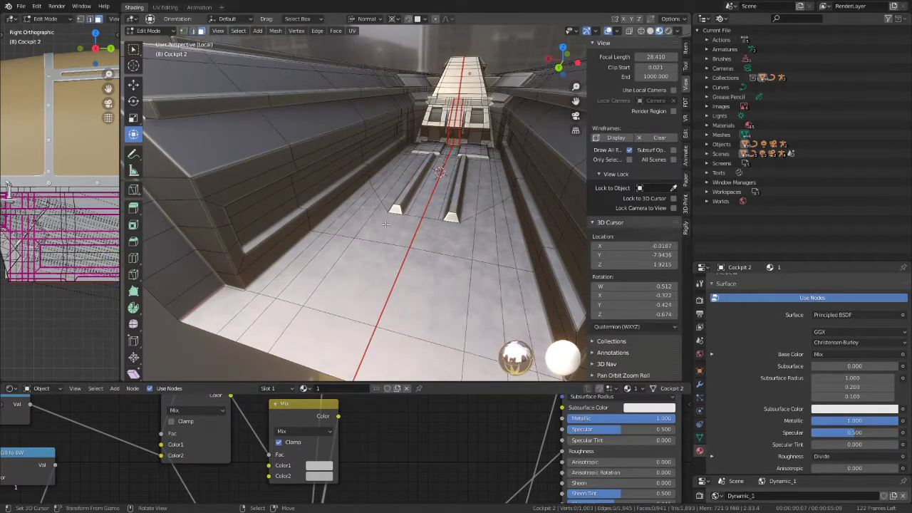
left_click(393, 19)
left_click(410, 62)
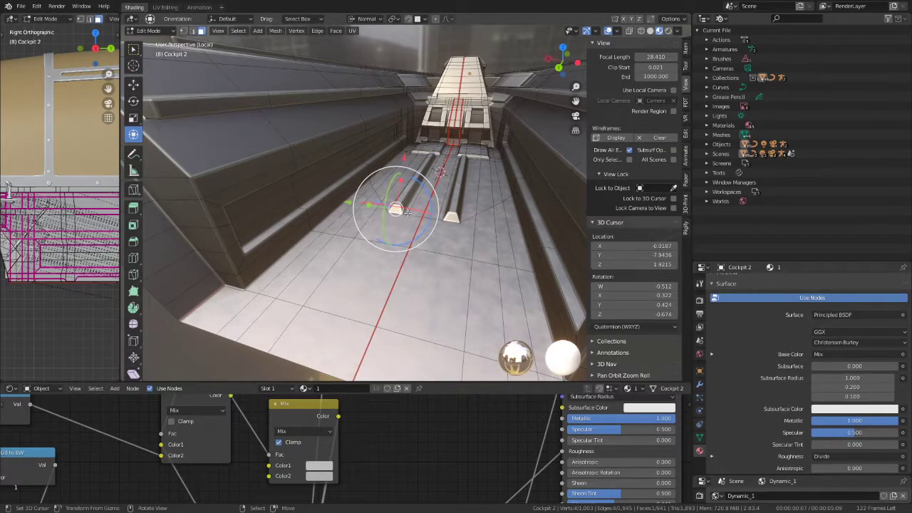
Set Global orientation and delete the two floor faces beside the rails
middle_click_drag(407, 213, 333, 229)
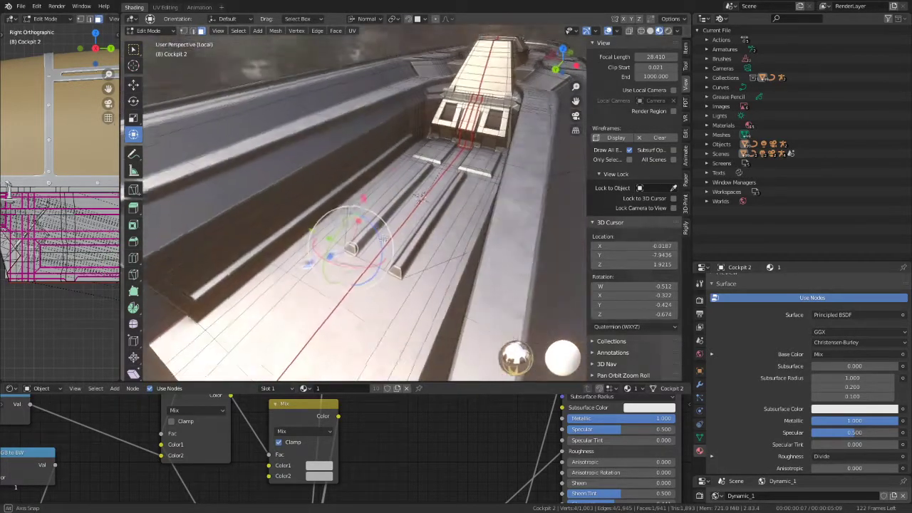
left_click(366, 19)
left_click(374, 49)
middle_click_drag(357, 142, 293, 230)
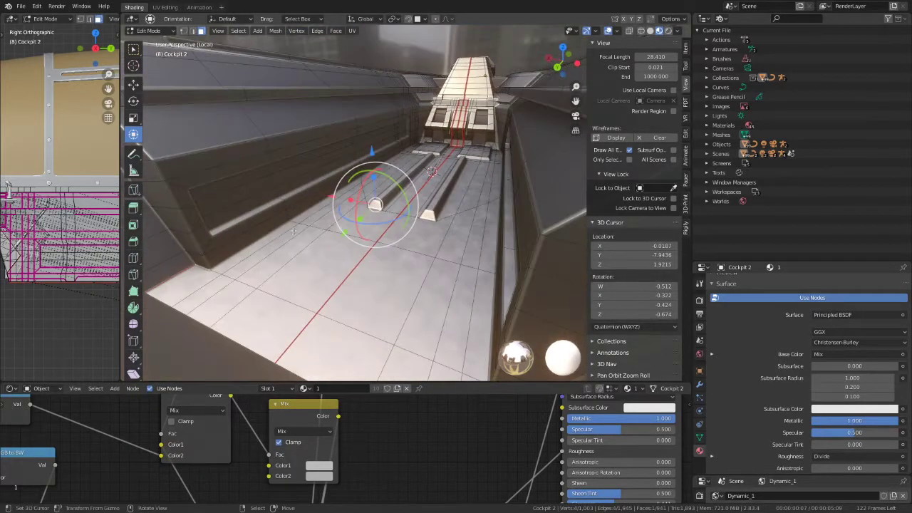
left_click(356, 229)
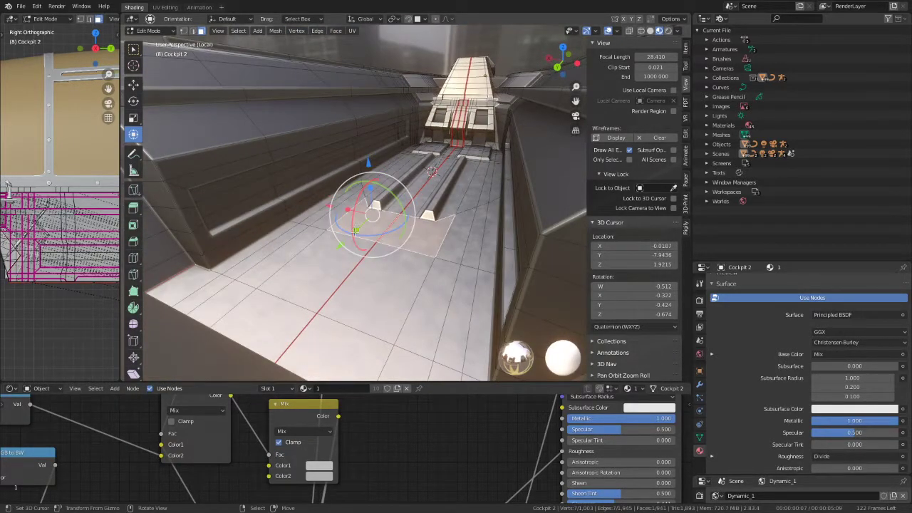
left_click(327, 258, "shift")
key("x")
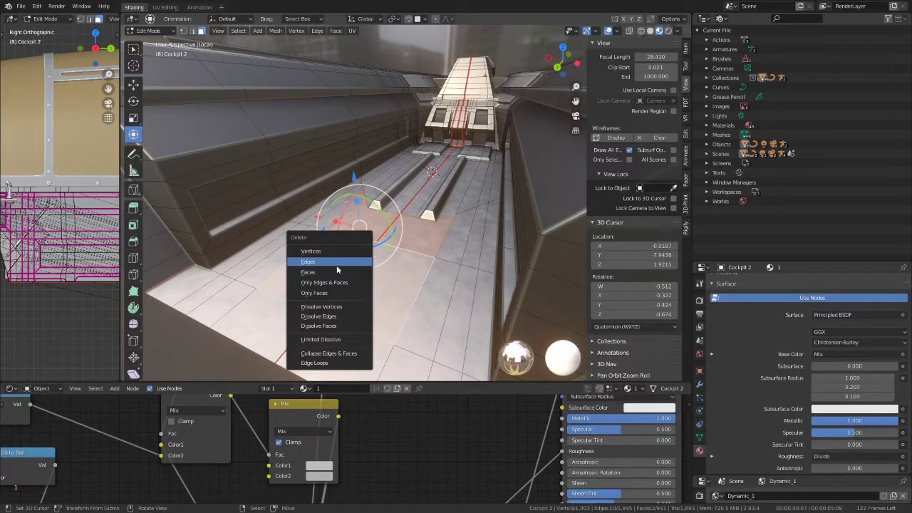
left_click(335, 272)
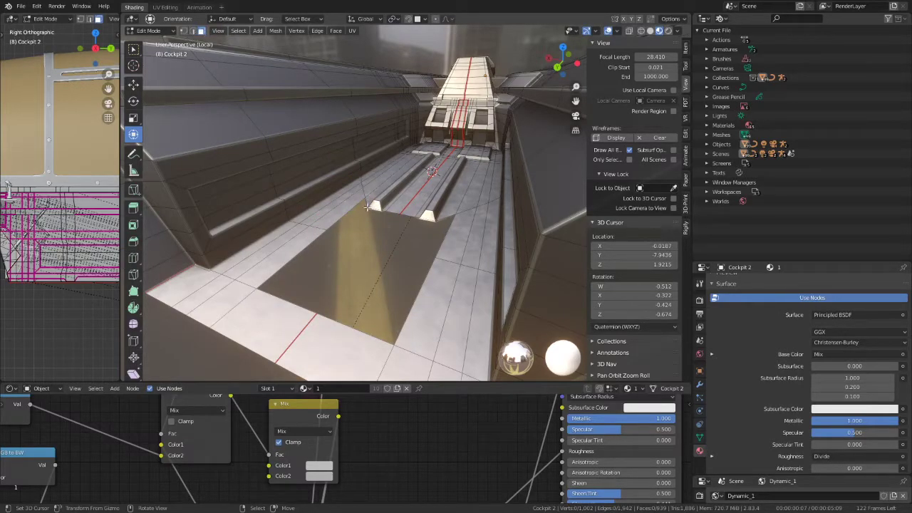
Extend the rail ends 0.74 along Y and exit local view
key("e")
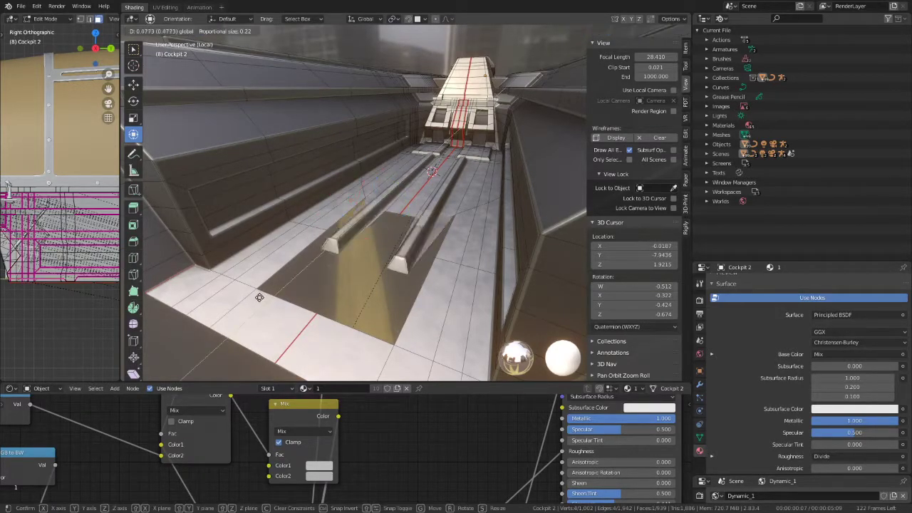
left_click(254, 306)
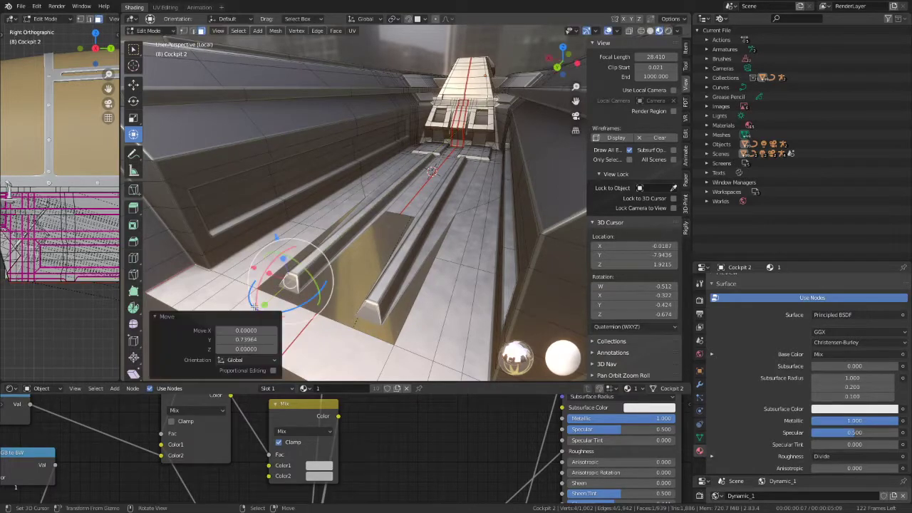
key("KP_Divide")
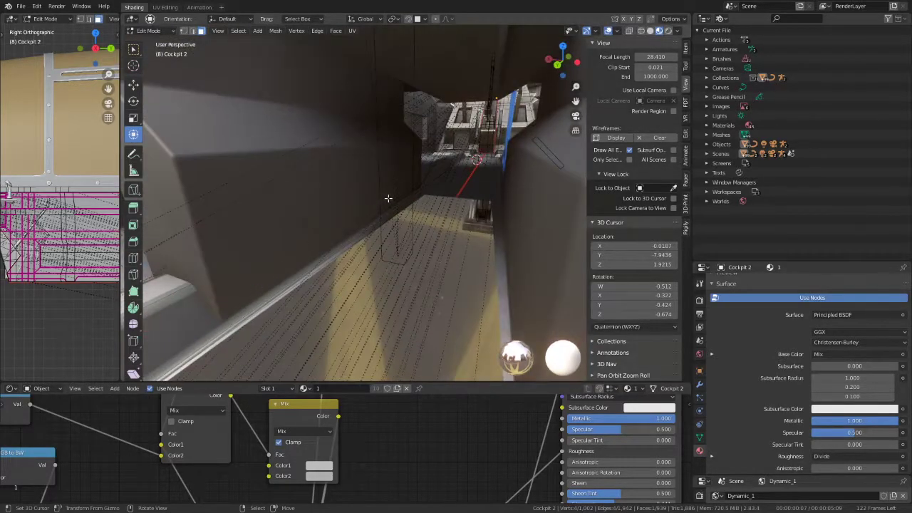
middle_click_drag(396, 216, 360, 238)
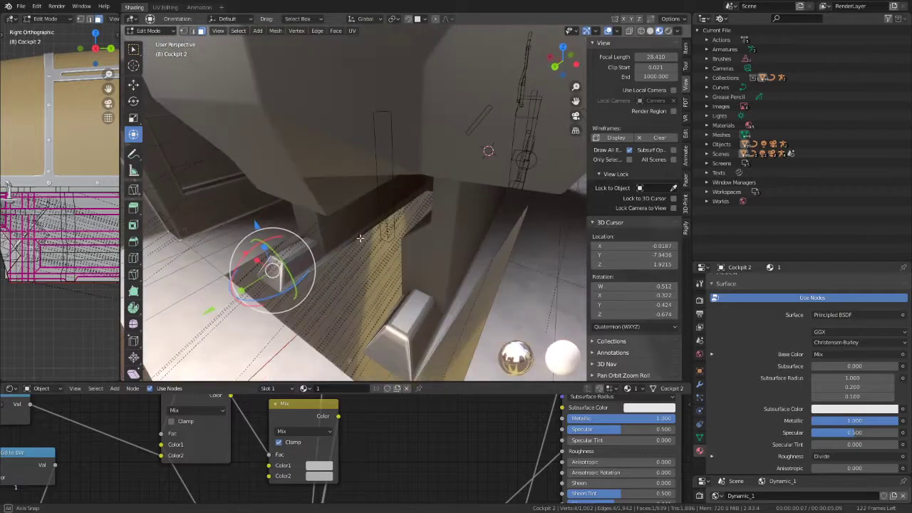
middle_click_drag(234, 290, 233, 277)
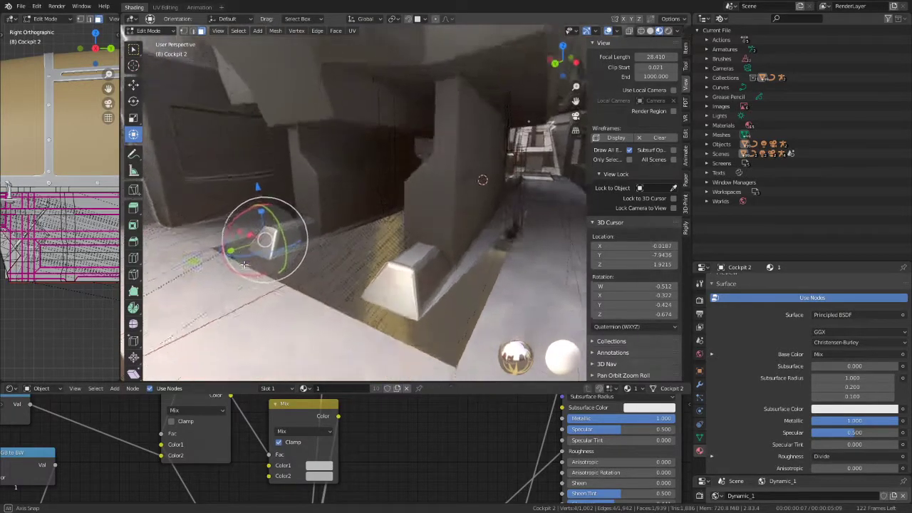
Shift the wedge slightly back along Y and isolate the mesh again
key("g")
key("y")
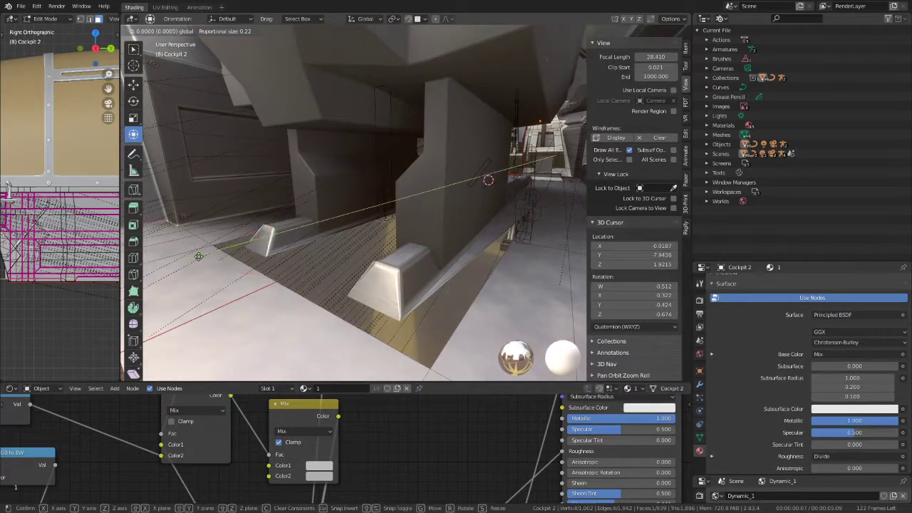
left_click(216, 251)
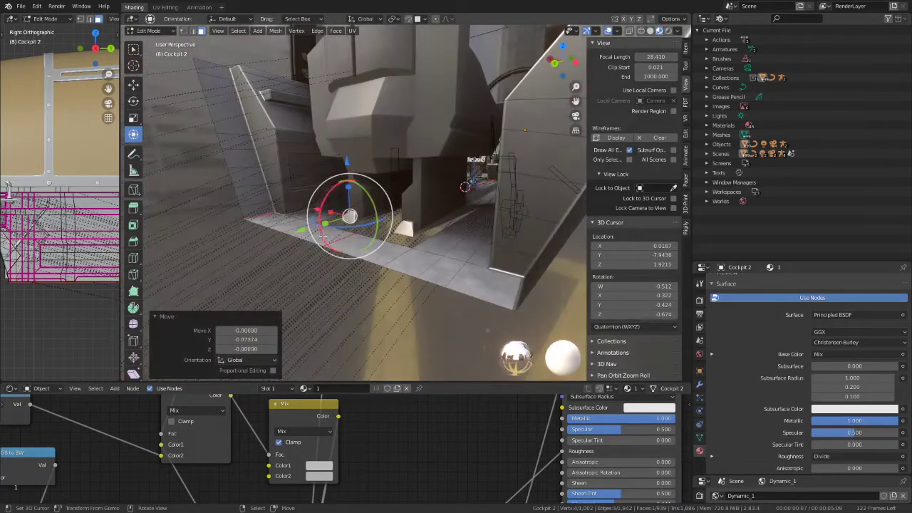
mouse_move(216, 251)
middle_mouse_down()
mouse_move(379, 253)
mouse_move(242, 48)
middle_mouse_up()
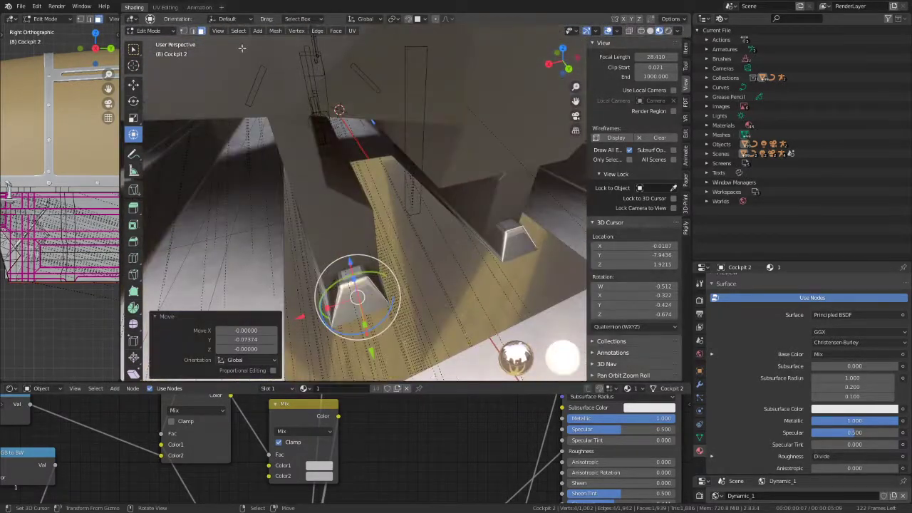
mouse_move(373, 371)
middle_mouse_down()
mouse_move(488, 226)
mouse_move(339, 230)
mouse_move(363, 219)
middle_mouse_up()
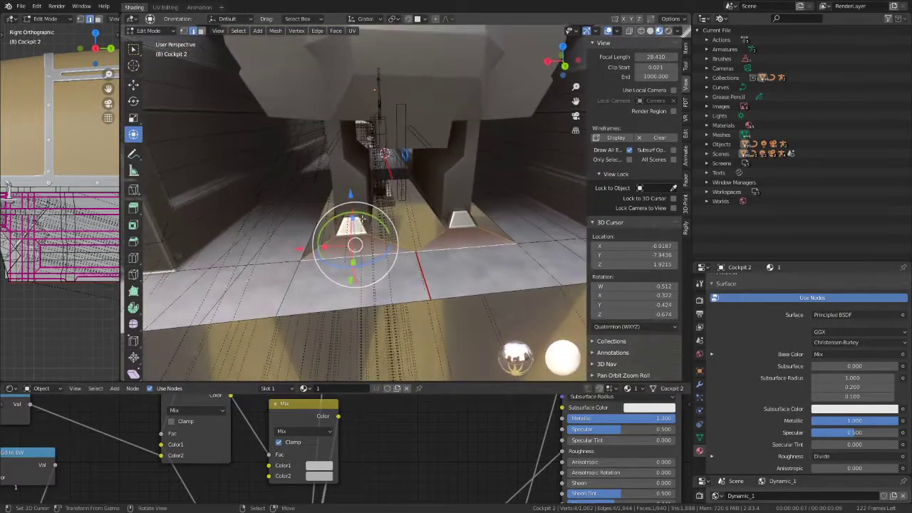
left_click(386, 181)
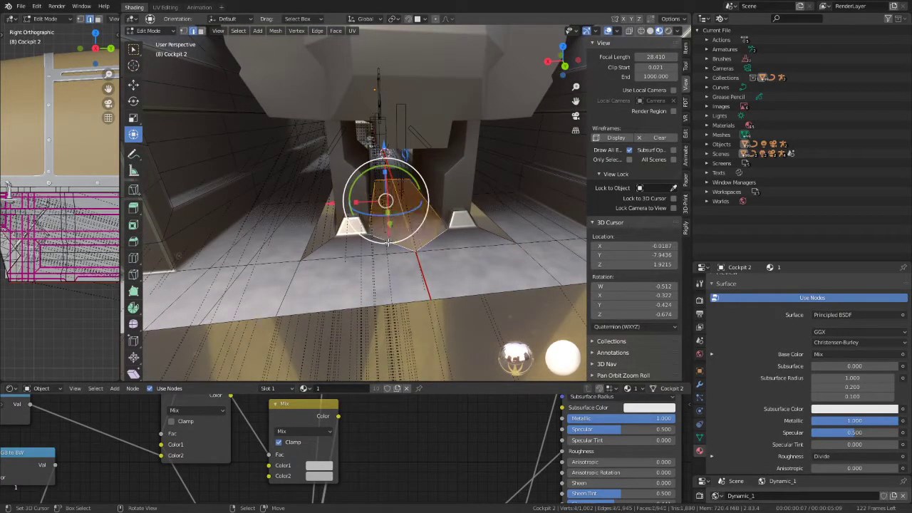
middle_click_drag(342, 246, 350, 258)
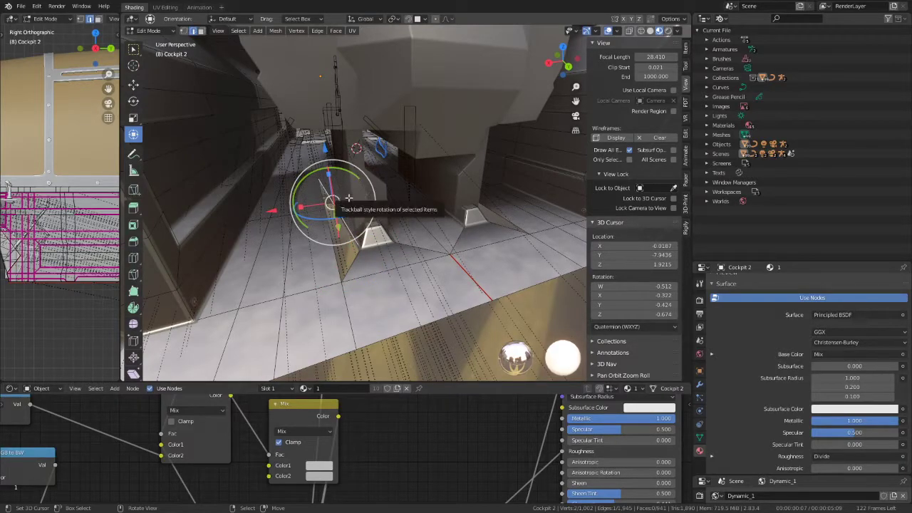
key("KP_Divide")
mouse_move(427, 299)
middle_mouse_down()
mouse_move(442, 288)
mouse_move(425, 287)
mouse_move(415, 243)
mouse_move(382, 272)
middle_mouse_up()
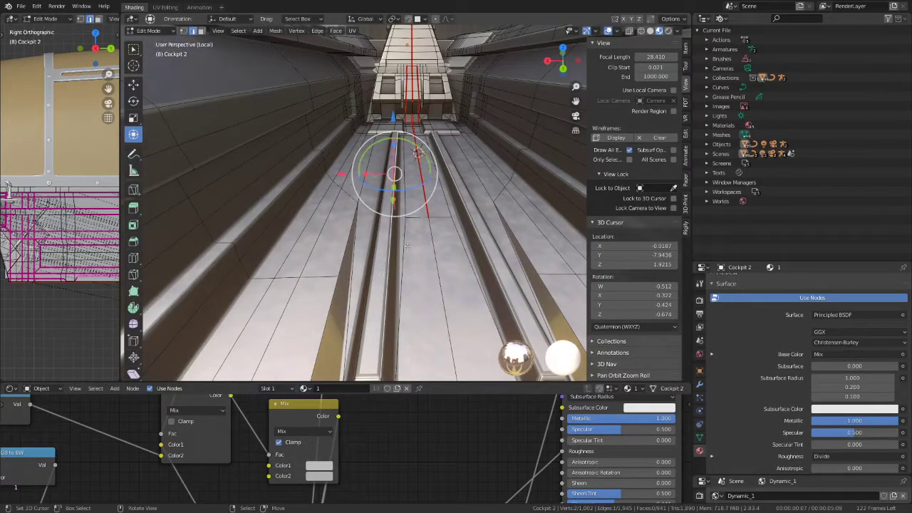
Select a face on the left rail in the cockpit channel
mouse_move(379, 233)
middle_mouse_down()
mouse_move(429, 225)
mouse_move(413, 168)
mouse_move(411, 187)
middle_mouse_up()
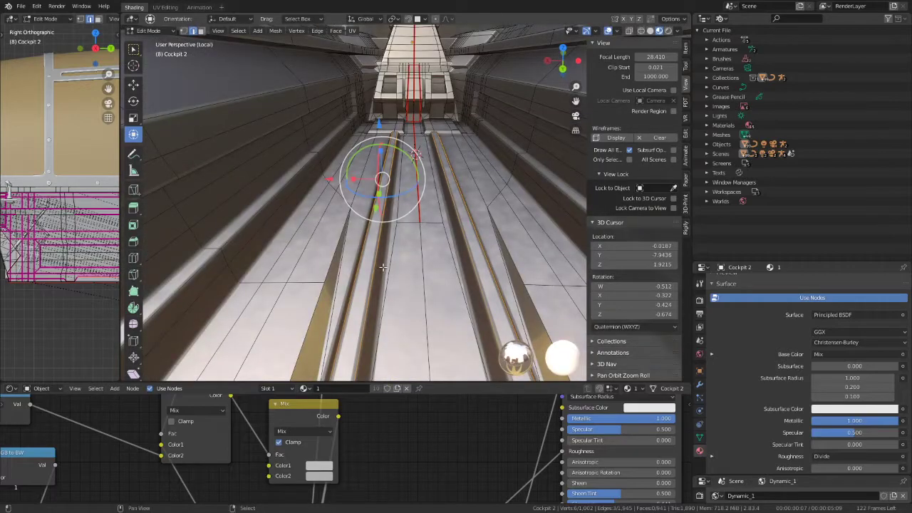
middle_click_drag(383, 266, 362, 279)
scroll(397, 245, "up", 4)
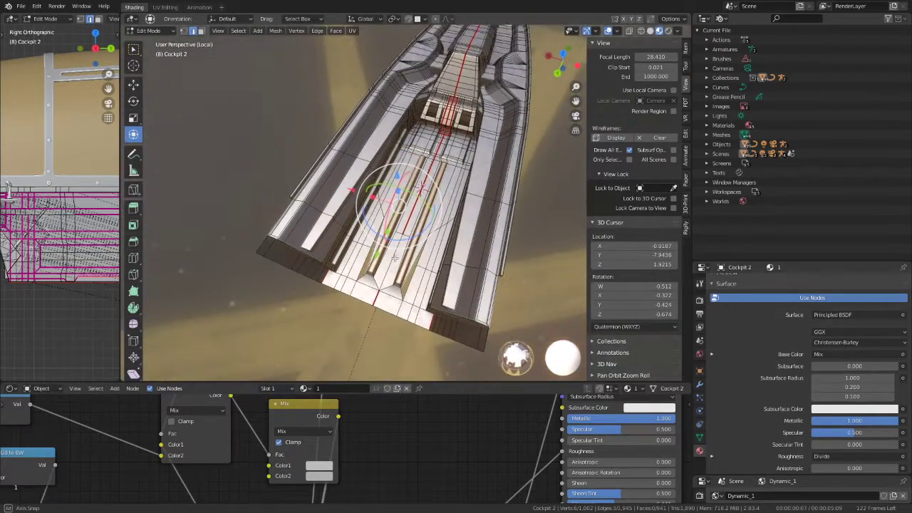
scroll(426, 192, "up", 1)
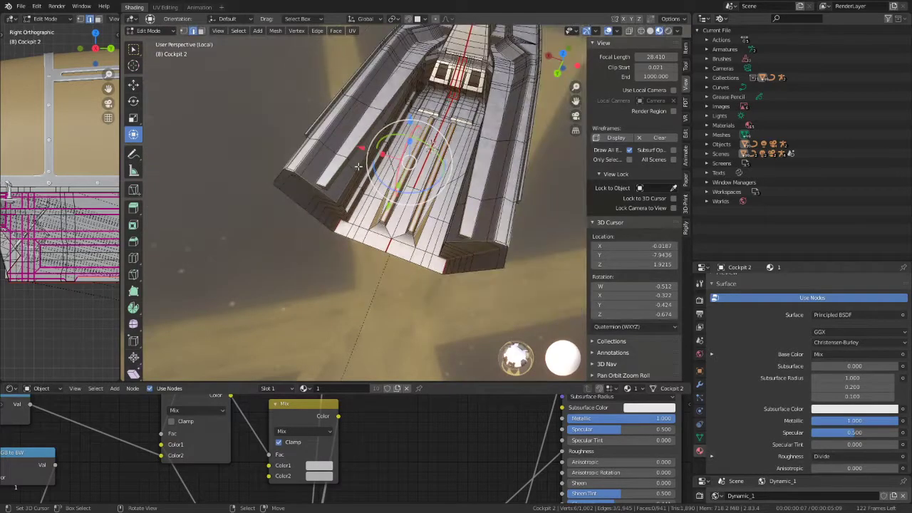
left_click(201, 31)
mouse_move(321, 213)
middle_mouse_down()
mouse_move(406, 189)
mouse_move(474, 189)
mouse_move(430, 171)
middle_mouse_up()
left_click(406, 189)
right_click(474, 188)
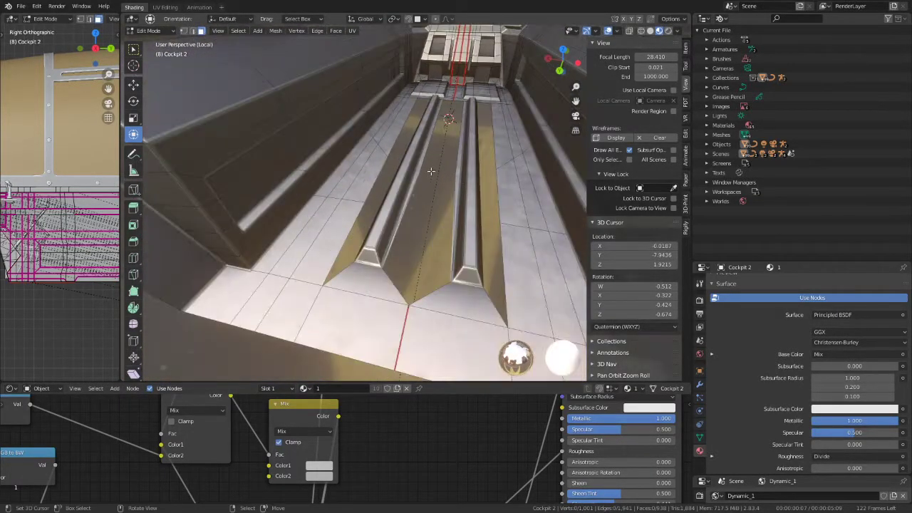
left_click(414, 175)
right_click(414, 175)
left_click(414, 174)
left_click(414, 160)
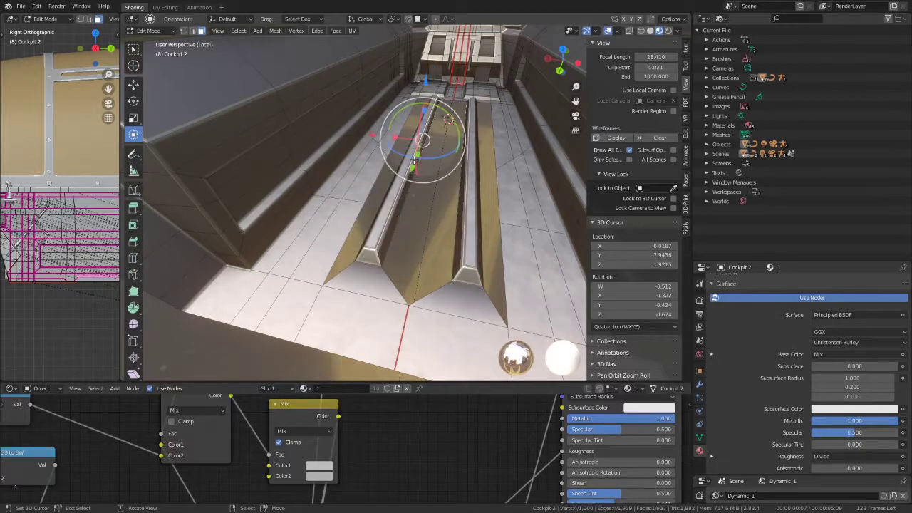
middle_click_drag(414, 160, 235, 60)
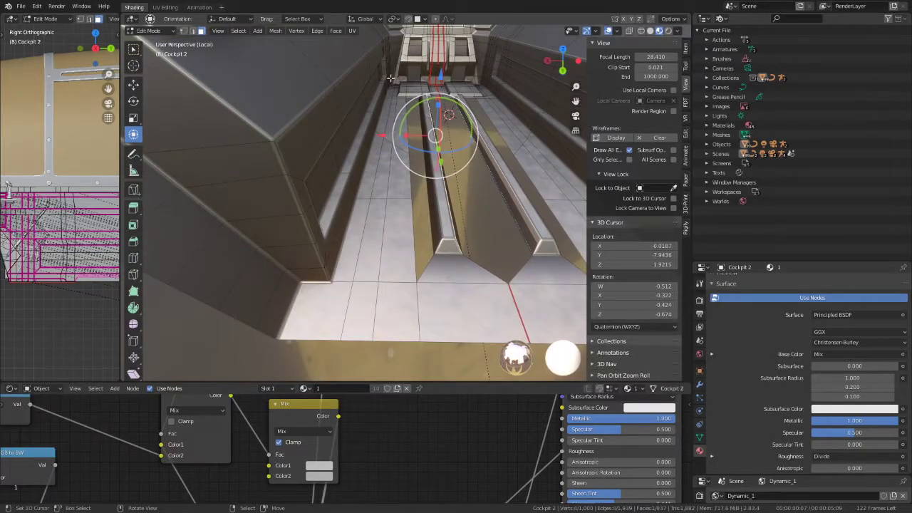
Subdivide two edges at the left rail's end via Quick Favorites
left_click(193, 31)
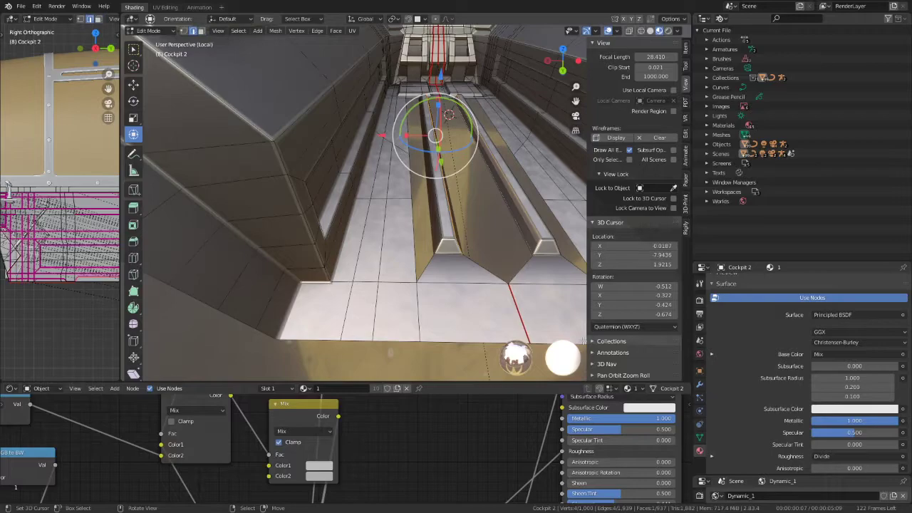
left_click(484, 258)
middle_click_drag(484, 259, 496, 184)
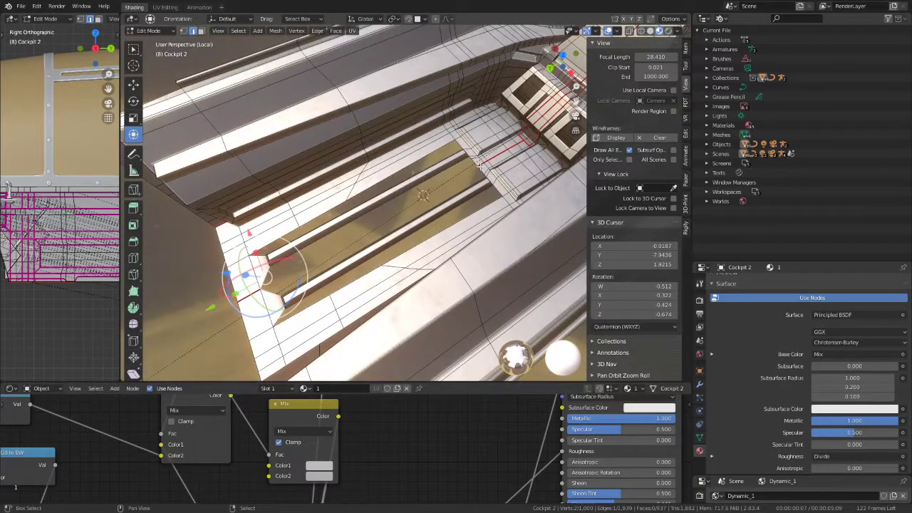
scroll(482, 166, "up", 5)
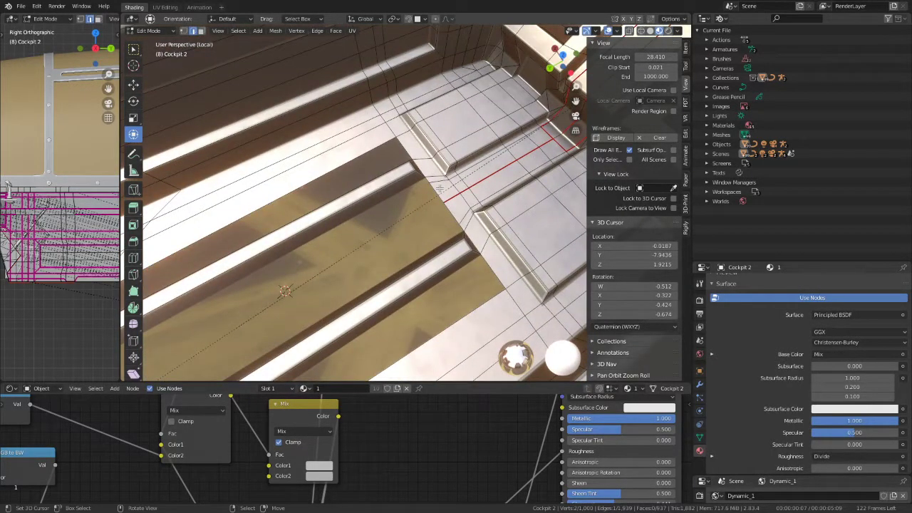
middle_click_drag(439, 188, 425, 242)
left_click(397, 283, "shift")
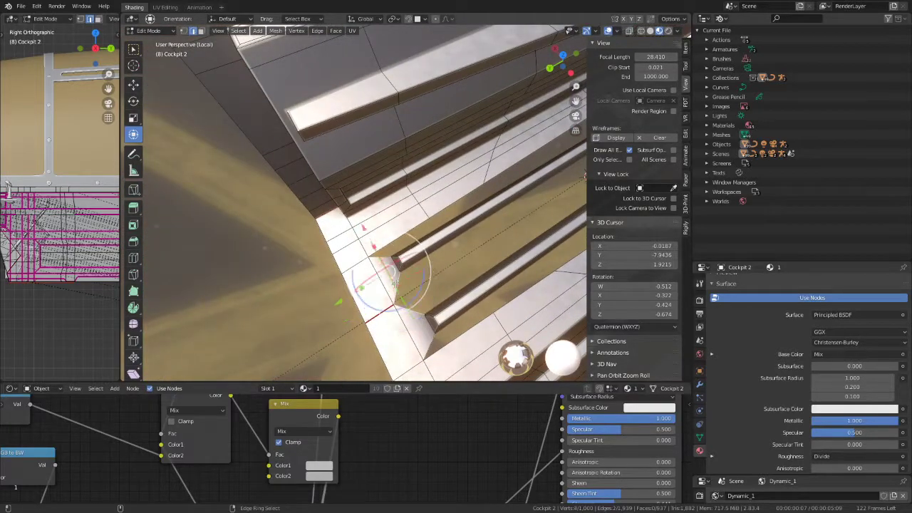
key("q")
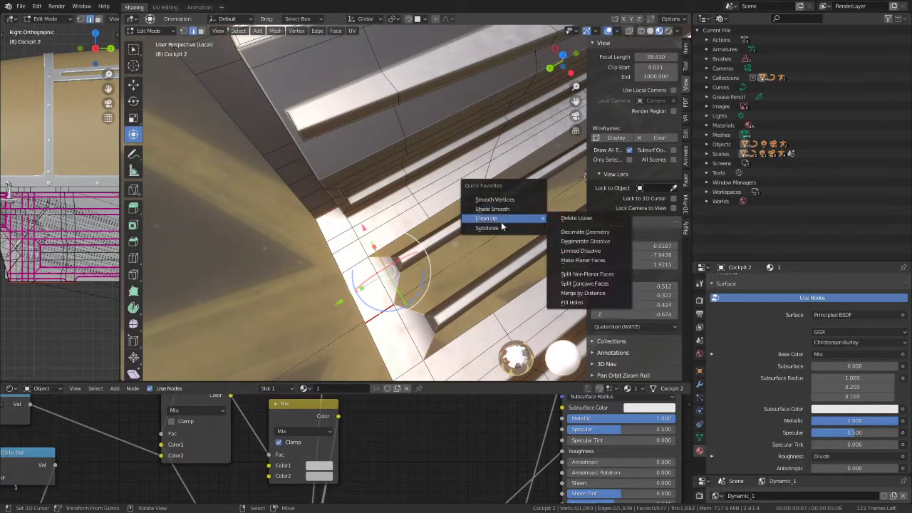
left_click(487, 228)
Connect the new subdivision vertices with an edge using J
mouse_move(499, 212)
middle_mouse_down()
mouse_move(349, 230)
mouse_move(414, 215)
middle_mouse_up()
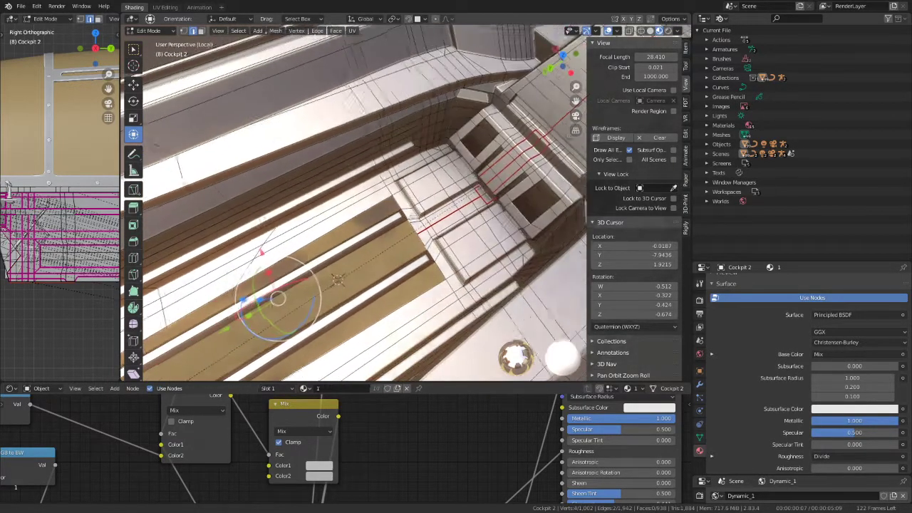
key("j")
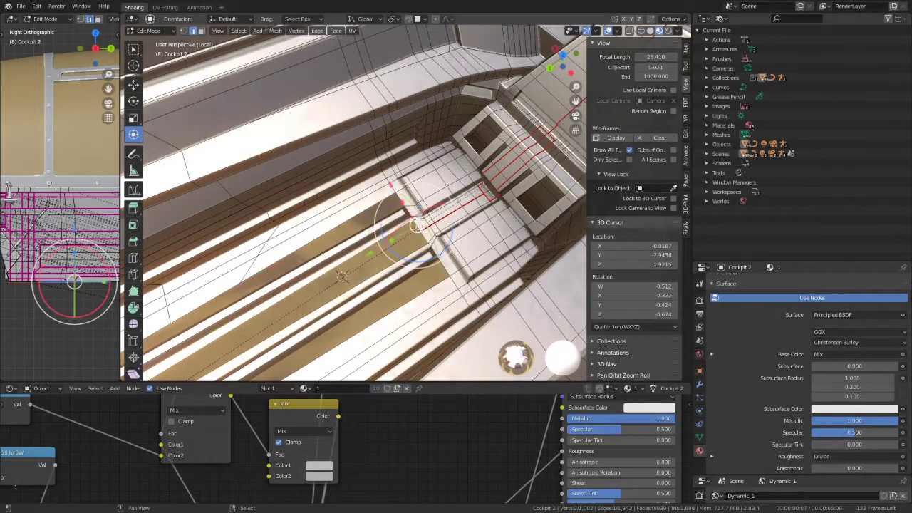
scroll(414, 215, "up", 5)
scroll(461, 267, "up", 2)
right_click_drag(462, 268, 570, 203, "shift")
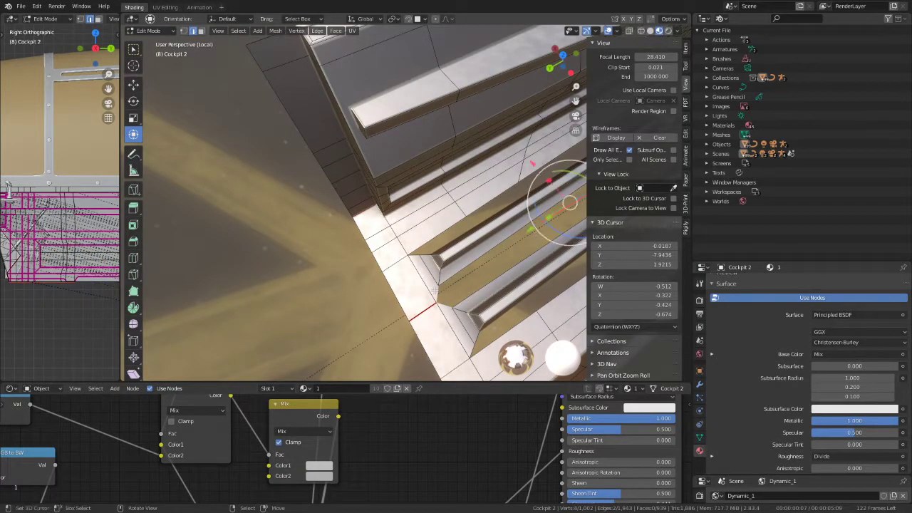
scroll(450, 282, "down", 5)
mouse_move(449, 282)
middle_mouse_down()
mouse_move(468, 207)
mouse_move(426, 212)
mouse_move(361, 256)
middle_mouse_up()
key("Tab")
key("Tab")
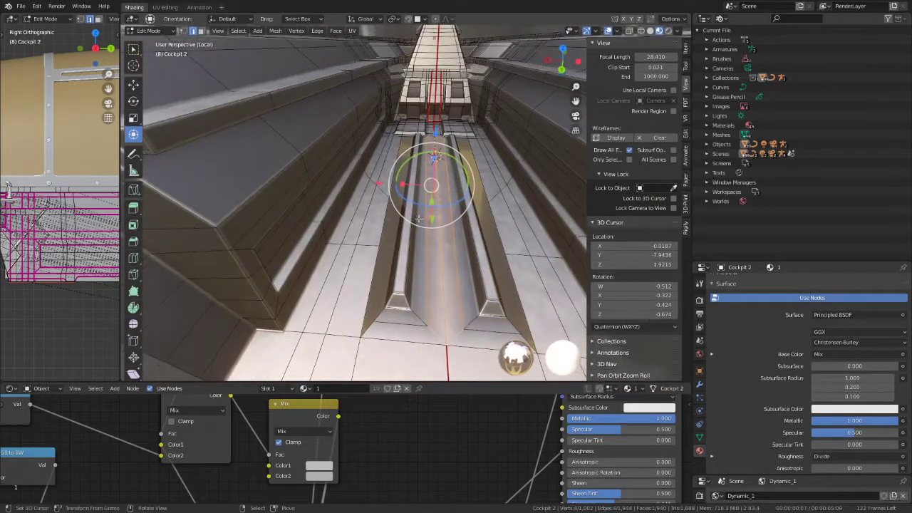
Select vertices next to the left rail in vertex select mode
left_click(184, 31)
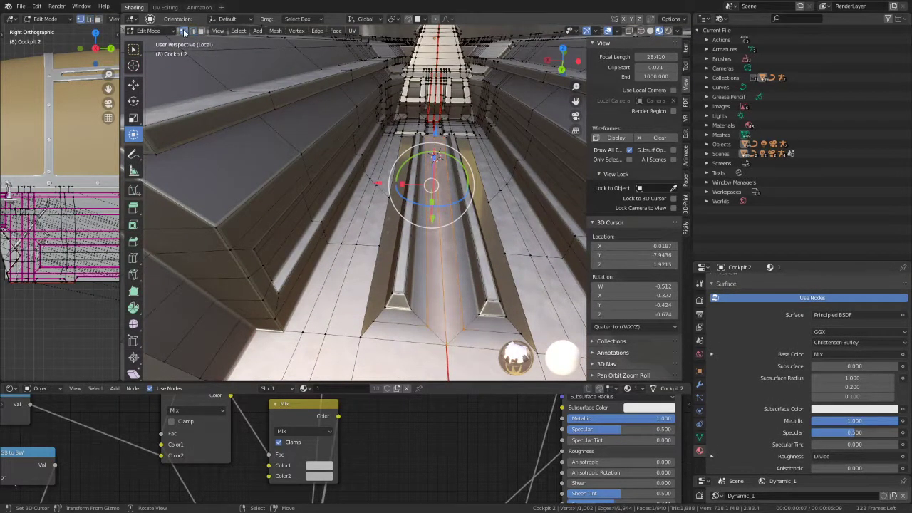
left_click(373, 275)
left_click(381, 285)
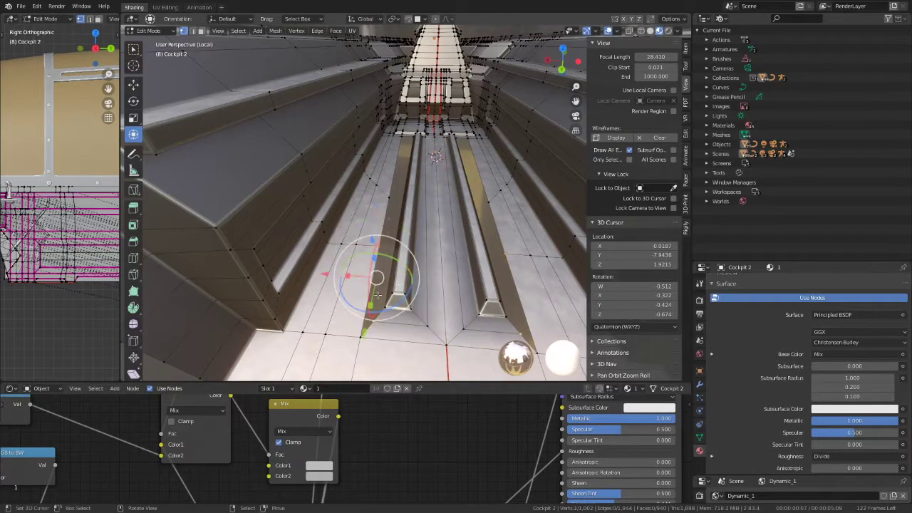
middle_click_drag(381, 285, 424, 168, "shift")
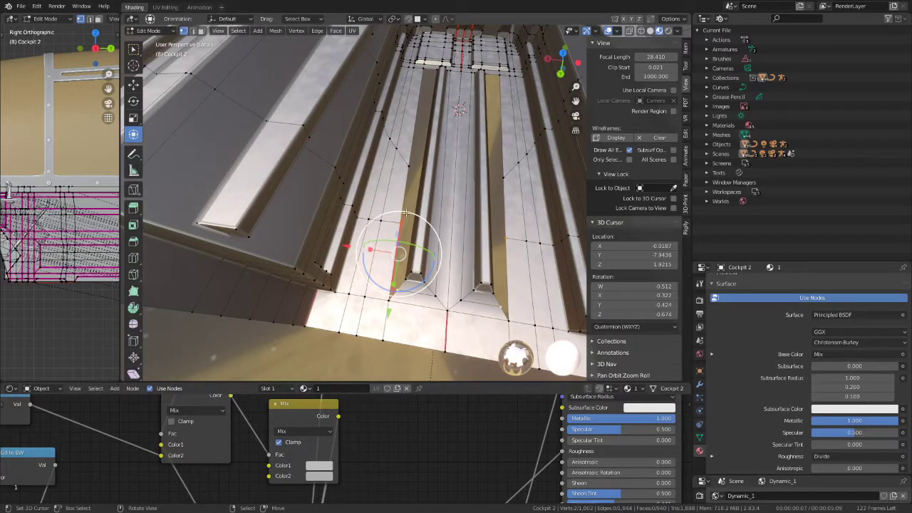
Select the edge ring running across the side ledge in edge select mode
middle_click_drag(442, 153, 379, 186)
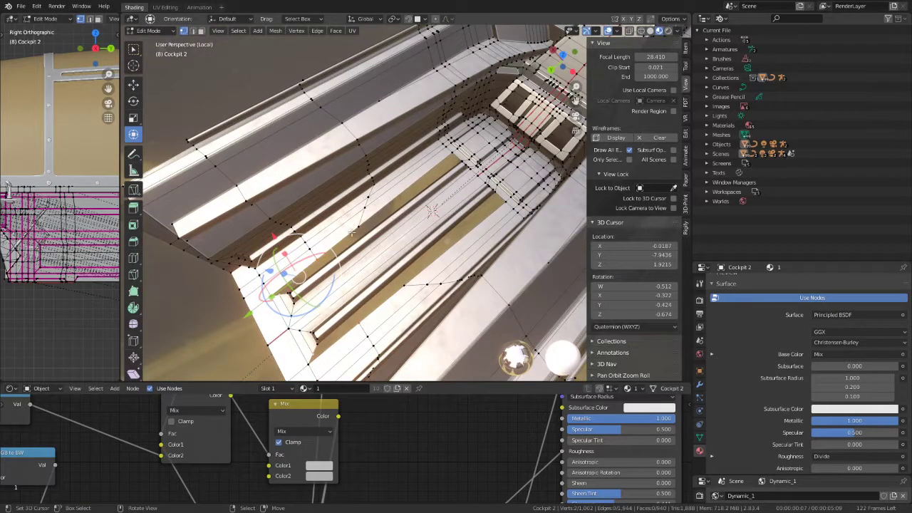
mouse_move(351, 232)
middle_mouse_down()
mouse_move(400, 199)
mouse_move(385, 207)
middle_mouse_up()
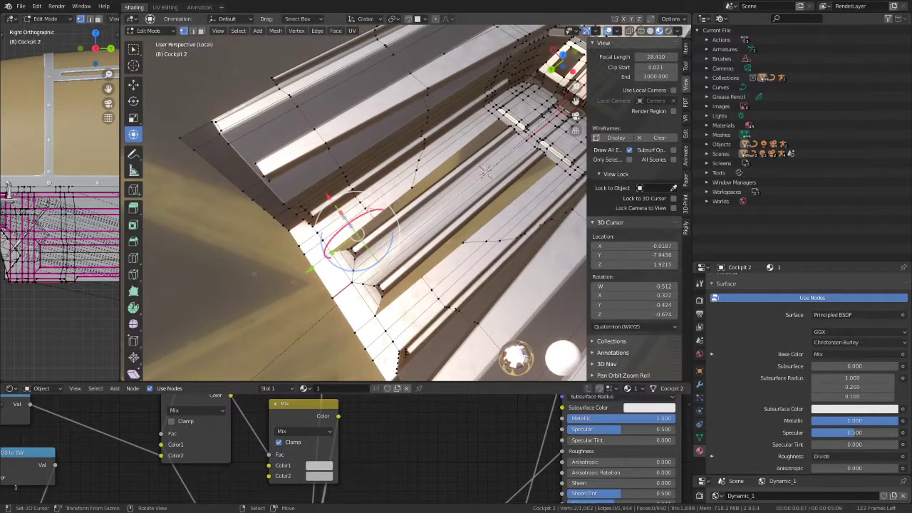
key("2")
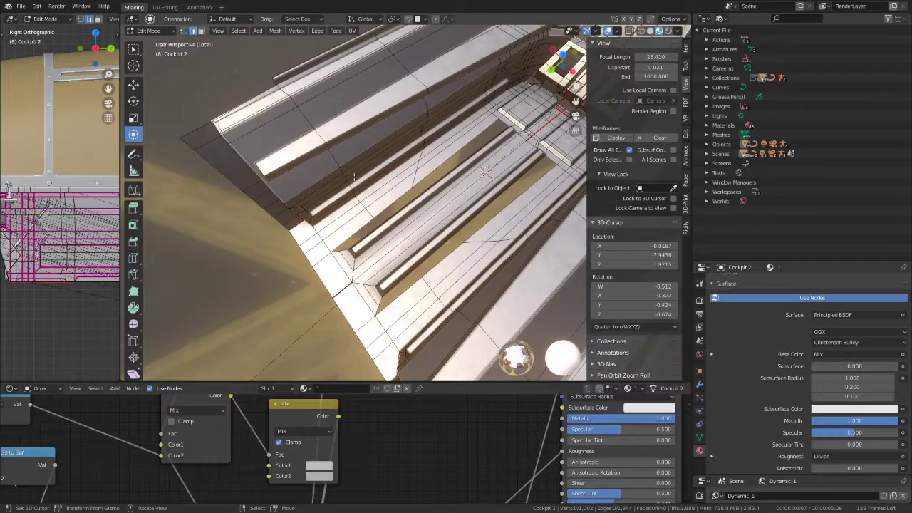
right_click(424, 238, "ctrl+alt")
middle_click_drag(427, 214, 458, 184)
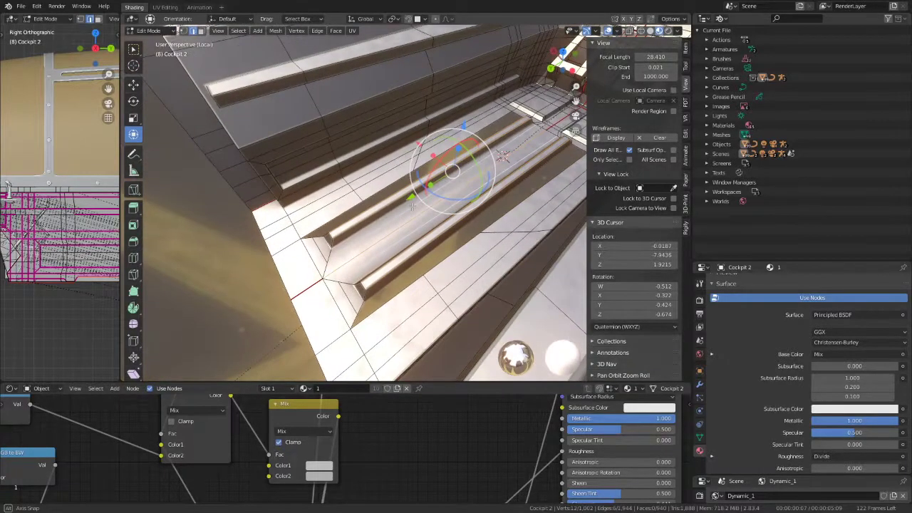
Subdivide the selected ledge edge ring with 2 cuts from Quick Favorites
key("q")
left_click(419, 181)
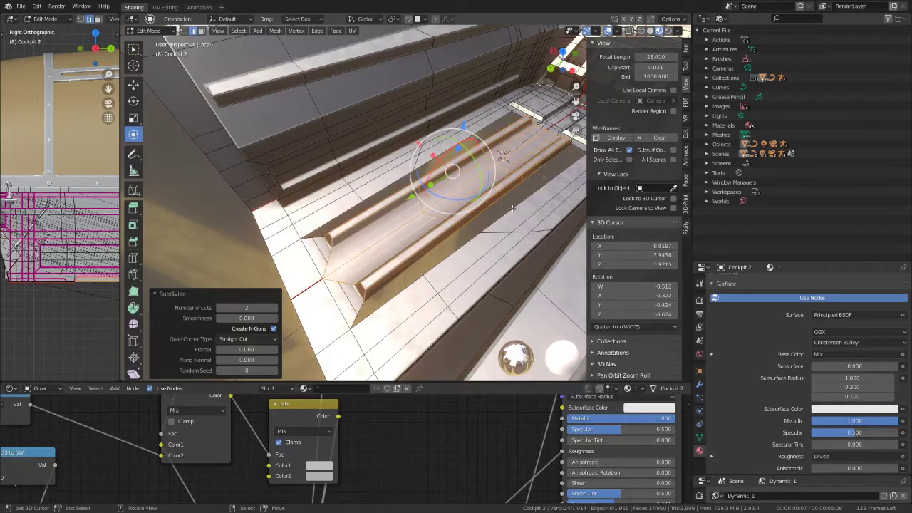
middle_click_drag(513, 209, 494, 214)
middle_click_drag(451, 168, 458, 166)
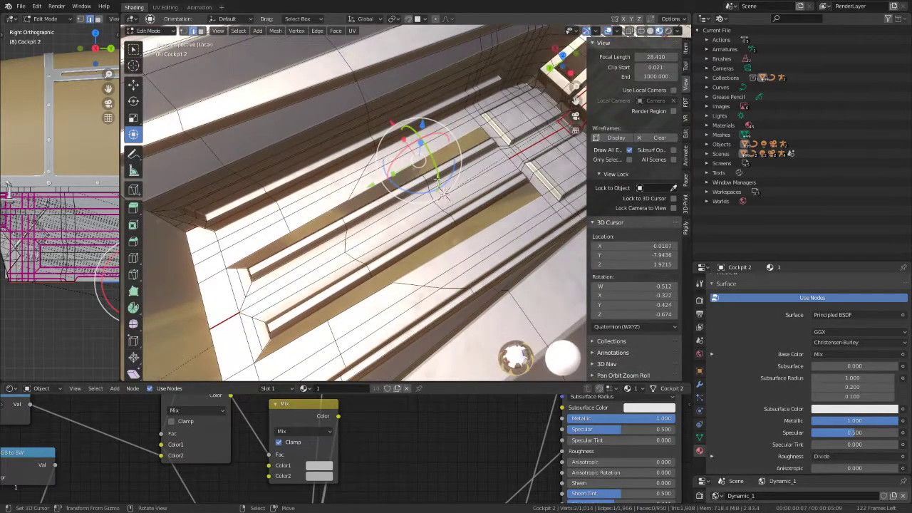
mouse_move(443, 208)
middle_mouse_down()
mouse_move(417, 268)
mouse_move(395, 243)
mouse_move(434, 218)
middle_mouse_up()
scroll(427, 235, "up", 2)
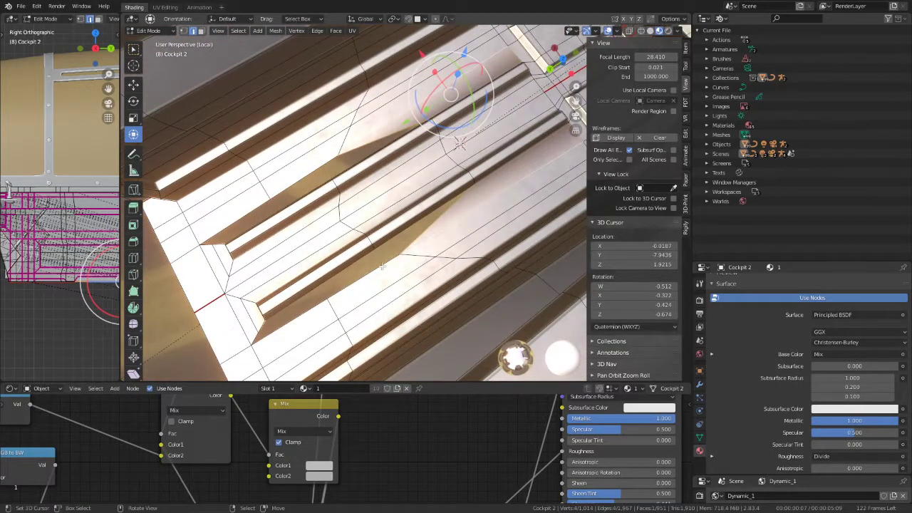
Select the wedge-gap edges at the ledge end and fill the gap with a face, using undo/redo
left_click(396, 249, "shift")
left_click(400, 236, "shift")
key("f")
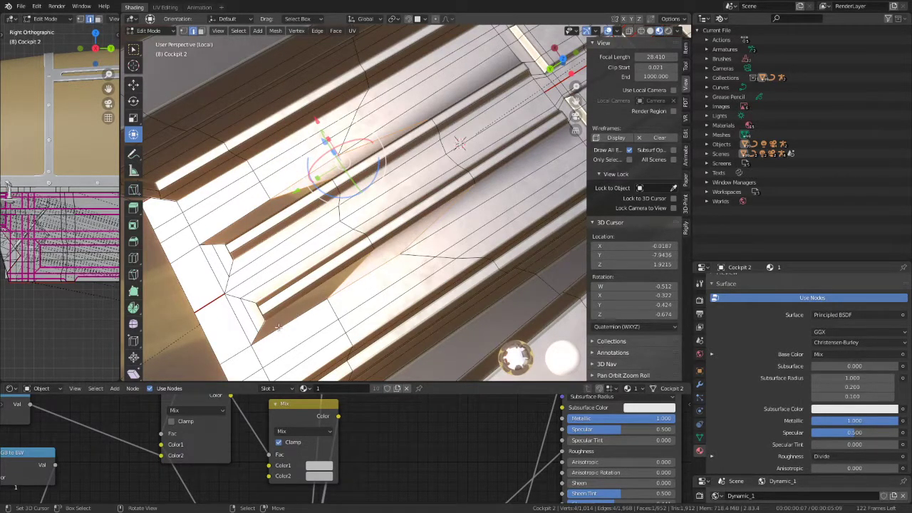
key("ctrl+z")
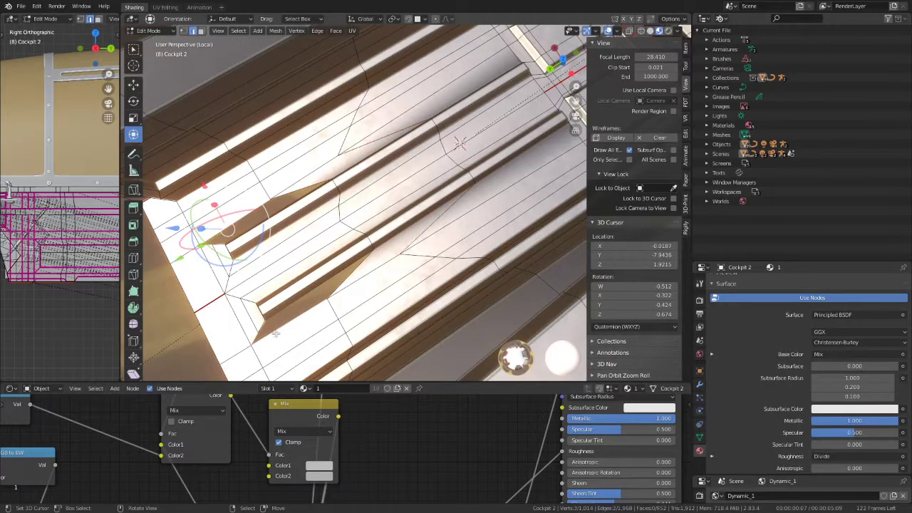
key("ctrl+z")
left_click(256, 334, "shift")
key("f")
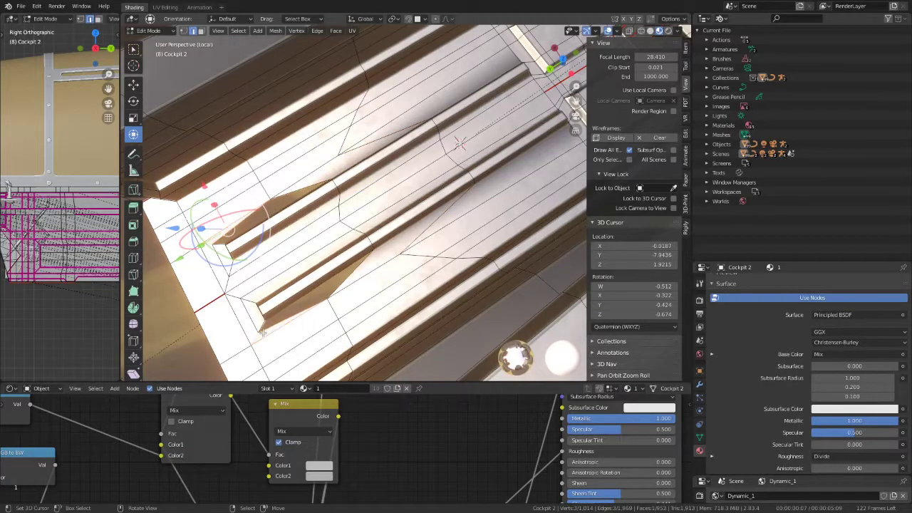
key("ctrl+z")
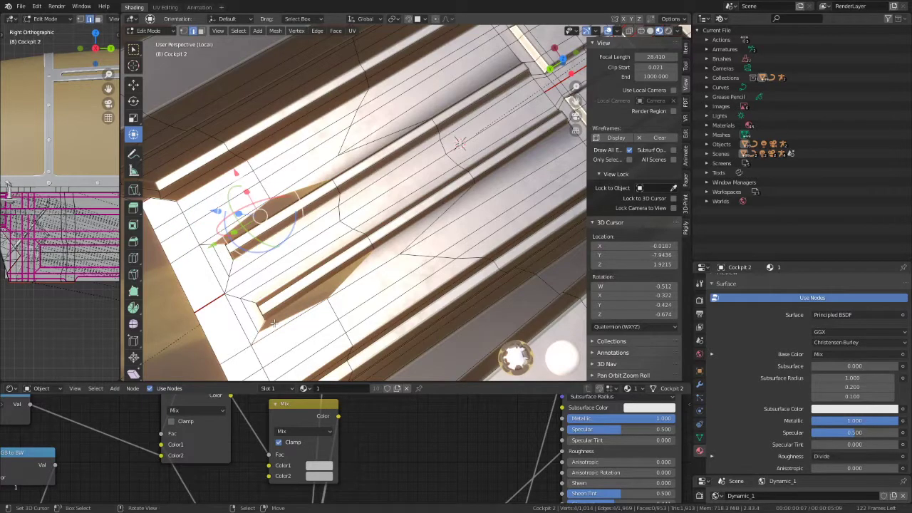
key("ctrl+z")
key("ctrl+shift+z")
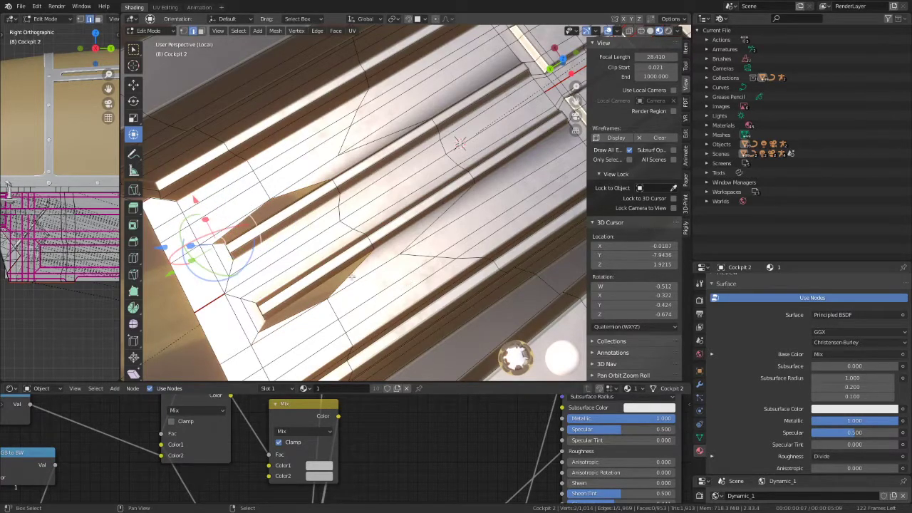
key("ctrl+shift+z")
mouse_move(351, 276)
middle_mouse_down()
mouse_move(422, 217)
mouse_move(432, 221)
mouse_move(386, 186)
middle_mouse_up()
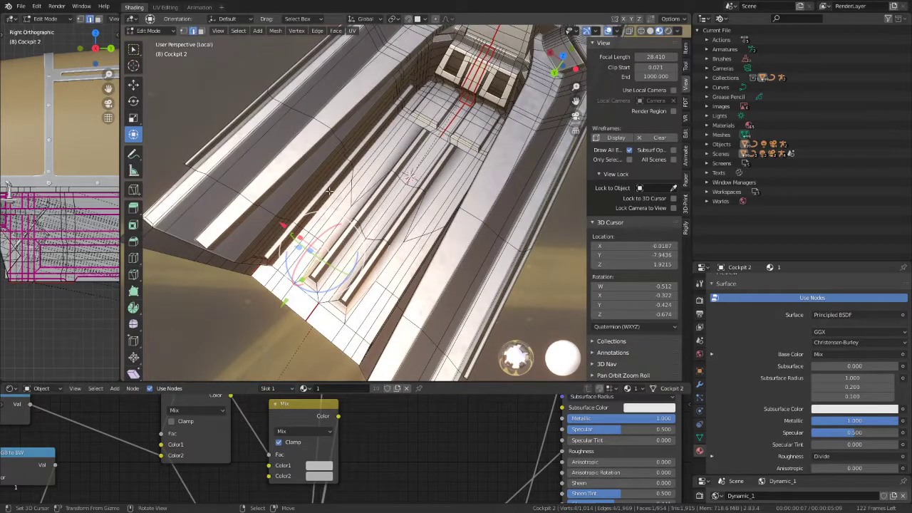
In vertex mode, select the first zigzag floor path, box-deselecting the extra edges at its end
left_click(185, 32)
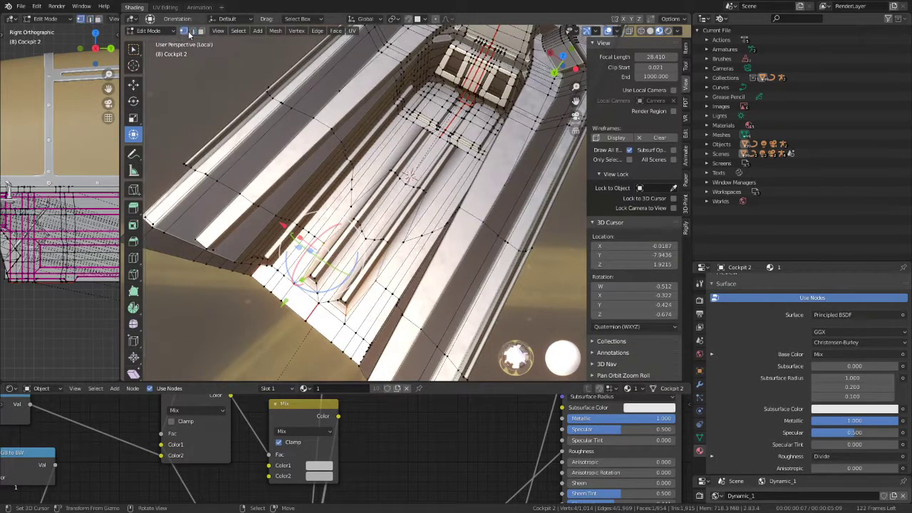
left_click(374, 281)
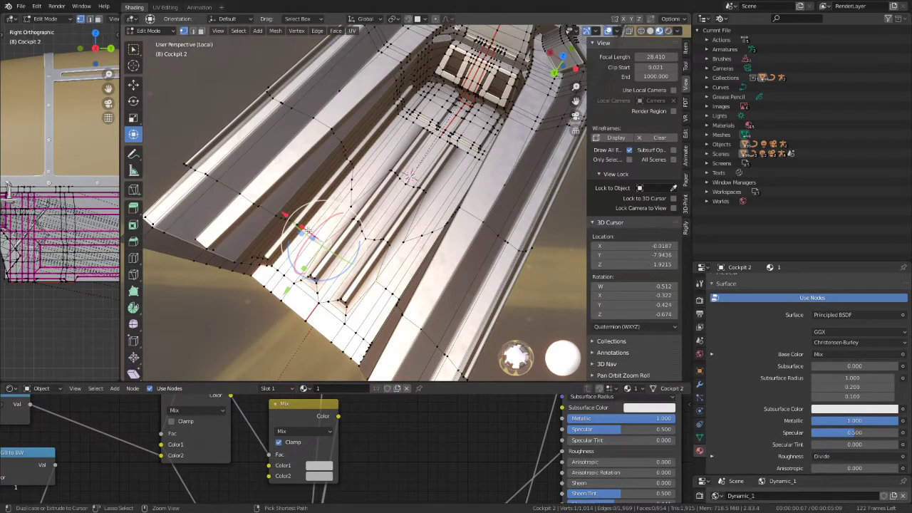
left_click(327, 243, "ctrl")
middle_click_drag(327, 243, 387, 214)
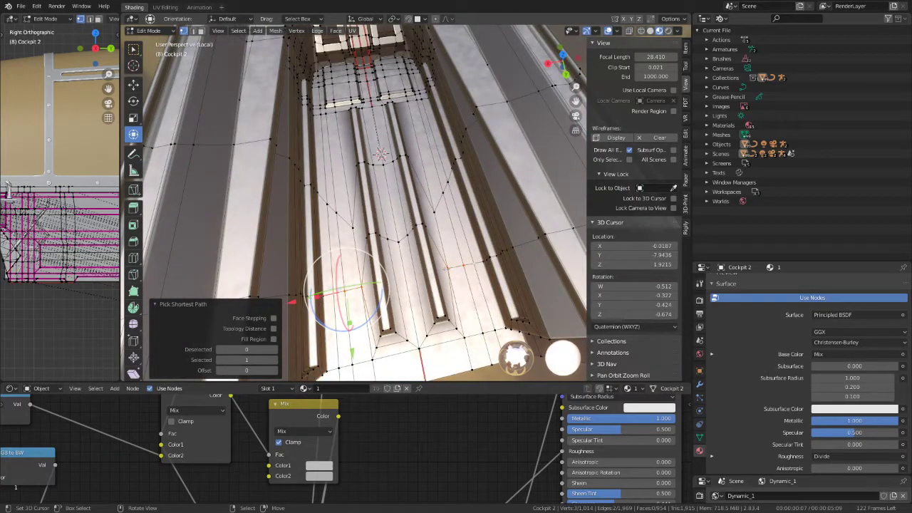
left_click(445, 267)
left_click(403, 242)
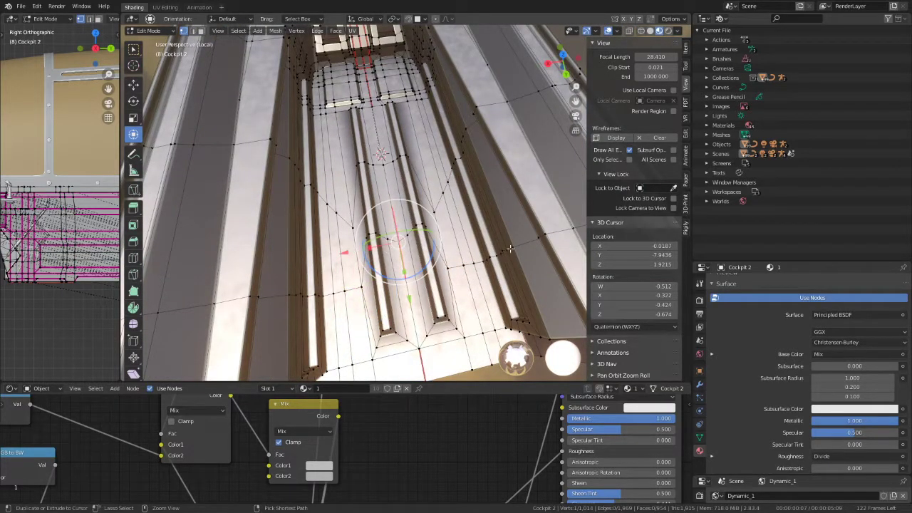
left_click(510, 247, "ctrl")
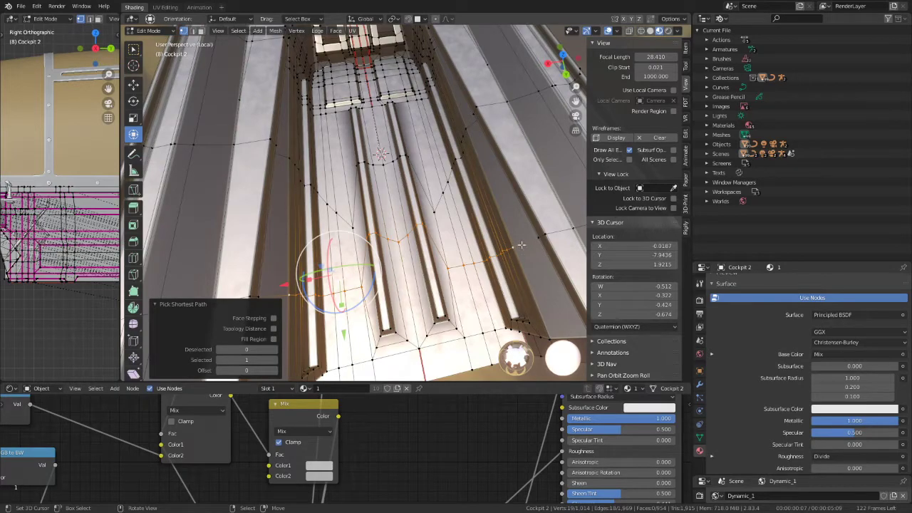
key("b")
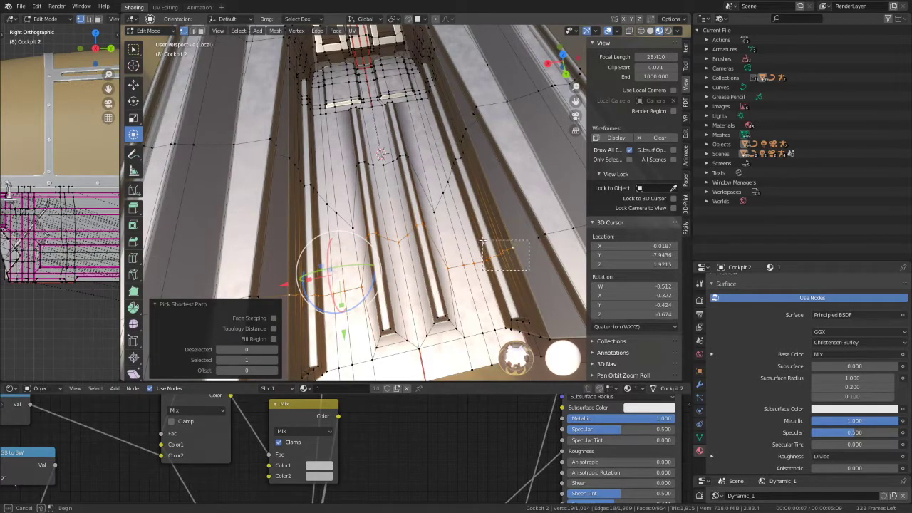
left_click_drag(483, 242, 486, 241)
left_click(485, 262, "shift")
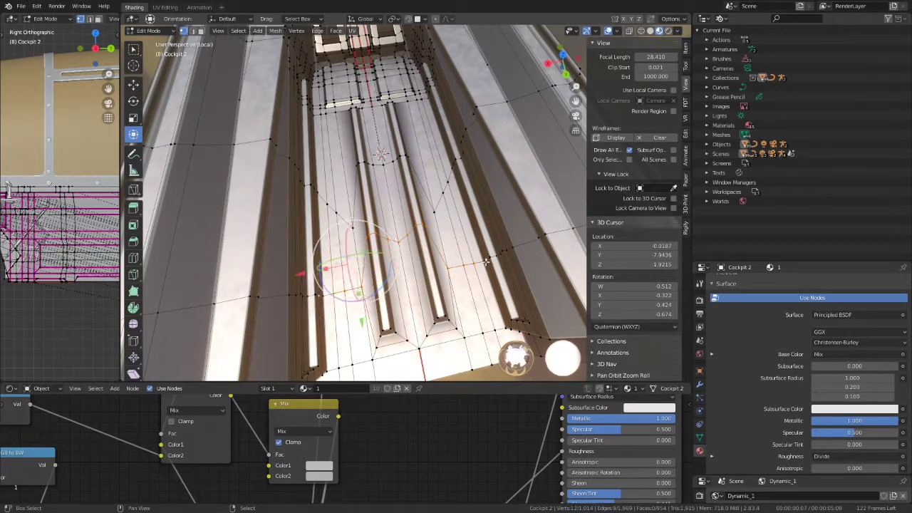
left_click(489, 261, "shift")
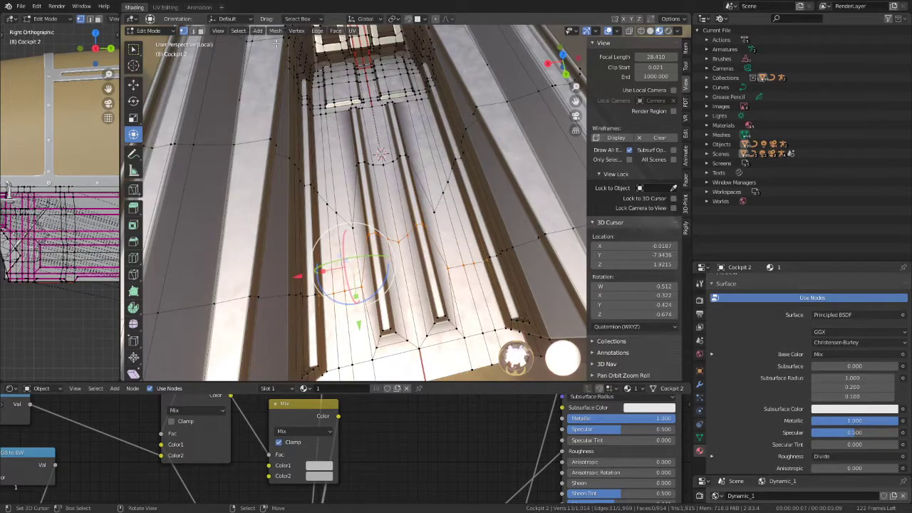
Set the pivot to Active Element and scale the path to 0 on one axis
left_click(366, 19)
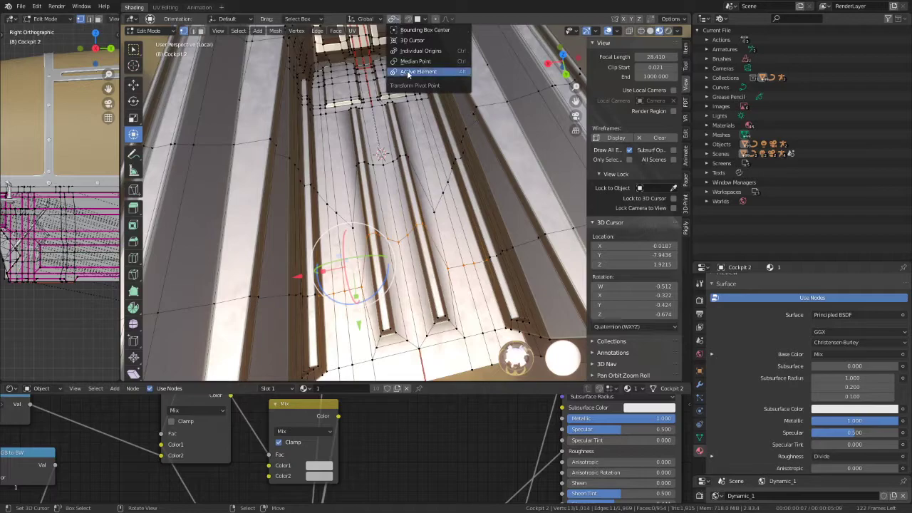
left_click(408, 71)
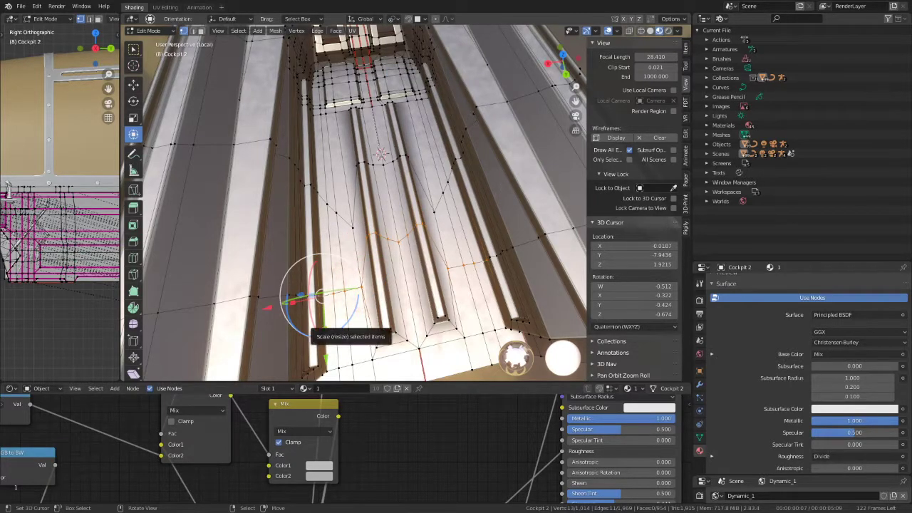
left_click_drag(324, 329, 324, 324)
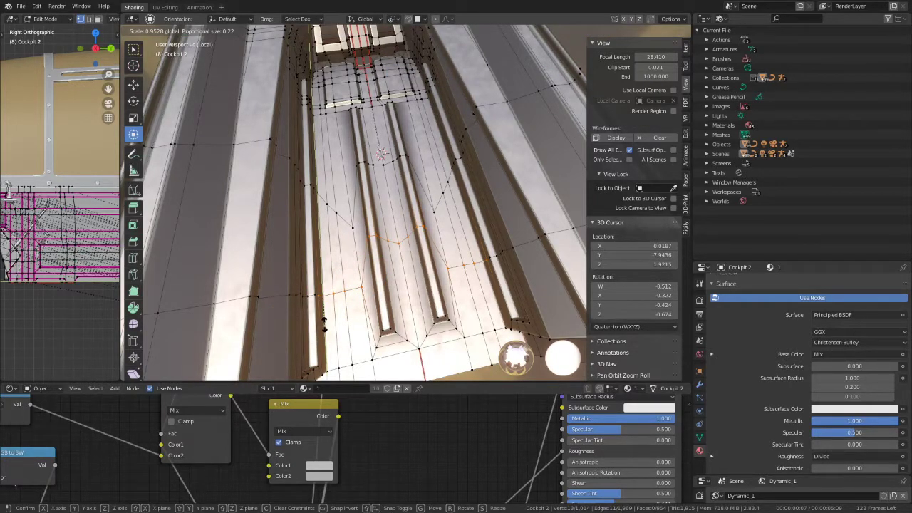
key("0")
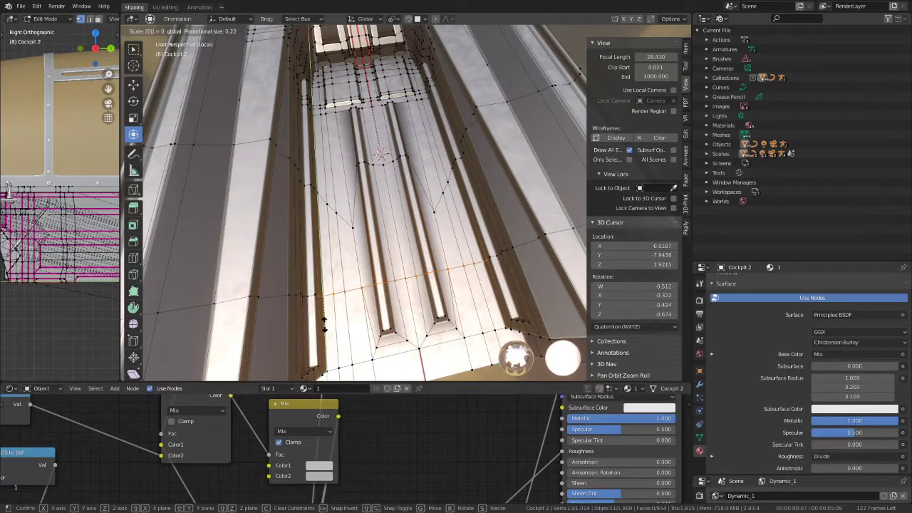
key("Return")
middle_click_drag(393, 253, 395, 243)
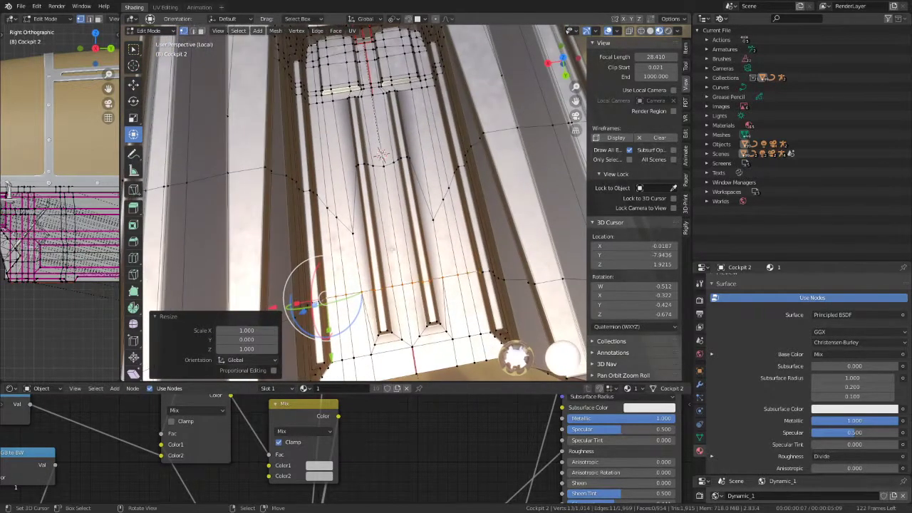
Select the second zigzag floor path and scale it to 0 to straighten it
left_click(383, 159)
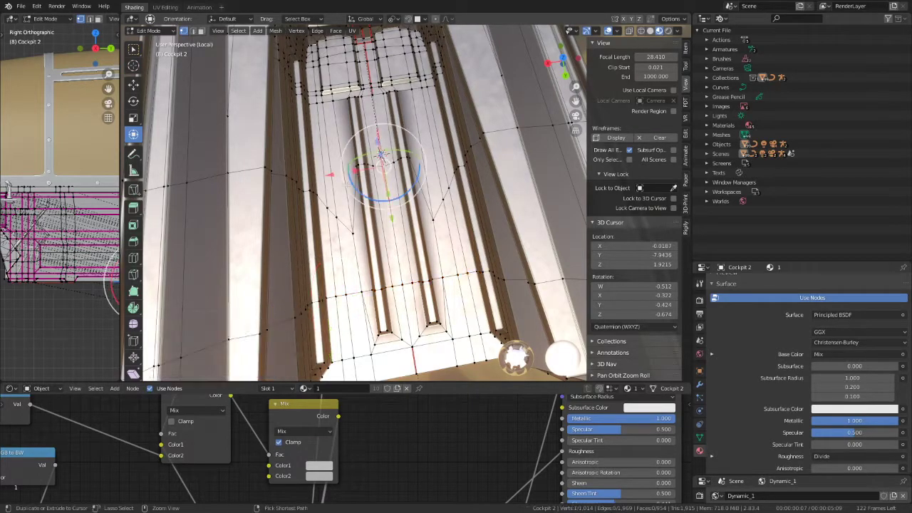
left_click(316, 193, "ctrl")
key("s")
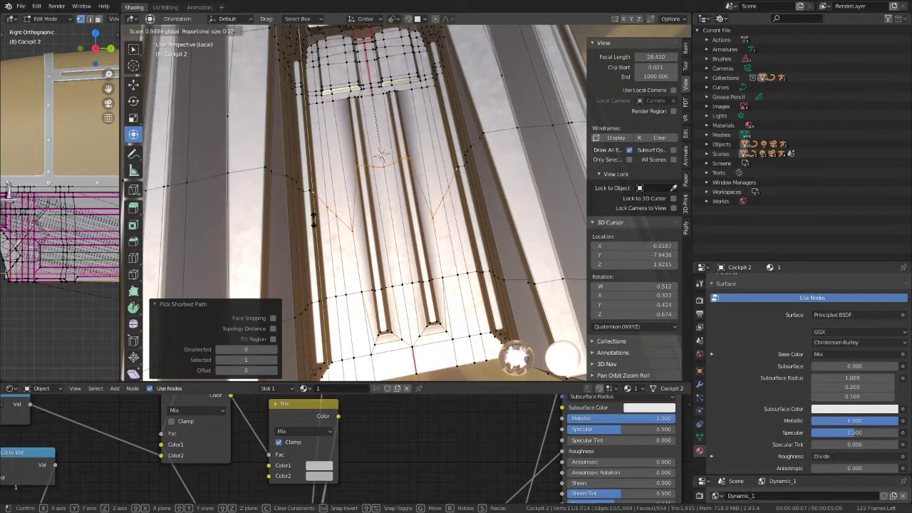
key("0")
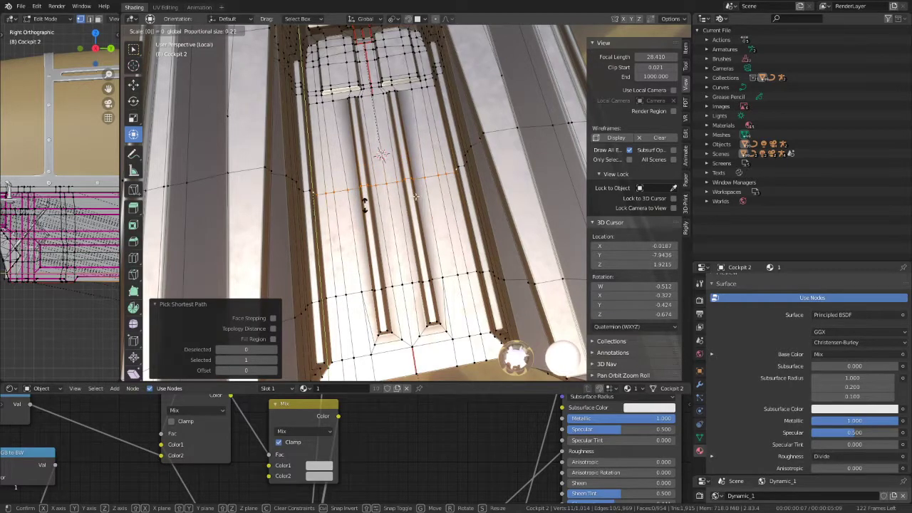
key("Return")
middle_click_drag(416, 195, 422, 169)
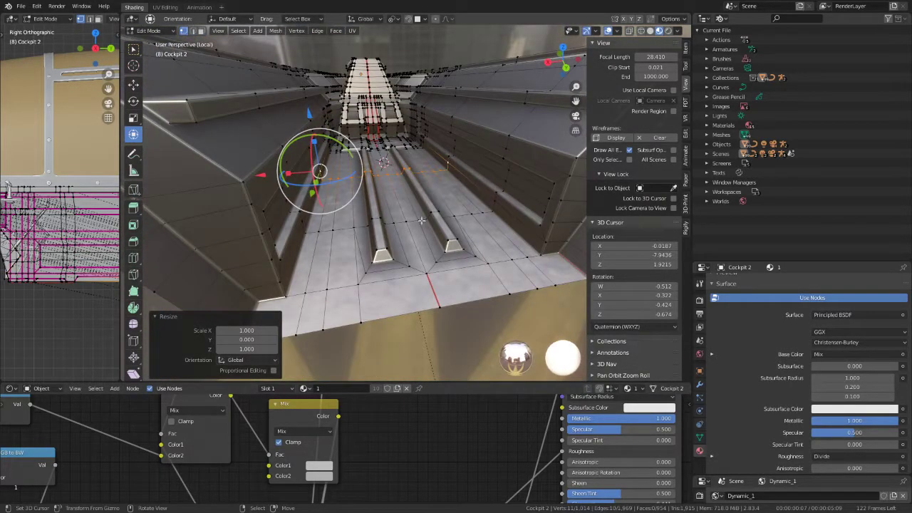
middle_click_drag(422, 221, 400, 236)
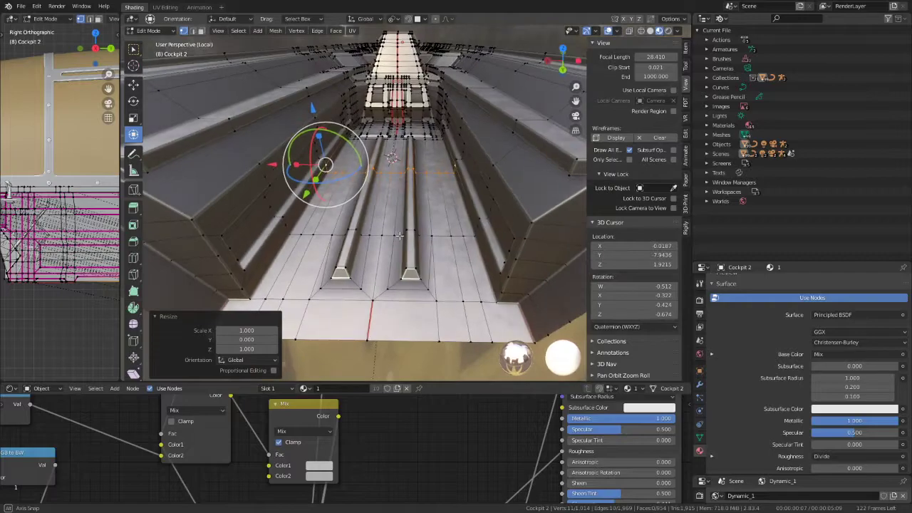
Return to Object Mode and exit Local View to show the whole cockpit
key("Tab")
scroll(406, 173, "down", 5)
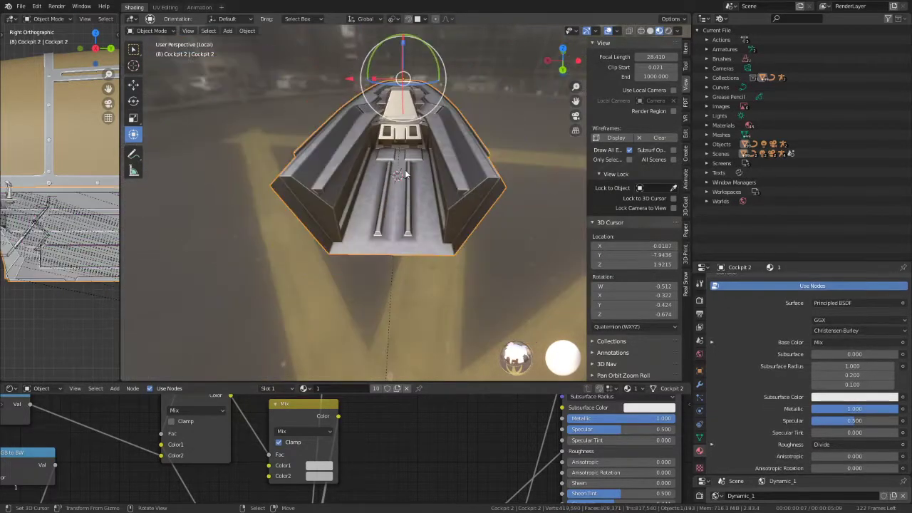
key("KP_Divide")
mouse_move(404, 162)
middle_mouse_down()
mouse_move(373, 179)
mouse_move(447, 184)
mouse_move(375, 189)
mouse_move(483, 236)
mouse_move(404, 191)
mouse_move(452, 245)
middle_mouse_up()
Move the seat 1.24 along -Y
left_click(421, 189)
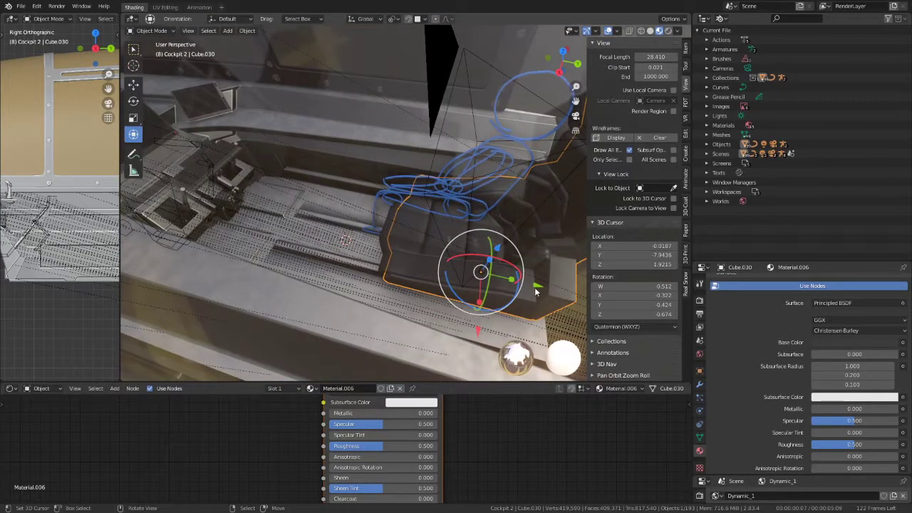
key("g")
left_click(406, 253)
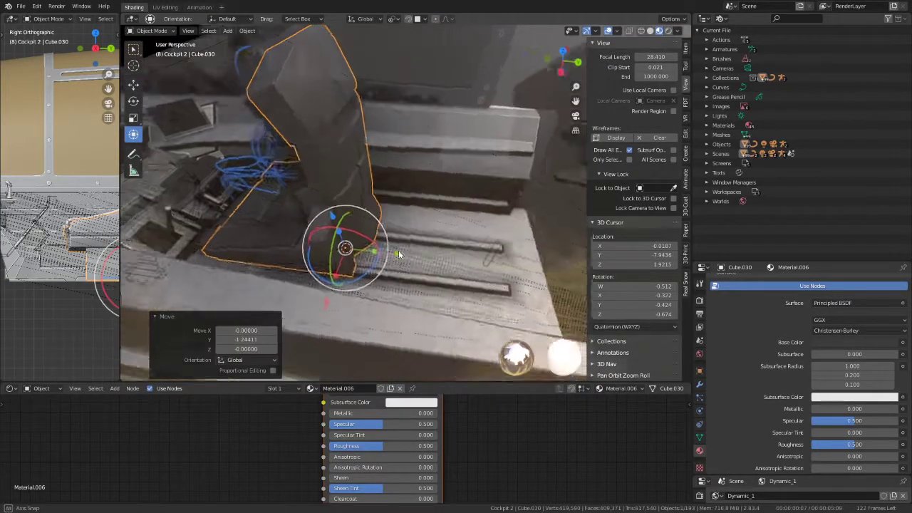
middle_click_drag(399, 250, 463, 224)
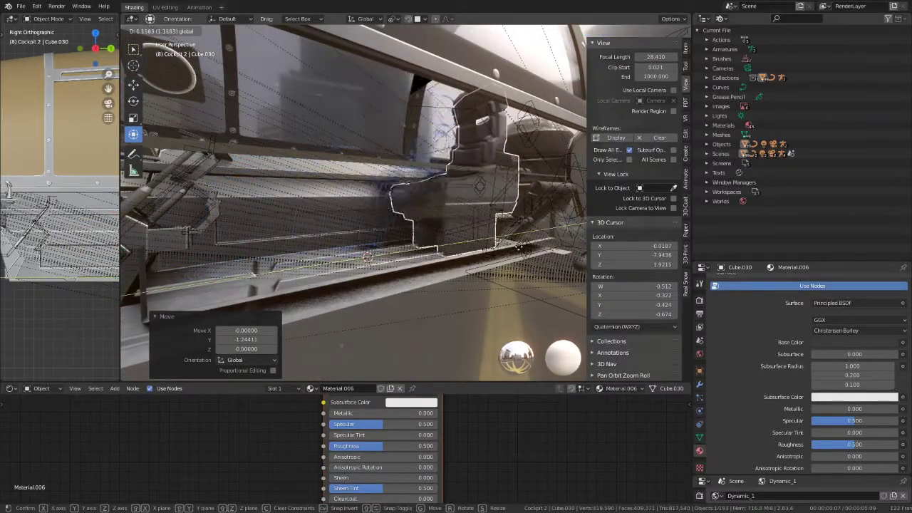
middle_click_drag(418, 250, 536, 249)
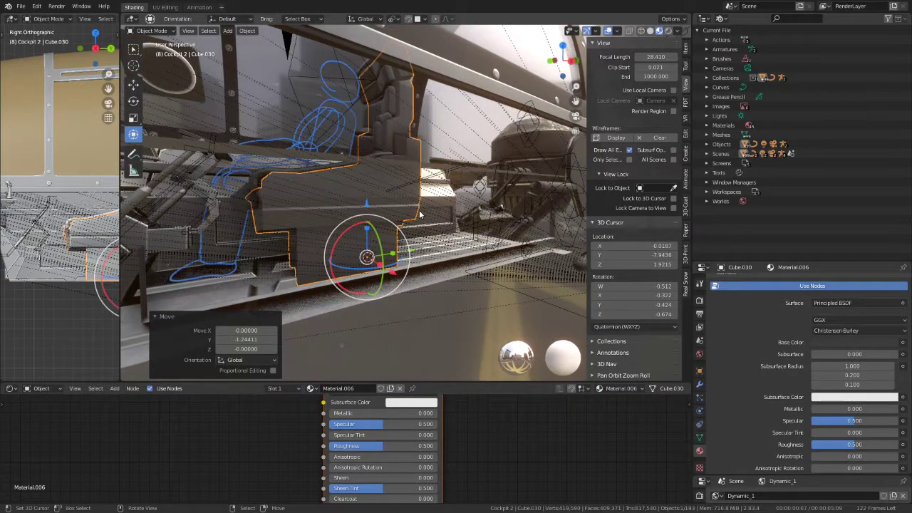
middle_click_drag(420, 214, 380, 214)
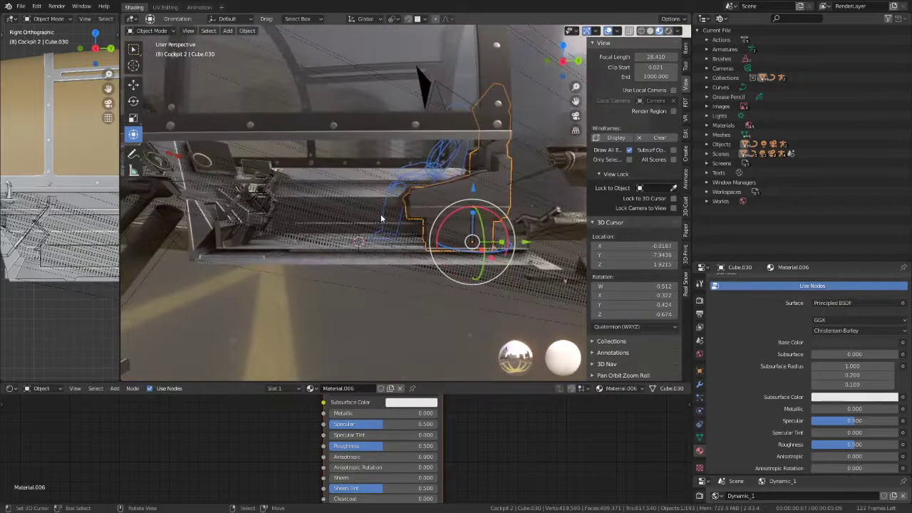
Lock the seat's rotation and scale in the Item panel and select the Jet.083 lever bone
left_click(686, 48)
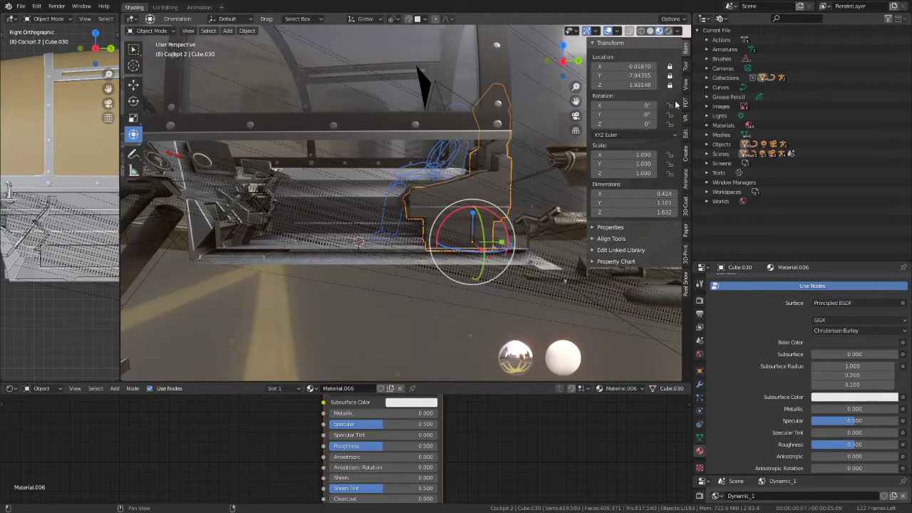
left_click_drag(670, 105, 670, 164)
left_click(456, 249)
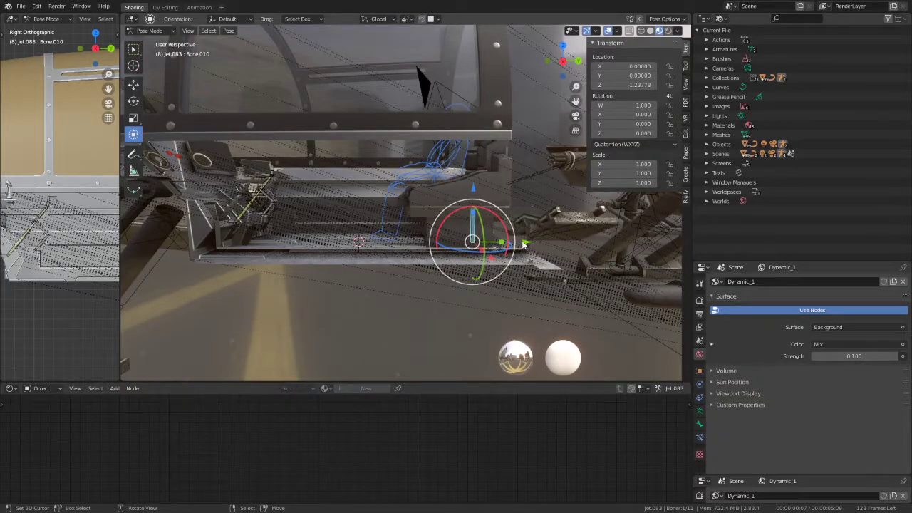
Clear Bone.010's location with Alt+G, then slide it along its axis to Z -1.18916
key("alt+g")
middle_click_drag(376, 203, 386, 212)
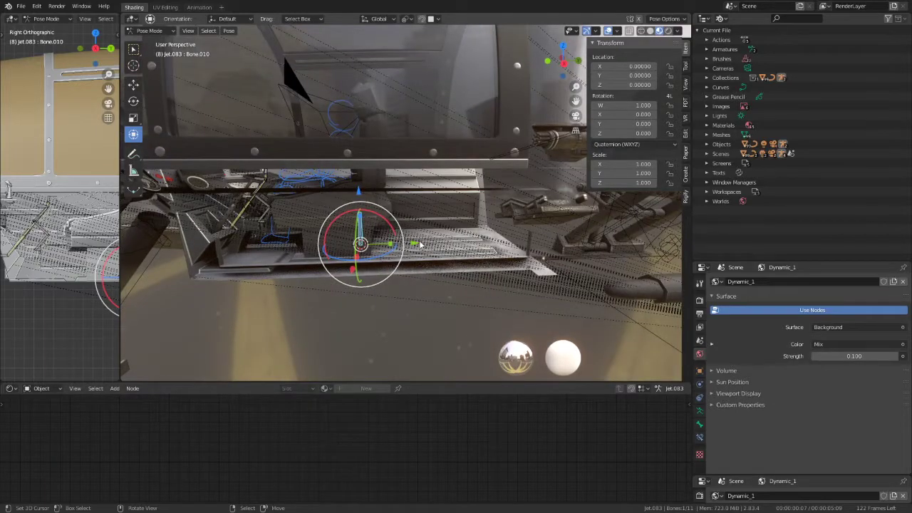
left_click_drag(415, 244, 470, 228)
mouse_move(470, 228)
middle_mouse_down()
mouse_move(496, 235)
mouse_move(460, 245)
mouse_move(459, 255)
mouse_move(432, 204)
mouse_move(513, 247)
mouse_move(486, 258)
mouse_move(391, 209)
mouse_move(458, 213)
mouse_move(387, 203)
mouse_move(427, 187)
mouse_move(414, 156)
mouse_move(468, 199)
mouse_move(509, 193)
mouse_move(395, 172)
mouse_move(412, 245)
mouse_move(409, 194)
mouse_move(397, 261)
middle_mouse_up()
Edit Cockpit 2 in face mode and select the strip of faces along the side ledge
left_click(418, 223)
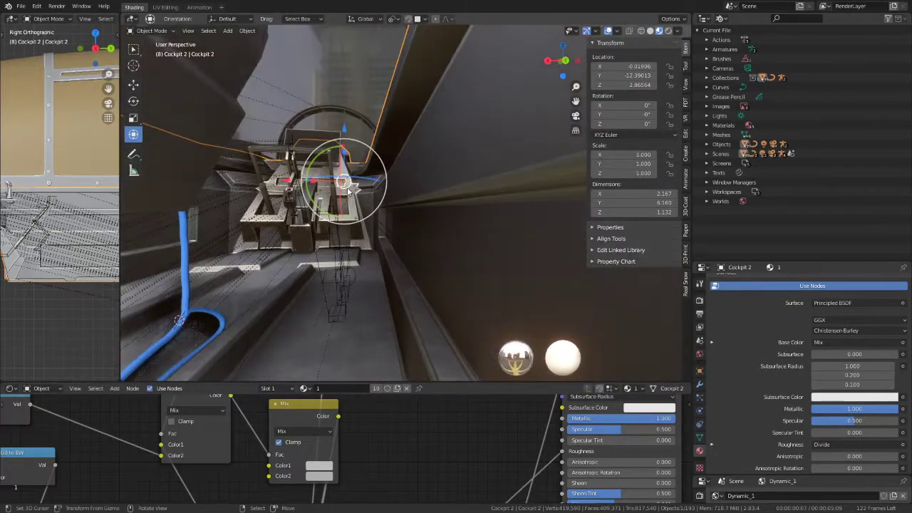
key("Tab")
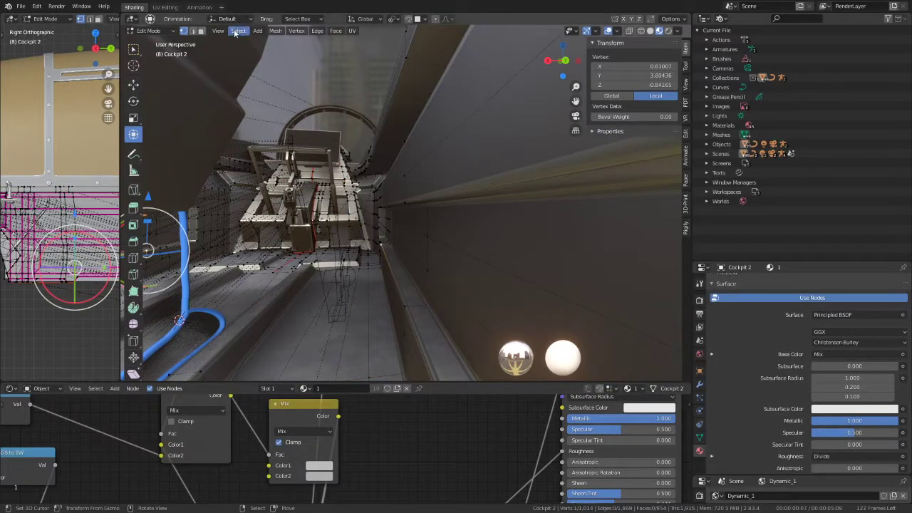
left_click(201, 30)
middle_click_drag(342, 214, 376, 247)
scroll(360, 239, "up", 4)
left_click(337, 246)
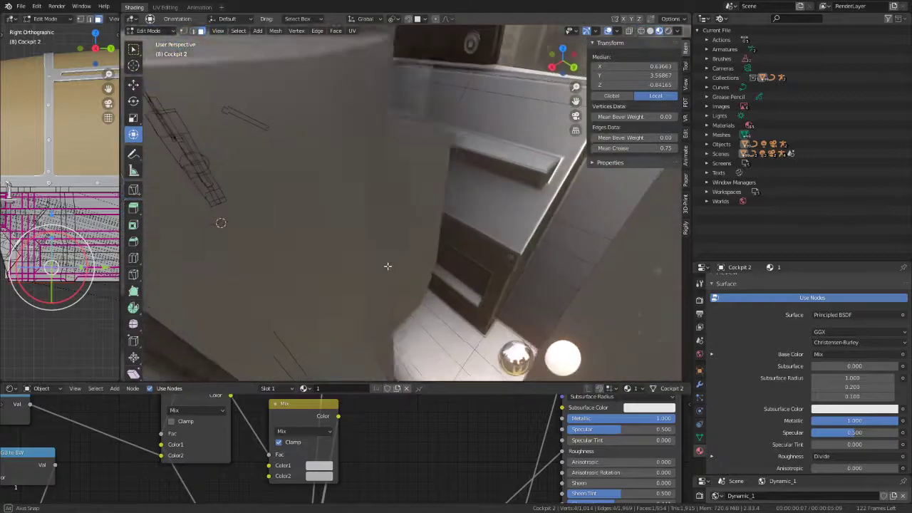
left_click(424, 266, "ctrl")
middle_click_drag(424, 265, 450, 247)
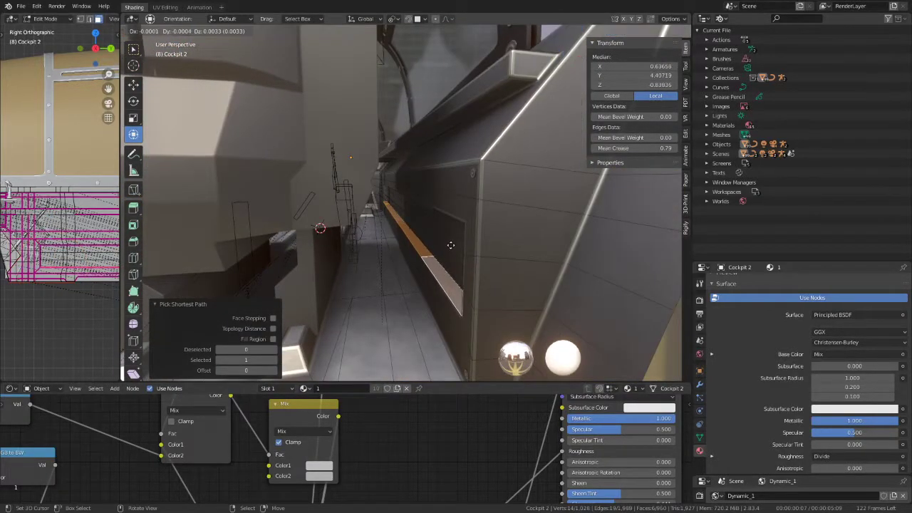
Duplicate the ledge faces, separate them into Cockpit 2.002, and select all its geometry
key("shift+d")
key("p")
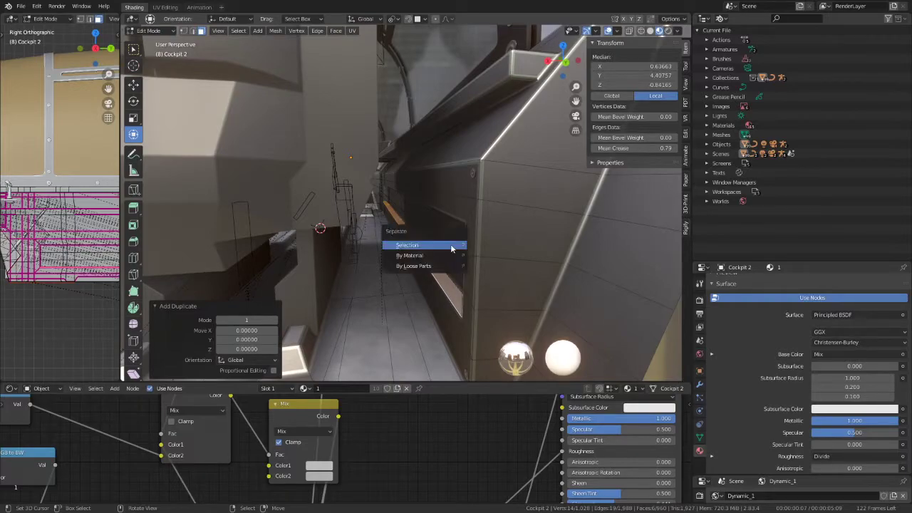
left_click(451, 247)
middle_click_drag(451, 248, 332, 258)
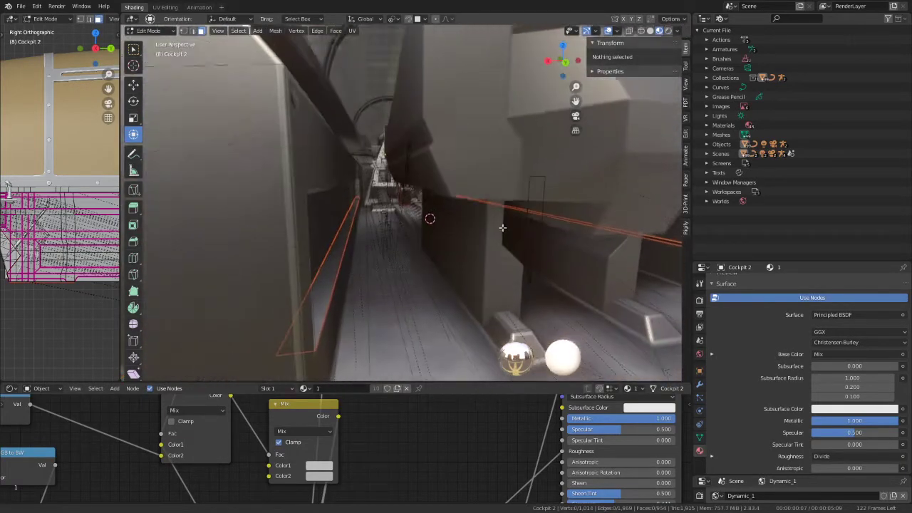
key("Tab")
key("Tab")
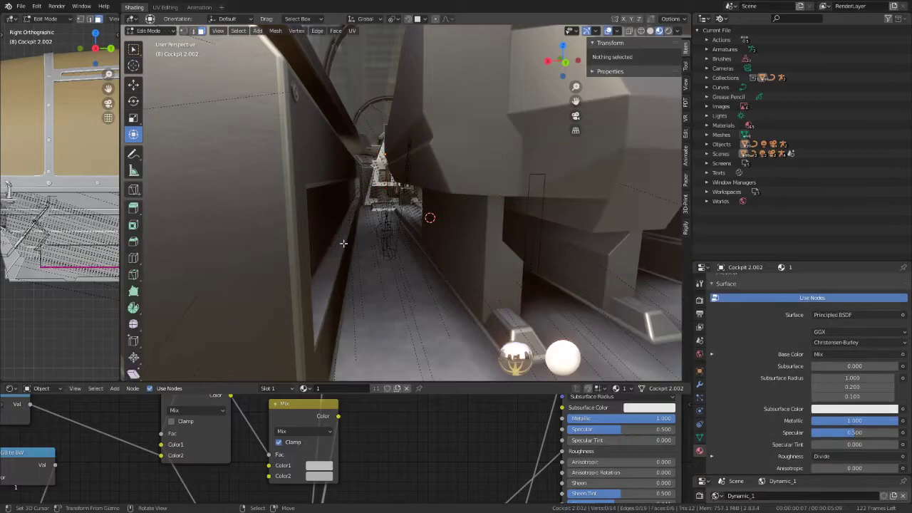
key("a")
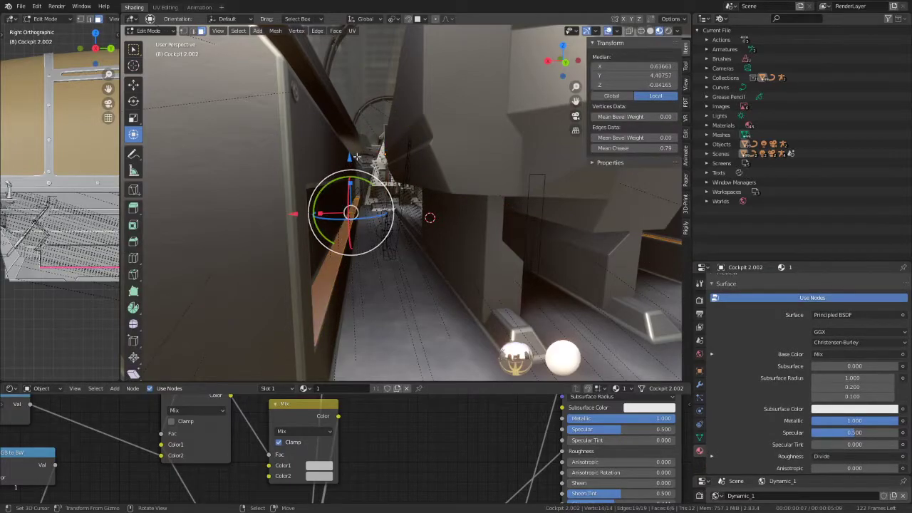
middle_click_drag(355, 157, 340, 149)
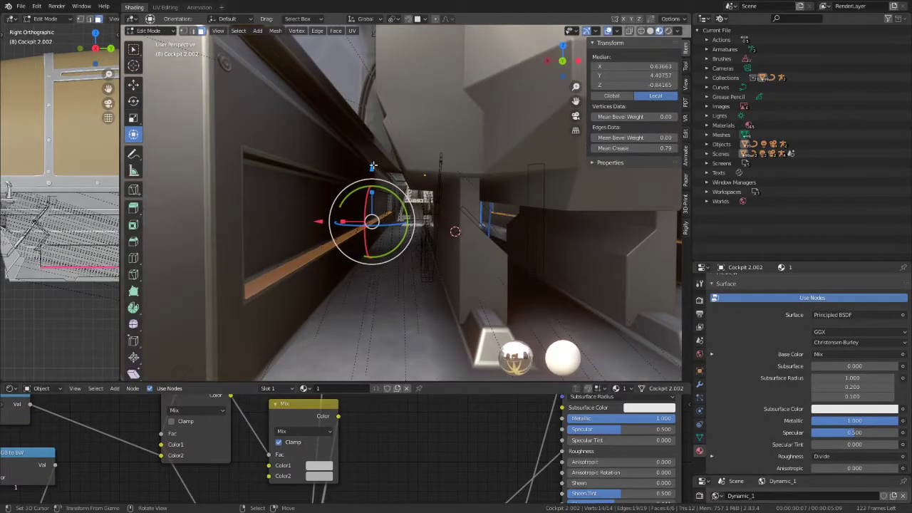
Nudge the separated strip slightly upward along Z
key("g")
key("z")
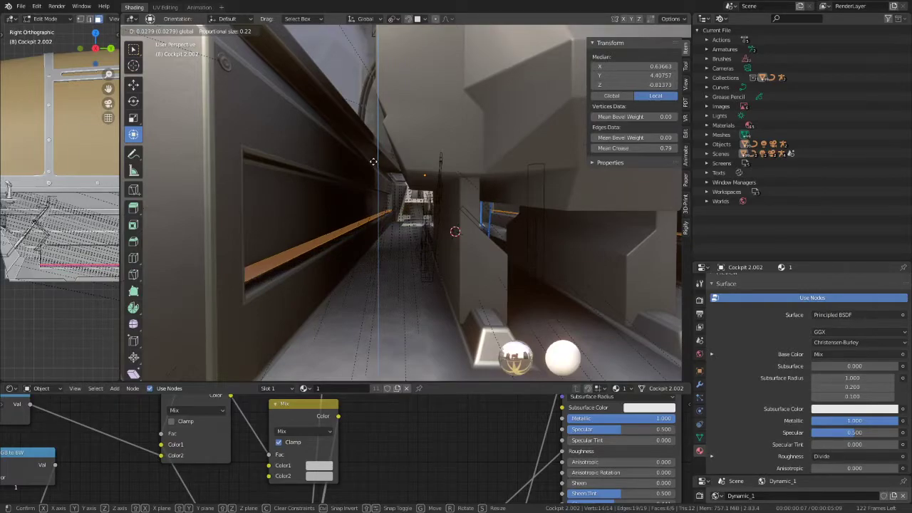
left_click(373, 163)
mouse_move(373, 163)
middle_mouse_down()
mouse_move(326, 166)
mouse_move(366, 135)
middle_mouse_up()
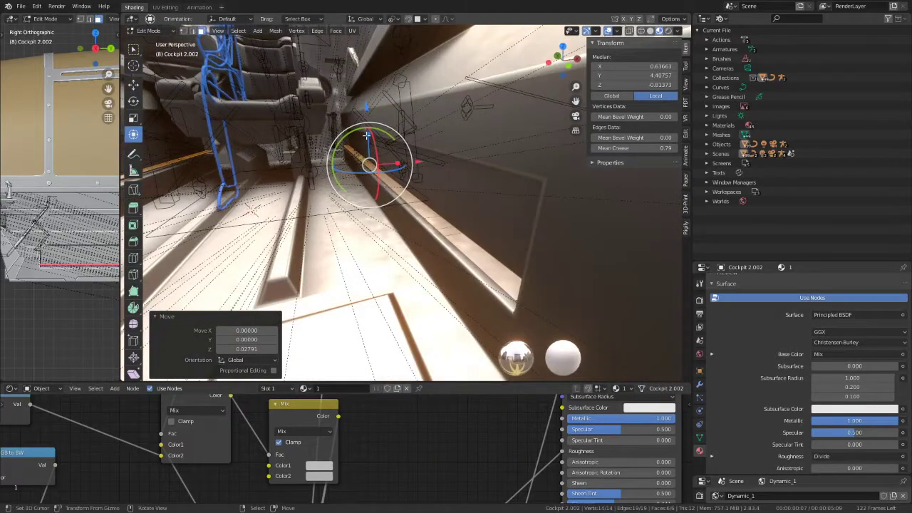
Apply Limited Dissolve (5°) to reduce the strip to one four-vertex face, then select two edges
key("q")
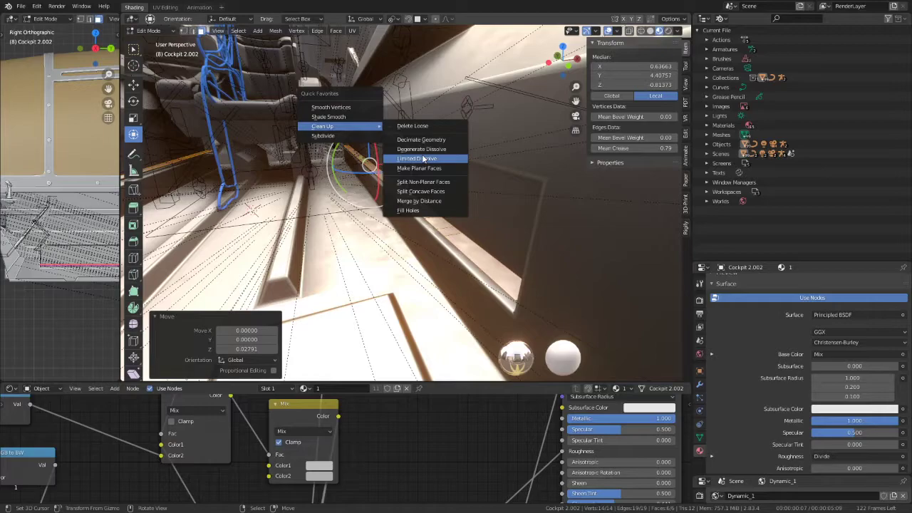
left_click(423, 159)
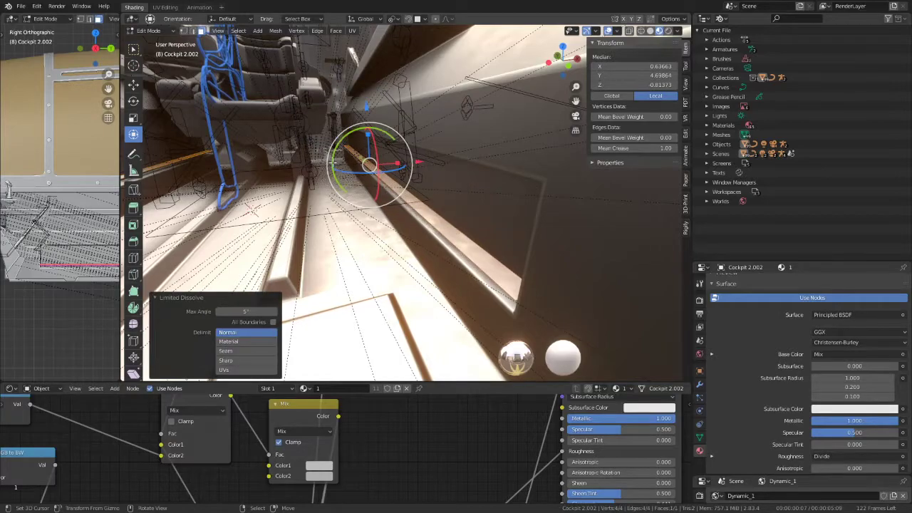
middle_click_drag(332, 162, 380, 187)
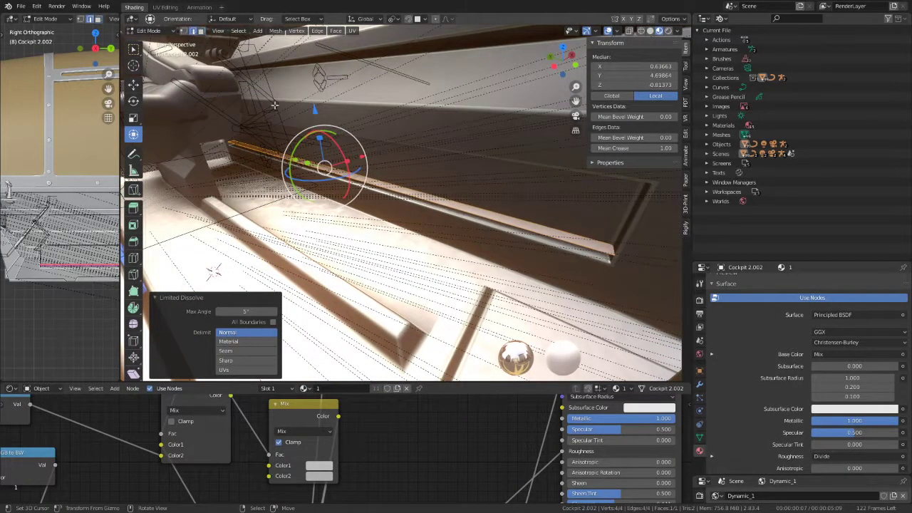
left_click(343, 165)
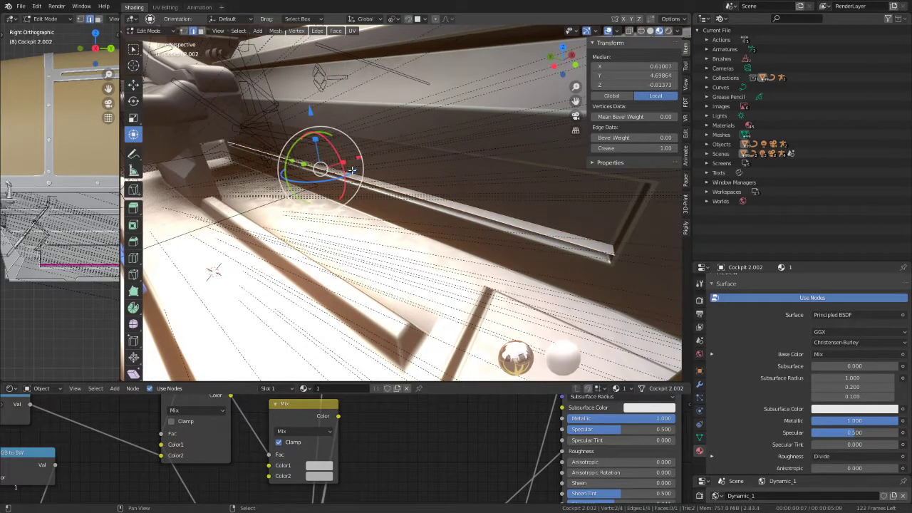
left_click(352, 171, "shift")
mouse_move(352, 171)
middle_mouse_down()
mouse_move(400, 180)
mouse_move(366, 185)
middle_mouse_up()
Remove the Shrinkwrap modifier from the Cockpit 2.002 strip
key("Tab")
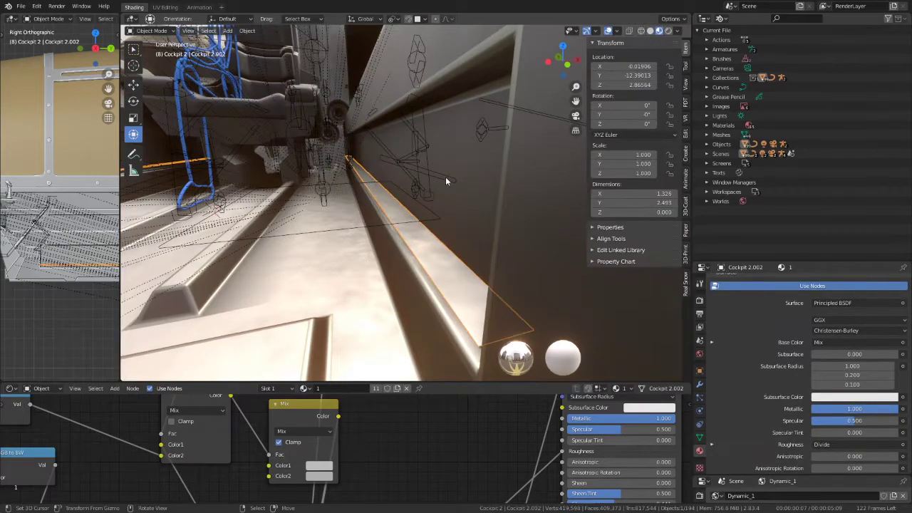
left_click_drag(779, 258, 780, 162)
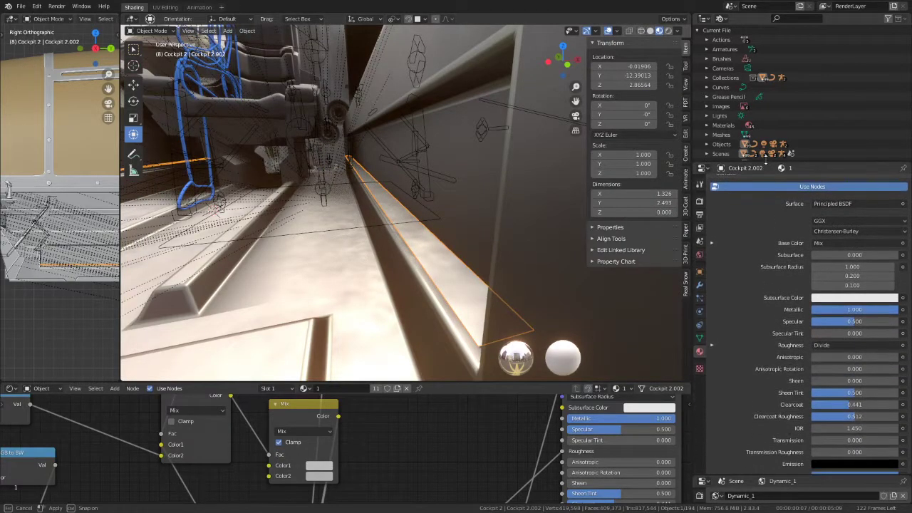
left_click(704, 281)
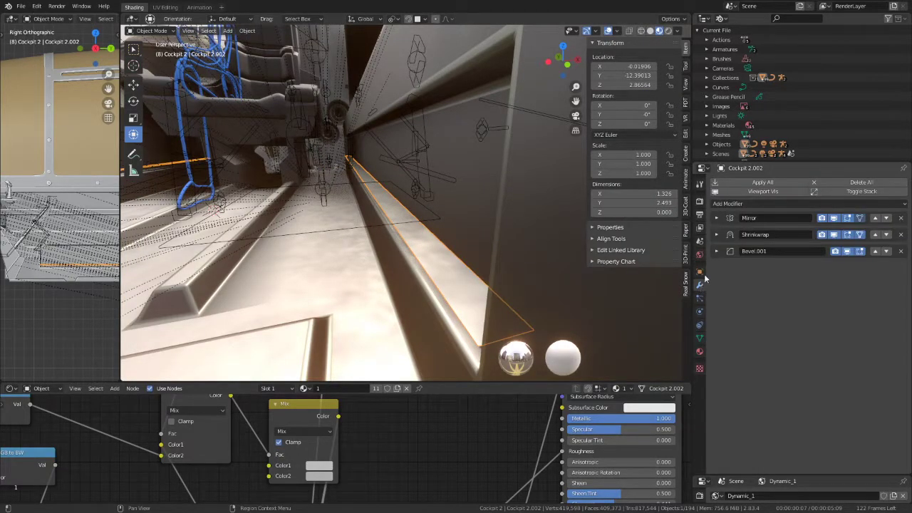
left_click(834, 237)
left_click(900, 235)
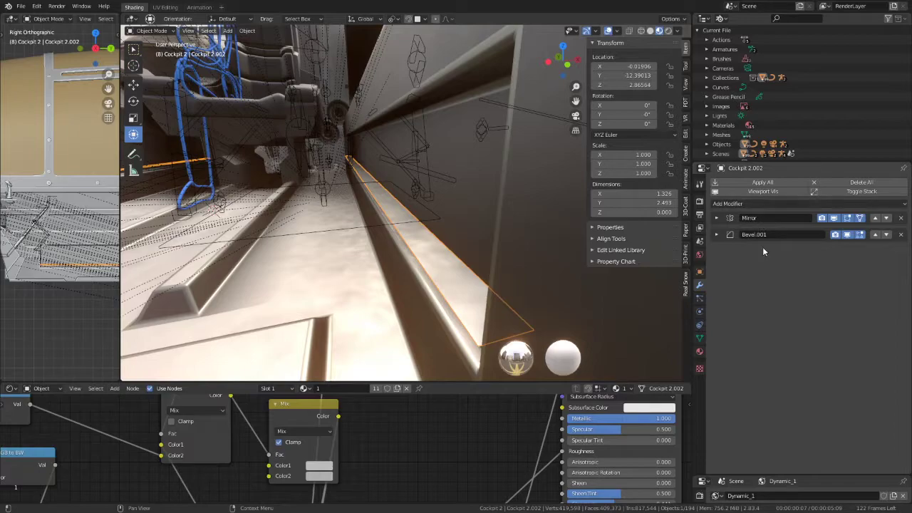
Add a Solidify modifier with offset 1 and thickness 0.0390
left_click(758, 204)
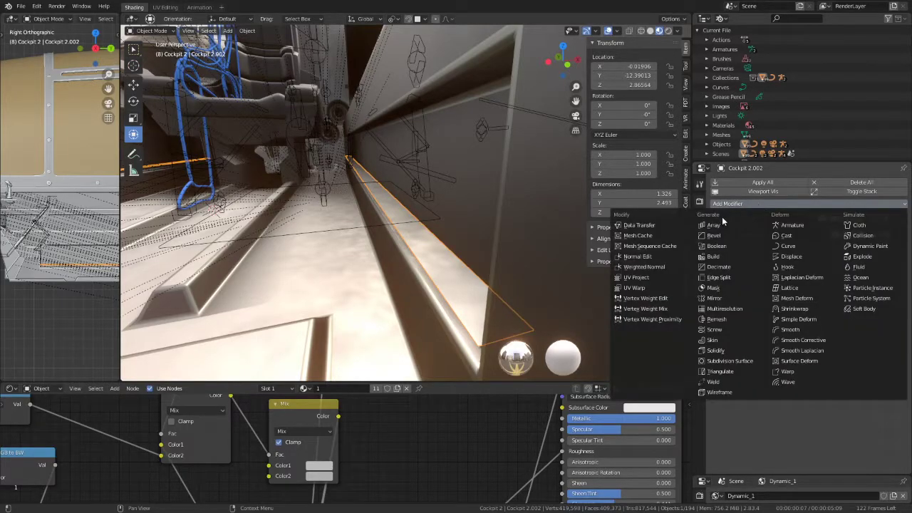
left_click(726, 355)
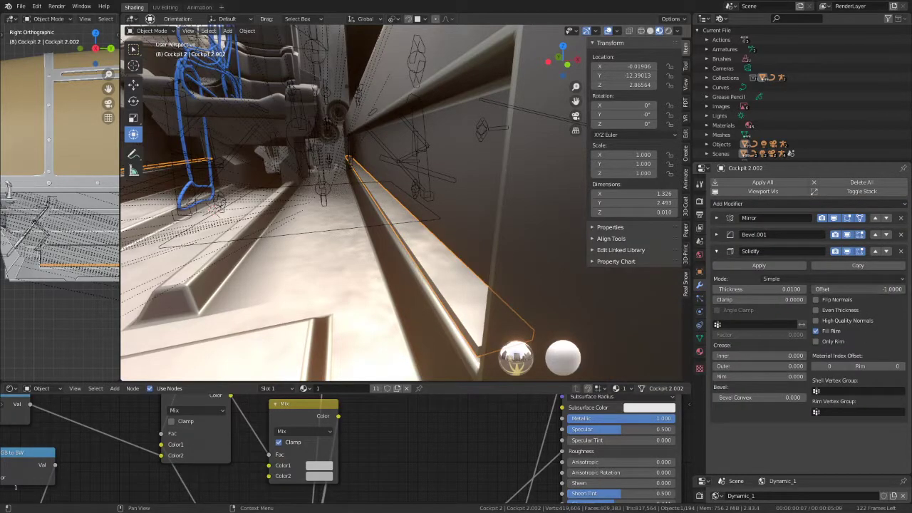
key("minus")
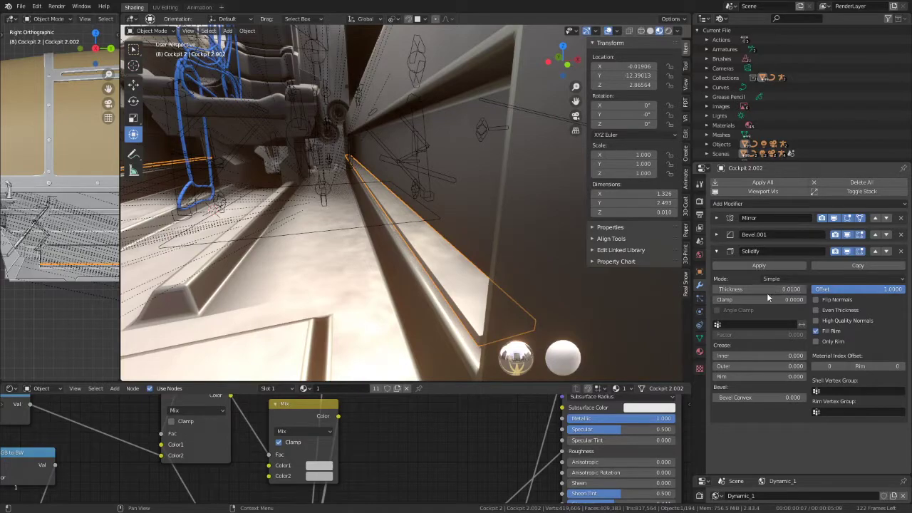
left_click_drag(782, 291, 805, 291)
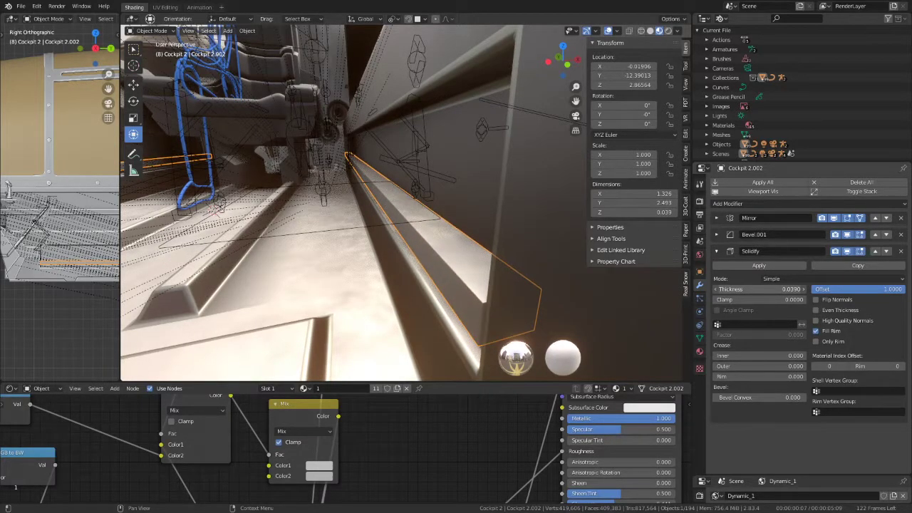
mouse_move(399, 185)
middle_mouse_down()
mouse_move(437, 140)
mouse_move(257, 169)
middle_mouse_up()
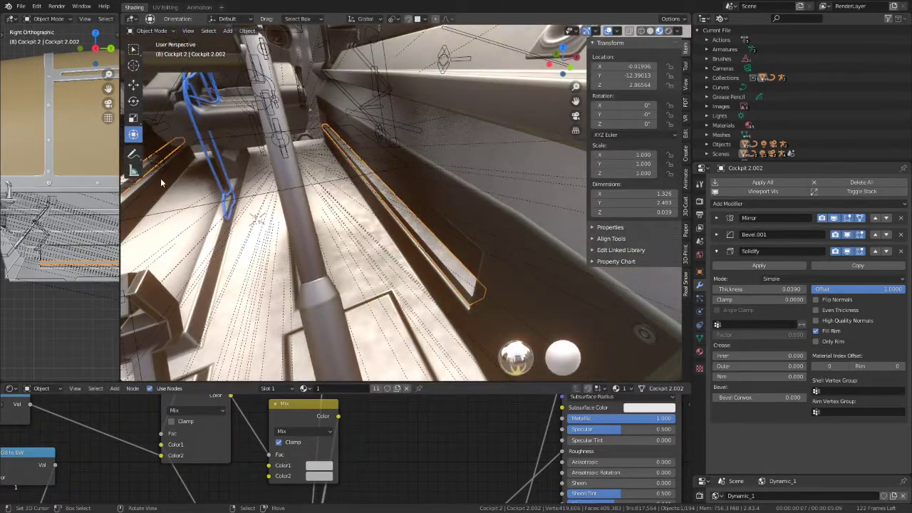
Move the strip's selected edge 0.01511 along X and return to Object Mode
key("Tab")
middle_click_drag(161, 183, 402, 181)
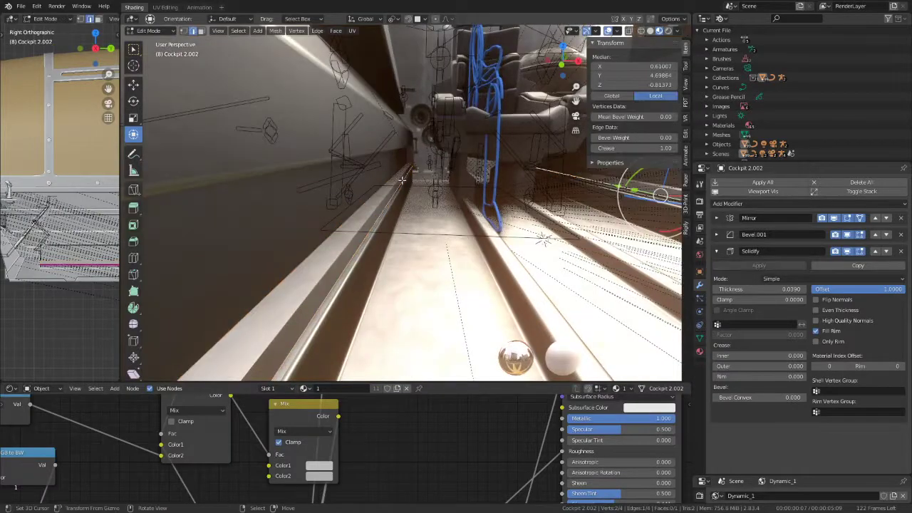
middle_click_drag(511, 175, 430, 172)
key("g")
key("x")
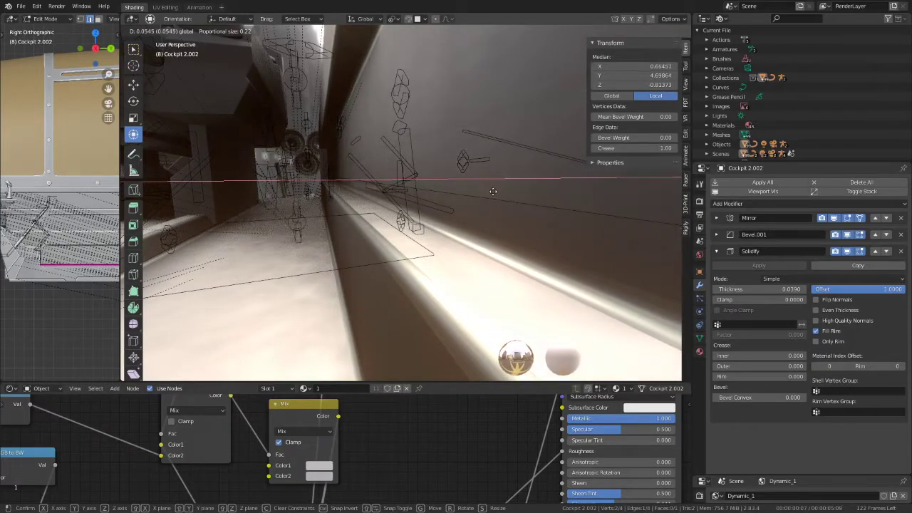
left_click(332, 205)
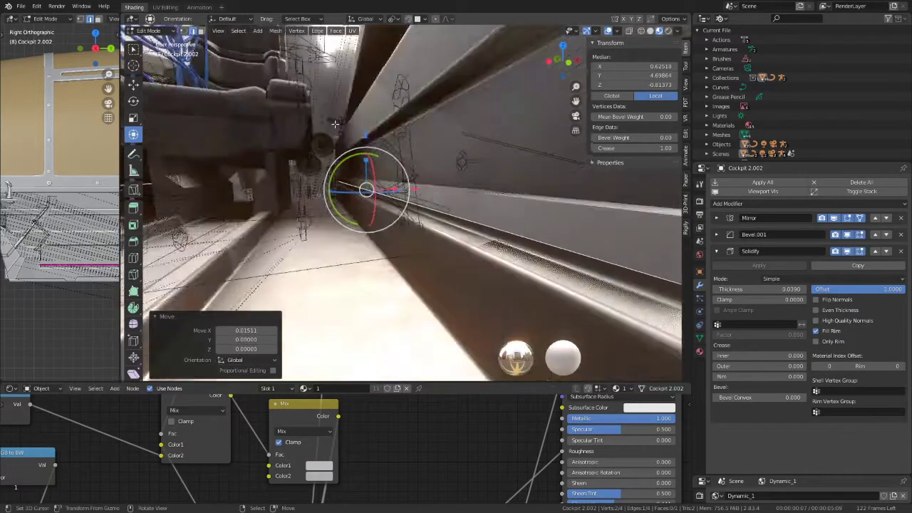
key("Tab")
Switch the viewport to look through the scene camera via the View pie menu
mouse_move(359, 141)
middle_mouse_down()
mouse_move(443, 176)
mouse_move(252, 170)
mouse_move(376, 179)
mouse_move(438, 163)
mouse_move(394, 153)
mouse_move(336, 151)
mouse_move(498, 239)
mouse_move(483, 221)
middle_mouse_up()
key("grave")
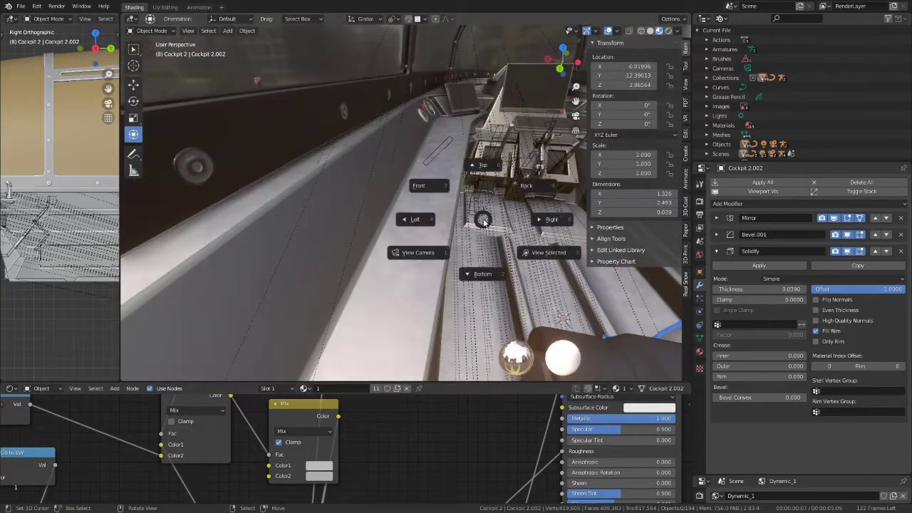
left_click(417, 253)
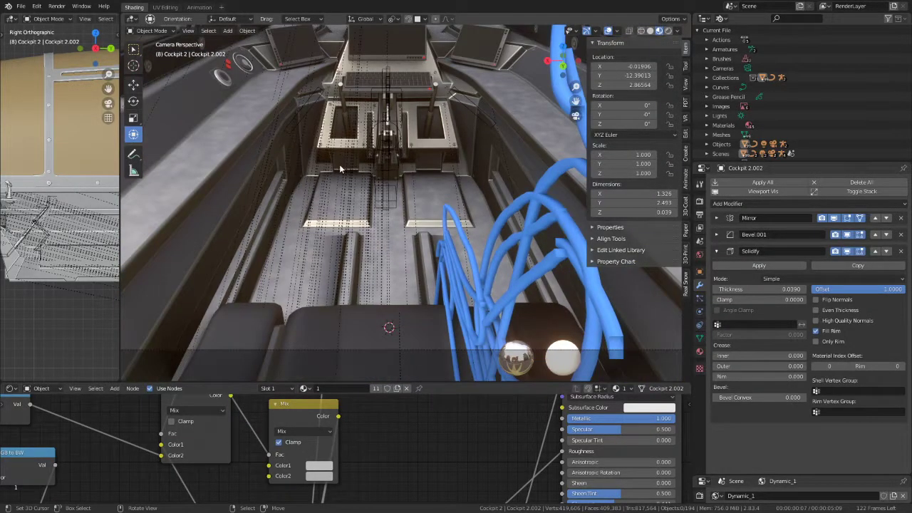
mouse_move(339, 164)
middle_mouse_down()
mouse_move(334, 152)
mouse_move(311, 175)
mouse_move(335, 136)
mouse_move(413, 136)
mouse_move(385, 135)
middle_mouse_up()
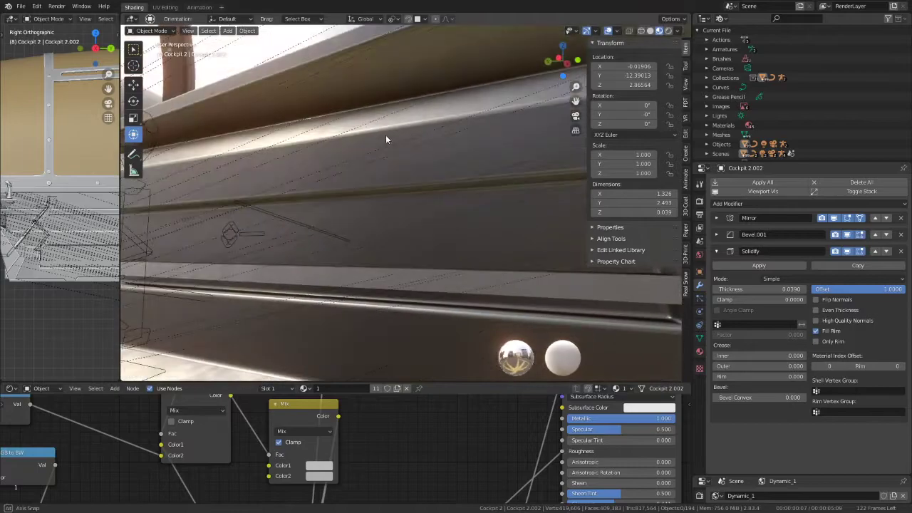
Collapse Solidify and move it above Bevel.001, giving the order Mirror, Solidify, Bevel.001
left_click(724, 248)
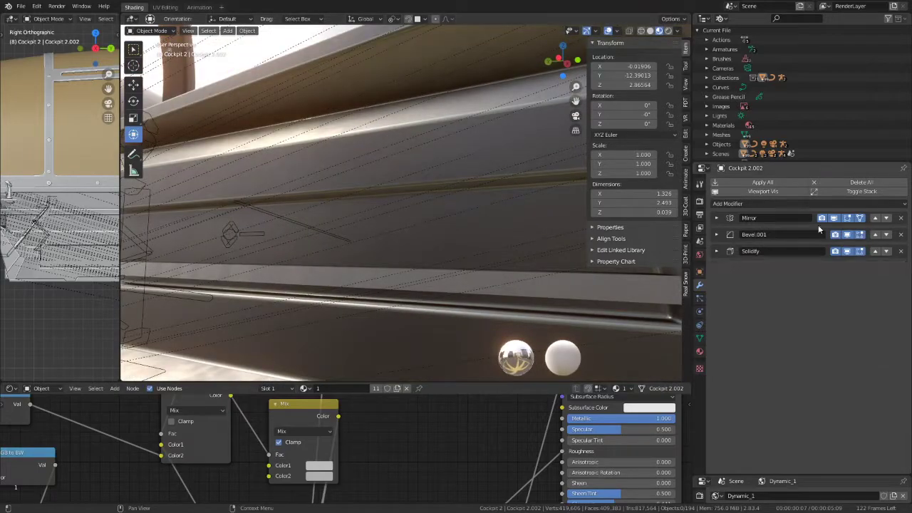
left_click(876, 252)
mouse_move(480, 242)
middle_mouse_down()
mouse_move(417, 247)
mouse_move(422, 236)
mouse_move(399, 247)
mouse_move(436, 213)
middle_mouse_up()
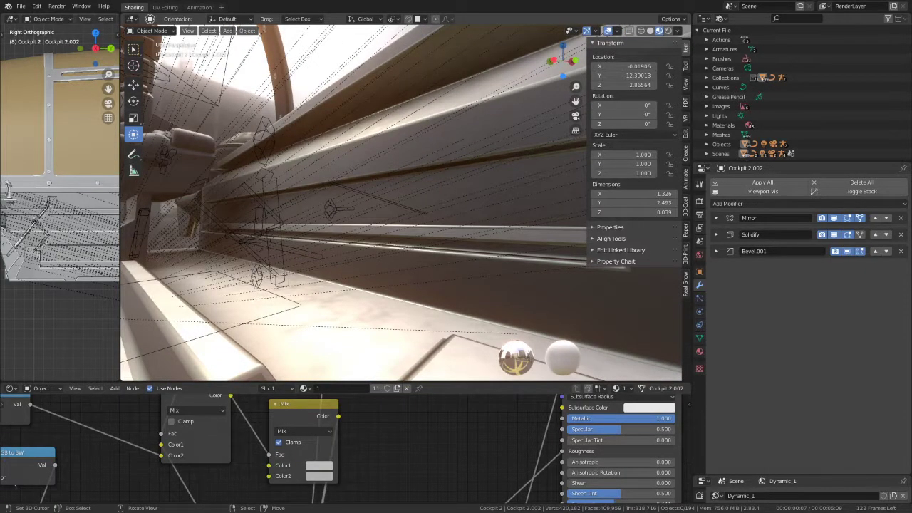
mouse_move(436, 213)
middle_mouse_down()
mouse_move(421, 203)
mouse_move(408, 216)
middle_mouse_up()
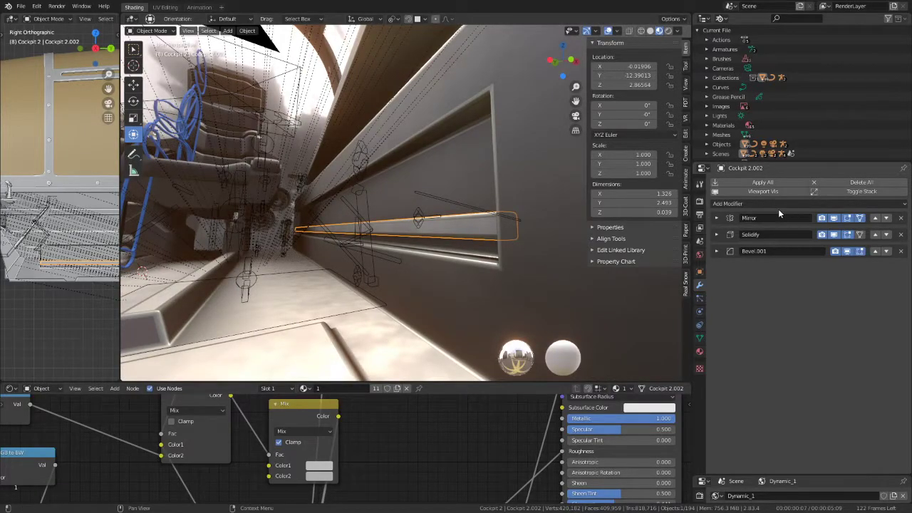
Add an Array modifier to the strip and move it up the modifier stack
left_click(756, 203)
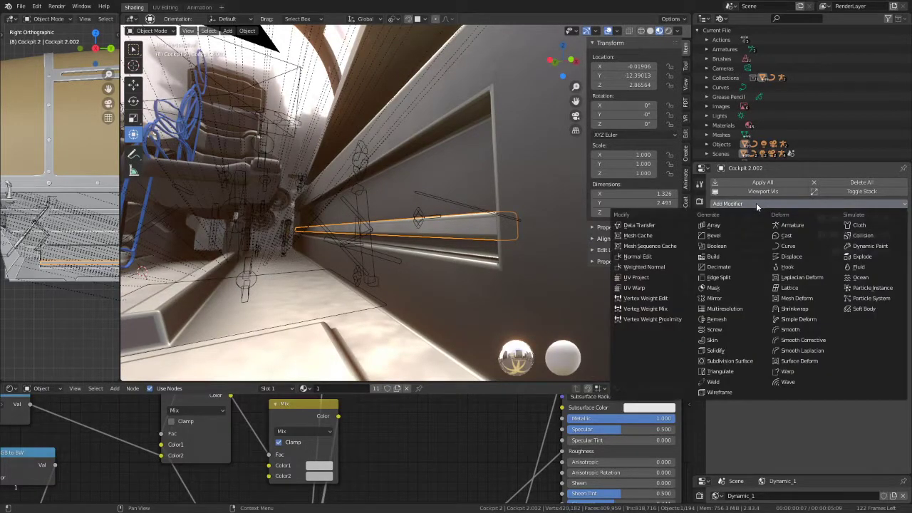
left_click(716, 225)
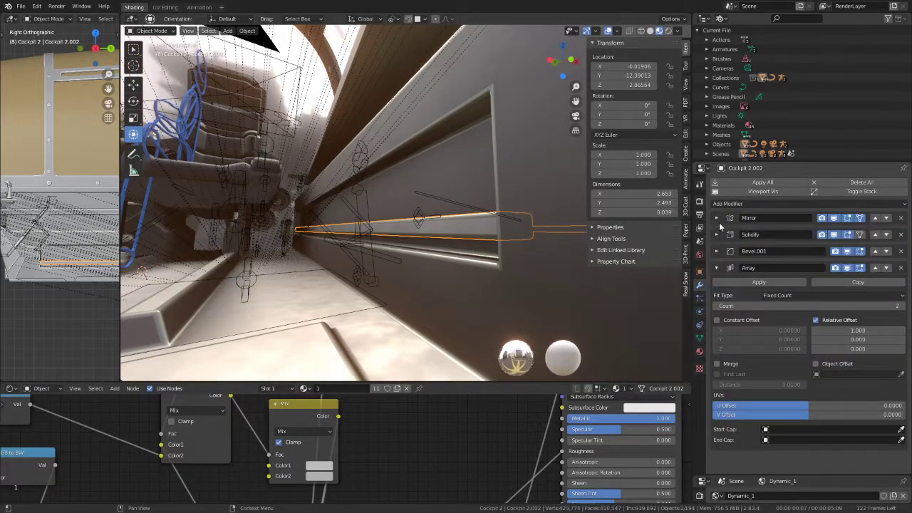
left_click(876, 268)
left_click(877, 252)
left_click(875, 235)
type("0")
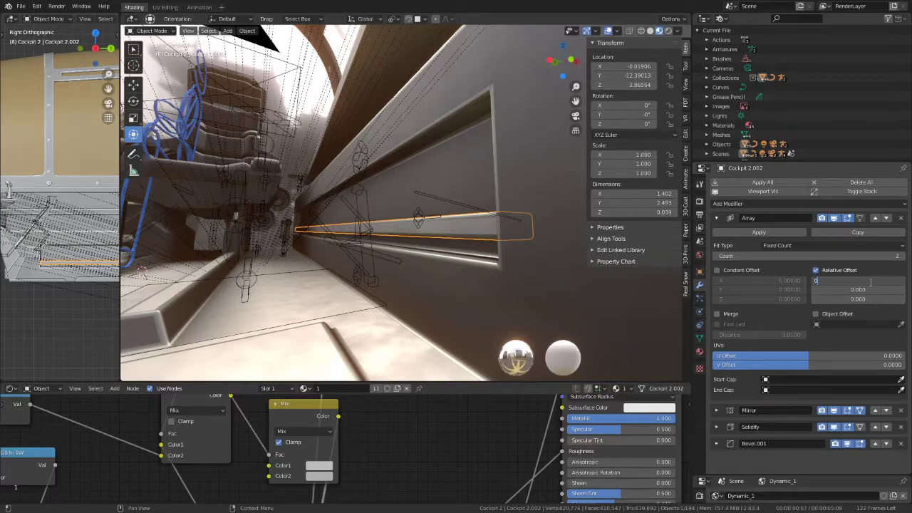
Set the Array relative offset to X 0, Y -0.400, Z 0 and collapse its panel
key("Return")
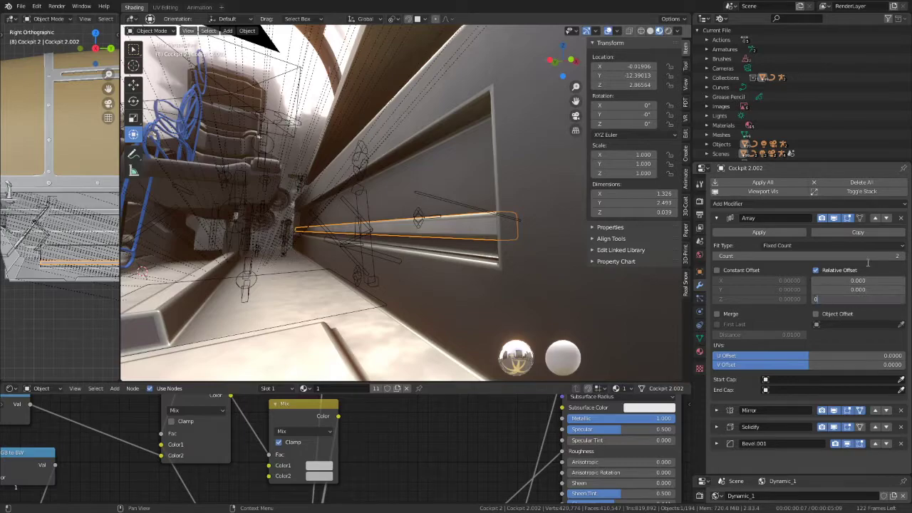
key("Return")
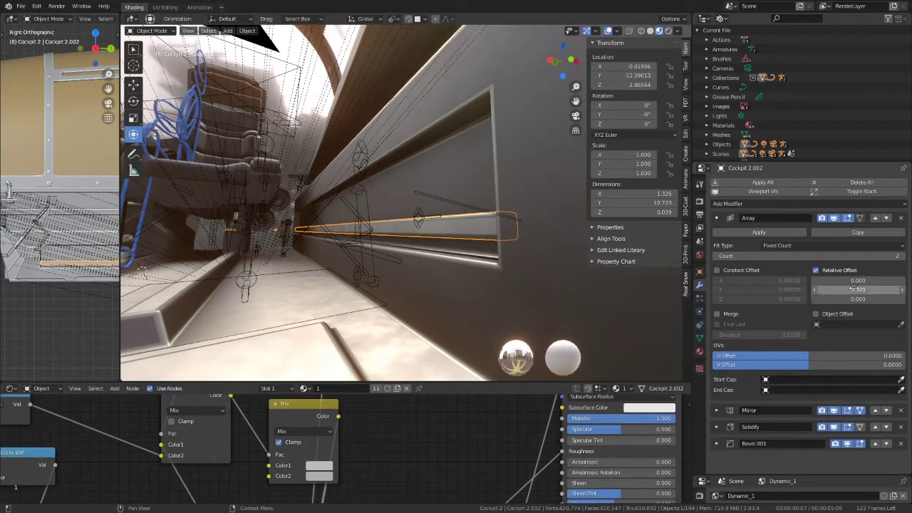
key("Return")
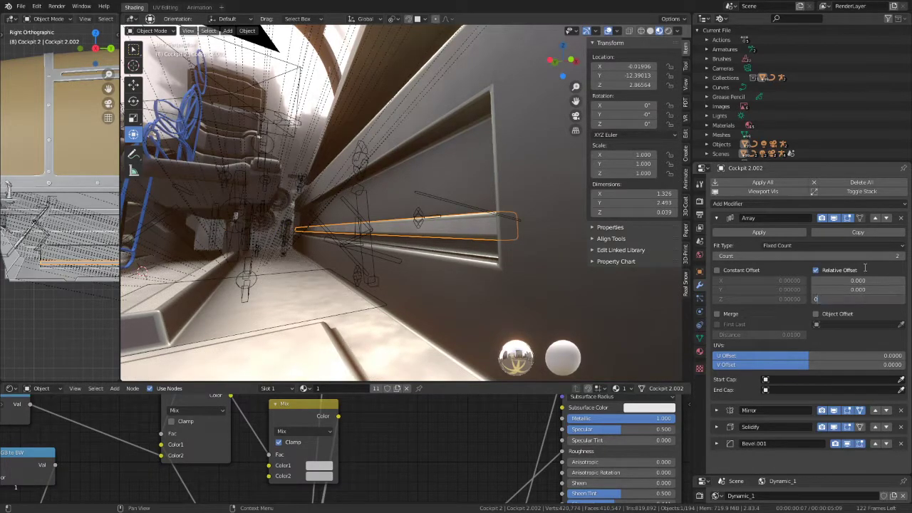
key("Return")
left_click_drag(862, 280, 791, 280)
mouse_move(857, 289)
left_mouse_down()
mouse_move(841, 289)
mouse_move(859, 290)
left_mouse_up()
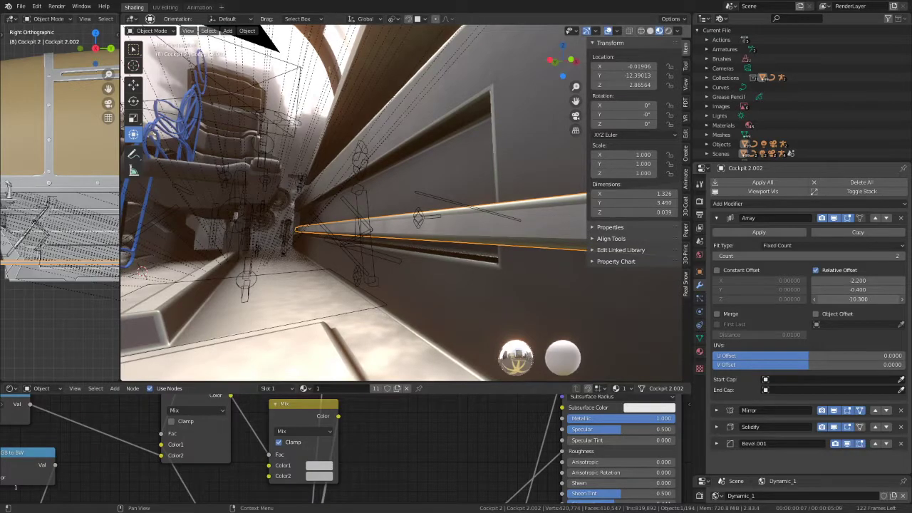
left_click_drag(859, 299, 819, 298)
middle_click_drag(363, 142, 423, 161)
type("0")
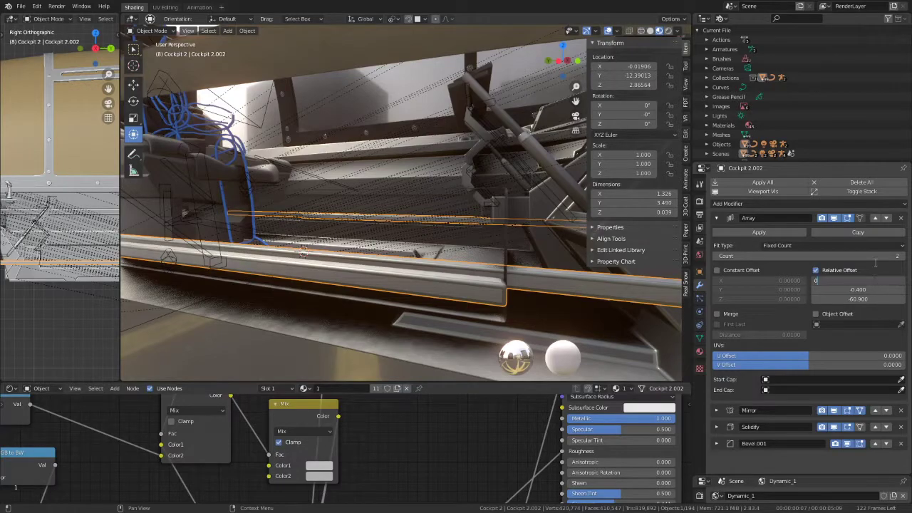
key("Return")
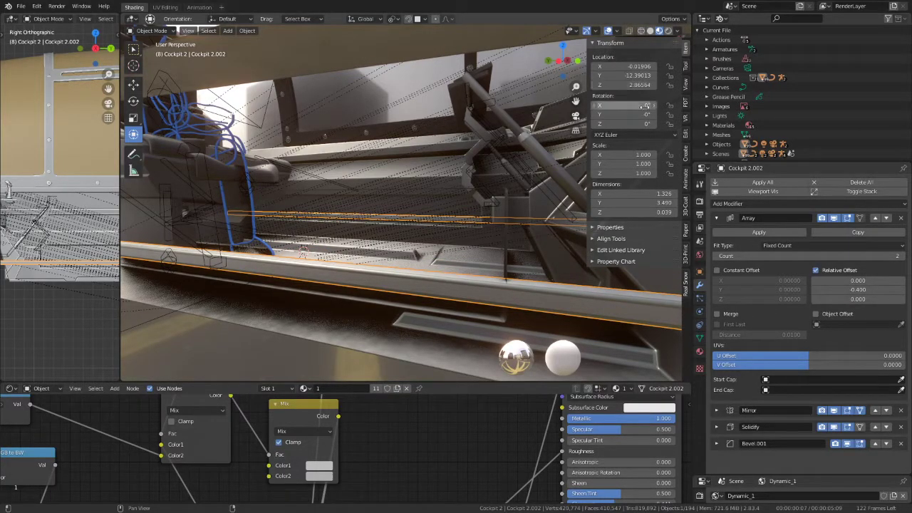
left_click(716, 221)
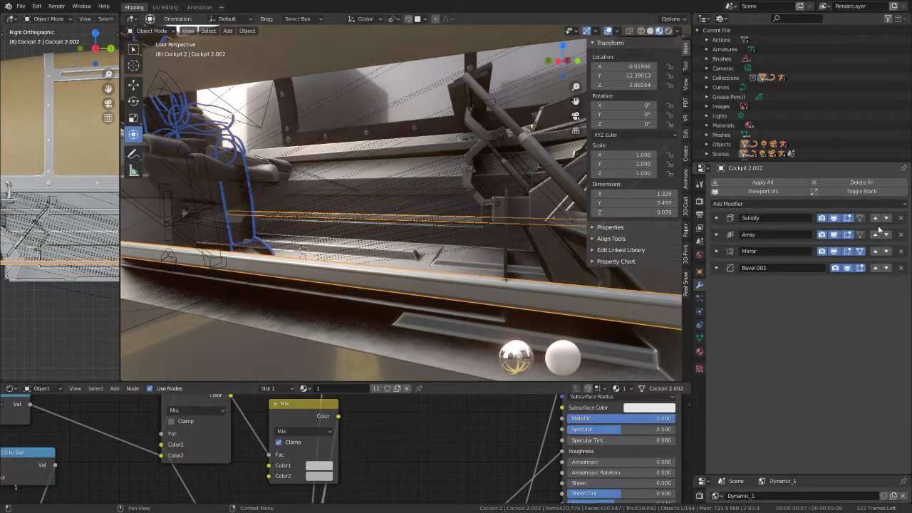
Change the Array to relative offset Y 0, Z 1.270 with count 4, stacking the bars vertically
scroll(448, 184, "up", 5)
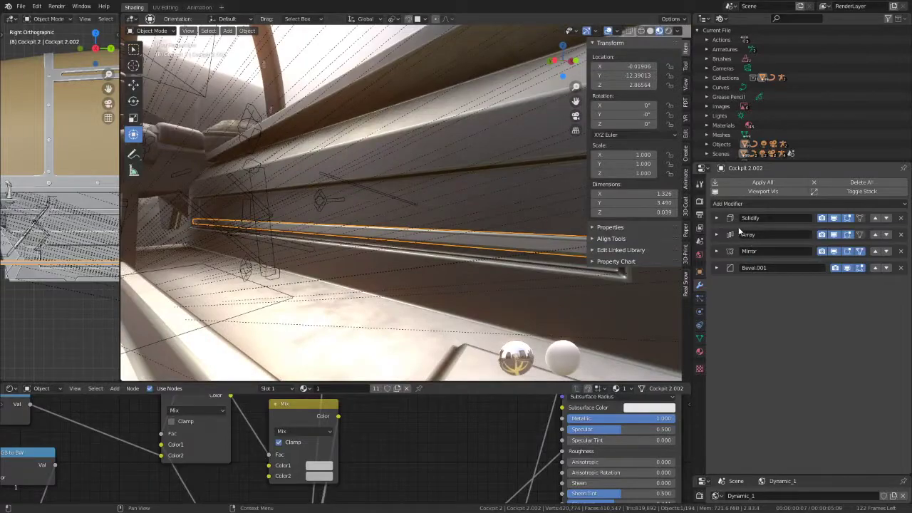
left_click(716, 234)
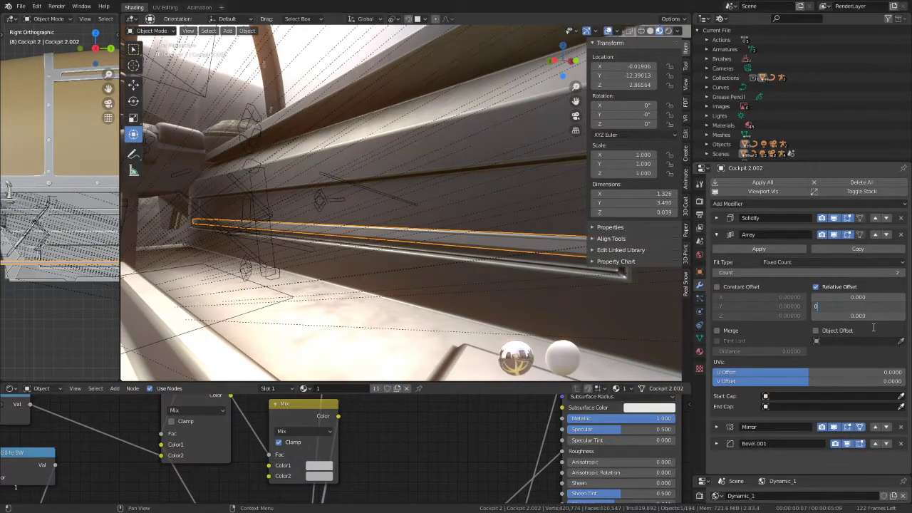
key("Return")
left_click_drag(858, 316, 899, 315)
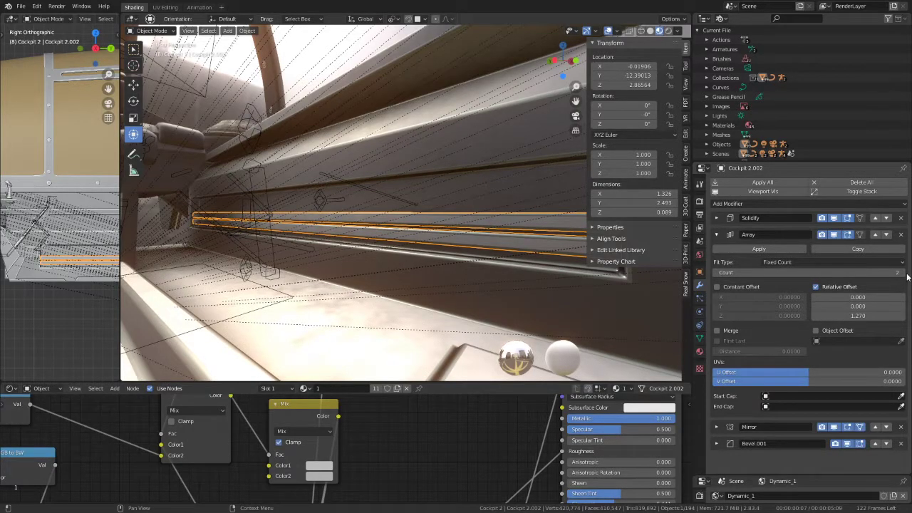
scroll(900, 273, "up", 1, "ctrl")
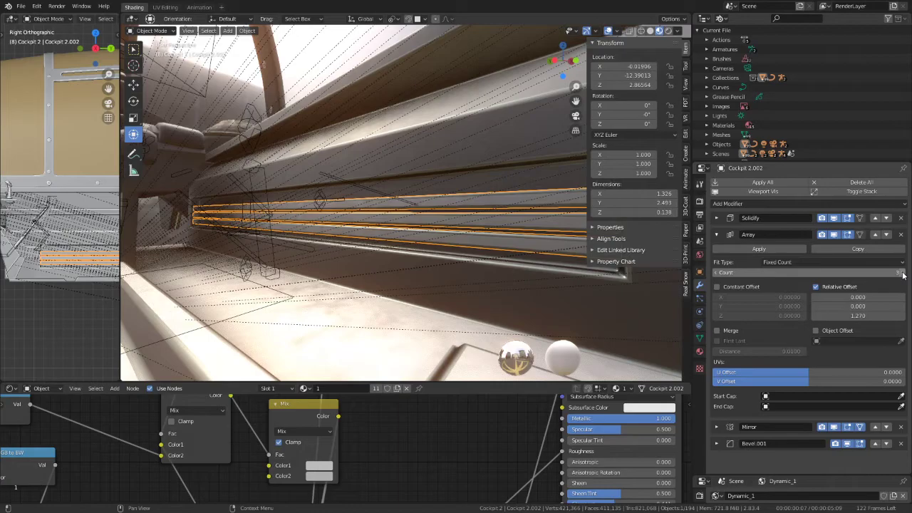
scroll(899, 273, "up", 1, "ctrl")
middle_click_drag(338, 74, 261, 133)
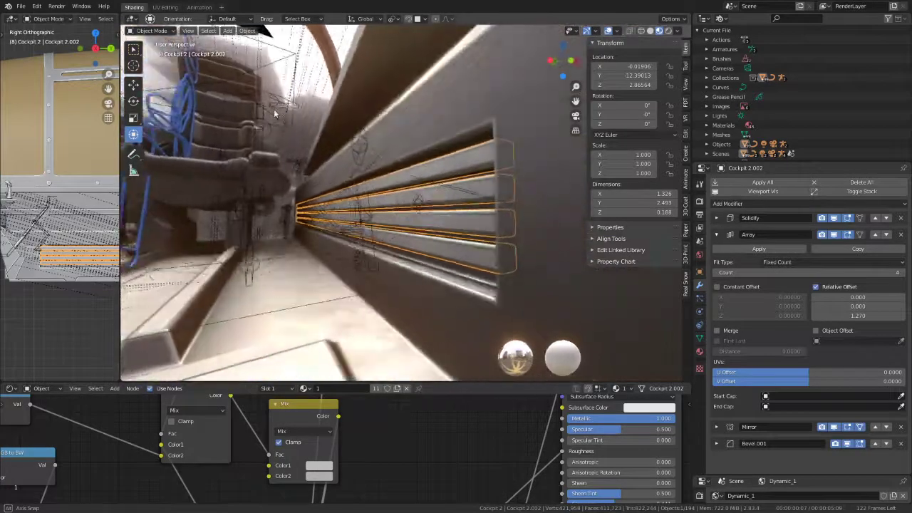
mouse_move(192, 199)
middle_mouse_down()
mouse_move(408, 187)
mouse_move(305, 194)
middle_mouse_up()
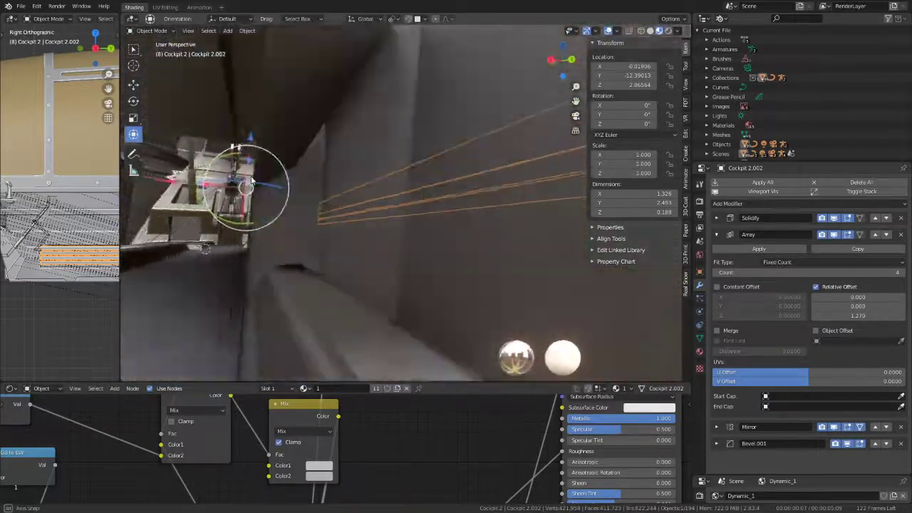
Move the selected ledge-bar edges down along Z twice in Edit Mode, then return to Object Mode
key("Tab")
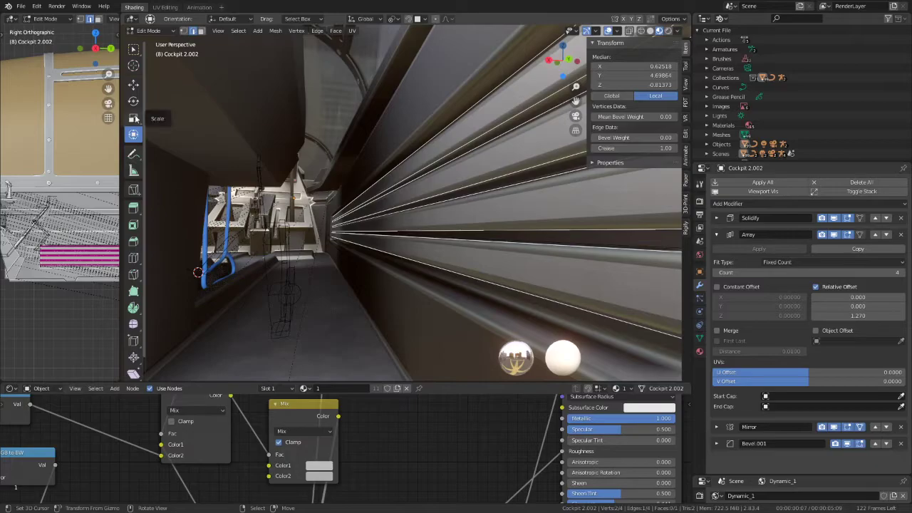
scroll(319, 207, "down", 6)
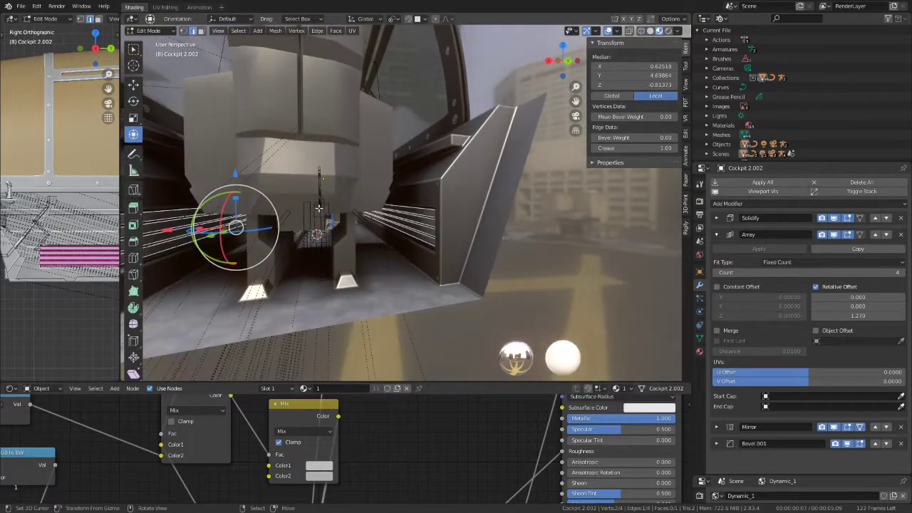
mouse_move(318, 208)
middle_mouse_down()
mouse_move(442, 175)
mouse_move(523, 179)
mouse_move(240, 121)
mouse_move(427, 142)
mouse_move(419, 137)
mouse_move(425, 158)
middle_mouse_up()
key("g")
key("z")
left_click(453, 224)
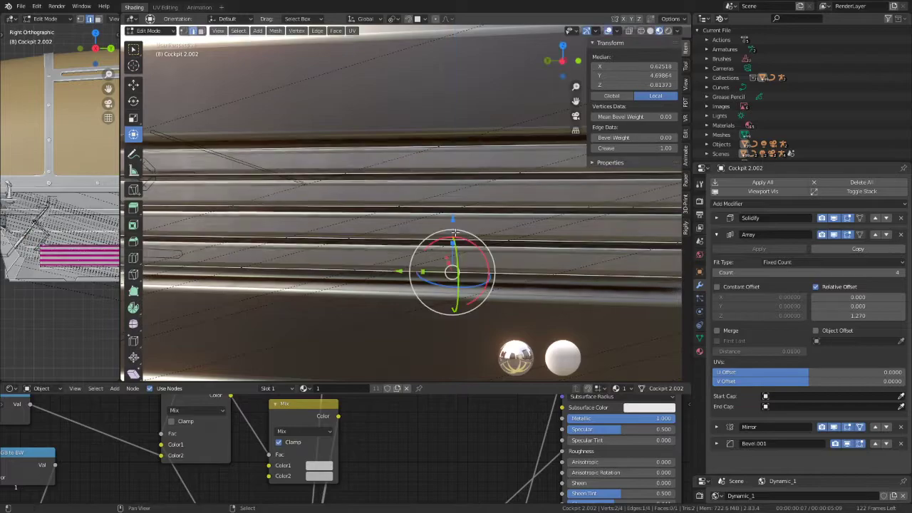
key("g")
key("z")
left_click(456, 228)
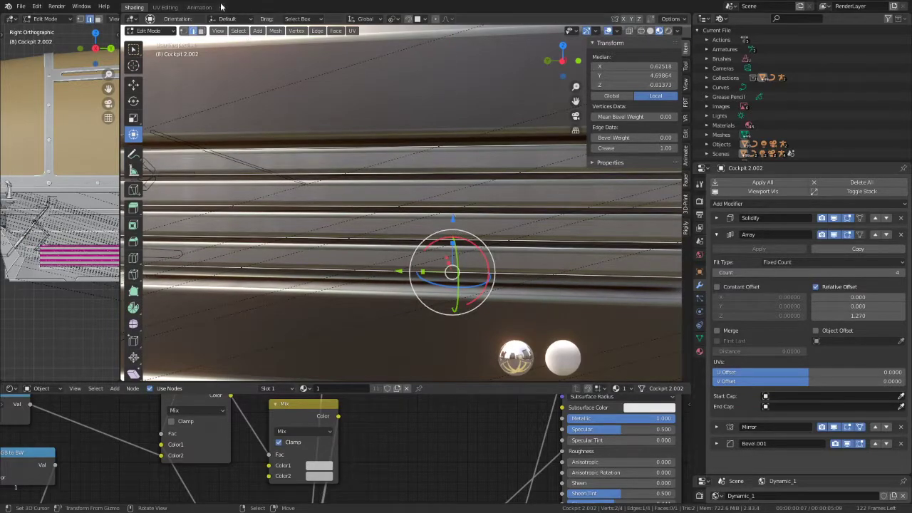
left_click(149, 31)
left_click(156, 42)
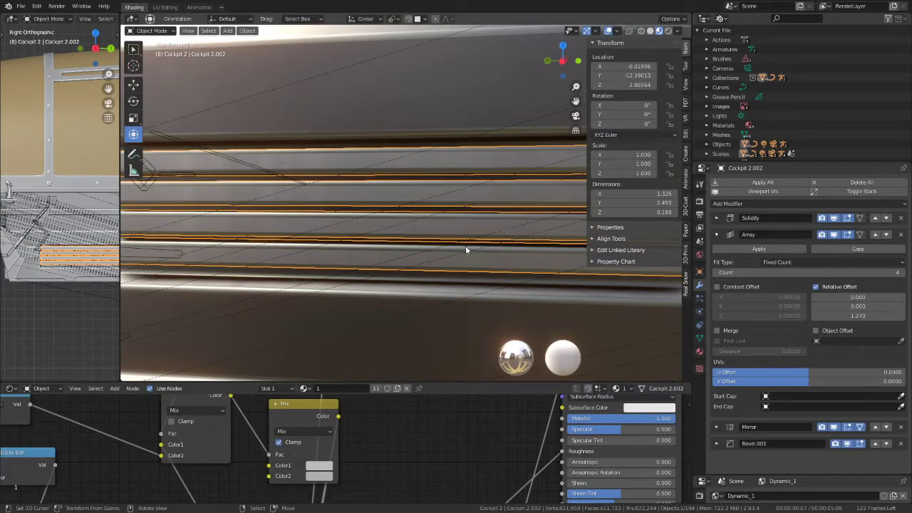
Re-enter Edit Mode and nudge the selected edges slightly down along Z
scroll(465, 245, "down", 2)
scroll(477, 228, "down", 1)
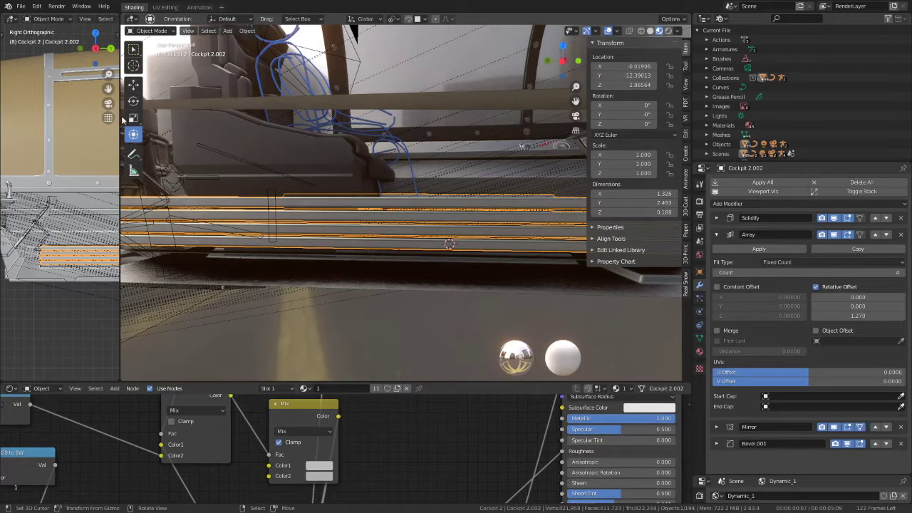
mouse_move(480, 224)
middle_mouse_down()
mouse_move(512, 207)
mouse_move(411, 187)
middle_mouse_up()
key("Tab")
key("g")
key("z")
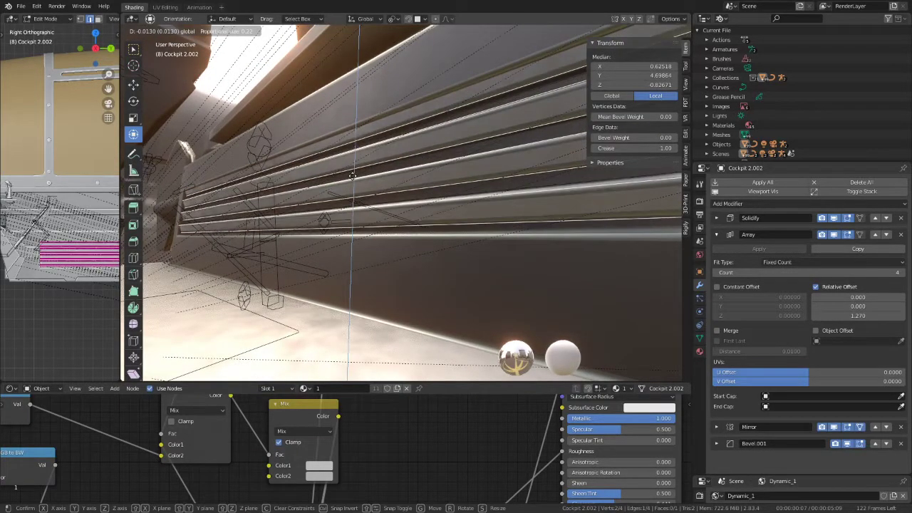
key("Escape")
key("g")
key("z")
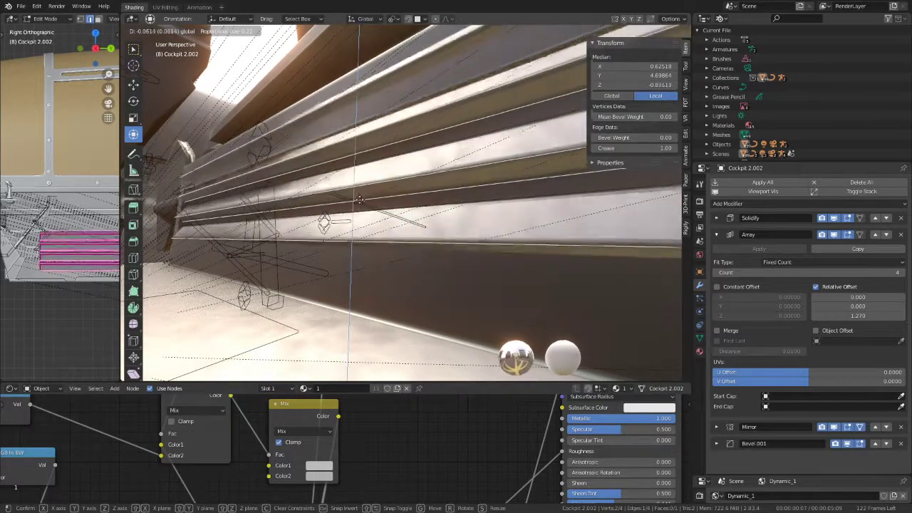
left_click(428, 211)
Select the long rib faces and nudge them slightly down along Z, then leave Edit Mode
middle_click_drag(418, 222, 385, 200)
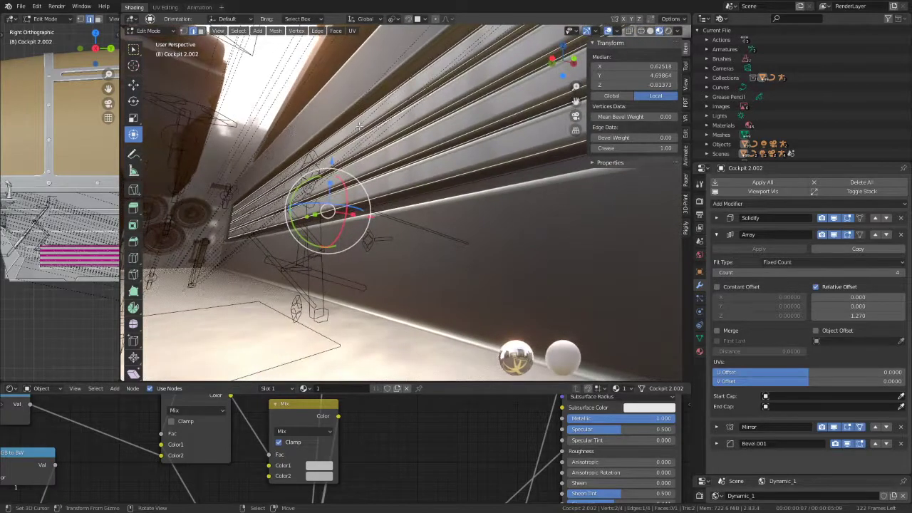
left_click(201, 31)
left_click(427, 174)
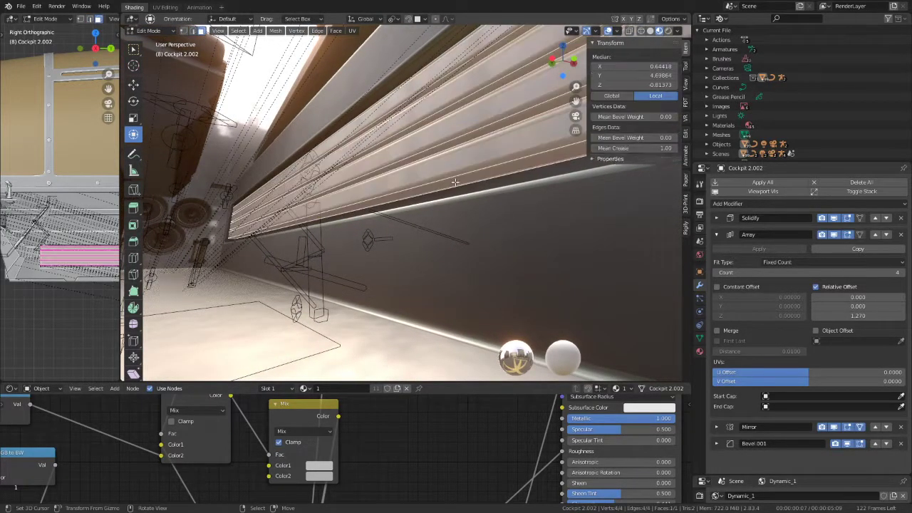
left_click_drag(340, 163, 340, 168)
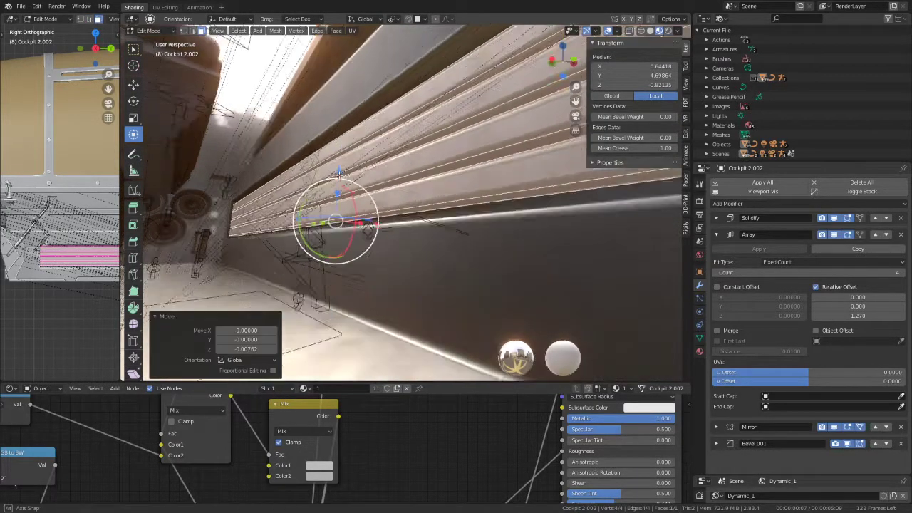
mouse_move(341, 169)
middle_mouse_down()
mouse_move(319, 193)
mouse_move(317, 175)
middle_mouse_up()
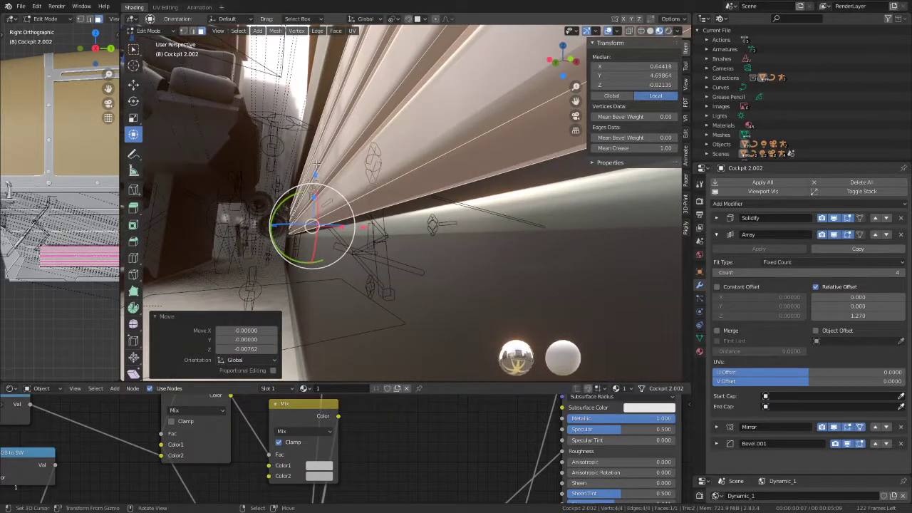
left_click_drag(316, 165, 317, 176)
mouse_move(317, 175)
middle_mouse_down()
mouse_move(387, 214)
mouse_move(372, 191)
mouse_move(478, 211)
mouse_move(404, 215)
mouse_move(557, 136)
mouse_move(399, 140)
mouse_move(485, 122)
mouse_move(488, 167)
mouse_move(437, 138)
mouse_move(487, 157)
mouse_move(443, 181)
mouse_move(399, 144)
mouse_move(415, 153)
middle_mouse_up()
key("Tab")
Clear the scene selection and orbit around the cockpit
key("a")
key("alt+a")
mouse_move(553, 221)
middle_mouse_down()
mouse_move(504, 200)
mouse_move(510, 179)
mouse_move(538, 171)
mouse_move(442, 181)
mouse_move(376, 174)
mouse_move(445, 216)
mouse_move(305, 199)
mouse_move(411, 159)
mouse_move(318, 152)
mouse_move(423, 152)
mouse_move(403, 212)
middle_mouse_up()
Select Cockpit 2.002 and turn off Fill Rim on its Solidify modifier
left_click(403, 213)
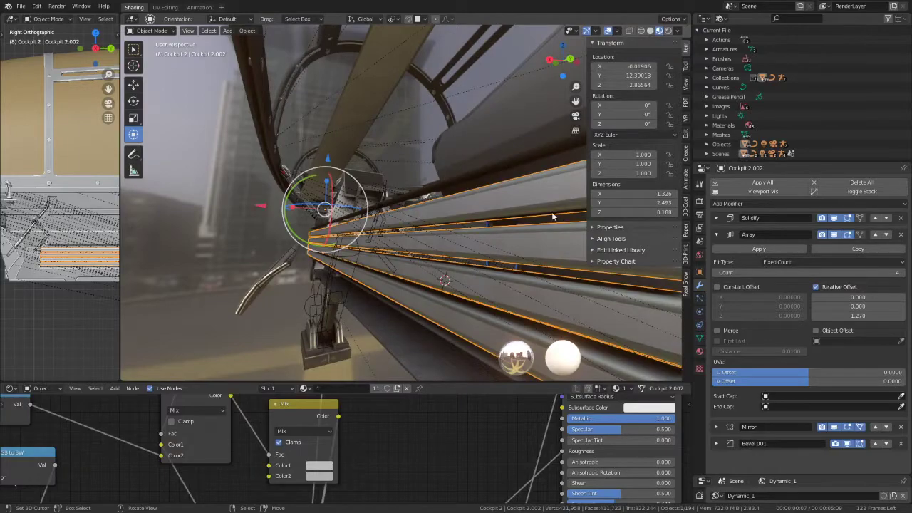
left_click(716, 235)
left_click(835, 218)
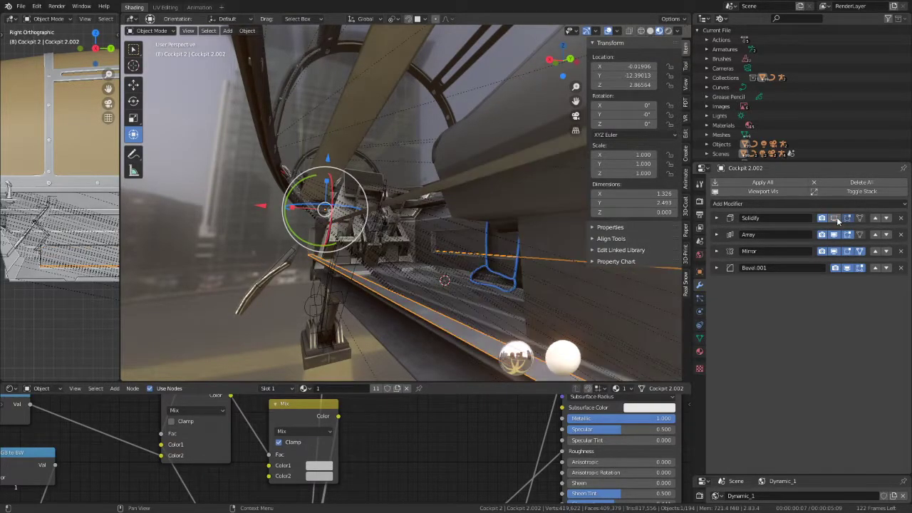
left_click(835, 218)
left_click(718, 218)
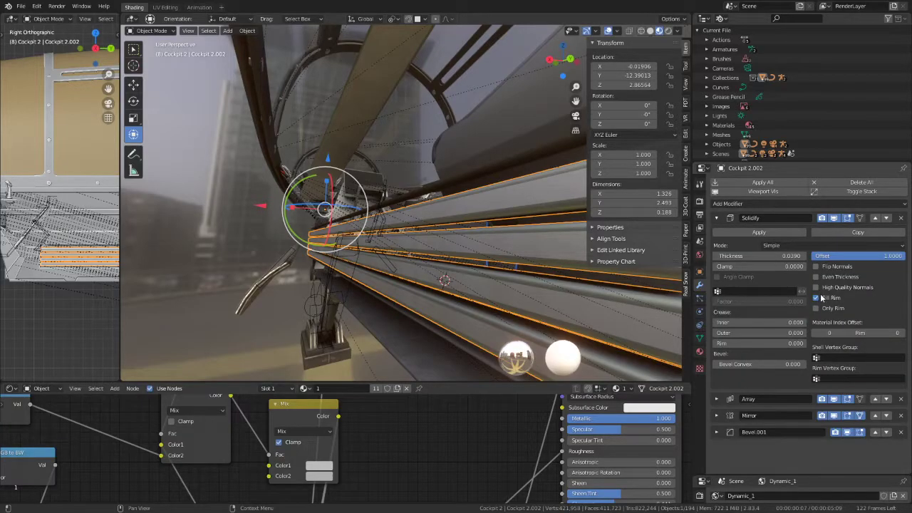
left_click(816, 297)
Duplicate the Solidify modifier as Solidify.001
mouse_move(485, 214)
middle_mouse_down()
mouse_move(434, 249)
mouse_move(470, 191)
mouse_move(419, 244)
mouse_move(374, 237)
mouse_move(420, 246)
mouse_move(250, 238)
middle_mouse_up()
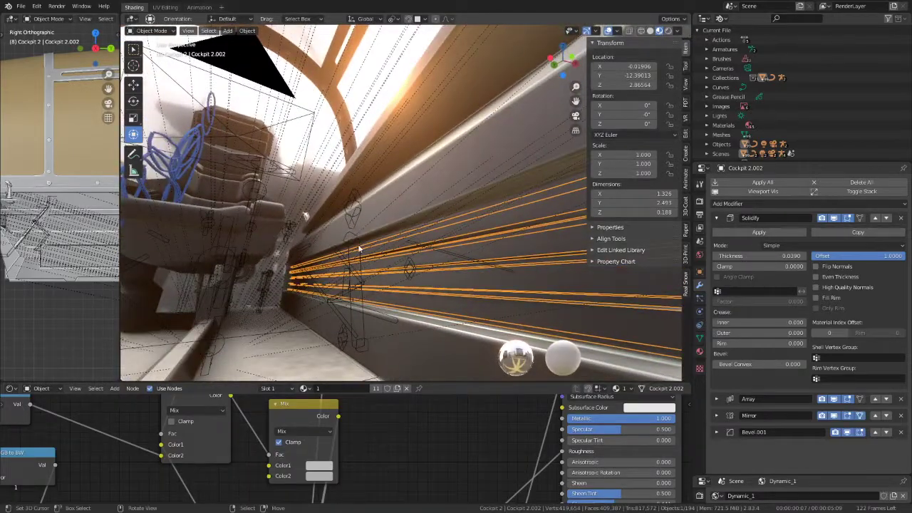
mouse_move(359, 247)
middle_mouse_down()
mouse_move(458, 253)
mouse_move(447, 244)
middle_mouse_up()
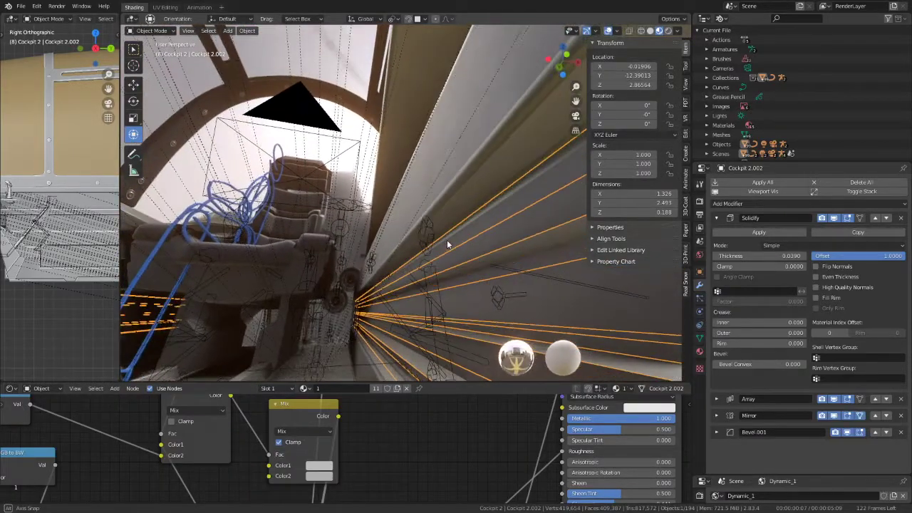
left_click(868, 233)
Give Solidify.001 Fill Rim, Offset -1 and Thickness 0.0194 so the wall ribs are solid
left_click(717, 219)
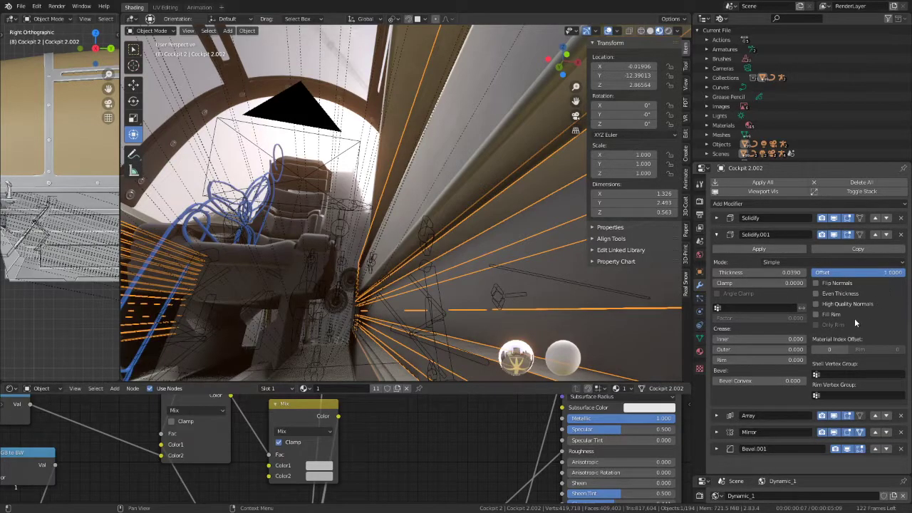
left_click(816, 314)
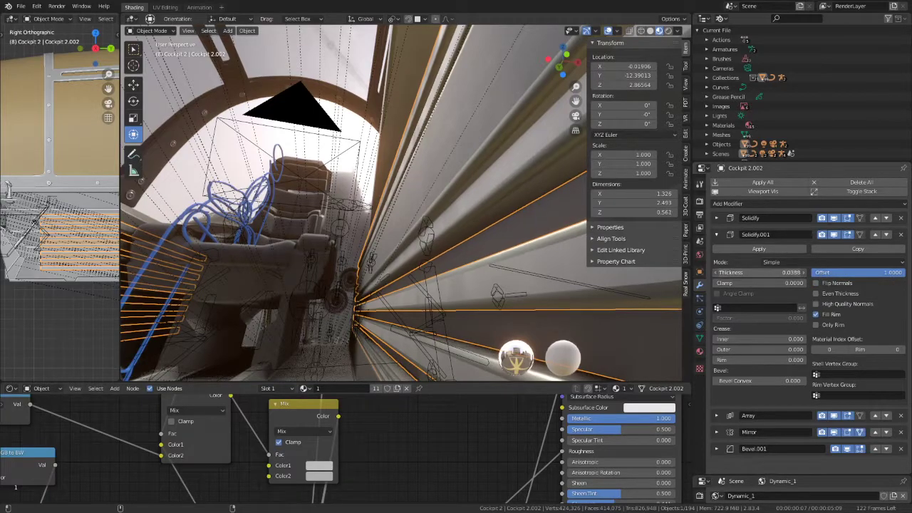
mouse_move(758, 272)
left_mouse_down()
mouse_move(727, 272)
mouse_move(777, 272)
mouse_move(761, 272)
left_mouse_up()
scroll(461, 241, "up", 5)
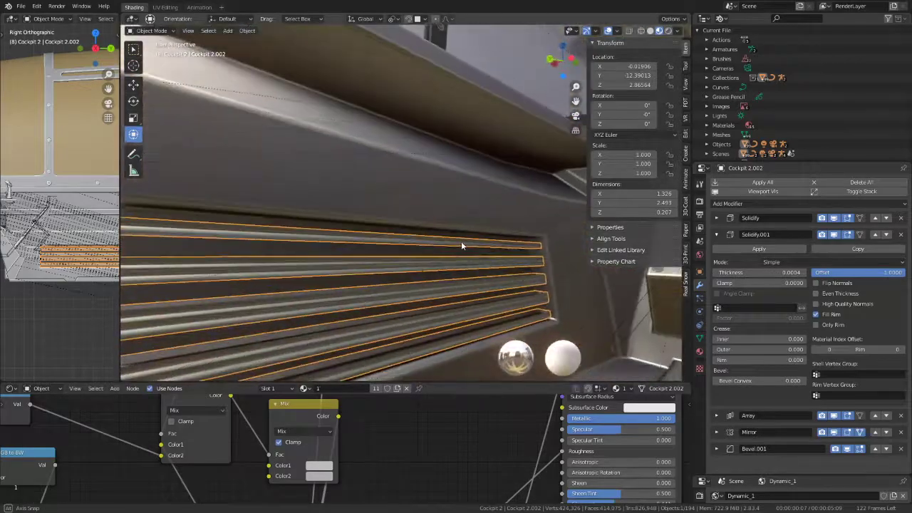
mouse_move(297, 279)
middle_mouse_down()
mouse_move(477, 229)
mouse_move(346, 235)
middle_mouse_up()
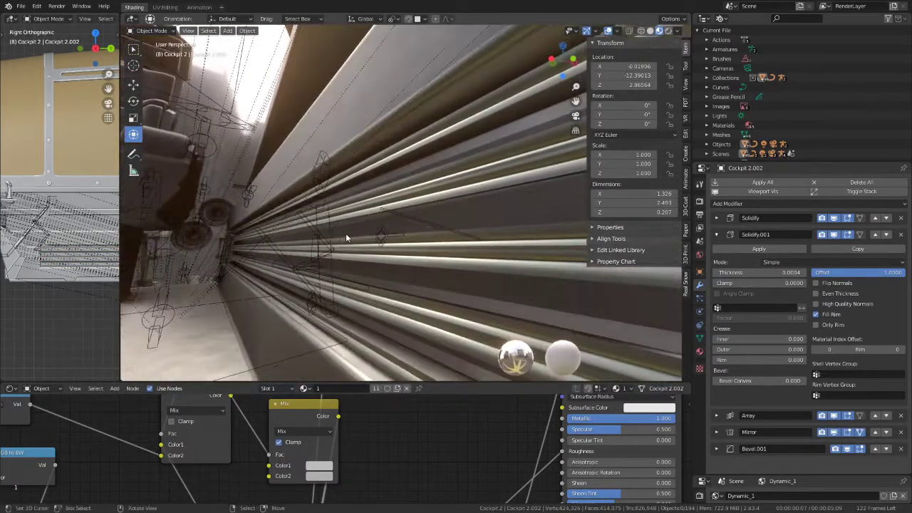
left_click(717, 236)
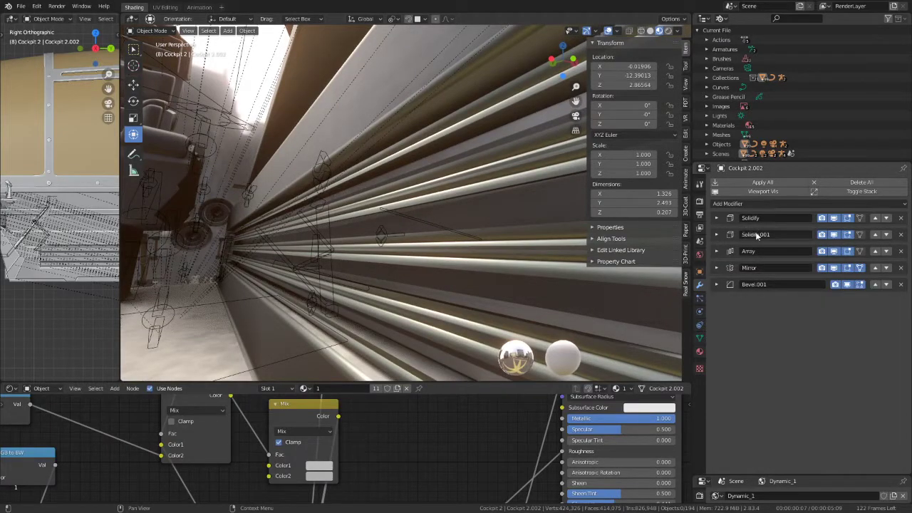
left_click(717, 235)
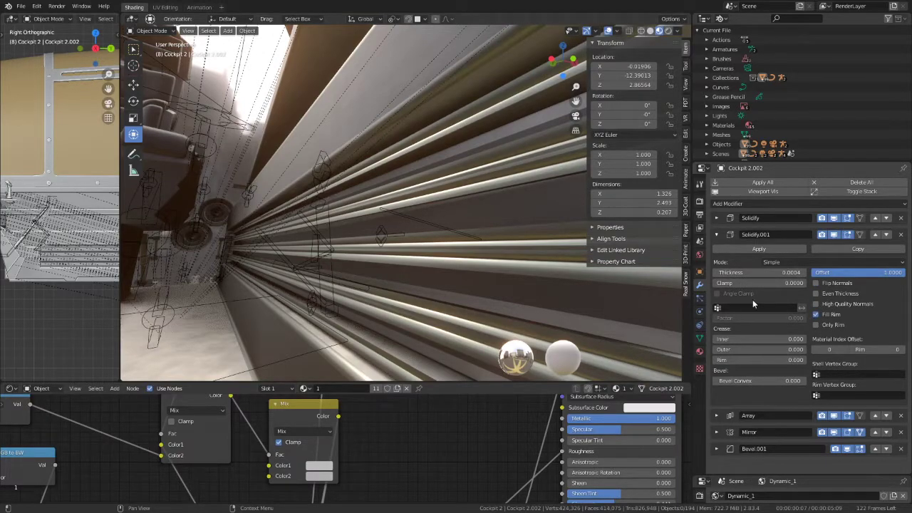
left_click_drag(855, 272, 819, 272)
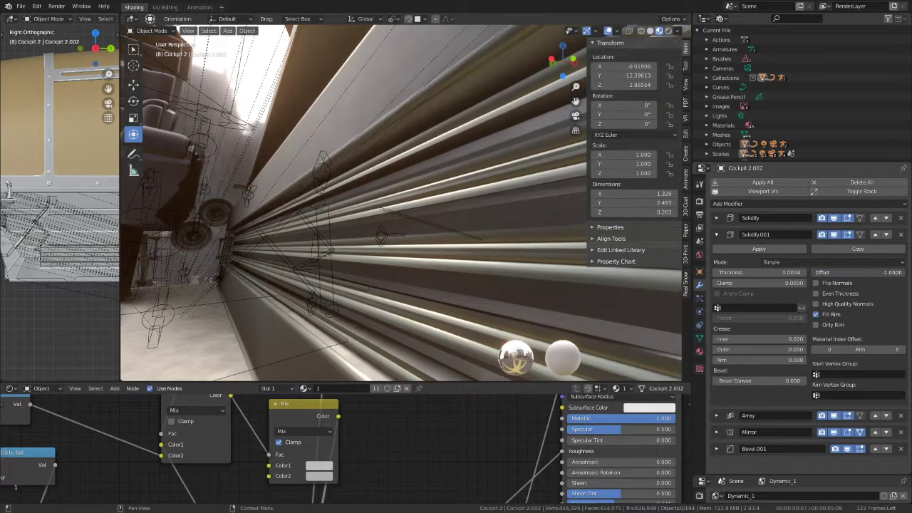
left_click_drag(759, 272, 786, 272)
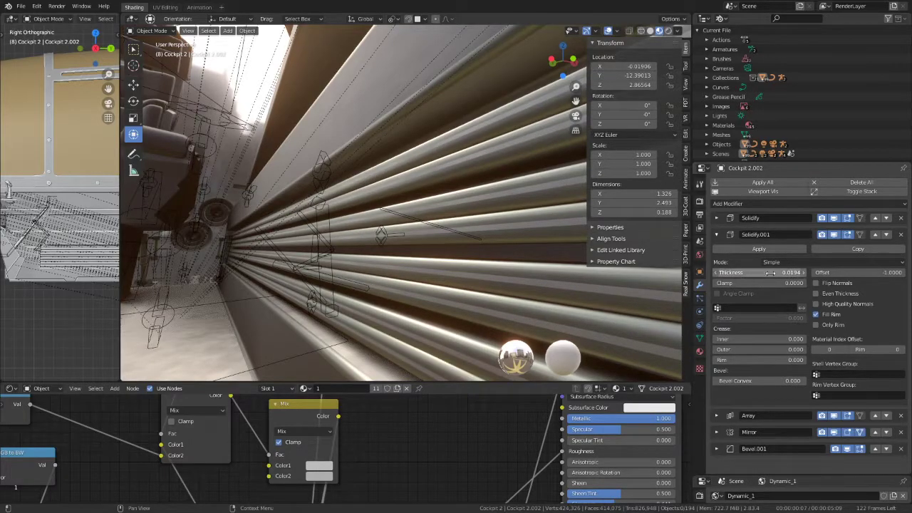
mouse_move(542, 250)
middle_mouse_down()
mouse_move(604, 239)
mouse_move(504, 207)
middle_mouse_up()
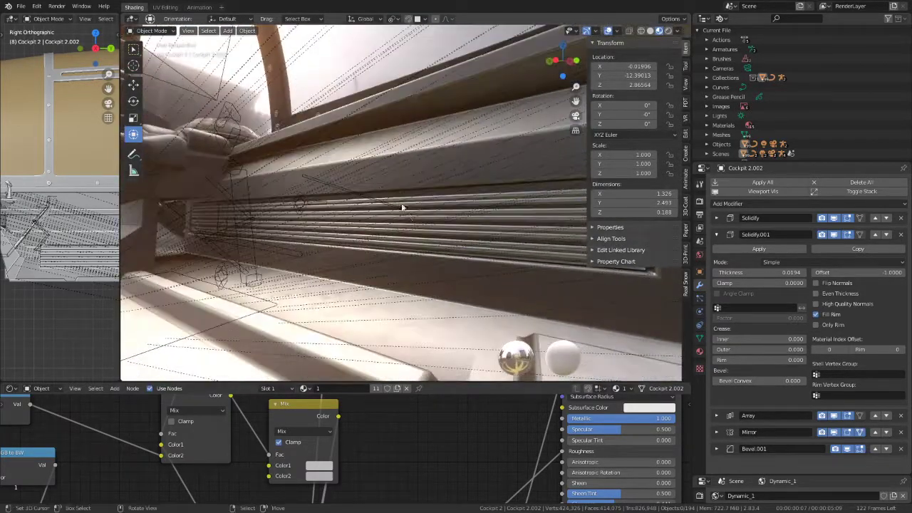
middle_click_drag(401, 204, 378, 212)
Select the ribbed panel, cancel an accidental mesh move in Edit Mode, and return to Object Mode
left_click(373, 211)
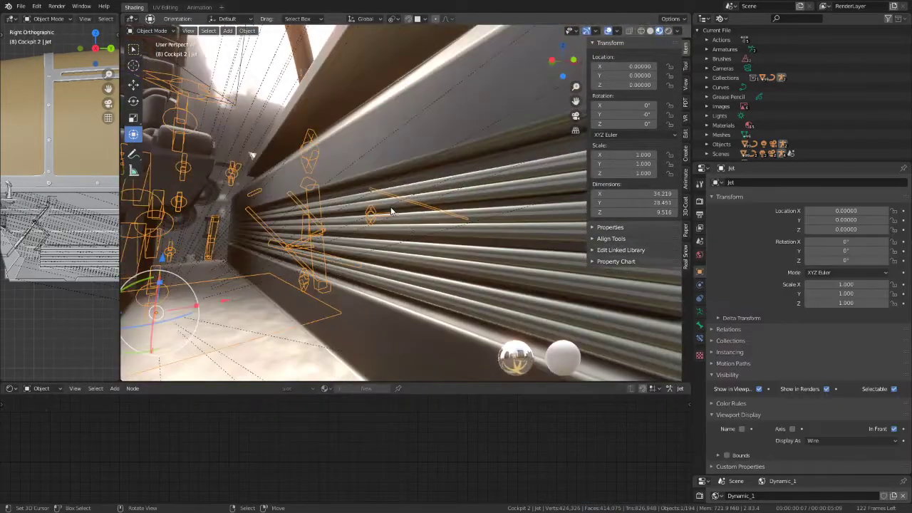
left_click(411, 237)
key("Tab")
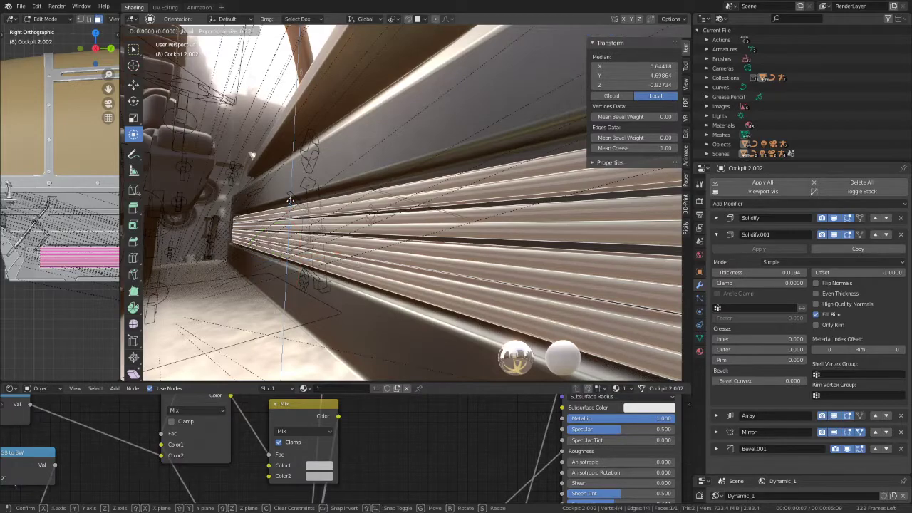
key("Escape")
key("Tab")
mouse_move(301, 190)
middle_mouse_down()
mouse_move(431, 199)
mouse_move(453, 229)
mouse_move(536, 197)
mouse_move(586, 199)
mouse_move(493, 199)
mouse_move(444, 218)
mouse_move(512, 216)
mouse_move(432, 189)
mouse_move(413, 208)
mouse_move(327, 208)
mouse_move(374, 239)
mouse_move(473, 235)
mouse_move(465, 202)
mouse_move(442, 201)
mouse_move(392, 165)
mouse_move(492, 168)
mouse_move(436, 238)
mouse_move(584, 248)
mouse_move(247, 194)
mouse_move(275, 184)
mouse_move(309, 190)
middle_mouse_up()
Move lever bone Bone.010 to a new position along the rail beside the seat
key("g")
left_click(584, 248)
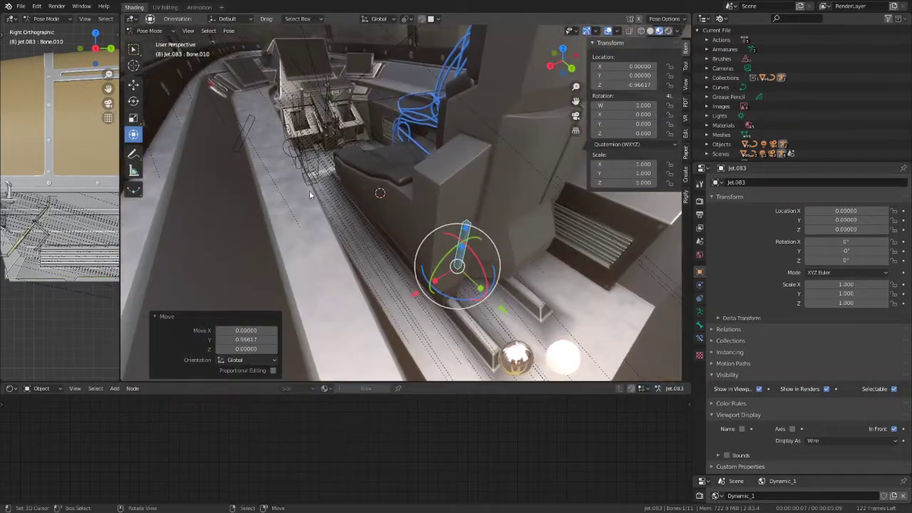
left_click(511, 308)
middle_click_drag(511, 308, 501, 285)
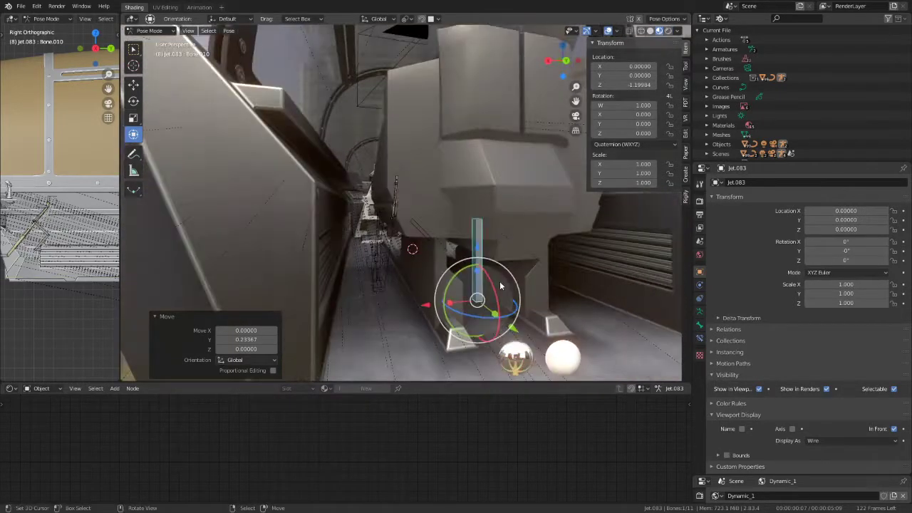
left_click(518, 336)
mouse_move(518, 335)
middle_mouse_down()
mouse_move(433, 204)
mouse_move(342, 188)
mouse_move(426, 261)
mouse_move(404, 198)
mouse_move(467, 191)
mouse_move(389, 191)
middle_mouse_up()
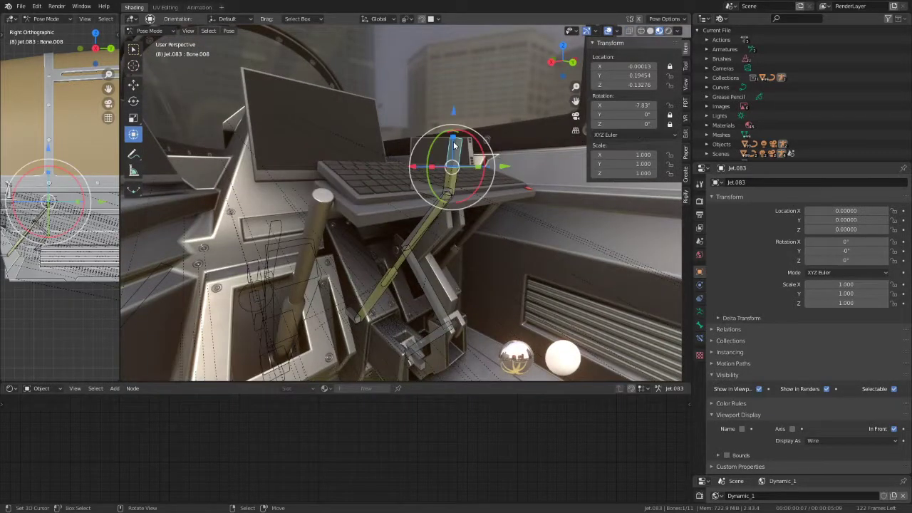
Try moving the console lever bone Bone.008, then cancel the move
left_click_drag(453, 114, 460, 84)
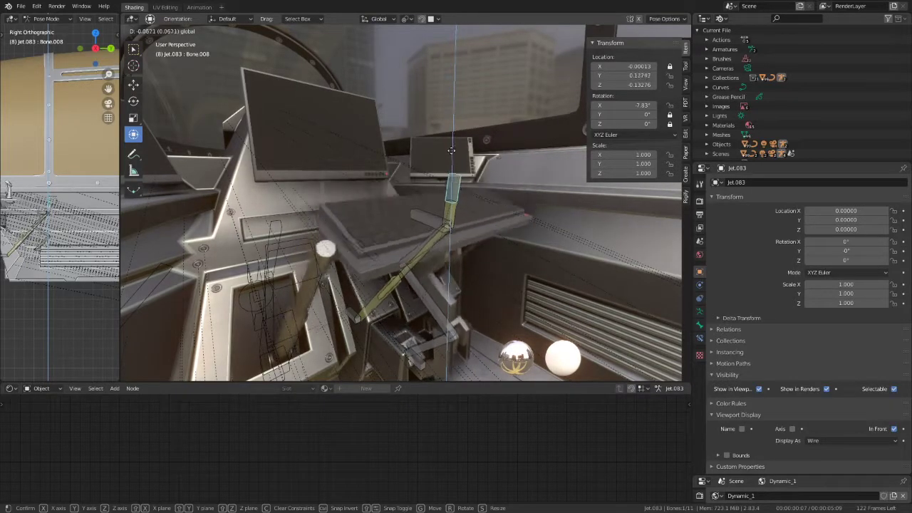
left_click_drag(459, 84, 450, 208)
right_click(450, 207)
mouse_move(450, 207)
middle_mouse_down()
mouse_move(550, 194)
mouse_move(511, 193)
mouse_move(484, 295)
middle_mouse_up()
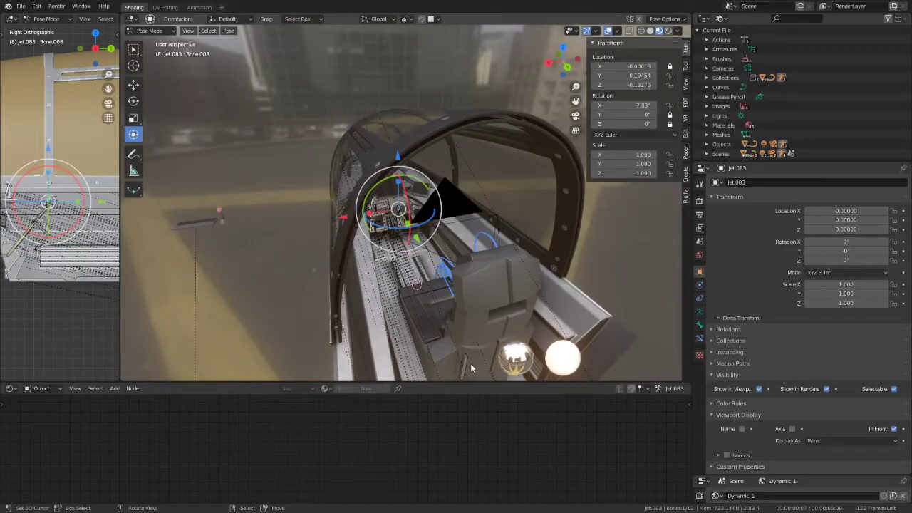
middle_click_drag(469, 343, 513, 158)
In Right Orthographic view, move the camera back 0.20251 to Y -8.06112, Z 3.28232
left_click(462, 154)
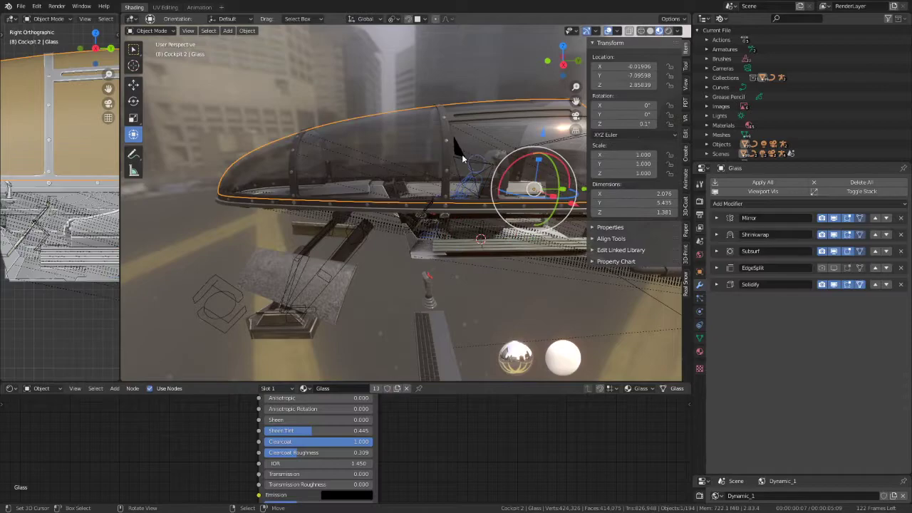
left_click(462, 154)
key("KP_3")
scroll(517, 170, "up", 4)
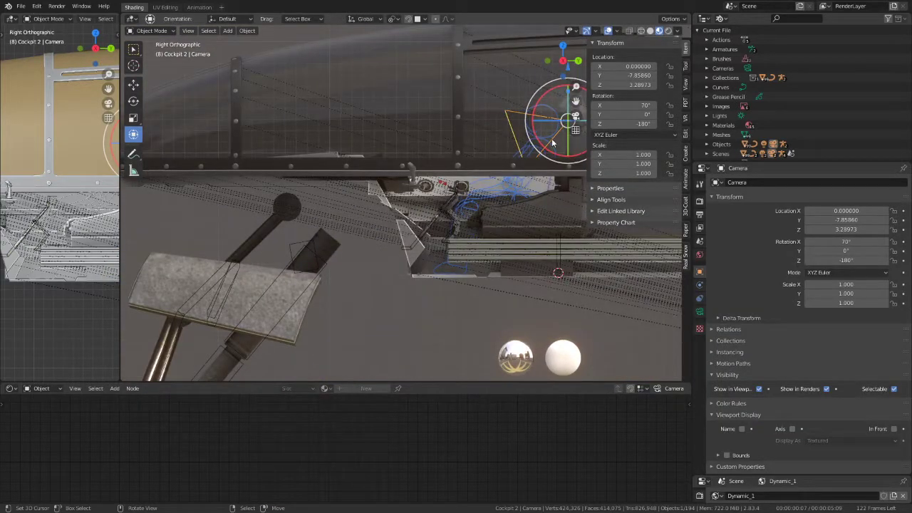
key("KP_Decimal")
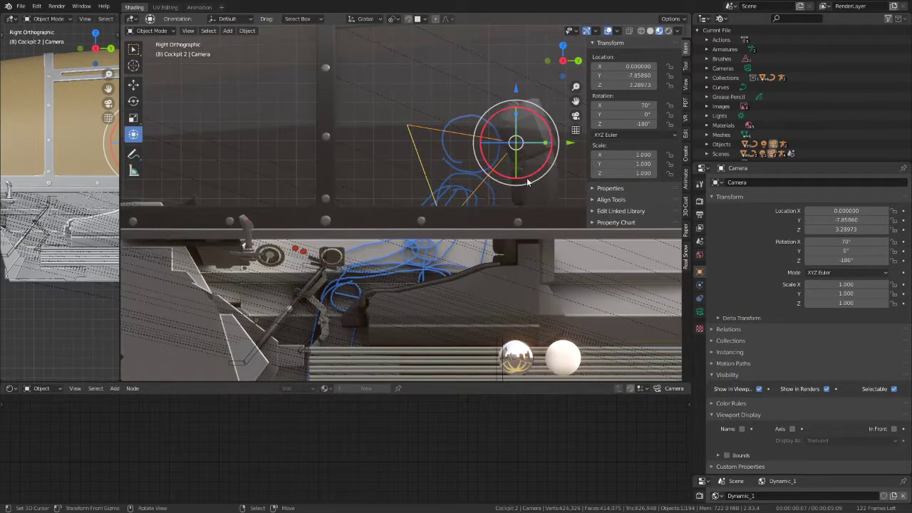
left_click(488, 185)
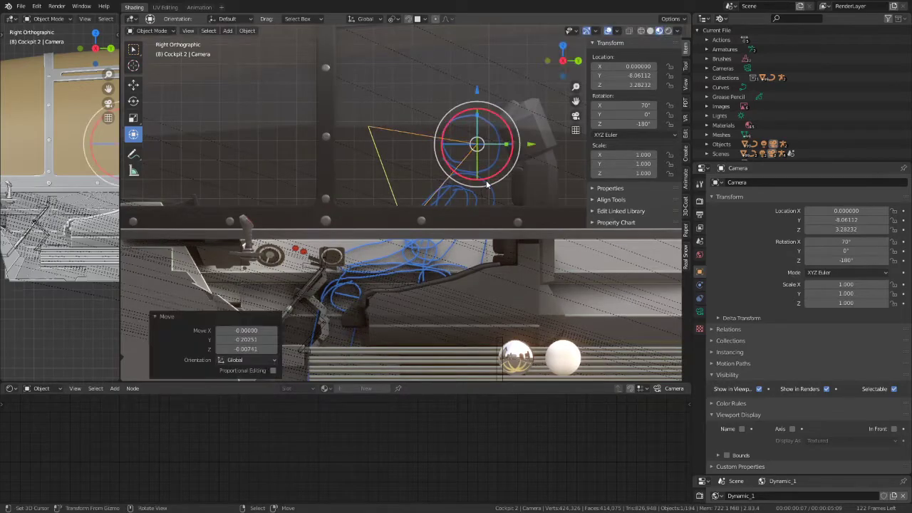
mouse_move(487, 184)
middle_mouse_down()
mouse_move(492, 200)
mouse_move(585, 166)
middle_mouse_up()
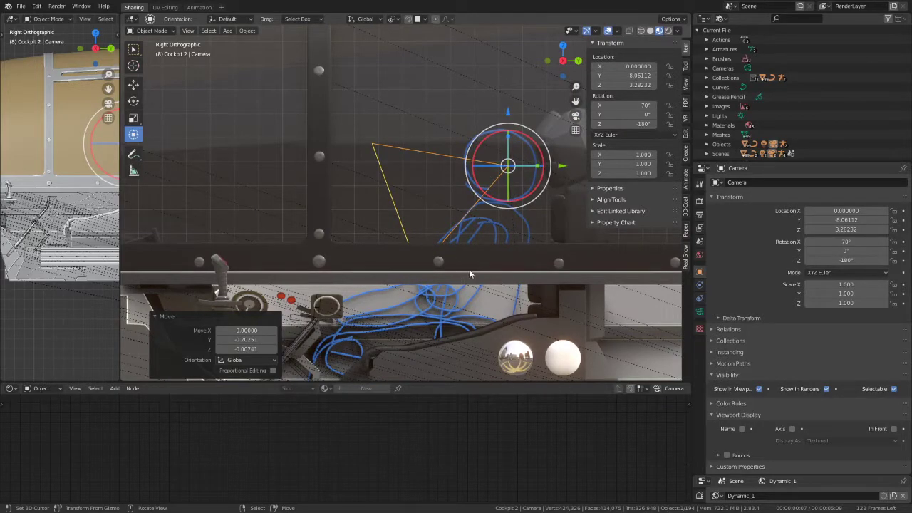
mouse_move(416, 234)
middle_mouse_down()
mouse_move(408, 261)
mouse_move(346, 145)
mouse_move(318, 182)
middle_mouse_up()
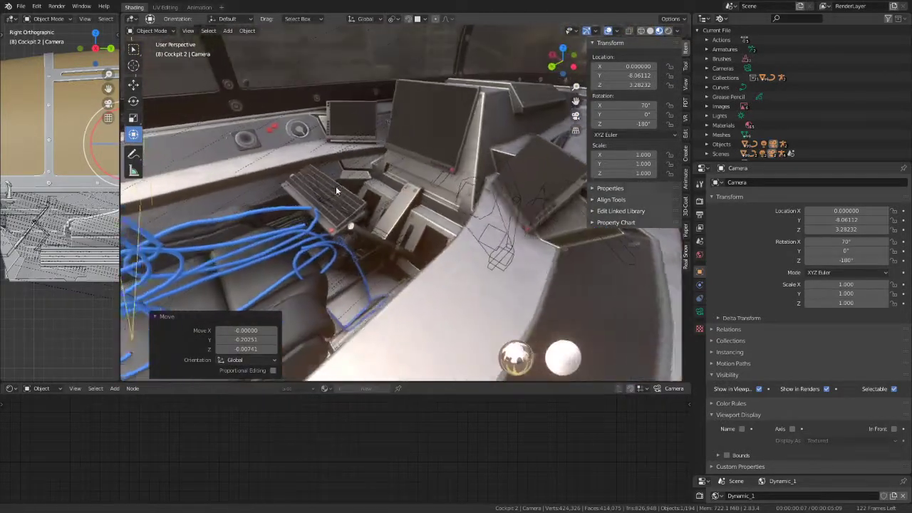
Enter Pose Mode on Jet.083 and clear the lever bone's location and rotation
left_click(318, 182)
key("ctrl+Tab")
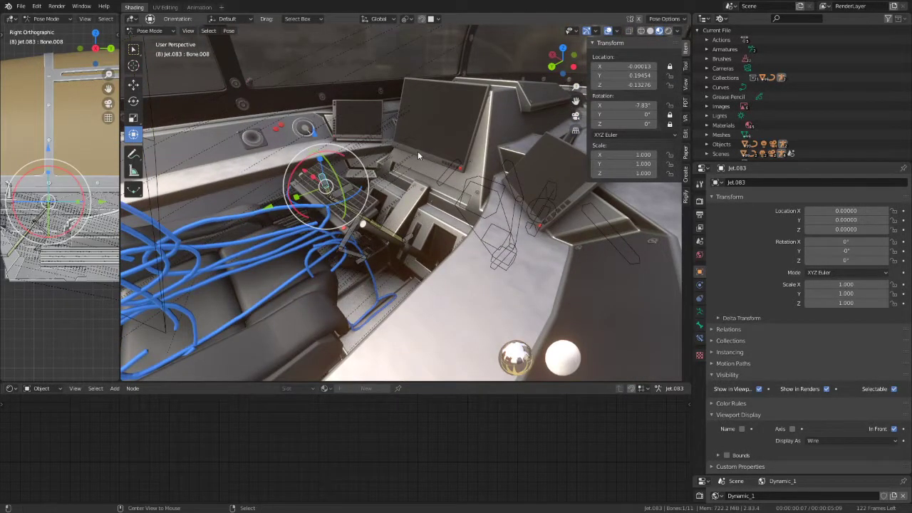
key("alt+g")
key("alt+r")
mouse_move(417, 152)
middle_mouse_down()
mouse_move(361, 191)
mouse_move(547, 201)
middle_mouse_up()
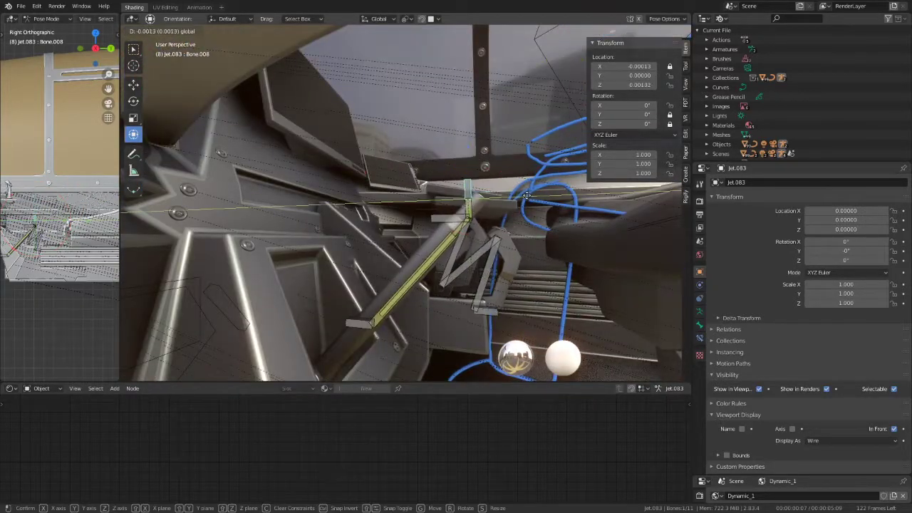
left_click(479, 184)
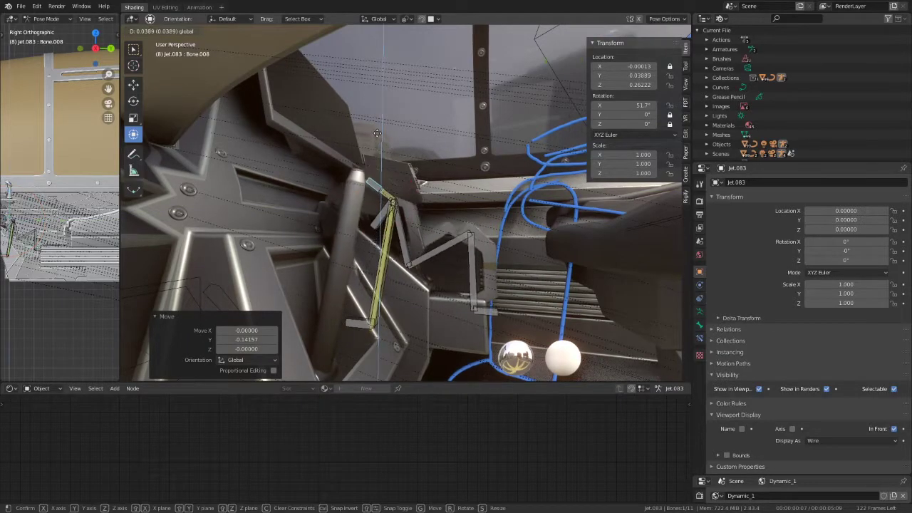
Reposition and rotate the lever bone, sliding it along Y to Location Y 0.07307
left_click(386, 119)
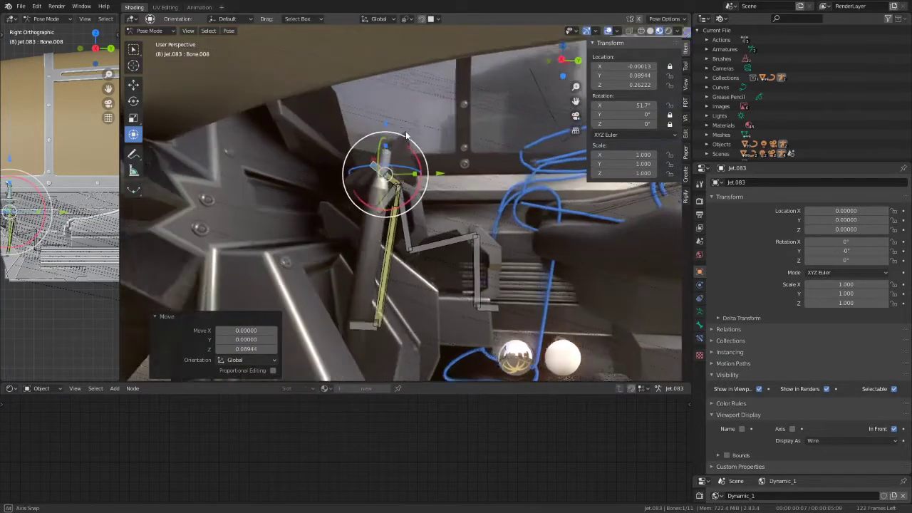
middle_click_drag(385, 119, 414, 138)
left_click_drag(437, 166, 399, 166)
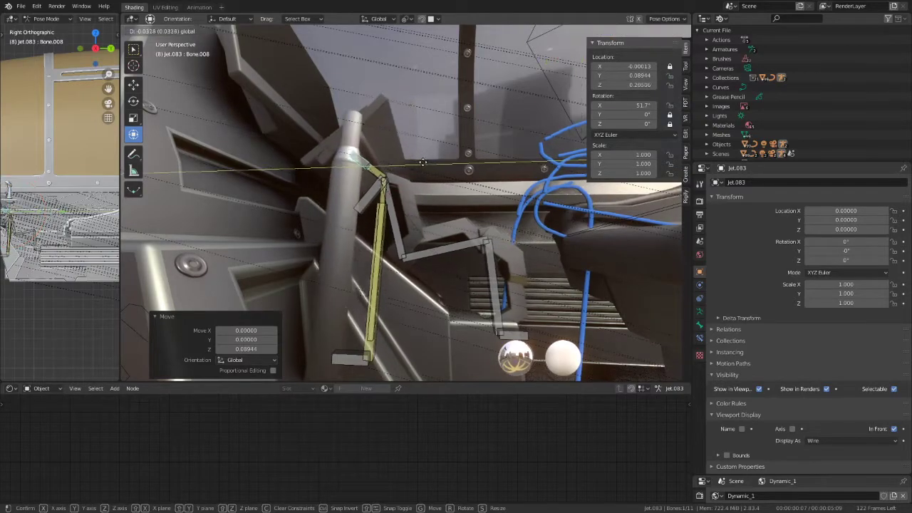
middle_click_drag(399, 166, 381, 146)
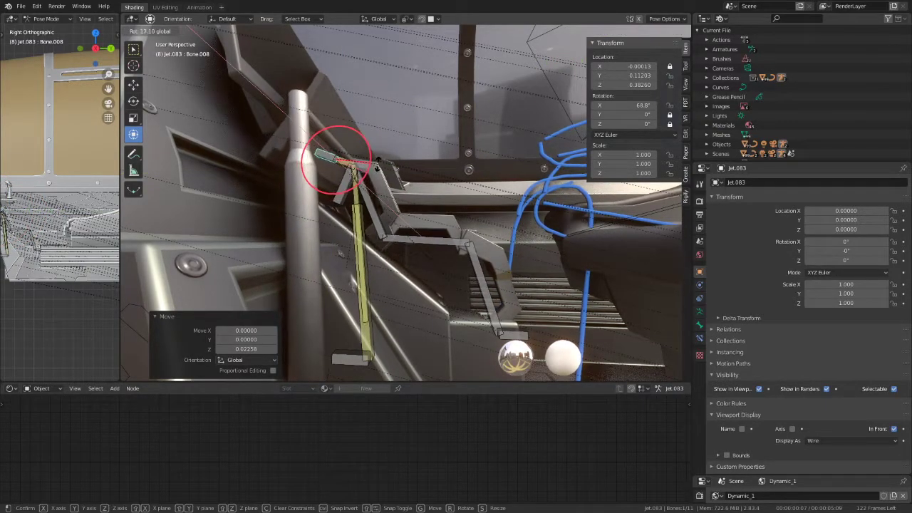
left_click(339, 160)
mouse_move(339, 161)
middle_mouse_down()
mouse_move(358, 218)
mouse_move(398, 189)
mouse_move(327, 115)
middle_mouse_up()
key("g")
key("r")
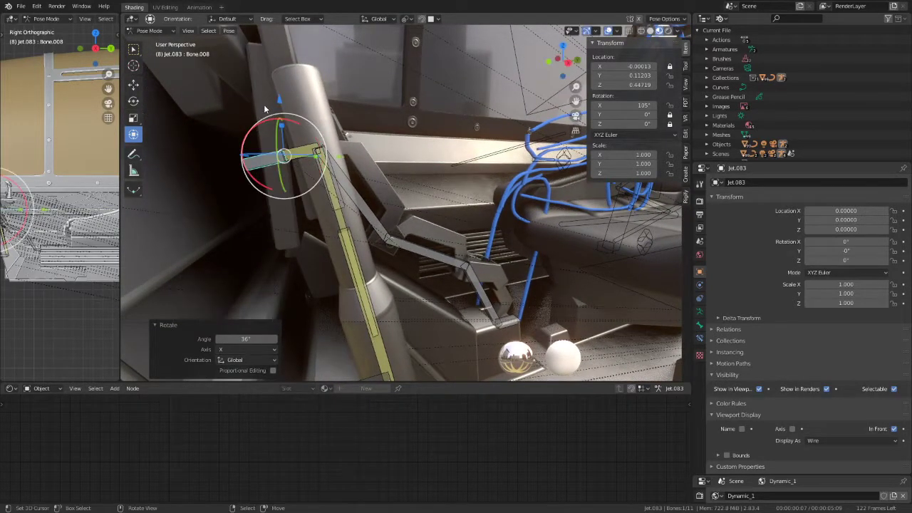
middle_click_drag(300, 139, 332, 148)
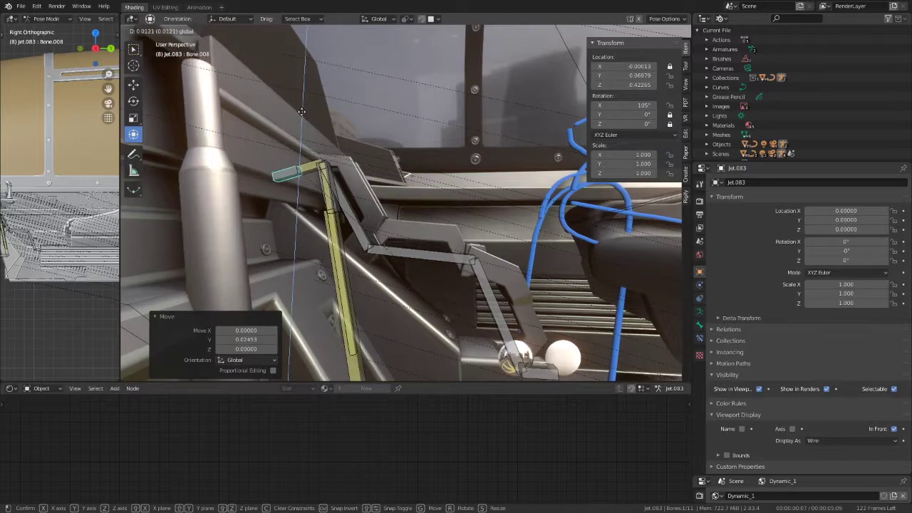
mouse_move(344, 132)
middle_mouse_down()
mouse_move(353, 128)
mouse_move(299, 114)
middle_mouse_up()
key("g")
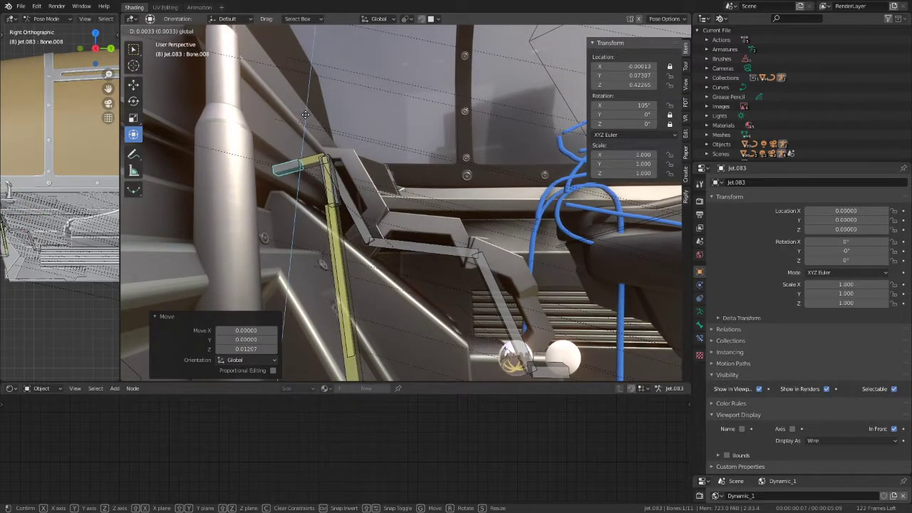
mouse_move(416, 140)
middle_mouse_down()
mouse_move(217, 182)
mouse_move(404, 156)
mouse_move(449, 184)
mouse_move(354, 192)
mouse_move(412, 182)
middle_mouse_up()
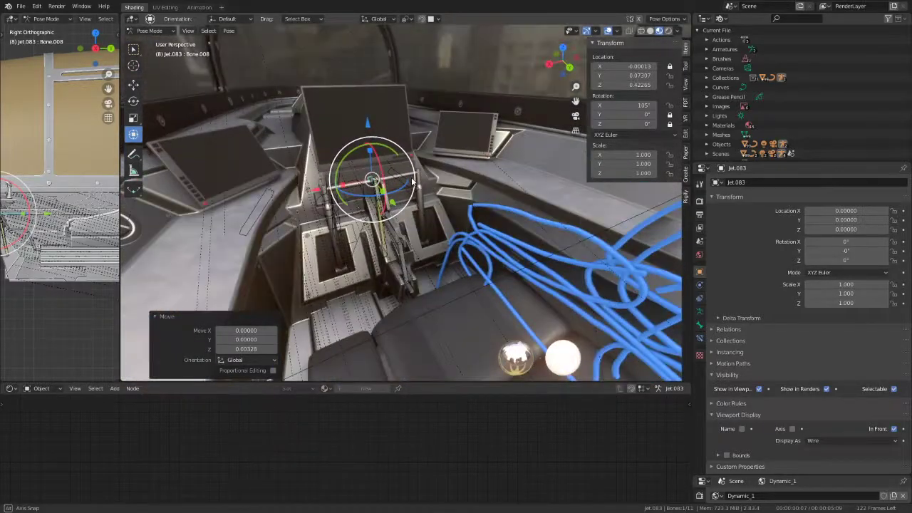
View the console and seat through the scene camera
mouse_move(608, 31)
middle_mouse_down()
mouse_move(308, 131)
mouse_move(192, 118)
mouse_move(216, 82)
mouse_move(640, 85)
mouse_move(298, 157)
mouse_move(370, 143)
middle_mouse_up()
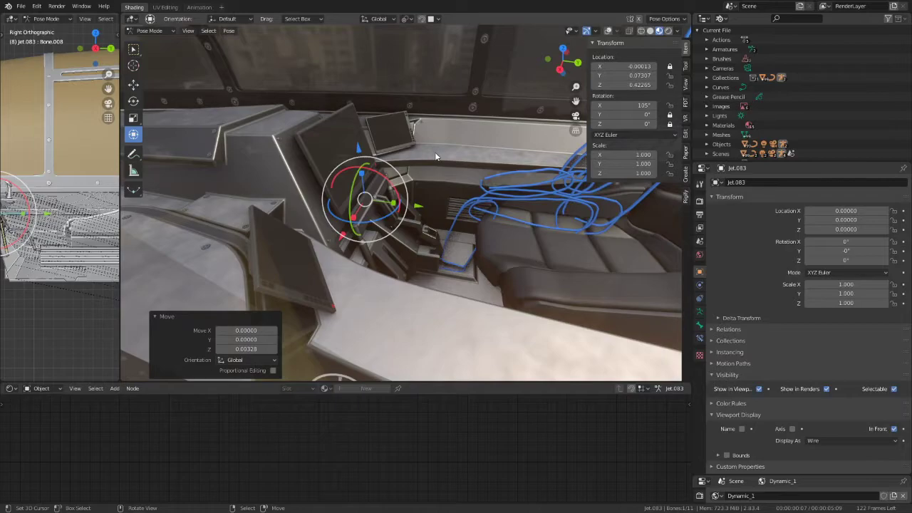
key("KP_0")
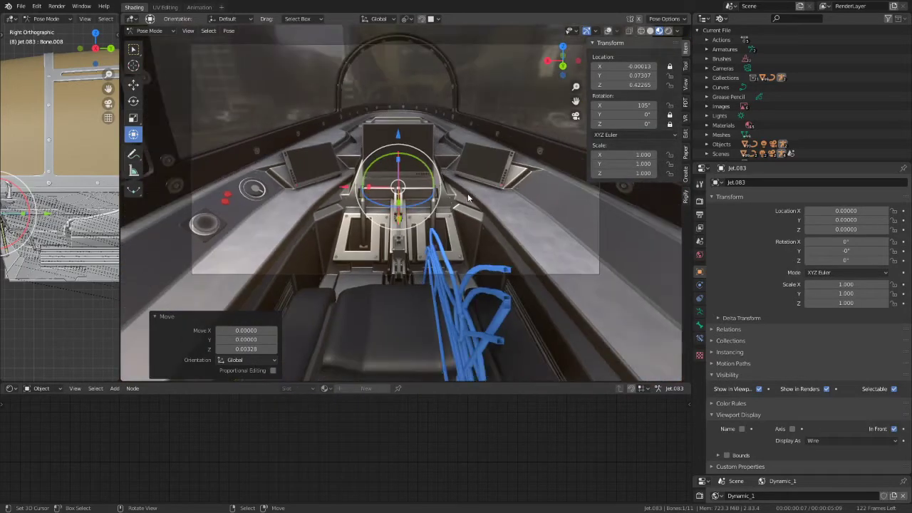
mouse_move(496, 210)
middle_mouse_down()
mouse_move(412, 304)
mouse_move(399, 219)
middle_mouse_up()
Select Cockpit 2 and enter Edit Mode in a maximised 3D view with overlays on
key("ctrl+Tab")
left_click(516, 182)
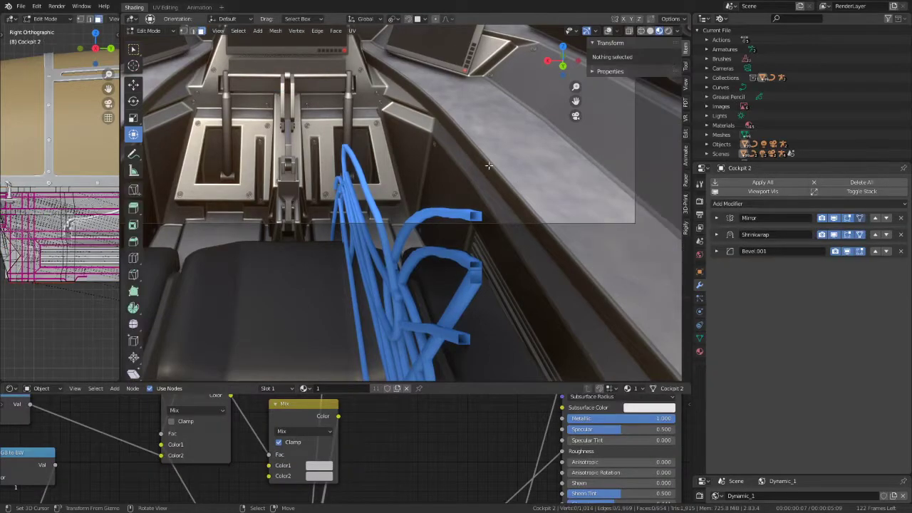
mouse_move(484, 163)
middle_mouse_down()
mouse_move(373, 147)
mouse_move(435, 156)
mouse_move(397, 180)
middle_mouse_up()
key("Tab")
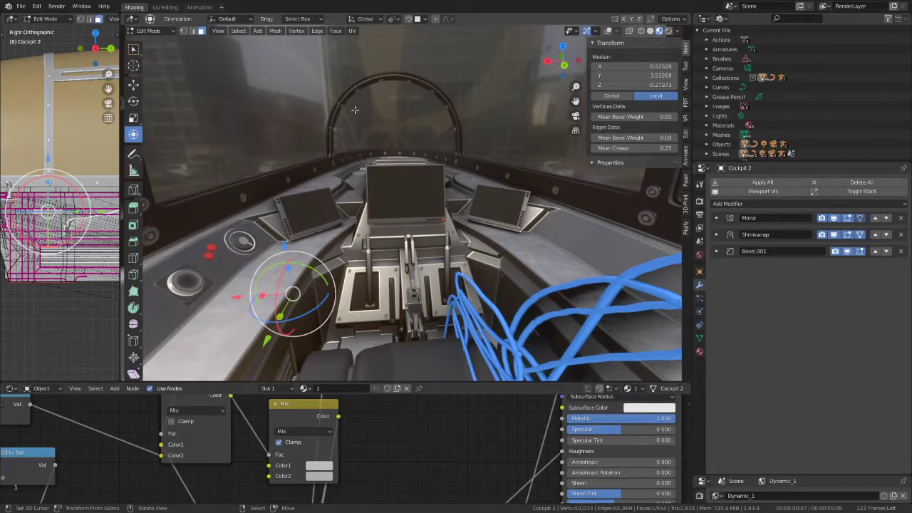
key("ctrl+alt+space")
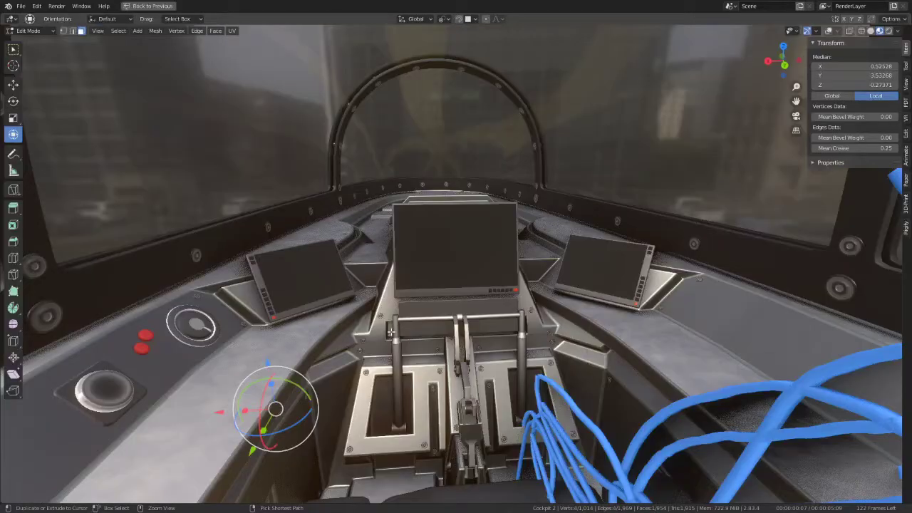
left_click(828, 31)
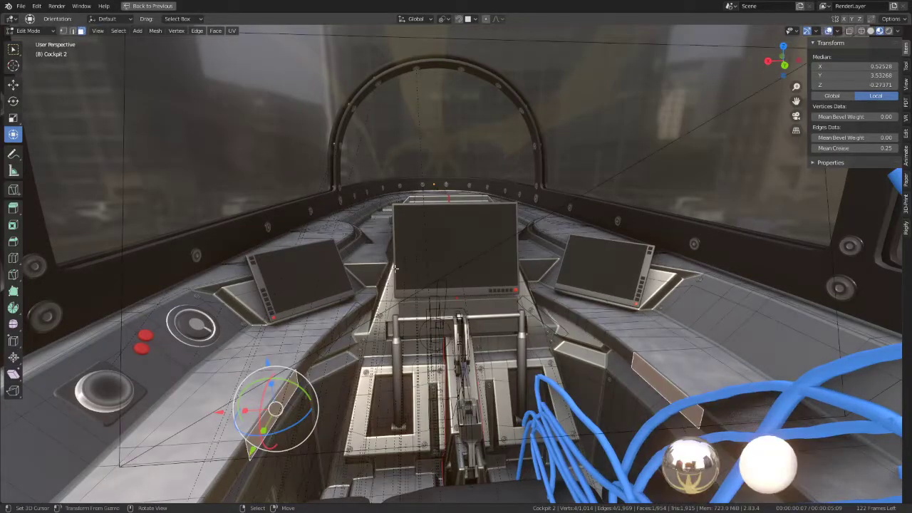
middle_click_drag(381, 195, 459, 262)
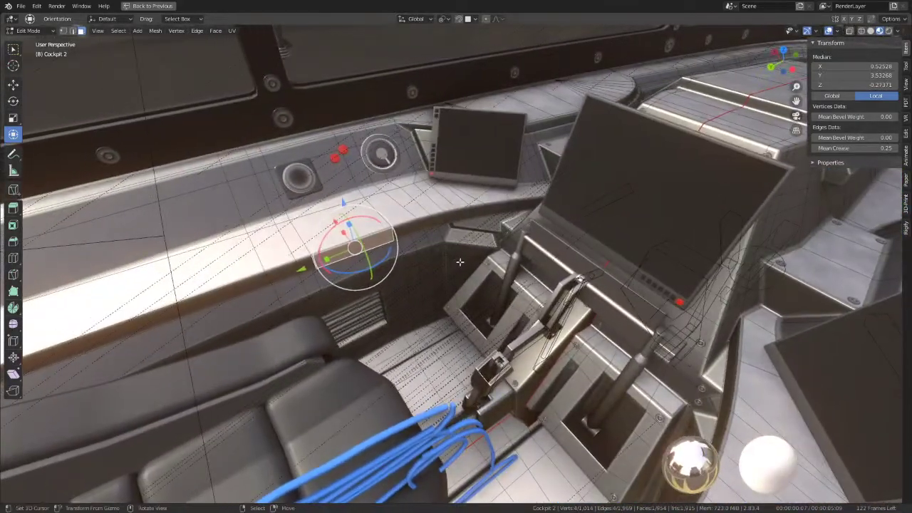
Select the upper, middle and lower edge loops along the left side ledge
left_click(426, 223)
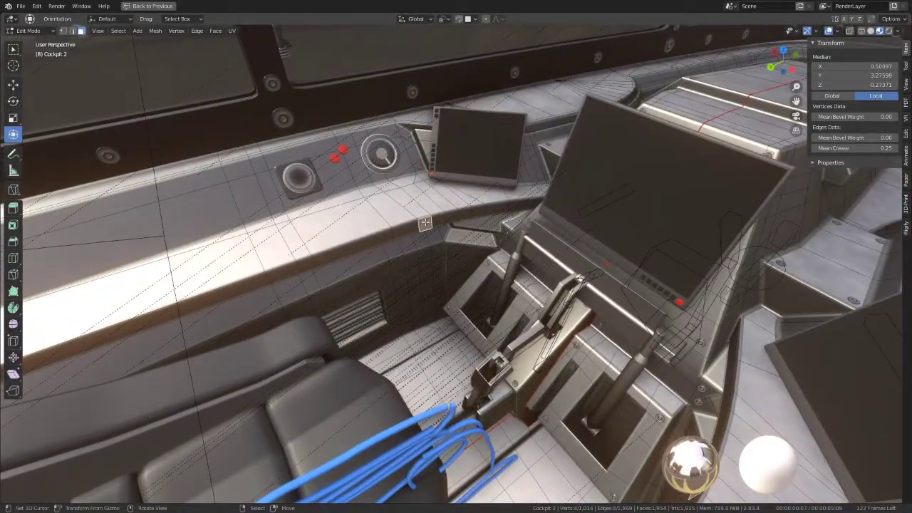
left_click(208, 295, "ctrl")
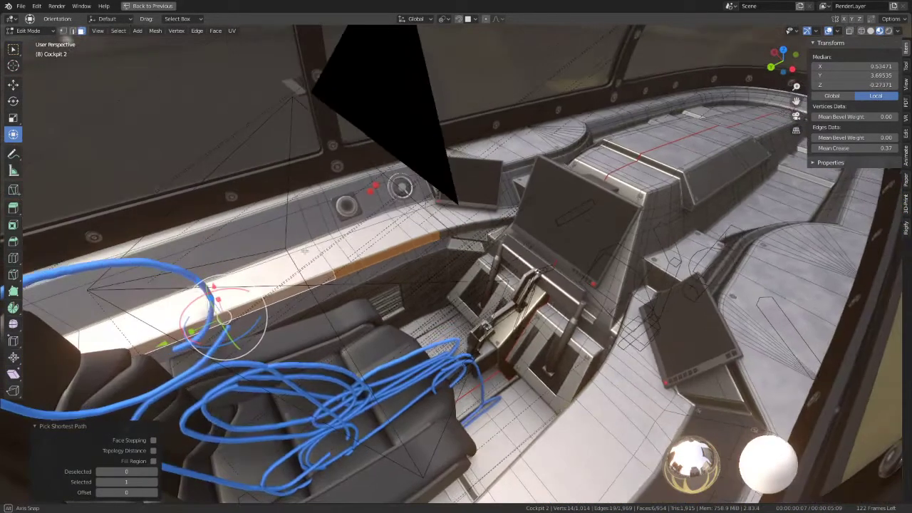
mouse_move(208, 295)
middle_mouse_down()
mouse_move(465, 174)
mouse_move(399, 235)
middle_mouse_up()
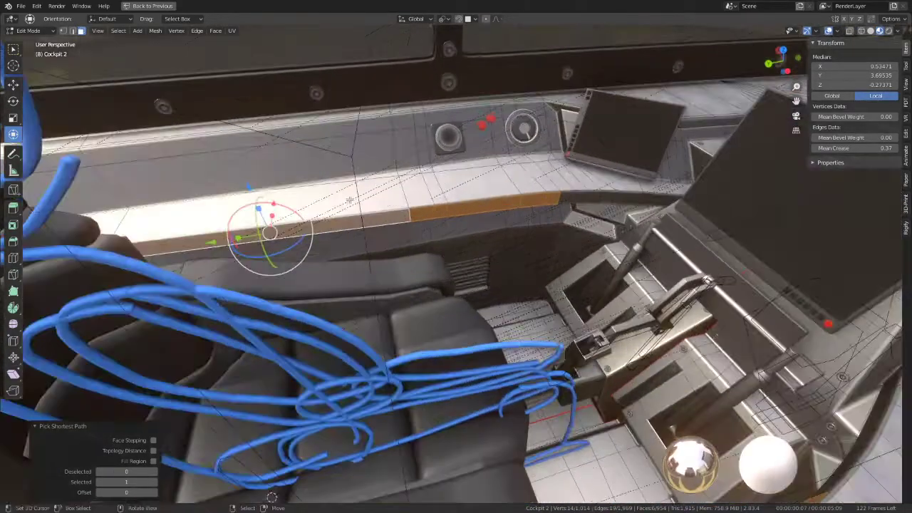
middle_click_drag(349, 201, 365, 194)
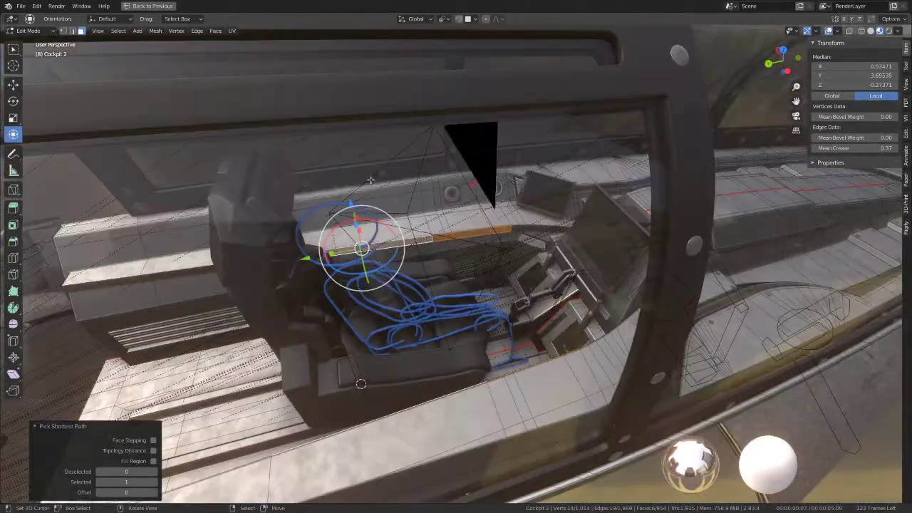
left_click(72, 31)
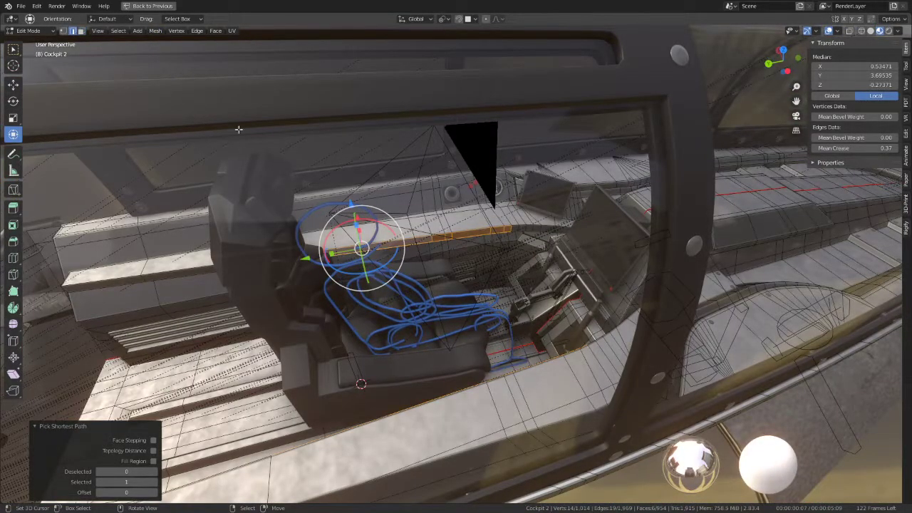
left_click(399, 242, "ctrl+alt")
mouse_move(391, 211)
middle_mouse_down()
mouse_move(444, 315)
mouse_move(453, 282)
middle_mouse_up()
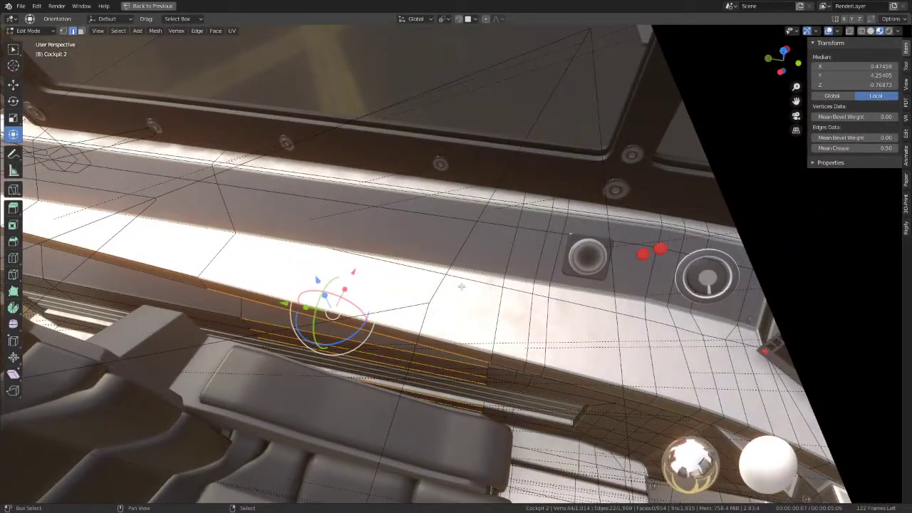
left_click(471, 268, "alt+shift")
left_click(482, 214, "alt")
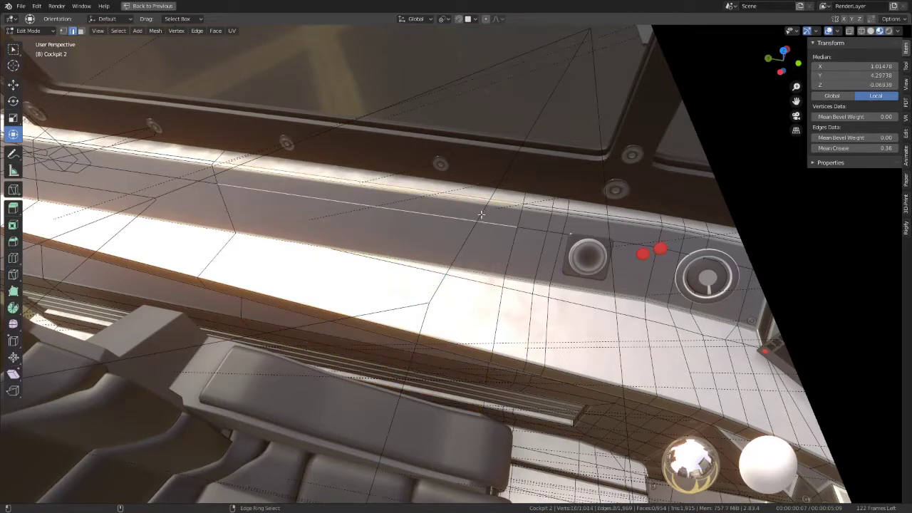
left_click(445, 260, "ctrl+alt")
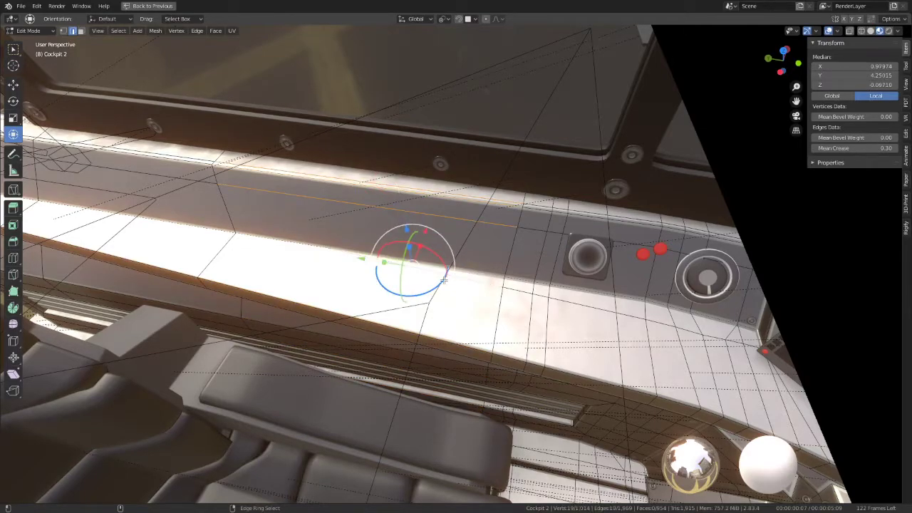
left_click(424, 321, "alt+shift")
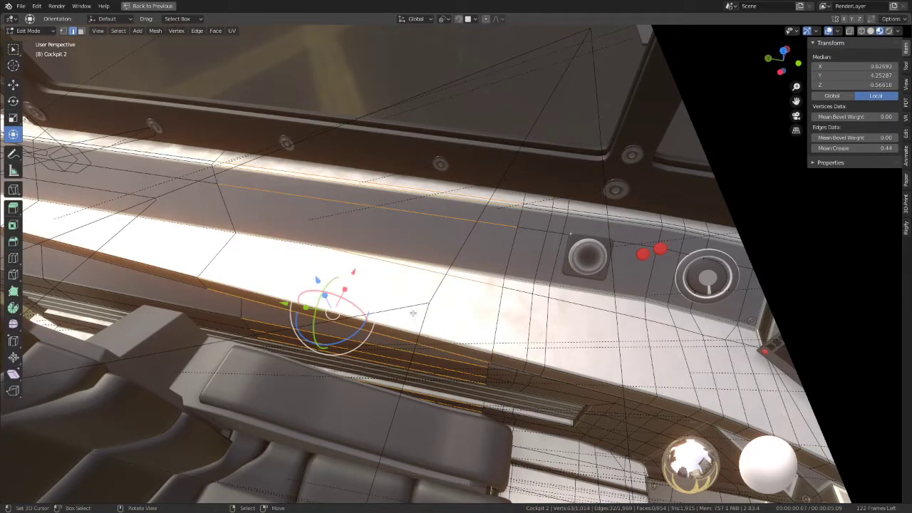
Isolate the Cockpit 2 mesh in Local View
key("KP_Divide")
scroll(417, 299, "up", 3)
mouse_move(417, 299)
middle_mouse_down()
mouse_move(505, 259)
mouse_move(532, 233)
mouse_move(527, 218)
middle_mouse_up()
Subdivide the selected ledge edges with one cut from the Quick Favorites menu
key("q")
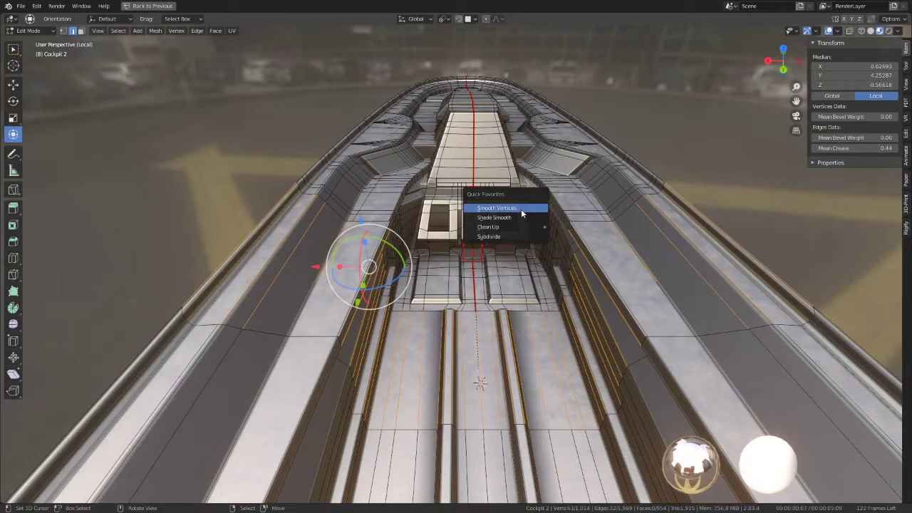
left_click(509, 238)
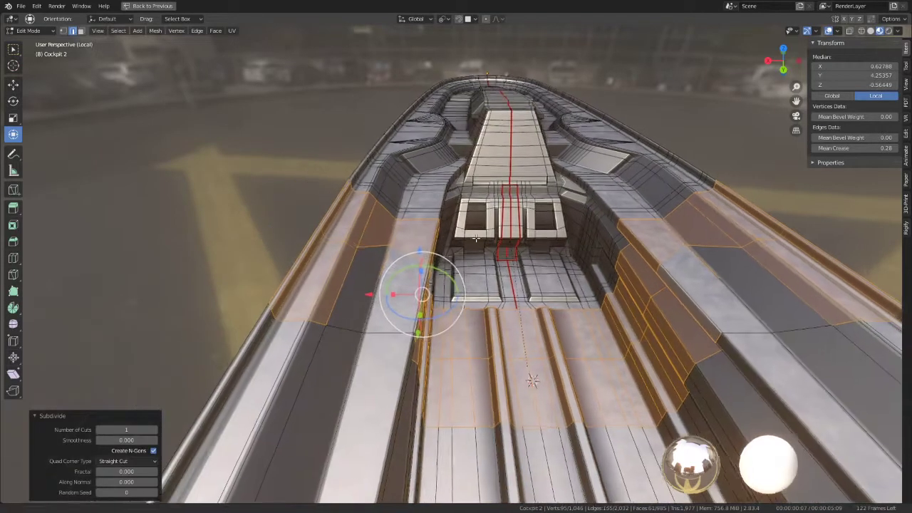
mouse_move(508, 238)
middle_mouse_down()
mouse_move(376, 249)
mouse_move(361, 266)
mouse_move(395, 264)
mouse_move(381, 255)
mouse_move(409, 265)
middle_mouse_up()
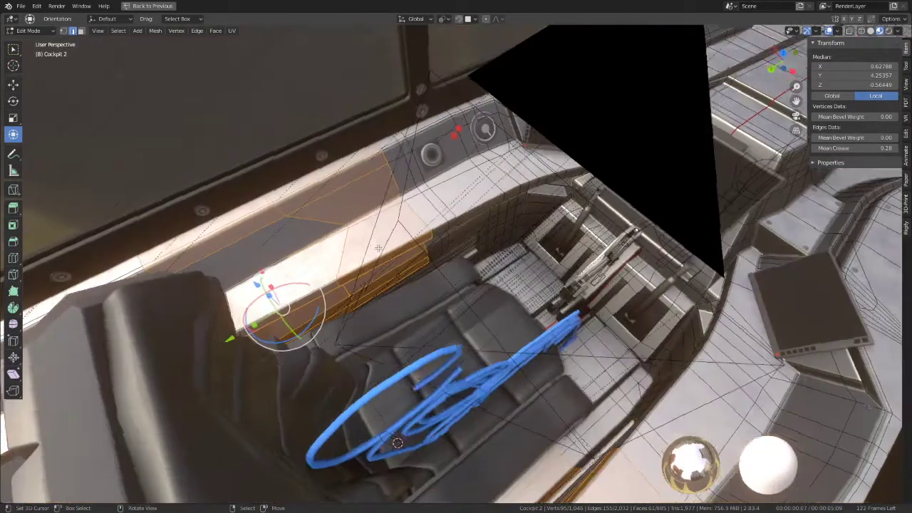
Select a strip of ledge faces along the console edge and view it through the camera
left_click(419, 338)
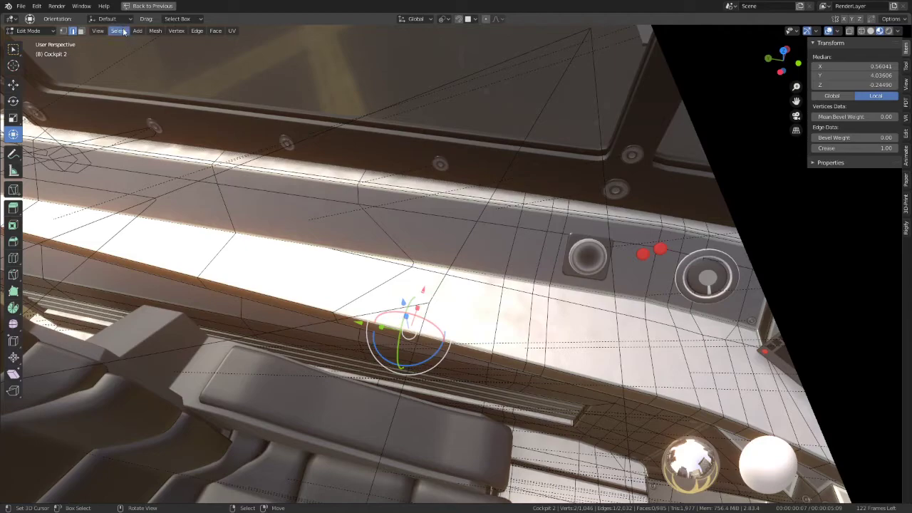
left_click(80, 31)
left_click(431, 342)
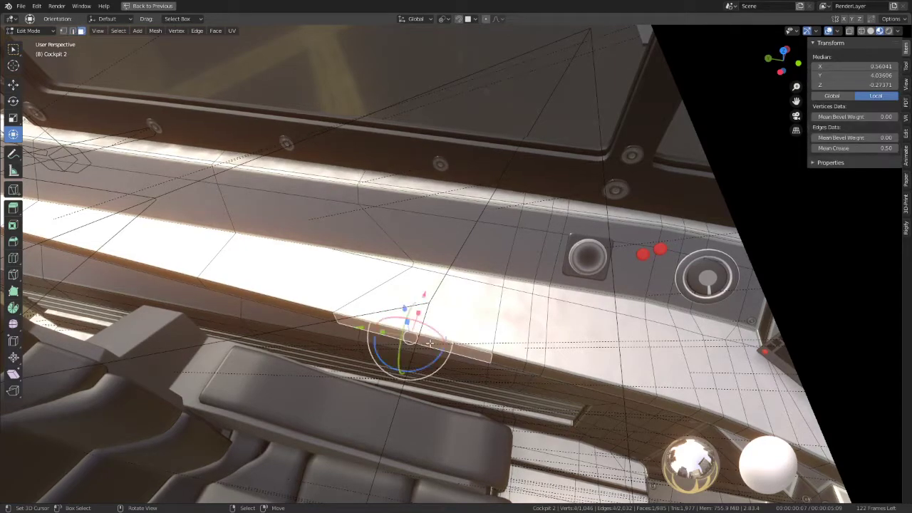
middle_click_drag(431, 342, 375, 283, "shift")
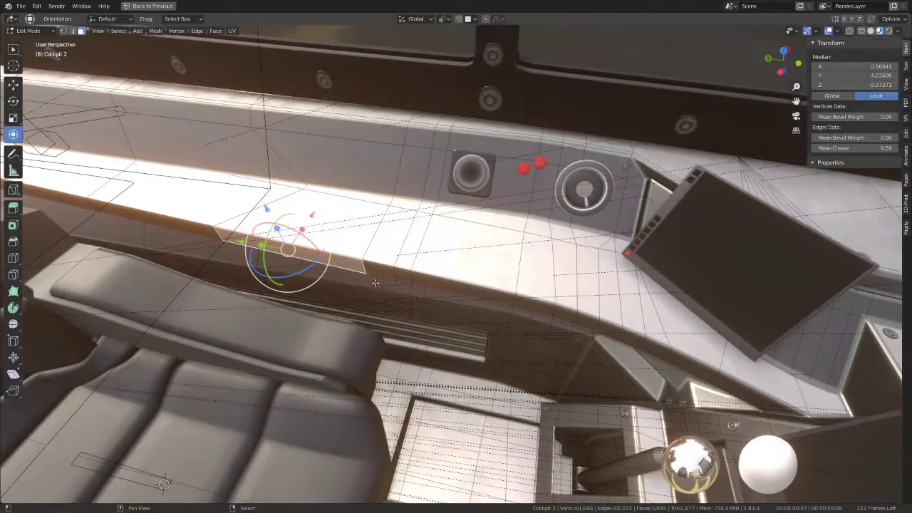
left_click(529, 310, "ctrl")
key("KP_0")
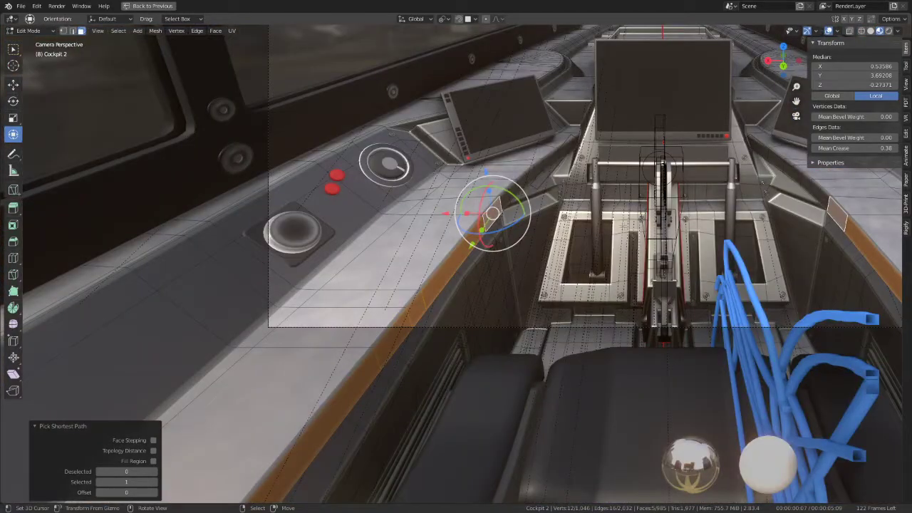
middle_click_drag(624, 227, 466, 280, "shift")
left_click(328, 268, "shift")
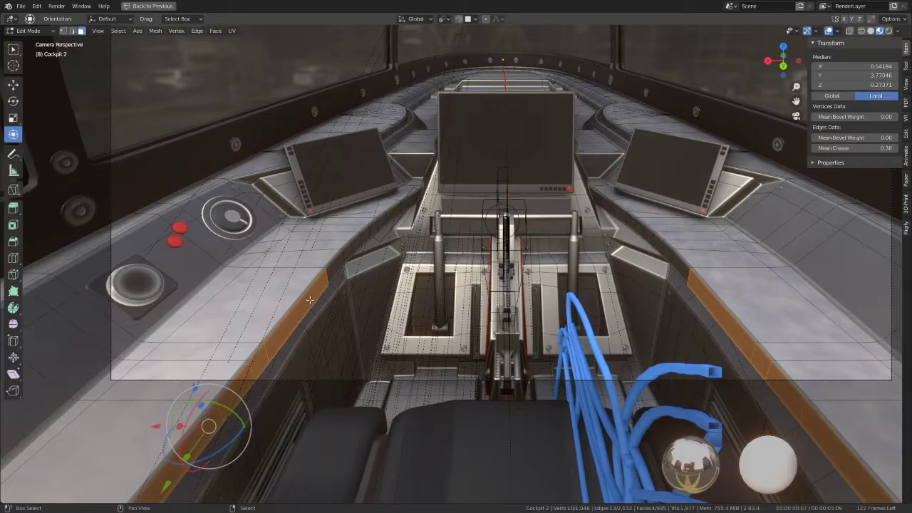
Return the cockpit to Object Mode and put the Jet armature into Pose Mode
scroll(472, 299, "up", 2)
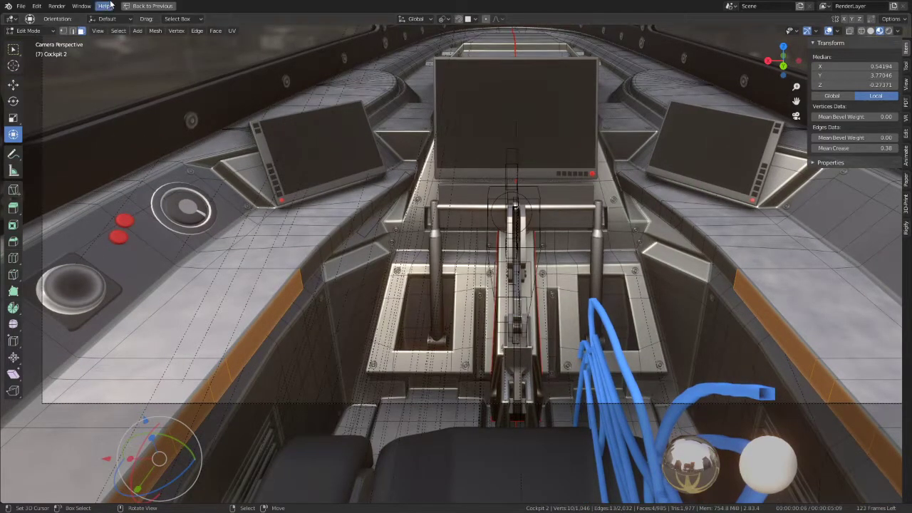
left_click(41, 32)
left_click(43, 42)
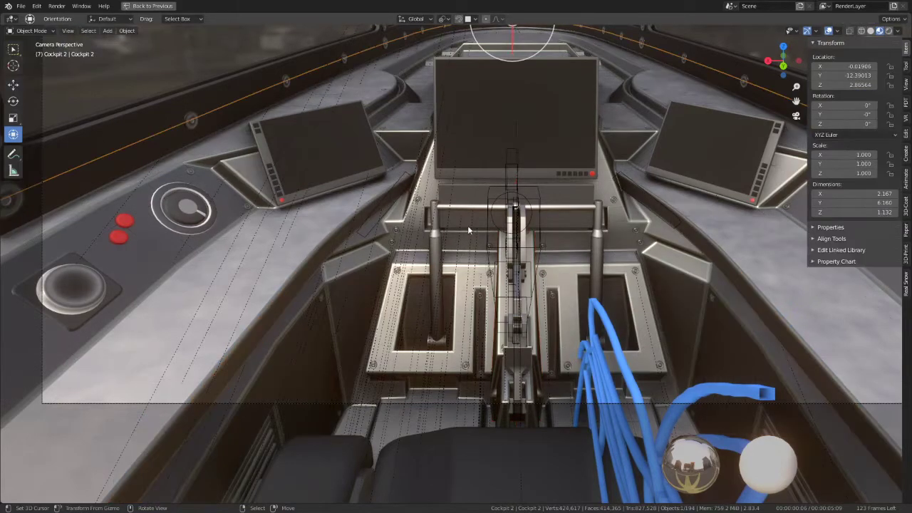
left_click(531, 218)
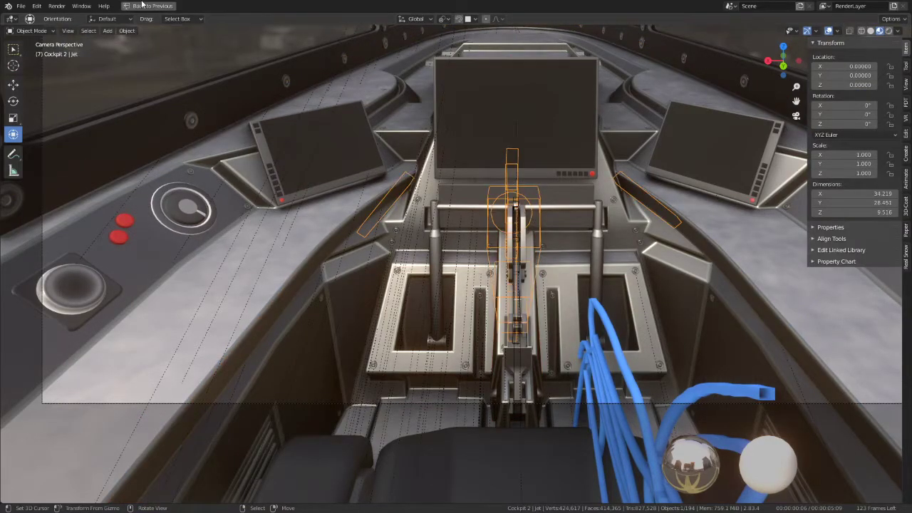
left_click(32, 31)
left_click(57, 62)
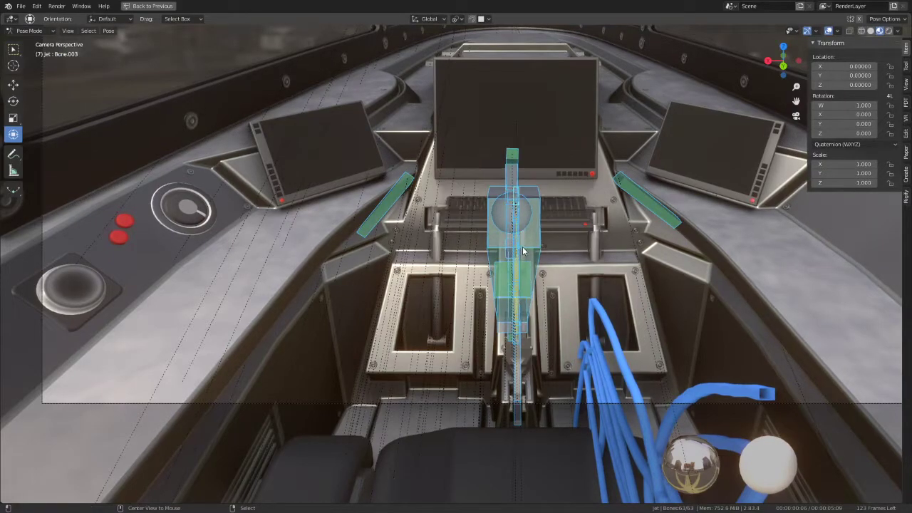
Move the keyboard bone Bone.008 beside the dashboard and rotate it 32.4° on X
middle_click_drag(508, 346, 606, 307)
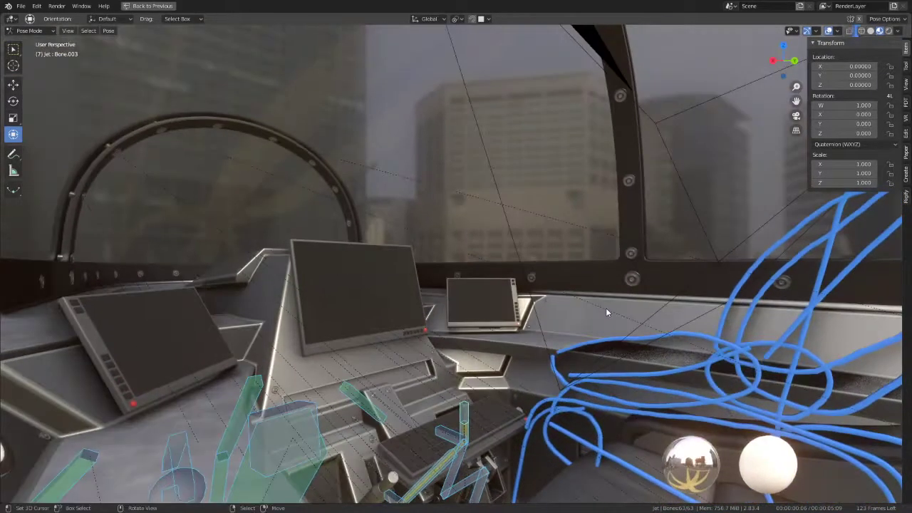
key("KP_3")
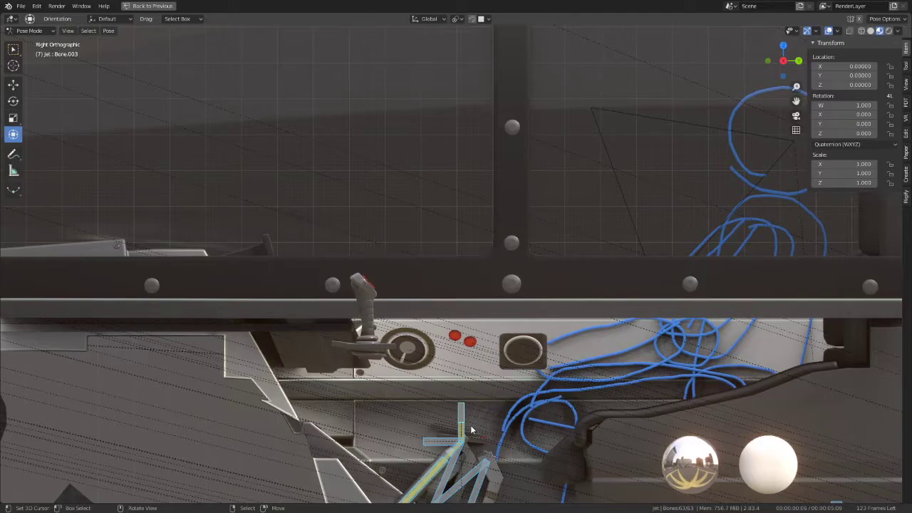
left_click(467, 412)
key("ctrl+z")
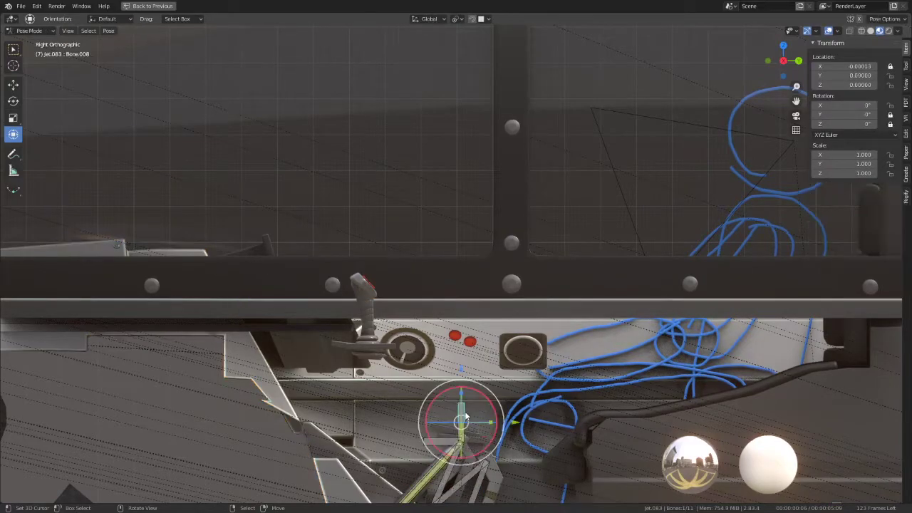
key("g")
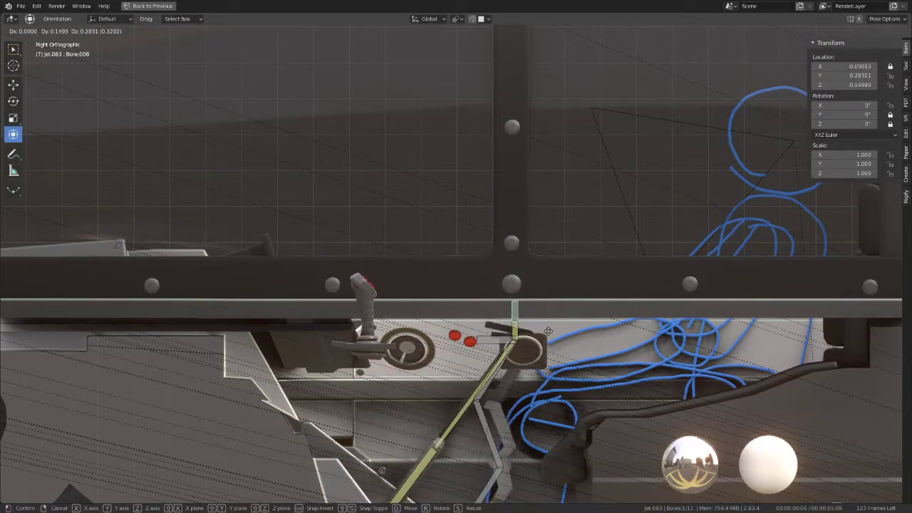
left_click(533, 346)
key("r")
left_click(578, 376)
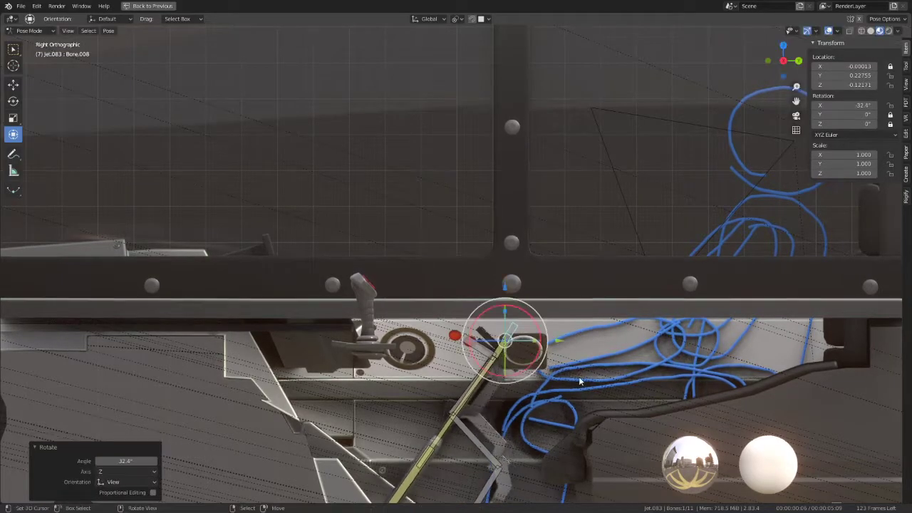
key("g")
left_click(594, 389)
Return to camera view, cancel a vertical bone move, and reselect the cockpit body in Object Mode
middle_click_drag(594, 389, 505, 322)
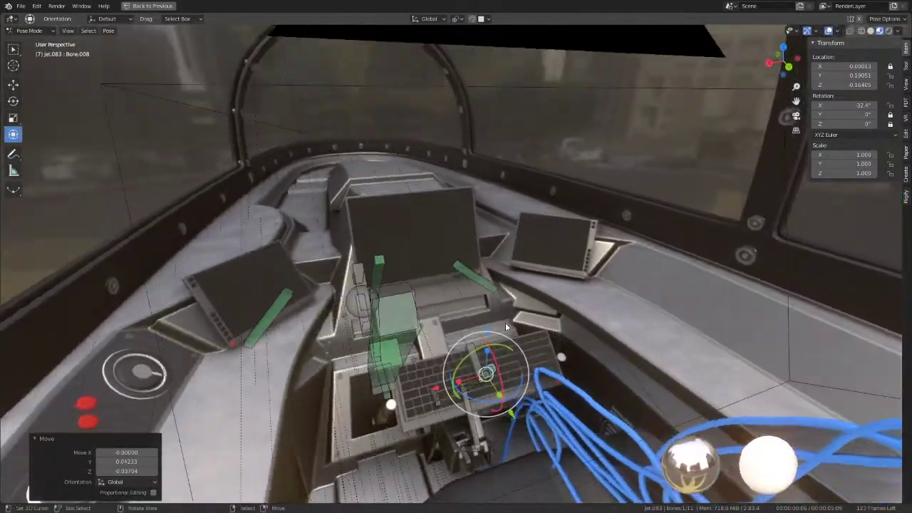
key("KP_0")
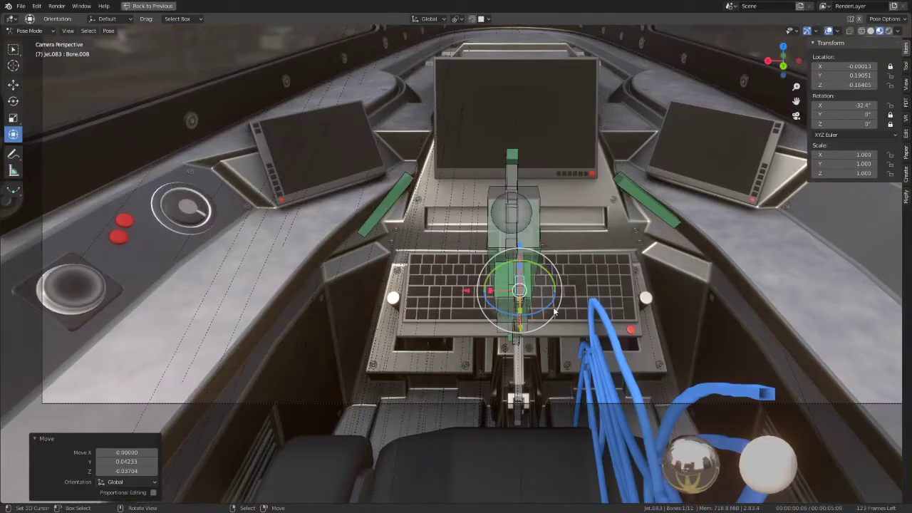
key("g")
key("z")
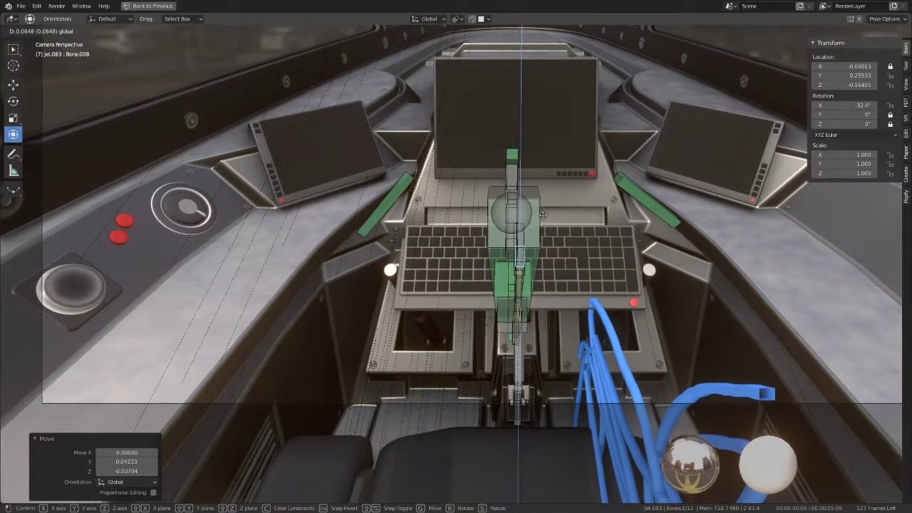
right_click(541, 225)
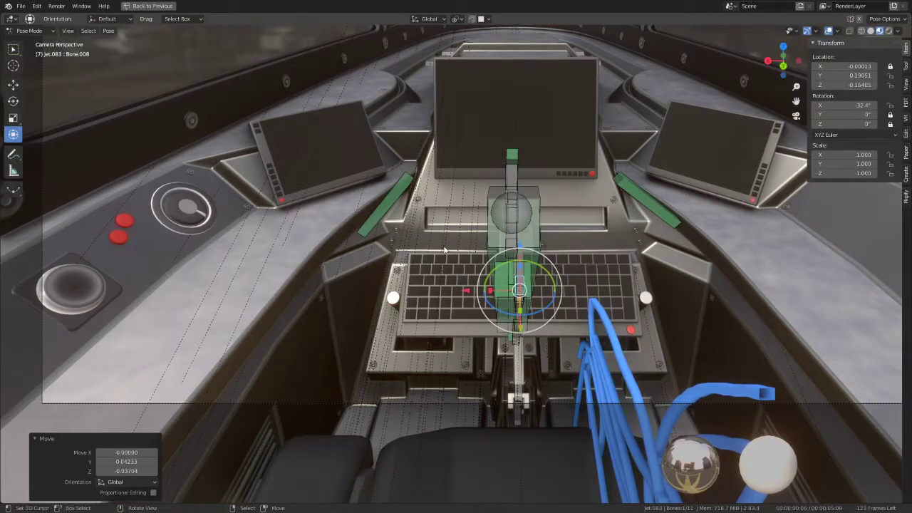
left_click(296, 264)
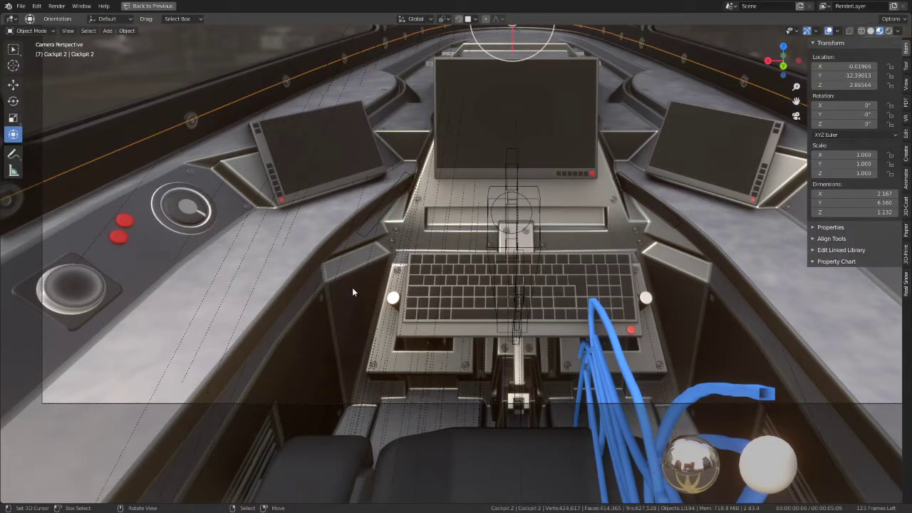
Subdivide the cockpit's armrest edges with one cut in edge select mode
key("Tab")
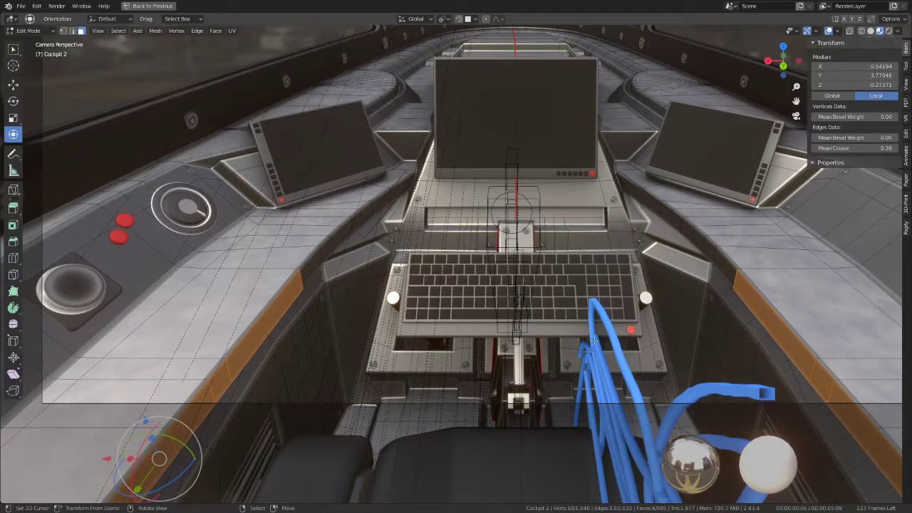
mouse_move(593, 342)
middle_mouse_down()
mouse_move(483, 281)
mouse_move(348, 285)
mouse_move(432, 211)
mouse_move(131, 9)
middle_mouse_up()
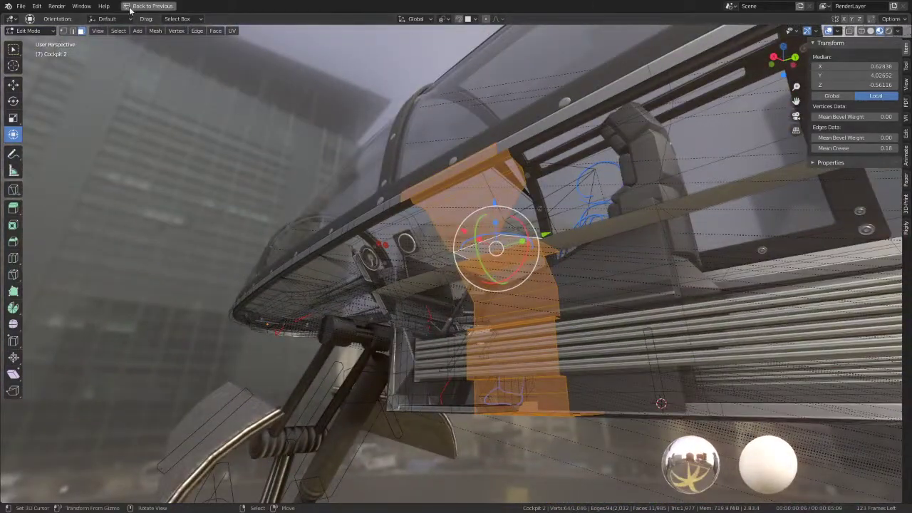
left_click(73, 30)
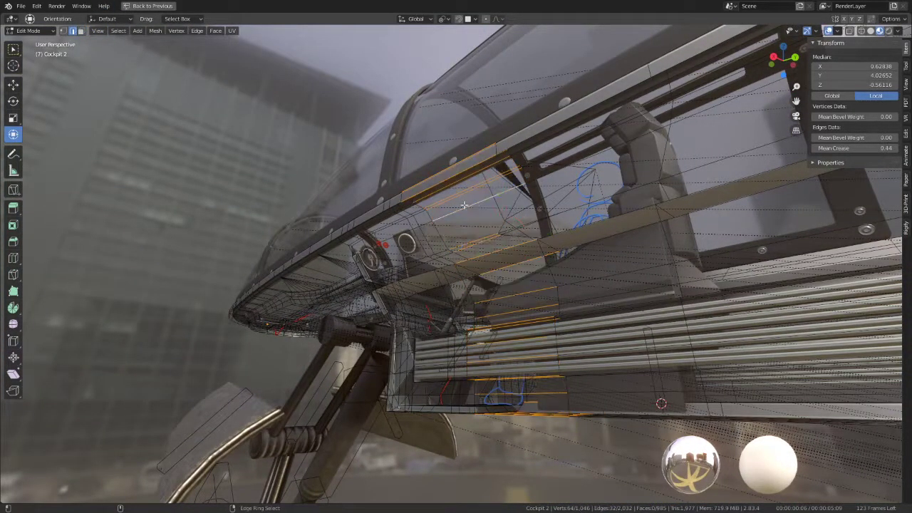
key("q")
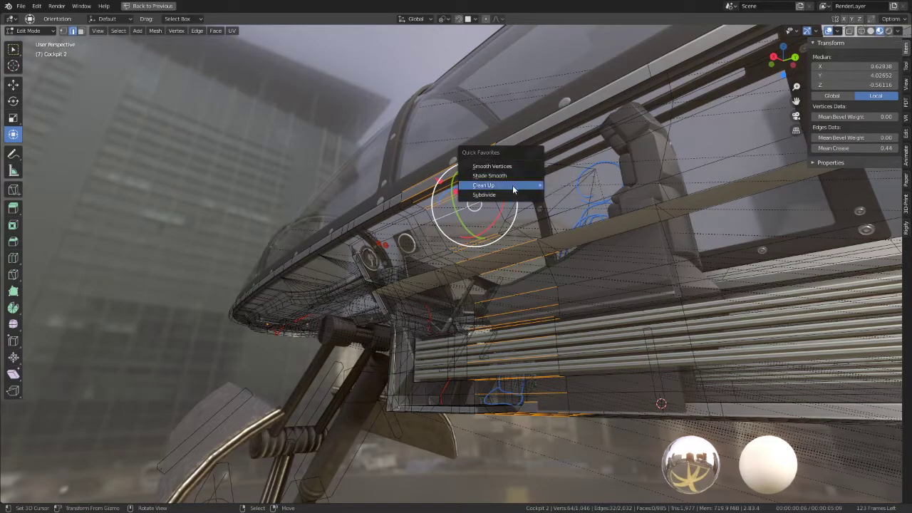
left_click(508, 197)
Select four faces along the side armrest strip and duplicate them
middle_click_drag(508, 198, 384, 273)
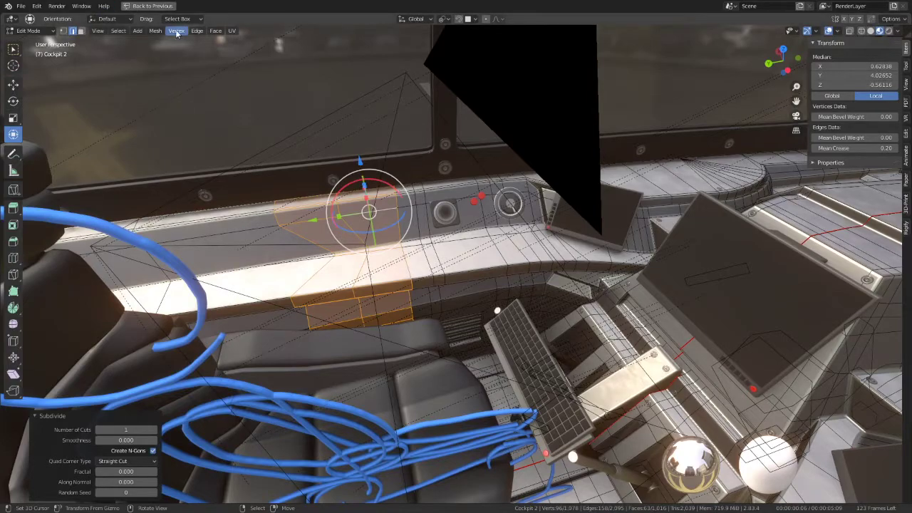
left_click(82, 31)
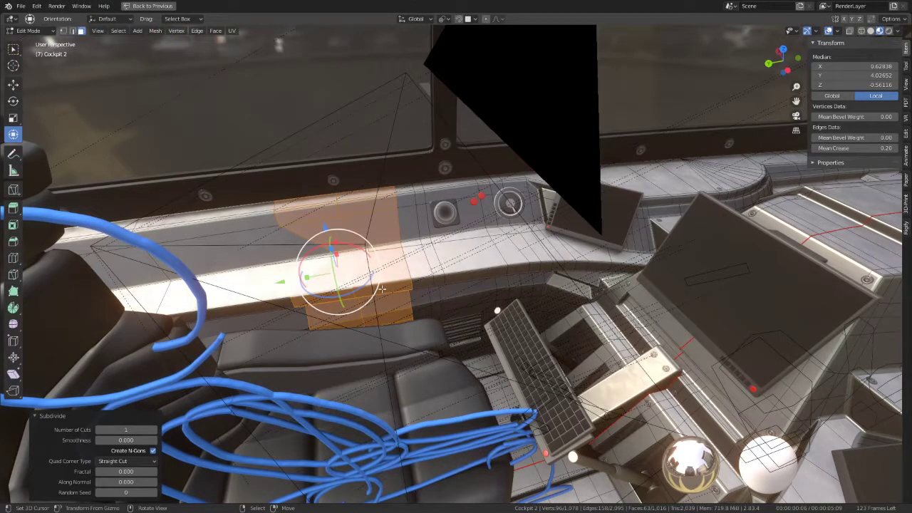
left_click(381, 287)
left_click(422, 285, "shift")
left_click(441, 285, "shift")
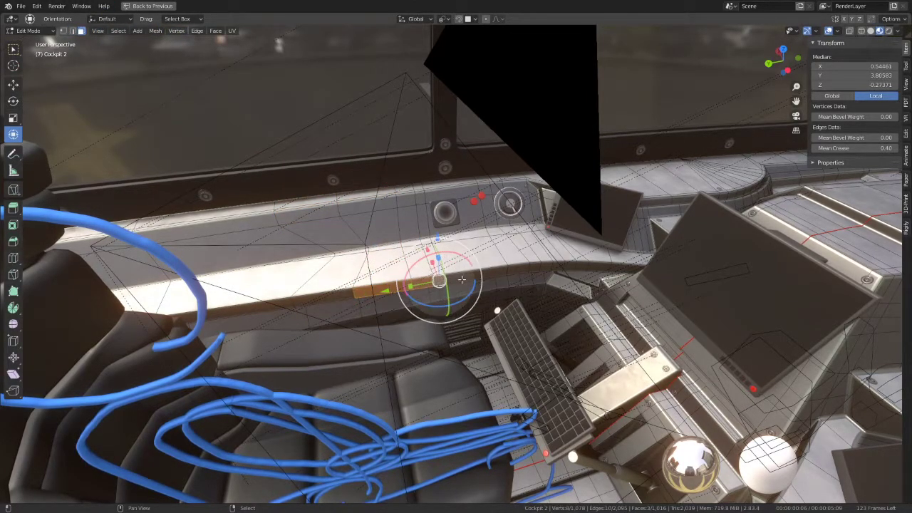
left_click(469, 285, "shift")
mouse_move(469, 285)
middle_mouse_down()
mouse_move(433, 272)
mouse_move(406, 230)
mouse_move(335, 265)
mouse_move(435, 250)
middle_mouse_up()
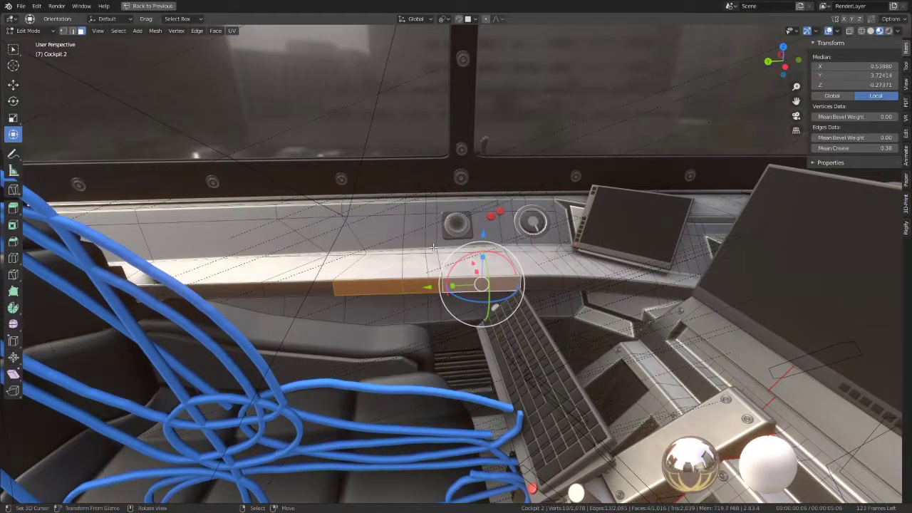
scroll(433, 247, "up", 2)
scroll(433, 247, "down", 2)
scroll(433, 247, "up", 2)
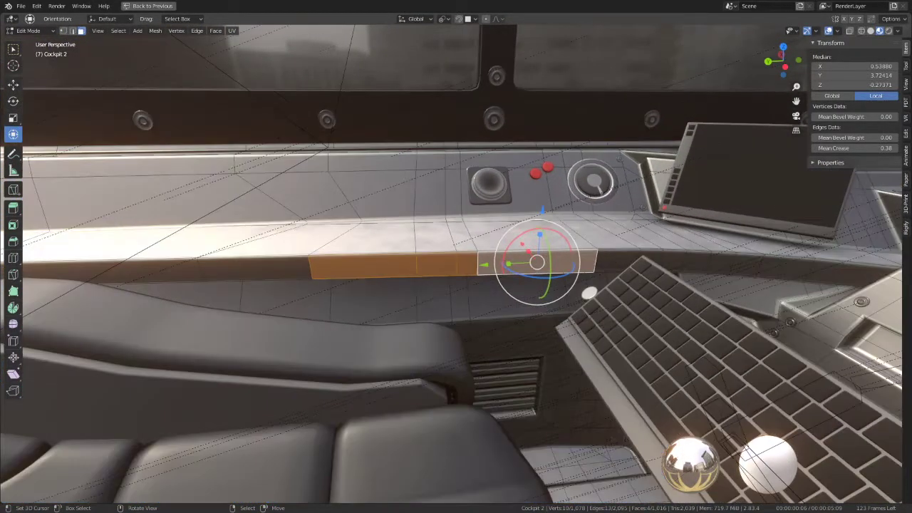
middle_click_drag(434, 247, 520, 250)
key("shift+d")
Keep the duplicate in place, separate it into its own object, and select all its faces
right_click(526, 246)
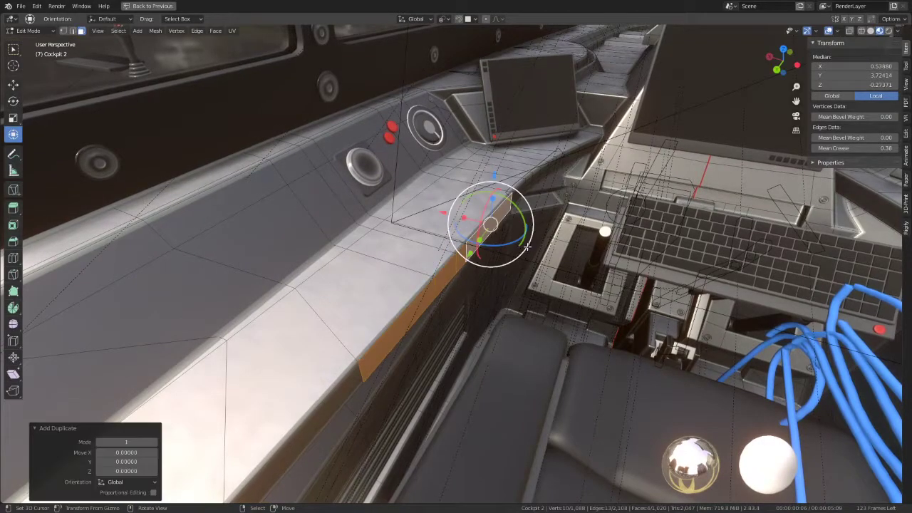
key("p")
left_click(526, 250)
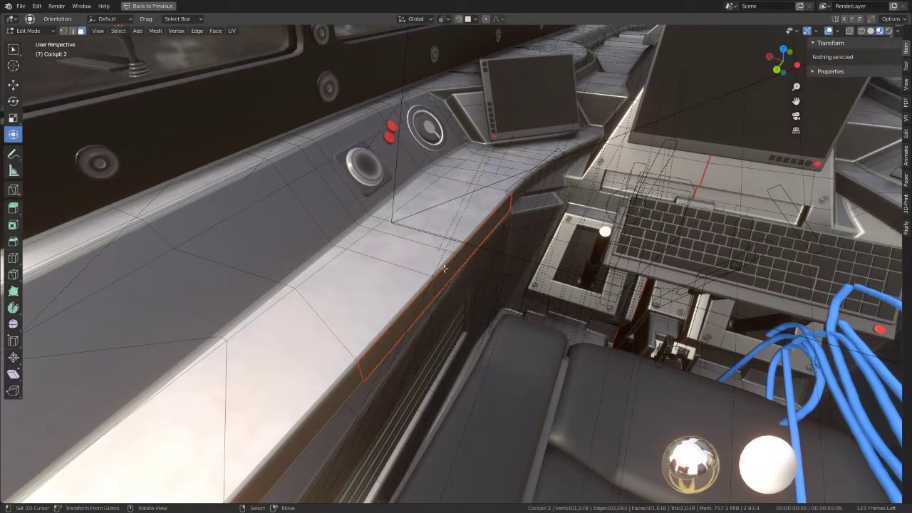
key("Tab")
left_click(450, 275)
key("Tab")
left_click(449, 275)
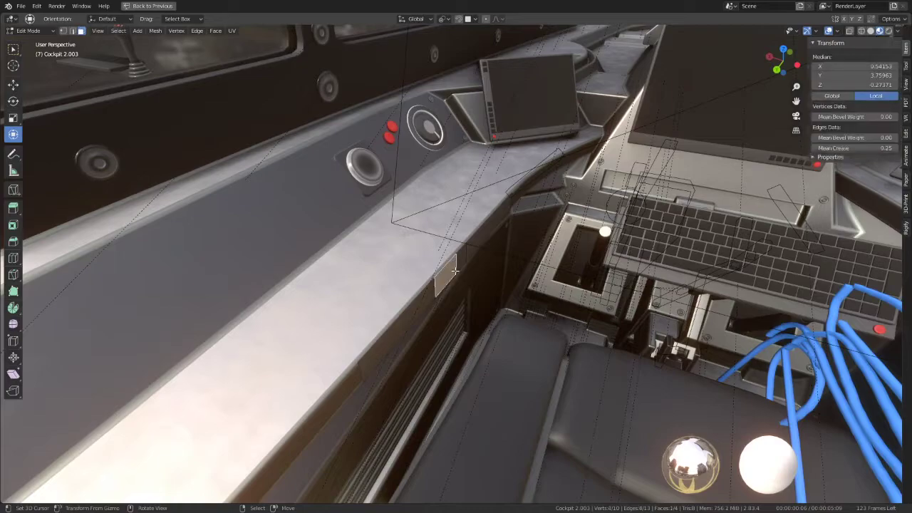
key("alt+a")
key("a")
Extrude the armrest panel's faces in place and slide them along X
mouse_move(465, 253)
middle_mouse_down()
mouse_move(494, 251)
mouse_move(399, 252)
middle_mouse_up()
key("e")
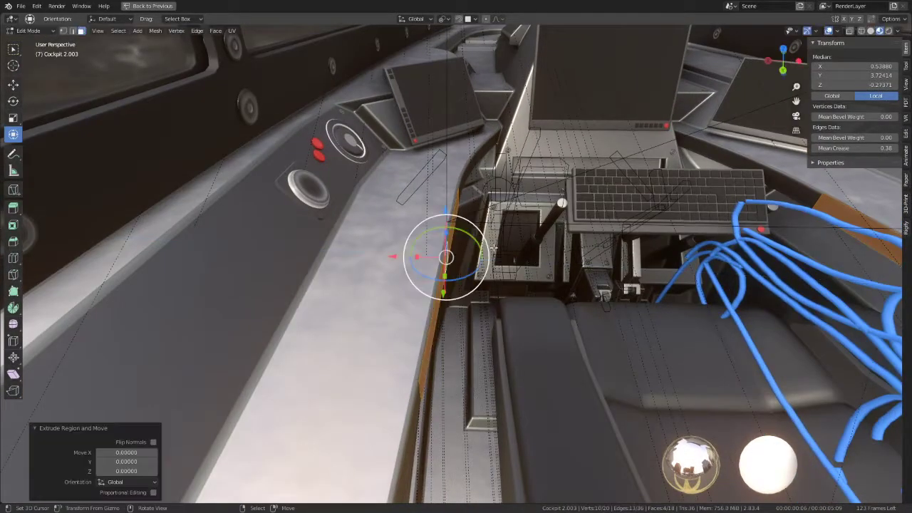
key("Escape")
key("g")
key("x")
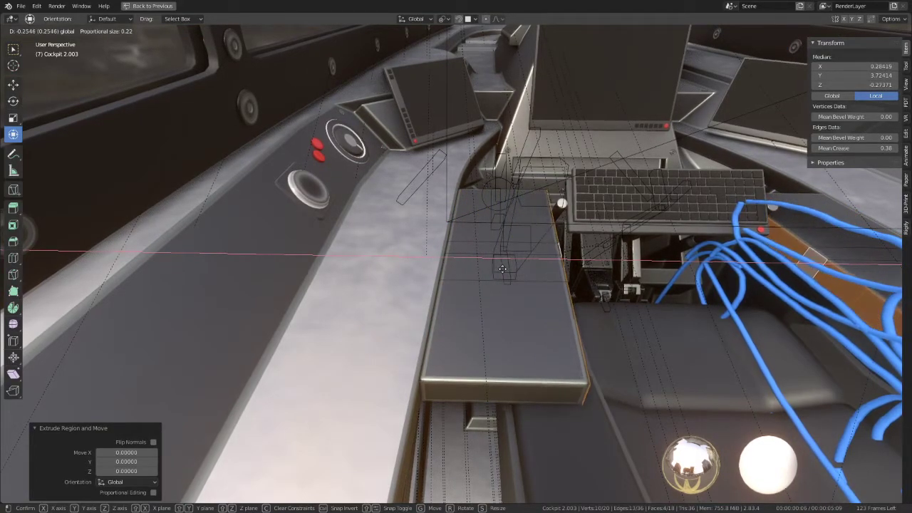
left_click(507, 268)
Move the selected armrest face further along X
key("Tab")
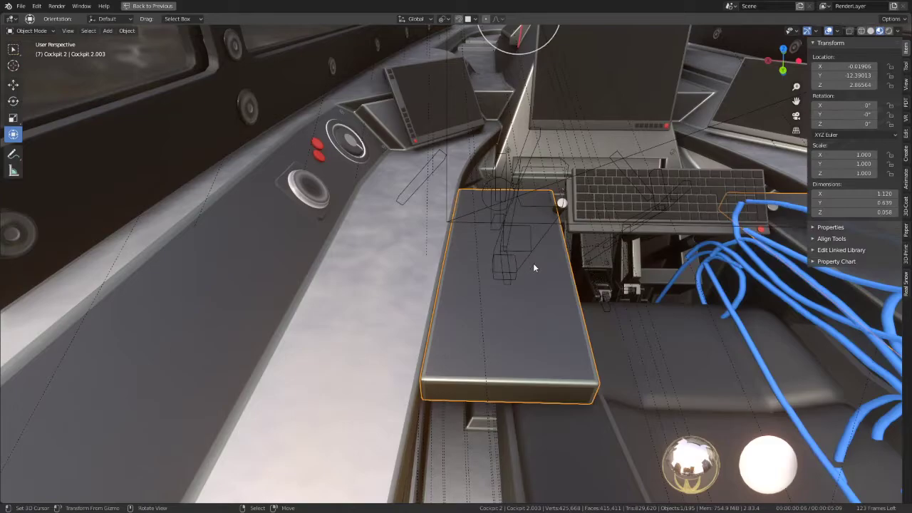
middle_click_drag(533, 263, 439, 255)
key("Tab")
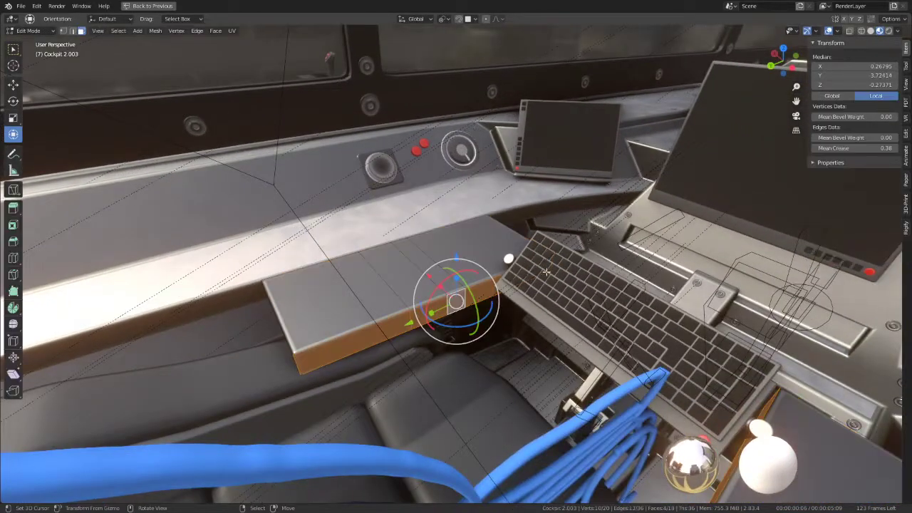
middle_click_drag(534, 268, 472, 246)
key("g")
key("x")
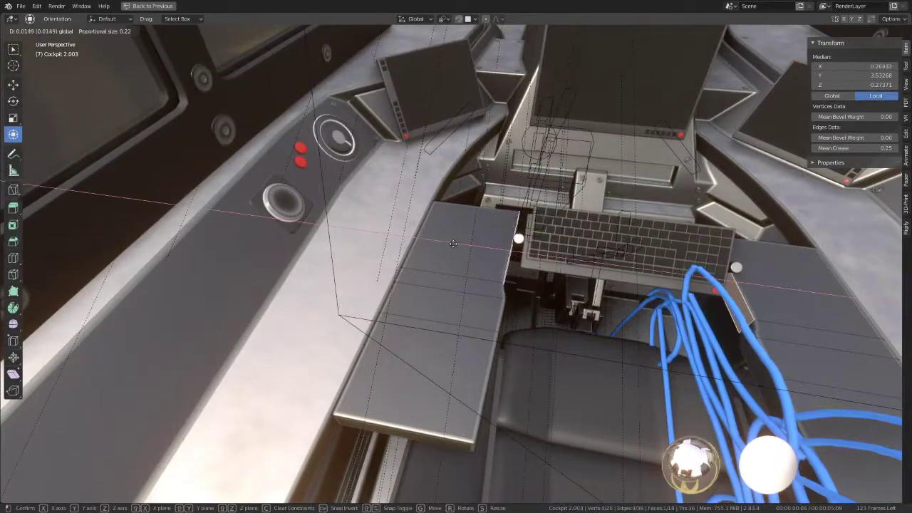
left_click(428, 239)
Select the armrest panel's inner edge in edge select mode and start moving it
key("Tab")
middle_click_drag(428, 239, 408, 241)
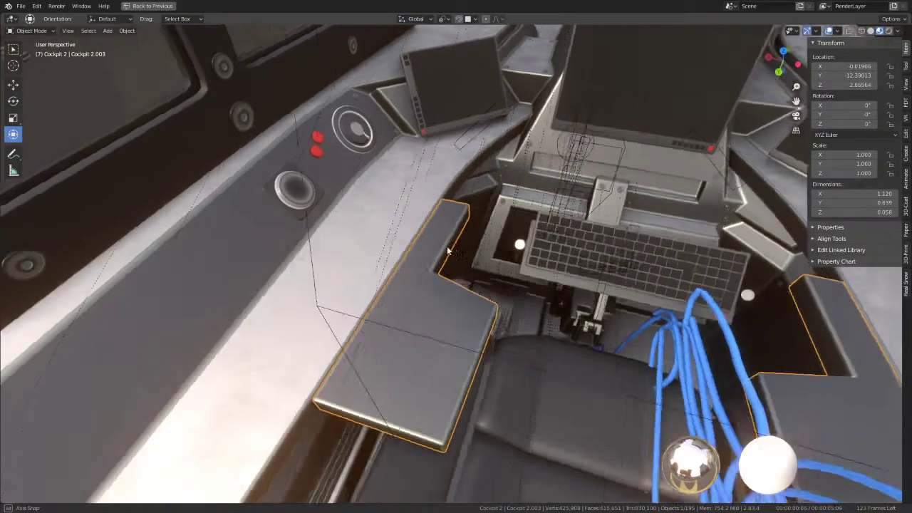
key("Tab")
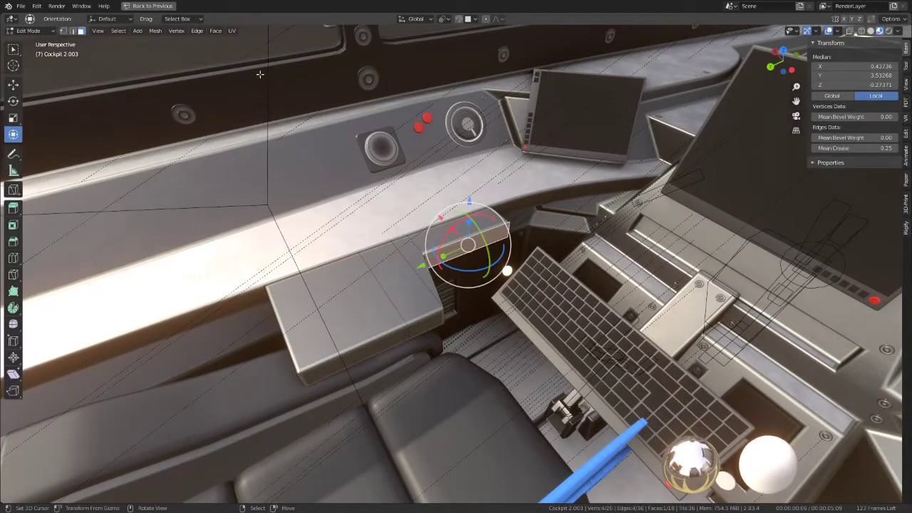
left_click(72, 31)
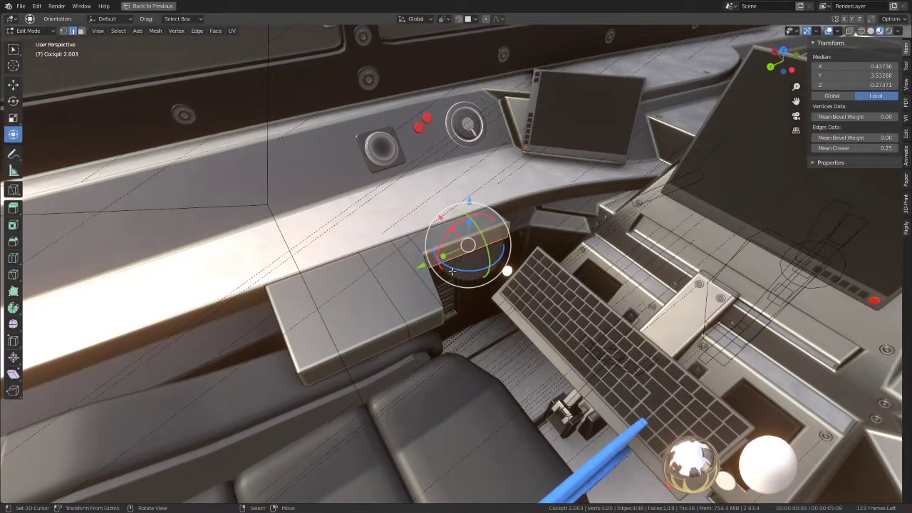
left_click(444, 316)
key("g")
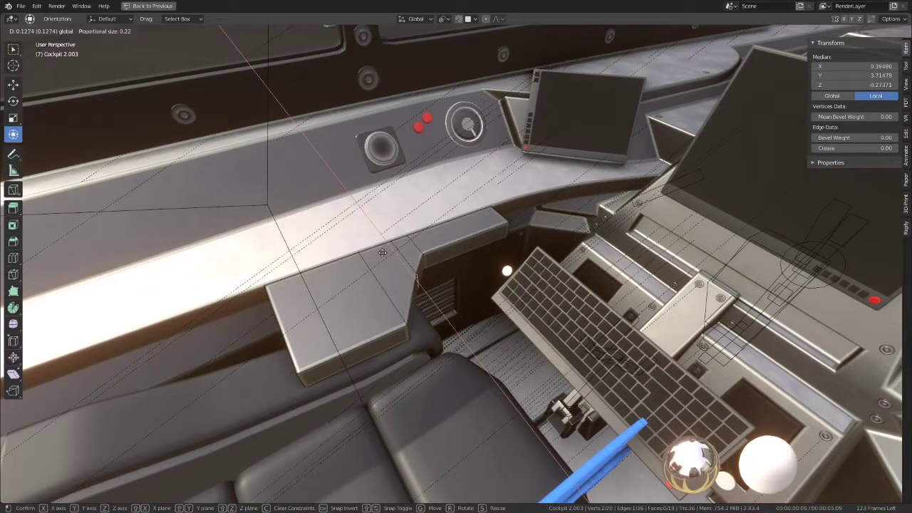
Place the inner edge to form the notch and check the cockpit through the scene camera
left_click(396, 270)
key("Tab")
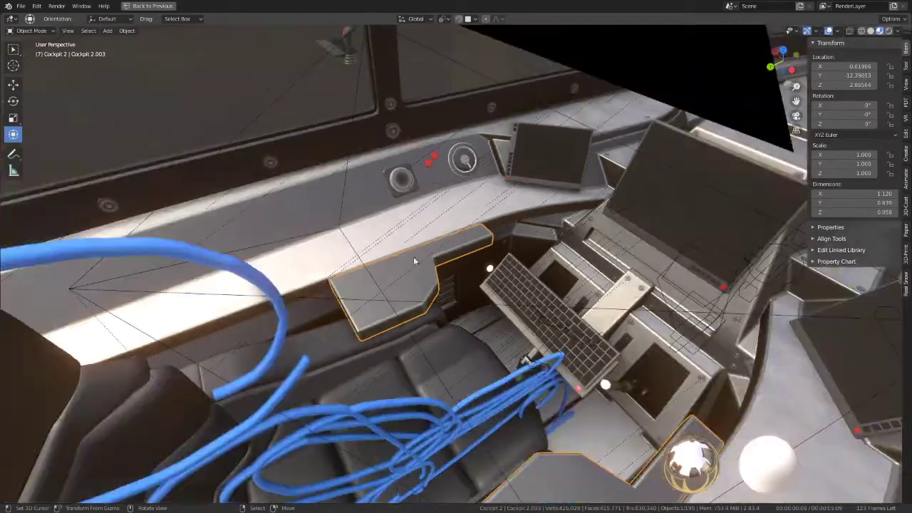
mouse_move(413, 256)
middle_mouse_down()
mouse_move(461, 291)
mouse_move(460, 266)
middle_mouse_up()
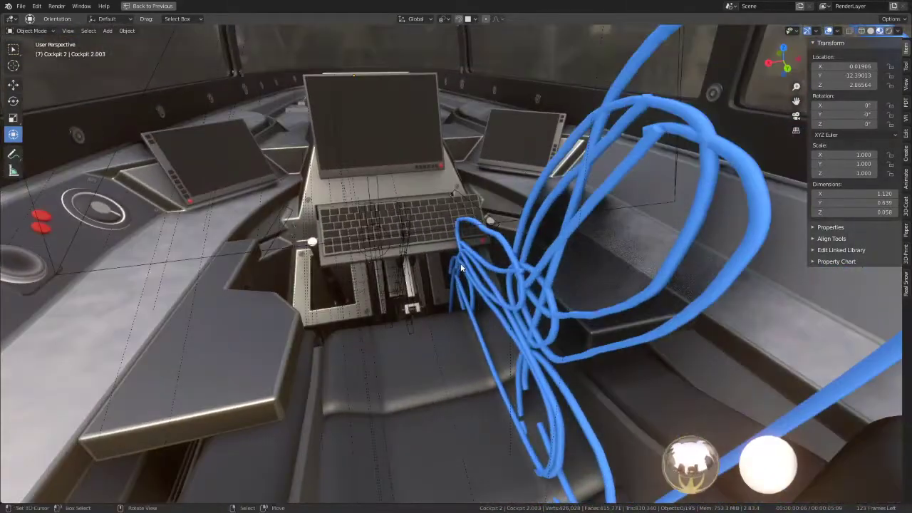
key("KP_0")
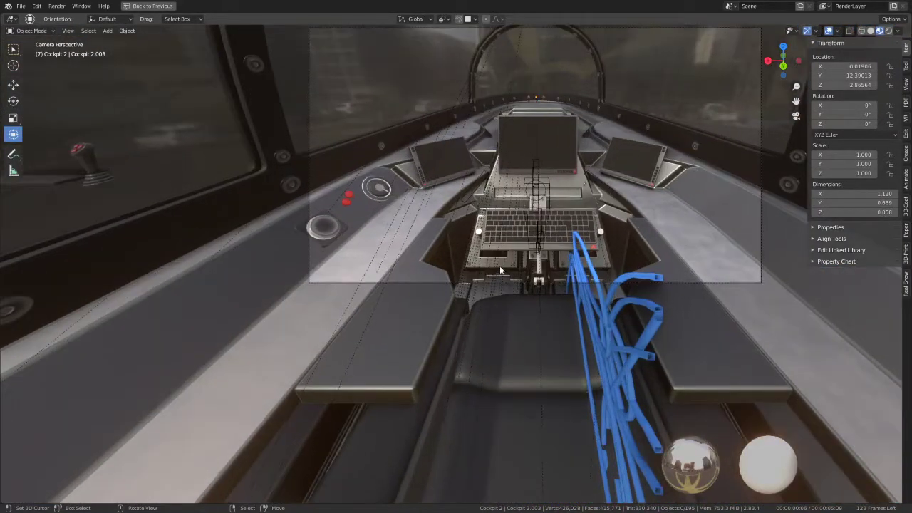
scroll(499, 261, "down", 2)
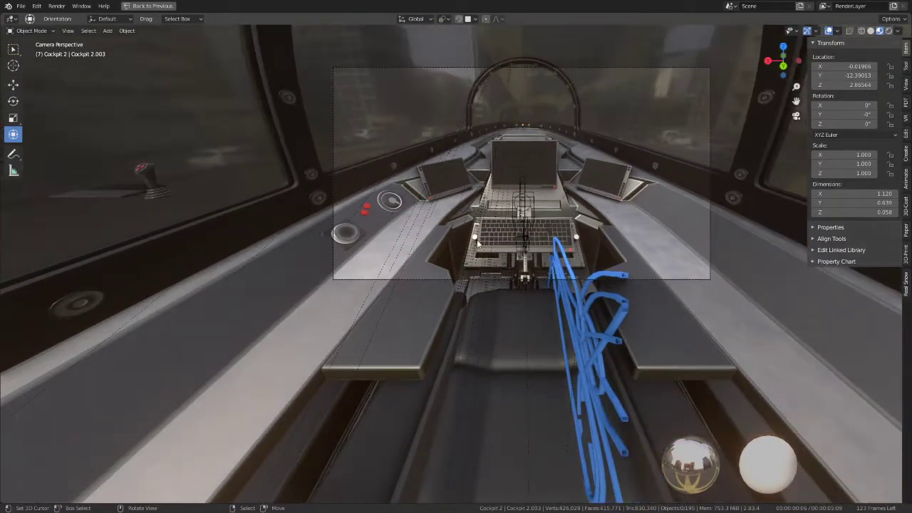
middle_click_drag(614, 277, 533, 198)
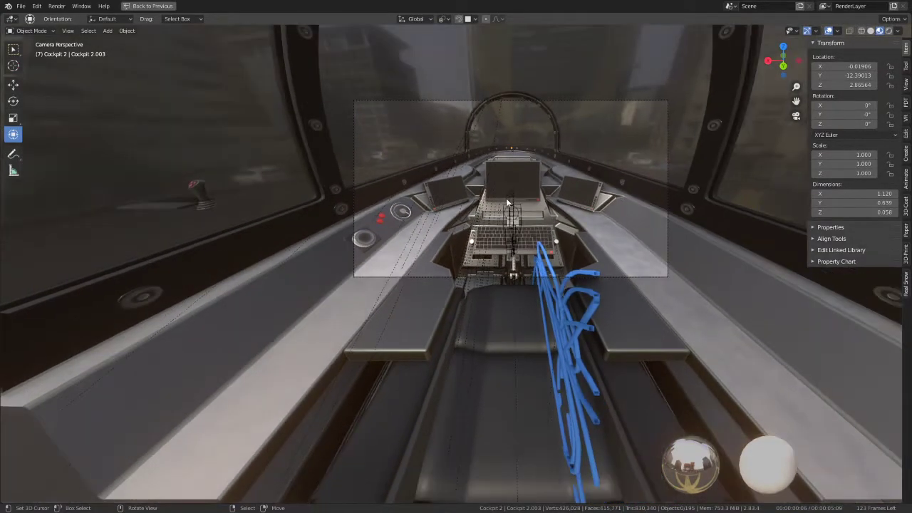
key("KP_0")
scroll(499, 236, "up", 2)
scroll(519, 231, "up", 1)
scroll(519, 231, "up", 1)
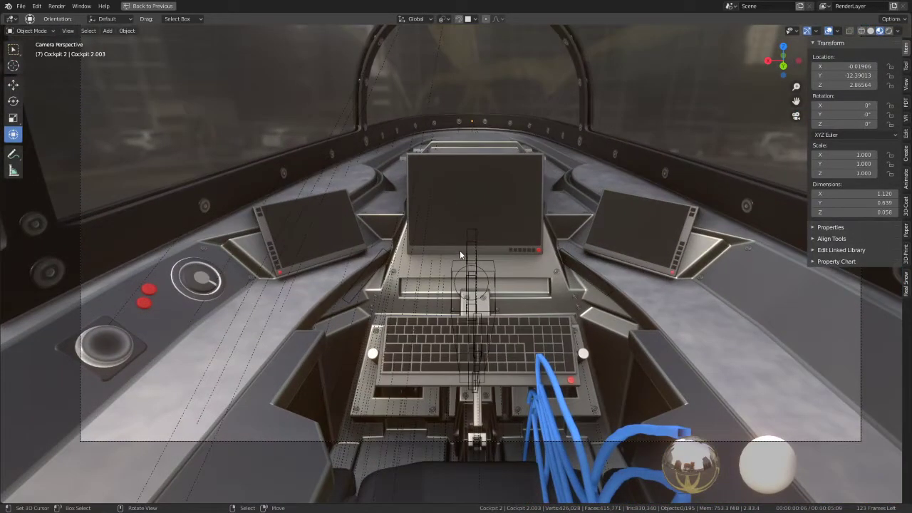
mouse_move(460, 236)
middle_mouse_down()
mouse_move(436, 245)
mouse_move(596, 250)
middle_mouse_up()
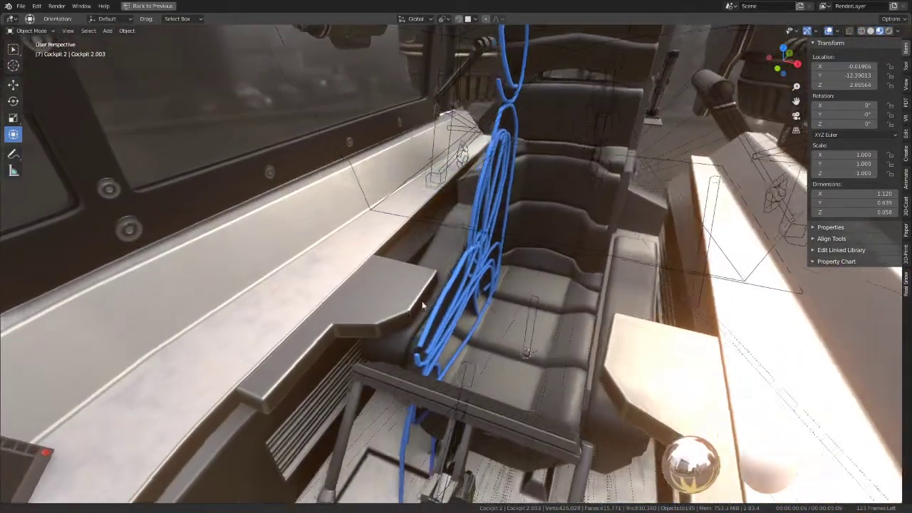
Select the right armrest's end face from top view and move it along X
key("Tab")
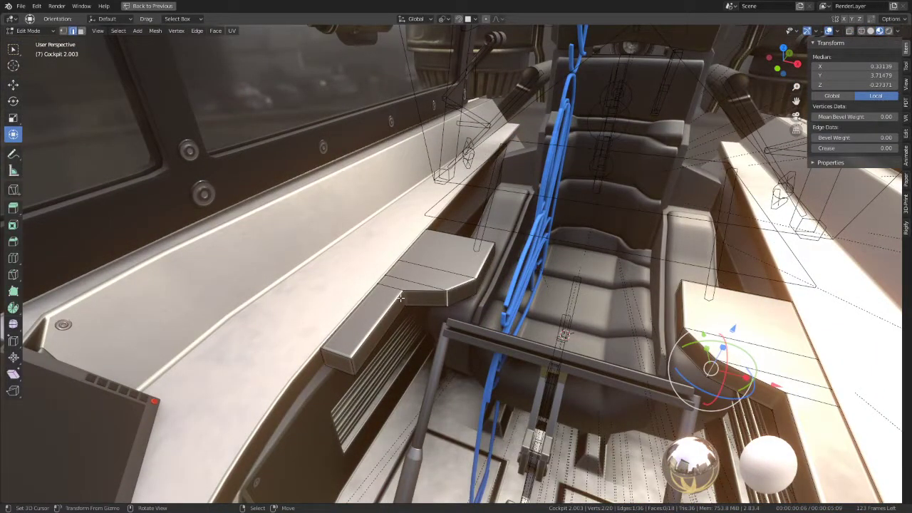
middle_click_drag(407, 294, 412, 342)
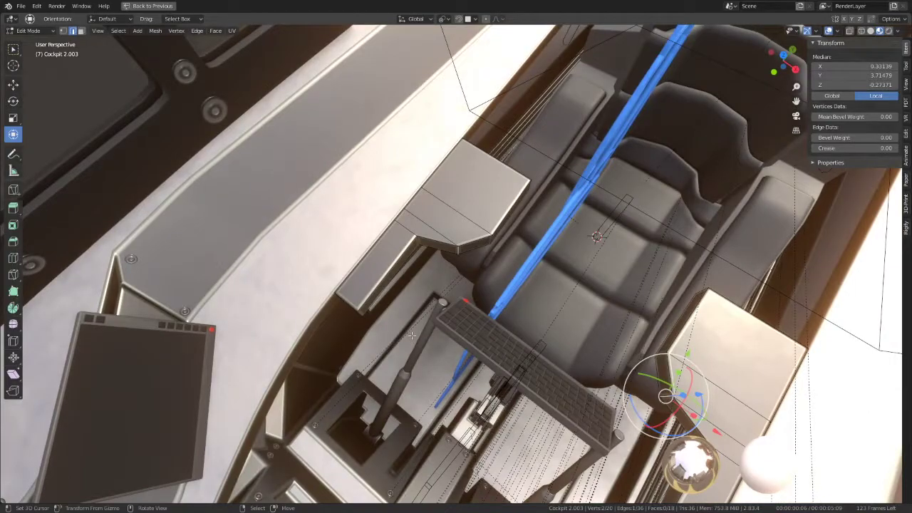
key("KP_7")
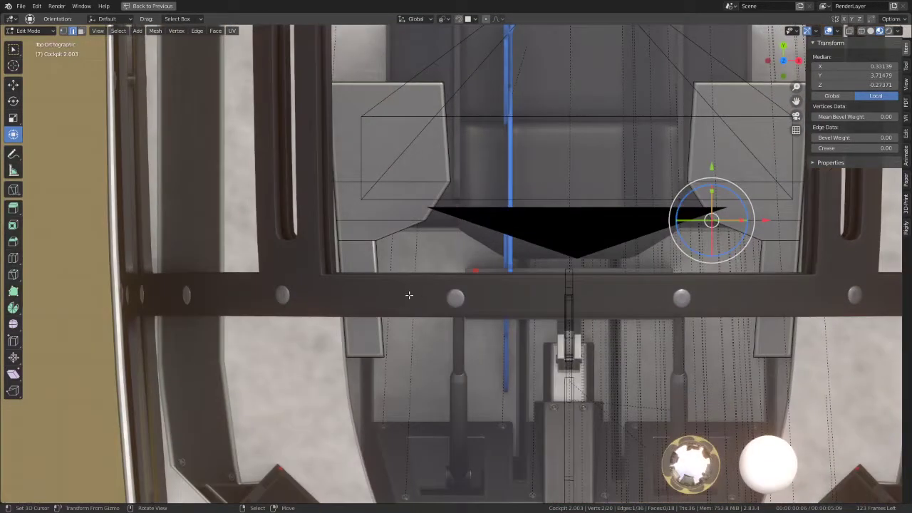
middle_click_drag(409, 295, 373, 247)
left_click(80, 31)
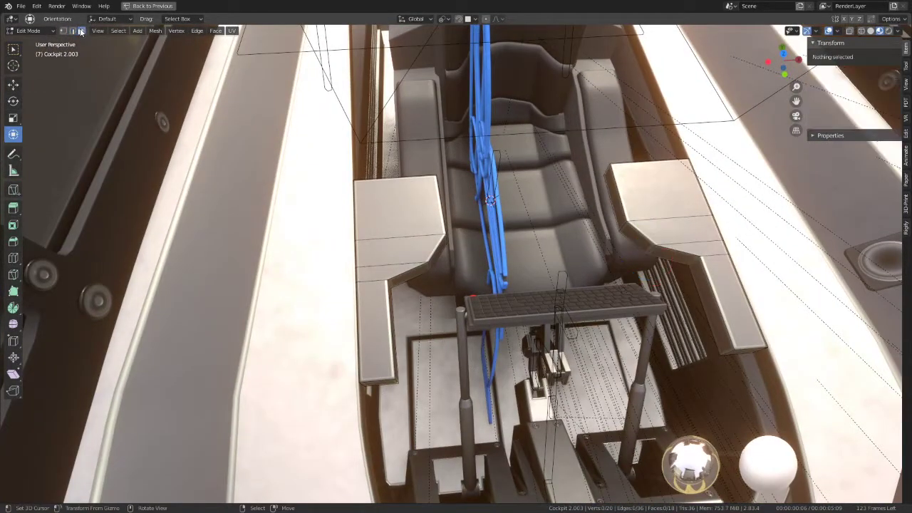
left_click(712, 314)
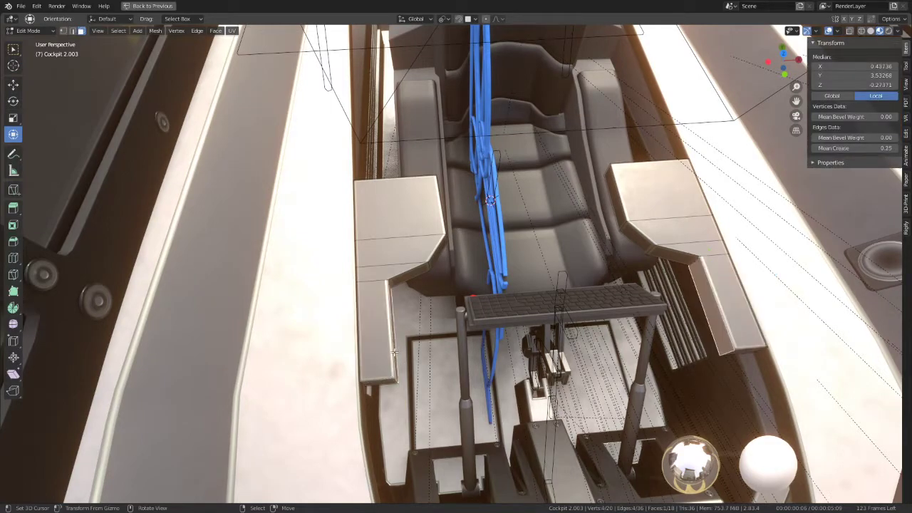
key("g")
key("x")
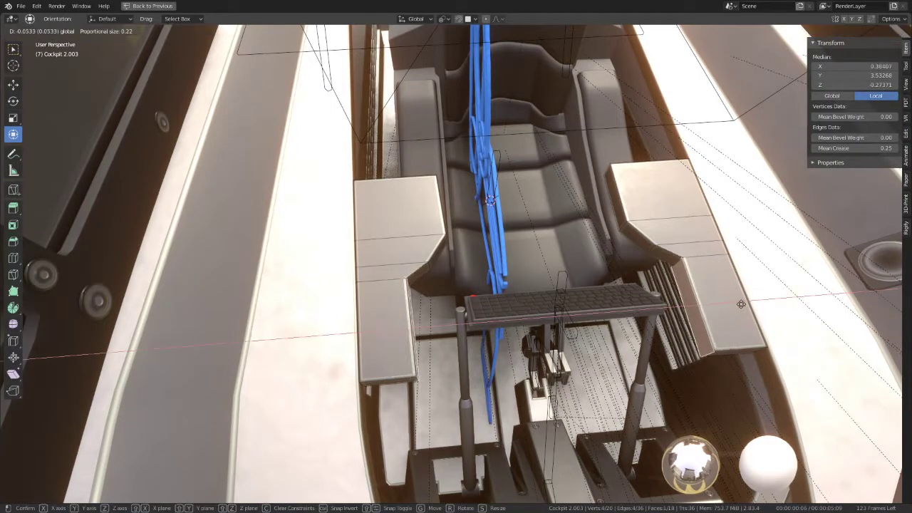
left_click(706, 314)
Move the selected right armrest face 0.10318 along X
middle_click_drag(706, 314, 560, 276)
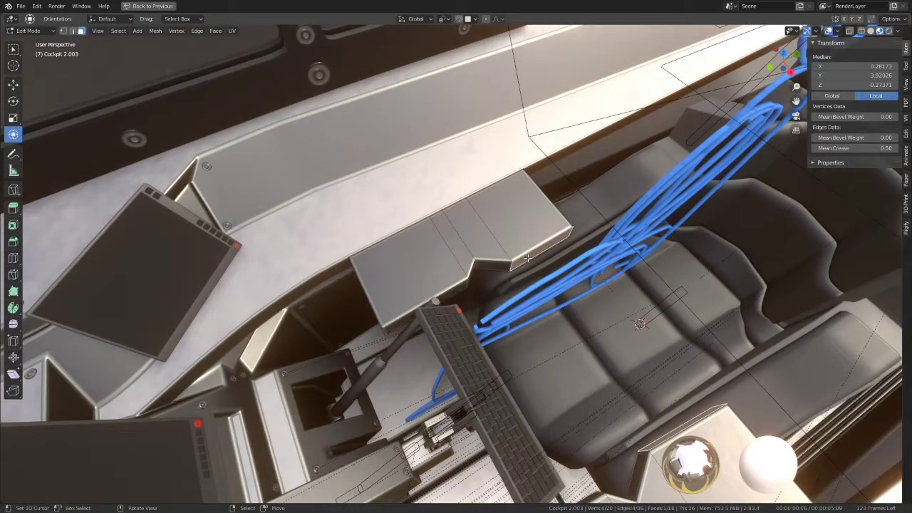
middle_click_drag(691, 426, 660, 412)
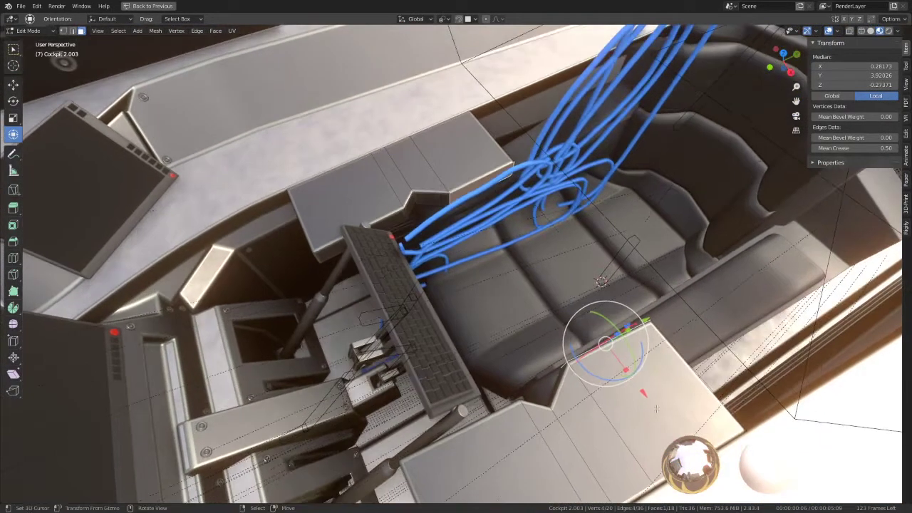
key("g")
key("x")
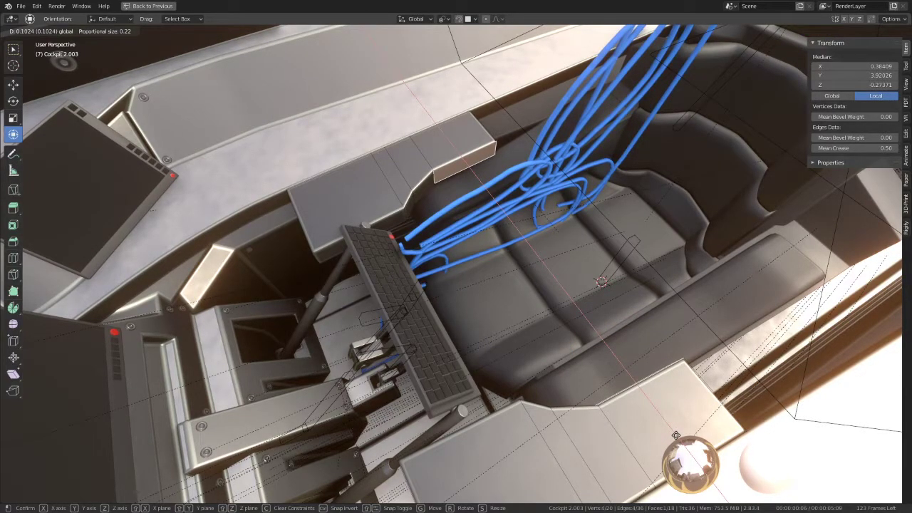
left_click(675, 435)
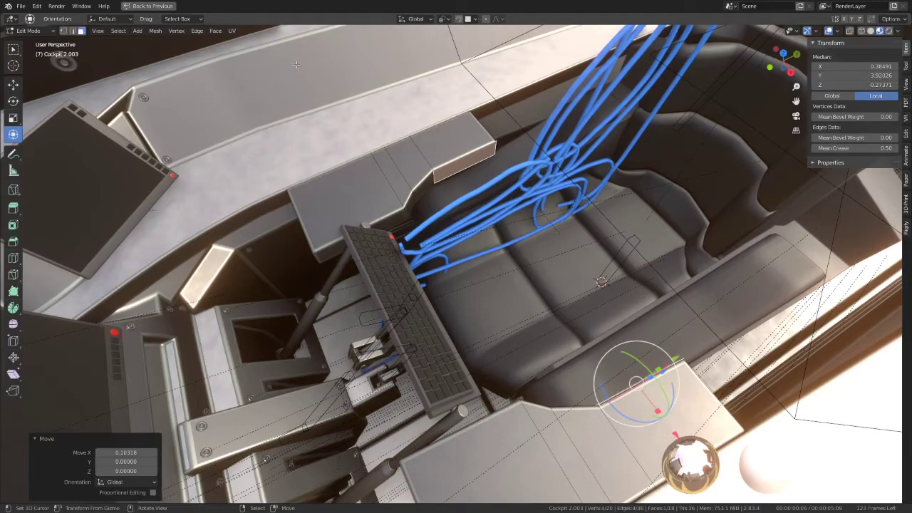
Slide the crease edge along the right armrest
middle_click_drag(101, 48, 429, 253)
middle_click_drag(506, 306, 521, 294)
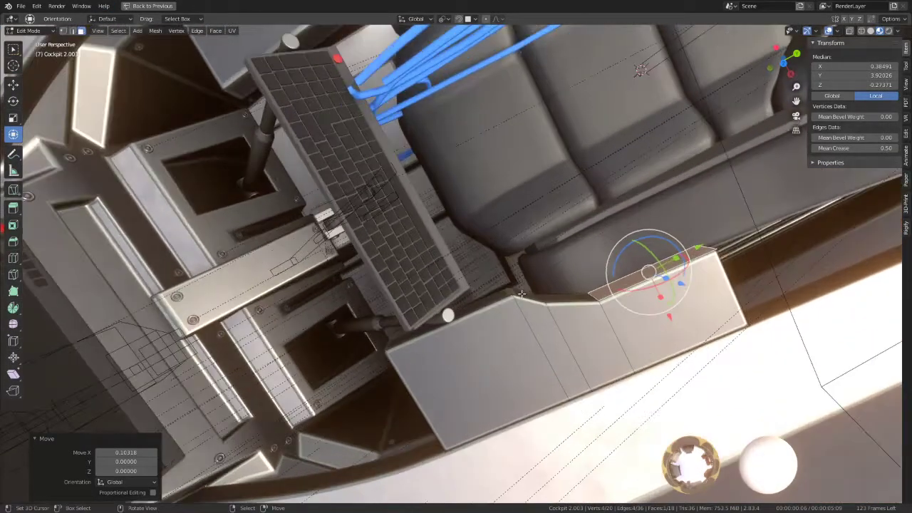
left_click(72, 31)
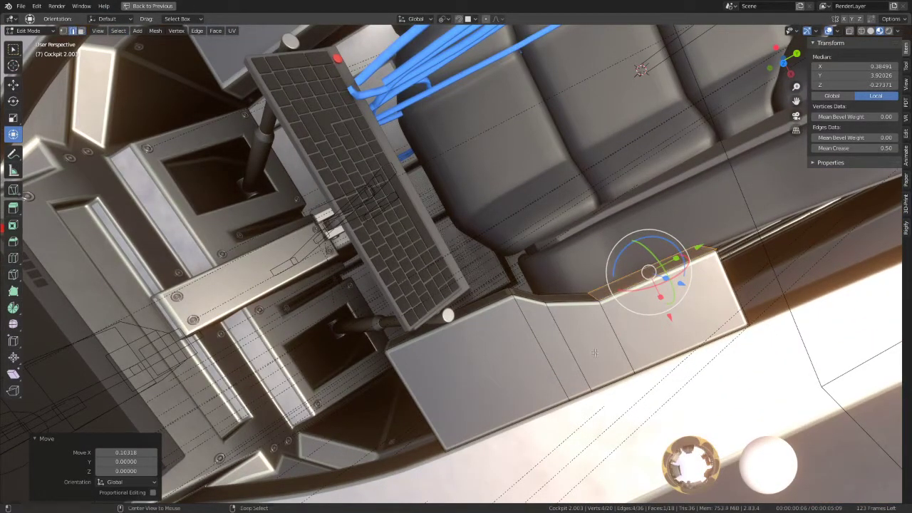
left_click(580, 347)
key("g")
key("g")
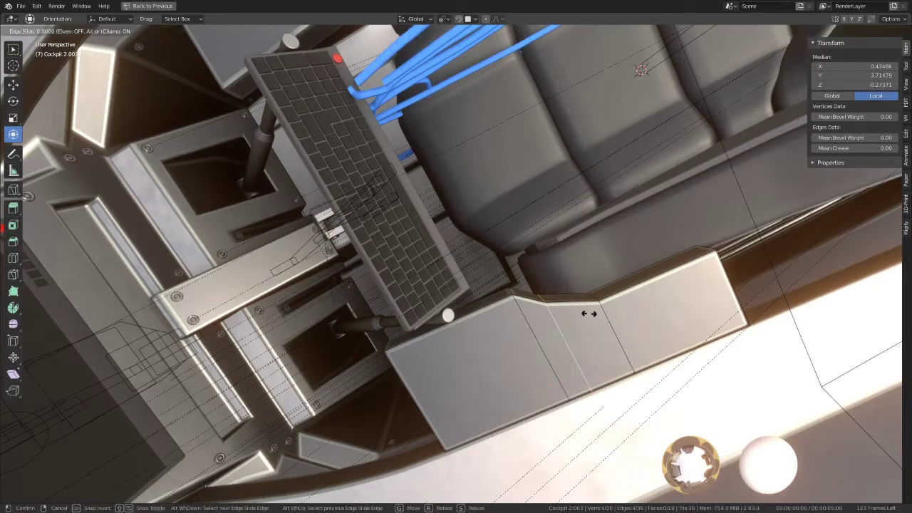
left_click(599, 316)
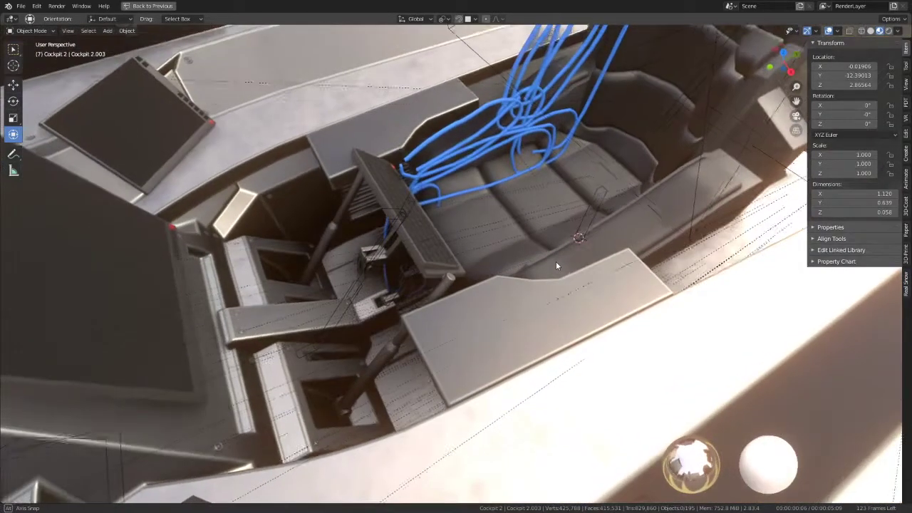
Select the armrest edge, cancel a trial Y move, and return to camera view
mouse_move(556, 262)
middle_mouse_down()
mouse_move(578, 241)
mouse_move(462, 266)
mouse_move(495, 259)
mouse_move(530, 273)
middle_mouse_up()
key("Tab")
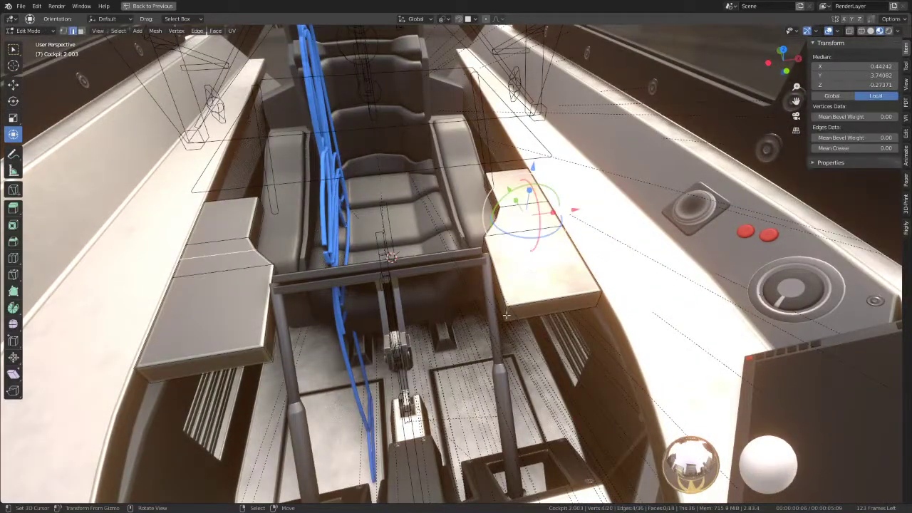
left_click(507, 315)
middle_click_drag(507, 315, 485, 307)
key("g")
key("y")
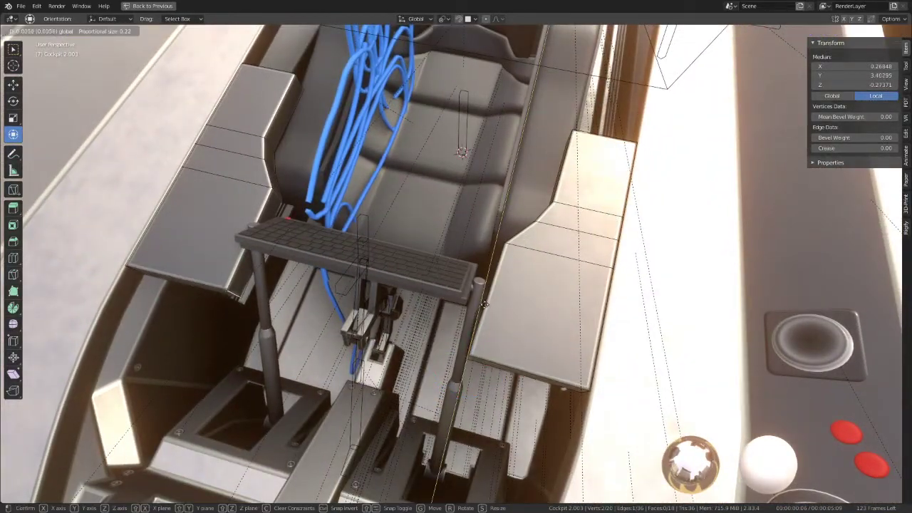
right_click(524, 258)
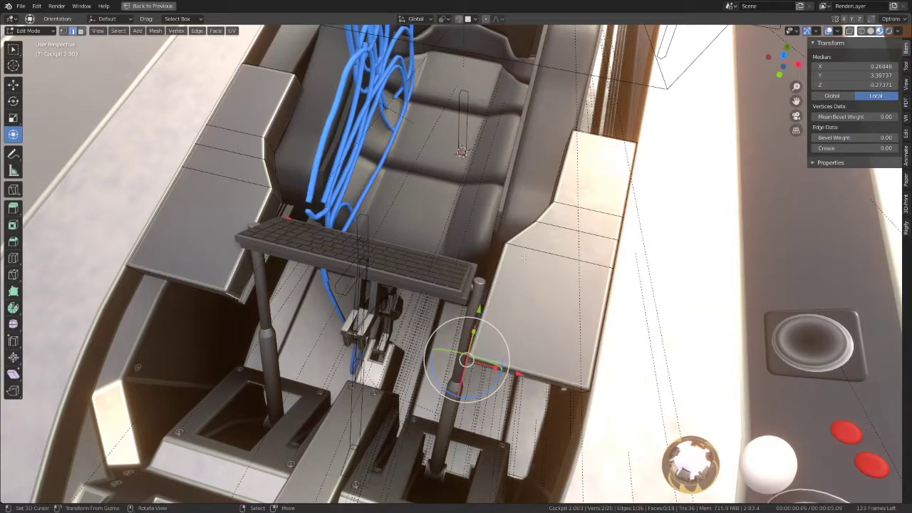
key("KP_0")
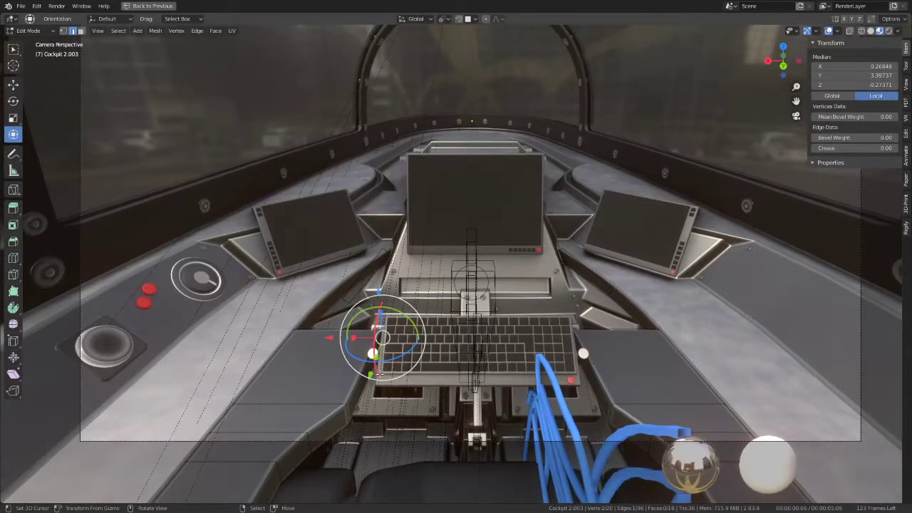
Cancel the Y move and slide the armrest edge along the panel instead
left_click_drag(370, 375, 357, 397)
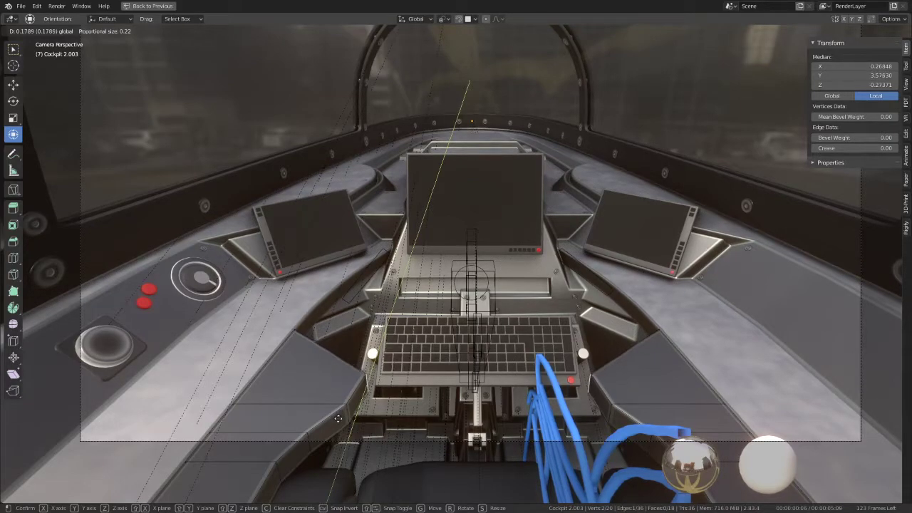
right_click(337, 423)
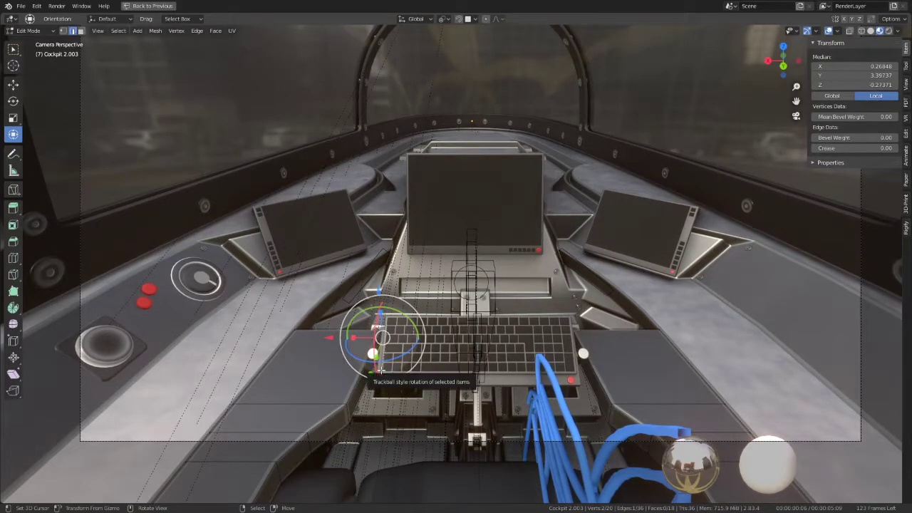
key("g")
key("g")
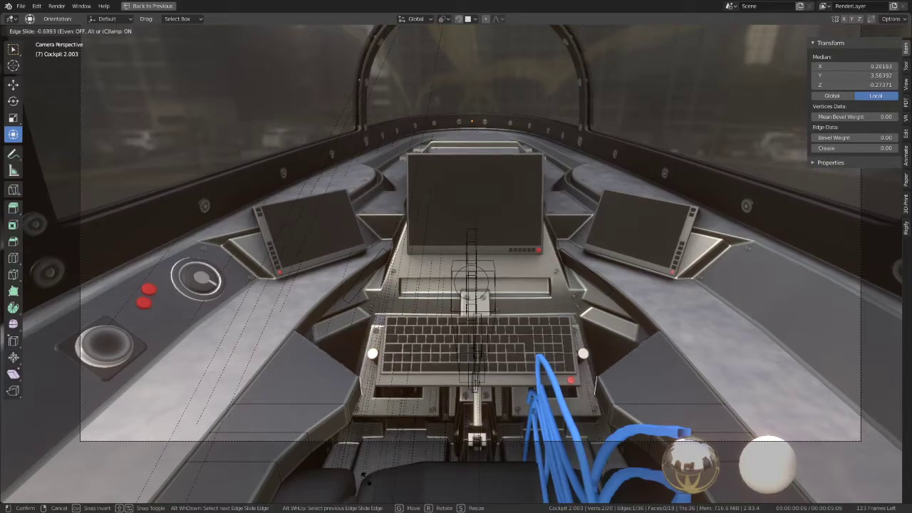
left_click(365, 478)
Shift the edge along Y with proportional editing, stretching the panel about 0.23 toward the keyboard
key("Tab")
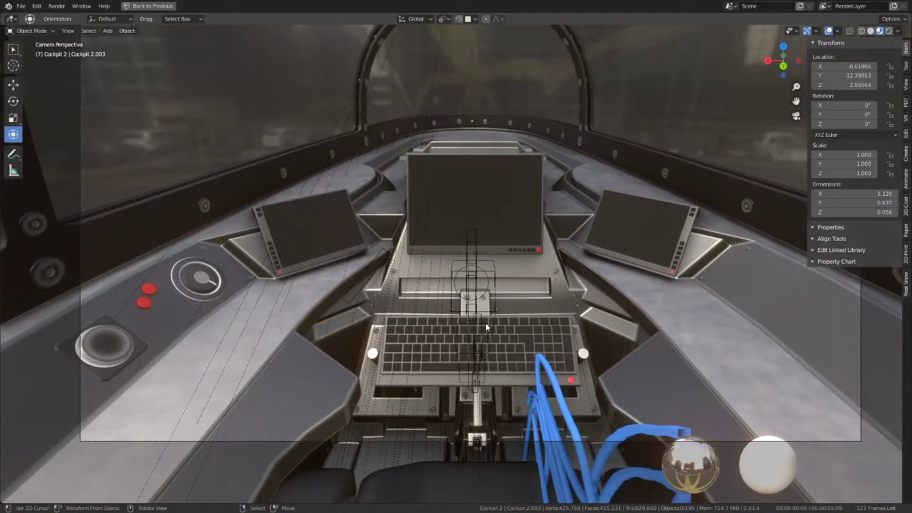
key("Tab")
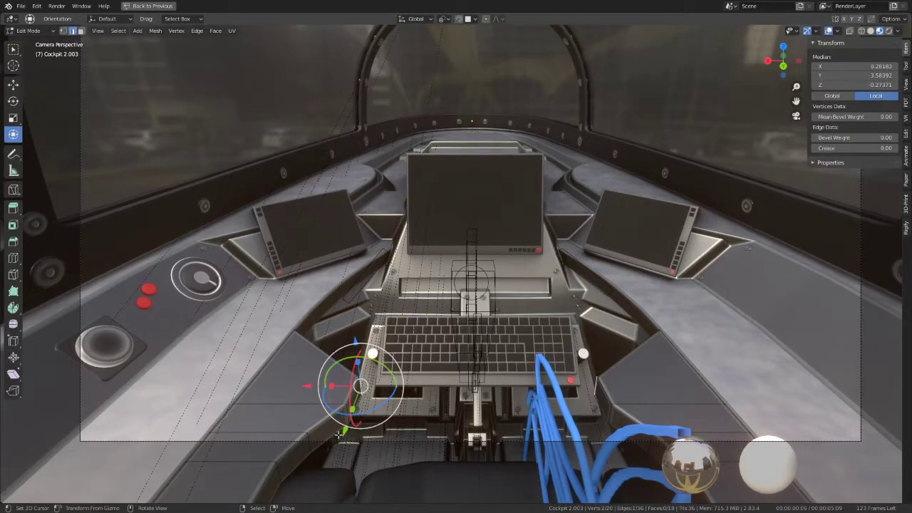
key("g")
key("y")
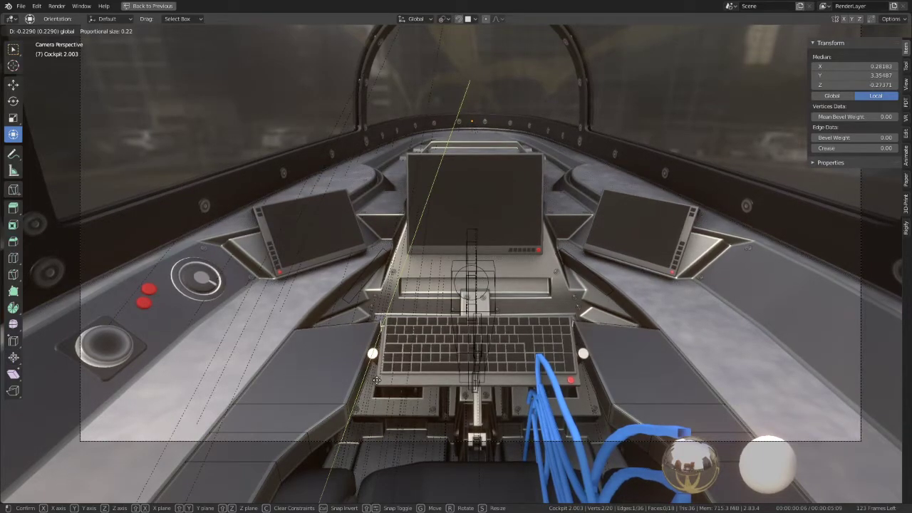
left_click(378, 378)
Select a strip of faces on Cockpit 2's left armrest panel and shift it slightly along Z
key("Tab")
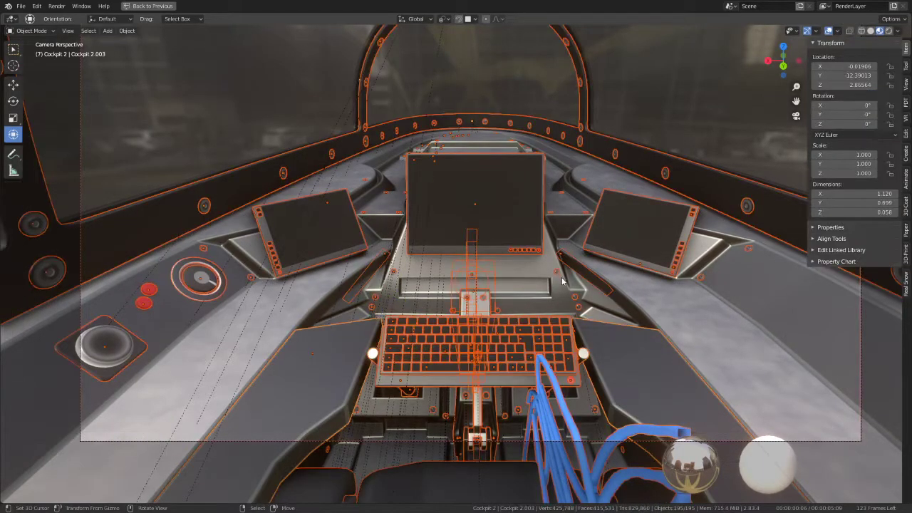
mouse_move(377, 377)
middle_mouse_down()
mouse_move(521, 314)
mouse_move(382, 293)
mouse_move(539, 235)
mouse_move(572, 240)
mouse_move(464, 316)
mouse_move(597, 212)
mouse_move(581, 215)
mouse_move(585, 198)
mouse_move(516, 196)
middle_mouse_up()
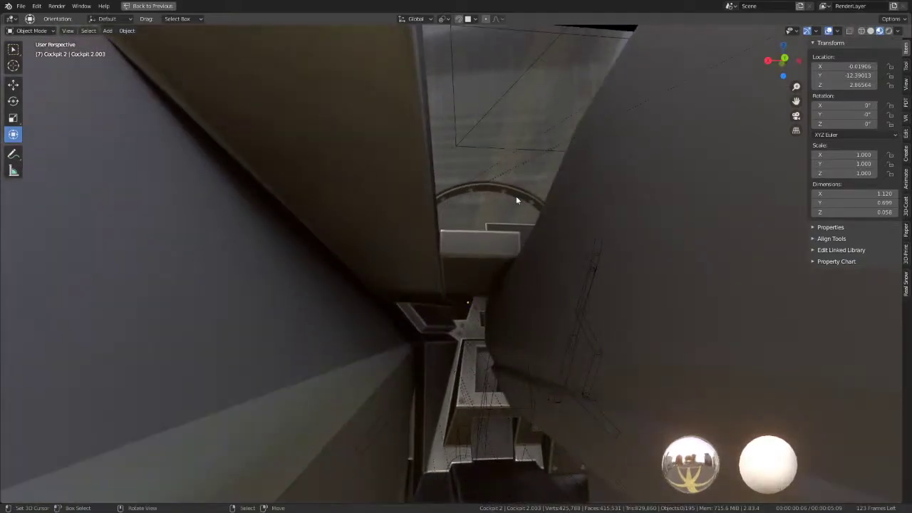
left_click(459, 231)
key("Tab")
left_click(489, 268)
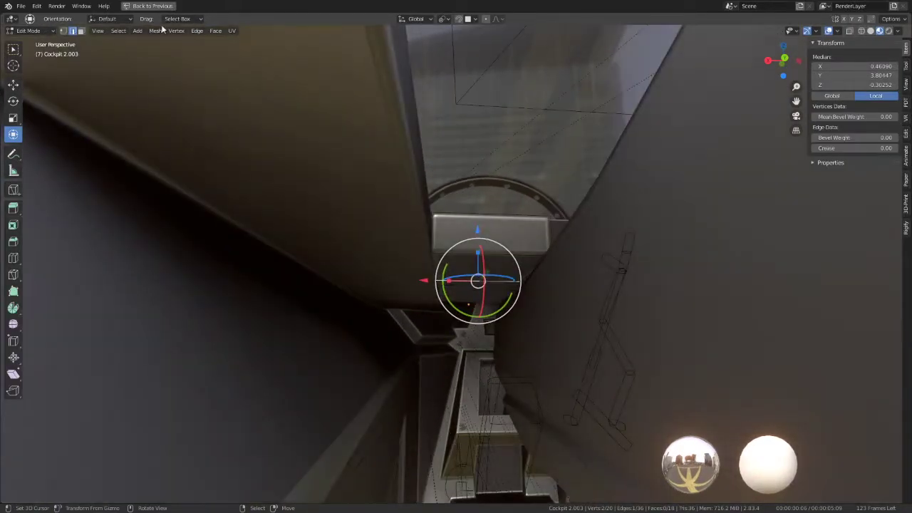
left_click(81, 31)
left_click(492, 296)
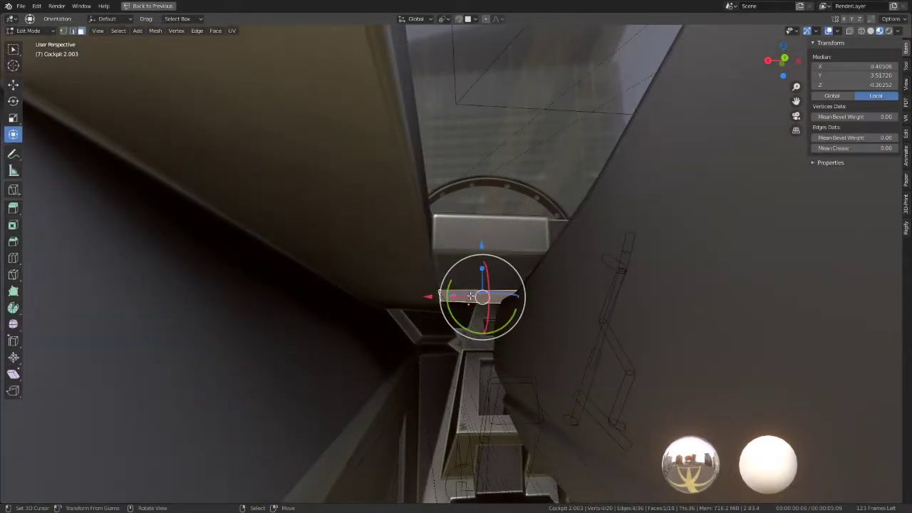
mouse_move(492, 296)
middle_mouse_down()
mouse_move(523, 242)
mouse_move(538, 171)
mouse_move(458, 268)
middle_mouse_up()
left_click(542, 159, "ctrl")
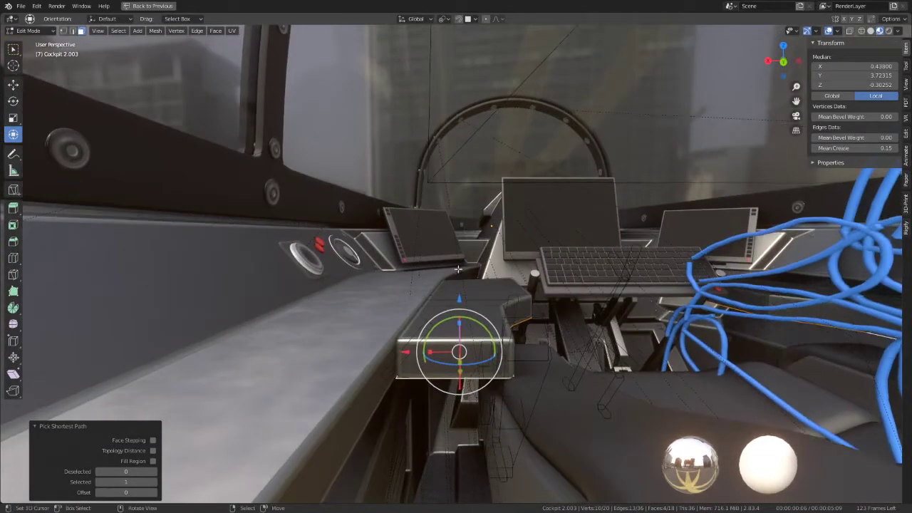
left_click_drag(458, 294, 463, 243)
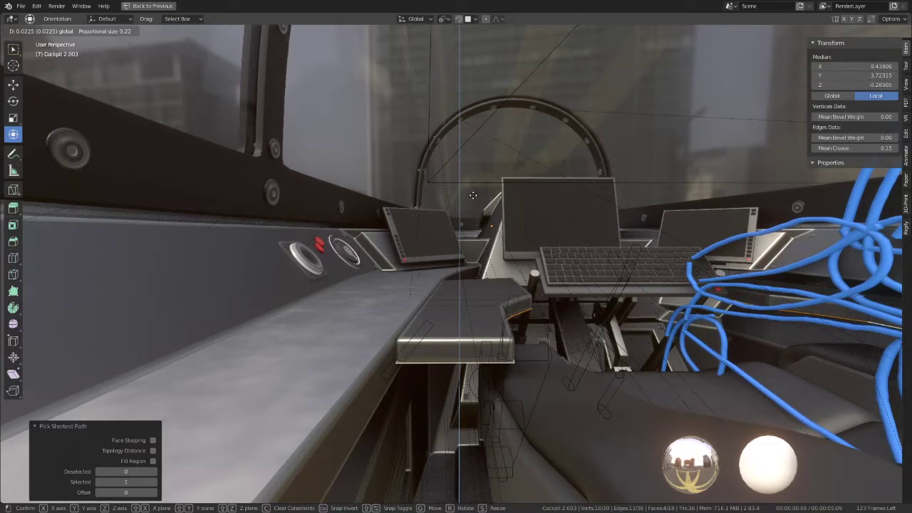
left_click(481, 181)
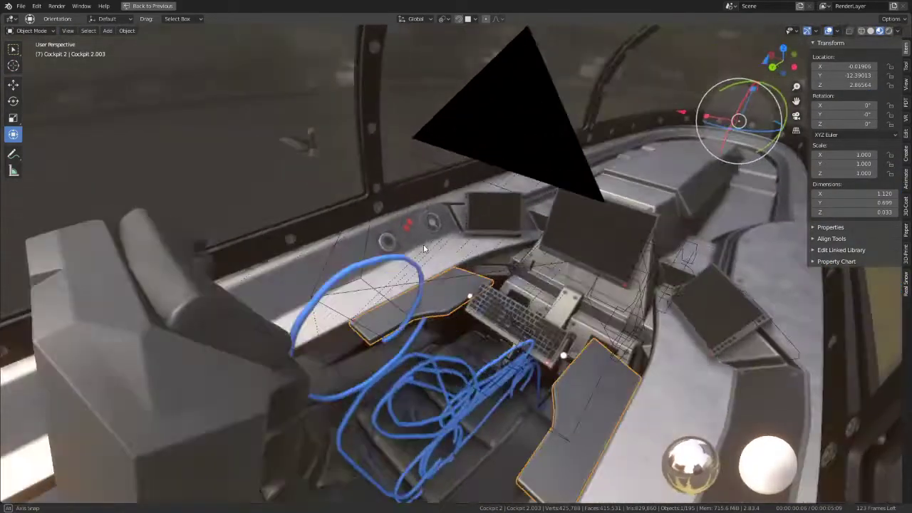
Select the left armrest panel and enter Edit Mode on it
mouse_move(423, 244)
middle_mouse_down()
mouse_move(337, 264)
mouse_move(249, 240)
middle_mouse_up()
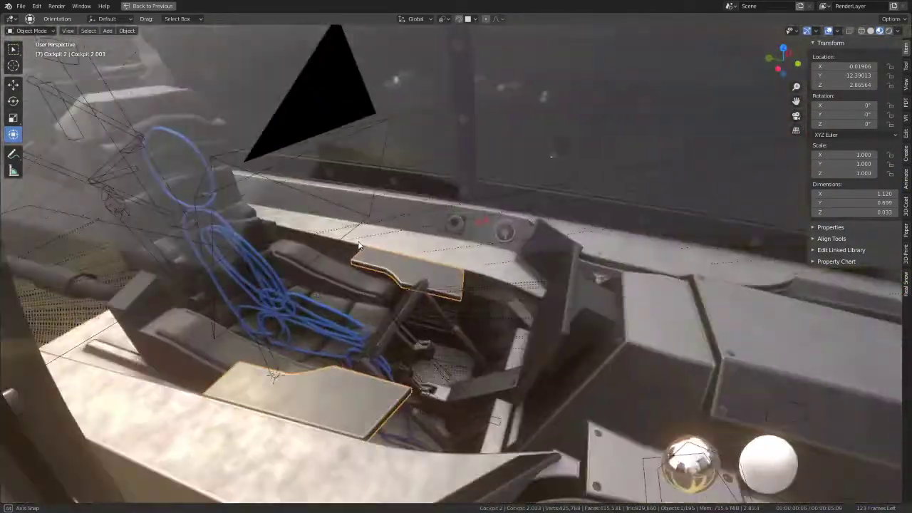
scroll(386, 264, "down", 5)
middle_click_drag(386, 264, 476, 256)
scroll(551, 261, "up", 5)
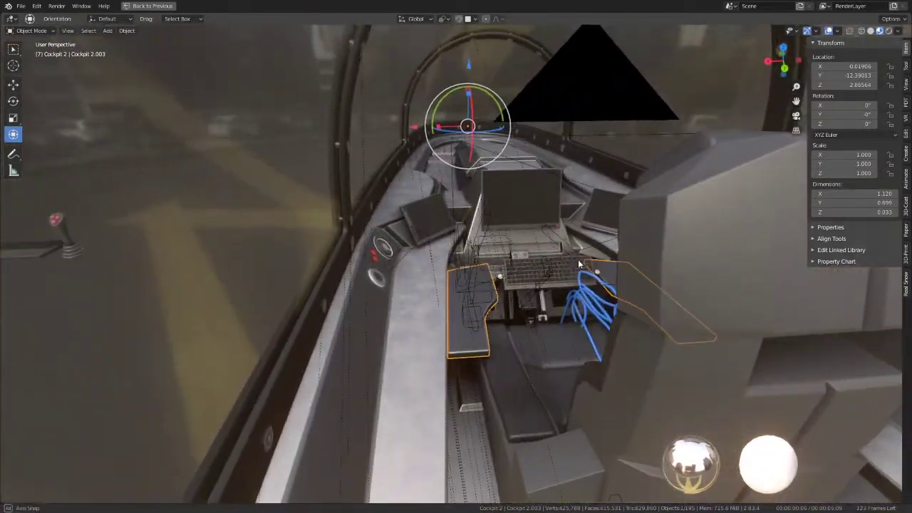
mouse_move(552, 261)
middle_mouse_down()
mouse_move(520, 313)
mouse_move(442, 290)
middle_mouse_up()
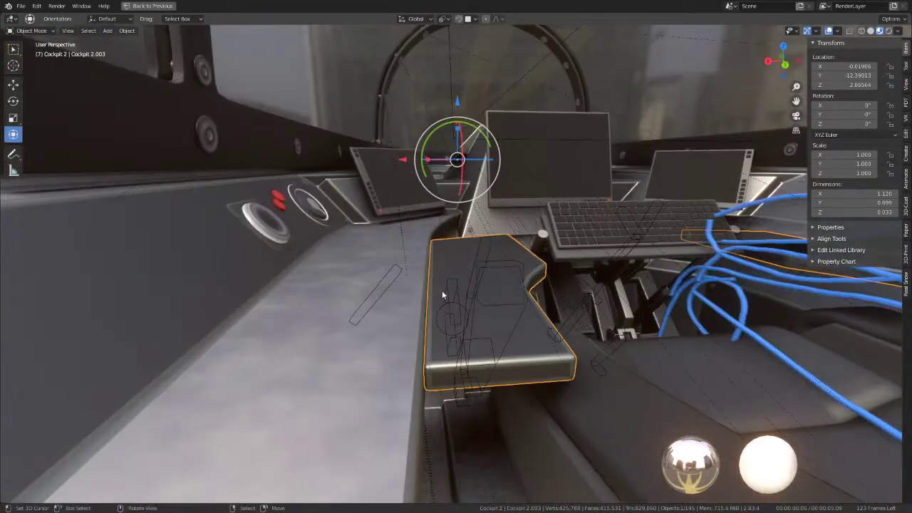
left_click(447, 279)
key("ctrl+Tab")
left_click(451, 258)
key("Tab")
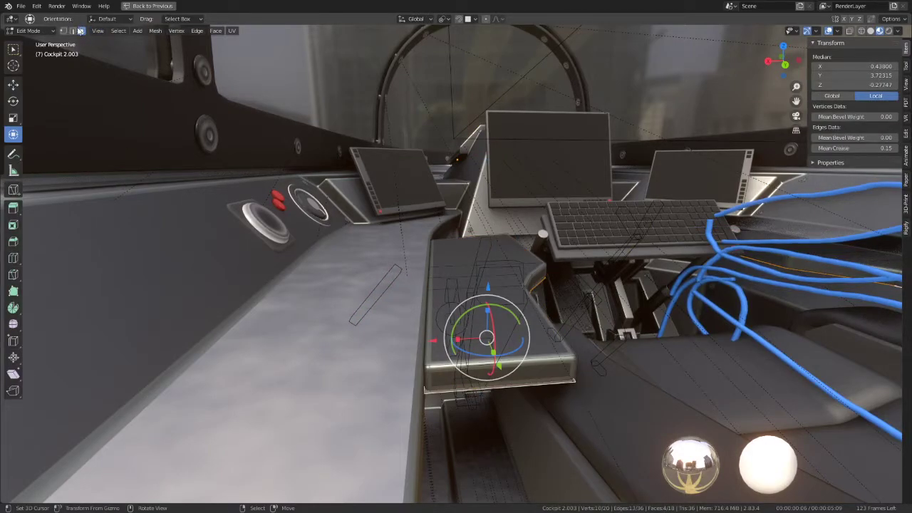
Snap the 3D cursor to the panel's hinge-edge vertices, then return to Object Mode
left_click(423, 367)
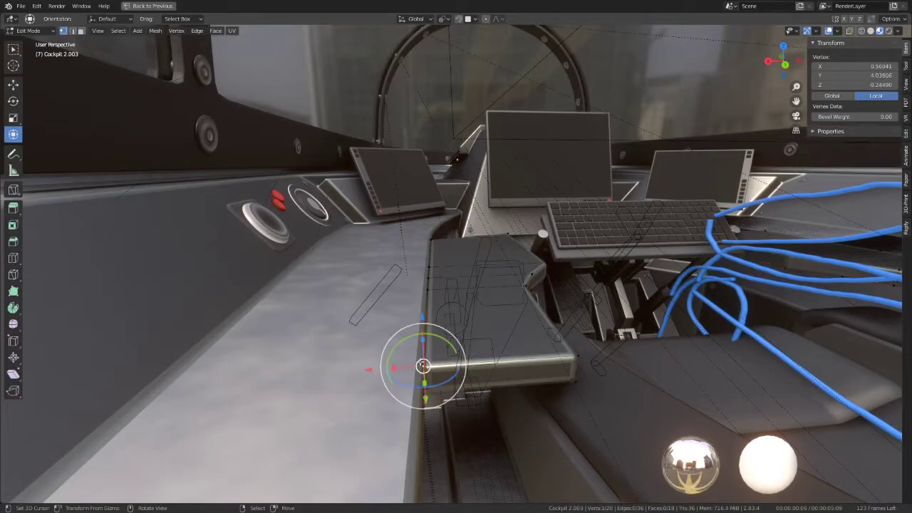
left_click(445, 242, "ctrl")
key("shift+s")
left_click(586, 250)
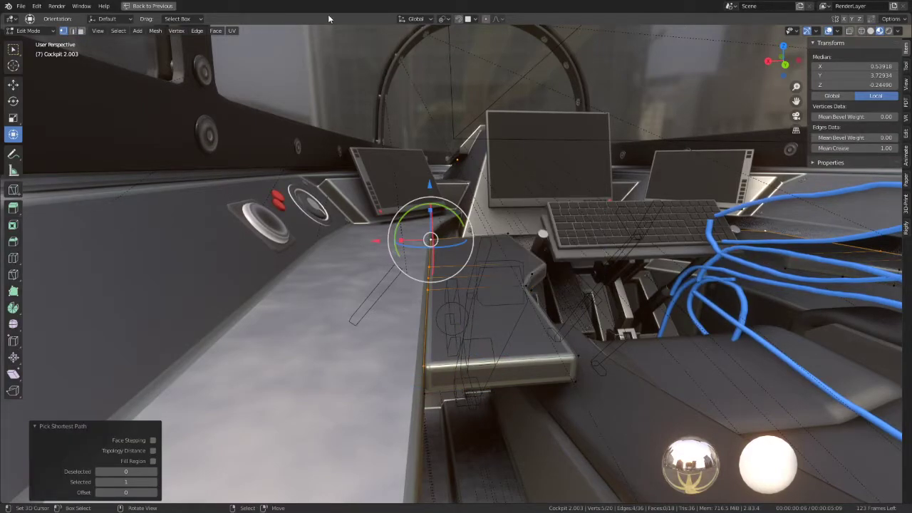
key("shift+s")
left_click(607, 273)
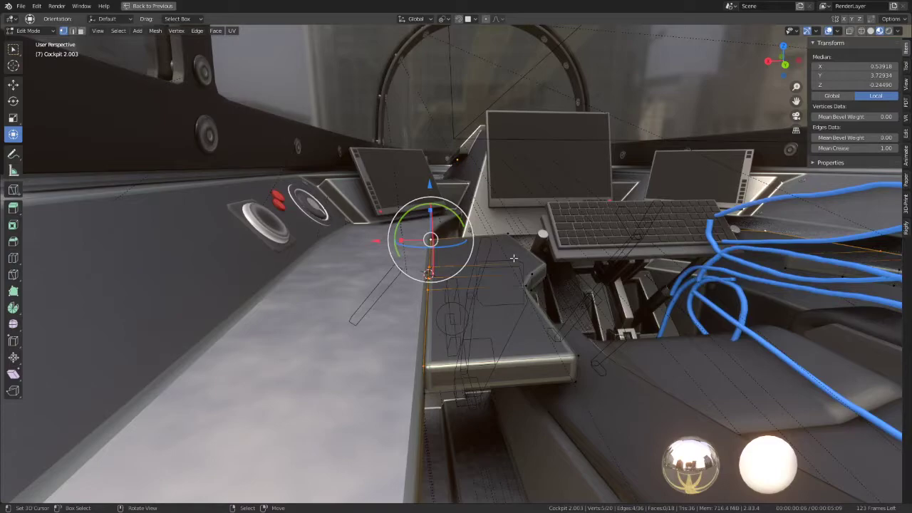
key("Tab")
Set the pivot point to 3D Cursor and test-swing the panel around its hinge, cancelling
left_click(443, 20)
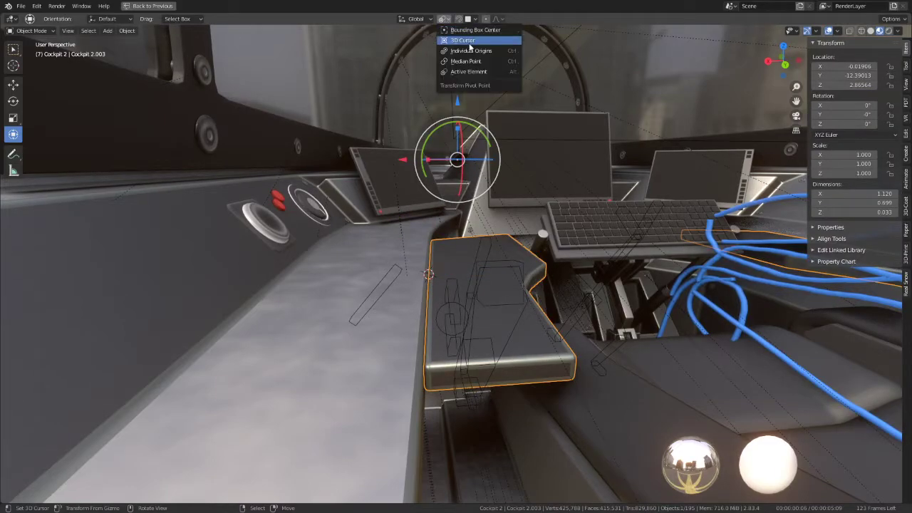
left_click(470, 41)
middle_click_drag(470, 42, 443, 271)
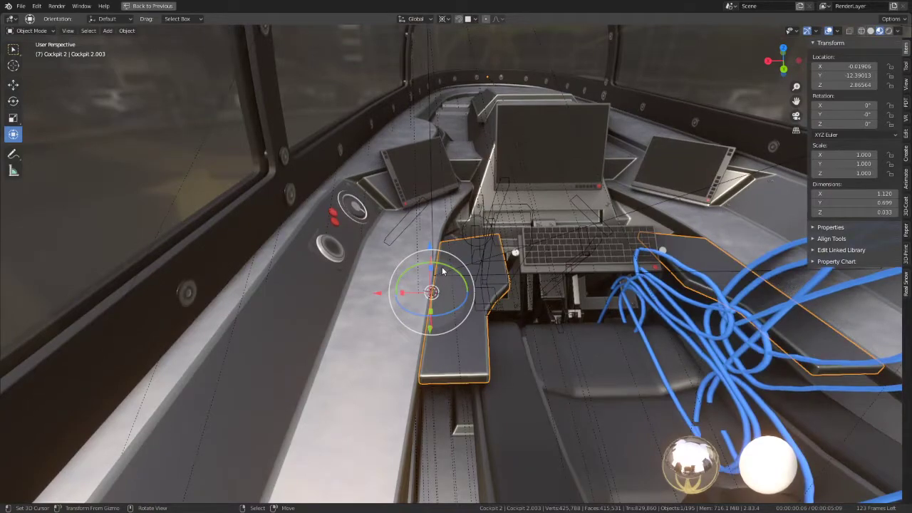
left_click_drag(441, 271, 427, 254)
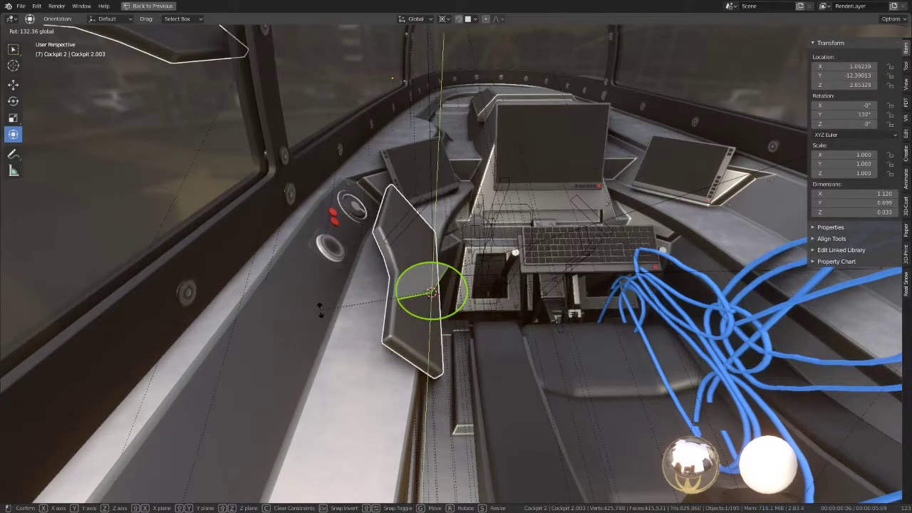
left_click_drag(429, 254, 606, 285)
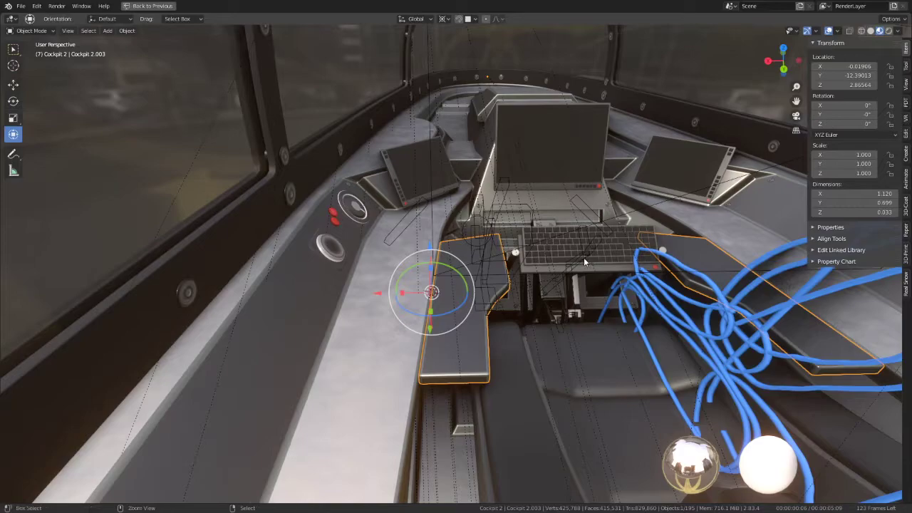
Check the Mirror modifier settings and rotate the panel open, then back to its original angle
key("ctrl+space")
left_click(716, 218)
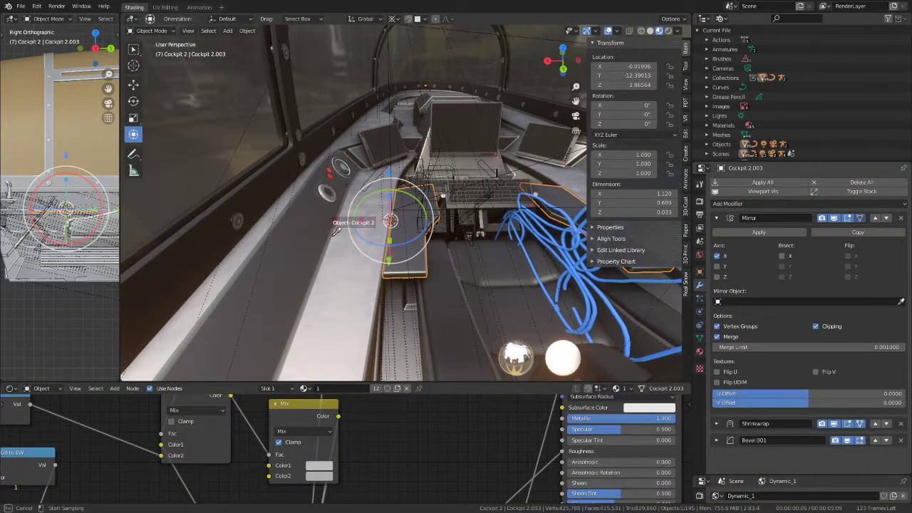
key("ctrl+space")
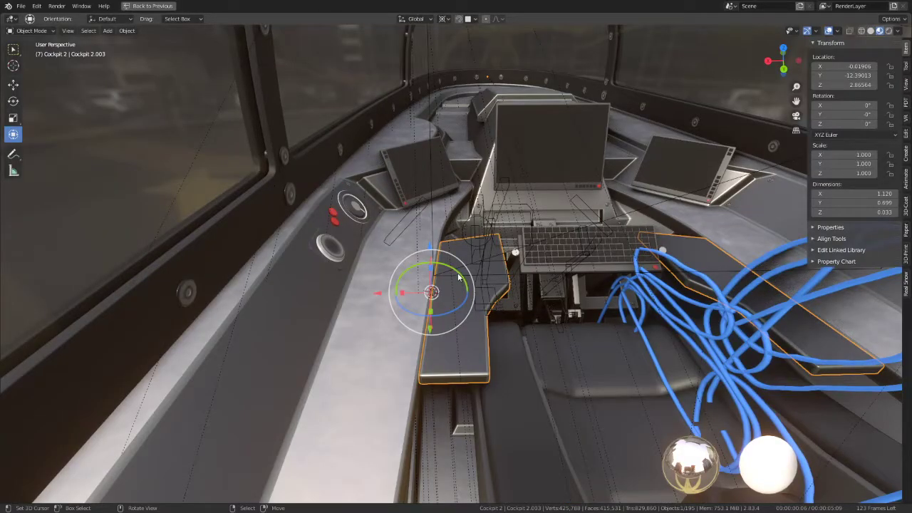
mouse_move(458, 273)
left_mouse_down()
mouse_move(388, 303)
mouse_move(401, 326)
left_mouse_up()
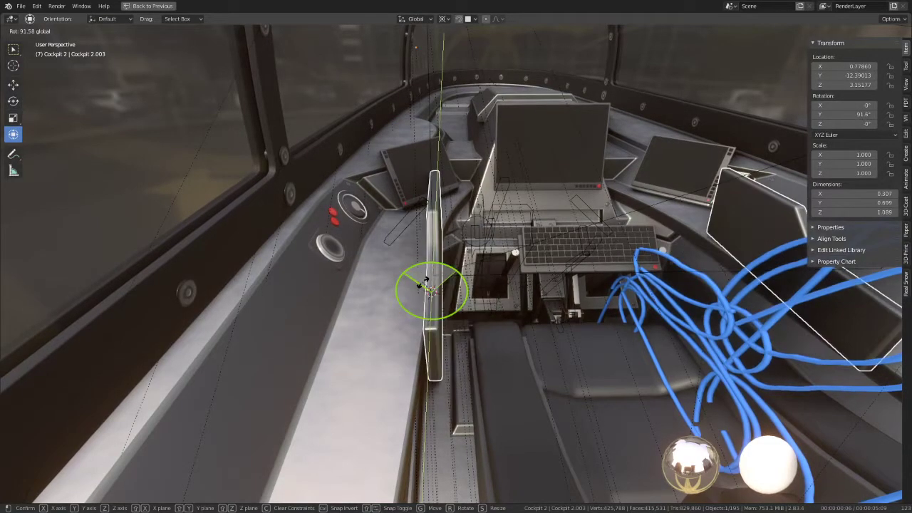
left_click_drag(401, 326, 419, 286)
mouse_move(419, 286)
middle_mouse_down()
mouse_move(450, 283)
mouse_move(440, 267)
middle_mouse_up()
Set Transform Orientation to Normal and test-rotate the panel, cancelling to keep its angle
left_click(419, 18)
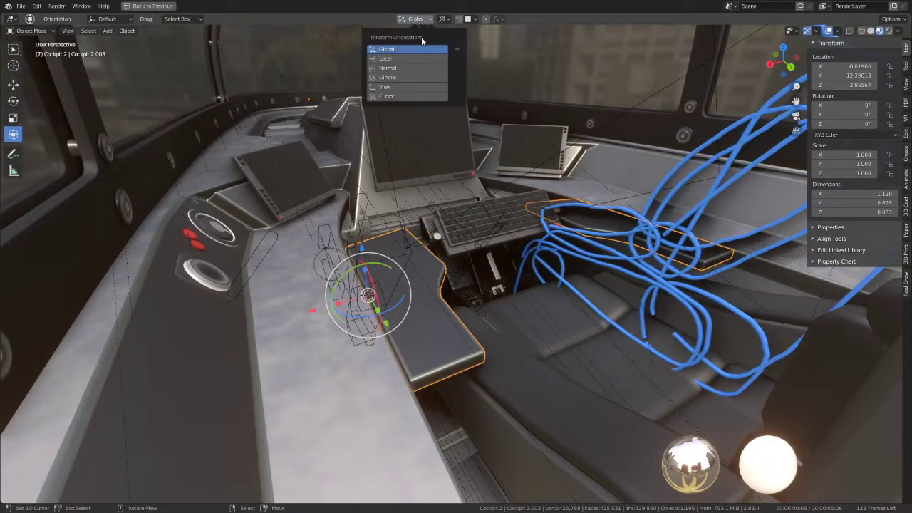
left_click(421, 67)
middle_click_drag(426, 82, 343, 242)
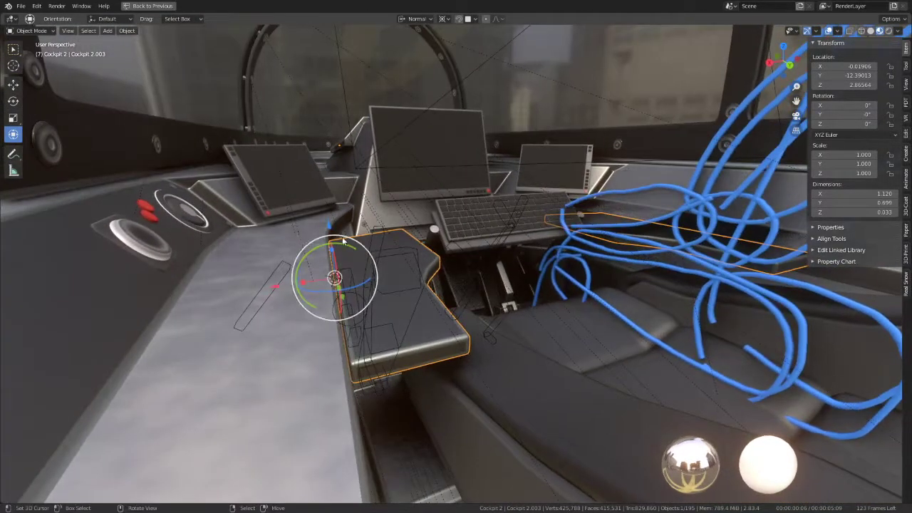
mouse_move(346, 249)
left_mouse_down()
mouse_move(299, 294)
mouse_move(312, 347)
left_mouse_up()
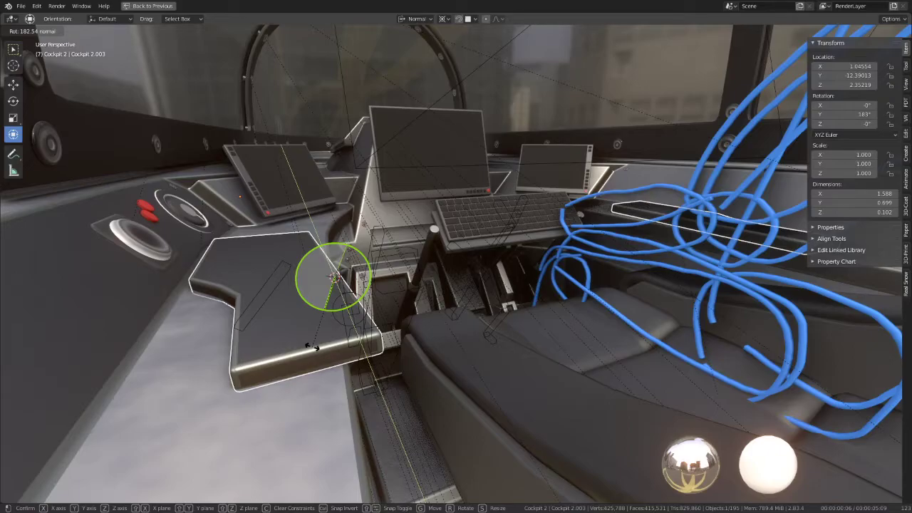
right_click(312, 347)
Enter Edit Mode on the panel and Alt-select the edge loop across its bend
mouse_move(332, 326)
middle_mouse_down()
mouse_move(501, 203)
mouse_move(443, 281)
mouse_move(449, 292)
mouse_move(410, 253)
middle_mouse_up()
key("Tab")
left_click(410, 253, "alt")
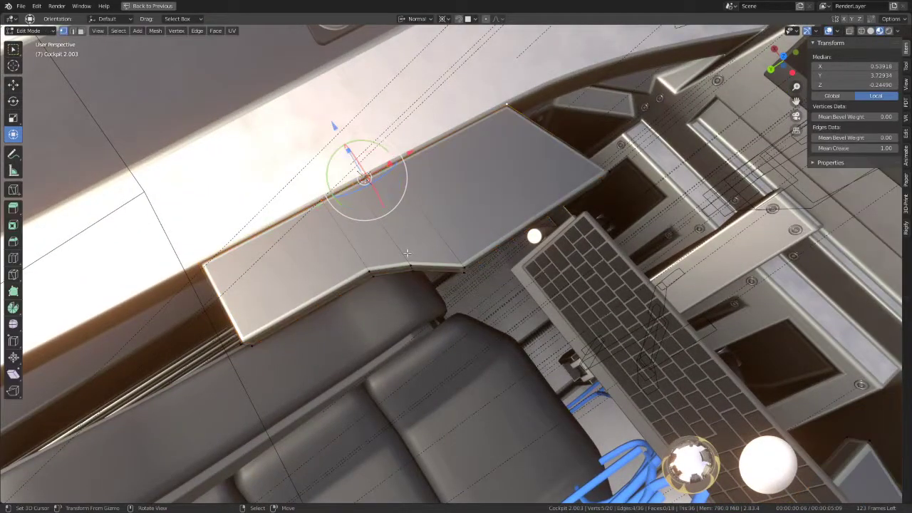
left_click(405, 252, "alt")
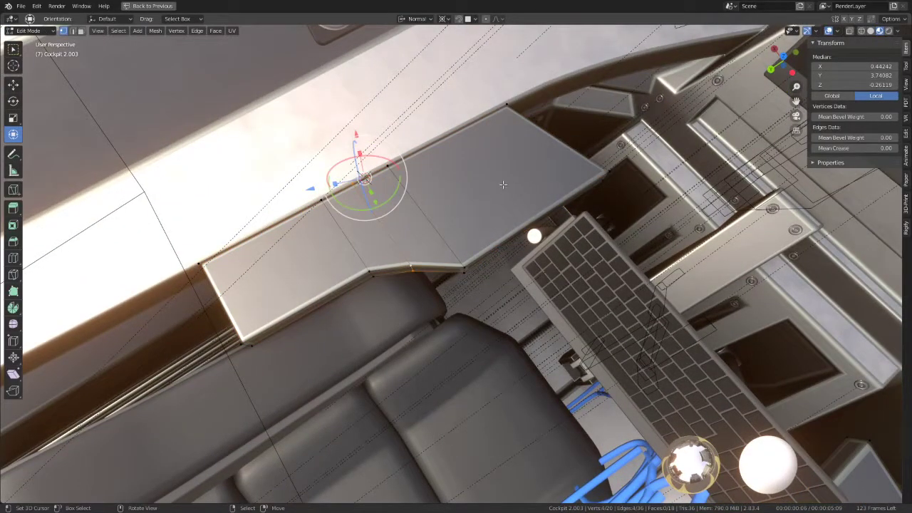
Bevel the panel's bend edge loops at widths 0.031 and 0.015
key("ctrl+e")
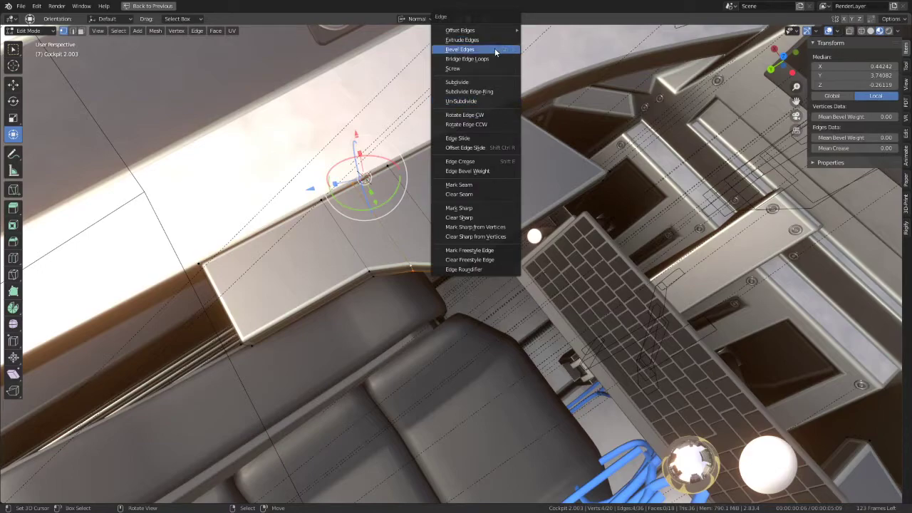
left_click(494, 49)
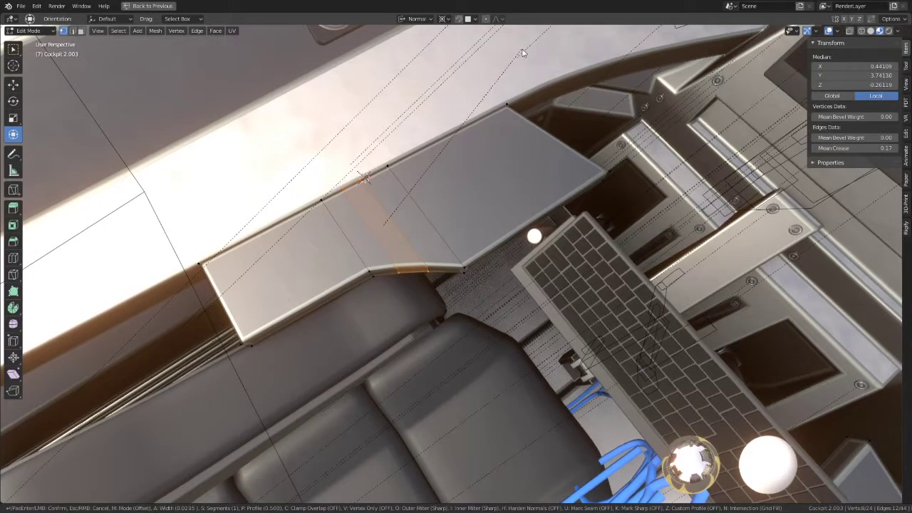
left_click(529, 53)
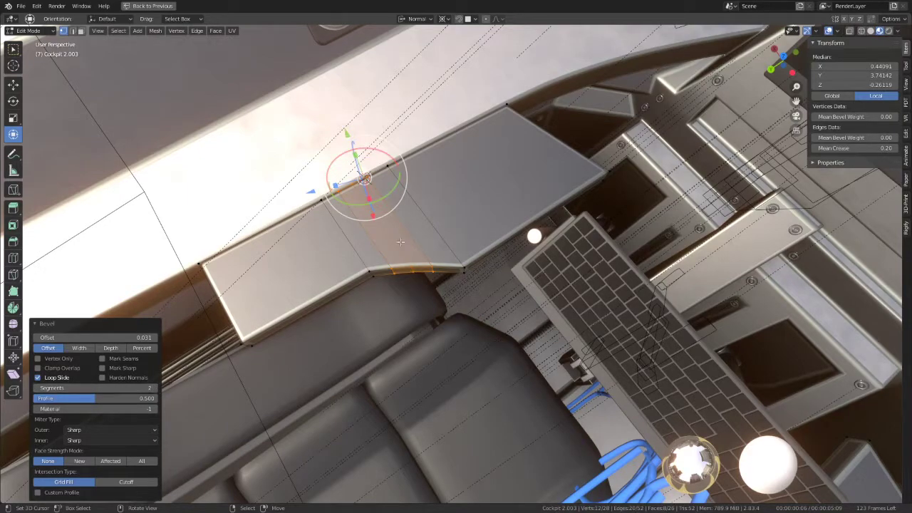
left_click(351, 238, "alt")
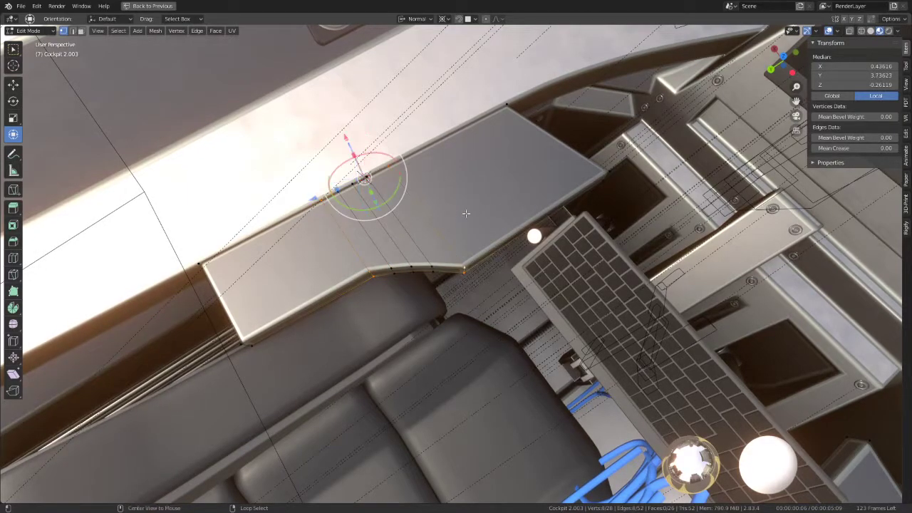
key("ctrl+e")
left_click(518, 192)
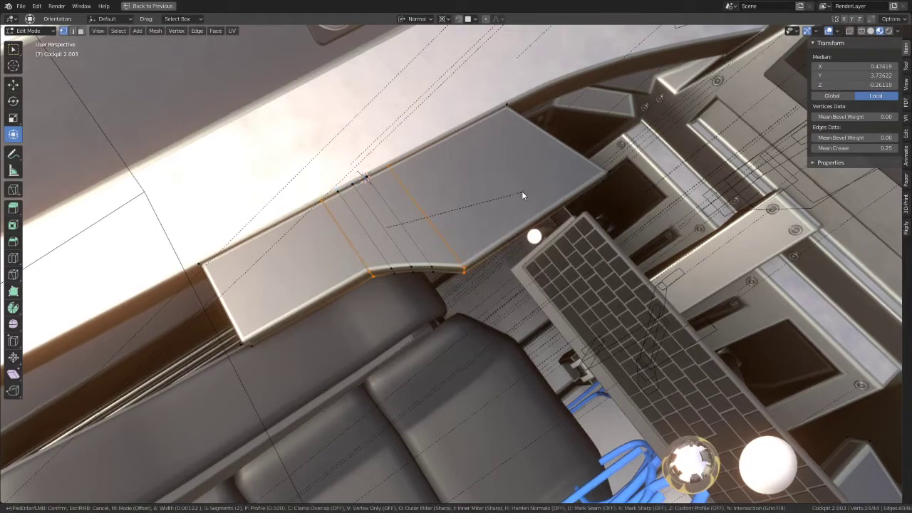
left_click(591, 184)
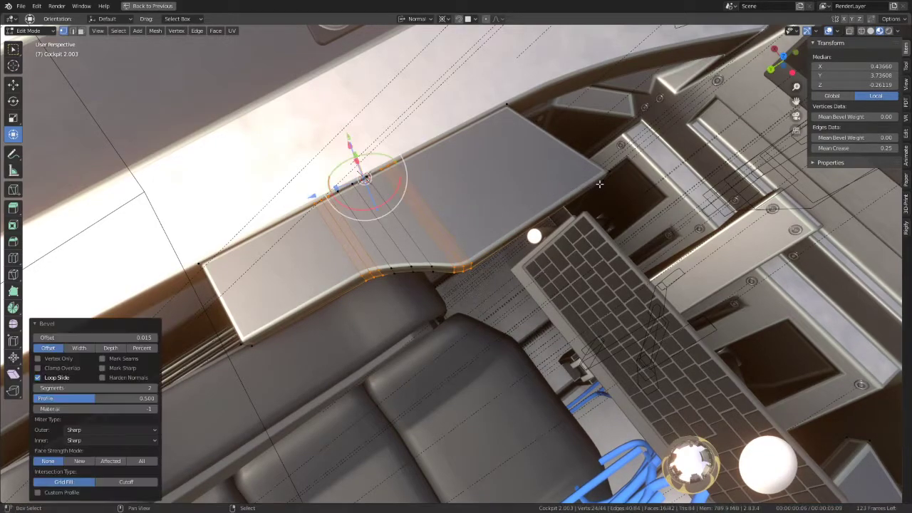
Bevel the panel's front corner edge to 0.174 with extra segments for a smooth rounded corner
mouse_move(563, 189)
middle_mouse_down()
mouse_move(576, 176)
mouse_move(535, 187)
mouse_move(466, 168)
mouse_move(583, 400)
middle_mouse_up()
left_click(509, 186)
key("ctrl+e")
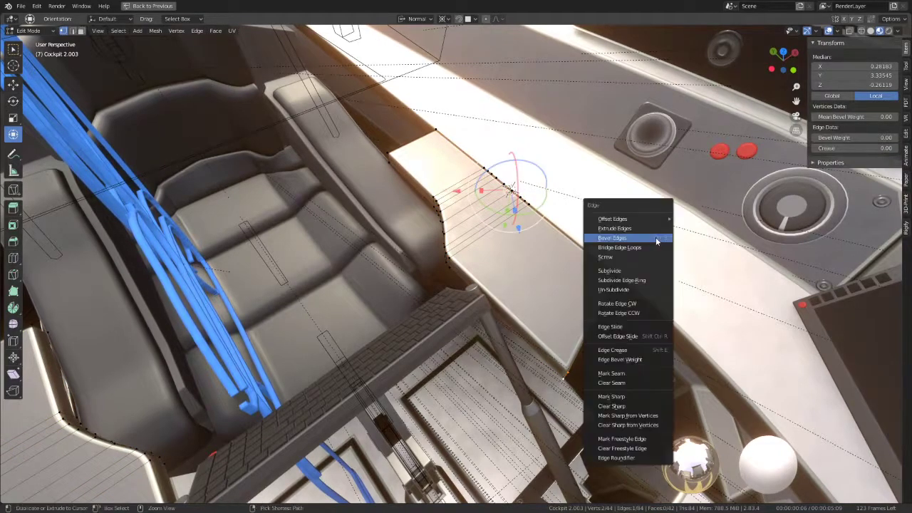
left_click(656, 238)
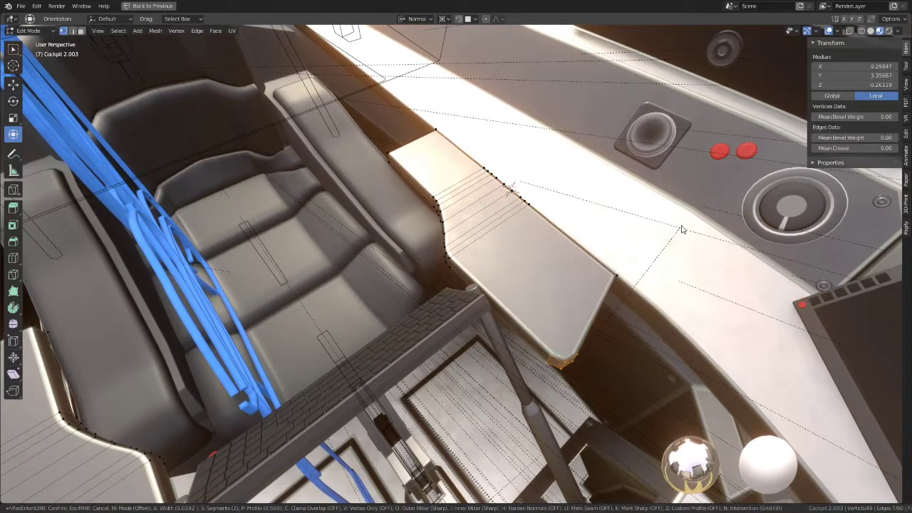
left_click(752, 187)
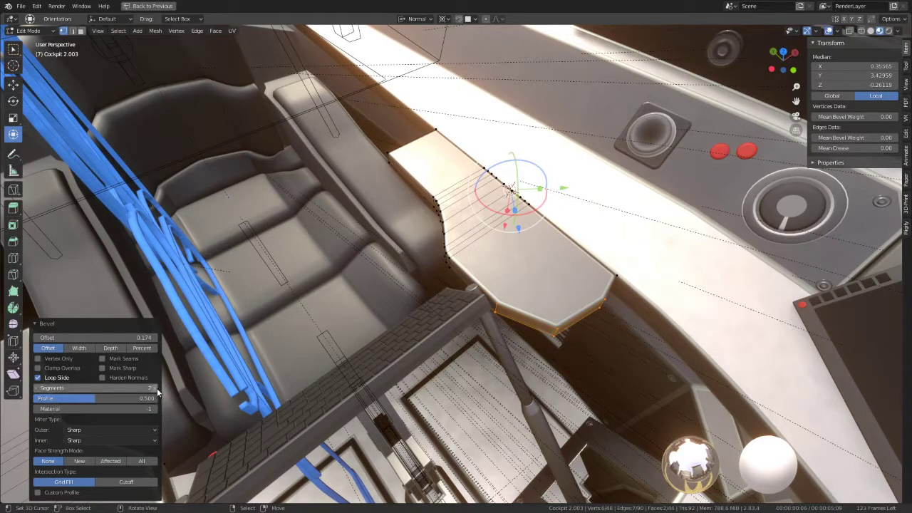
left_click_drag(157, 392, 611, 343)
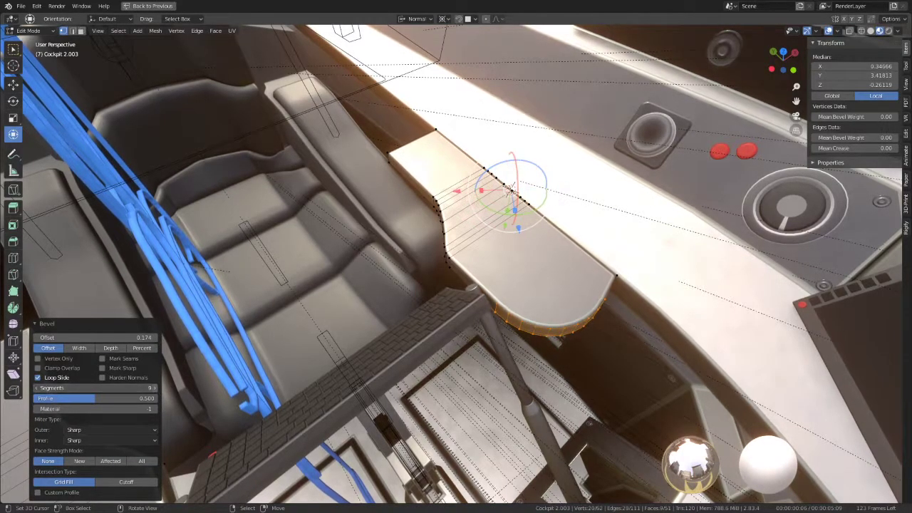
key("Tab")
mouse_move(513, 280)
middle_mouse_down()
mouse_move(576, 275)
mouse_move(510, 314)
middle_mouse_up()
Select the armrest object and test-rotate it, cancelling the rotation
key("Tab")
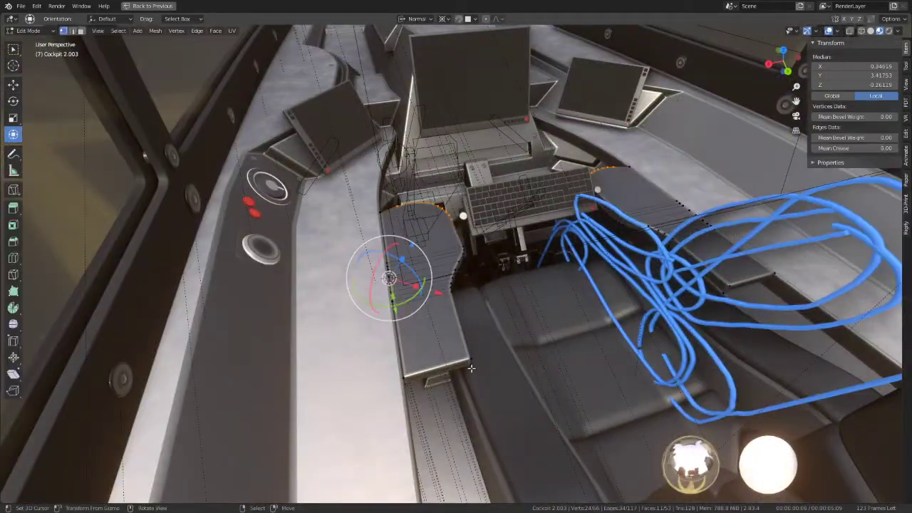
mouse_move(458, 362)
middle_mouse_down()
mouse_move(498, 295)
mouse_move(412, 278)
mouse_move(430, 262)
mouse_move(503, 254)
mouse_move(646, 271)
mouse_move(530, 245)
middle_mouse_up()
key("Tab")
left_click(438, 251)
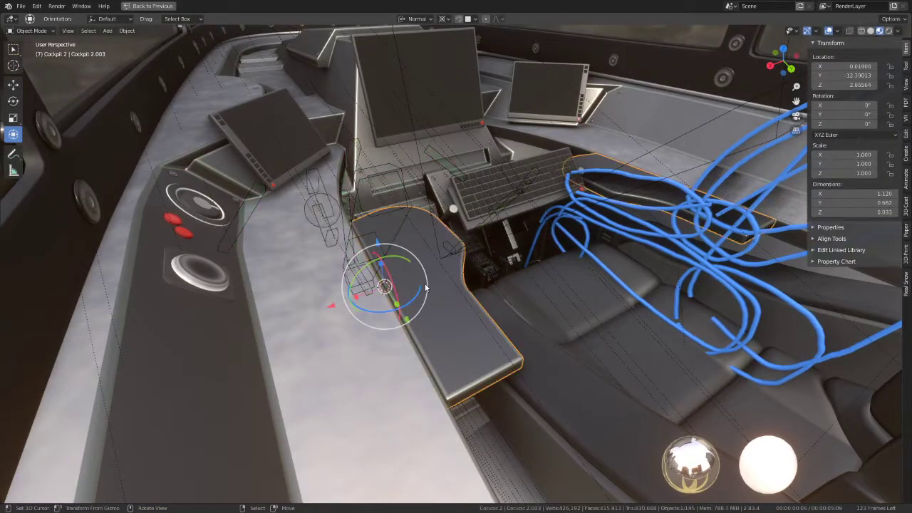
middle_click_drag(439, 251, 447, 277)
key("r")
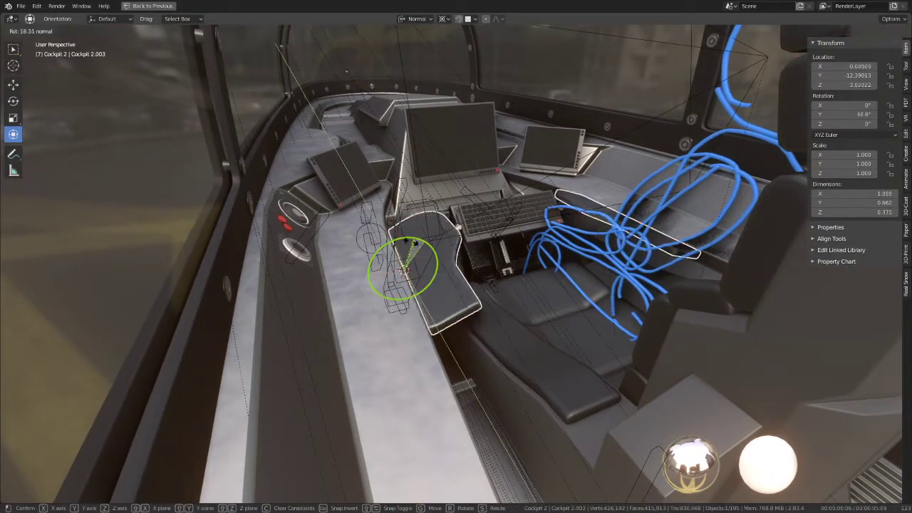
key("Escape")
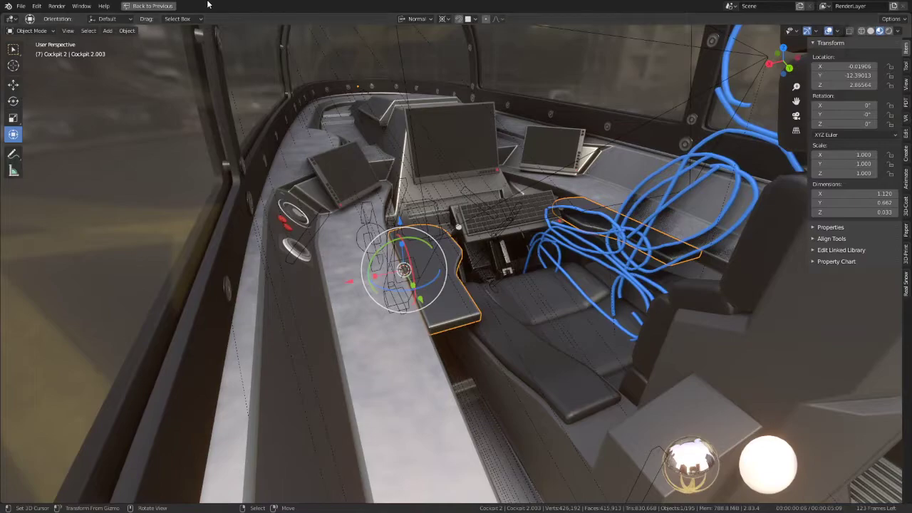
Set the armrest's origin to the 3D cursor at its hinge and test-rotate it about that pivot
left_click(127, 31)
mouse_move(142, 51)
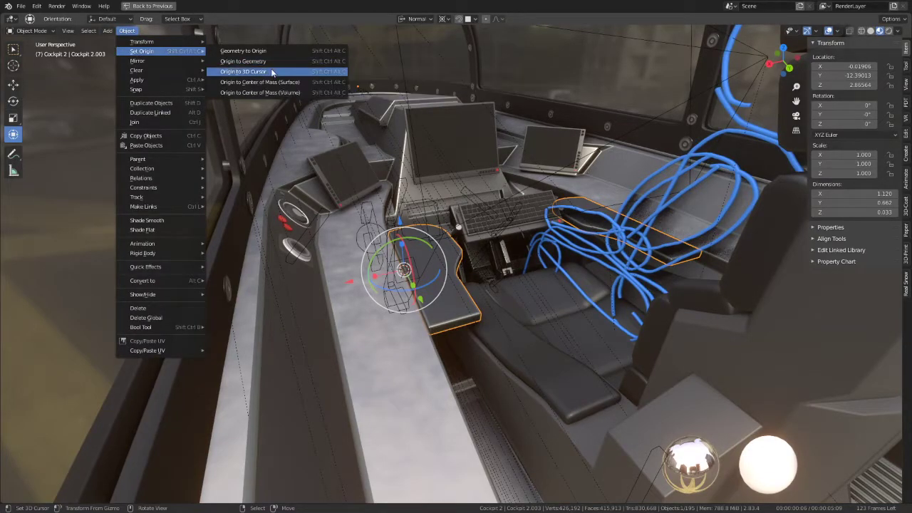
left_click(271, 72)
mouse_move(432, 247)
left_mouse_down()
mouse_move(353, 311)
mouse_move(463, 257)
left_mouse_up()
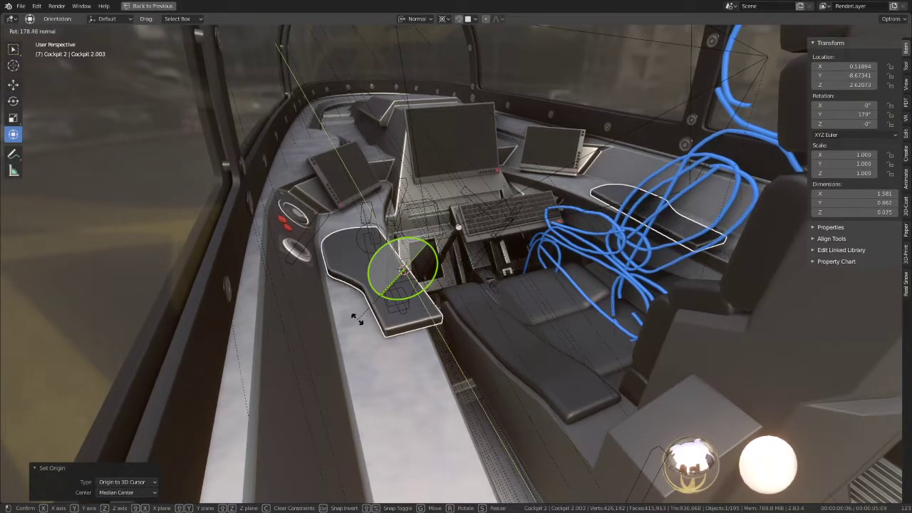
left_click_drag(436, 286, 436, 286)
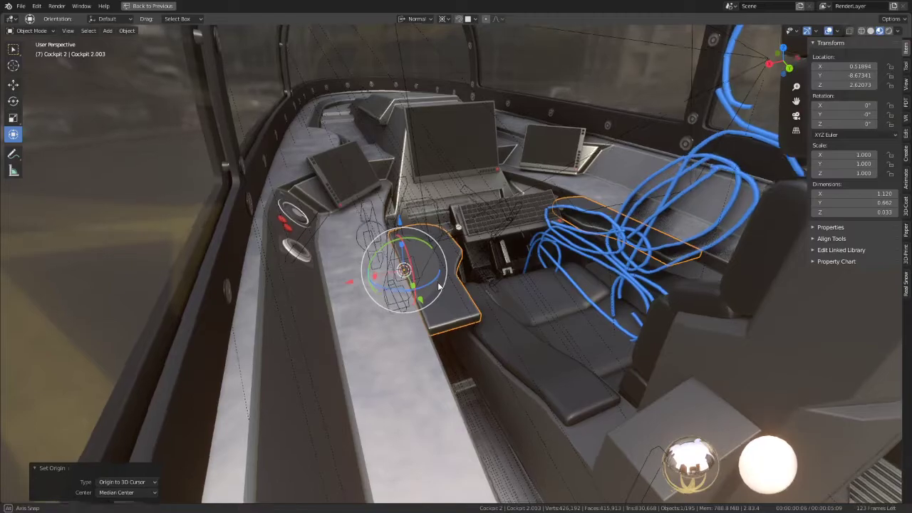
mouse_move(436, 286)
middle_mouse_down()
mouse_move(462, 308)
mouse_move(398, 298)
middle_mouse_up()
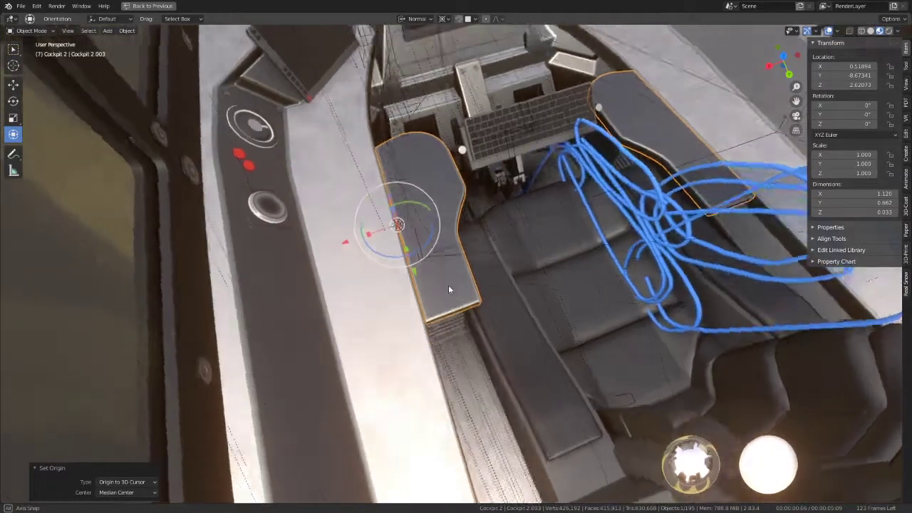
key("Tab")
key("Tab")
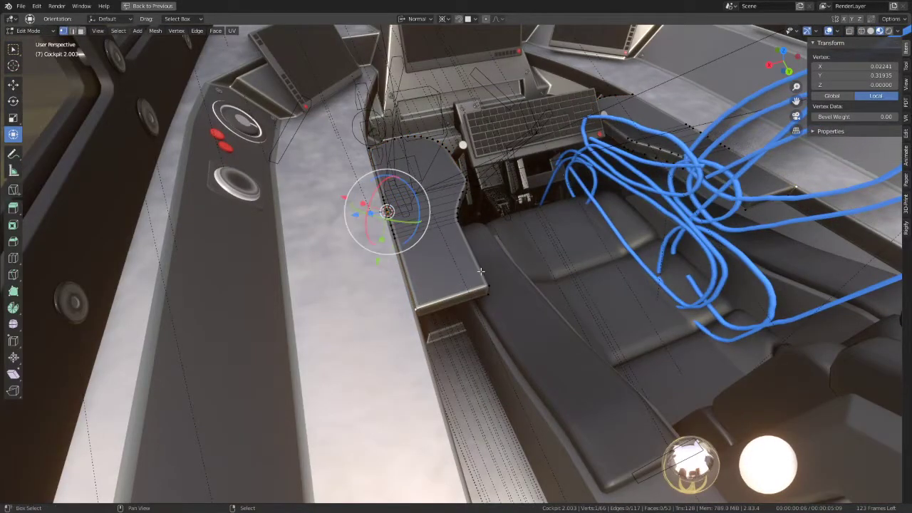
right_click(482, 275)
left_click(481, 275)
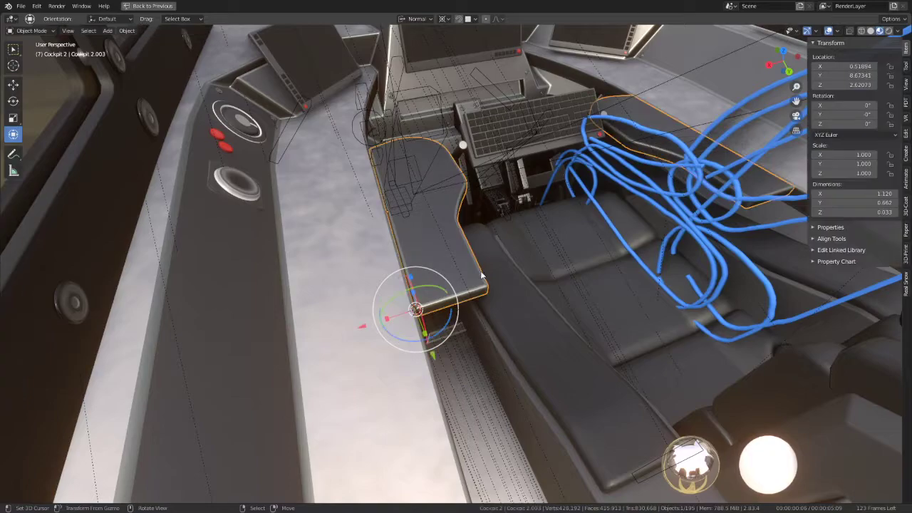
Select the Jet armature, switch it to Pose Mode, and pick the angled green bone
left_click(518, 103)
key("ctrl+Tab")
left_click(515, 104)
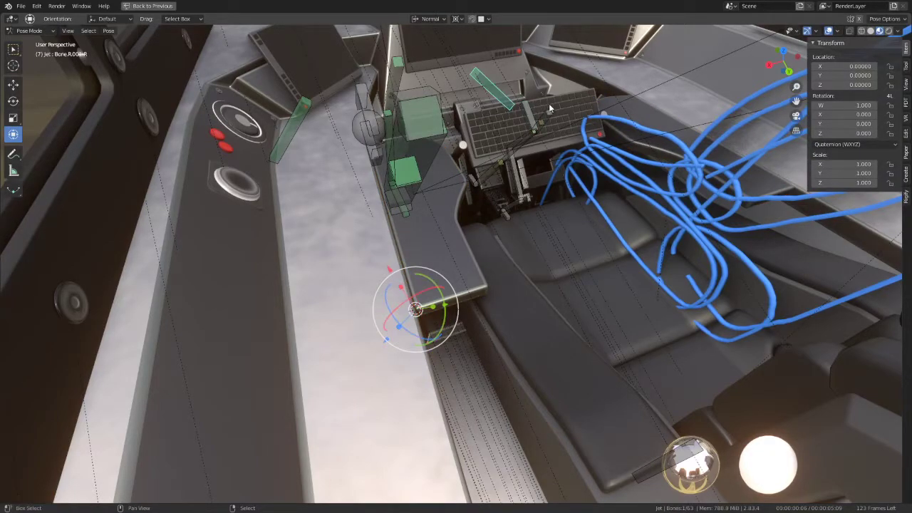
Add a new bone to the Jet armature in Edit Mode and make its display much thinner
key("shift+a")
key("Escape")
key("Tab")
key("shift+a")
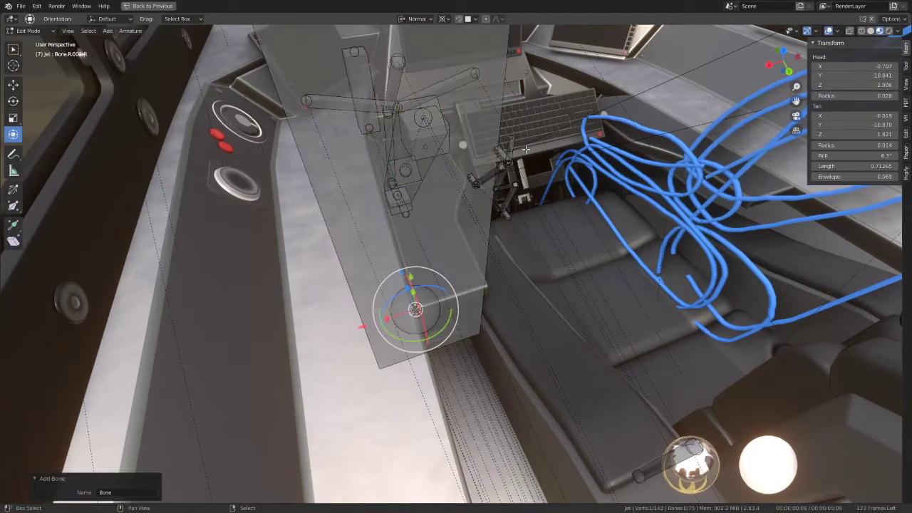
middle_click_drag(505, 133, 527, 160)
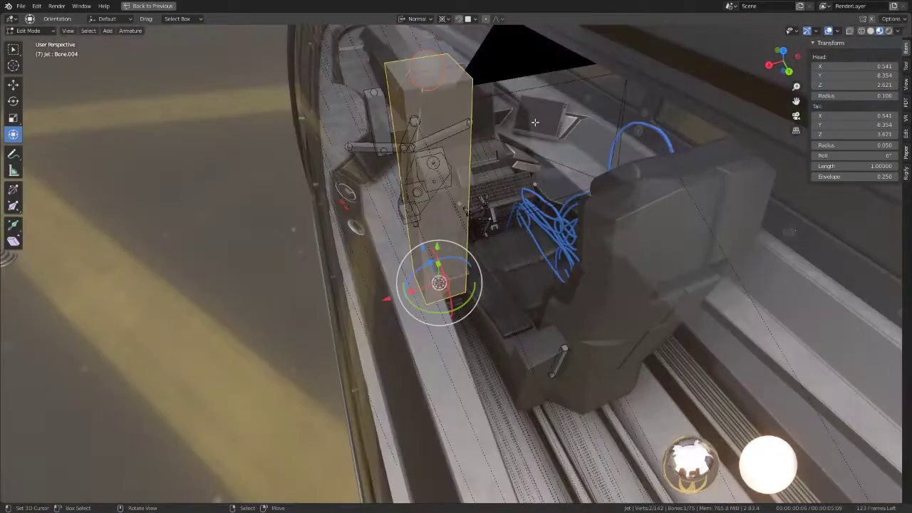
key("g")
key("Escape")
key("ctrl+alt+s")
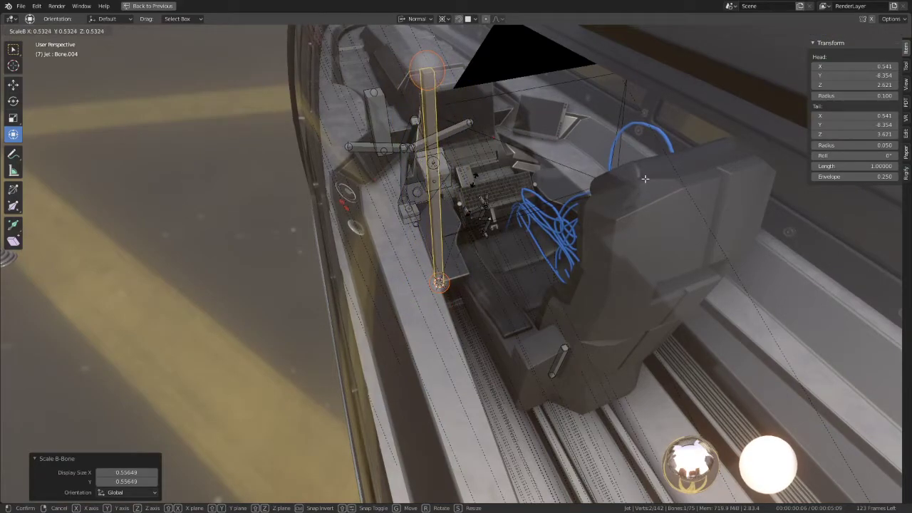
left_click(442, 79)
Scale the new bone down to a shorter length
key("s")
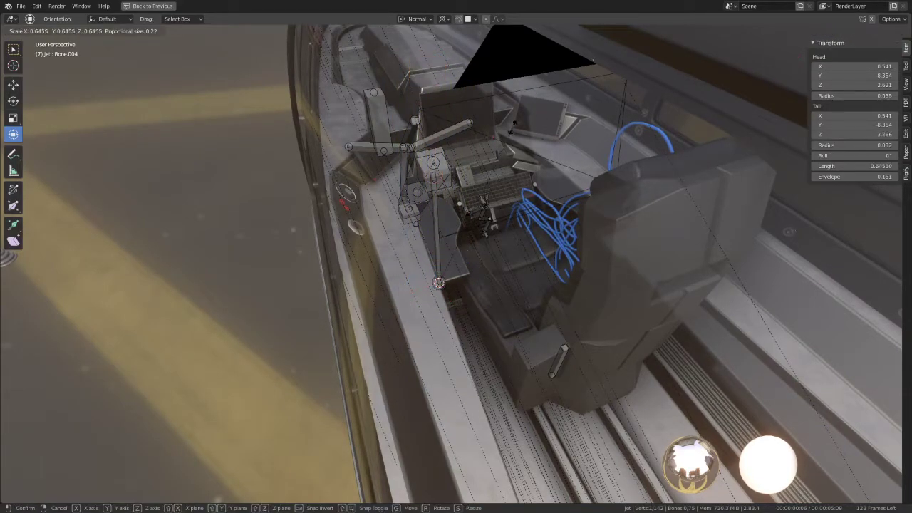
left_click(435, 185)
mouse_move(435, 185)
middle_mouse_down()
mouse_move(535, 252)
mouse_move(527, 256)
middle_mouse_up()
key("s")
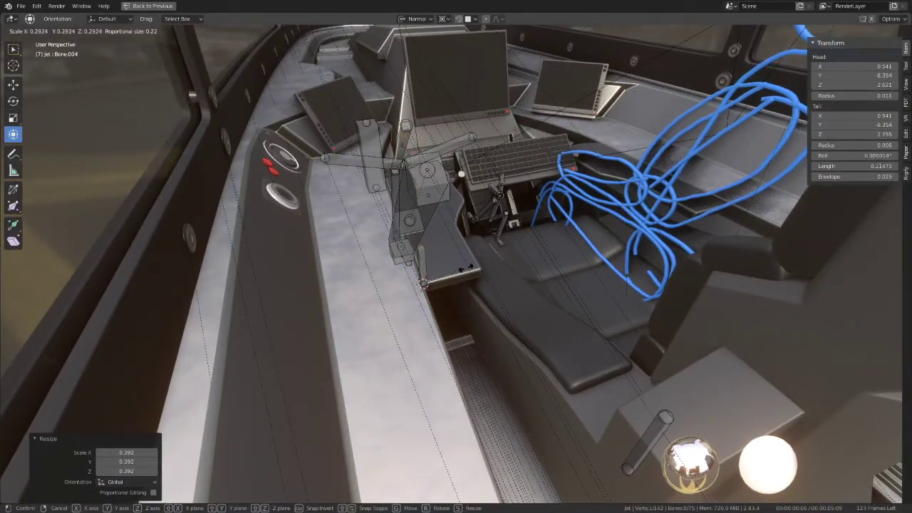
left_click(467, 267)
middle_click_drag(467, 267, 504, 272)
Place the 3D cursor on the armrest panel's corner vertex
key("Tab")
left_click(493, 271)
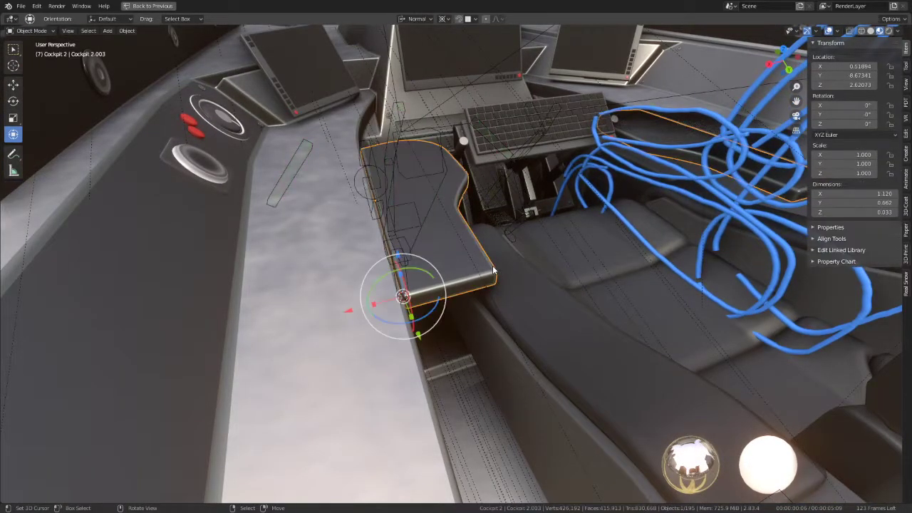
key("Tab")
right_click(581, 253)
left_click(581, 252)
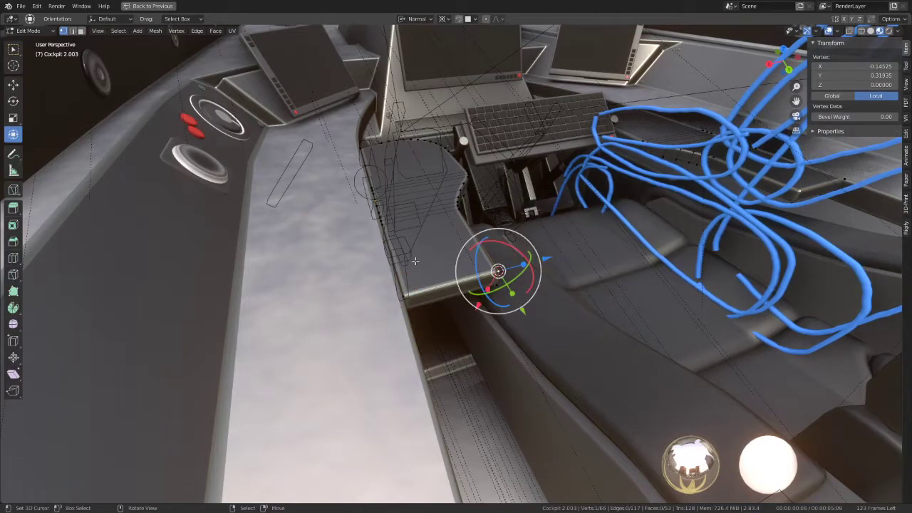
Snap the bone to the 3D cursor, recalculate its roll to Local +X Tangent, and enter Pose Mode
key("ctrl+Tab")
key("Tab")
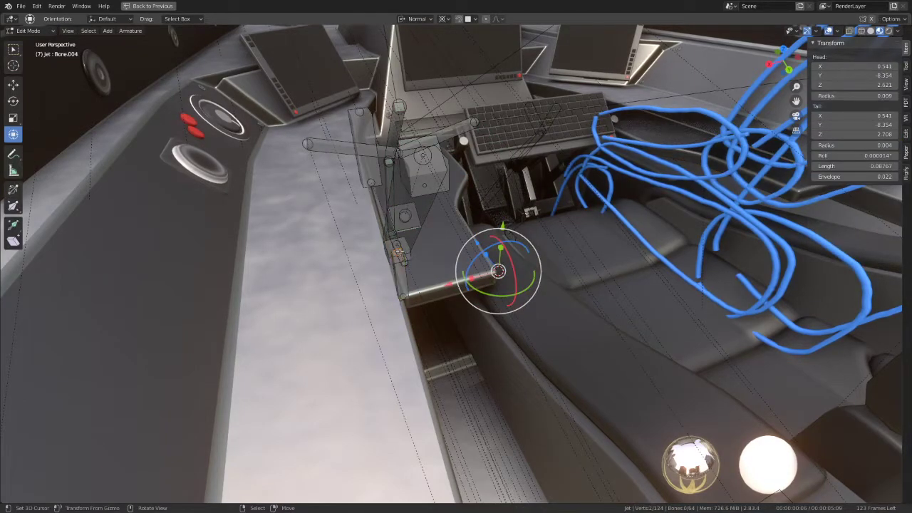
key("shift+s")
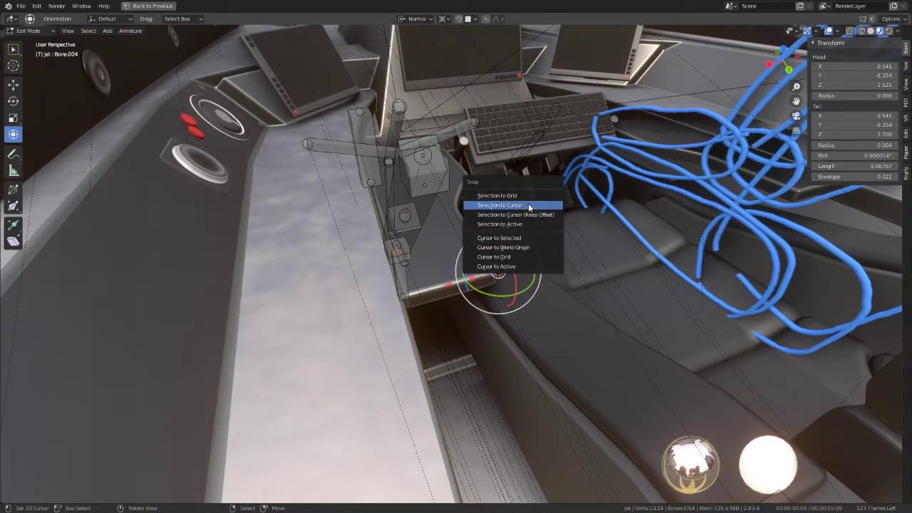
left_click(528, 204)
middle_click_drag(462, 275, 480, 258)
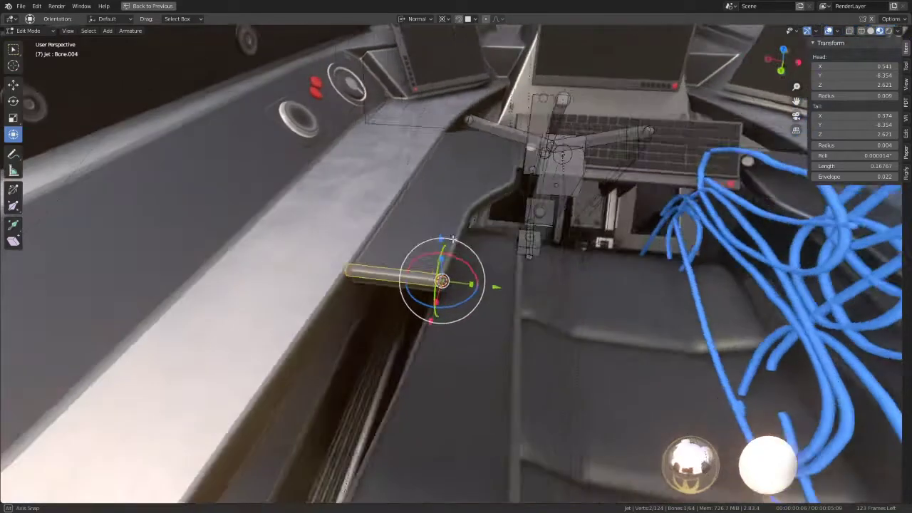
key("ctrl+n")
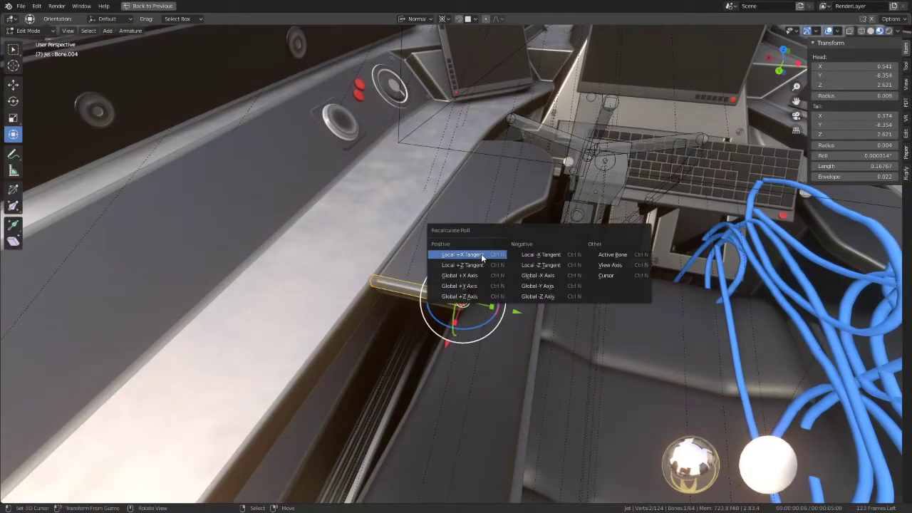
left_click(483, 255)
key("ctrl+n")
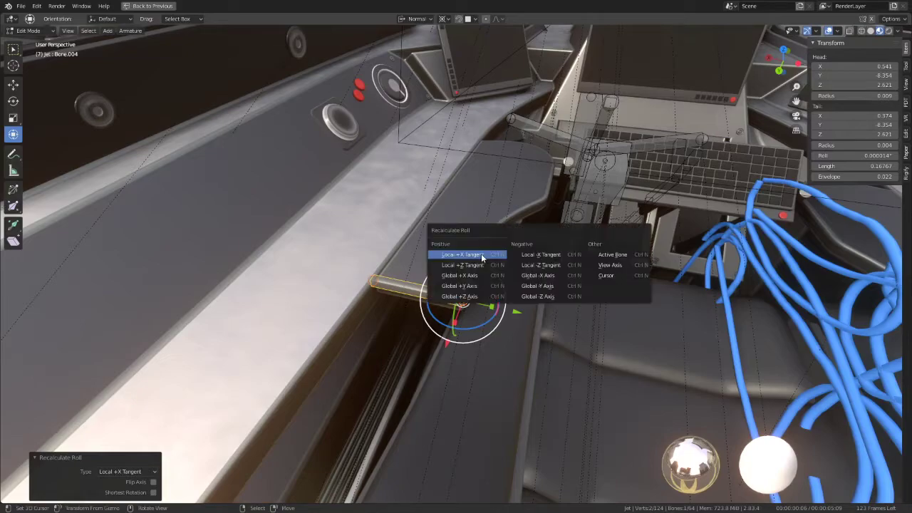
left_click(481, 254)
left_click(47, 31)
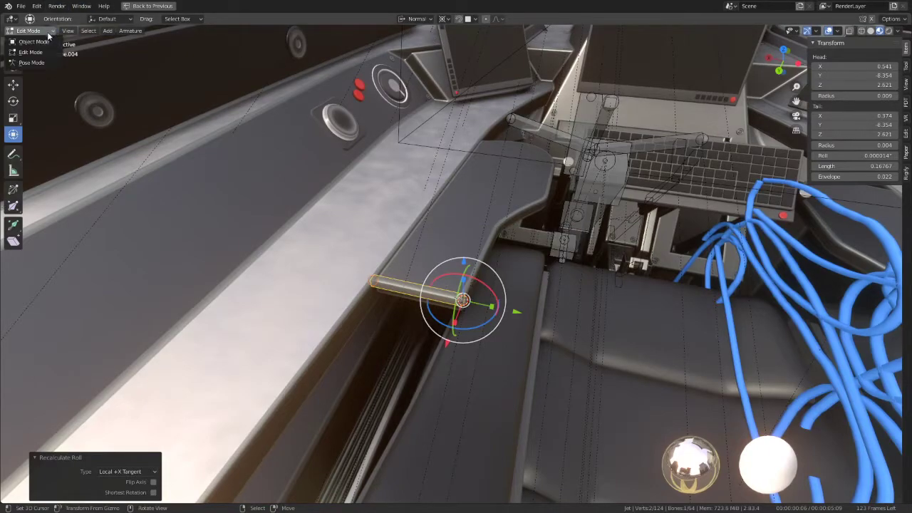
left_click(39, 64)
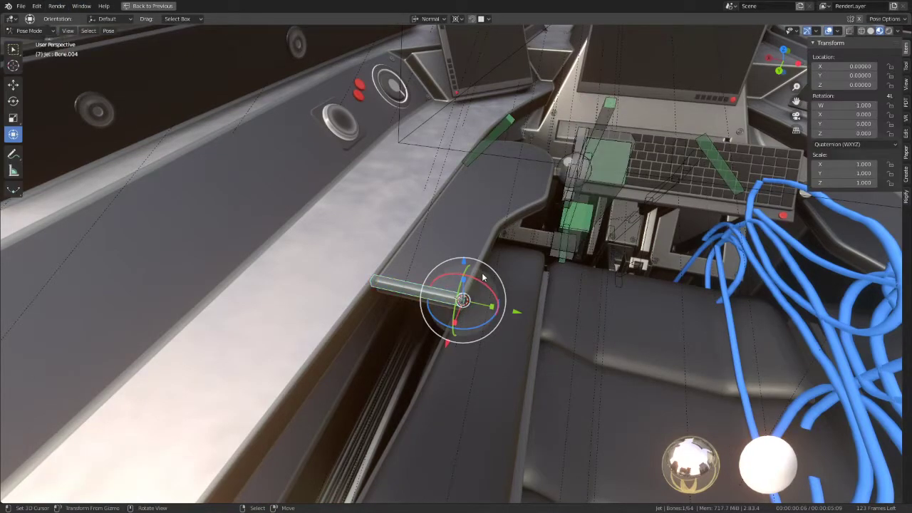
Test-rotate Bone.004 in Pose Mode and cancel the rotation
mouse_move(495, 296)
left_mouse_down()
mouse_move(469, 269)
mouse_move(464, 285)
left_mouse_up()
right_click(464, 285)
middle_click_drag(467, 285, 508, 258)
scroll(504, 256, "up", 2)
In Edit Mode, set the pivot to Median Point and rotate the bone 180° to flip it
key("Tab")
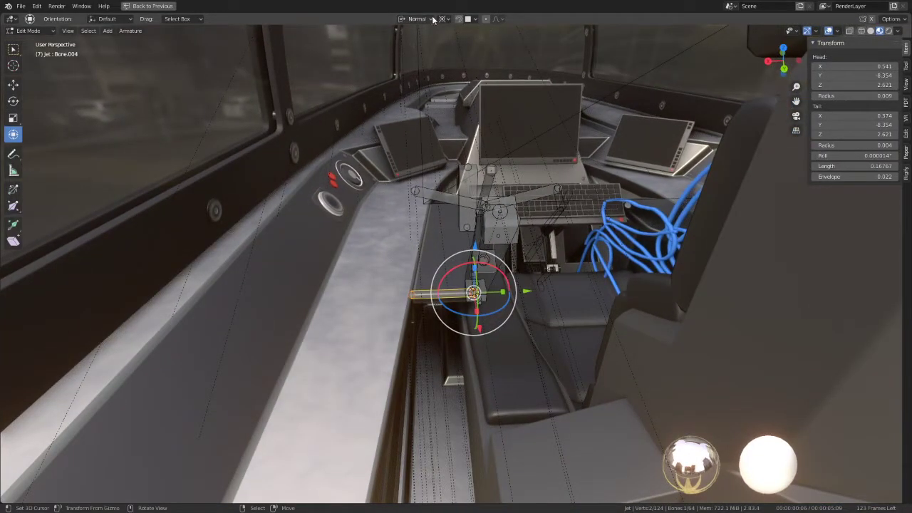
left_click(449, 19)
left_click(444, 41)
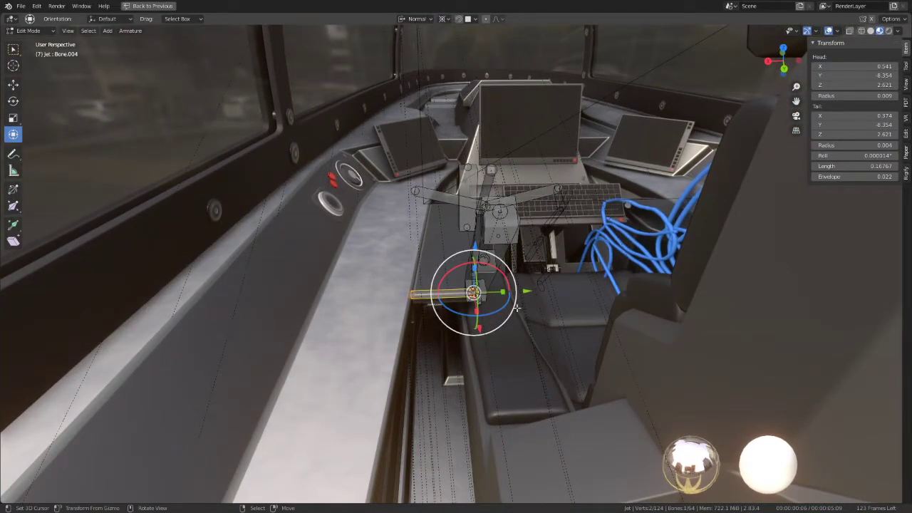
left_click(443, 20)
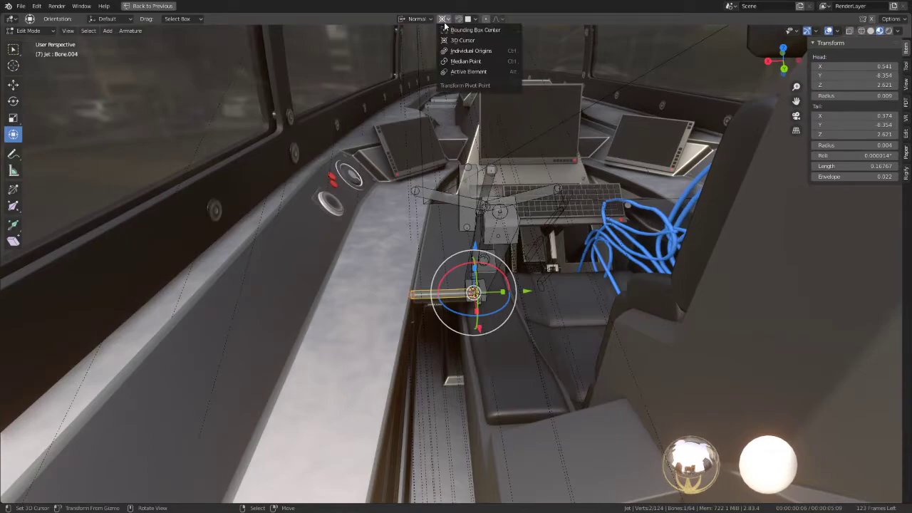
left_click(470, 63)
key("r")
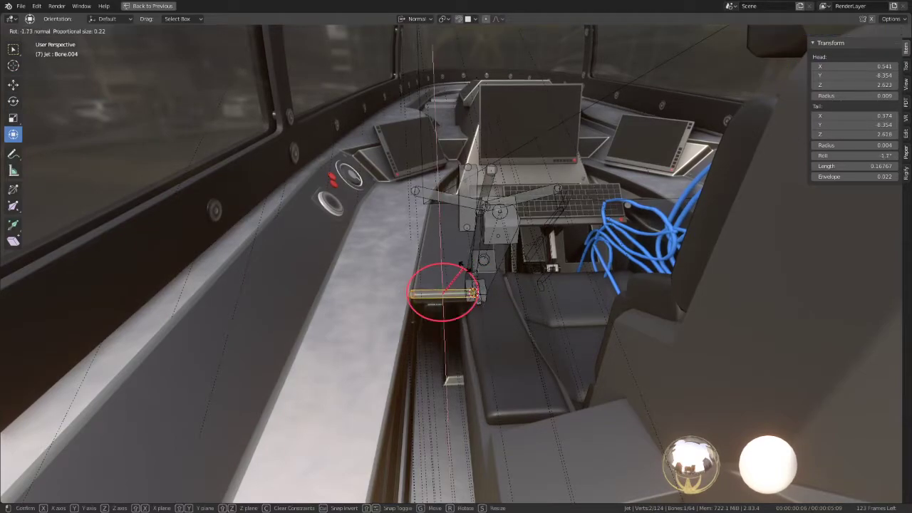
type("180")
key("Escape")
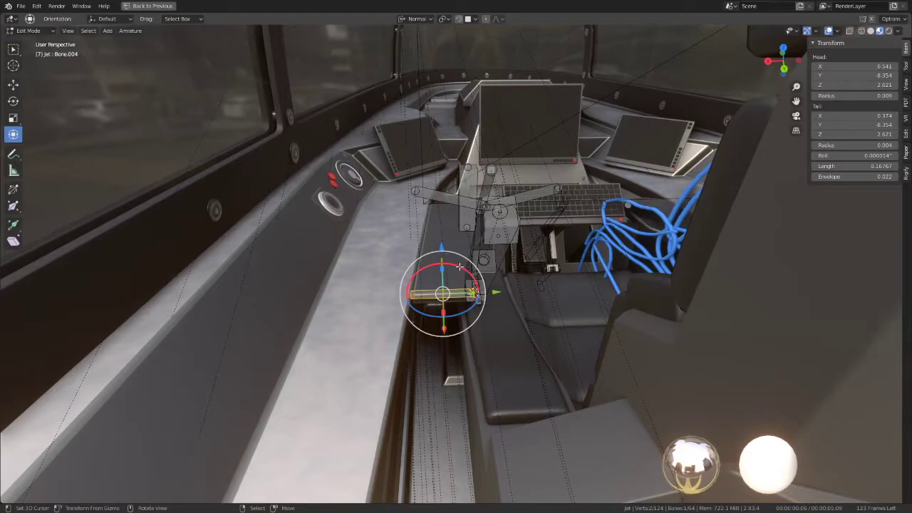
type("r180")
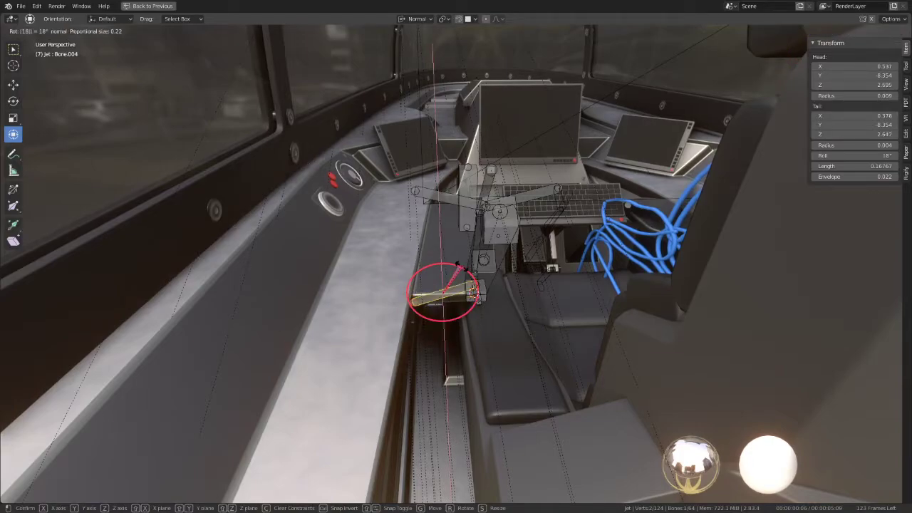
key("Return")
Return to Pose Mode with a Median Point pivot and test-swing the bone, cancelling with Esc
middle_click_drag(462, 266, 486, 265)
key("ctrl+Tab")
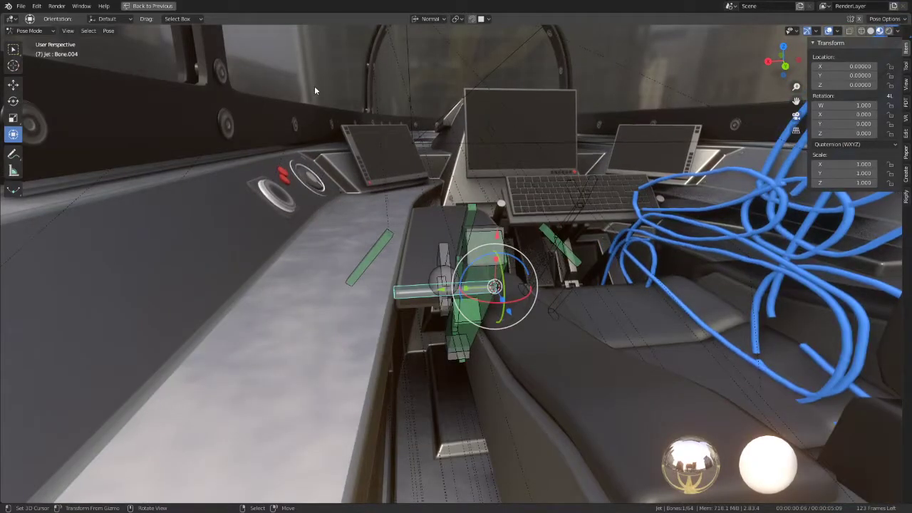
left_click(456, 20)
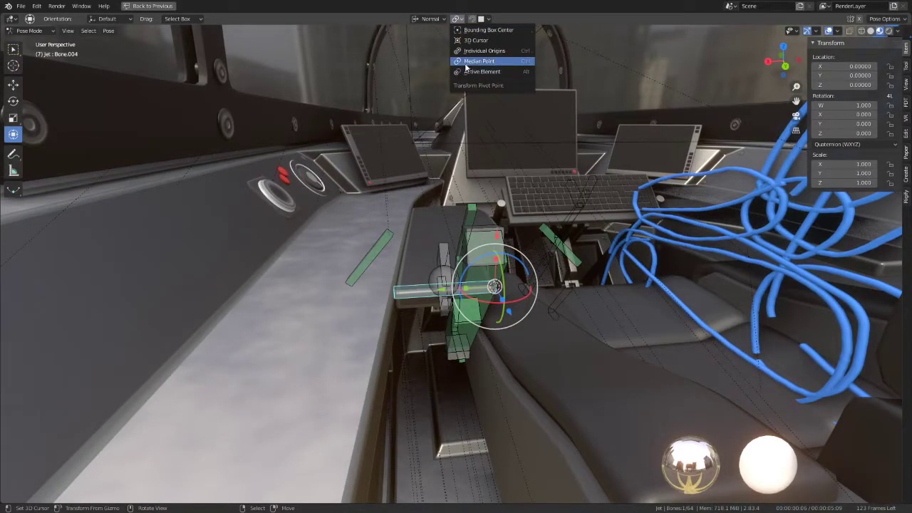
left_click(470, 63)
mouse_move(466, 217)
middle_mouse_down()
mouse_move(455, 207)
mouse_move(485, 234)
middle_mouse_up()
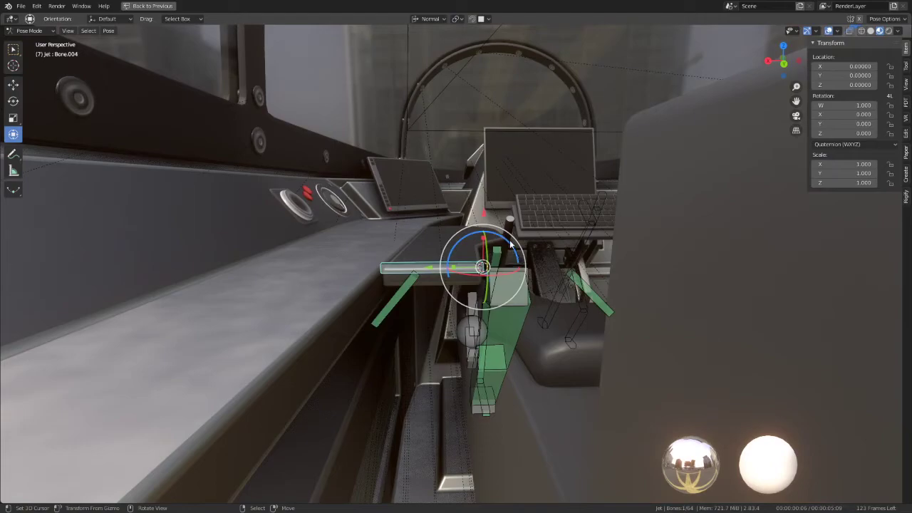
left_click_drag(510, 245, 514, 292)
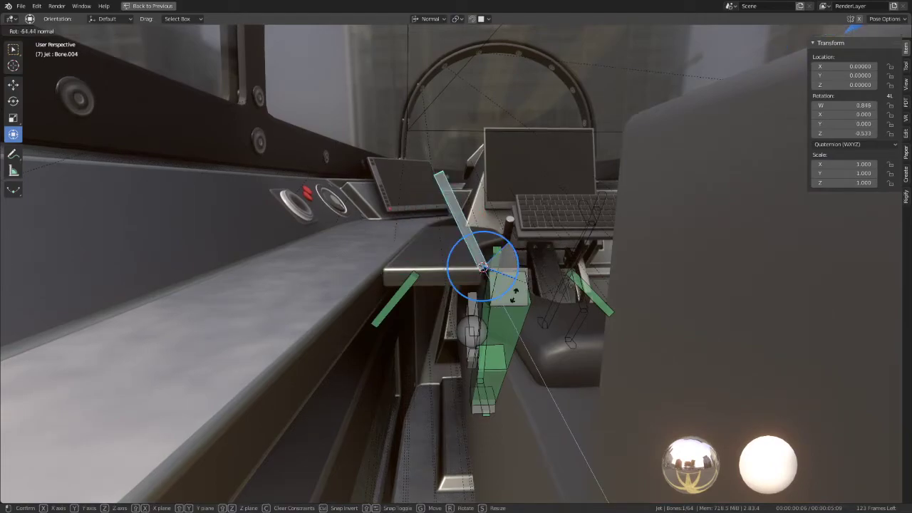
key("Escape")
mouse_move(515, 292)
middle_mouse_down()
mouse_move(470, 269)
mouse_move(495, 279)
middle_mouse_up()
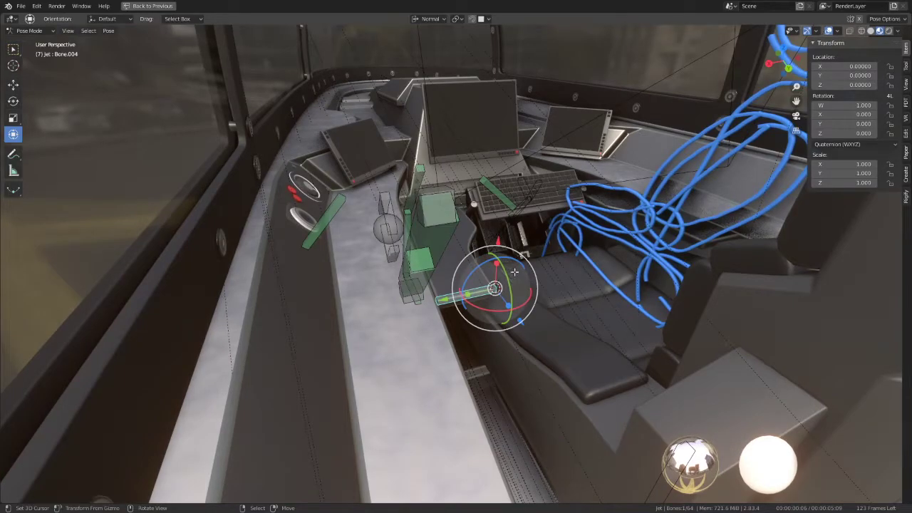
In armature Edit Mode, select the bone near the keyboard, then leave Edit Mode
key("ctrl+Tab")
left_click(469, 292)
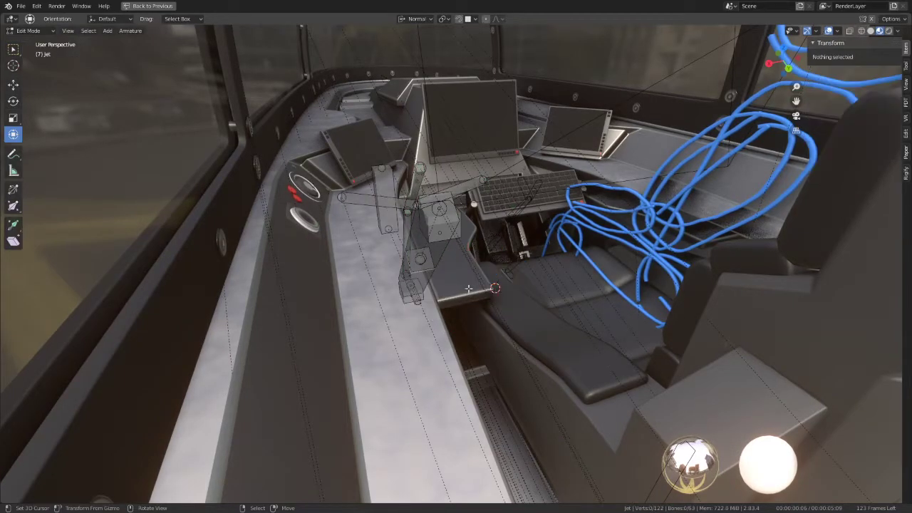
left_click(530, 201)
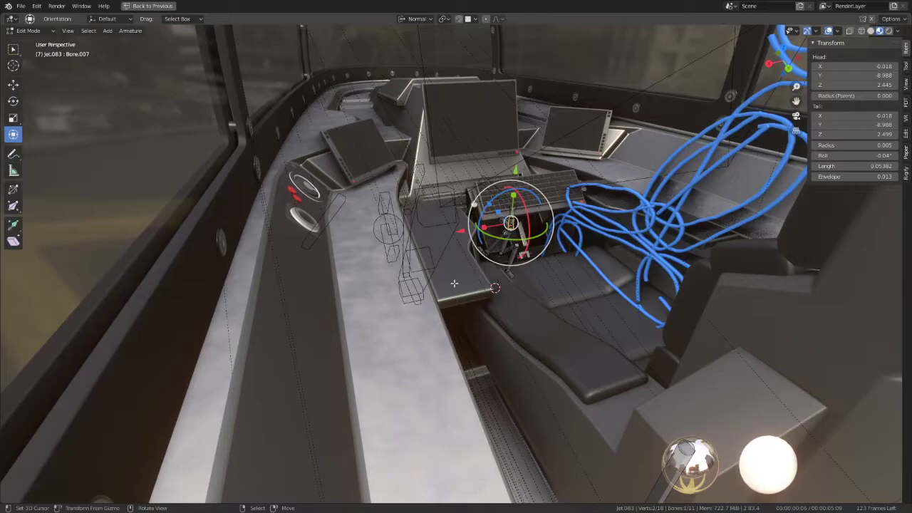
key("Tab")
Place the 3D cursor on a corner vertex of the armrest panel mesh
left_click(446, 304)
key("Tab")
left_click(437, 300)
key("shift+s")
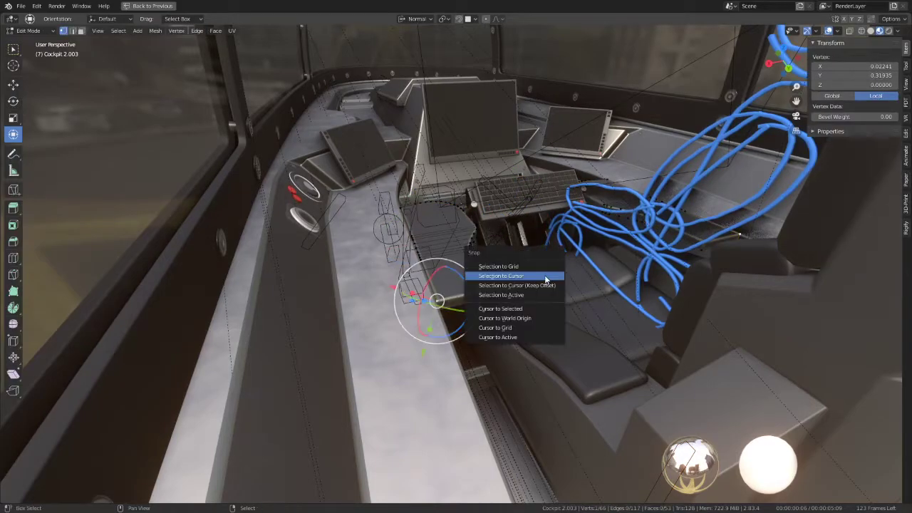
left_click(516, 309)
key("Tab")
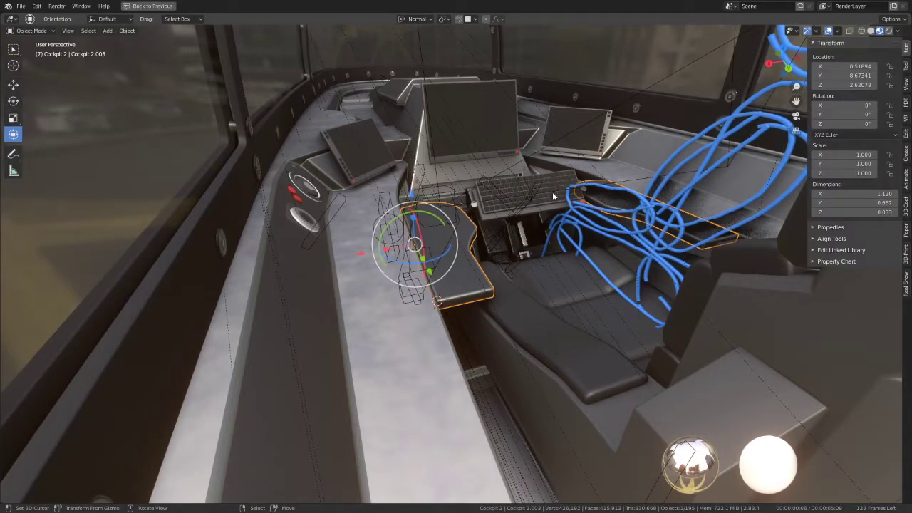
Add a new bone to the armature and snap it to the 3D cursor
left_click(536, 192)
key("Tab")
key("shift+a")
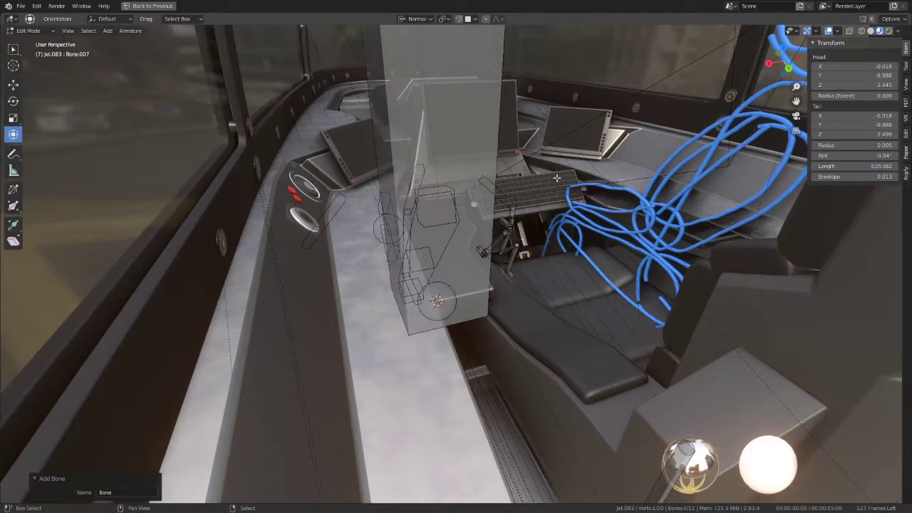
key("shift+s")
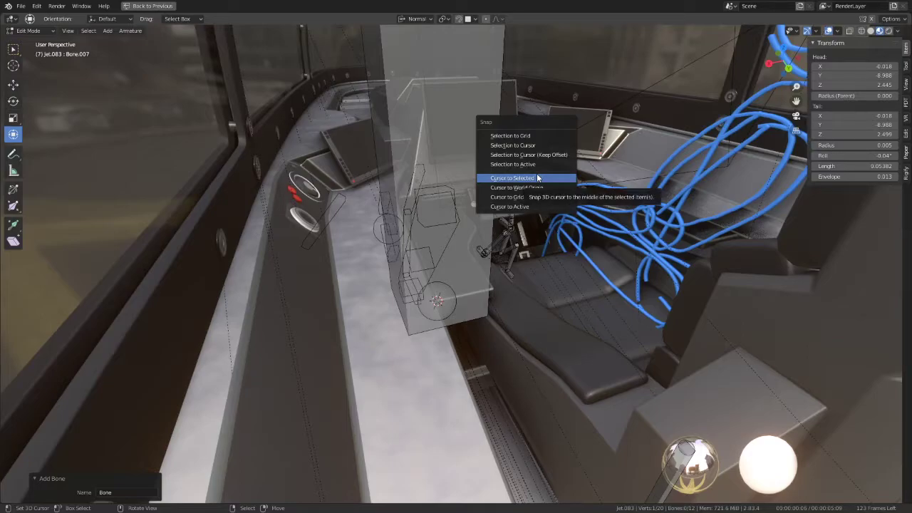
left_click(536, 145)
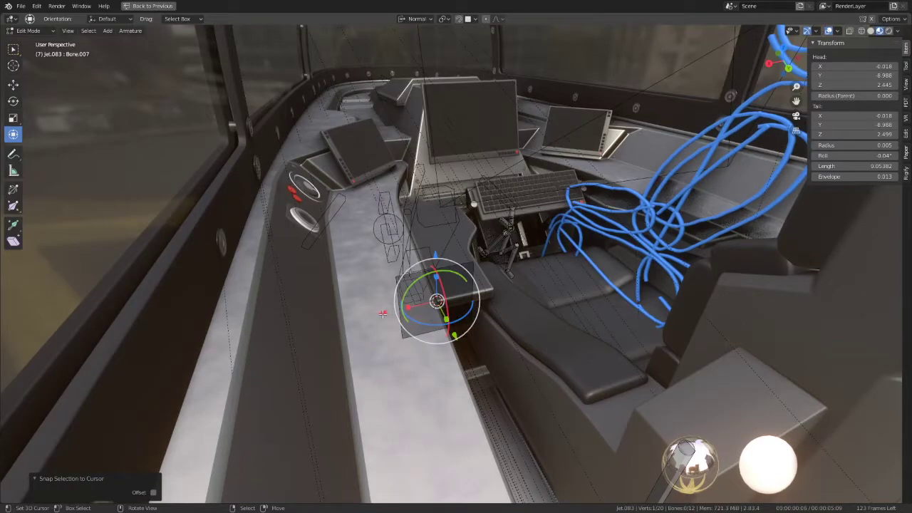
Shrink Bone.011's B-Bone display size to about 0.246 and return to Object Mode
left_click(483, 284)
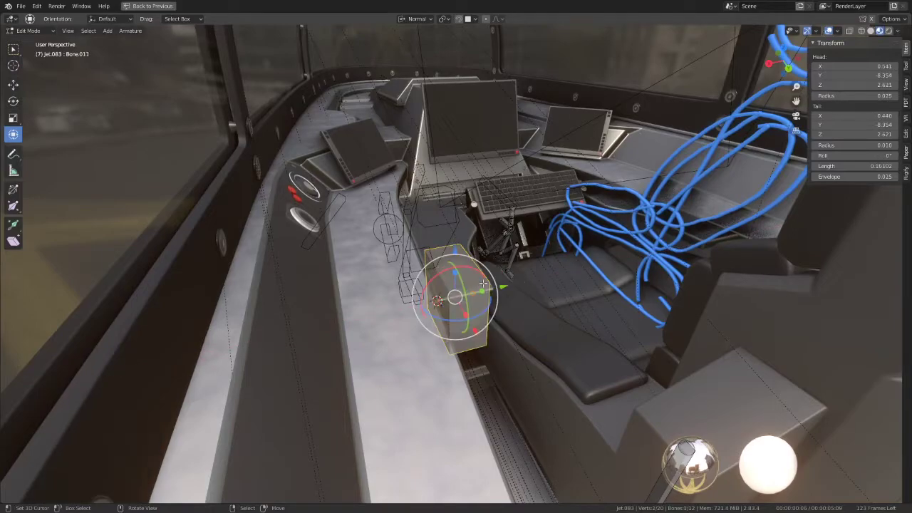
key("ctrl+alt+s")
left_click(456, 296)
key("ctrl+alt+s")
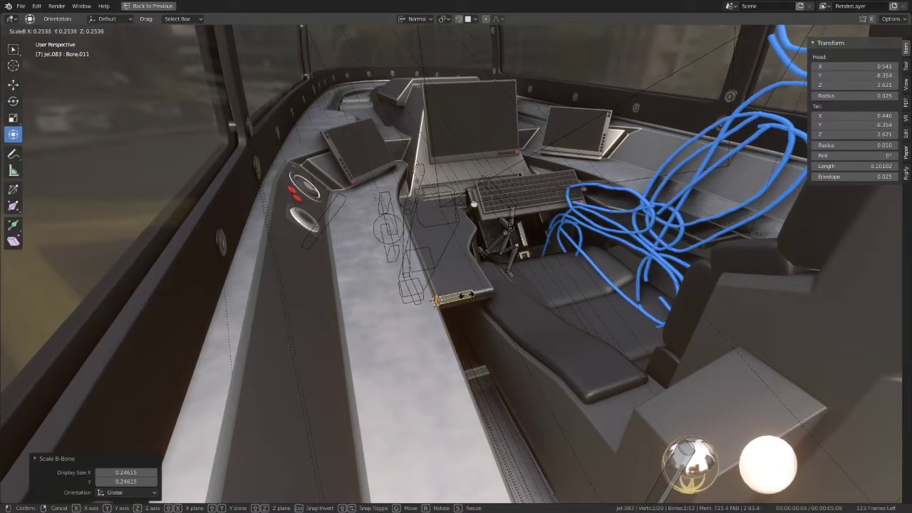
key("Return")
key("Tab")
scroll(513, 278, "up", 3)
Put the Jet.083 armature in Pose Mode and test-rotate the bone, cancelling the rotation
left_click(483, 325)
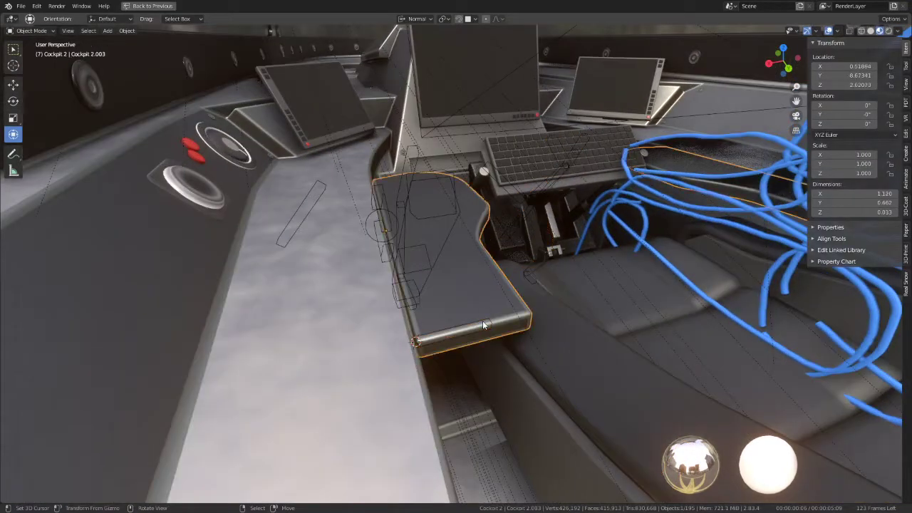
left_click(483, 325)
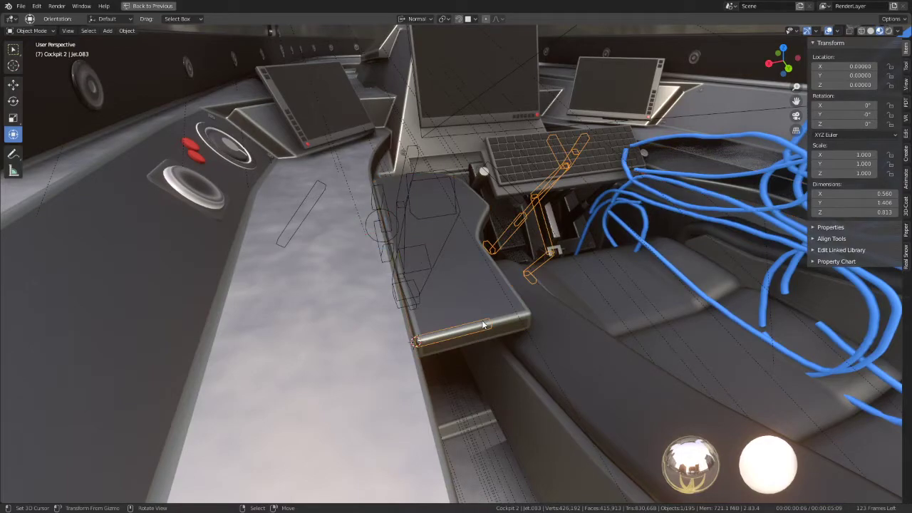
left_click(44, 30)
left_click(29, 65)
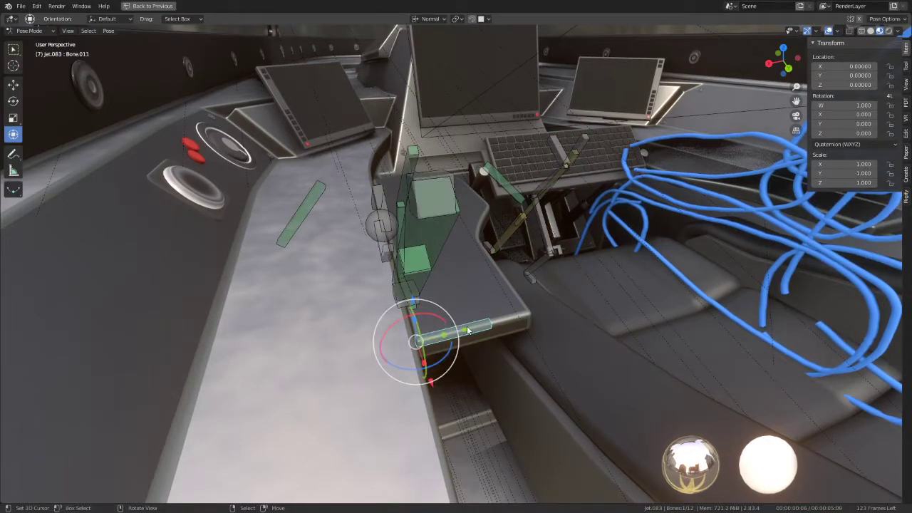
middle_click_drag(467, 325, 427, 314)
left_click_drag(388, 317, 434, 300)
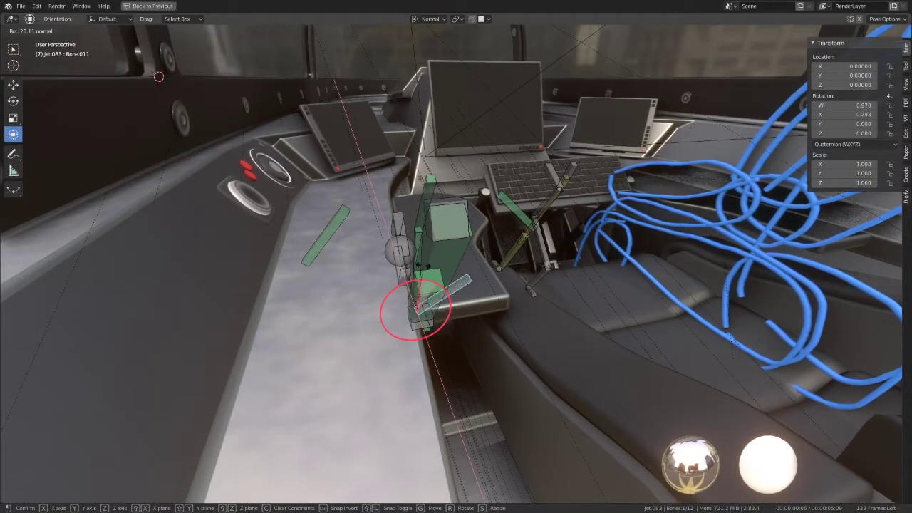
key("Escape")
mouse_move(456, 299)
middle_mouse_down()
mouse_move(499, 285)
mouse_move(418, 298)
mouse_move(408, 344)
mouse_move(419, 271)
mouse_move(412, 263)
mouse_move(455, 271)
middle_mouse_up()
Select the desk panel's corner vertex in Edit Mode, undo an accidental snap, and save
key("Tab")
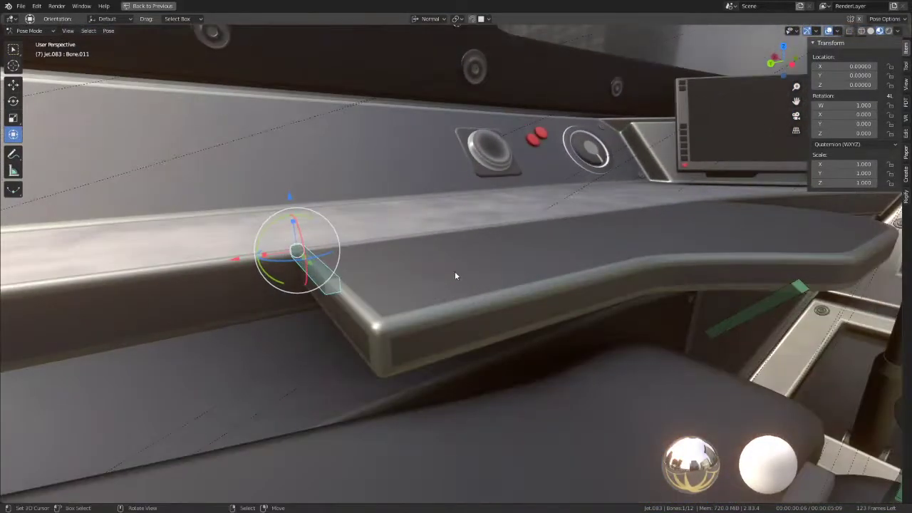
left_click(333, 262, "alt")
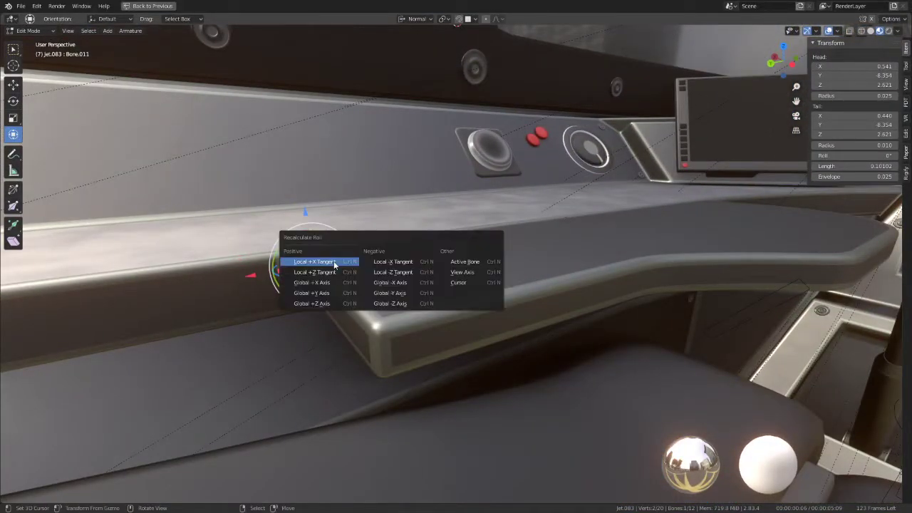
left_click(335, 260)
right_click(375, 327)
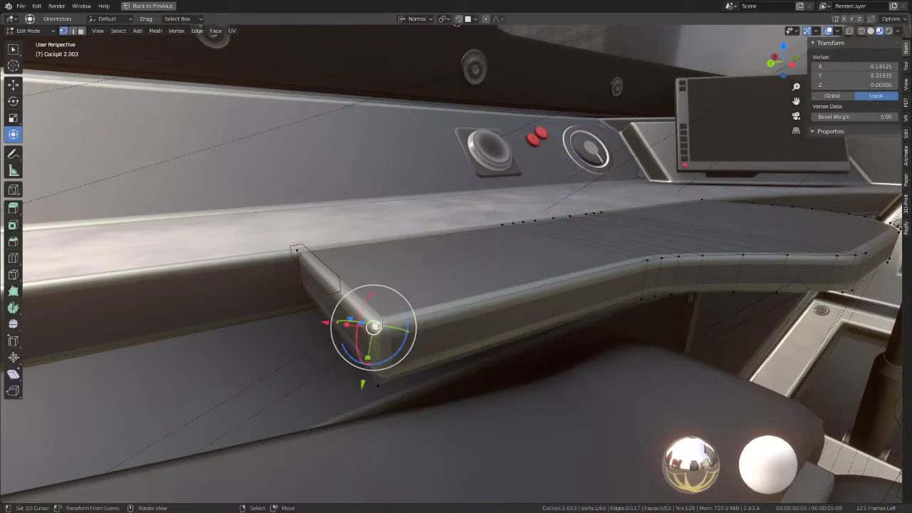
key("shift+s")
left_click(500, 300)
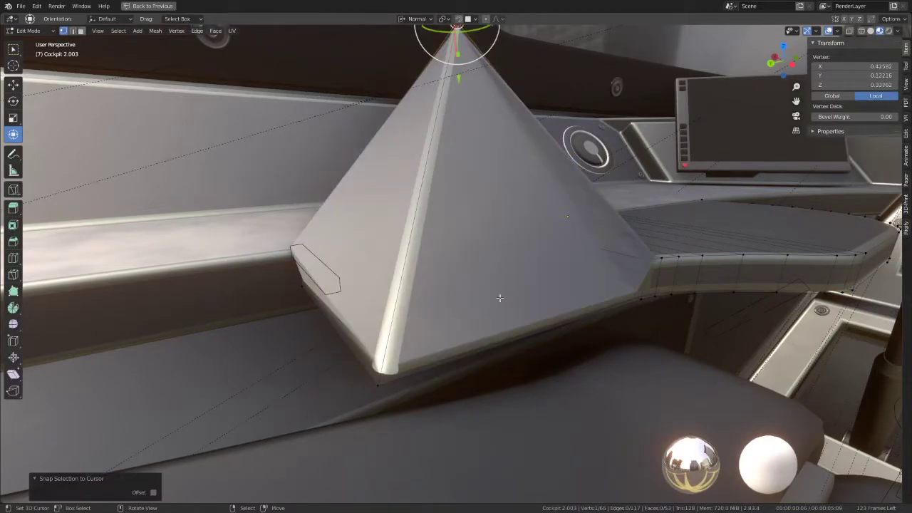
key("ctrl+z")
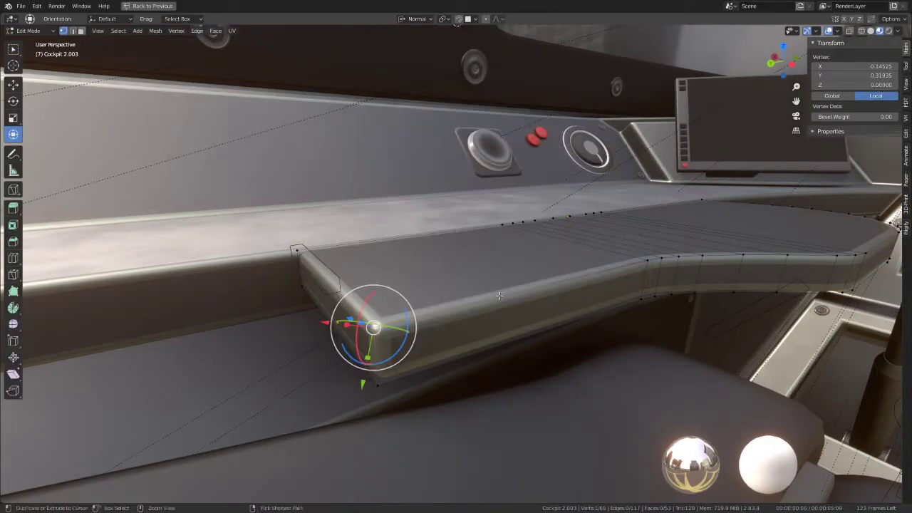
key("ctrl+s")
Snap Bone.011's tail to the 3D cursor placed on the panel's corner vertex
key("shift+s")
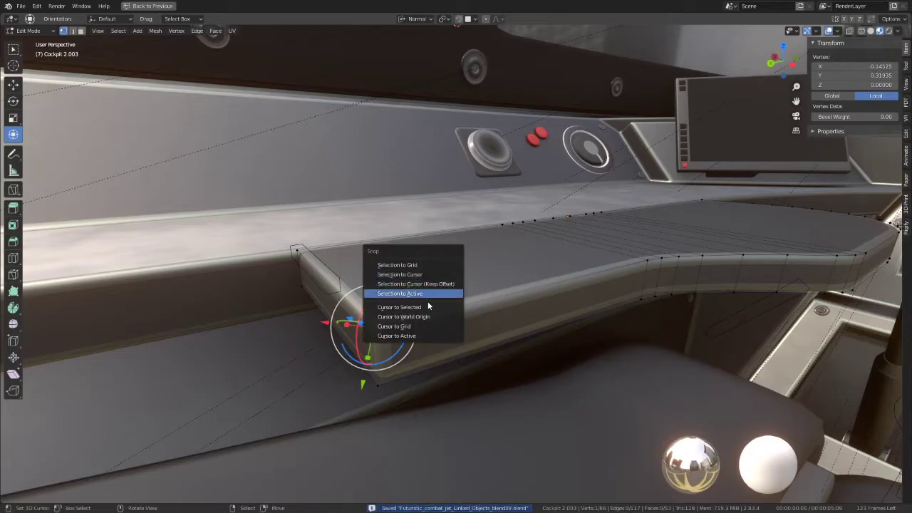
left_click(427, 305)
key("Tab")
left_click(326, 296)
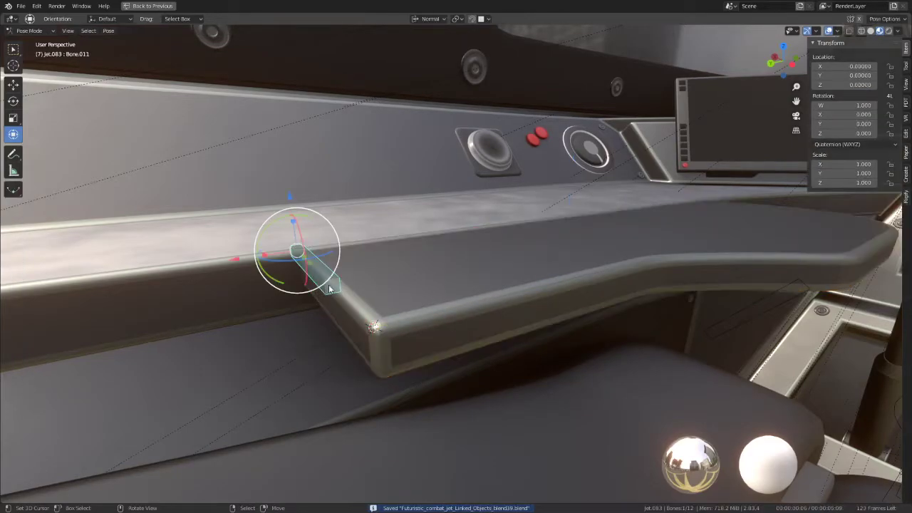
key("Tab")
left_click(327, 296)
key("shift+s")
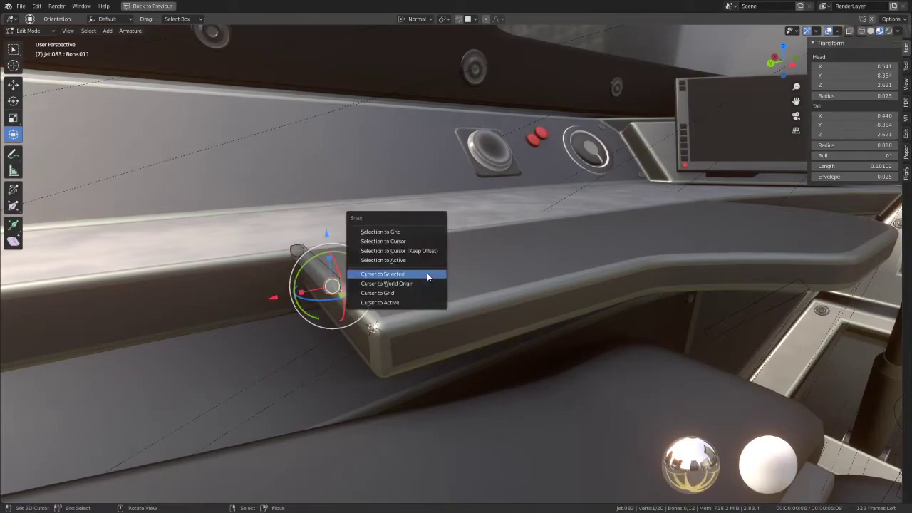
left_click(421, 242)
Select the desk panel, add the Jet.083 armature, and enter Pose Mode
key("ctrl+Tab")
mouse_move(404, 238)
middle_mouse_down()
mouse_move(421, 298)
mouse_move(440, 270)
middle_mouse_up()
key("ctrl+Tab")
left_click(441, 267)
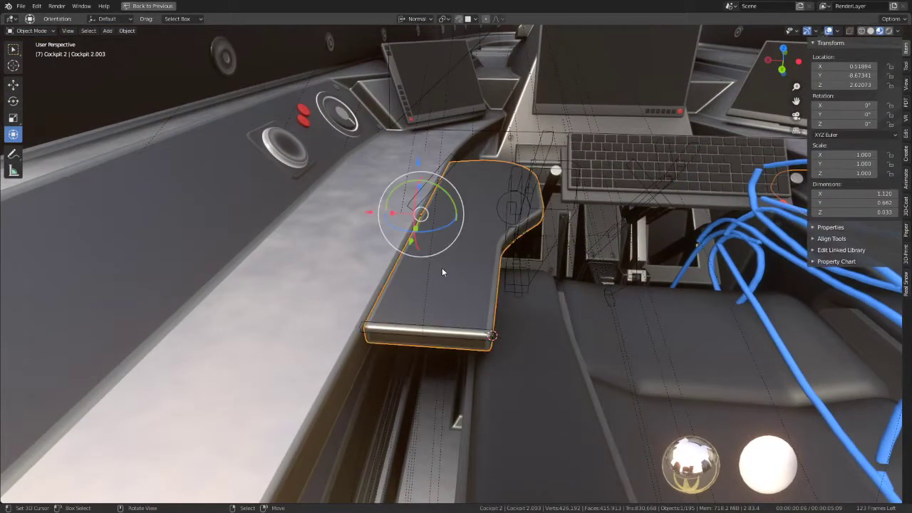
mouse_move(507, 330)
middle_mouse_down()
mouse_move(454, 310)
mouse_move(497, 319)
middle_mouse_up()
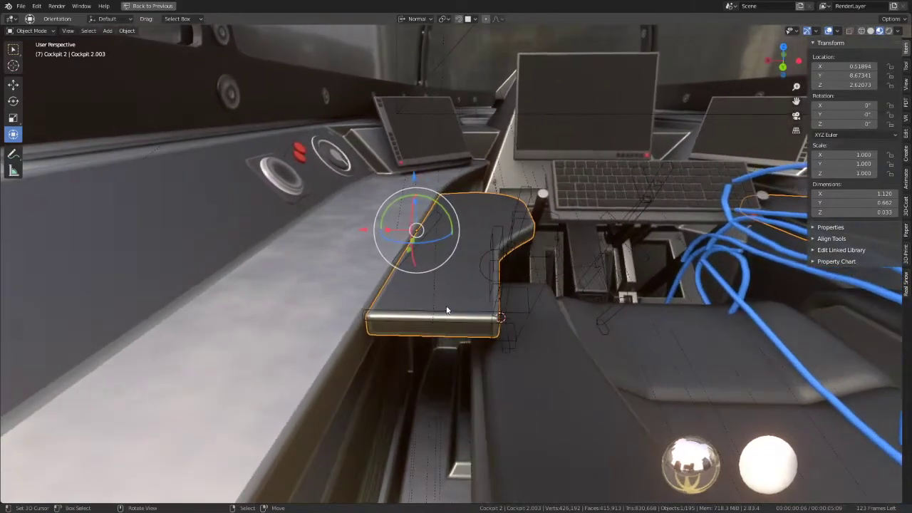
left_click(496, 320, "shift")
key("ctrl+Tab")
key("ctrl+Tab")
key("ctrl+Tab")
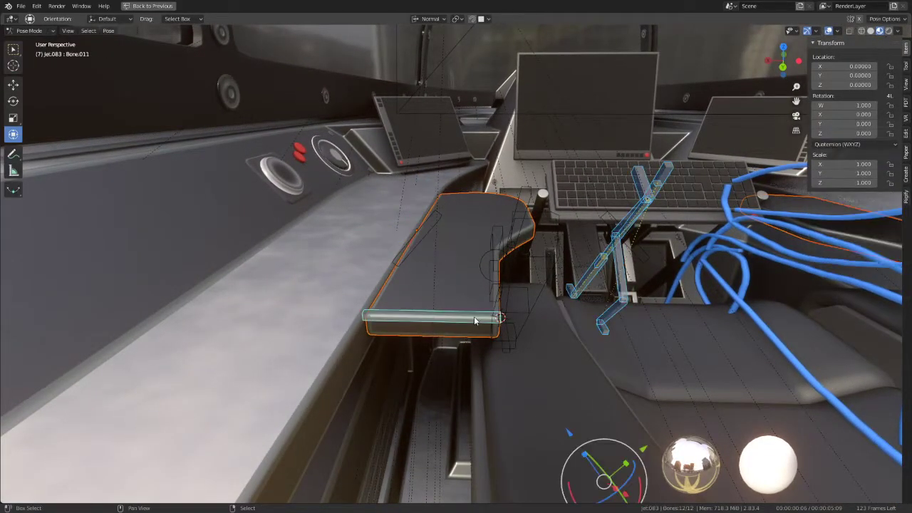
Select Bone.011, then pick out the desk panel piece among overlapping objects
left_click(475, 320)
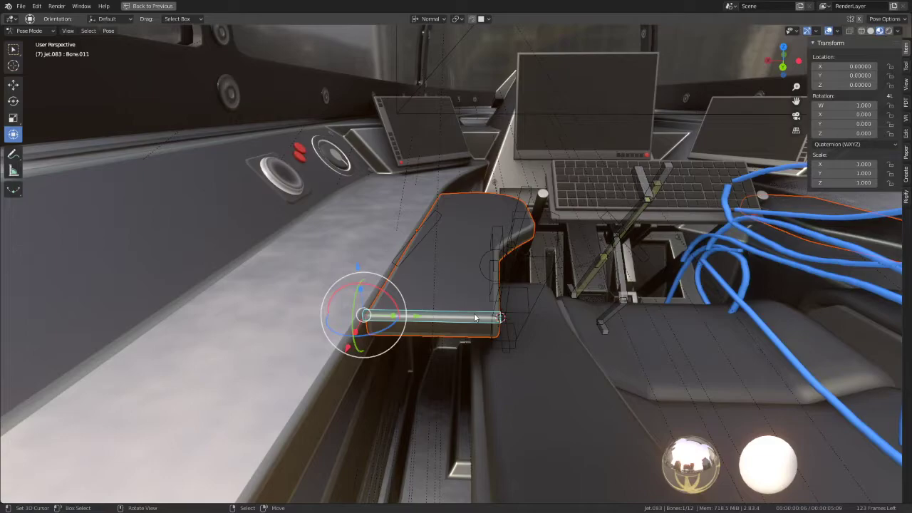
key("ctrl+v")
left_click(442, 276)
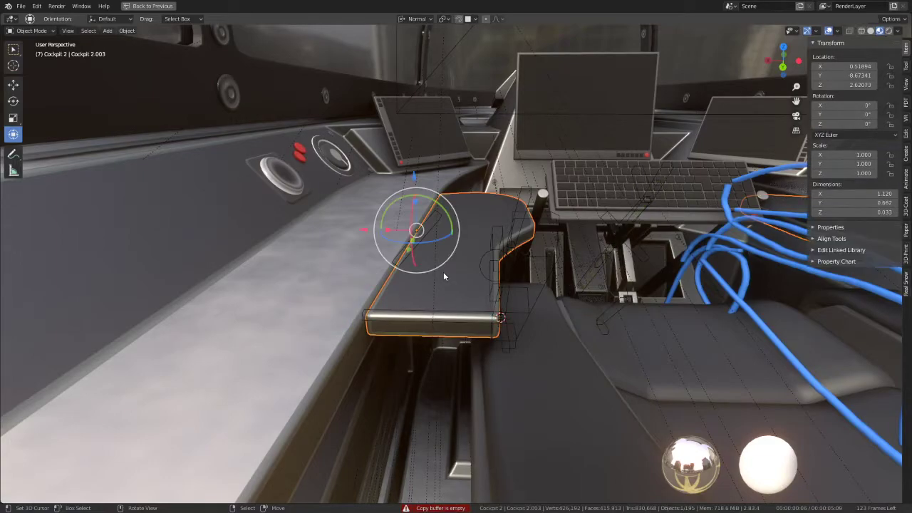
left_click(30, 31)
left_click(46, 44)
left_click(447, 232)
left_click(456, 268)
left_click(465, 335)
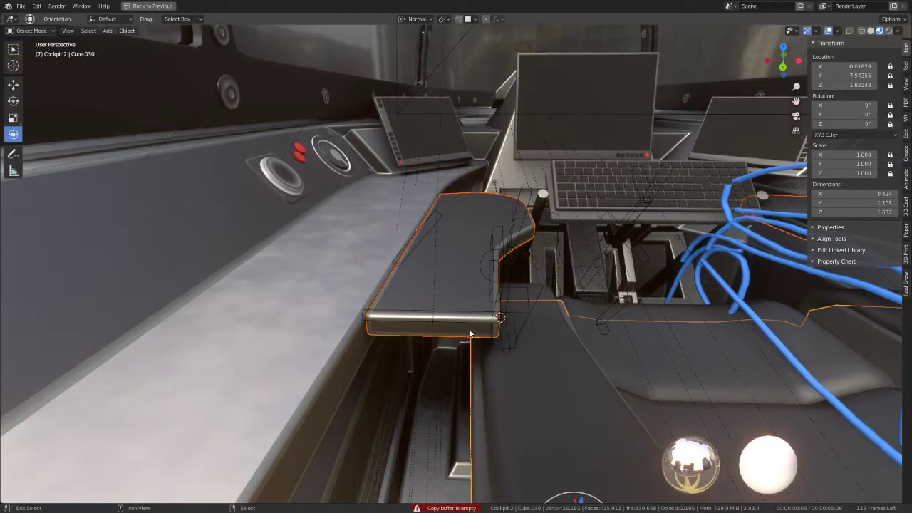
left_click(484, 310)
left_click(478, 274)
left_click(466, 267)
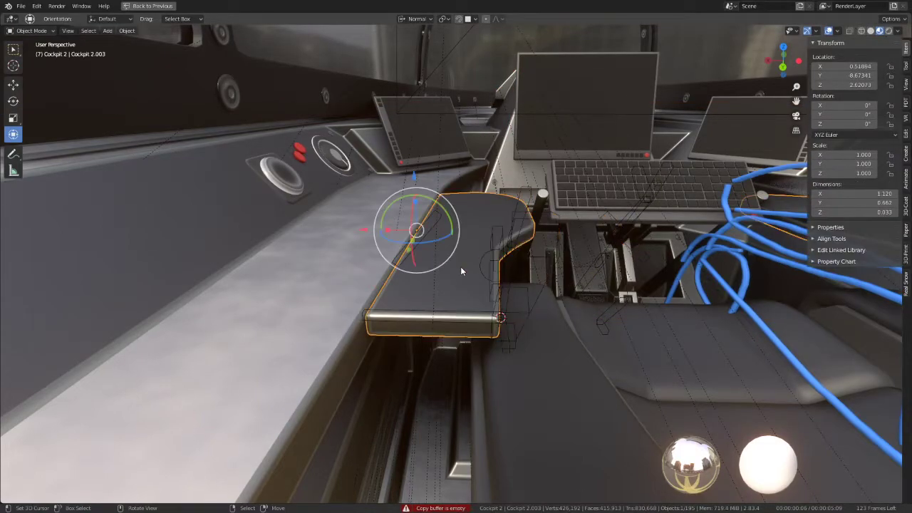
Maximize the 3D view, add the armature to the selection, and enter Pose Mode
middle_click_drag(466, 268, 597, 226)
key("ctrl+space")
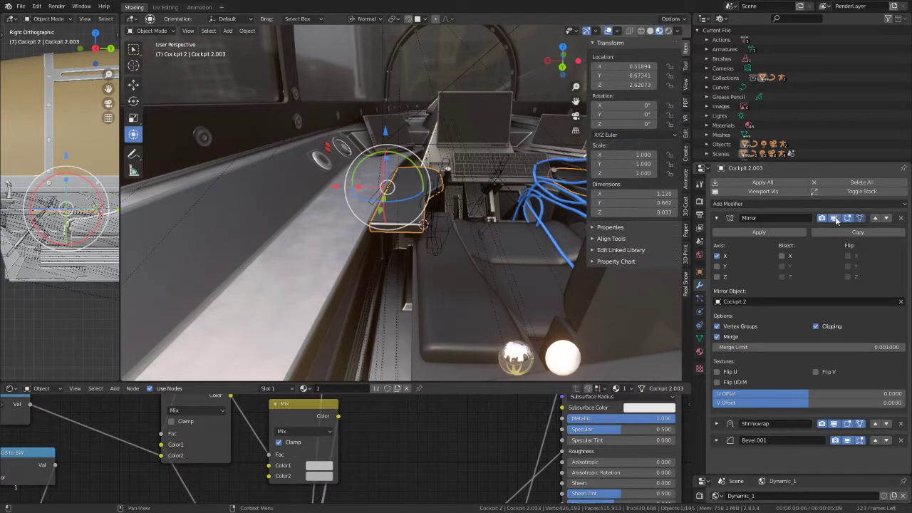
key("ctrl+space")
scroll(458, 308, "up", 3)
left_click(480, 318)
key("ctrl+Tab")
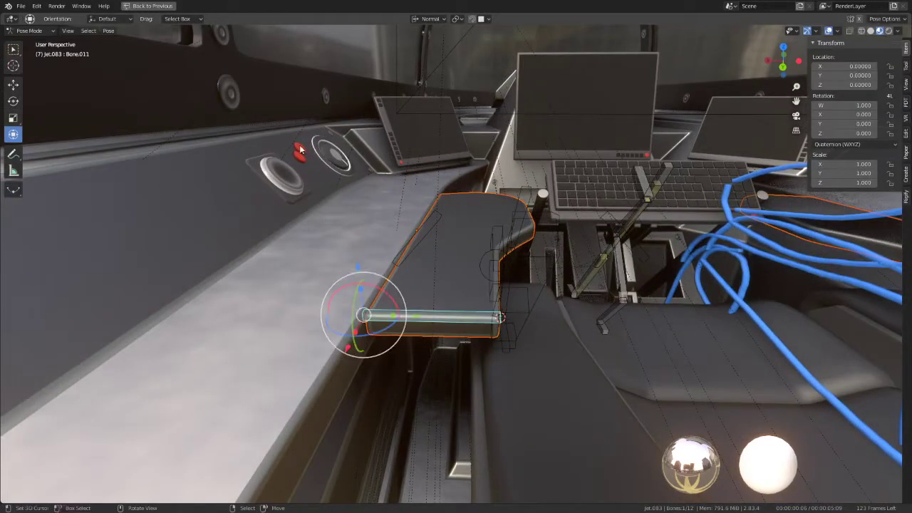
Parent the Cockpit 2.003 desk panel to Bone.011 with Ctrl+P > Bone
right_click(440, 203)
left_click(439, 203)
key("ctrl+q")
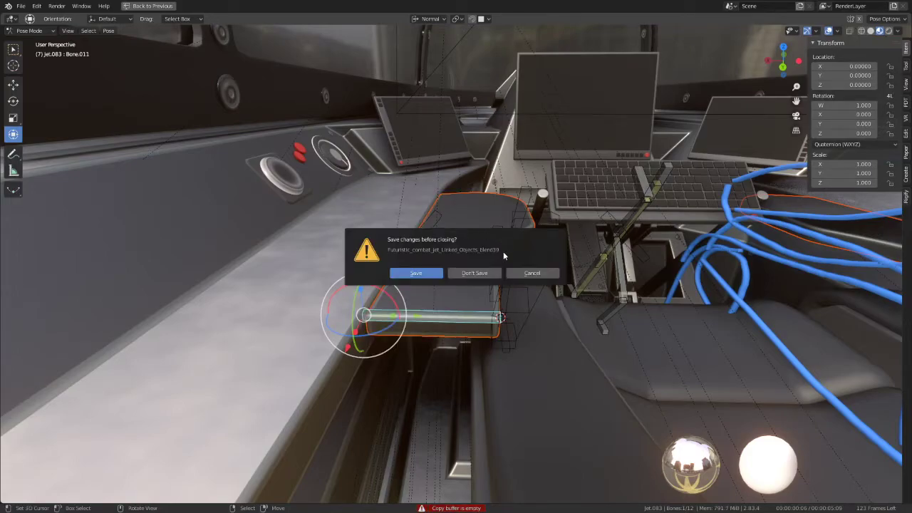
left_click(549, 271)
key("ctrl+p")
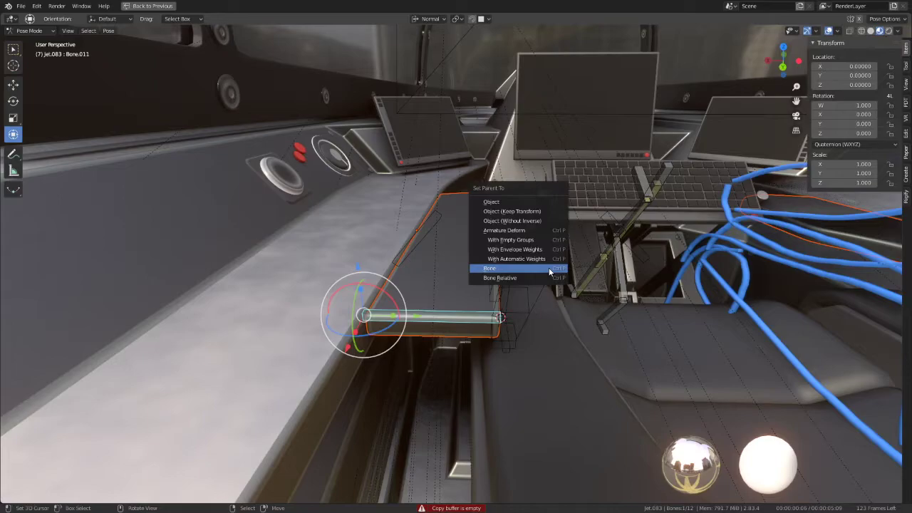
left_click(550, 272)
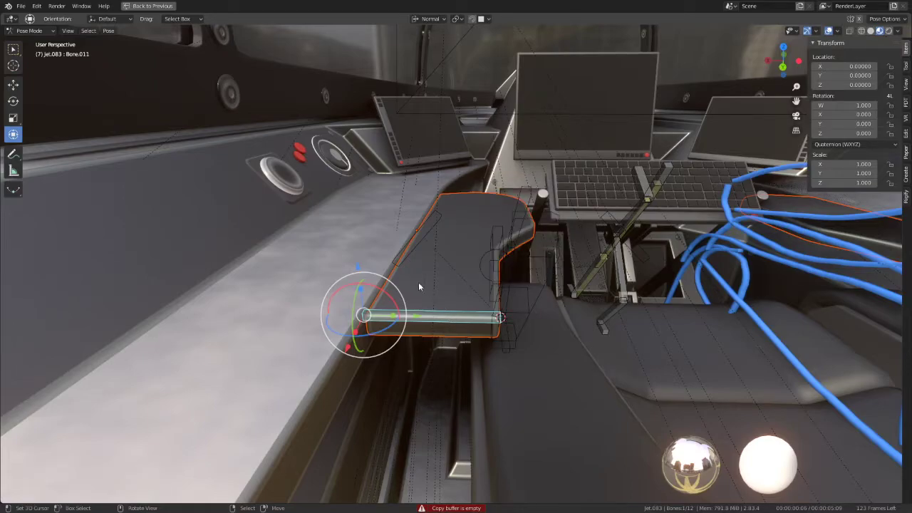
middle_click_drag(419, 286, 409, 283)
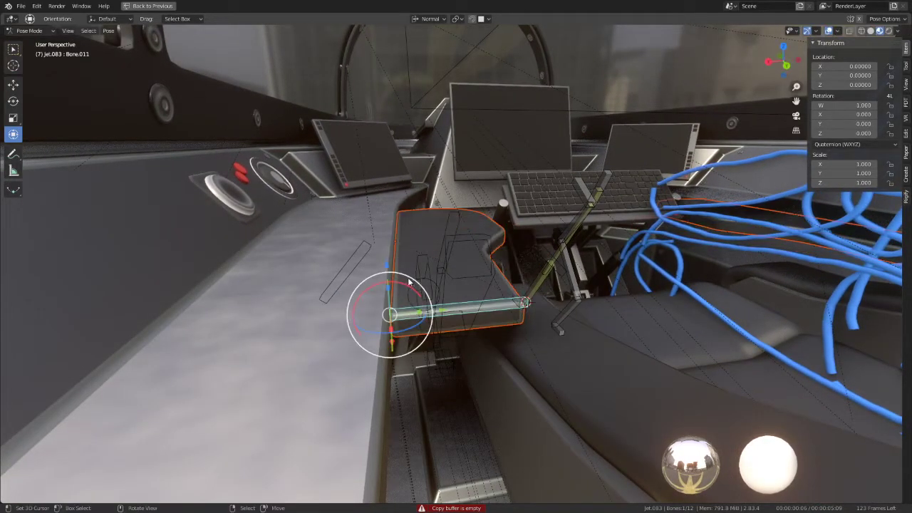
mouse_move(411, 292)
left_mouse_down()
mouse_move(311, 340)
mouse_move(336, 366)
left_mouse_up()
right_click(342, 370)
mouse_move(342, 370)
middle_mouse_down()
mouse_move(392, 283)
mouse_move(442, 336)
mouse_move(414, 278)
middle_mouse_up()
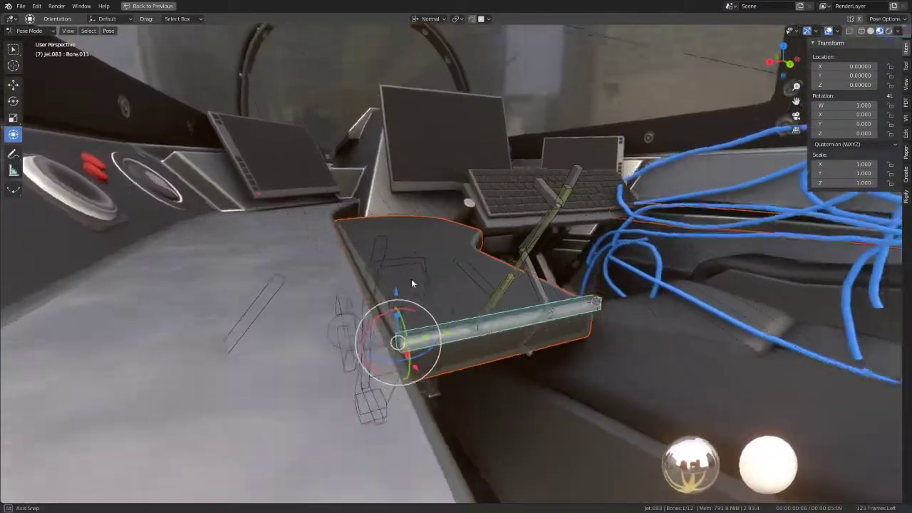
mouse_move(428, 27)
middle_mouse_down()
mouse_move(324, 218)
mouse_move(368, 163)
mouse_move(403, 159)
mouse_move(379, 130)
mouse_move(418, 157)
mouse_move(418, 228)
mouse_move(406, 179)
middle_mouse_up()
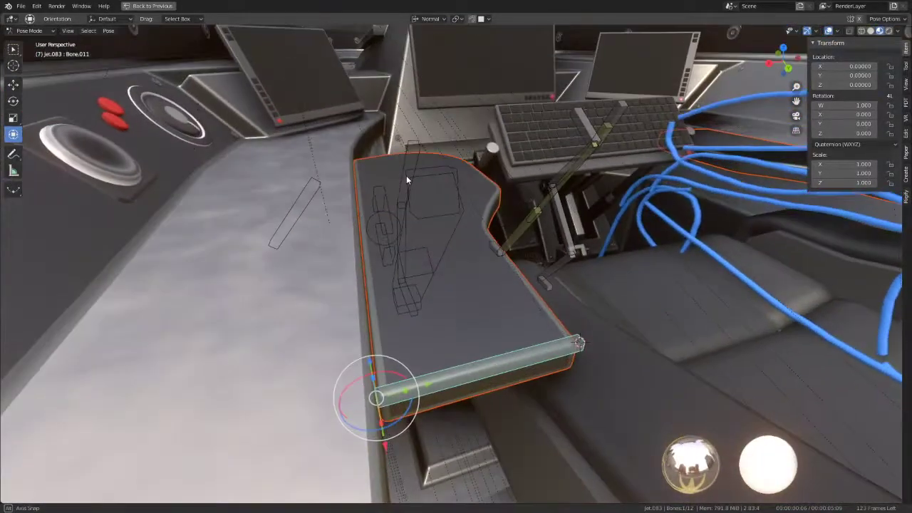
mouse_move(389, 375)
left_mouse_down()
mouse_move(382, 350)
mouse_move(320, 342)
mouse_move(279, 387)
mouse_move(307, 362)
mouse_move(371, 338)
mouse_move(330, 342)
mouse_move(295, 363)
mouse_move(283, 395)
mouse_move(280, 363)
mouse_move(305, 326)
mouse_move(340, 309)
mouse_move(415, 313)
mouse_move(329, 309)
left_mouse_up()
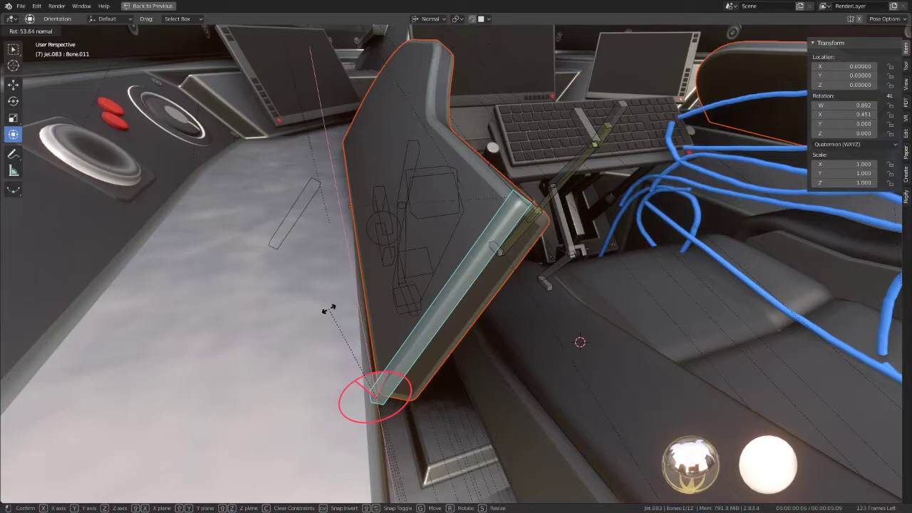
right_click(328, 309)
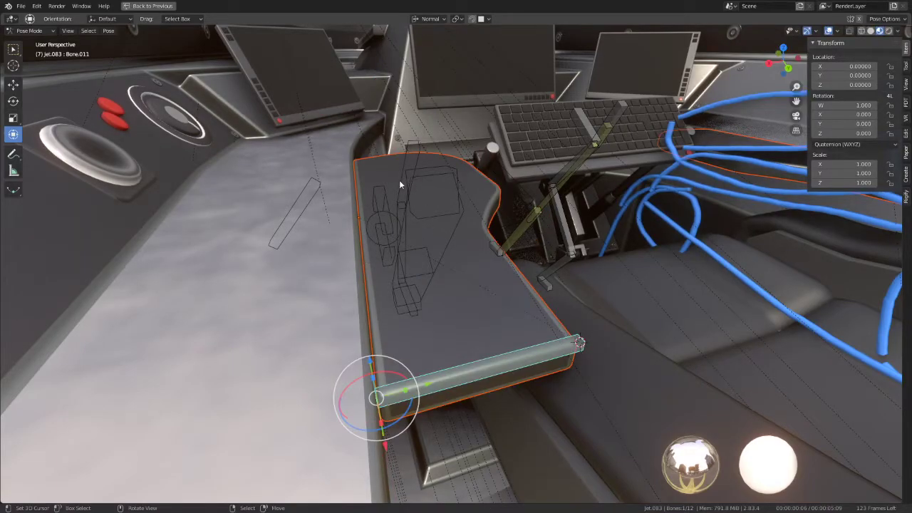
key("Tab")
key("Tab")
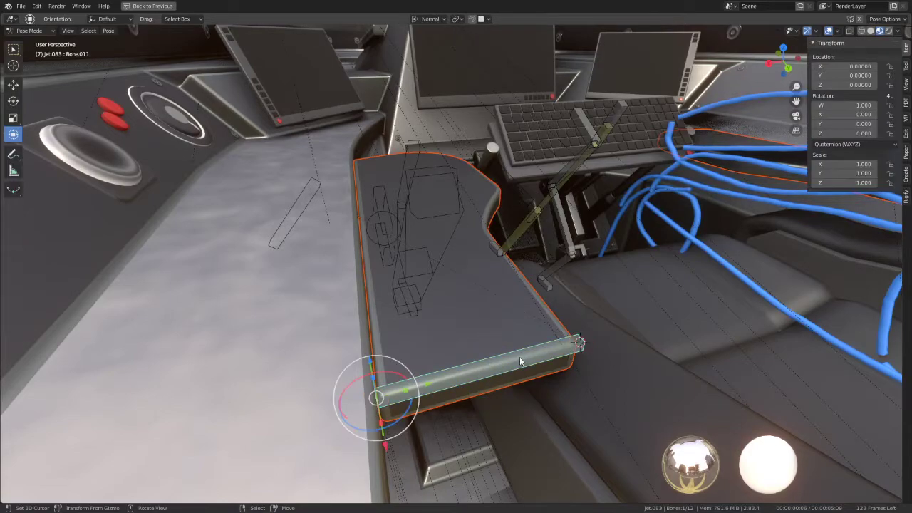
Place the 3D cursor on the Cockpit 2.003 desk's inner-corner vertex
left_click(529, 325)
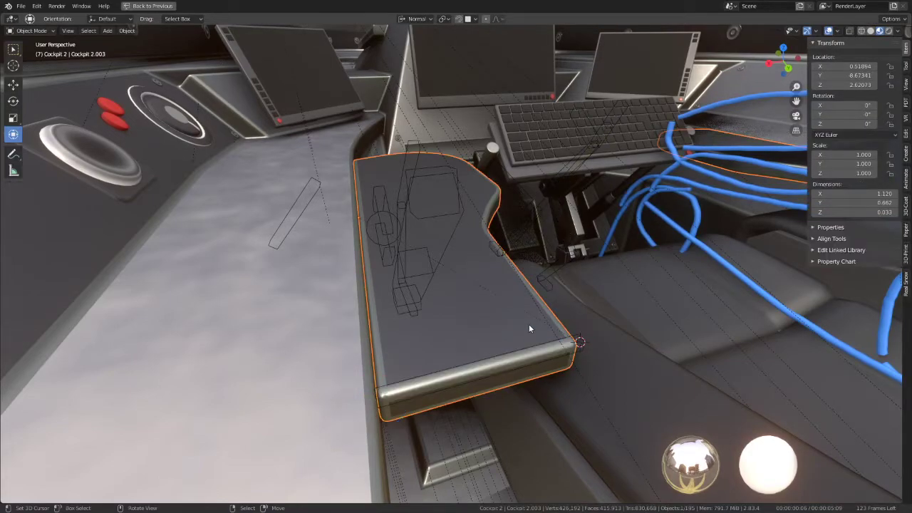
left_click(589, 345)
key("Tab")
key("Tab")
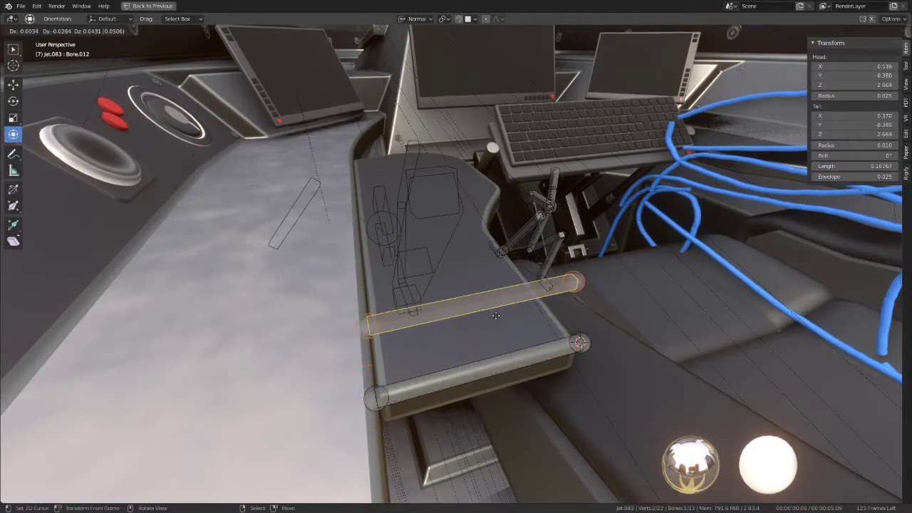
left_click(381, 160)
Move Bone.012 onto the 3D cursor at the desk's inner corner
key("Tab")
left_click(344, 149)
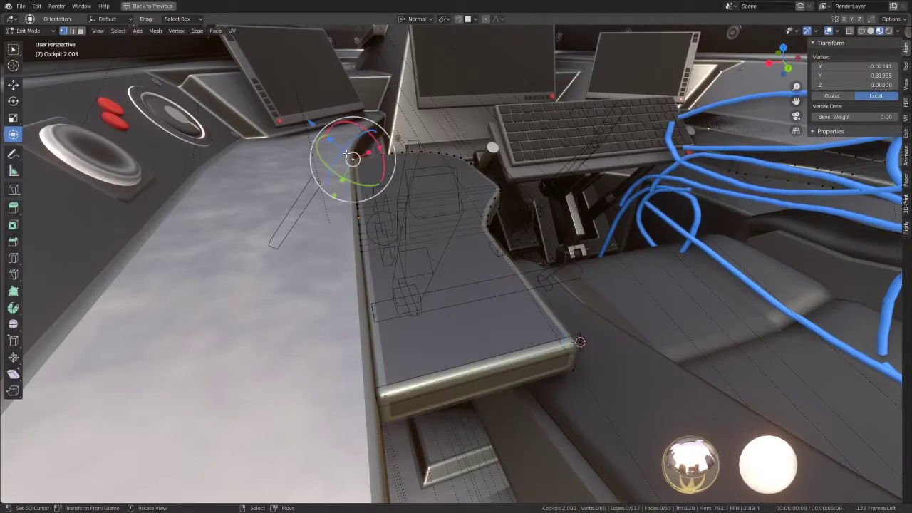
key("shift+s")
left_click(417, 185)
key("Tab")
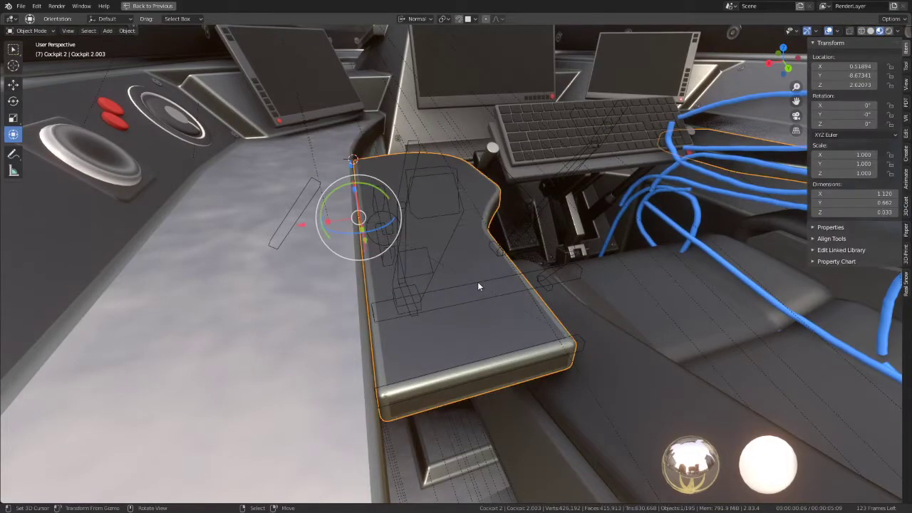
left_click(478, 281)
key("Tab")
key("shift+s")
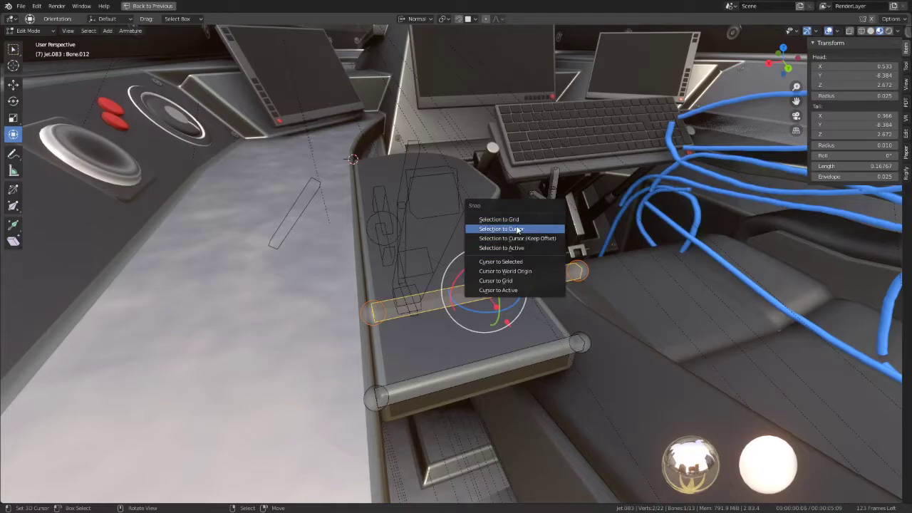
left_click(513, 229)
mouse_move(513, 228)
middle_mouse_down()
mouse_move(511, 271)
mouse_move(462, 243)
mouse_move(464, 250)
middle_mouse_up()
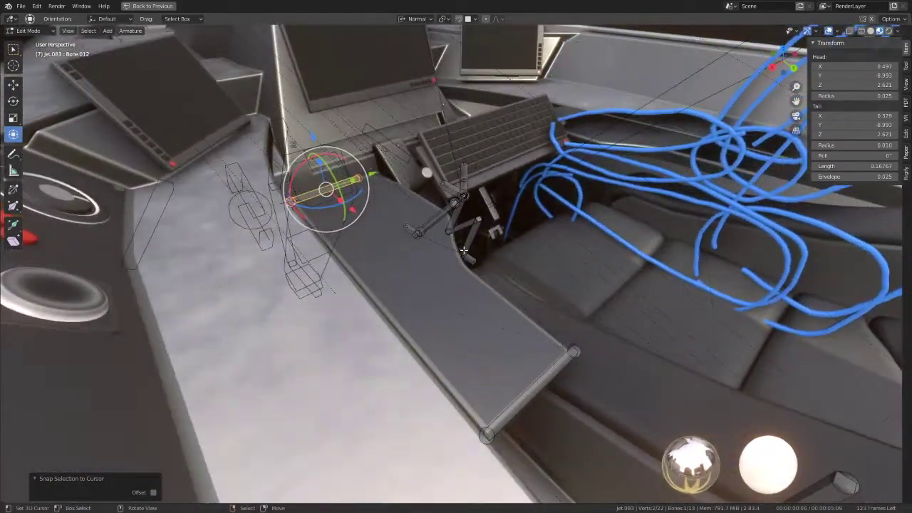
Add a new bone at the joint on the desk's front end
left_click(534, 395, "shift")
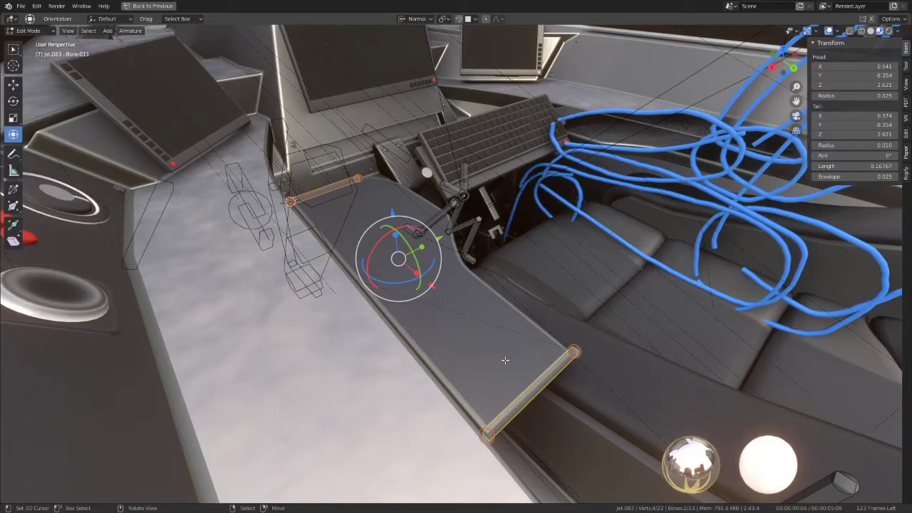
left_click(489, 436)
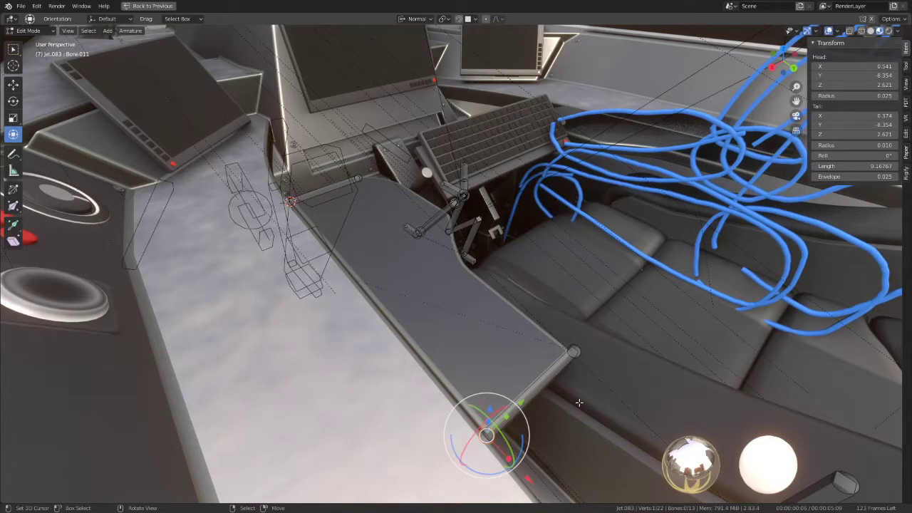
key("shift+s")
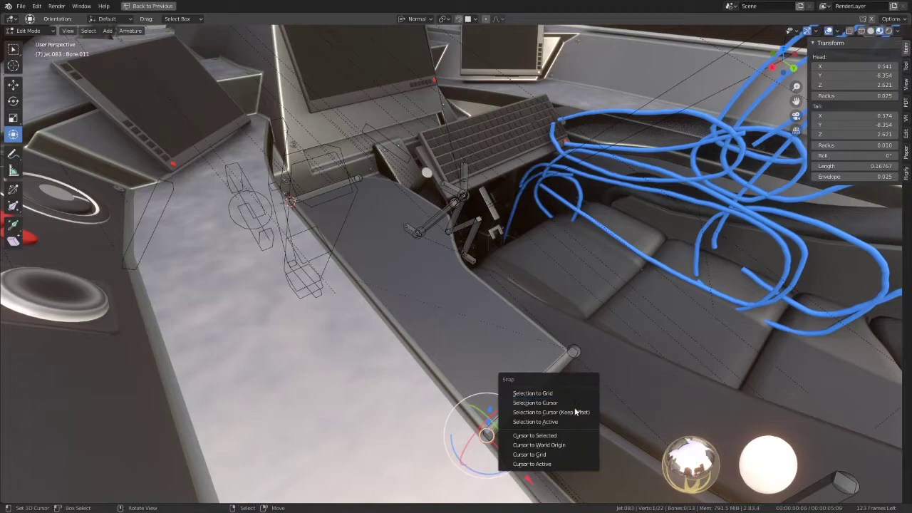
left_click(531, 438)
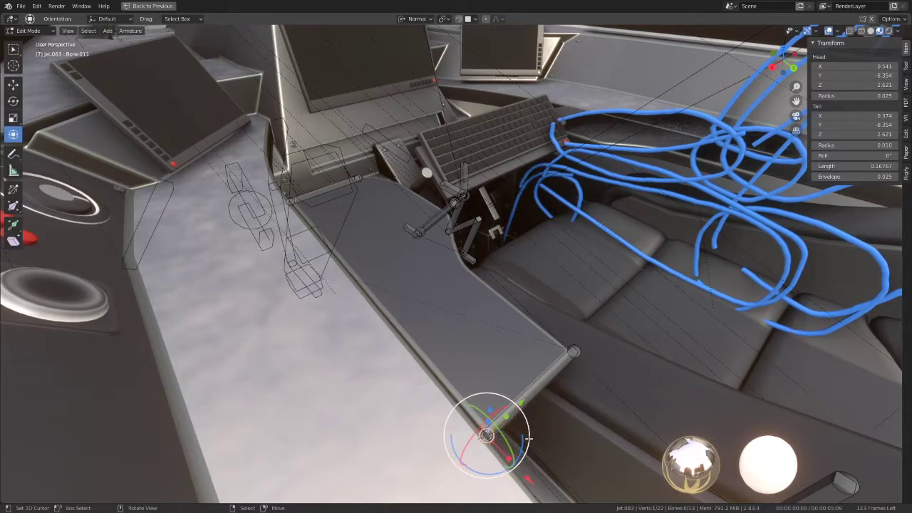
key("shift+a")
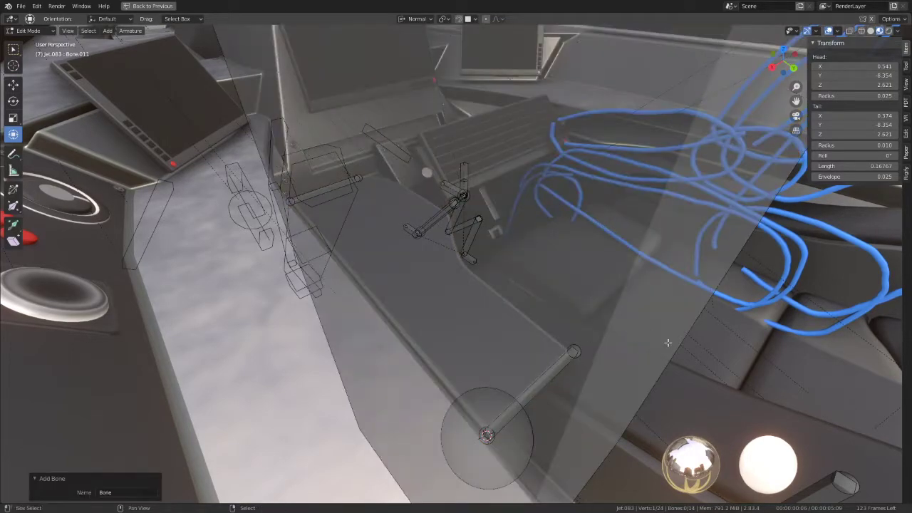
key("shift+s")
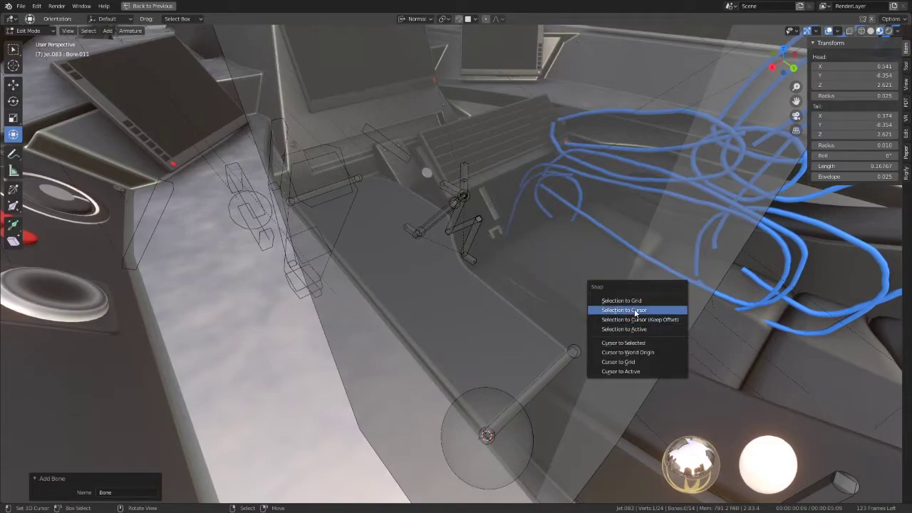
left_click(637, 312)
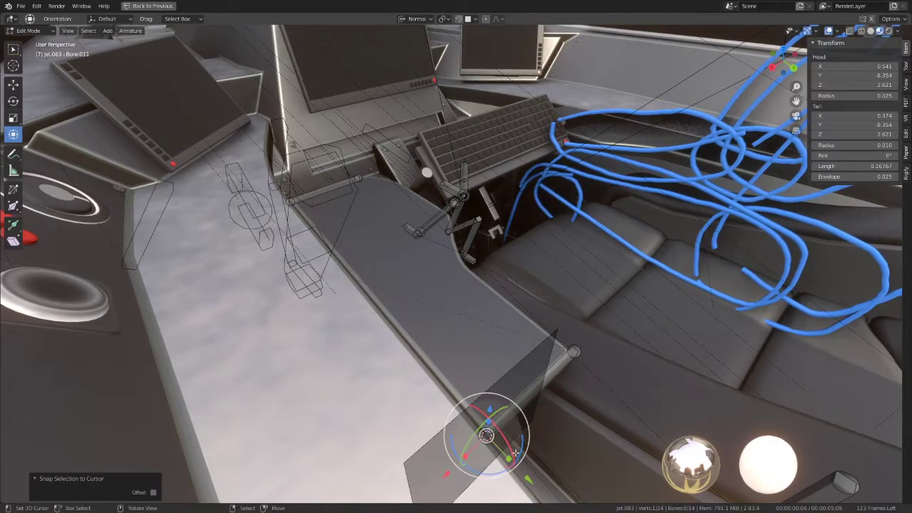
Make the new bone's B-Bone display thinner
key("alt+s")
left_click(441, 431)
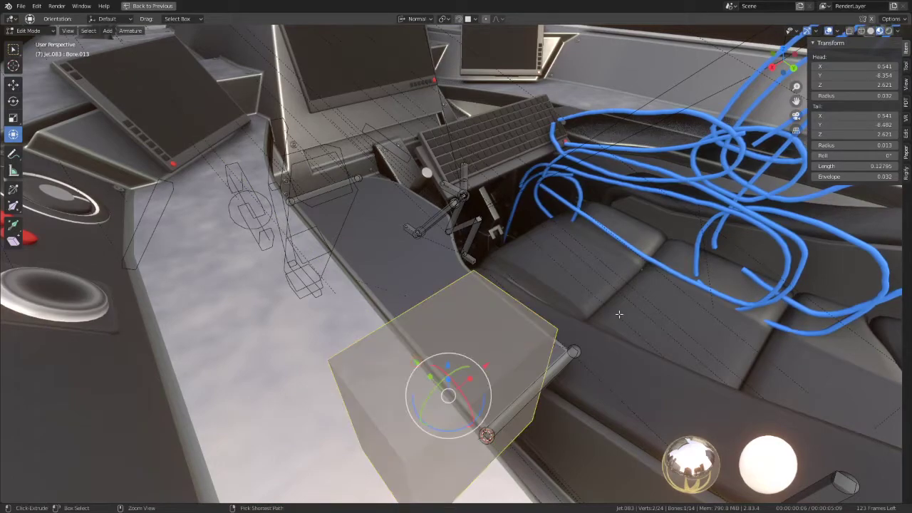
key("alt+s")
left_click(521, 379)
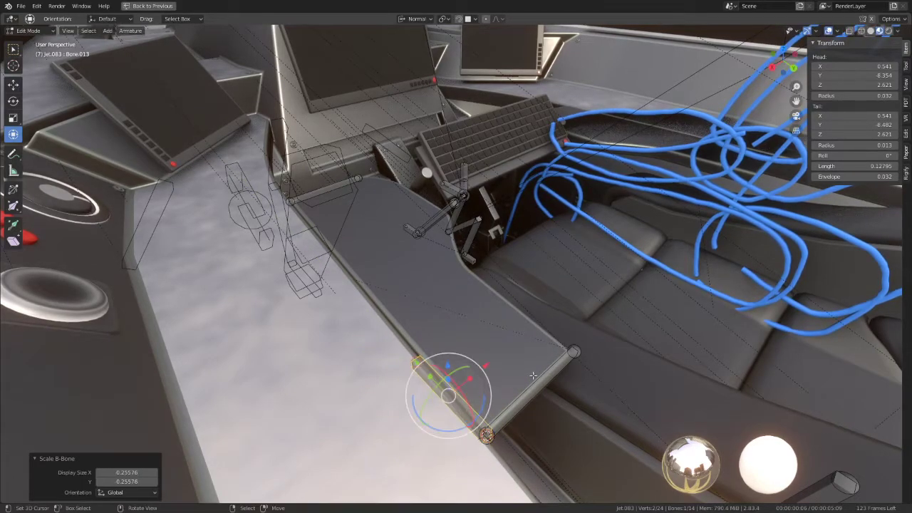
key("alt+s")
left_click(504, 380)
Snap the new bone's tail to Bone.012 so it runs 0.640 along the panel edge
left_click(291, 203)
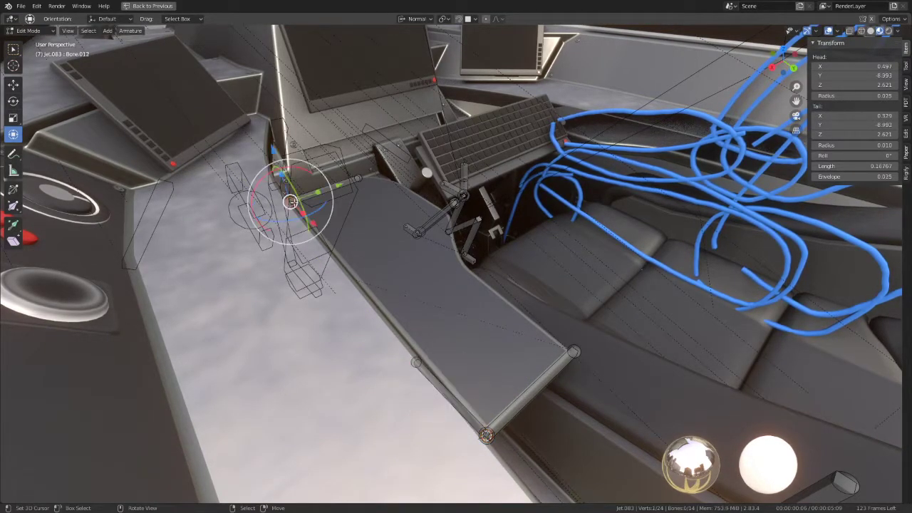
key("shift+s")
left_click(425, 238)
key("shift+s")
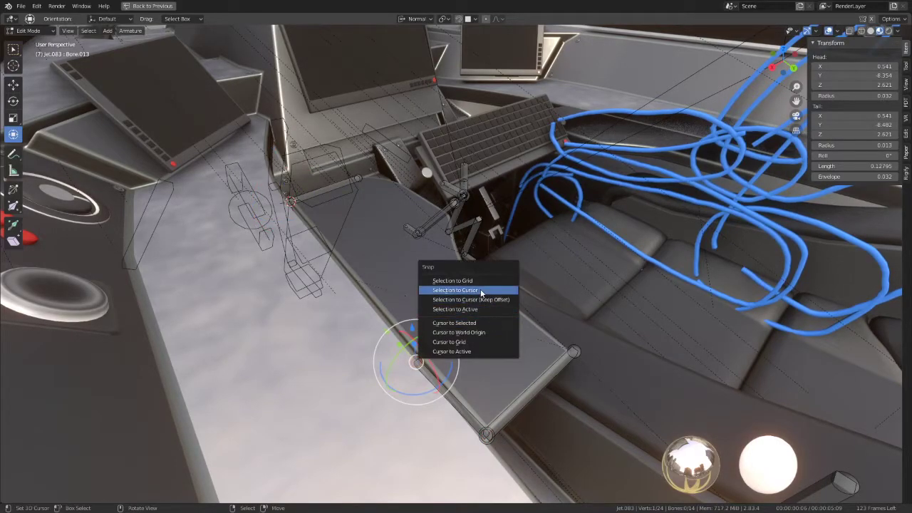
left_click(470, 290)
mouse_move(470, 290)
middle_mouse_down()
mouse_move(509, 294)
mouse_move(402, 272)
middle_mouse_up()
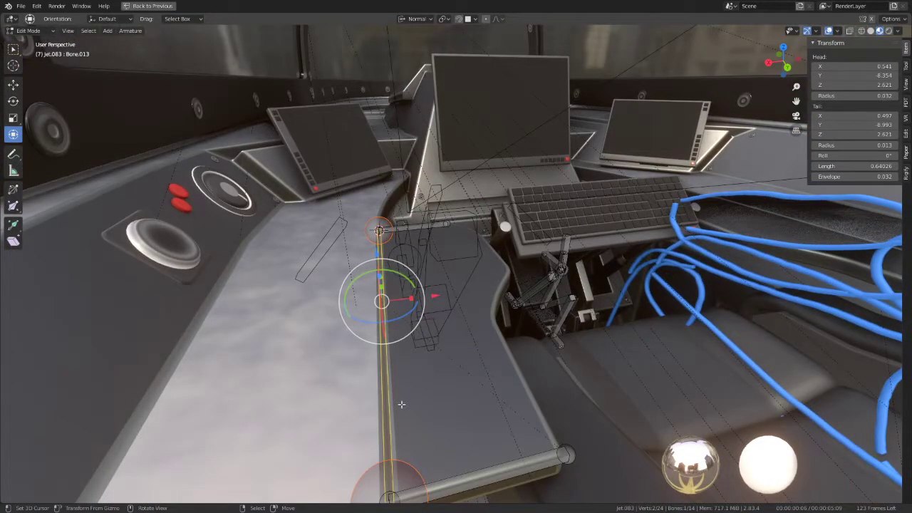
Parent the new bone to the desk-edge bone, keeping offset
middle_click_drag(507, 458, 501, 444)
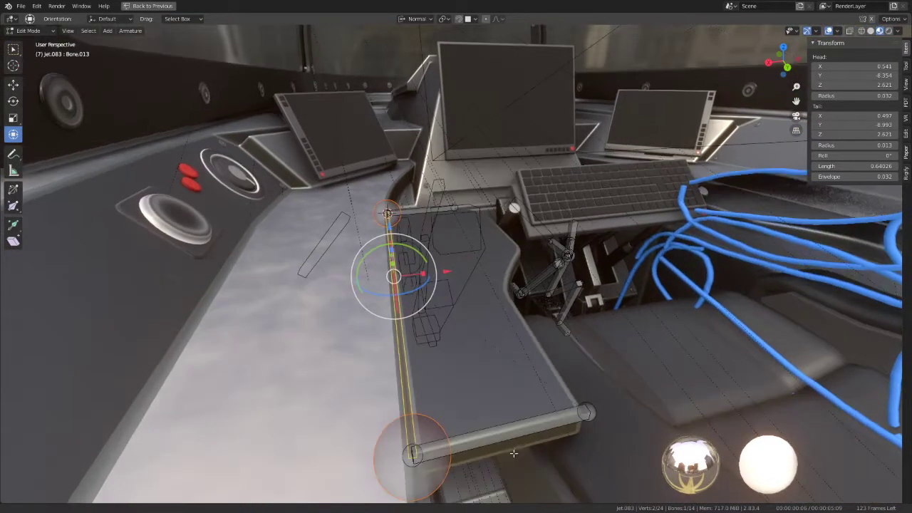
left_click(499, 427, "shift")
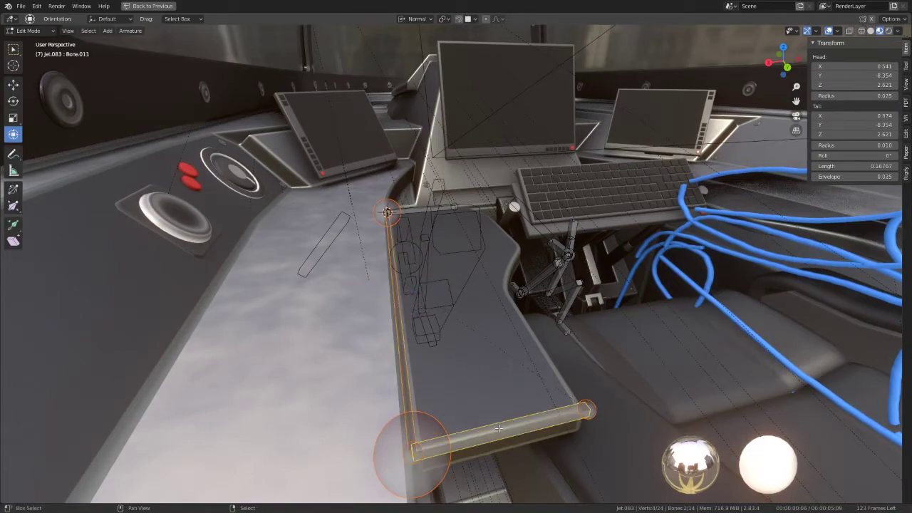
key("ctrl+p")
left_click(551, 352)
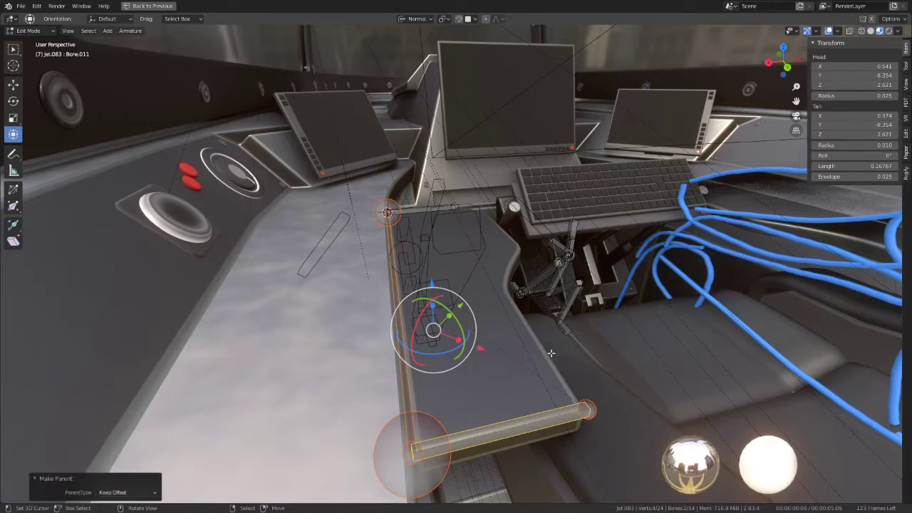
Snap the 3D cursor to Bone.012's ends, undoing a snap to keep its 0.085 length
left_click(458, 207)
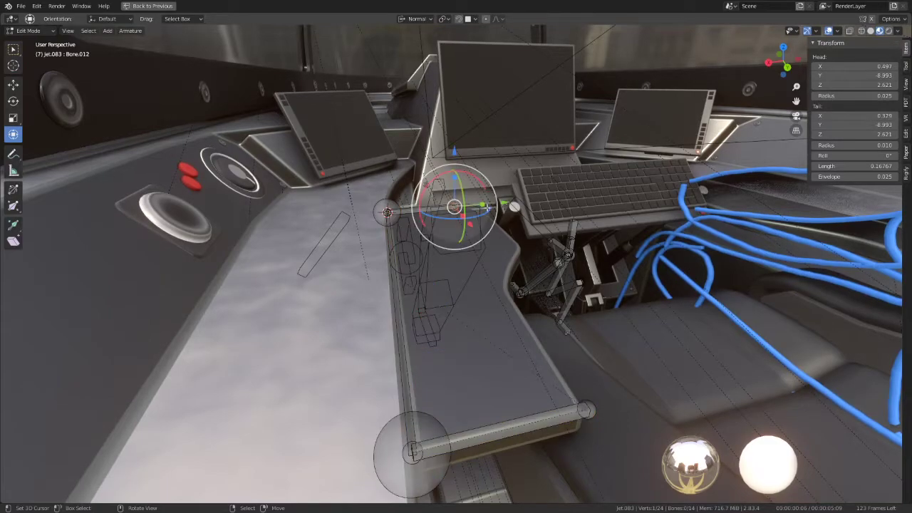
key("shift+s")
left_click(495, 242)
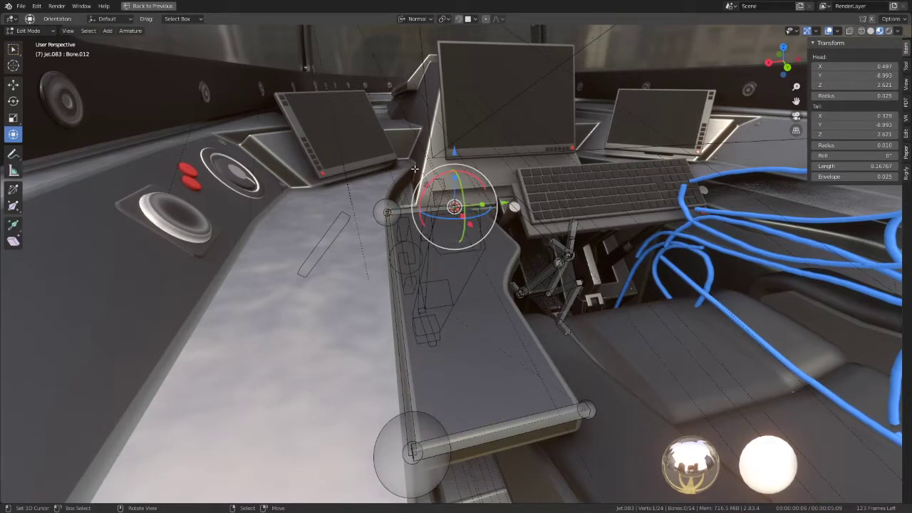
left_click(383, 211)
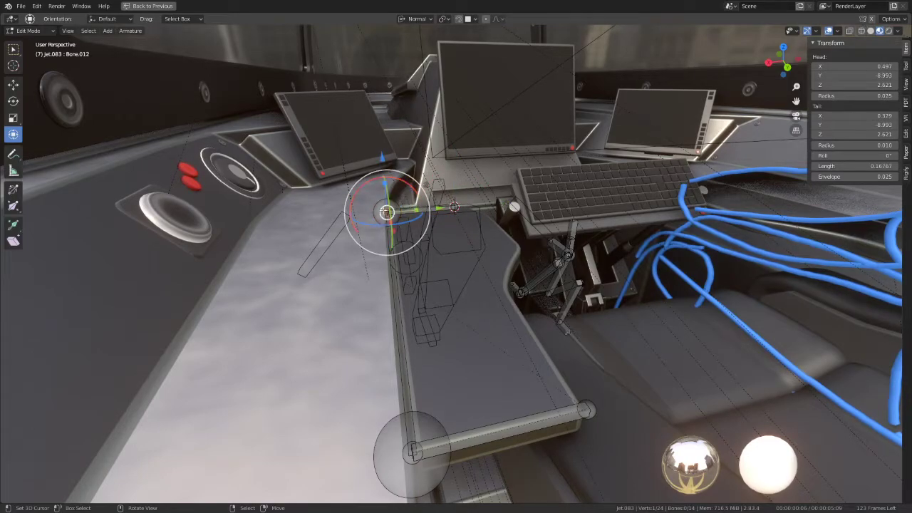
key("shift+s")
left_click(442, 208)
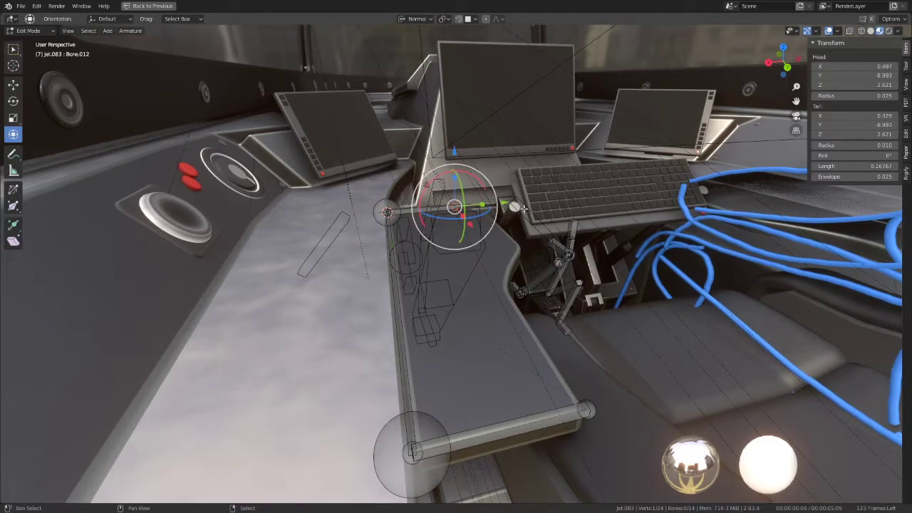
key("shift+s")
left_click(495, 171)
key("ctrl+z")
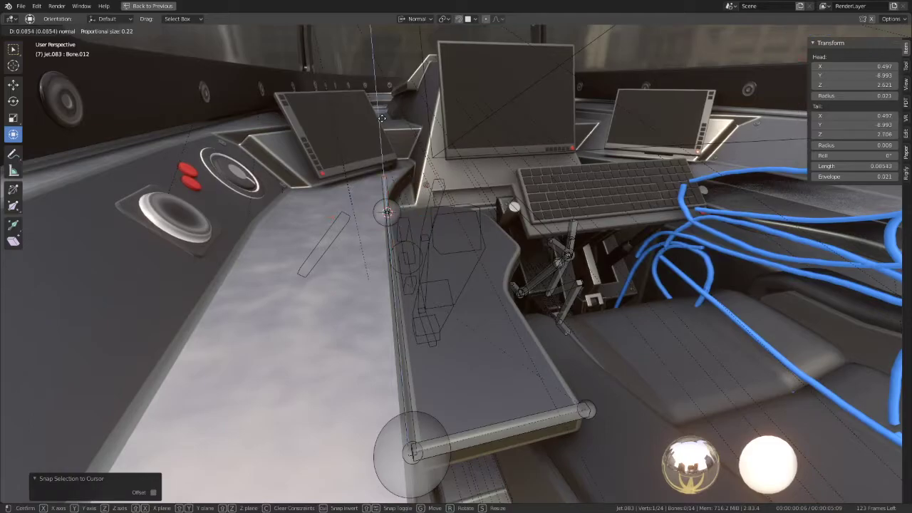
mouse_move(385, 178)
middle_mouse_down()
mouse_move(359, 184)
mouse_move(473, 229)
mouse_move(467, 243)
middle_mouse_up()
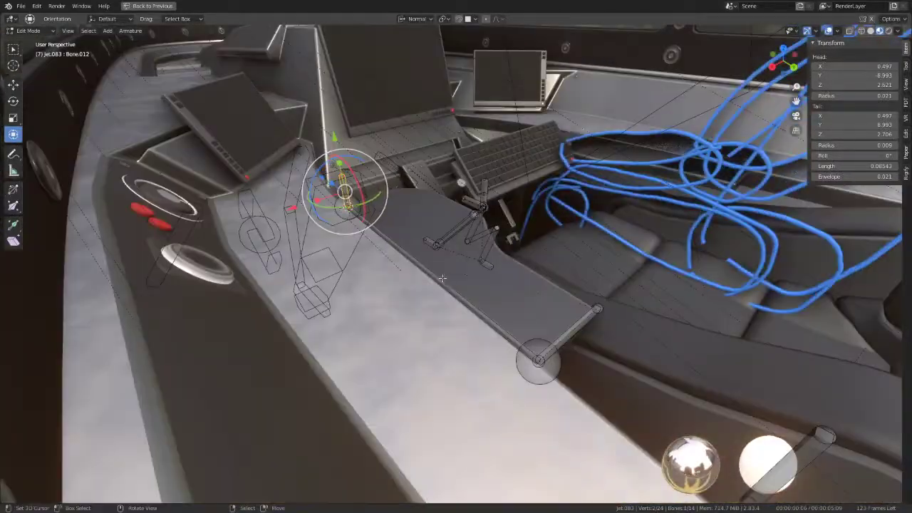
middle_click_drag(466, 243, 423, 261)
In Pose Mode, add an IK constraint on Bone.013 targeting Bone.012
key("ctrl+Tab")
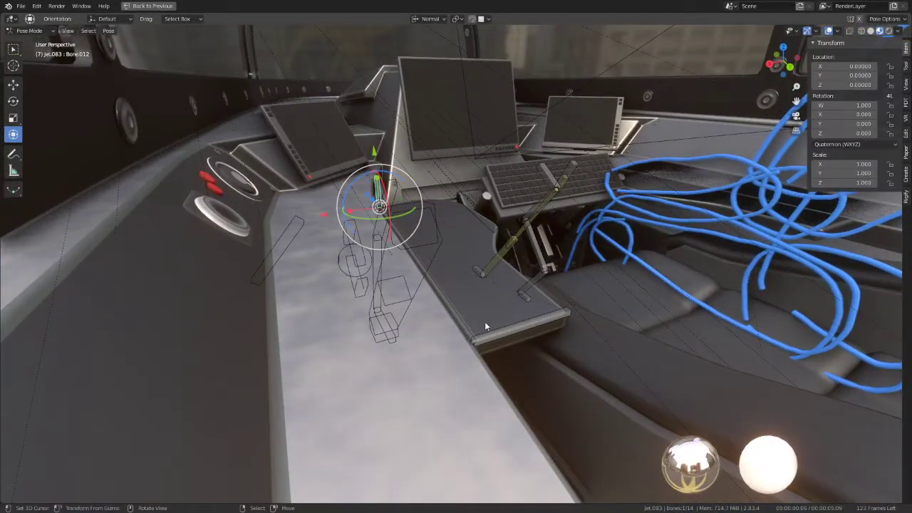
left_click(463, 315)
left_click(383, 184)
left_click(441, 292)
left_click(378, 187)
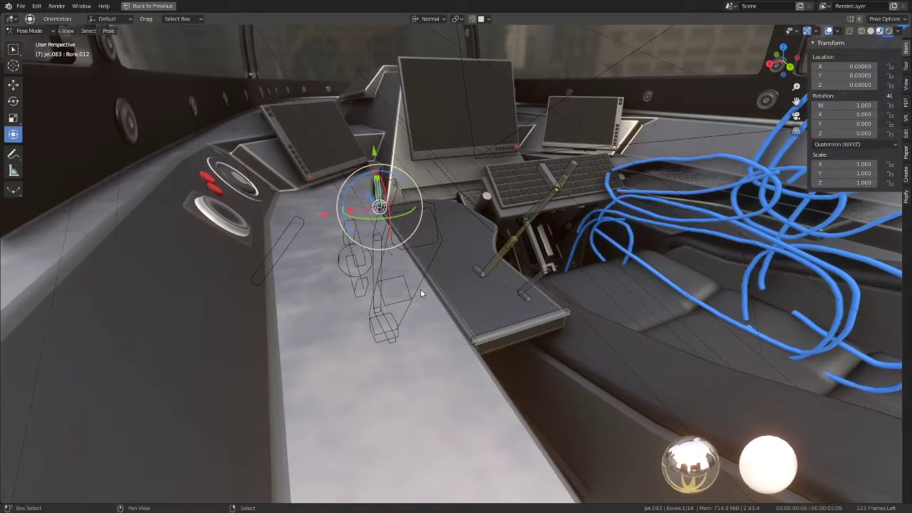
left_click(441, 291)
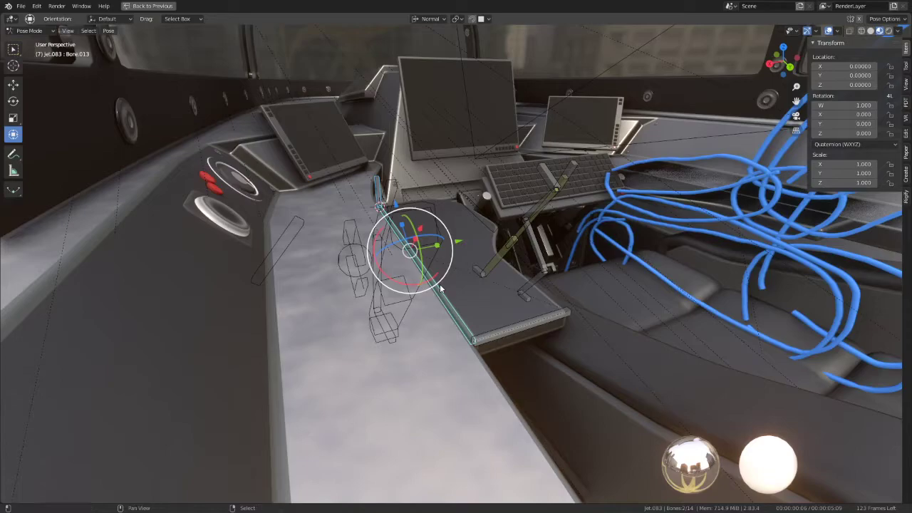
key("shift+i")
left_click(440, 285)
left_click(443, 294)
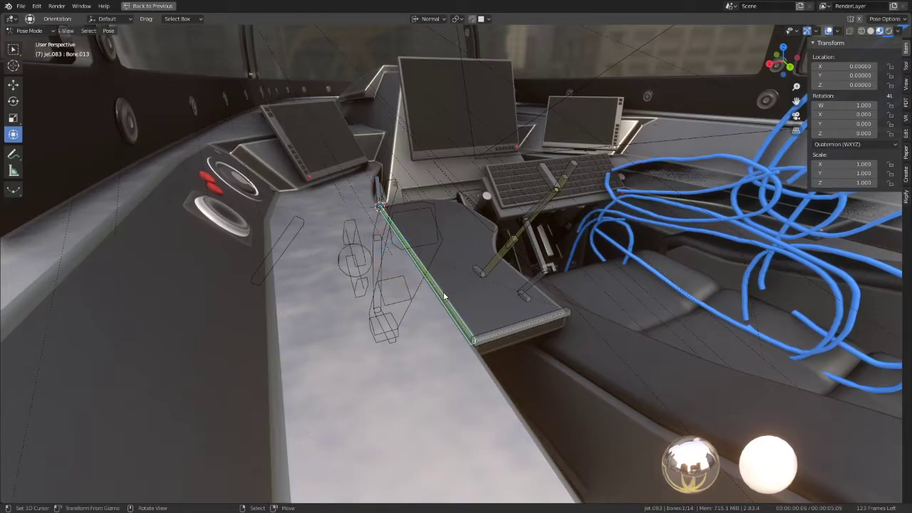
Check the new IK constraint in Bone.013's Bone Constraints properties
key("ctrl+space")
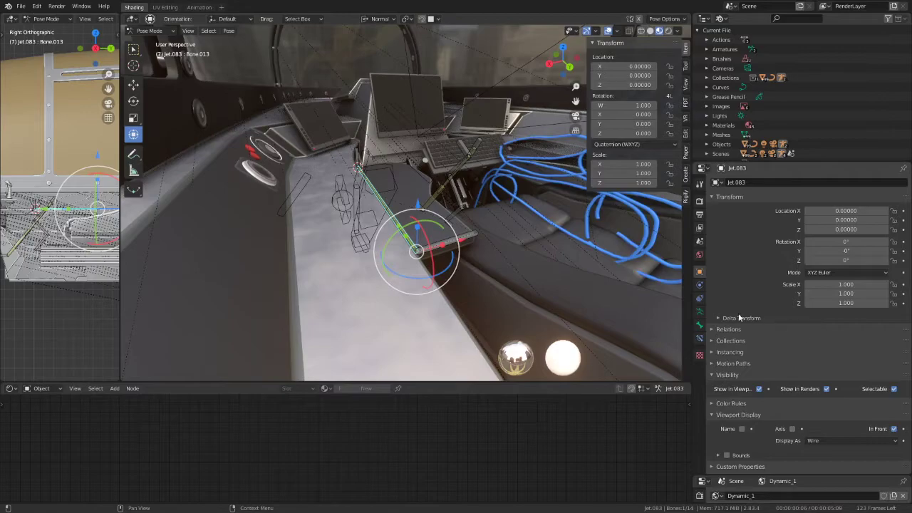
left_click(699, 326)
left_click(700, 338)
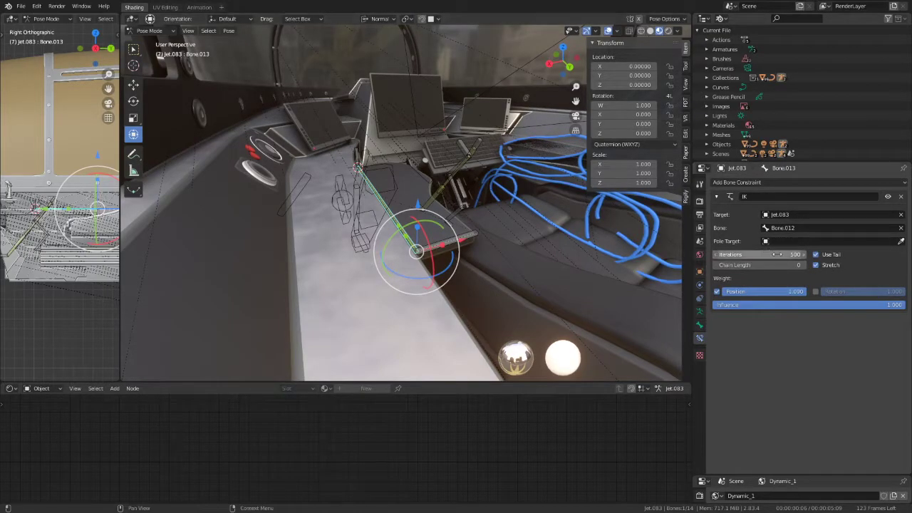
Test-rotate Bone.011, cancel it, then select the desk Cockpit 2.003 in Object Mode
left_click(444, 233)
middle_click_drag(443, 232, 451, 244)
left_click_drag(451, 244, 377, 253)
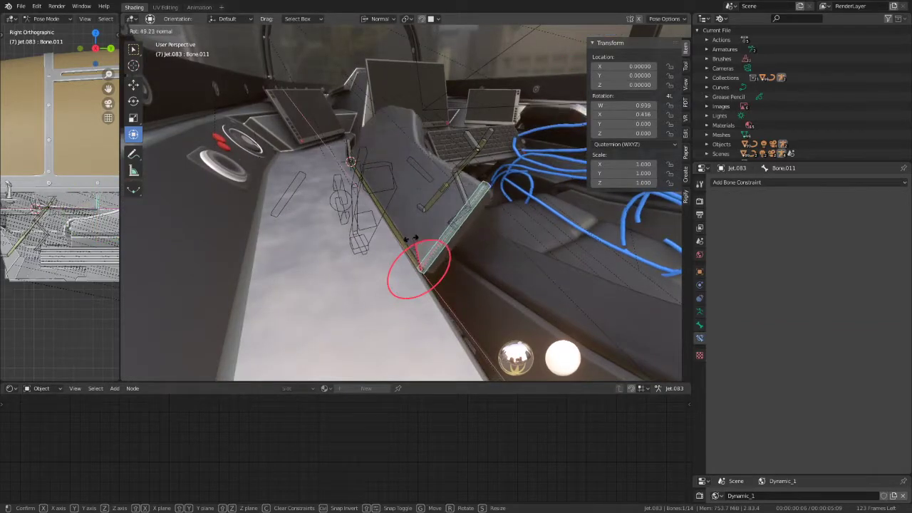
key("Escape")
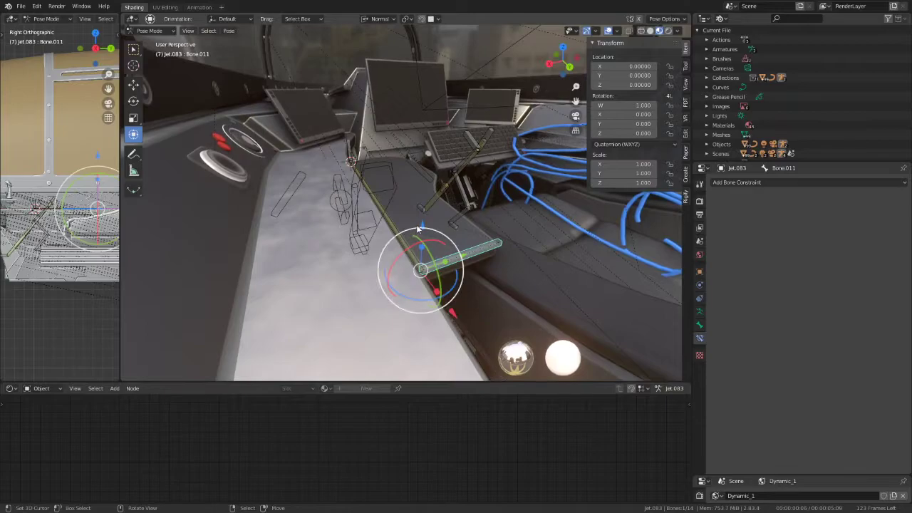
key("ctrl+space")
left_click(477, 212)
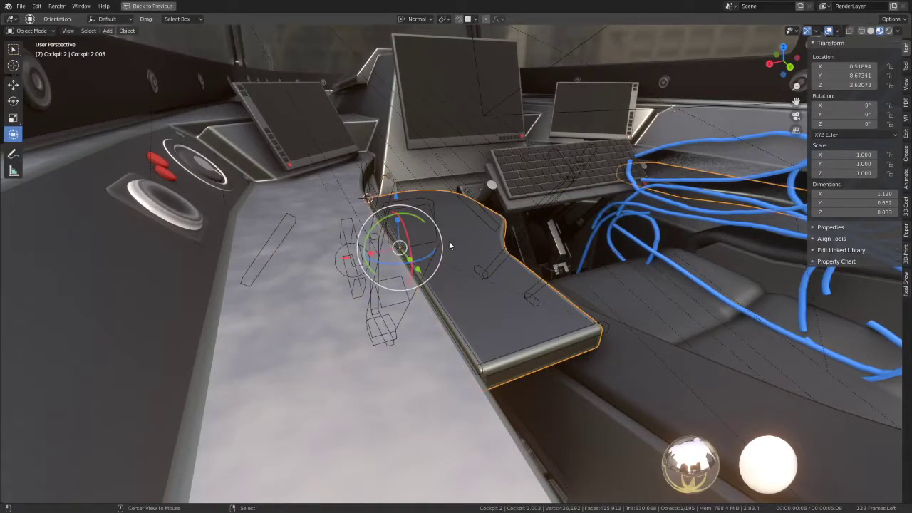
Clear the desk's old parent keeping its transform, then parent it to Bone.013
key("alt+p")
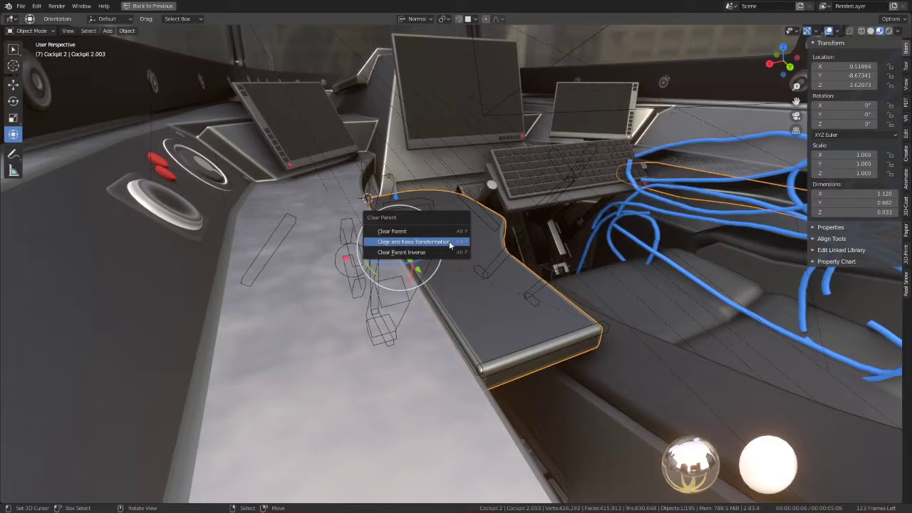
left_click(449, 242)
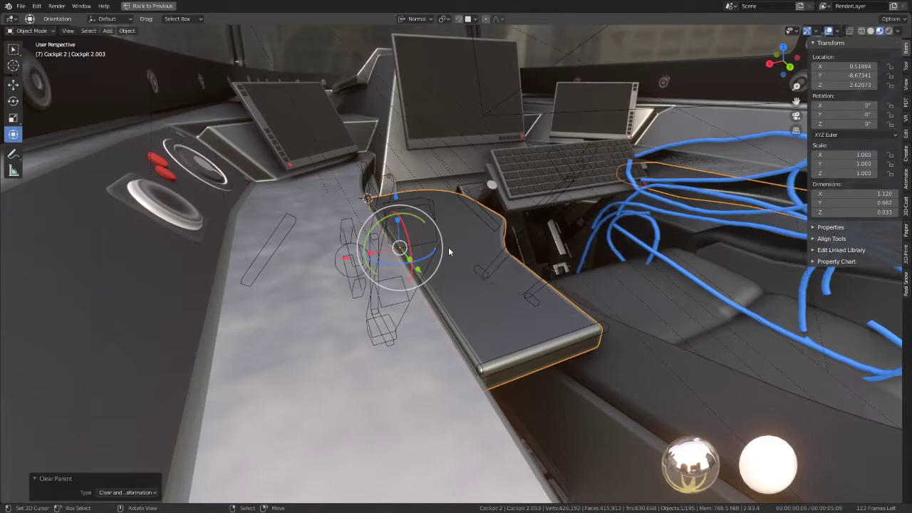
key("ctrl+z")
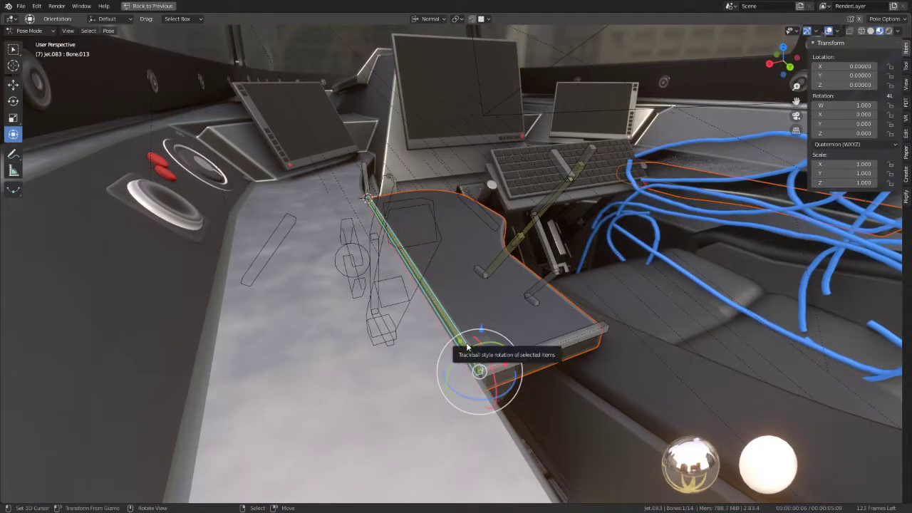
key("ctrl+p")
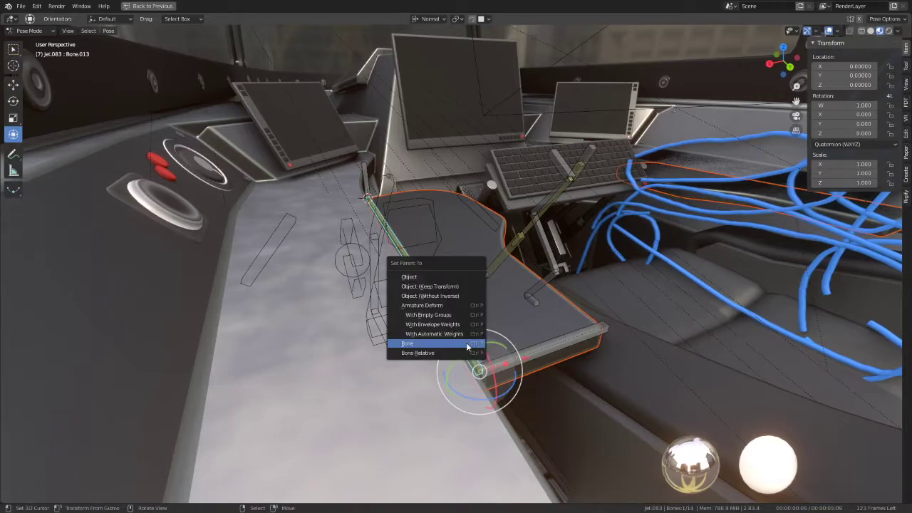
left_click(466, 342)
Rotate Bone.011 about 94.6° on X so the desk swings upright
left_click(538, 352)
left_click_drag(499, 341, 412, 388)
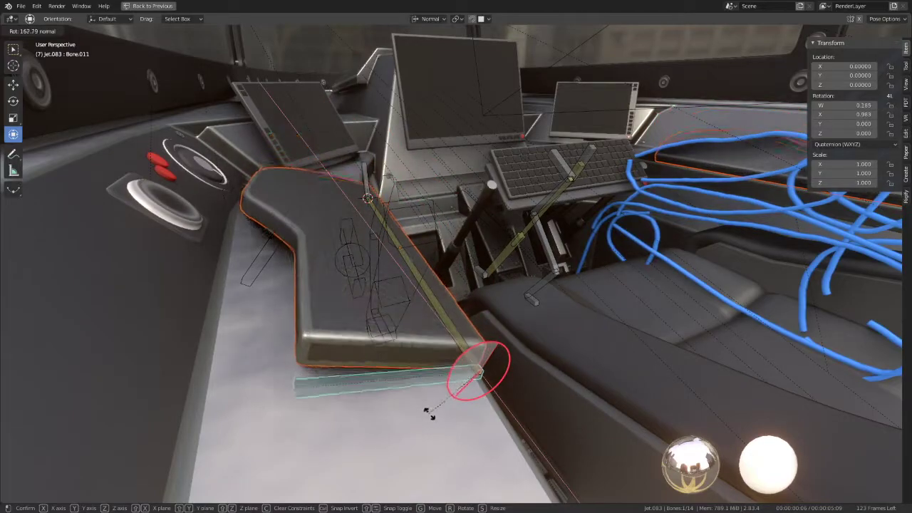
mouse_move(411, 388)
left_mouse_down()
mouse_move(401, 396)
mouse_move(387, 279)
left_mouse_up()
mouse_move(388, 279)
middle_mouse_down()
mouse_move(546, 297)
mouse_move(616, 230)
middle_mouse_up()
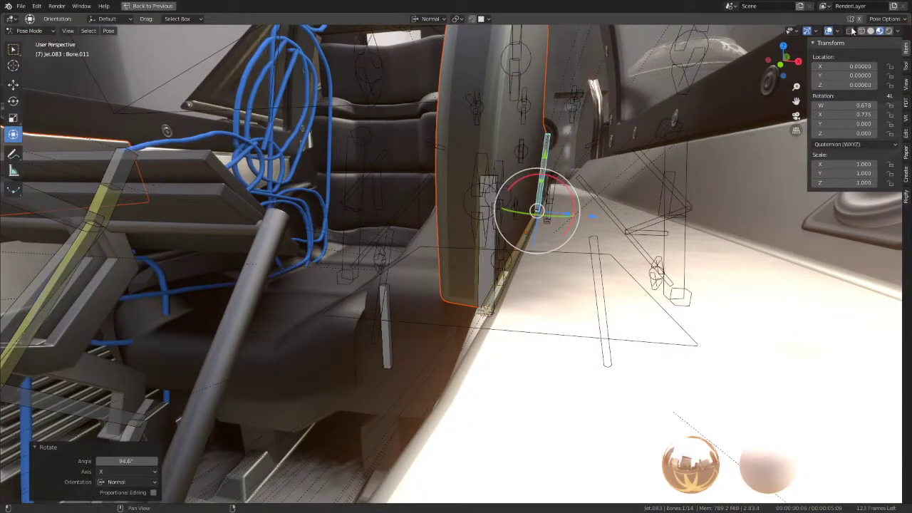
Hide viewport overlays and test-swing the armrest up about 77° and back to rest
left_click(828, 32)
mouse_move(581, 202)
left_mouse_down()
mouse_move(546, 204)
mouse_move(570, 230)
mouse_move(554, 193)
mouse_move(522, 187)
mouse_move(533, 176)
mouse_move(563, 203)
mouse_move(543, 202)
left_mouse_up()
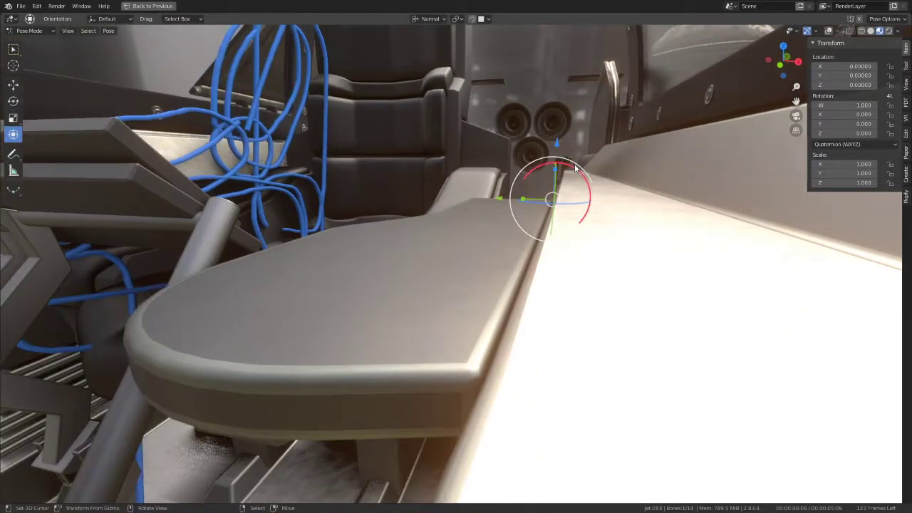
left_click_drag(576, 168, 612, 219)
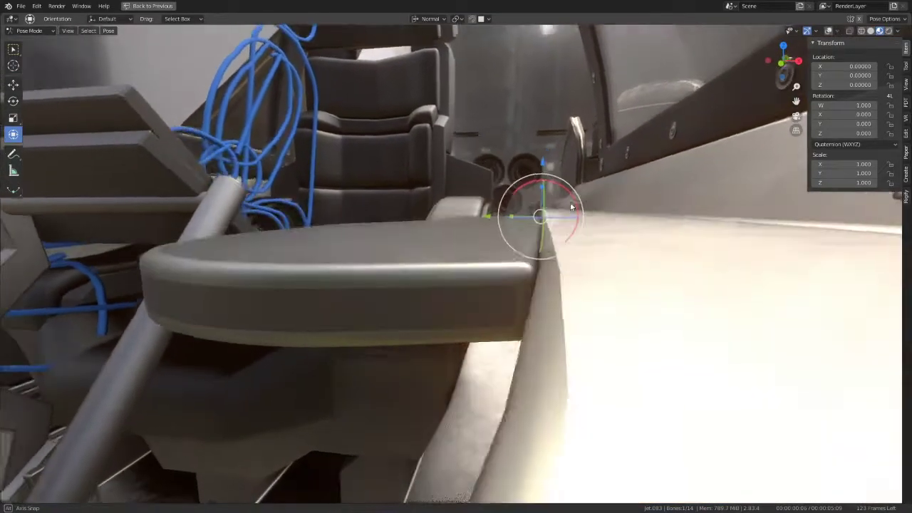
mouse_move(612, 219)
left_mouse_down()
mouse_move(570, 182)
mouse_move(543, 242)
mouse_move(538, 224)
left_mouse_up()
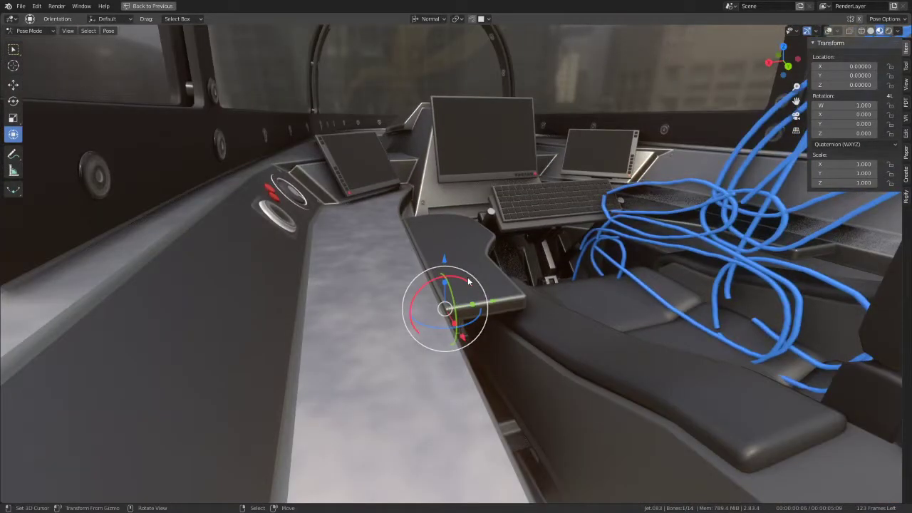
Swing the armrest to about 96°, cancel back to rest, and view through the camera
left_click_drag(468, 282, 394, 280)
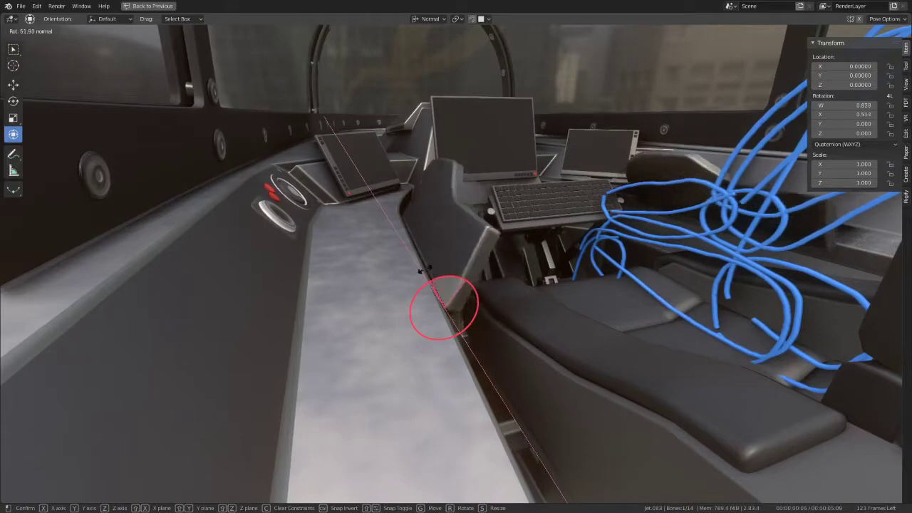
right_click(390, 280)
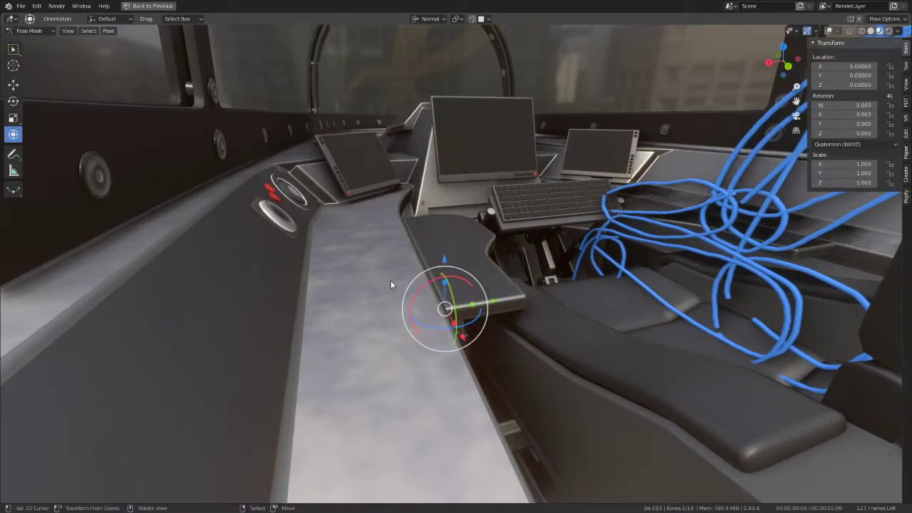
key("KP_0")
Rotate the armrest upright in camera view, then reset the bone to its rest rotation
scroll(342, 396, "down", 2)
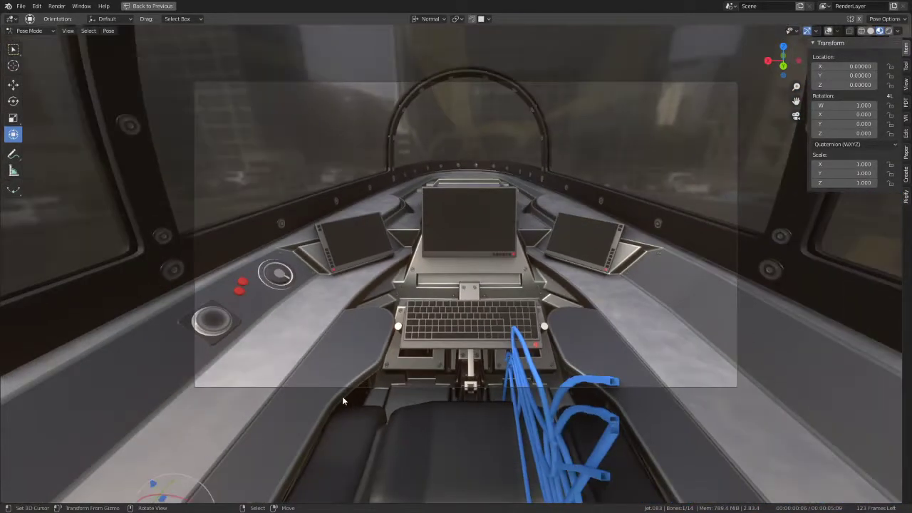
scroll(349, 386, "down", 2)
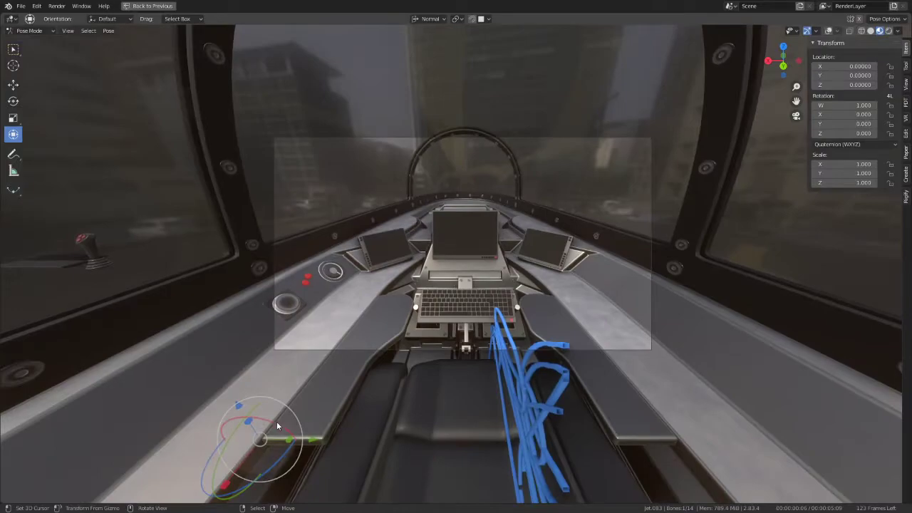
mouse_move(276, 426)
left_mouse_down()
mouse_move(217, 409)
mouse_move(223, 405)
left_mouse_up()
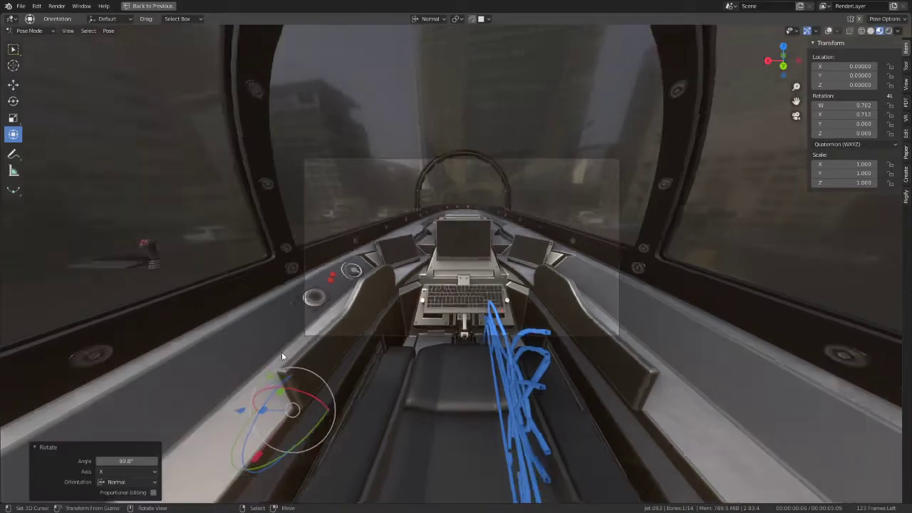
mouse_move(282, 352)
middle_mouse_down()
mouse_move(476, 330)
mouse_move(354, 318)
mouse_move(481, 330)
mouse_move(587, 299)
mouse_move(427, 329)
mouse_move(539, 218)
middle_mouse_up()
key("ctrl+z")
In Object Mode, select a dashboard object, toggle Edit Mode in and out, and show overlays again
left_click(458, 298)
mouse_move(457, 299)
middle_mouse_down()
mouse_move(463, 276)
mouse_move(440, 336)
mouse_move(472, 299)
mouse_move(462, 371)
middle_mouse_up()
left_click(441, 336)
key("Tab")
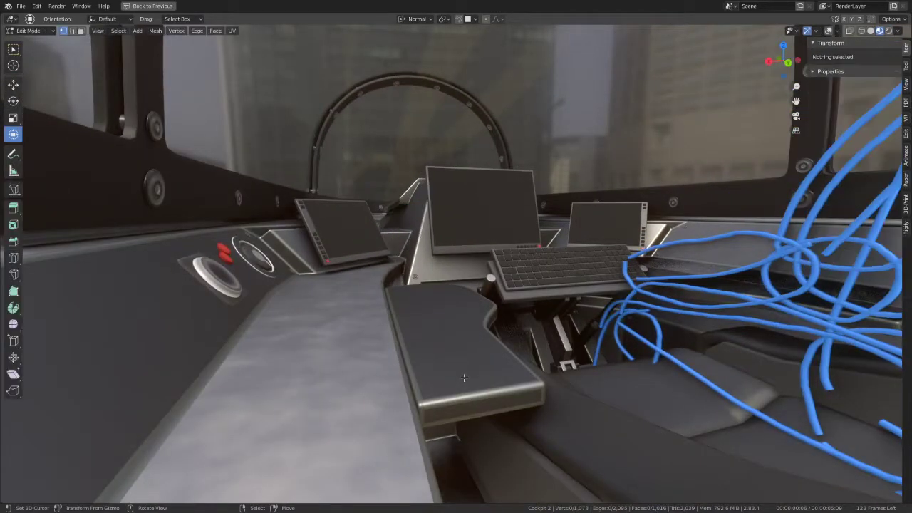
key("Tab")
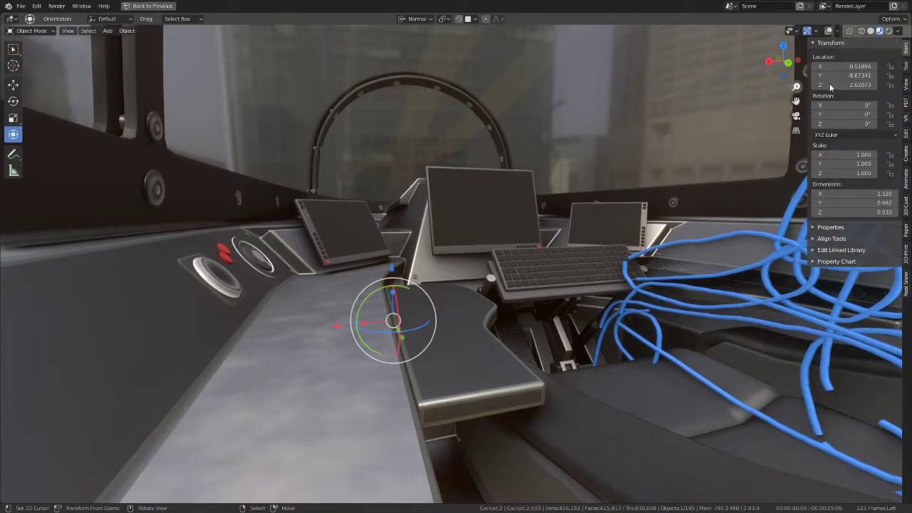
left_click(830, 31)
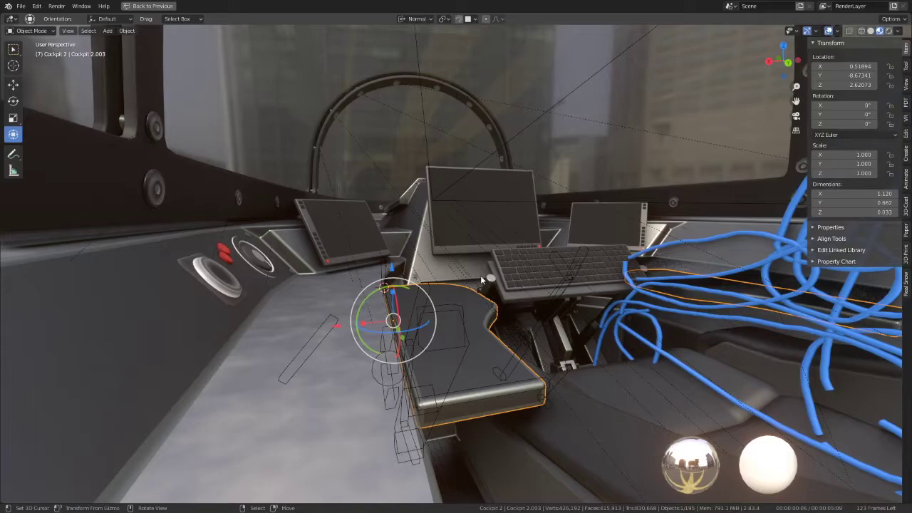
Snap the 3D cursor to the Jet.083 armature's bone beside the armrest
left_click(427, 390)
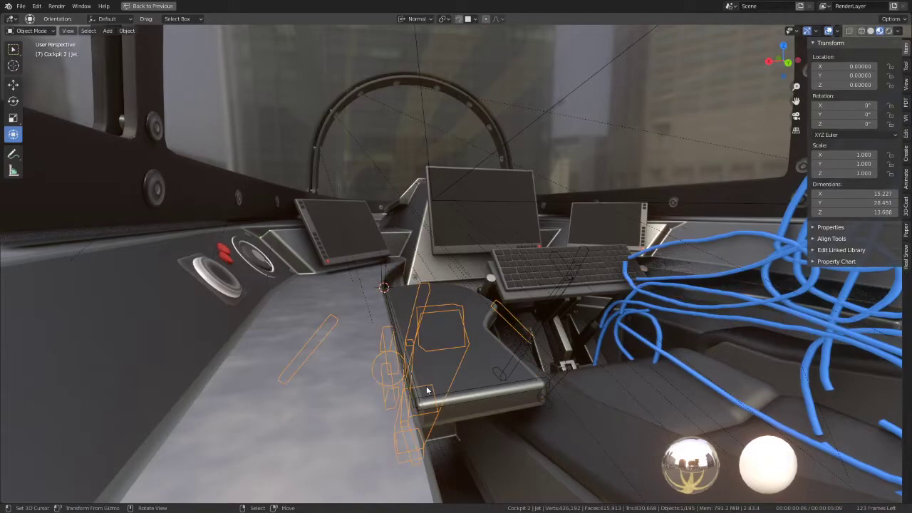
key("Tab")
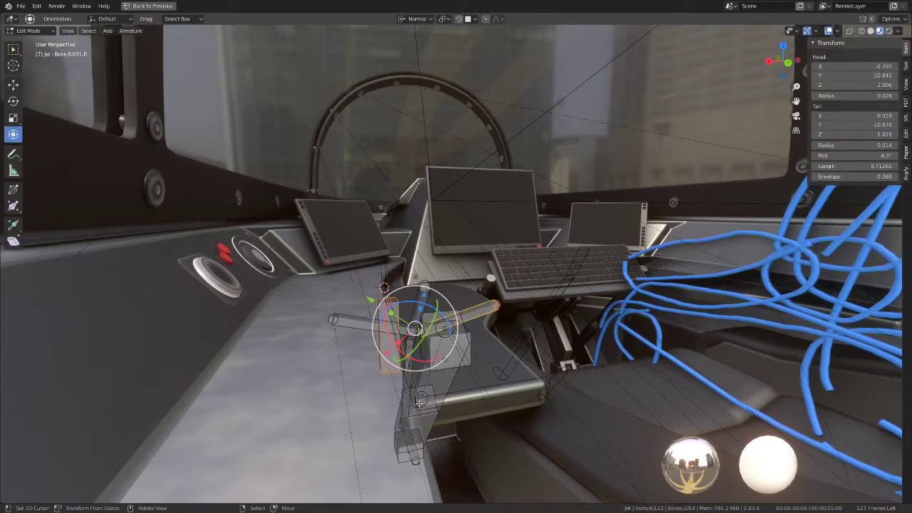
middle_click_drag(425, 395, 489, 284)
key("Tab")
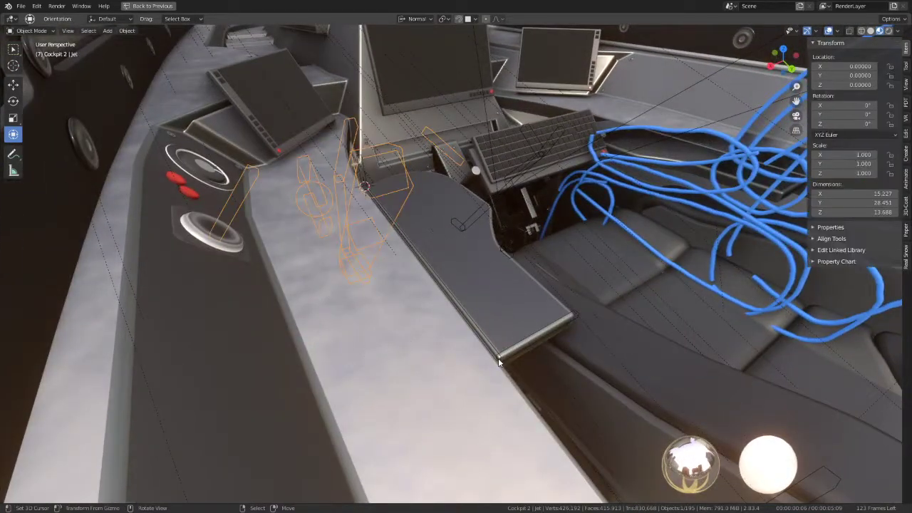
left_click(498, 357)
key("Tab")
key("shift+s")
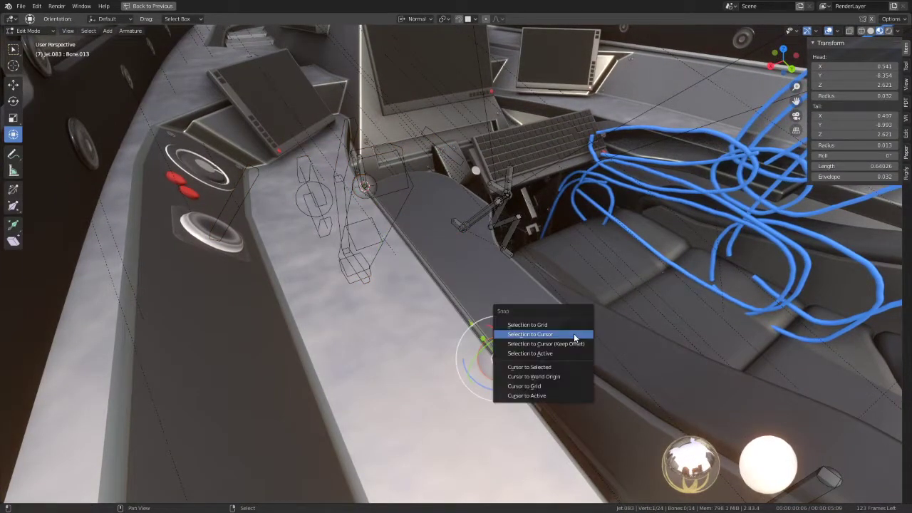
left_click(575, 350)
middle_click_drag(575, 350, 533, 313)
Set the Cockpit 2.003 armrest's origin to the 3D cursor and test-rotate it about the new pivot
key("Tab")
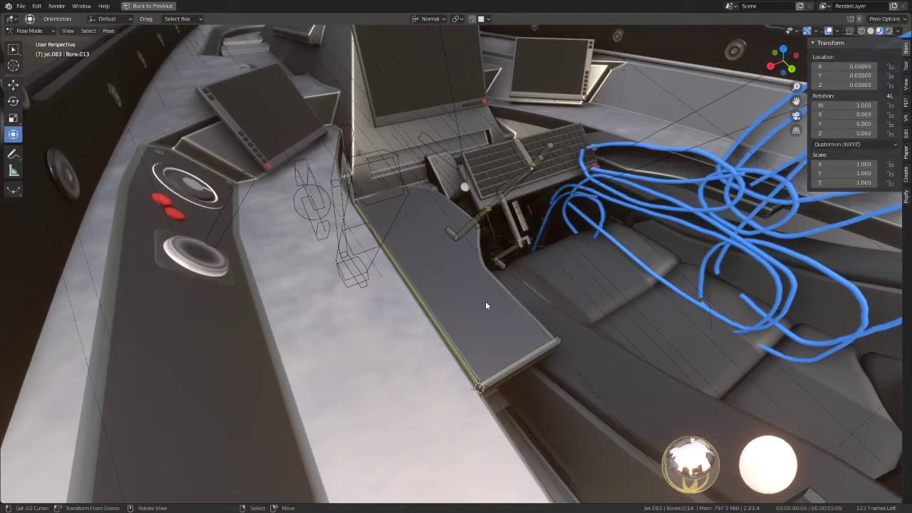
left_click(485, 301)
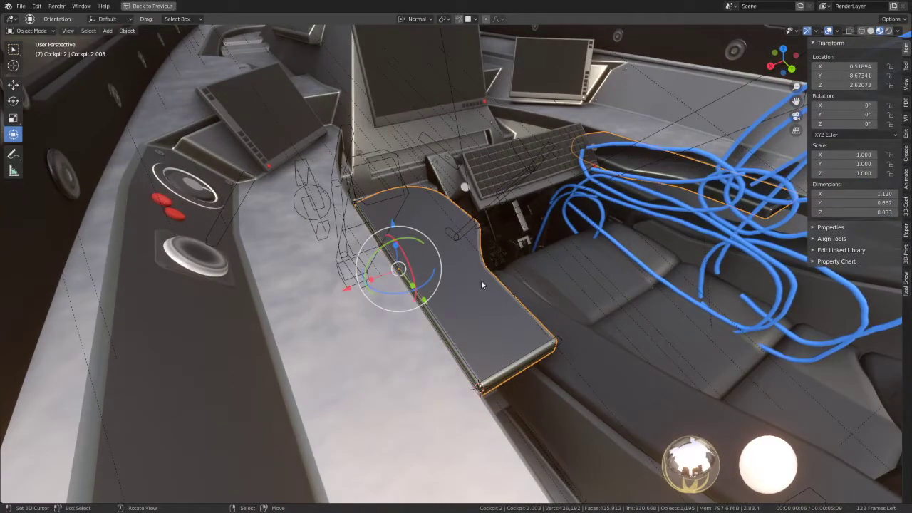
left_click(128, 31)
mouse_move(142, 51)
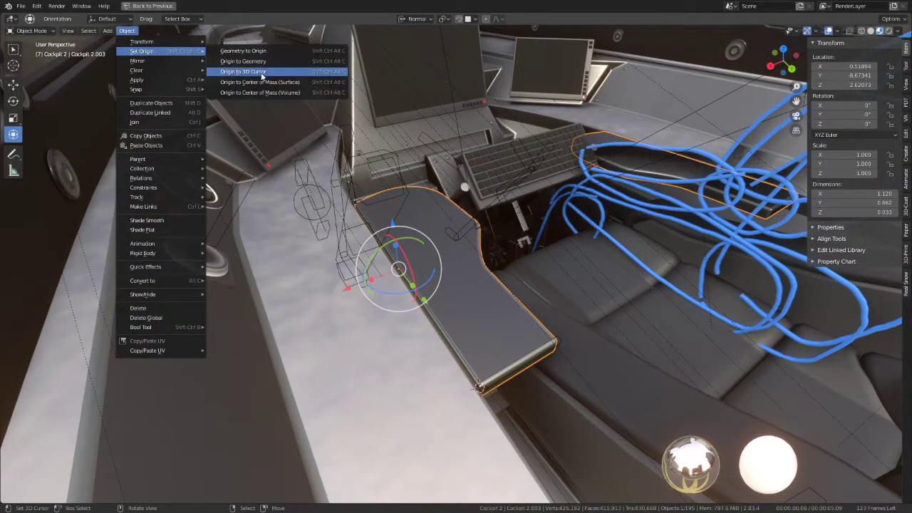
left_click(261, 72)
middle_click_drag(485, 385, 489, 334)
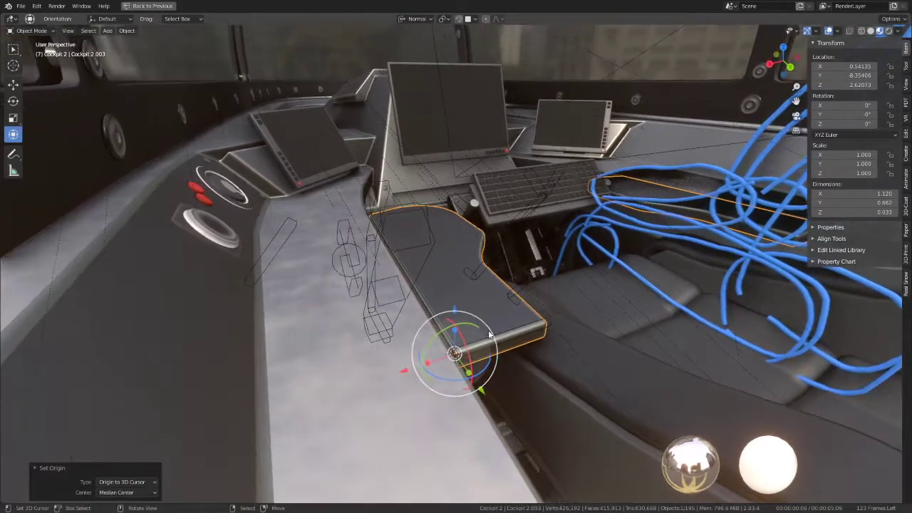
left_click_drag(476, 325, 467, 320)
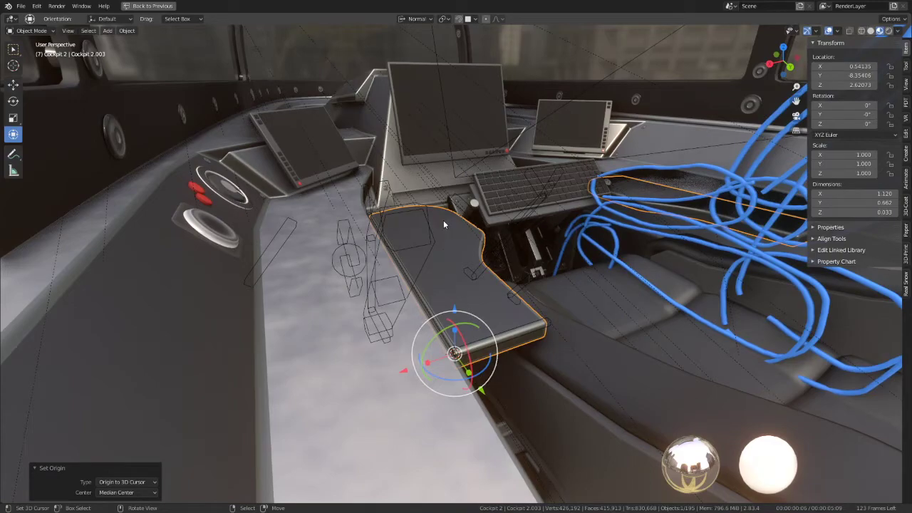
middle_click_drag(443, 218, 421, 179)
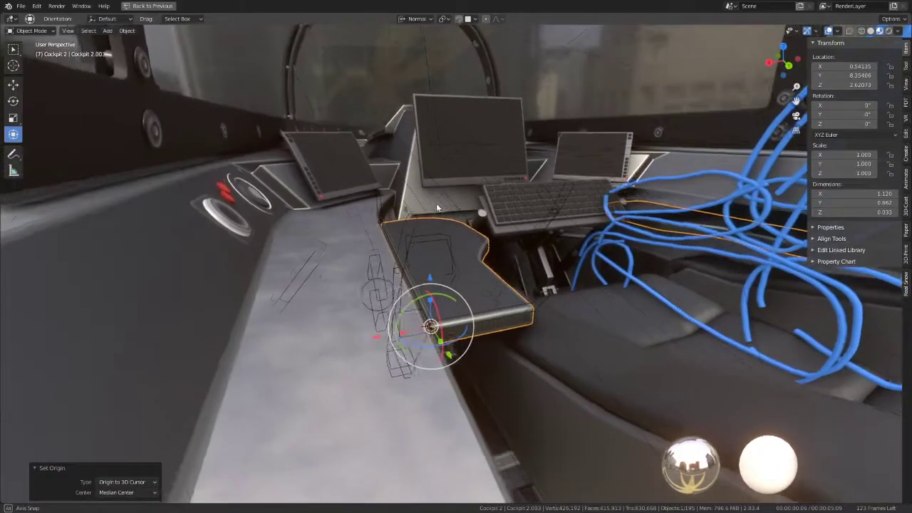
In face select mode, pick the strip of faces along the Cockpit 2.003 armrest's outer side
mouse_move(421, 180)
middle_mouse_down()
mouse_move(439, 207)
mouse_move(370, 283)
mouse_move(399, 226)
mouse_move(417, 231)
middle_mouse_up()
mouse_move(469, 299)
middle_mouse_down()
mouse_move(468, 280)
mouse_move(410, 369)
mouse_move(349, 257)
middle_mouse_up()
key("Tab")
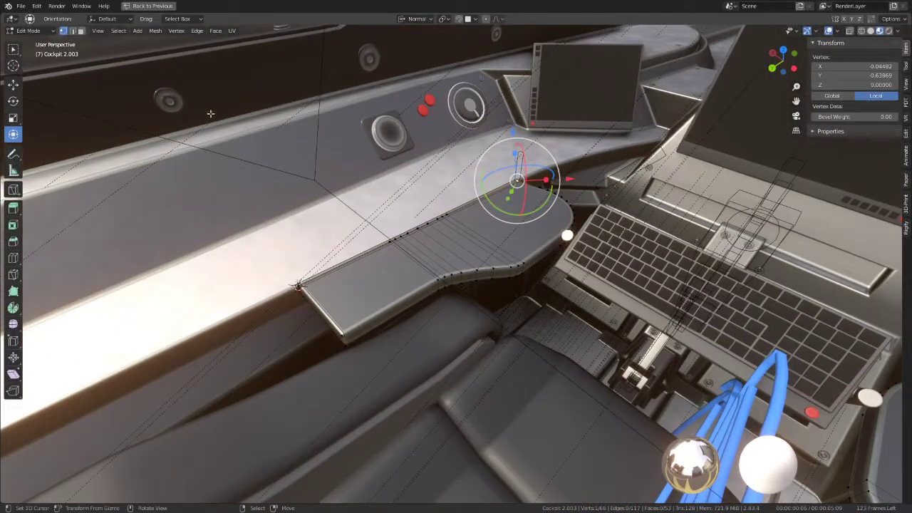
left_click(81, 31)
left_click(356, 333)
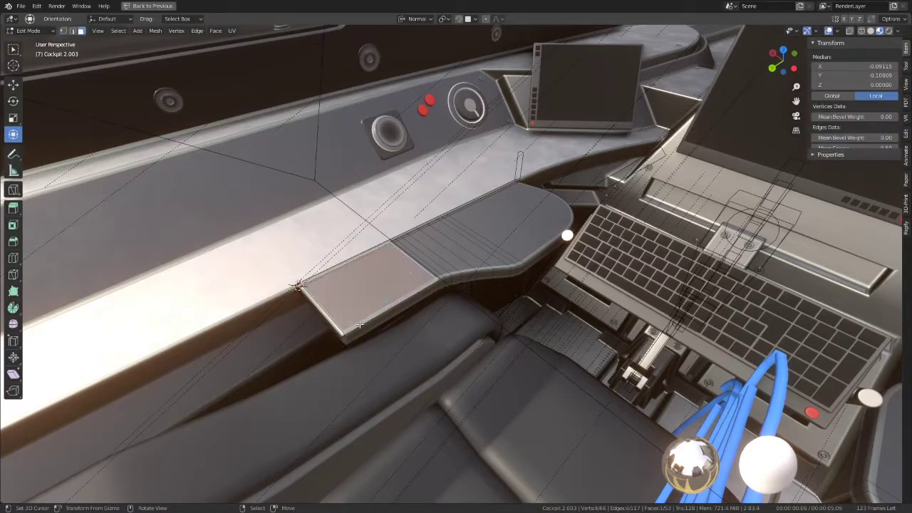
middle_click_drag(519, 286, 484, 295)
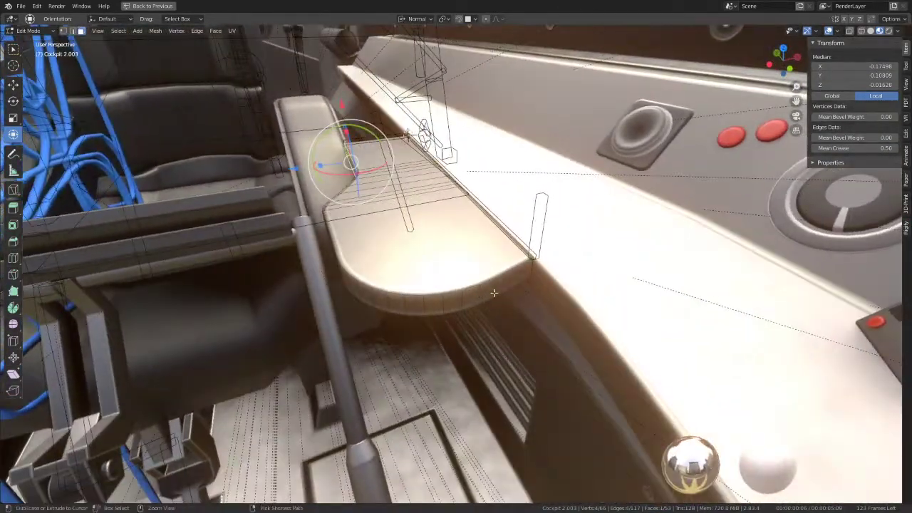
left_click(490, 292, "ctrl")
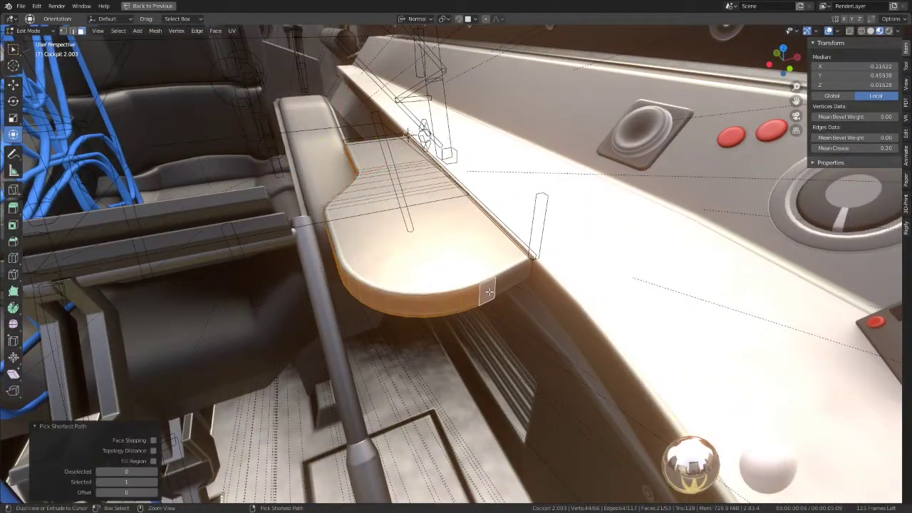
Push those faces in -0.023 along their normal, then select the armrest's outer edge loop
middle_click_drag(469, 271, 585, 183)
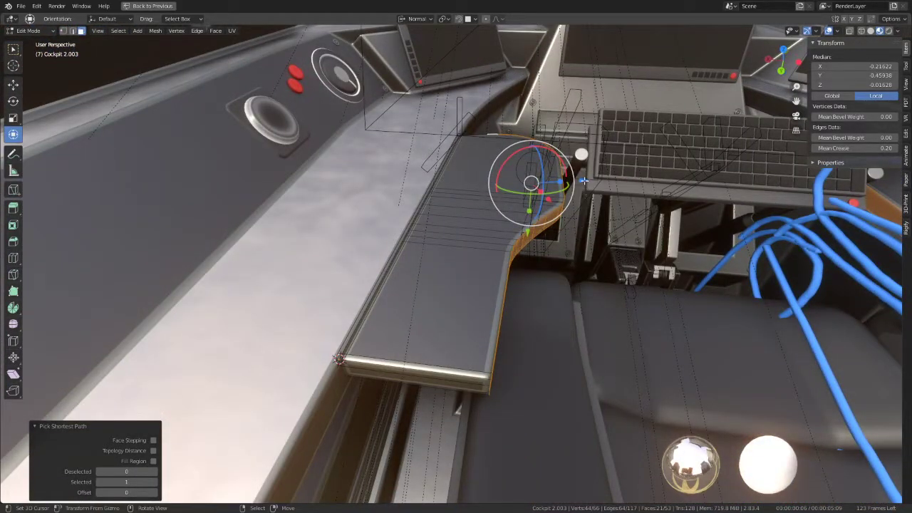
key("e")
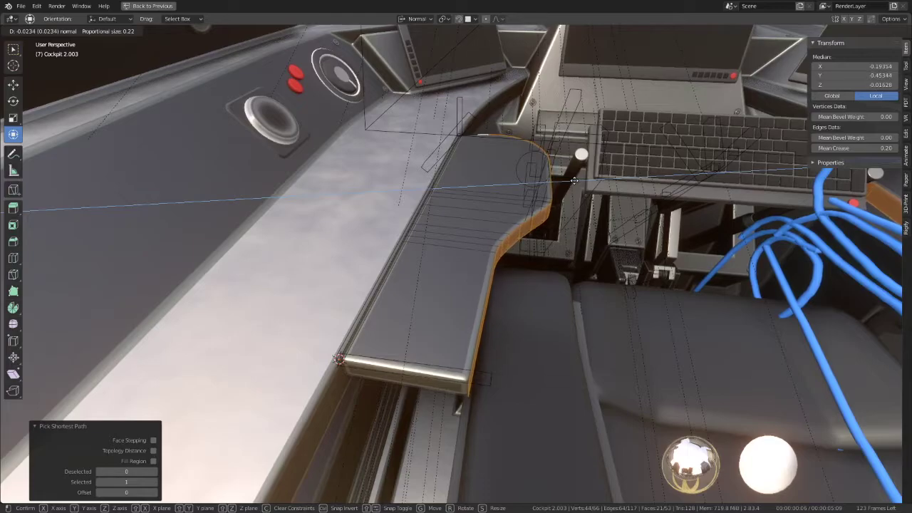
left_click(574, 180)
mouse_move(574, 180)
middle_mouse_down()
mouse_move(540, 190)
mouse_move(521, 215)
middle_mouse_up()
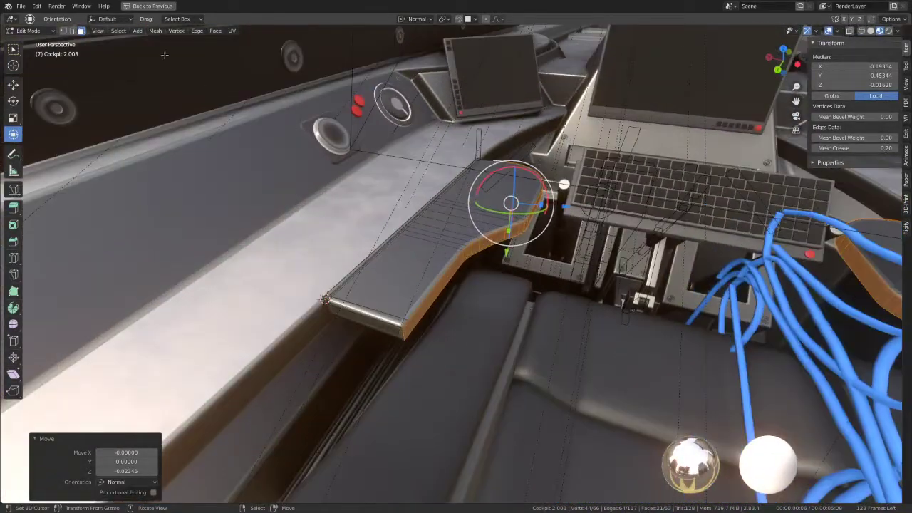
left_click(73, 32)
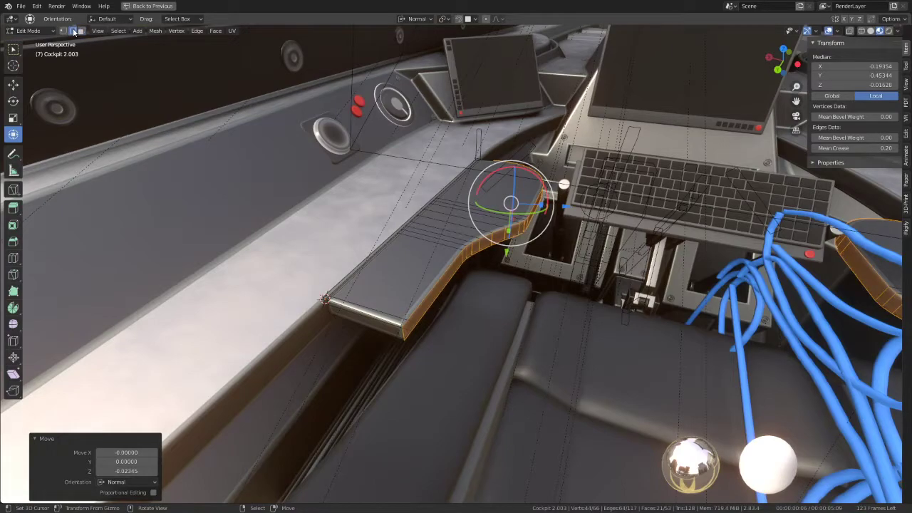
left_click(399, 332, "alt")
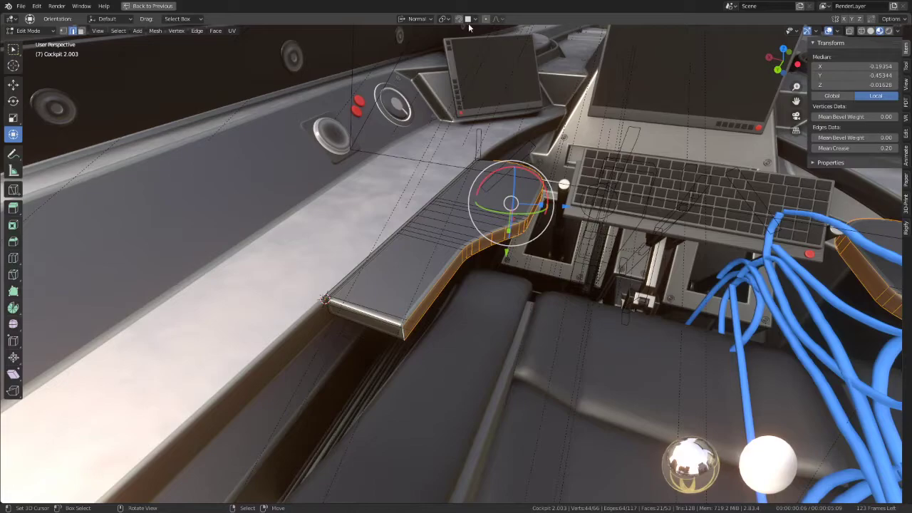
Set the pivot point to Active Element and keep Global transform orientation
left_click(443, 19)
left_click(459, 73)
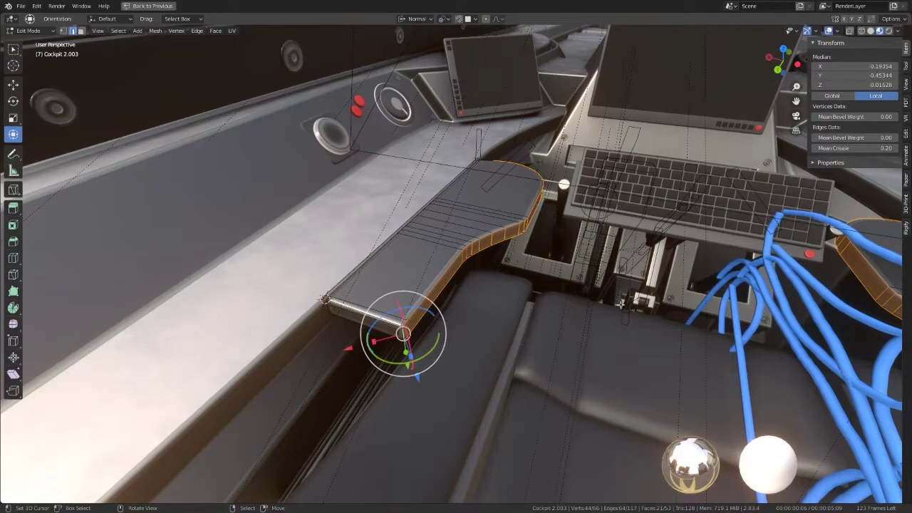
left_click(445, 19)
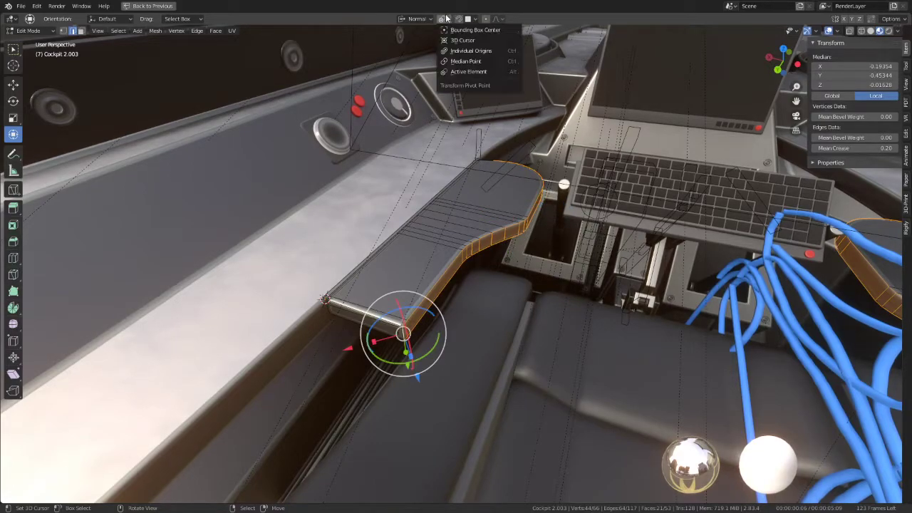
left_click(462, 62)
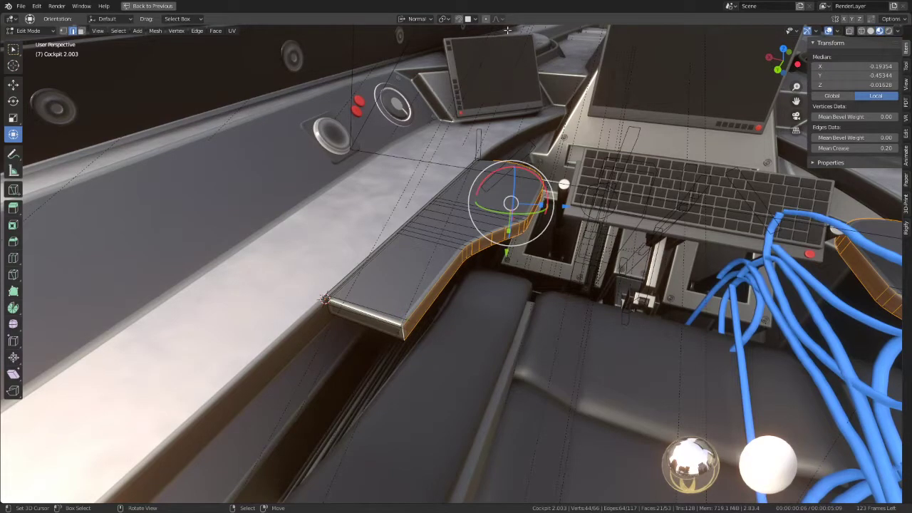
left_click(443, 20)
left_click(464, 71)
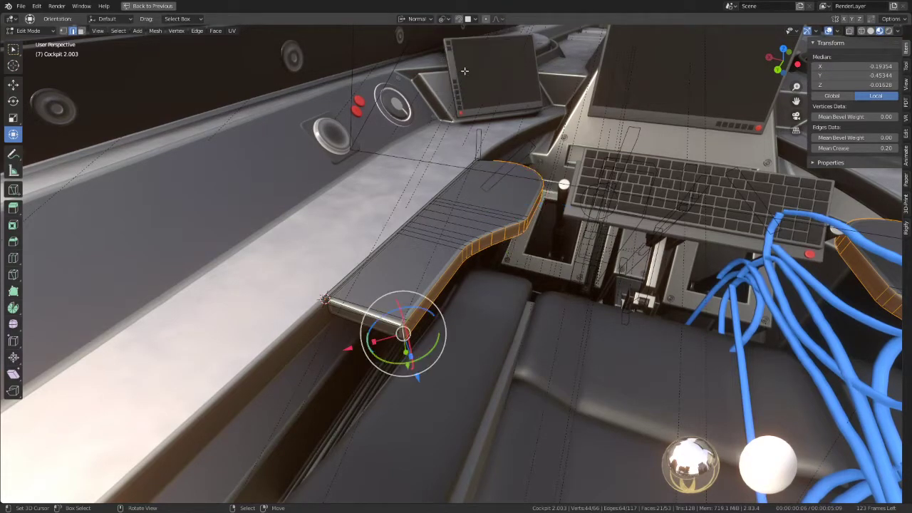
middle_click_drag(439, 354, 519, 219)
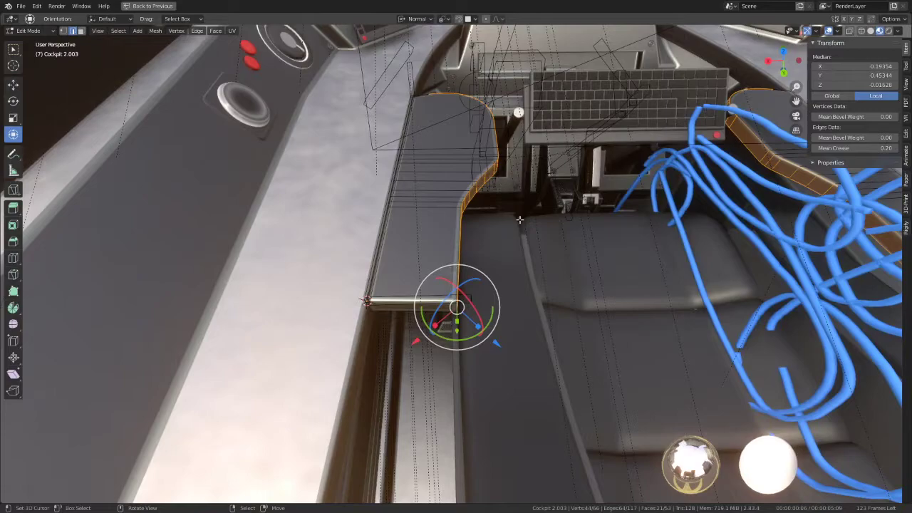
left_click(421, 19)
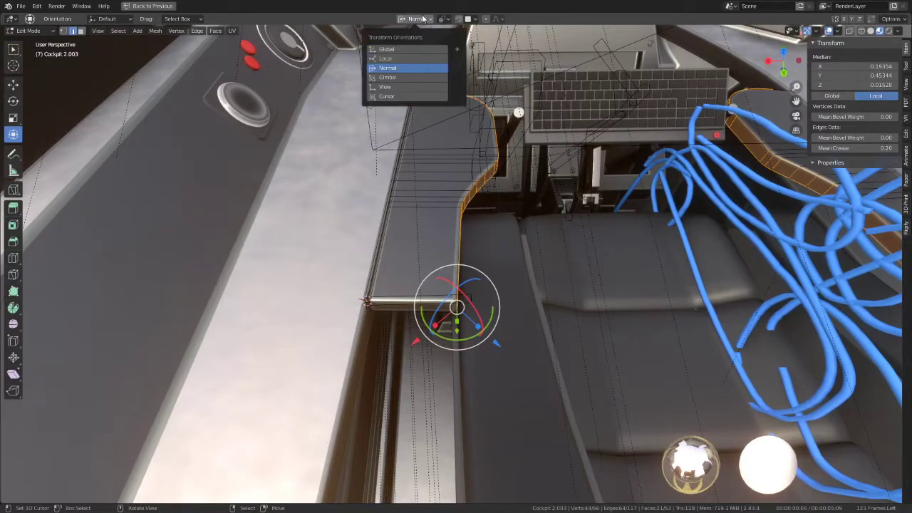
left_click(404, 49)
Stretch the selected armrest geometry along X, then return to Object Mode
key("s")
key("x")
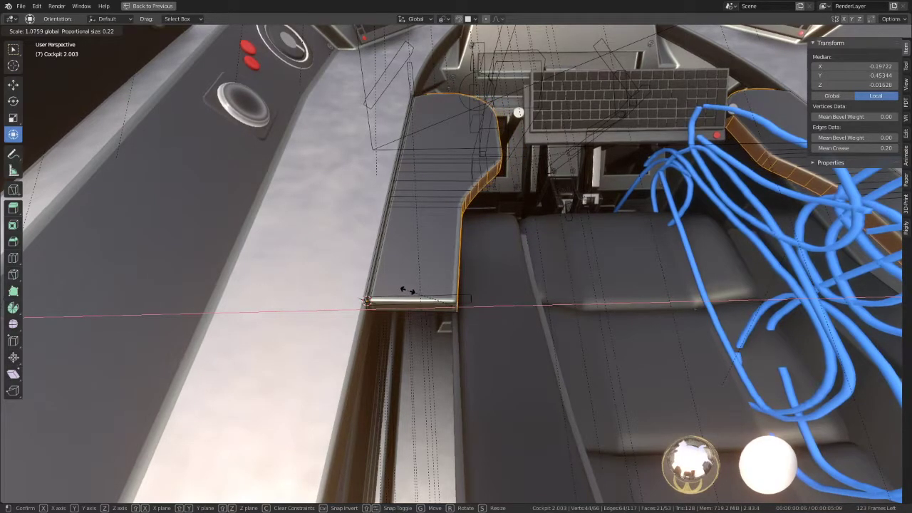
left_click(423, 268)
key("s")
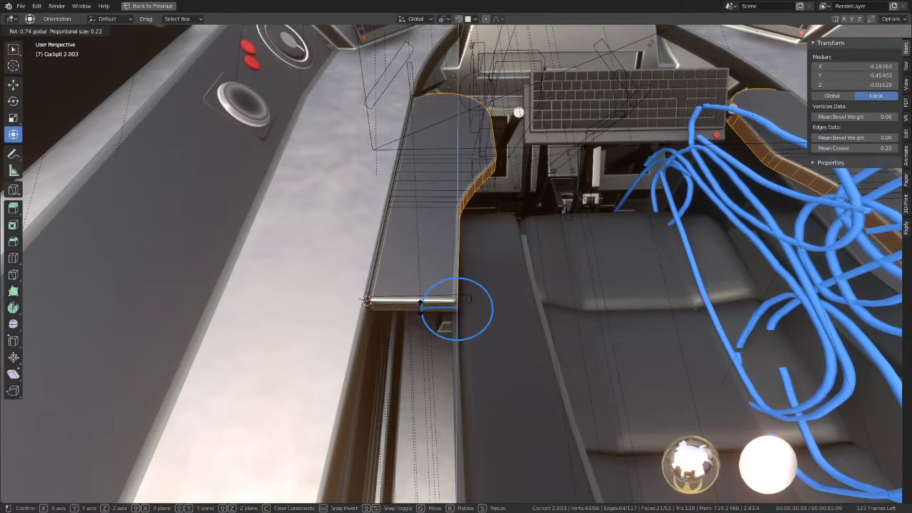
key("Escape")
key("g")
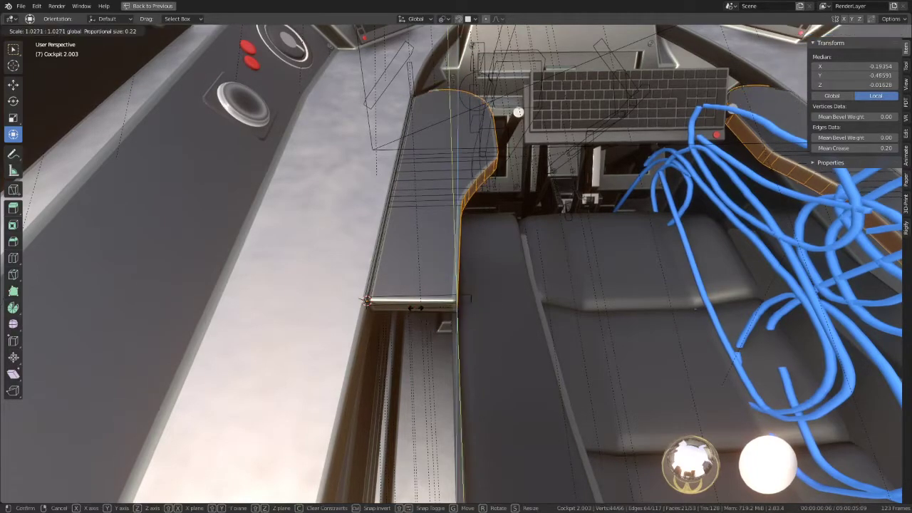
key("Escape")
key("s")
key("x")
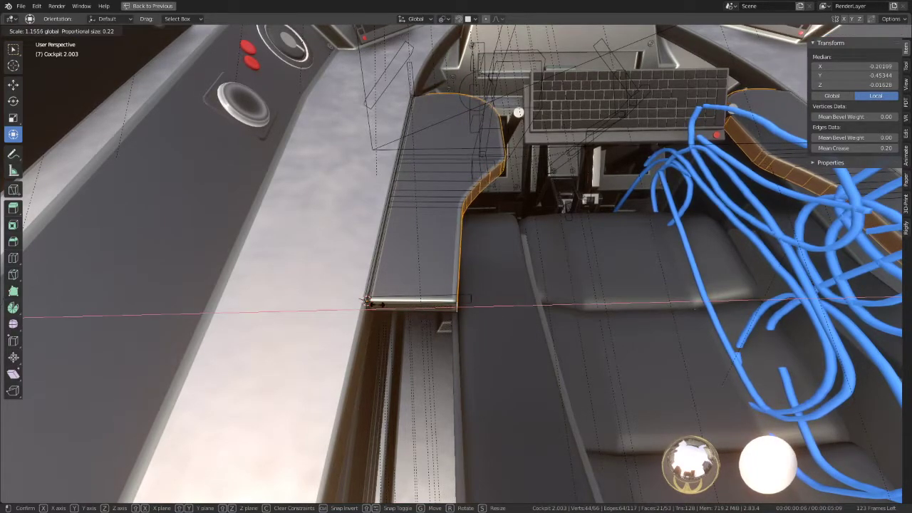
left_click(350, 302)
key("Tab")
mouse_move(514, 123)
middle_mouse_down()
mouse_move(507, 154)
mouse_move(370, 167)
mouse_move(359, 133)
mouse_move(405, 142)
mouse_move(379, 120)
mouse_move(499, 154)
mouse_move(480, 136)
mouse_move(573, 141)
mouse_move(458, 239)
middle_mouse_up()
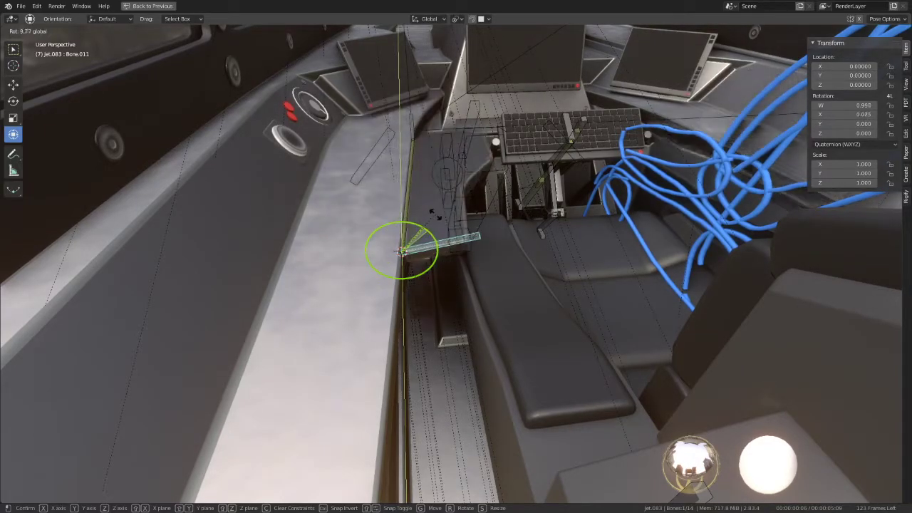
Cancel Bone.011's test rotation and open the Cockpit 2.003 armrest mesh in Edit Mode
key("Escape")
mouse_move(454, 201)
middle_mouse_down()
mouse_move(371, 234)
mouse_move(426, 201)
mouse_move(449, 201)
middle_mouse_up()
scroll(442, 208, "down", 2)
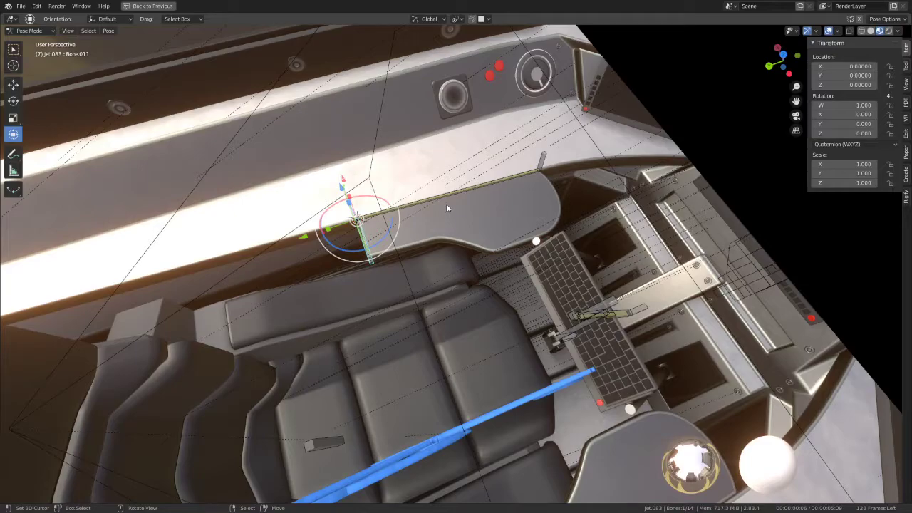
scroll(447, 202, "up", 1)
mouse_move(447, 190)
middle_mouse_down()
mouse_move(417, 208)
mouse_move(486, 211)
middle_mouse_up()
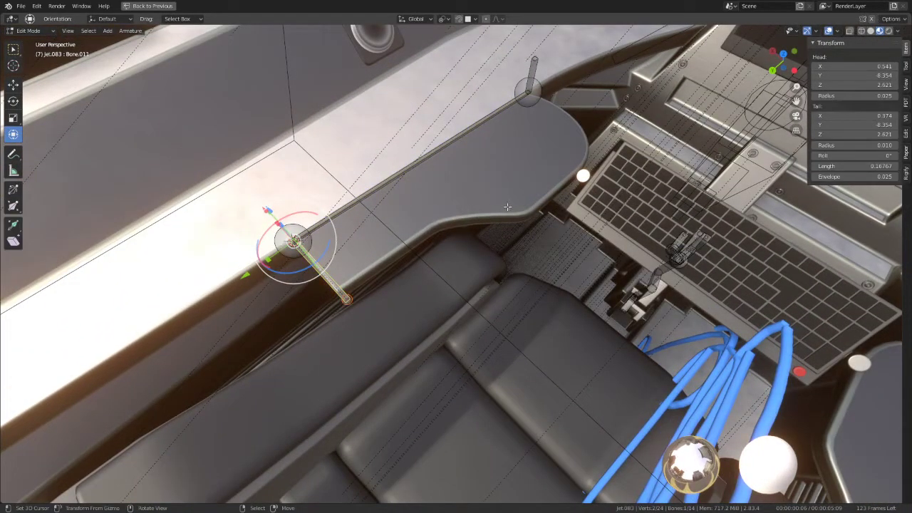
key("Tab")
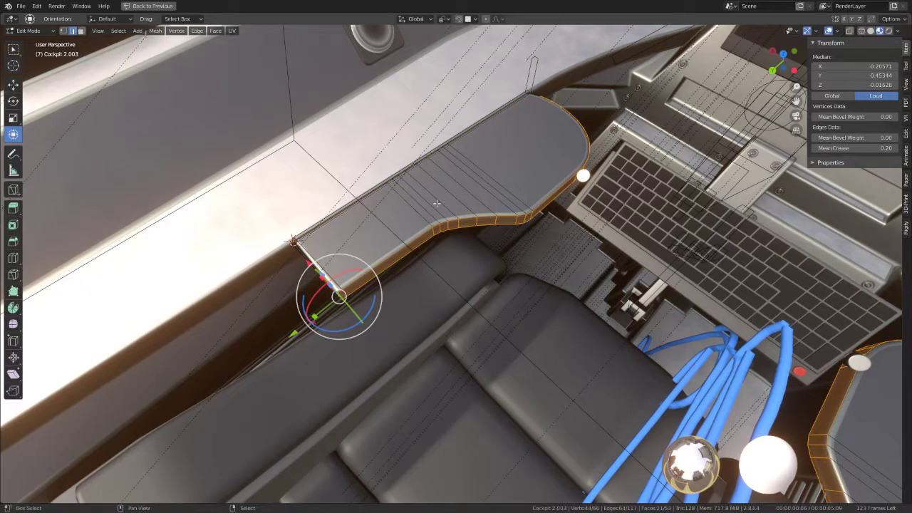
Select four edge rings across the armrest and slide them along Y
middle_click_drag(436, 204, 400, 216, "shift")
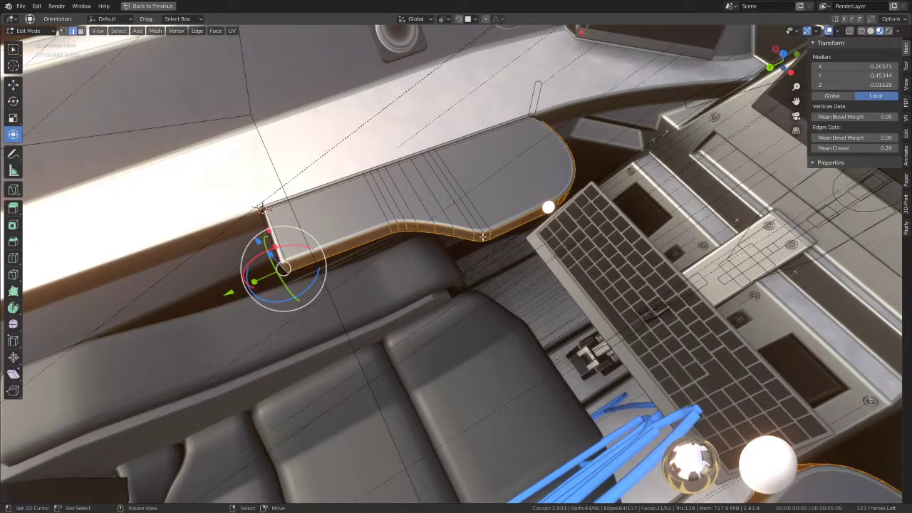
left_click(489, 235)
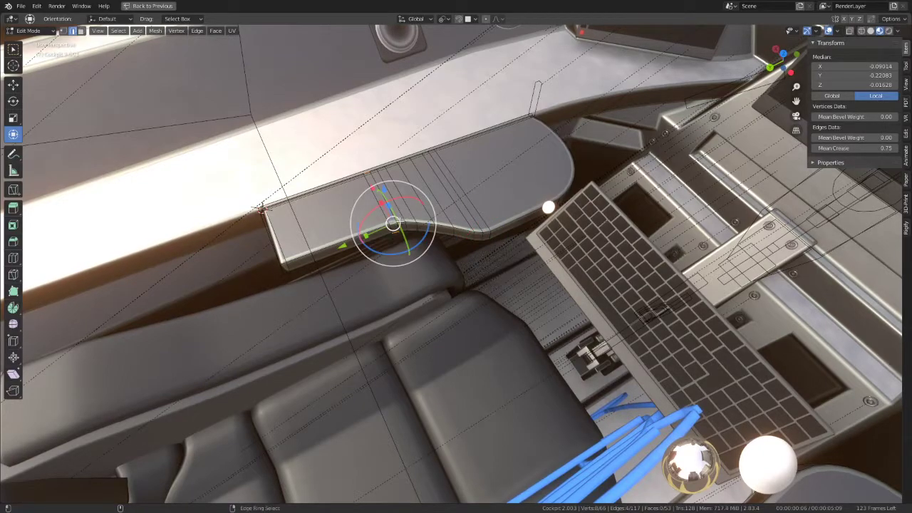
left_click(431, 225, "ctrl+alt+shift")
left_click(445, 229, "ctrl+alt+shift")
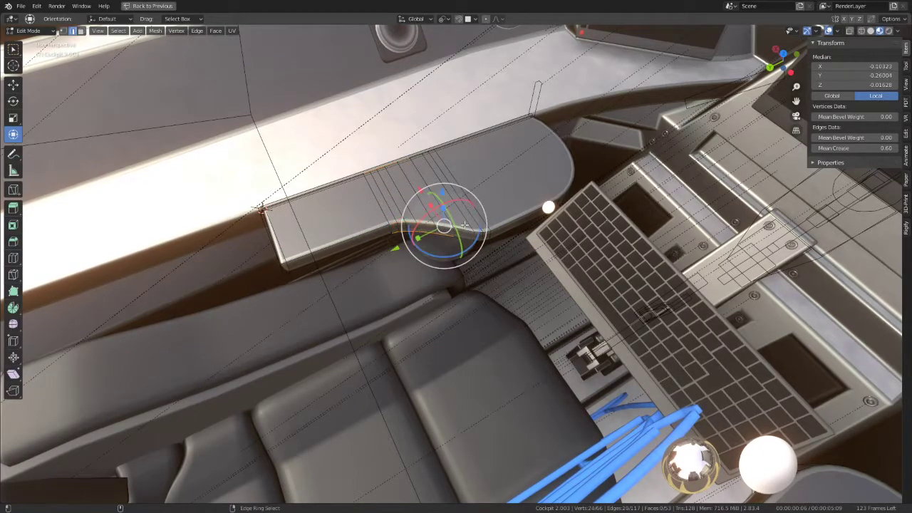
left_click(461, 232, "ctrl+alt+shift")
left_click(478, 232, "ctrl+alt+shift")
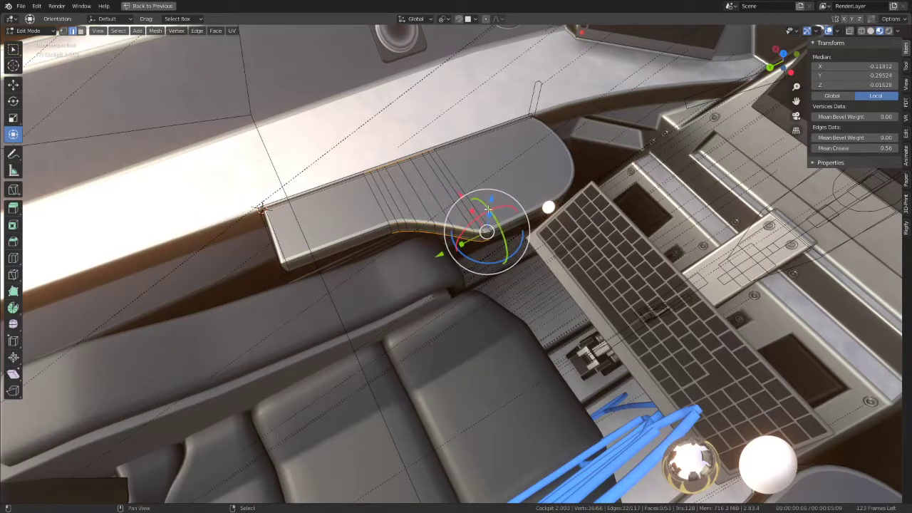
key("g")
key("y")
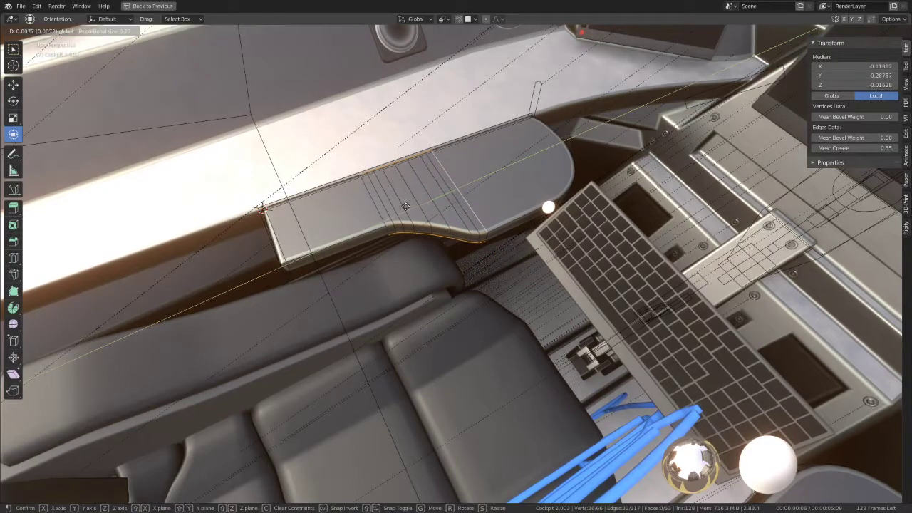
left_click(415, 202)
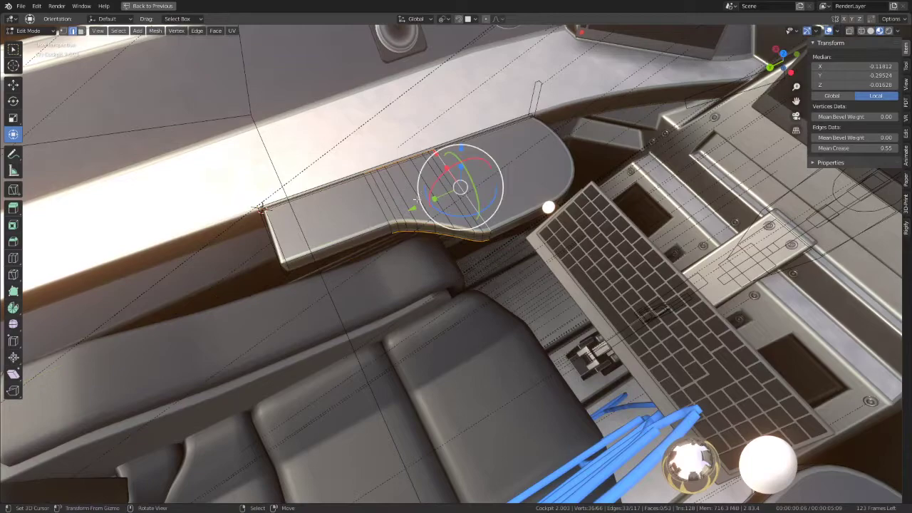
Switch to Normal orientation with Active Element pivot, trial-tilt the section, and drop one edge
left_click(415, 18)
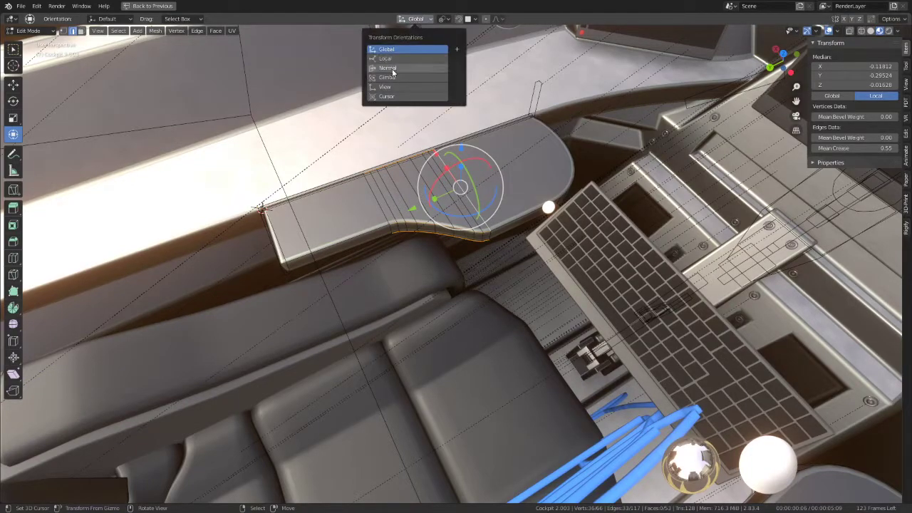
left_click(442, 18)
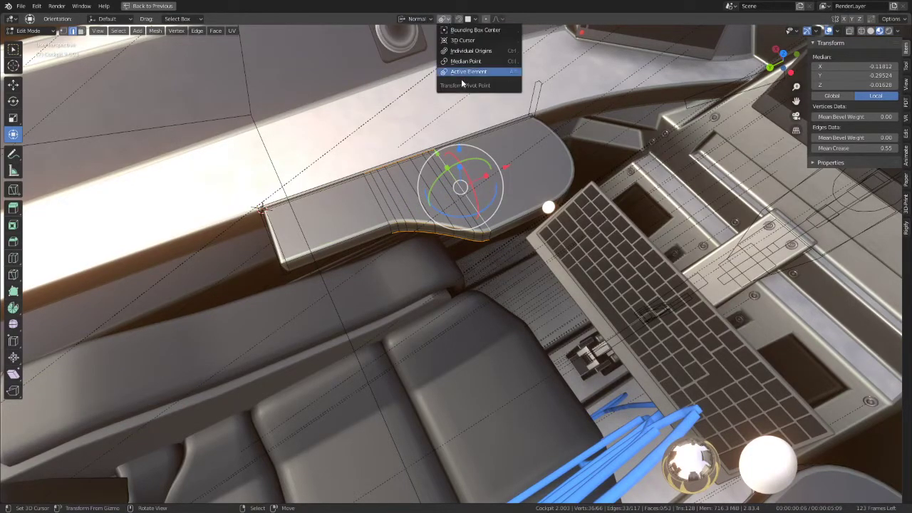
left_click(457, 71)
scroll(511, 202, "up", 3)
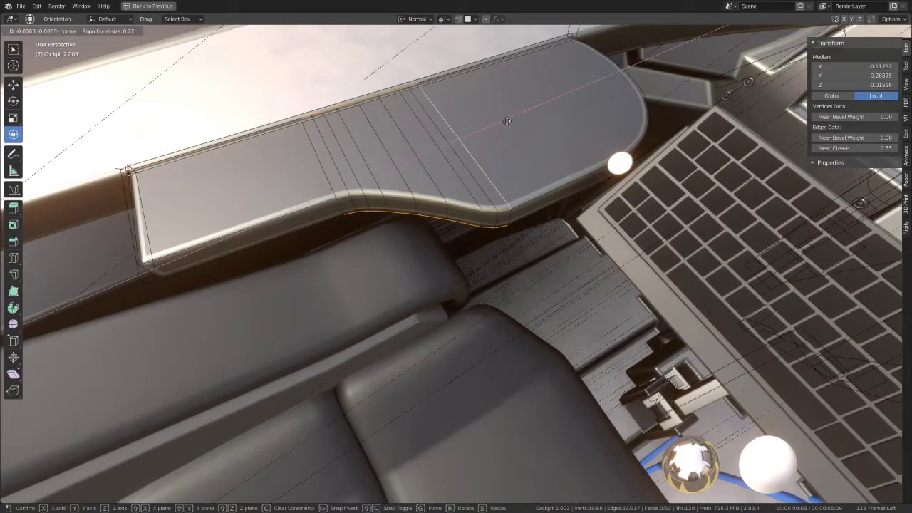
left_click_drag(508, 118, 503, 116)
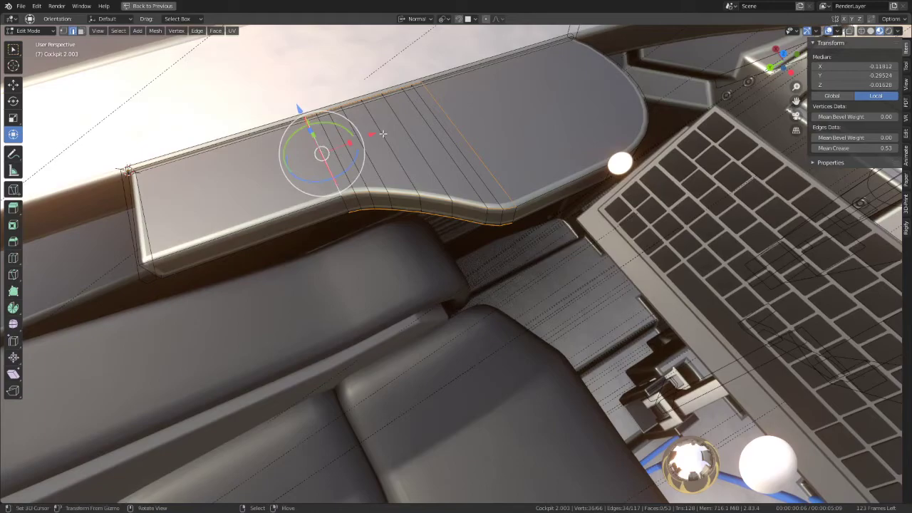
left_click_drag(383, 134, 341, 137)
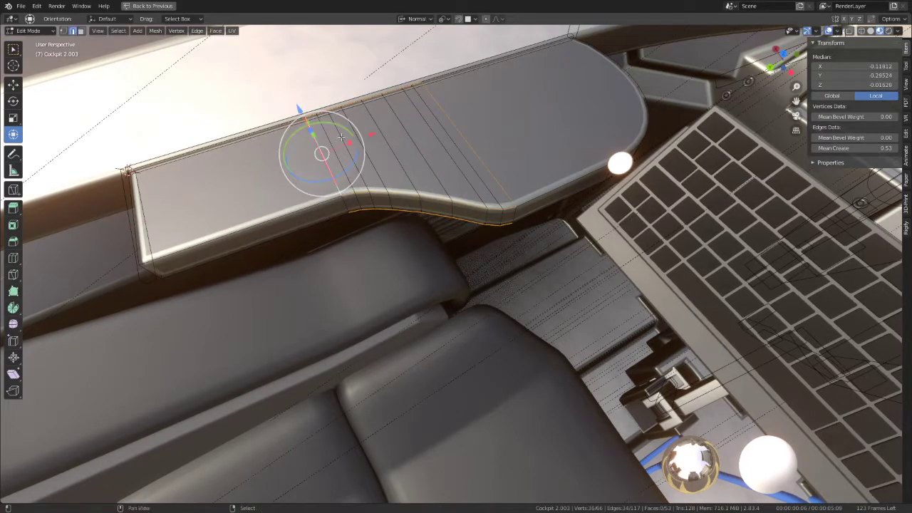
mouse_move(341, 136)
middle_mouse_down()
mouse_move(223, 291)
mouse_move(262, 260)
middle_mouse_up()
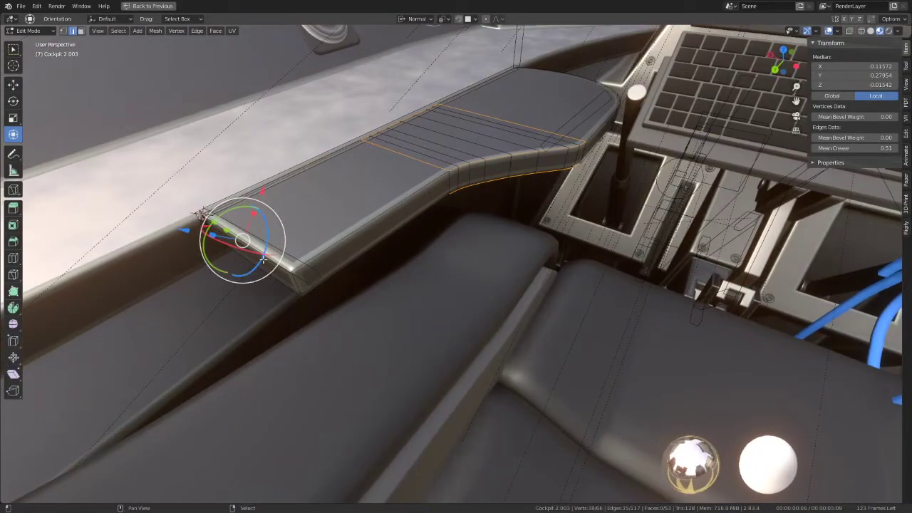
left_click(263, 260, "shift")
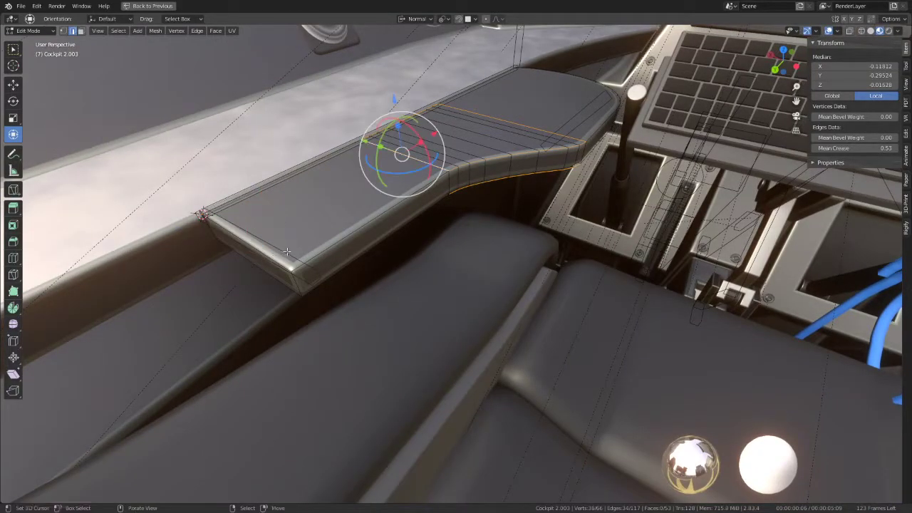
middle_click_drag(287, 251, 408, 206)
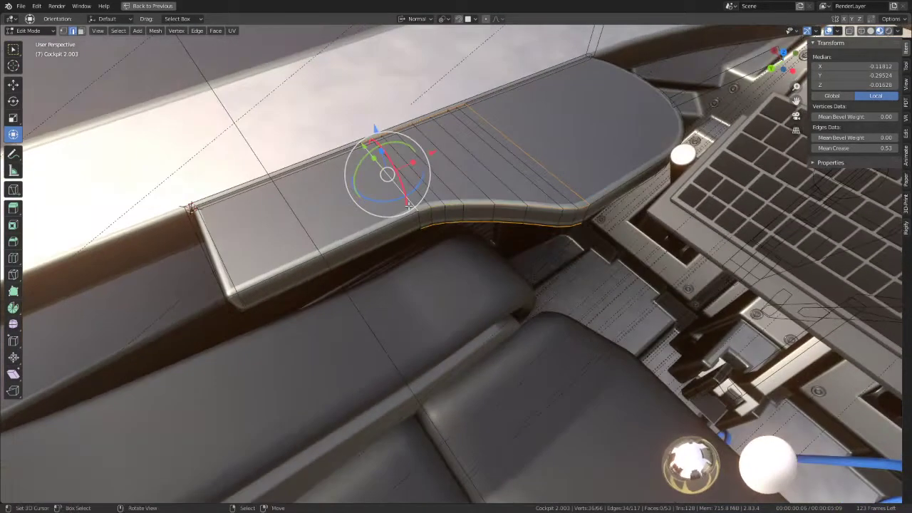
Select the armrest's face loops, including the curved-edge and diagonal strips
left_click(80, 32)
left_click(421, 202, "alt")
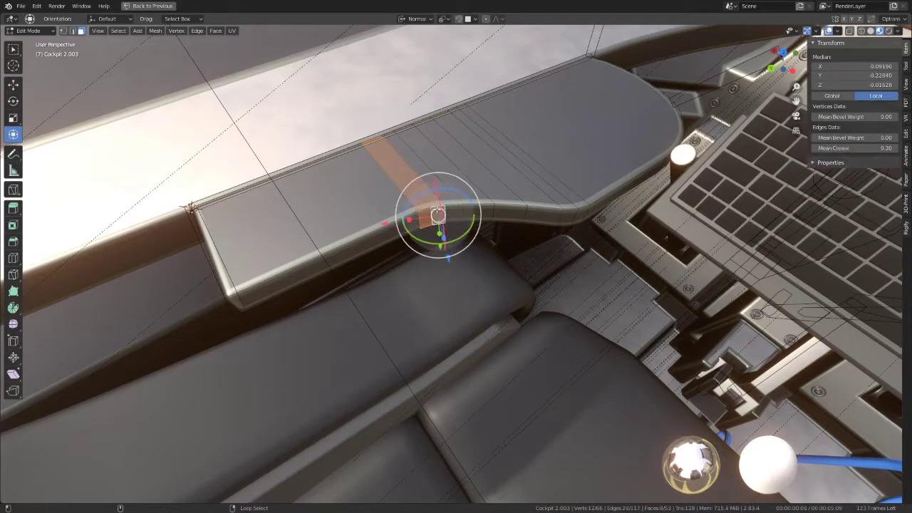
left_click(446, 206, "alt+shift")
left_click(546, 205, "alt+shift")
left_click(564, 206, "alt")
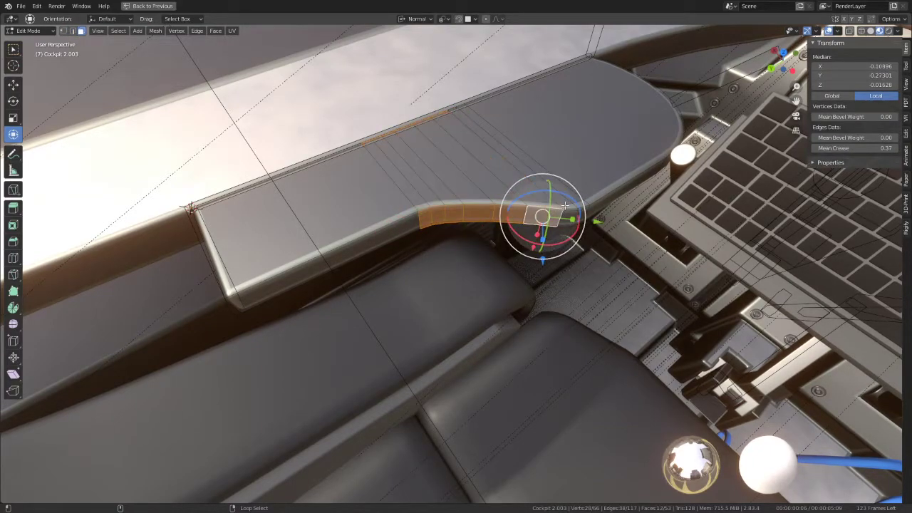
left_click(541, 190, "alt+shift")
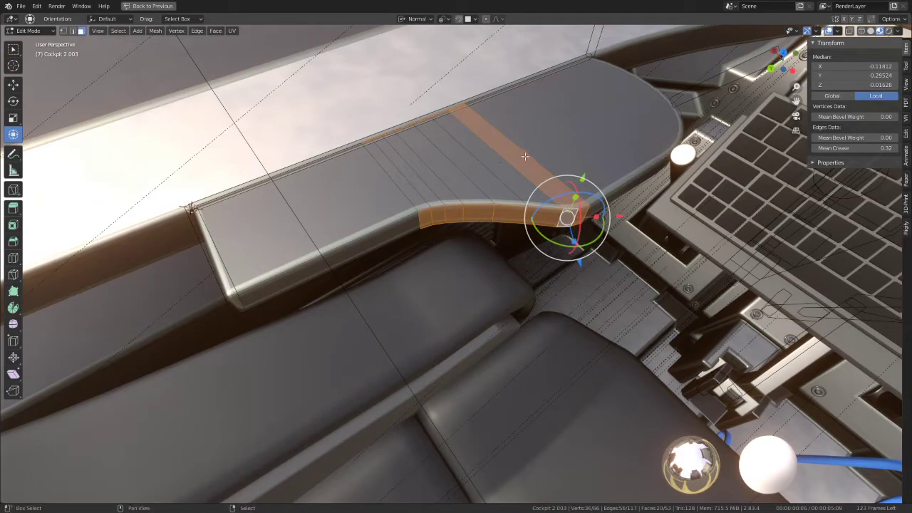
left_click(499, 154, "alt+shift")
key("shift+e")
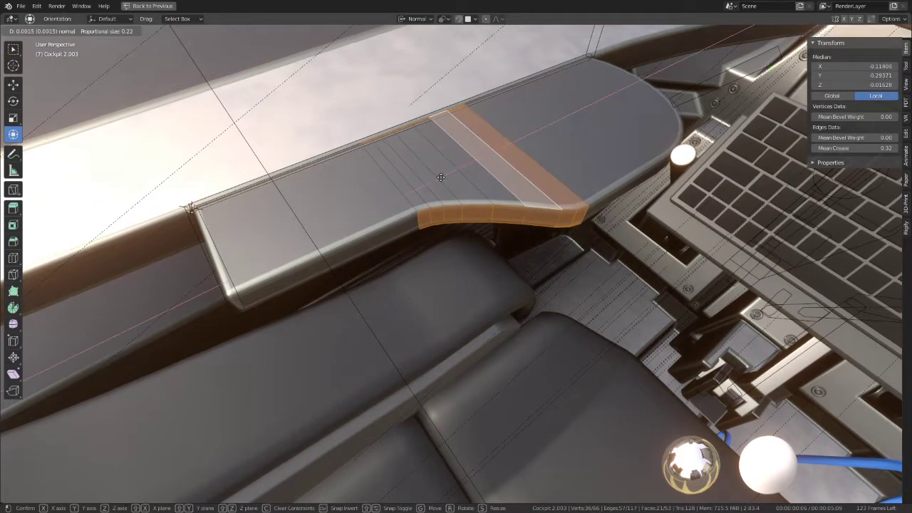
key("Escape")
middle_click_drag(425, 165, 432, 196)
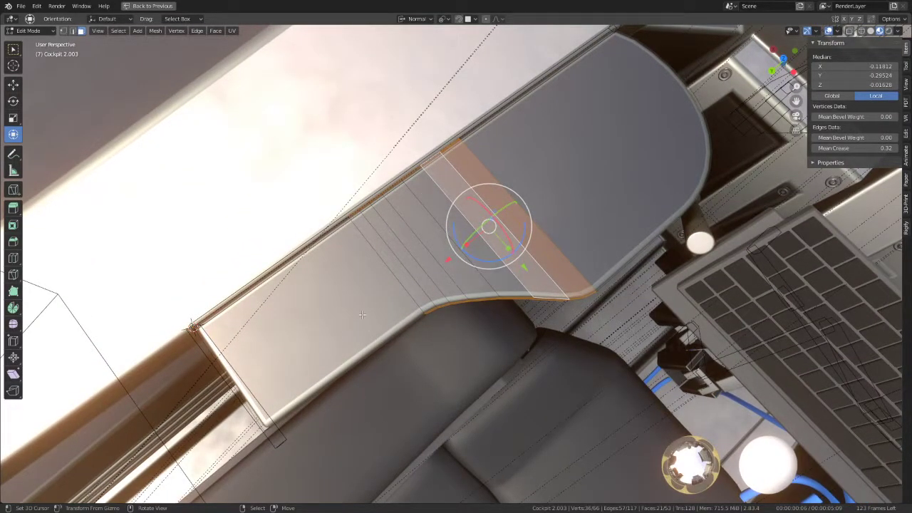
middle_click_drag(362, 314, 320, 279)
Push the armrest's end section out 0.20908 along its normal and finish mesh editing
key("g")
key("z")
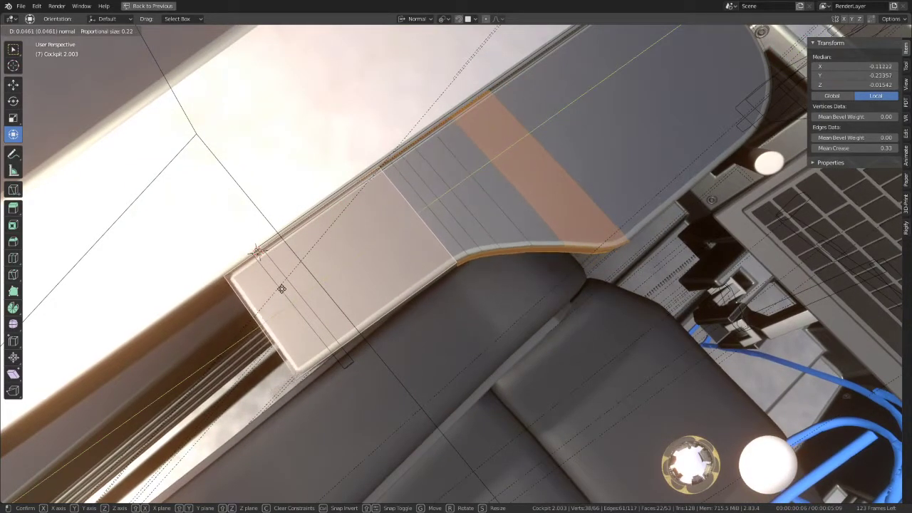
left_click(366, 244)
key("g")
left_click(374, 247)
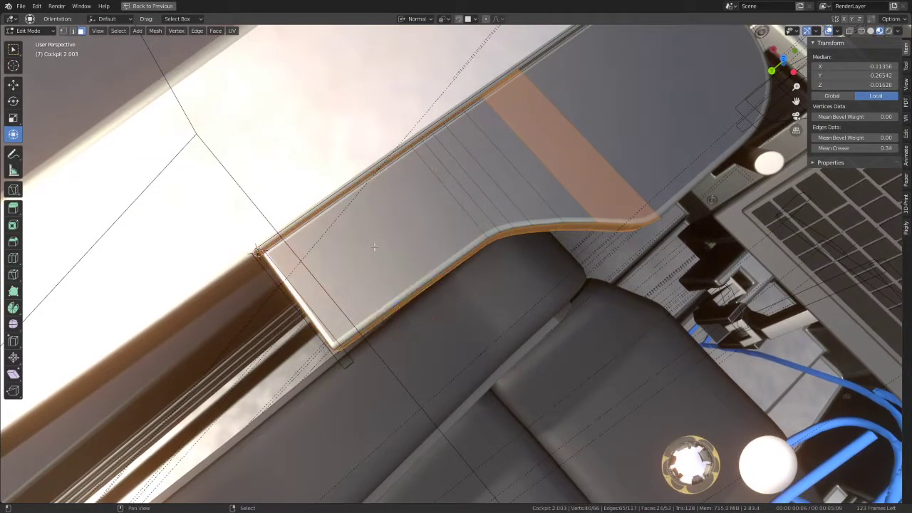
left_click(374, 246)
middle_click_drag(372, 247, 402, 239)
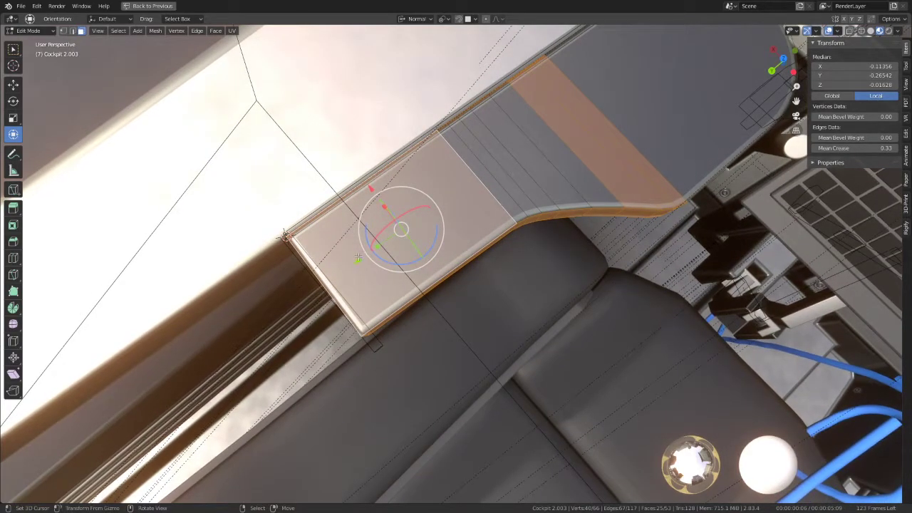
mouse_move(358, 258)
left_mouse_down()
mouse_move(287, 290)
mouse_move(187, 310)
left_mouse_up()
mouse_move(187, 311)
middle_mouse_down()
mouse_move(602, 231)
mouse_move(576, 218)
middle_mouse_up()
key("Tab")
scroll(577, 218, "up", 5)
mouse_move(537, 241)
middle_mouse_down()
mouse_move(554, 218)
mouse_move(525, 180)
mouse_move(511, 243)
mouse_move(432, 265)
mouse_move(489, 246)
middle_mouse_up()
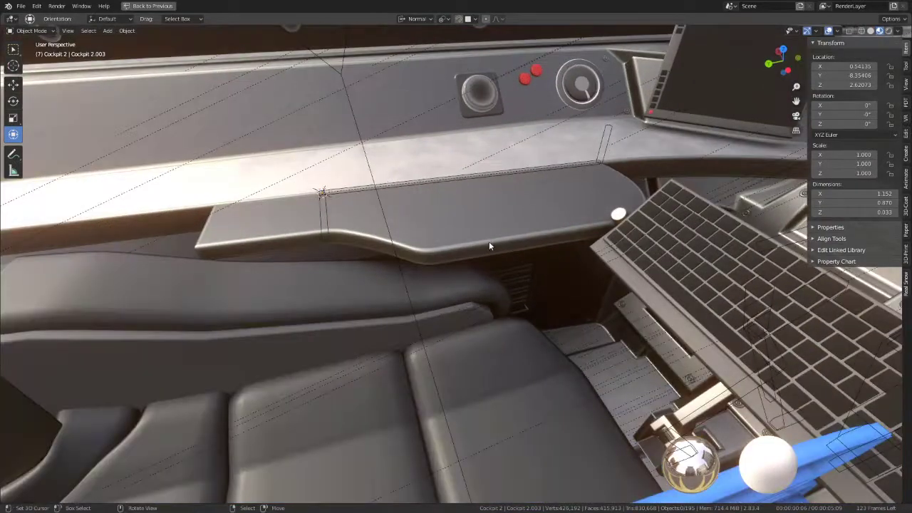
key("Tab")
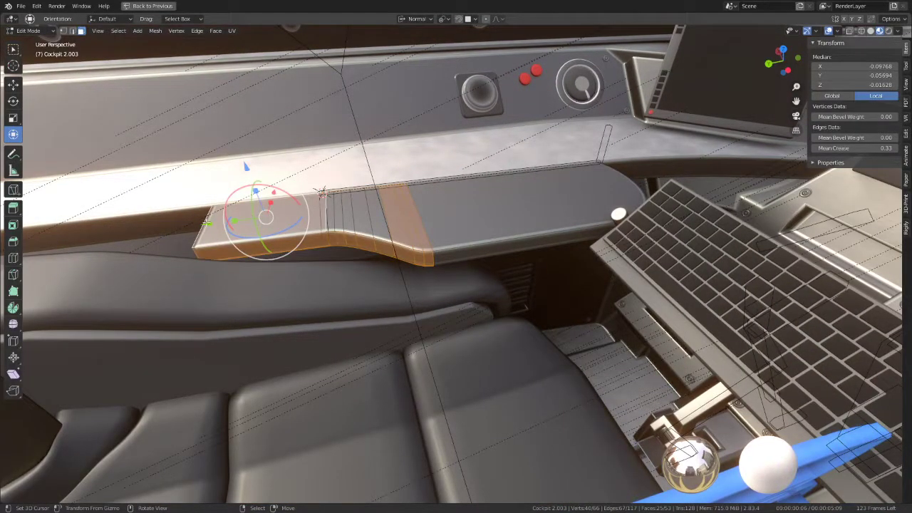
mouse_move(207, 224)
left_mouse_down()
mouse_move(102, 241)
mouse_move(119, 242)
left_mouse_up()
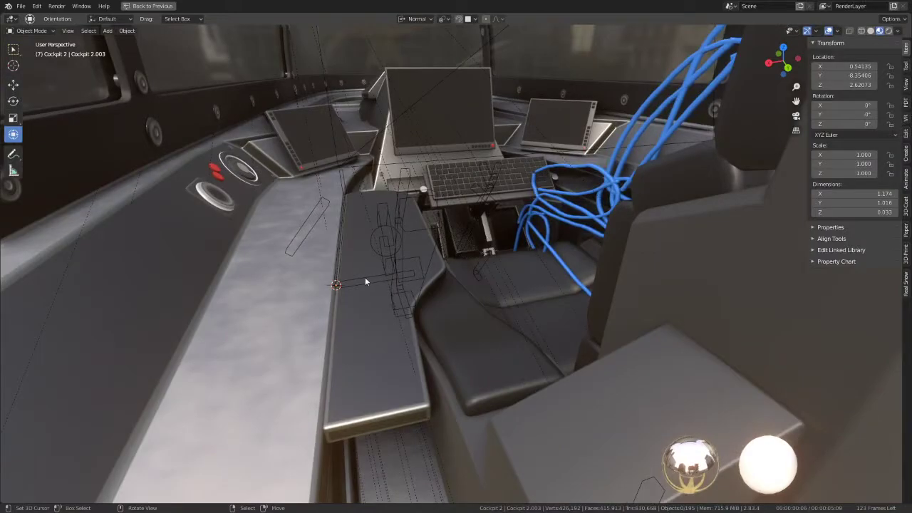
left_click(365, 281)
key("ctrl+Tab")
left_click_drag(355, 255, 281, 256)
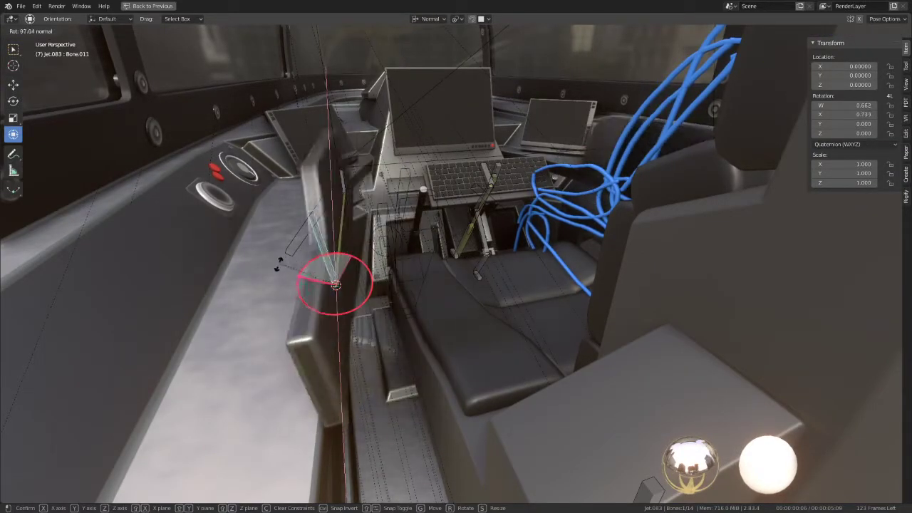
key("Escape")
mouse_move(391, 209)
middle_mouse_down()
mouse_move(143, 239)
mouse_move(130, 227)
middle_mouse_up()
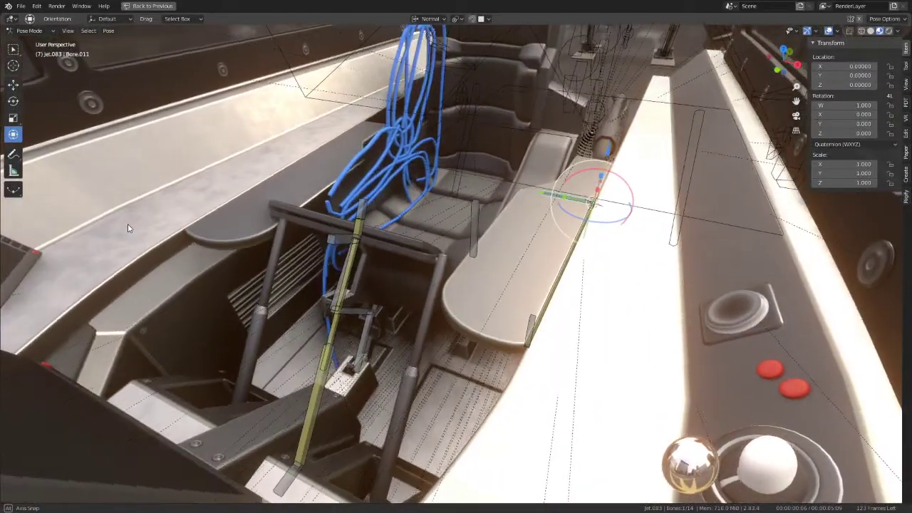
mouse_move(499, 157)
middle_mouse_down()
mouse_move(328, 193)
mouse_move(411, 196)
mouse_move(424, 159)
mouse_move(453, 187)
mouse_move(453, 177)
middle_mouse_up()
In Object Mode, apply the armrest panel's rotation so its values read 0°
key("ctrl+Tab")
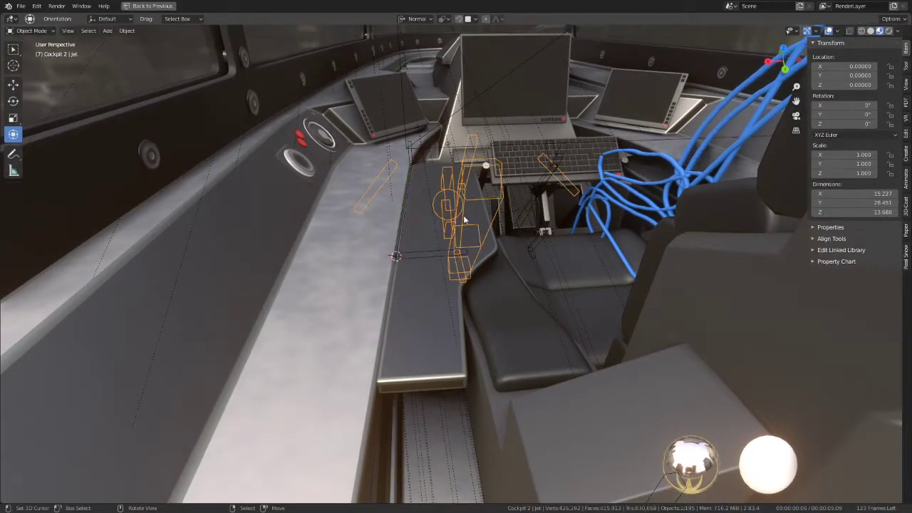
key("ctrl+Tab")
left_click(406, 305)
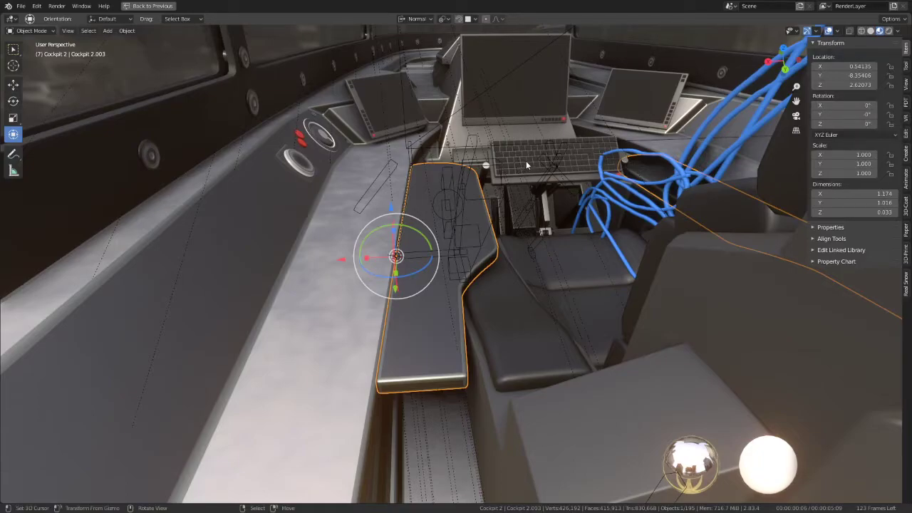
key("ctrl+q")
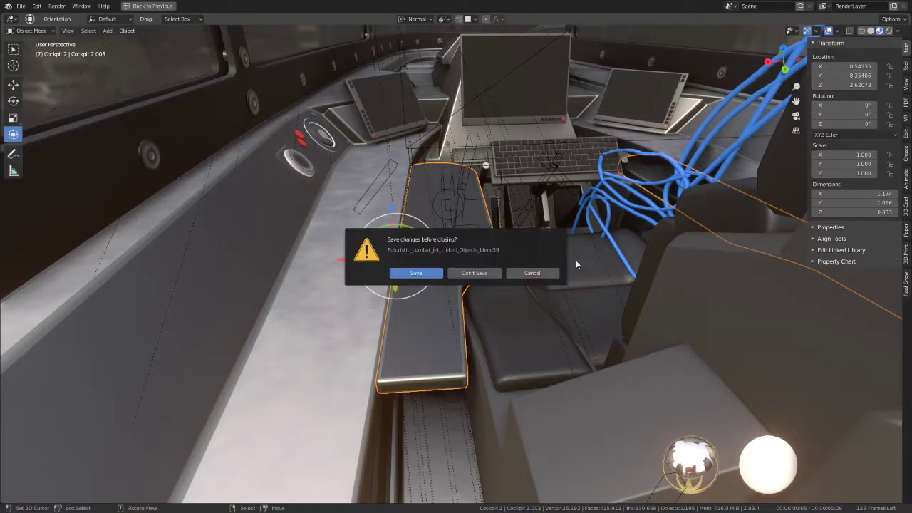
left_click(536, 273)
key("ctrl+a")
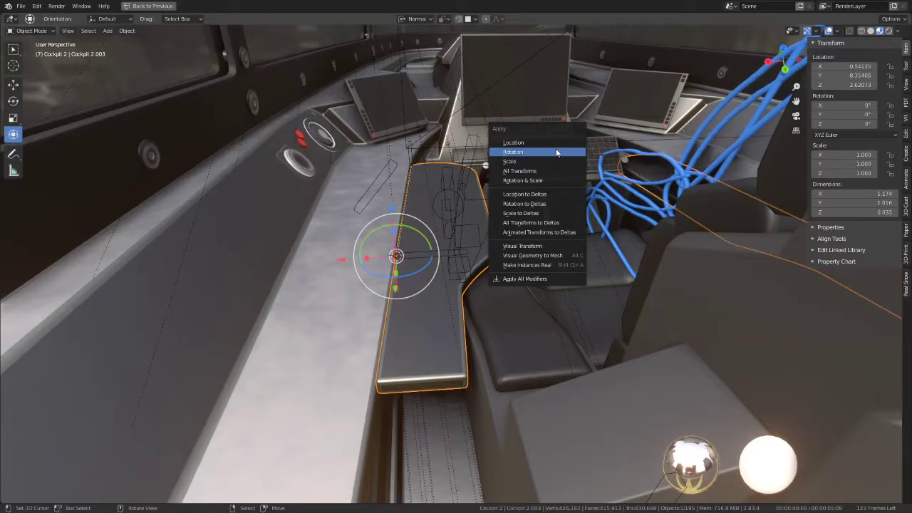
left_click(556, 151)
mouse_move(555, 152)
middle_mouse_down()
mouse_move(436, 175)
mouse_move(440, 206)
mouse_move(572, 165)
mouse_move(339, 166)
mouse_move(351, 198)
mouse_move(285, 198)
mouse_move(238, 165)
mouse_move(236, 143)
mouse_move(240, 183)
mouse_move(310, 176)
middle_mouse_up()
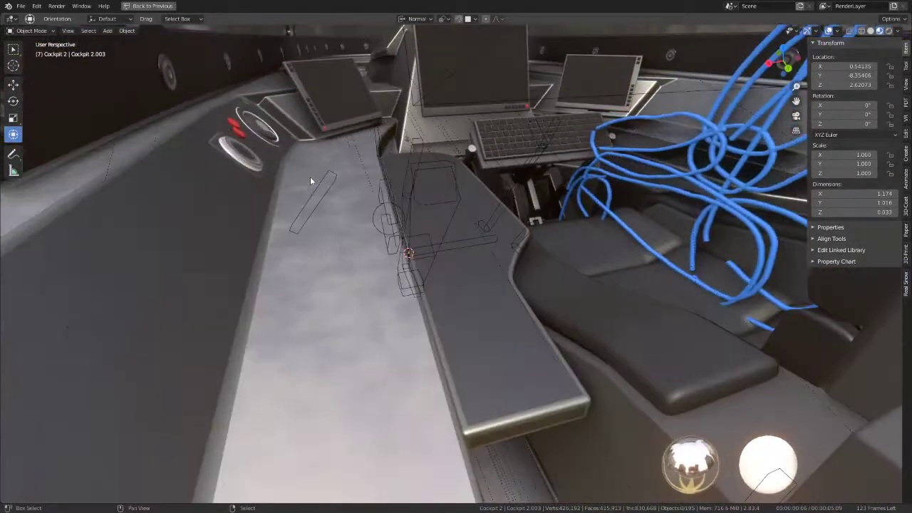
Reselect the armrest panel and switch to the orthographic top view
left_click(443, 170)
middle_click_drag(444, 170, 458, 220)
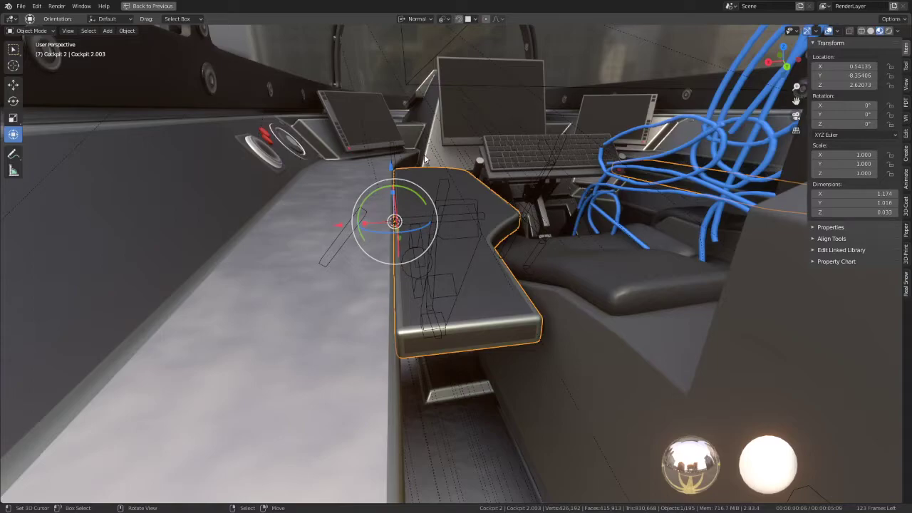
middle_click_drag(394, 221, 402, 254)
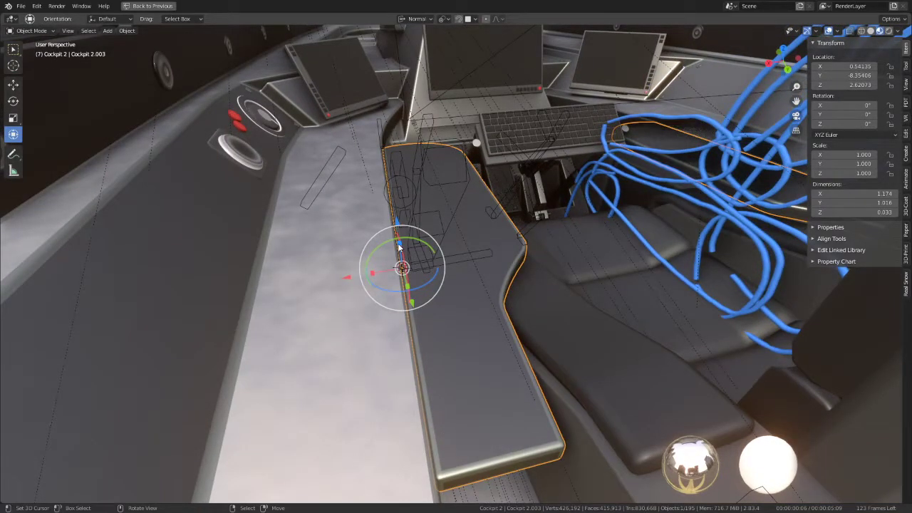
key("KP_7")
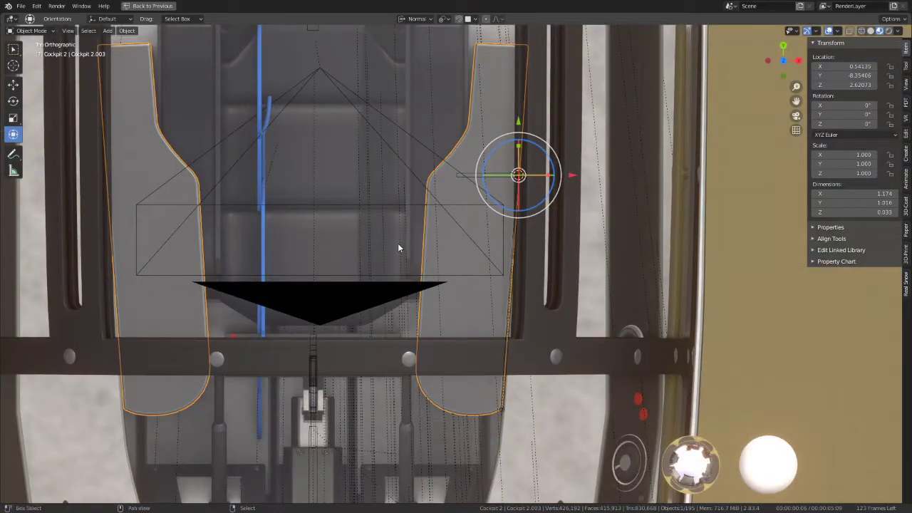
Isolate the two armrest panels and add a cube scaled to 0.175 and stretched along Y
key("shift+h")
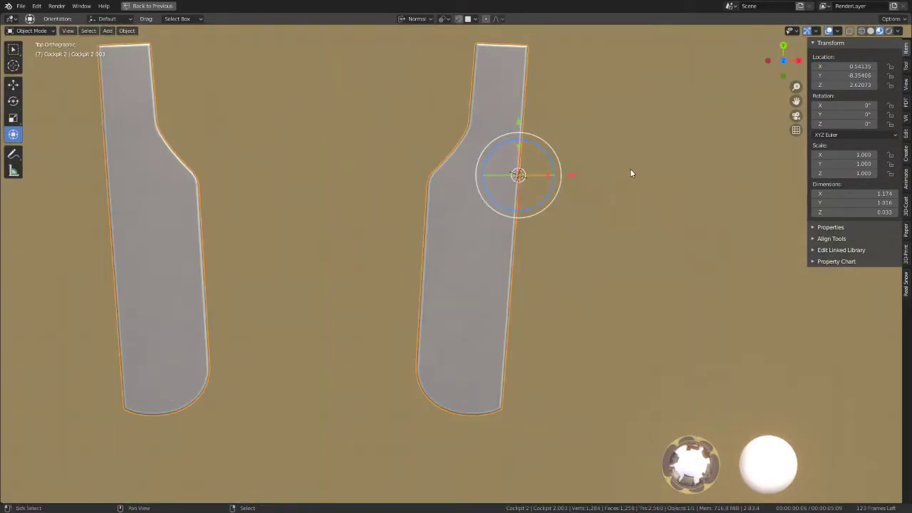
key("shift+a")
left_click(665, 178)
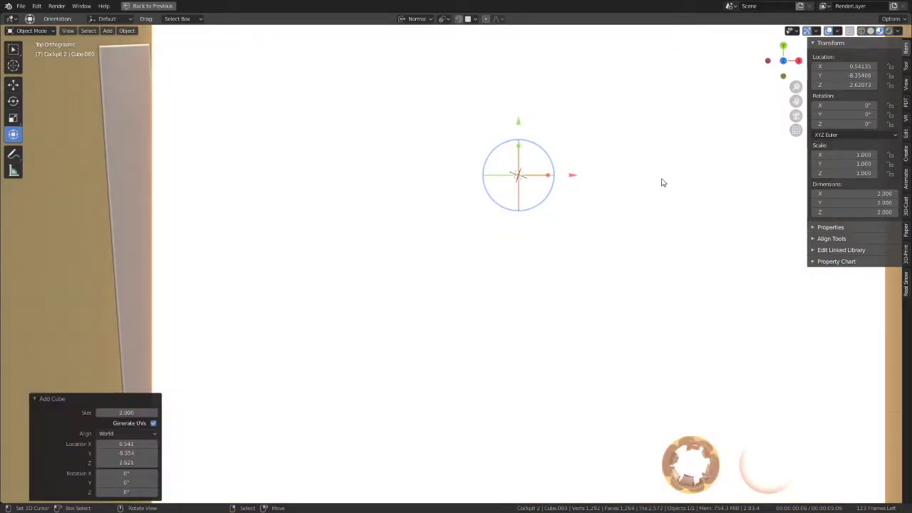
key("Tab")
key("s")
left_click(520, 182)
key("s")
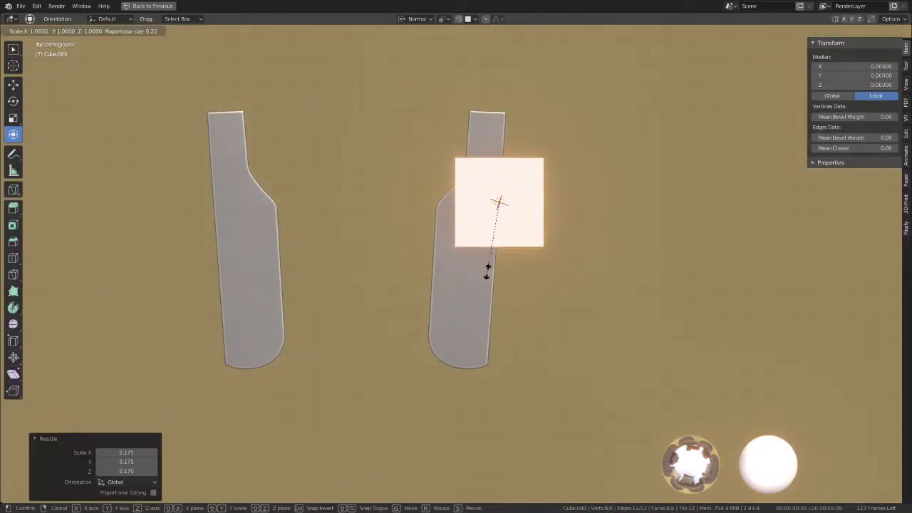
key("y")
left_click(482, 420)
key("Tab")
In wireframe view, place the tall box against the right armrest panel's edge as a guide
key("g")
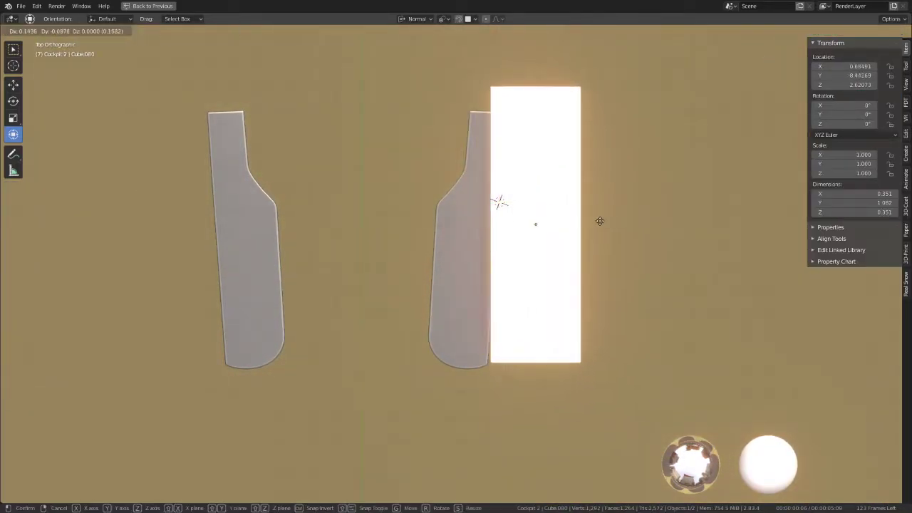
left_click(605, 235)
left_click(861, 31)
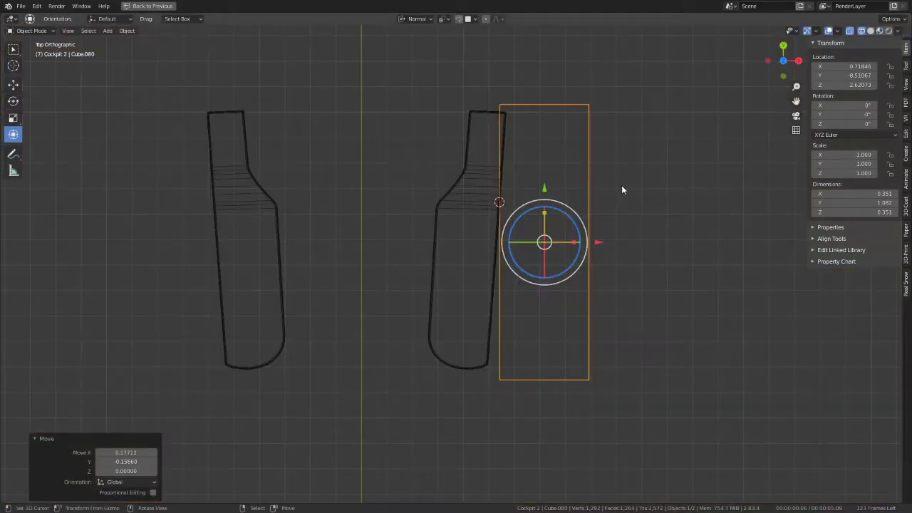
scroll(498, 261, "up", 2)
key("Tab")
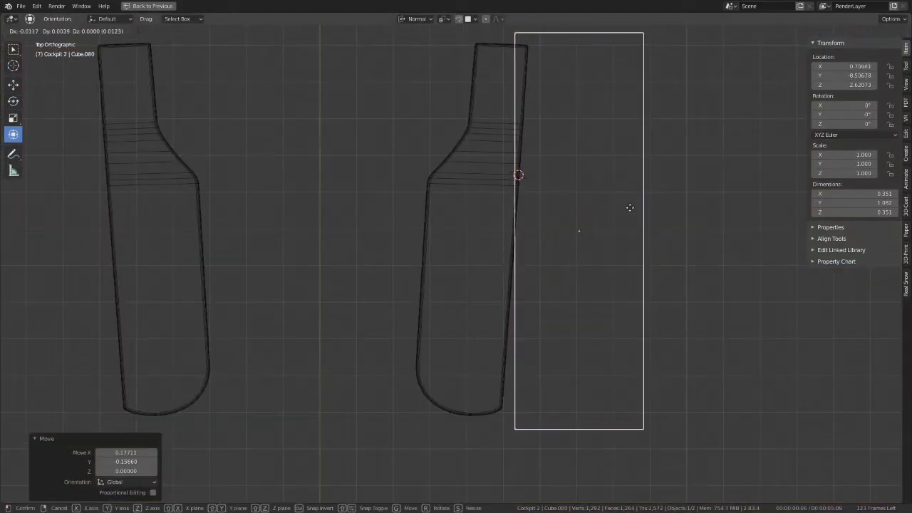
key("Tab")
left_click(518, 209)
scroll(582, 223, "up", 3)
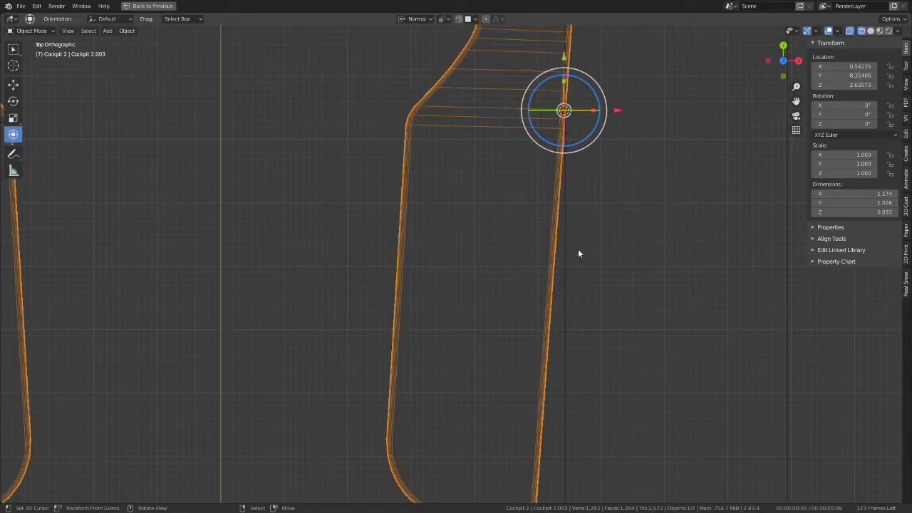
scroll(456, 328, "up", 1)
scroll(478, 300, "up", 2)
scroll(434, 338, "up", 3)
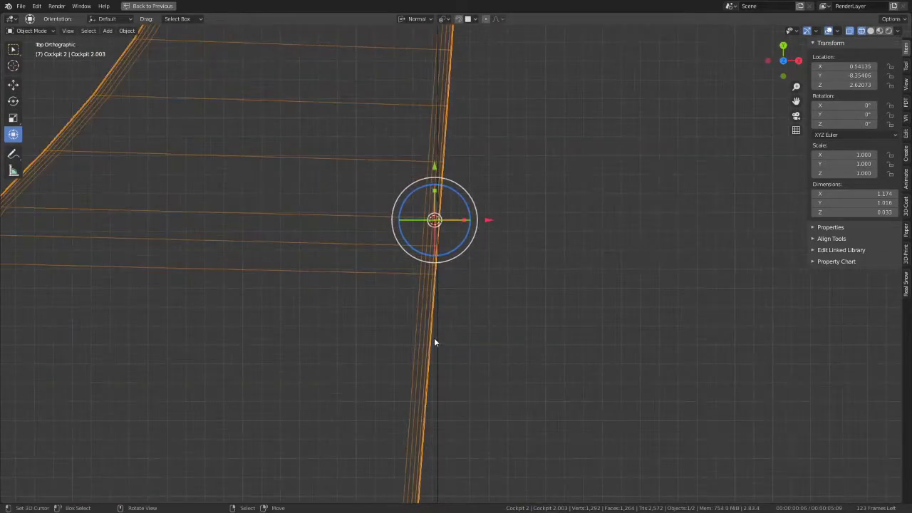
left_click(434, 340)
scroll(498, 298, "up", 2)
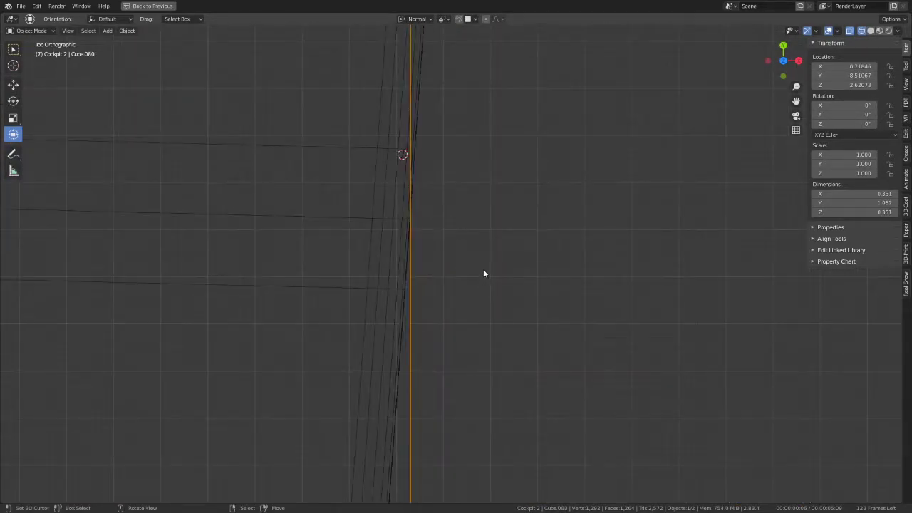
key("g")
left_click(483, 262)
Rotate the right armrest panel in small increments until it lines up with the guide box
scroll(418, 261, "down", 2)
left_click(384, 256)
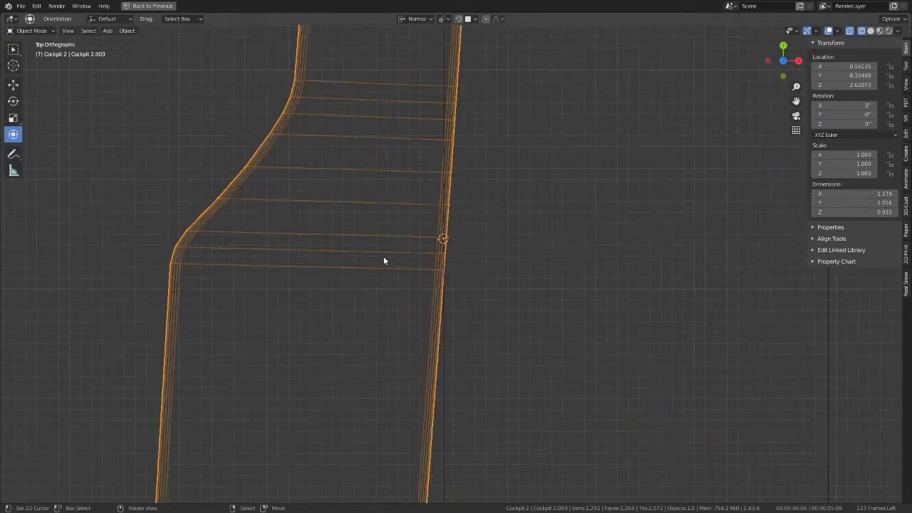
scroll(383, 256, "down", 2)
scroll(516, 277, "down", 1)
key("r")
key("Escape")
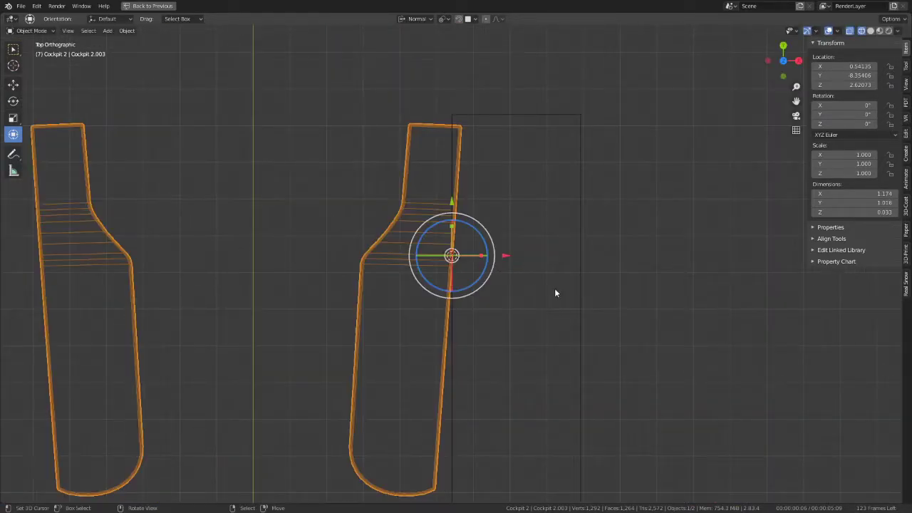
scroll(556, 288, "up", 2)
scroll(560, 245, "up", 1)
key("r")
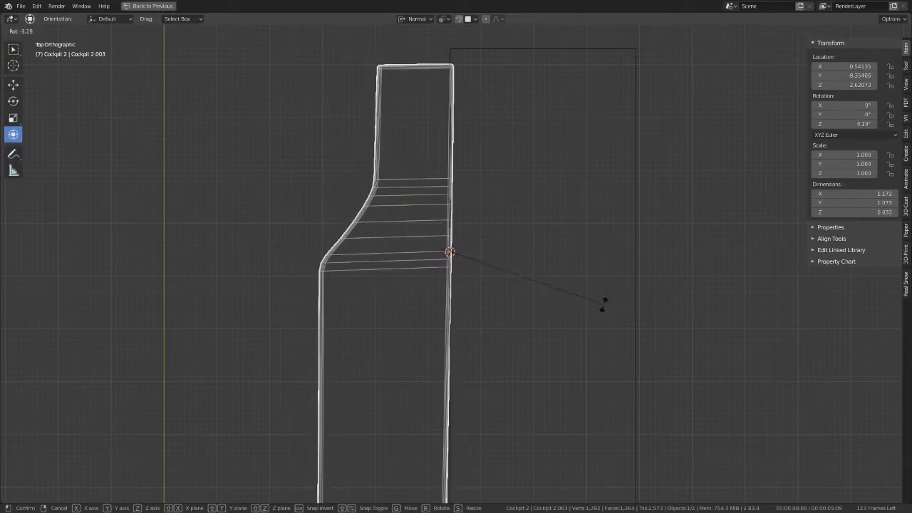
left_click(602, 277)
scroll(562, 233, "down", 3, "shift")
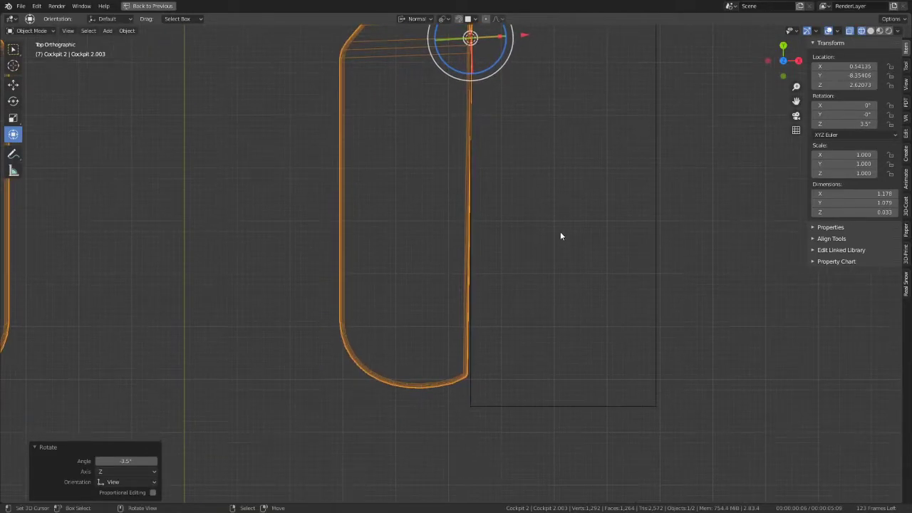
scroll(565, 257, "down", 2, "shift")
key("r")
left_click(566, 301)
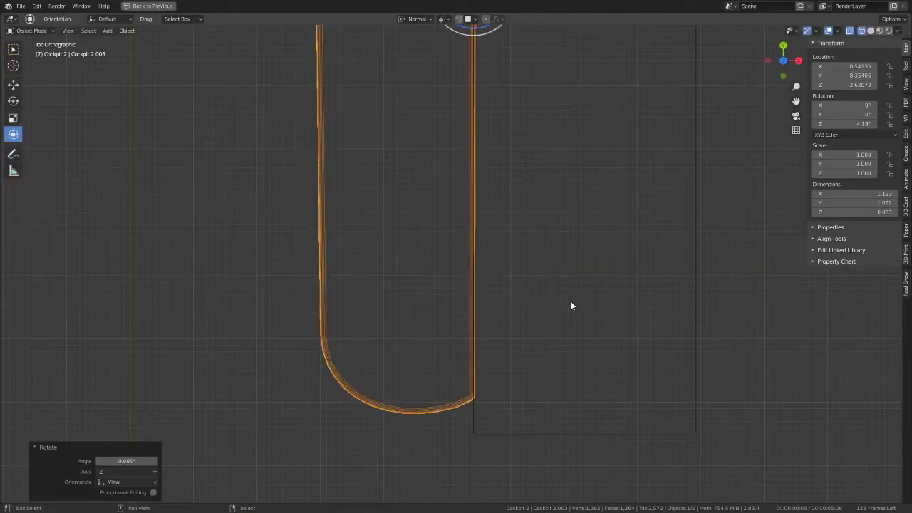
scroll(556, 240, "up", 4, "shift")
scroll(542, 342, "up", 4, "shift")
scroll(548, 325, "up", 3, "shift")
scroll(548, 325, "up", 3)
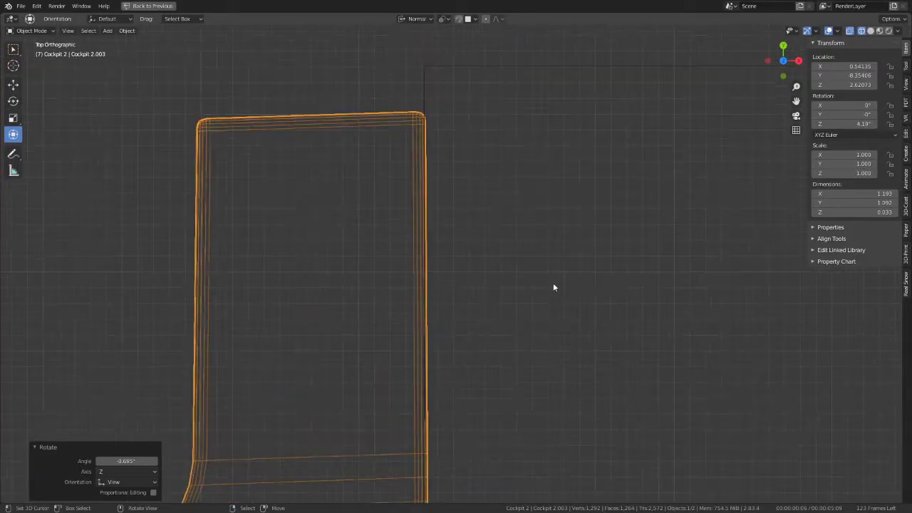
scroll(541, 227, "down", 3)
scroll(535, 274, "down", 3, "shift")
scroll(485, 235, "up", 3)
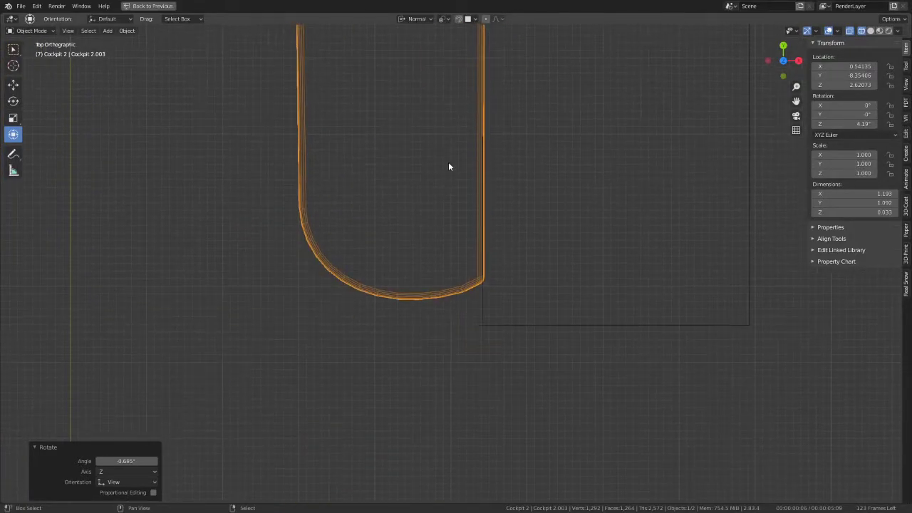
scroll(463, 150, "down", 2, "shift")
scroll(484, 144, "up", 3)
scroll(482, 285, "up", 4, "shift")
scroll(546, 367, "up", 1)
key("r")
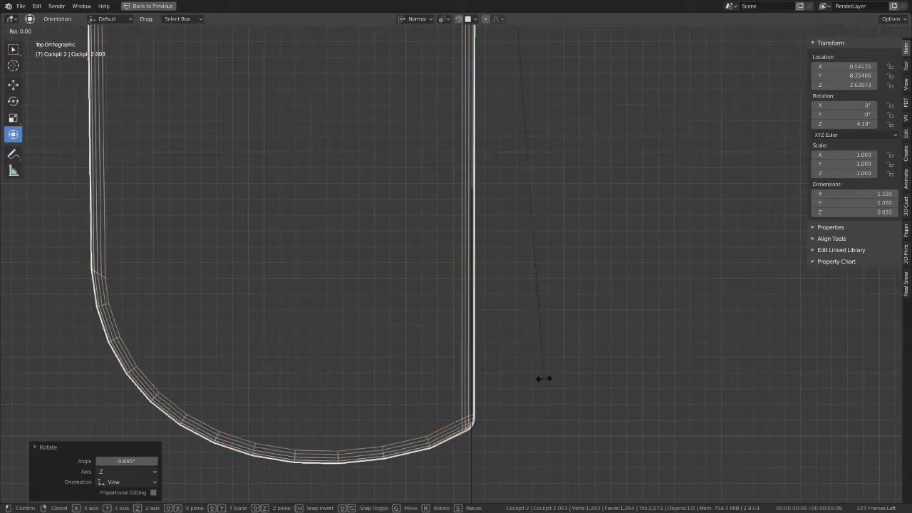
left_click(570, 381)
scroll(529, 212, "down", 5)
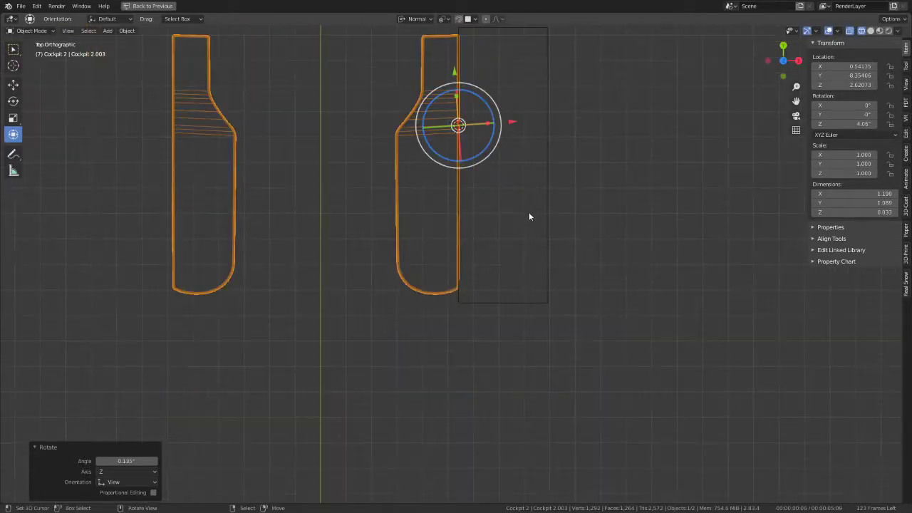
scroll(550, 294, "down", 2)
middle_click_drag(549, 294, 548, 231)
Apply rotation to the armrest pieces, delete the guide box, and unhide everything
key("ctrl+a")
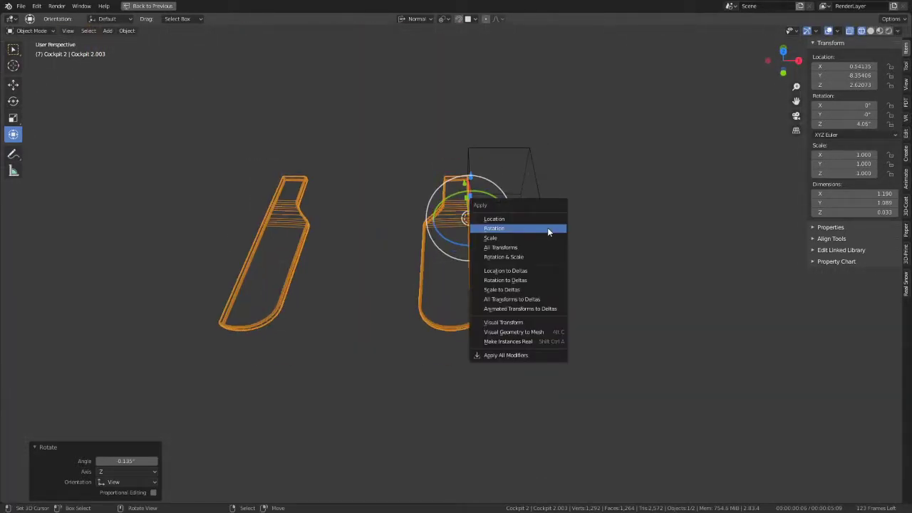
left_click(547, 227)
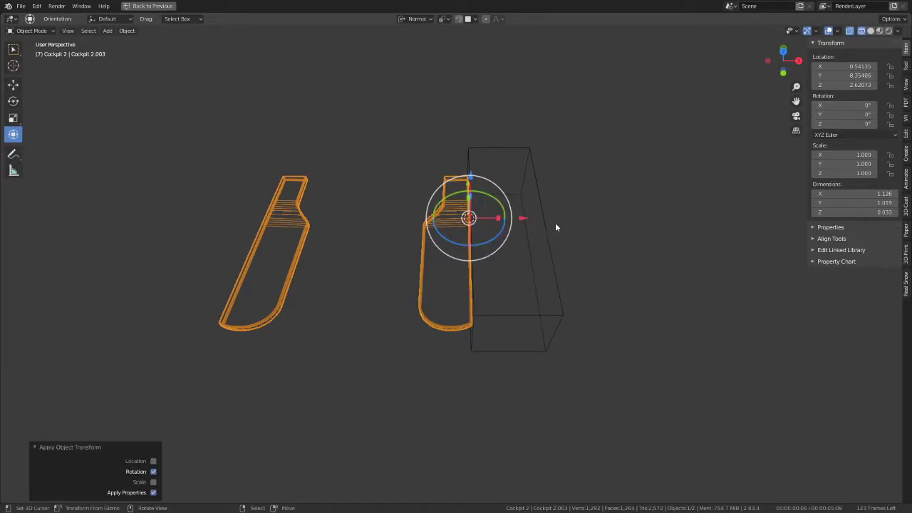
left_click(548, 227)
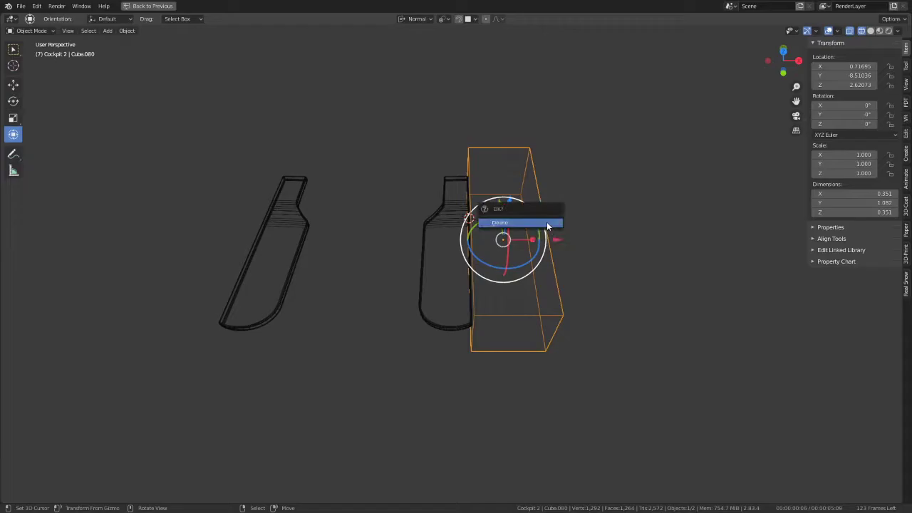
left_click(547, 223)
key("alt+h")
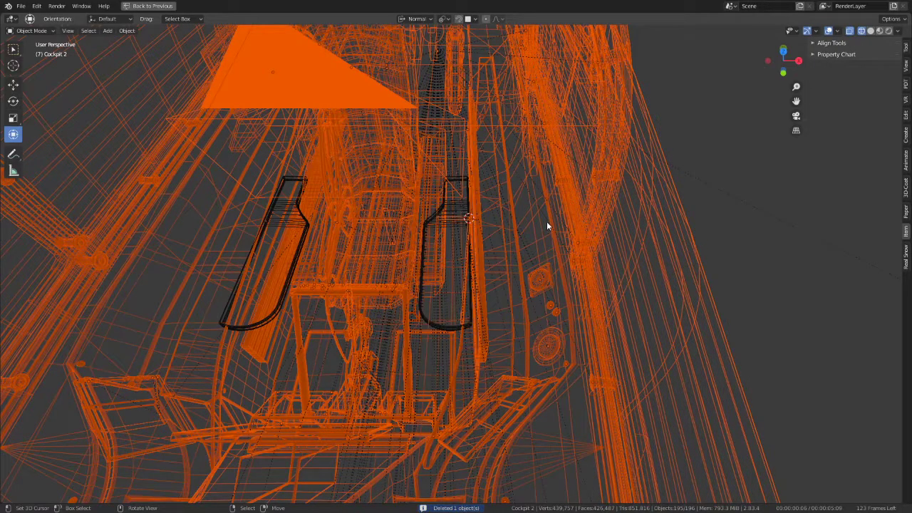
In Material Preview, rotate the left armrest piece to -3.46° around Z
left_click(879, 32)
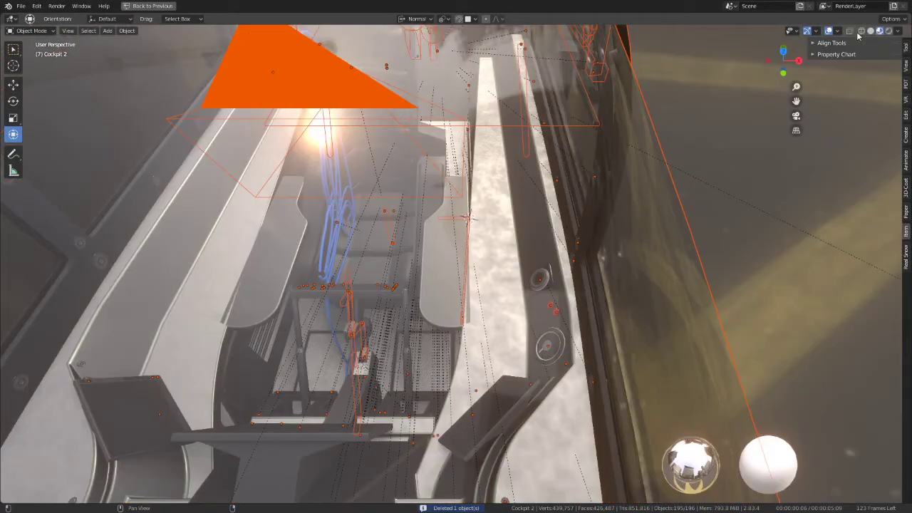
left_click(452, 208)
key("n")
mouse_move(452, 208)
middle_mouse_down()
mouse_move(411, 231)
mouse_move(523, 165)
middle_mouse_up()
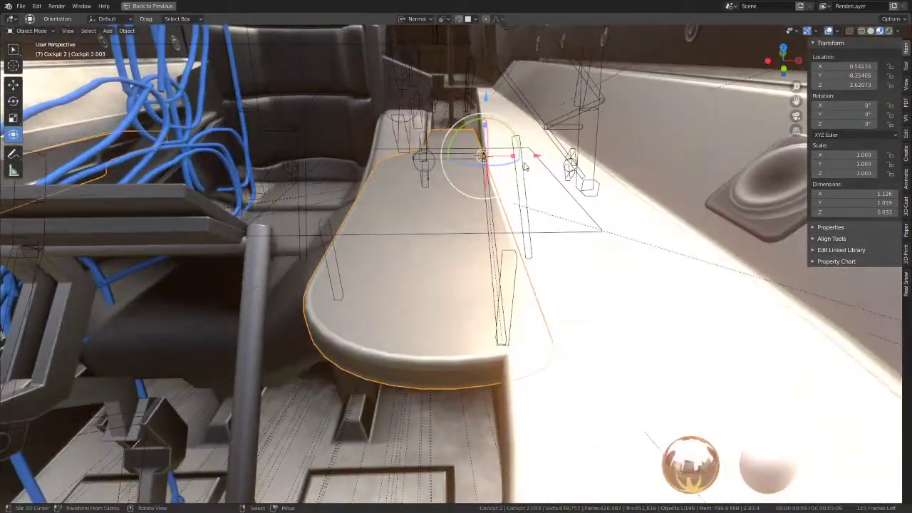
mouse_move(509, 166)
left_mouse_down()
mouse_move(508, 159)
mouse_move(442, 199)
left_mouse_up()
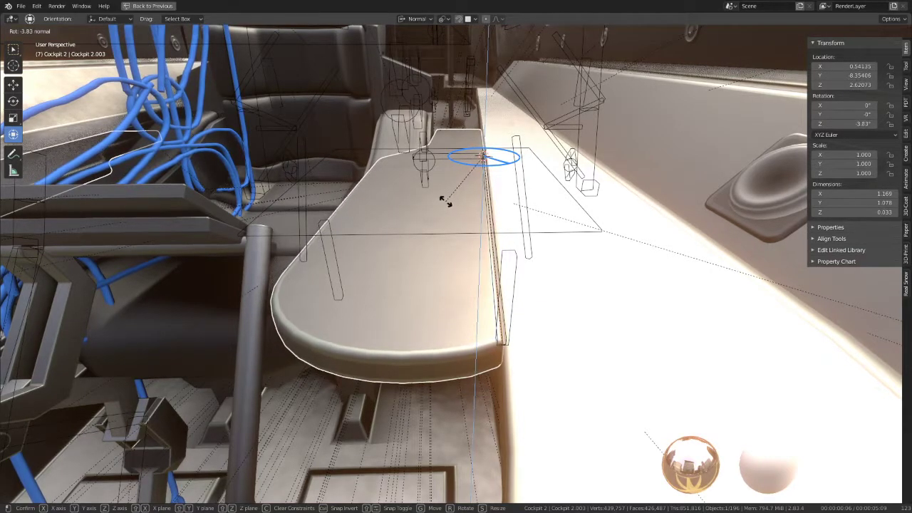
left_click_drag(445, 203, 451, 201)
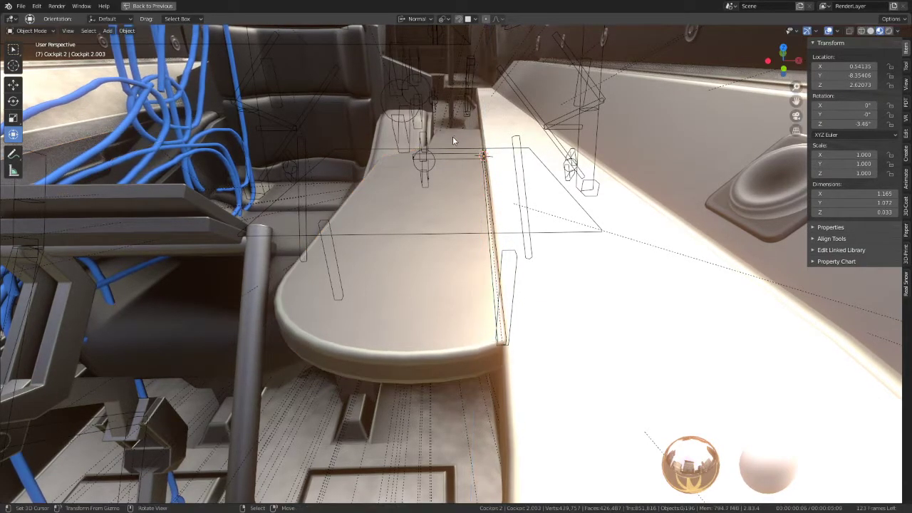
Select the armrest counter piece and view the cockpit interior toward the window
mouse_move(450, 201)
middle_mouse_down()
mouse_move(251, 167)
mouse_move(239, 140)
mouse_move(336, 305)
middle_mouse_up()
left_click(409, 278)
mouse_move(409, 278)
middle_mouse_down()
mouse_move(484, 196)
mouse_move(319, 223)
mouse_move(335, 214)
middle_mouse_up()
scroll(485, 196, "up", 3)
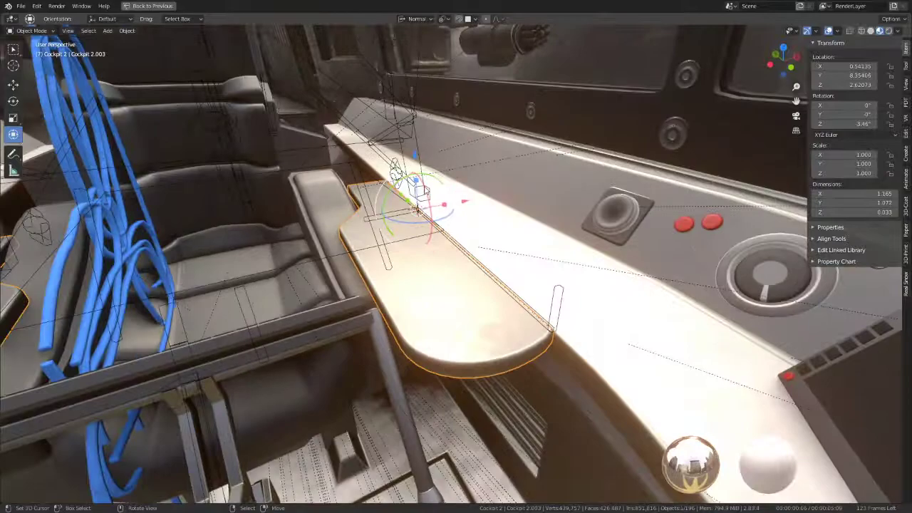
middle_click_drag(449, 209, 513, 185)
Make a linked duplicate of the armrest and move it outside near the joystick
key("alt+d")
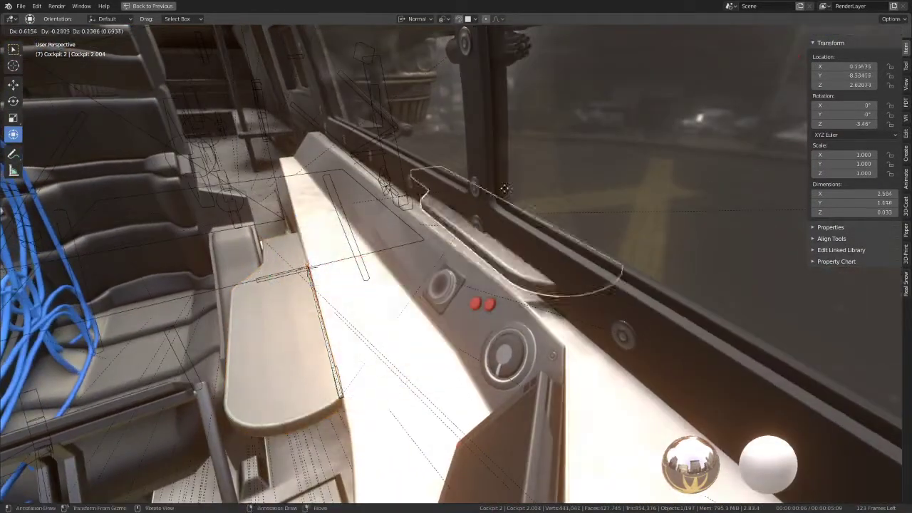
left_click(602, 176)
middle_click_drag(602, 176, 498, 203)
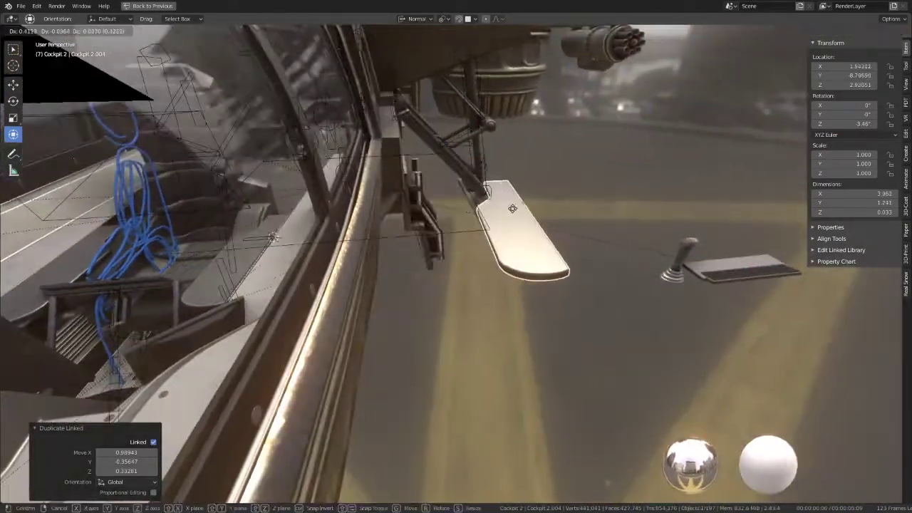
left_click_drag(499, 203, 526, 229)
Unparent the copy keeping its transform, clear its rotation, and snap the 3D cursor to it
key("alt+p")
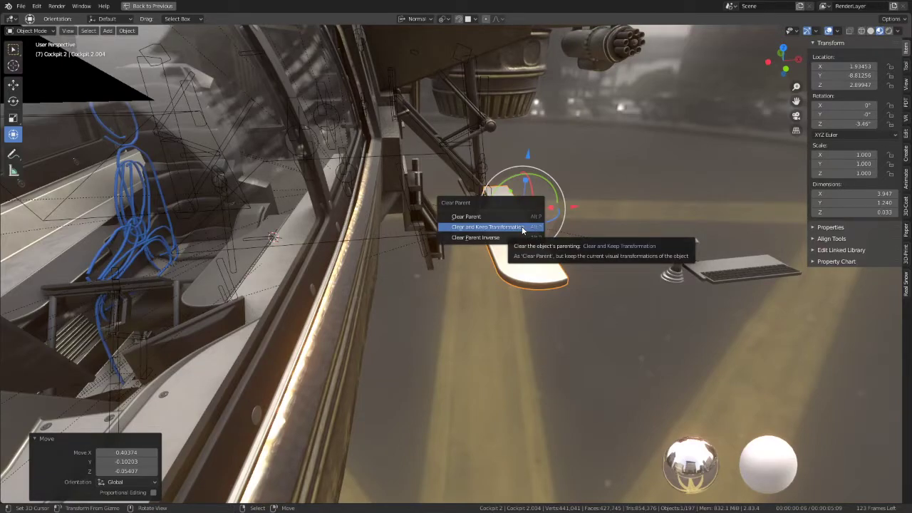
left_click(488, 226)
left_click(529, 267)
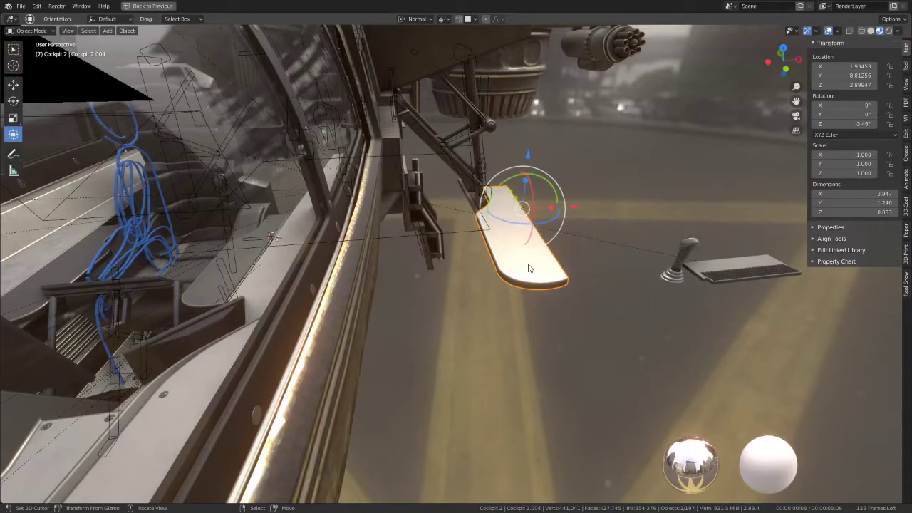
key("alt+r")
middle_click_drag(529, 267, 517, 208)
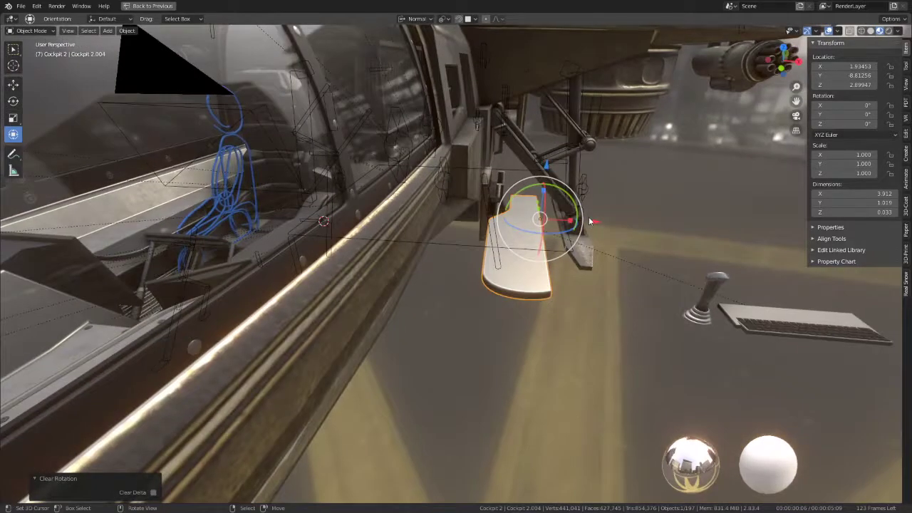
mouse_move(590, 221)
middle_mouse_down()
mouse_move(458, 231)
mouse_move(337, 206)
mouse_move(472, 254)
mouse_move(463, 178)
mouse_move(434, 106)
mouse_move(479, 133)
mouse_move(469, 214)
mouse_move(496, 217)
mouse_move(491, 250)
middle_mouse_up()
key("shift+a")
key("shift+s")
left_click(510, 206)
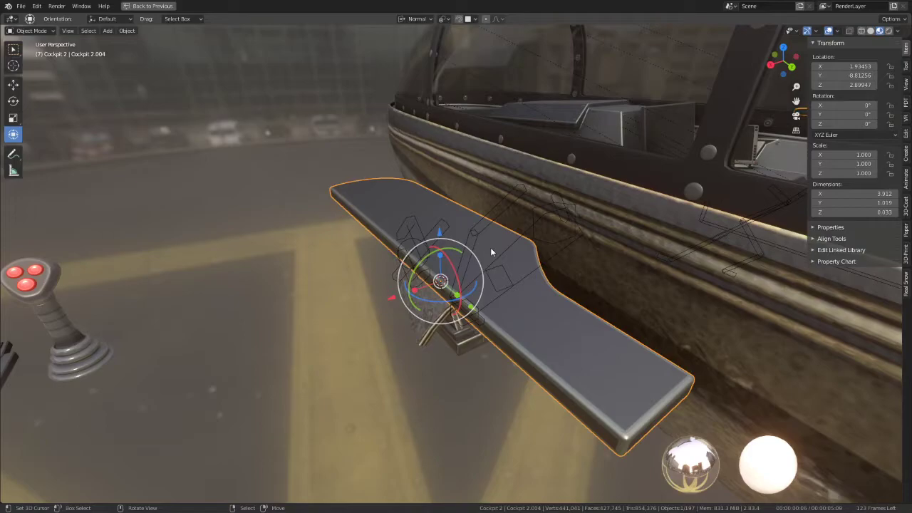
Add a cylinder at the cursor, scale it to about 0.122, and rotate it 90° about X
key("shift+a")
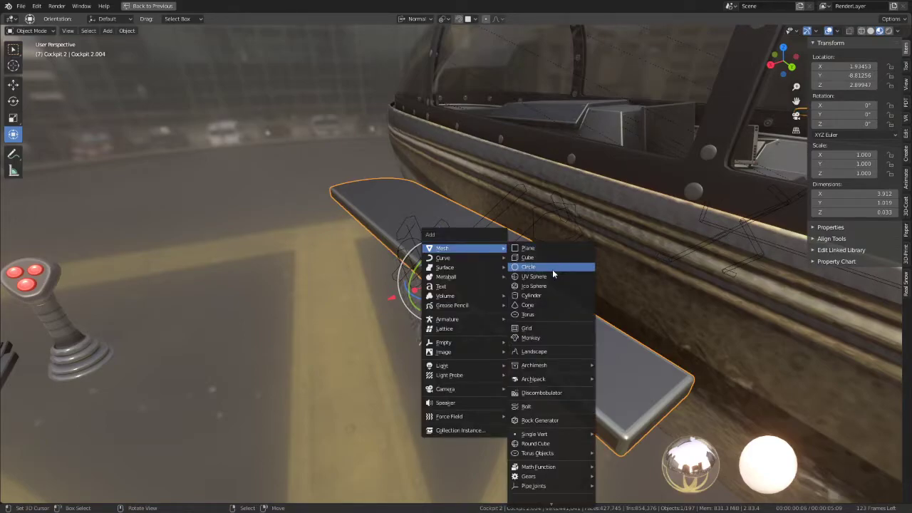
left_click(538, 295)
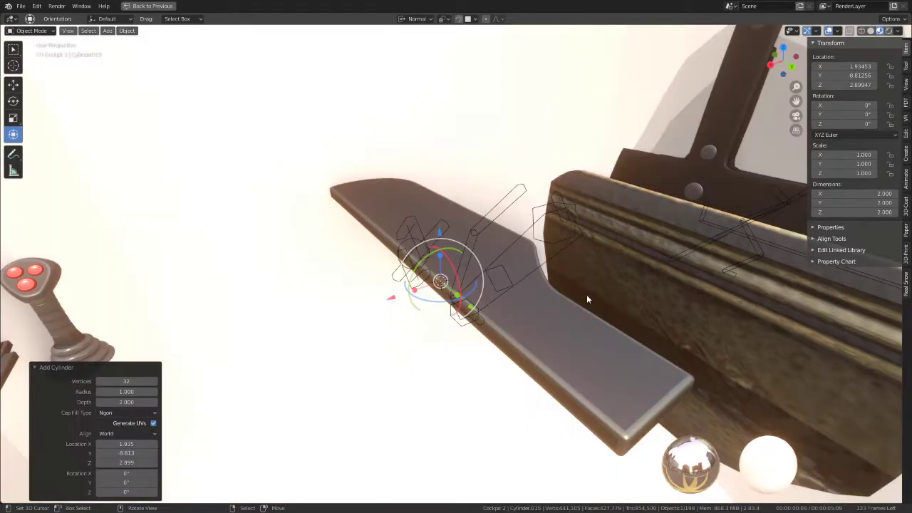
key("s")
left_click(591, 285)
key("s")
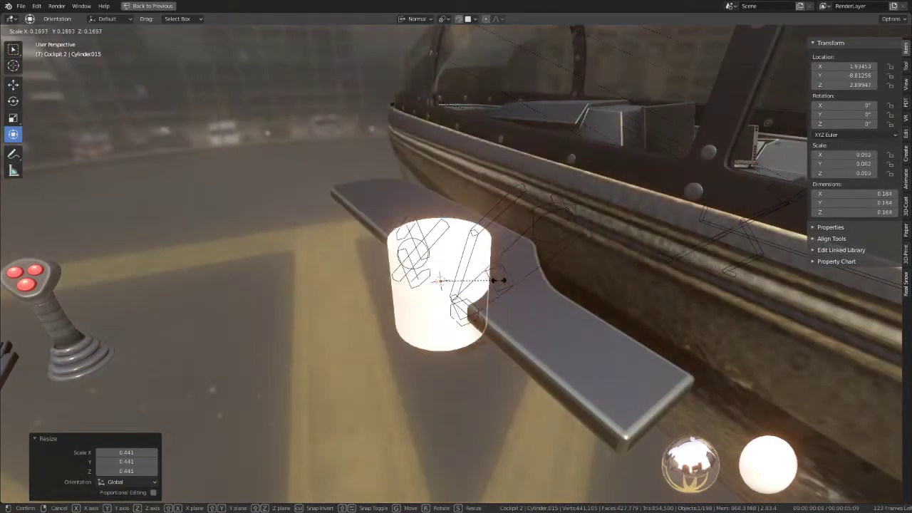
left_click(473, 272)
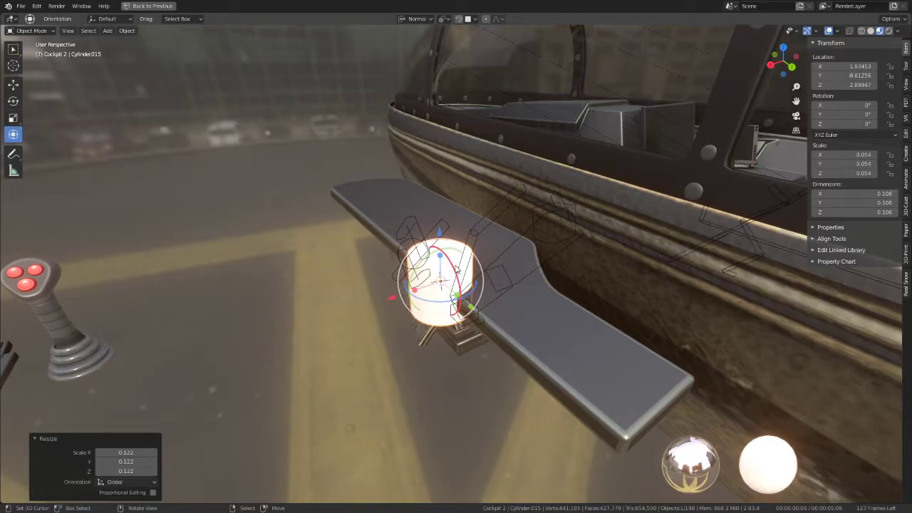
key("r")
key("x")
type("90")
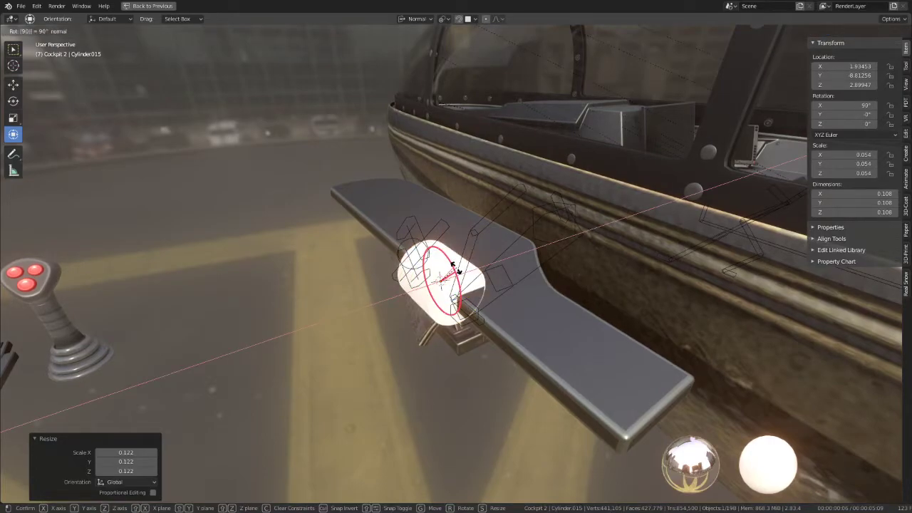
key("Return")
middle_click_drag(487, 269, 474, 258)
scroll(520, 240, "up", 3)
key("s")
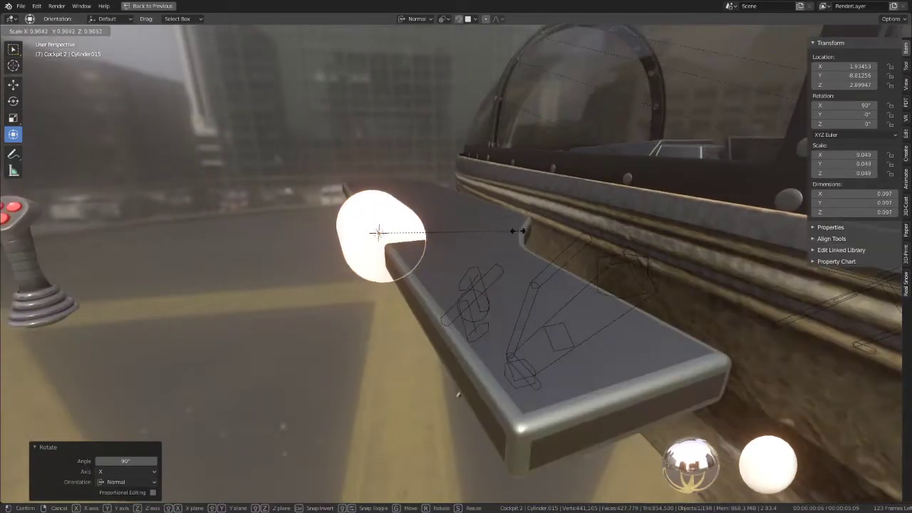
left_click(423, 222)
middle_click_drag(424, 223, 486, 251)
In Edit Mode, stretch the cylinder along Y into a rod and collapse the selected end geometry
key("Tab")
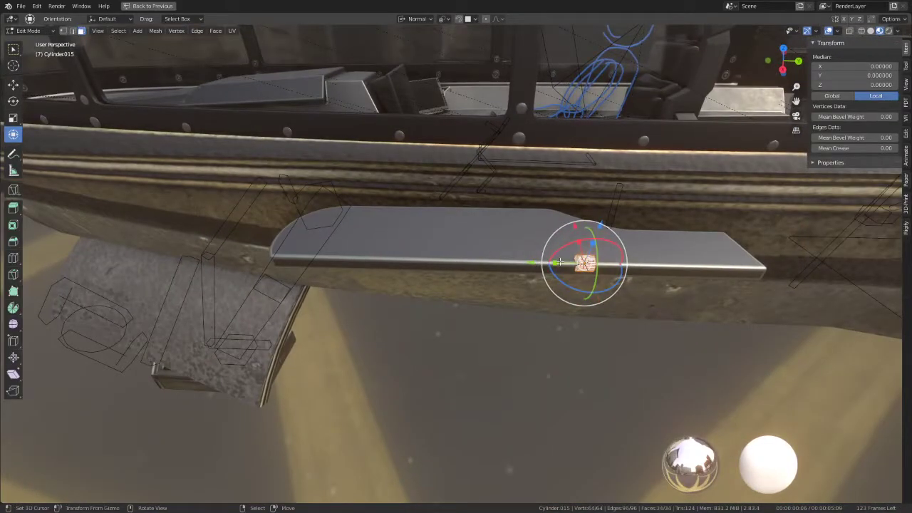
key("s")
key("y")
key("y")
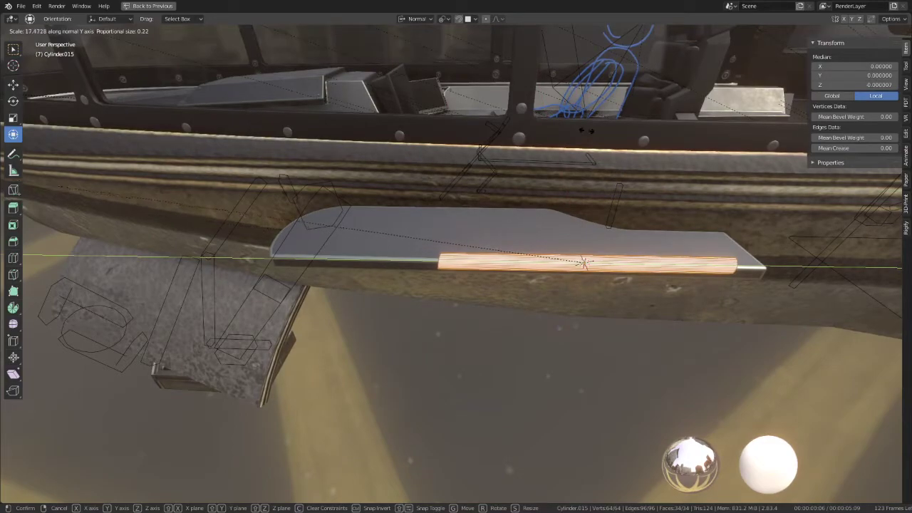
left_click(473, 132)
key("g")
key("y")
key("y")
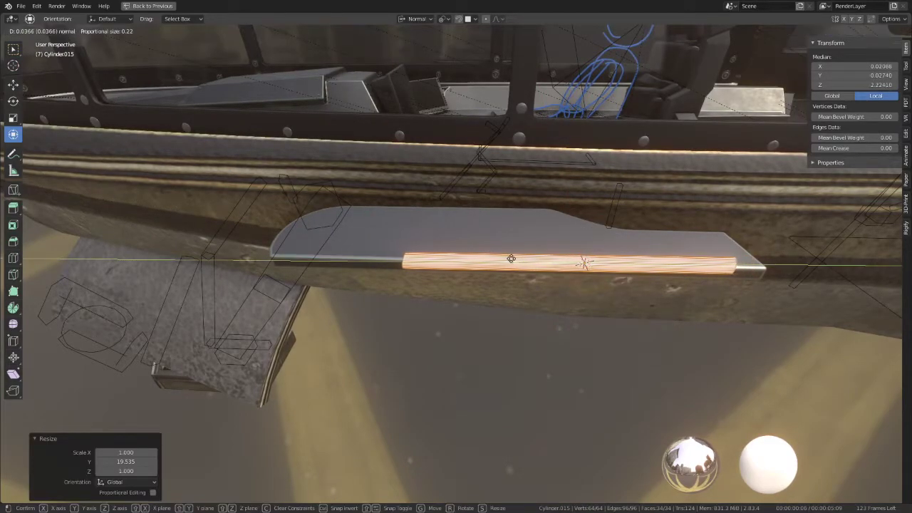
key("Return")
key("s")
key("Escape")
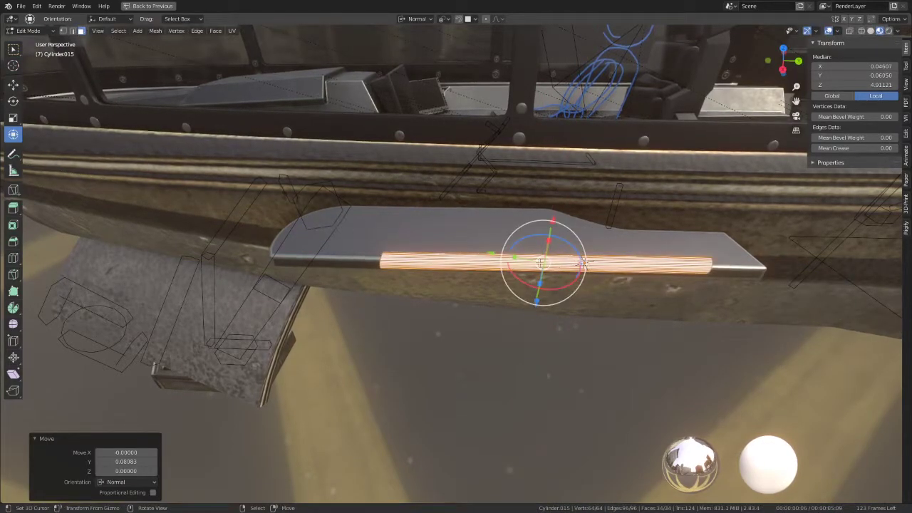
key("g")
key("Escape")
key("g")
key("Escape")
middle_click_drag(514, 255, 563, 239)
scroll(563, 235, "up", 3)
scroll(563, 235, "up", 3)
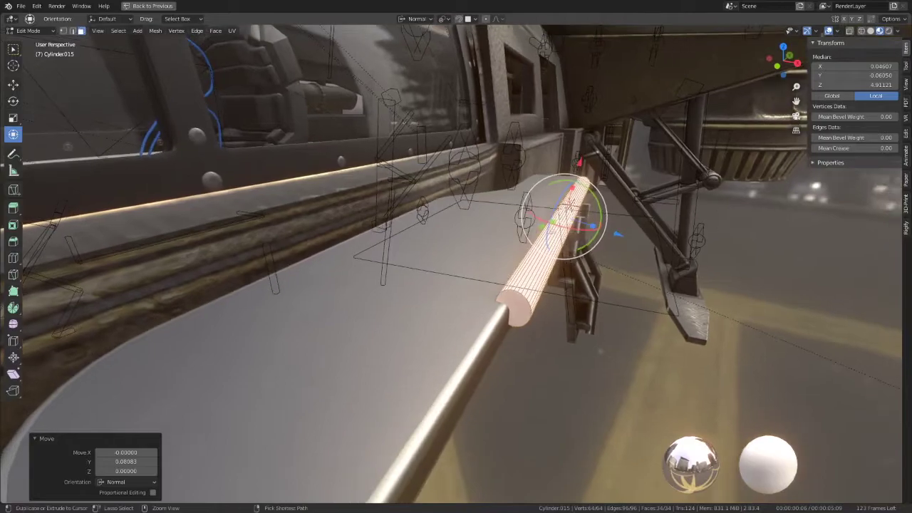
key("s")
left_click(546, 226)
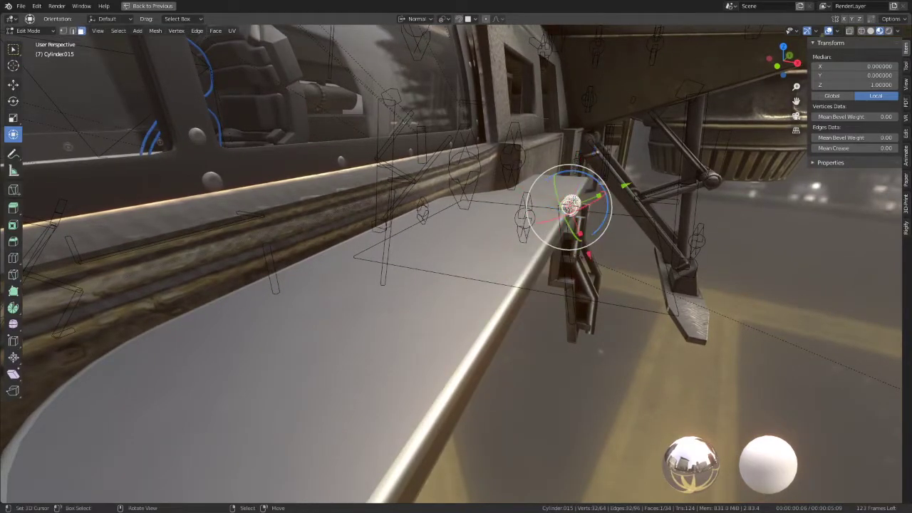
Pull the rod's end along its normal Z to extend it along the armrest
mouse_move(533, 98)
middle_mouse_down()
mouse_move(555, 223)
mouse_move(641, 295)
middle_mouse_up()
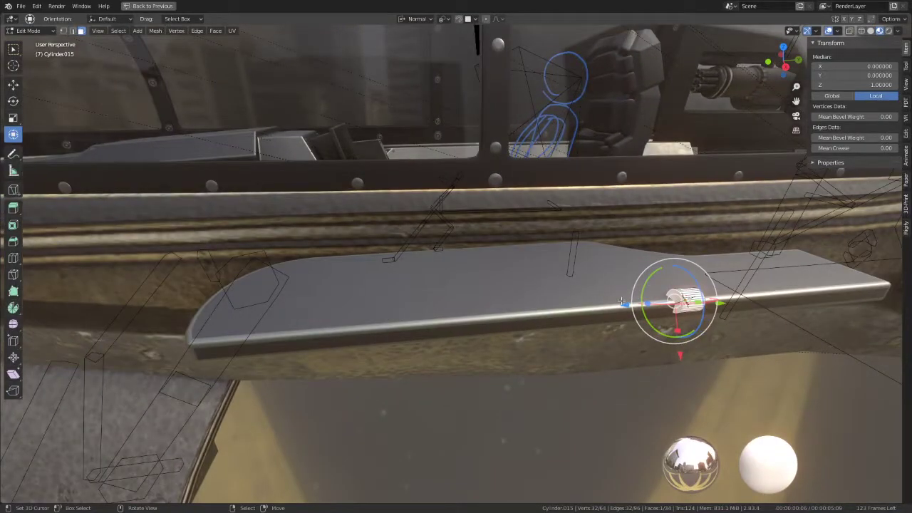
key("g")
key("z")
left_click(189, 300)
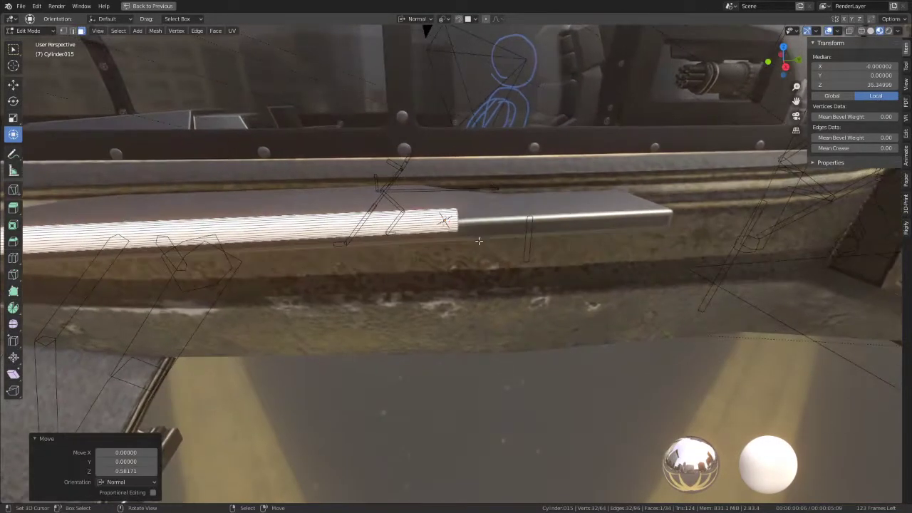
middle_click_drag(188, 300, 391, 217)
Slide the rod end further along Z and check the rod from the front view
key("g")
key("z")
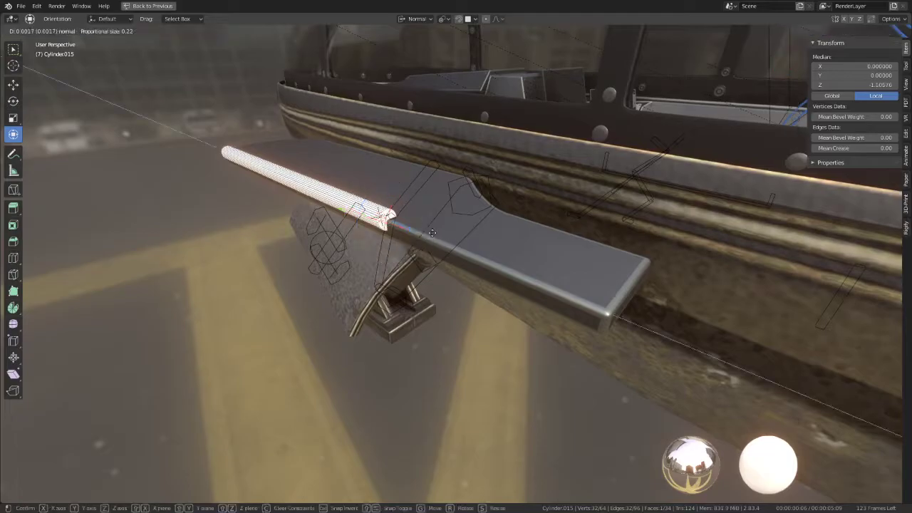
left_click(616, 290)
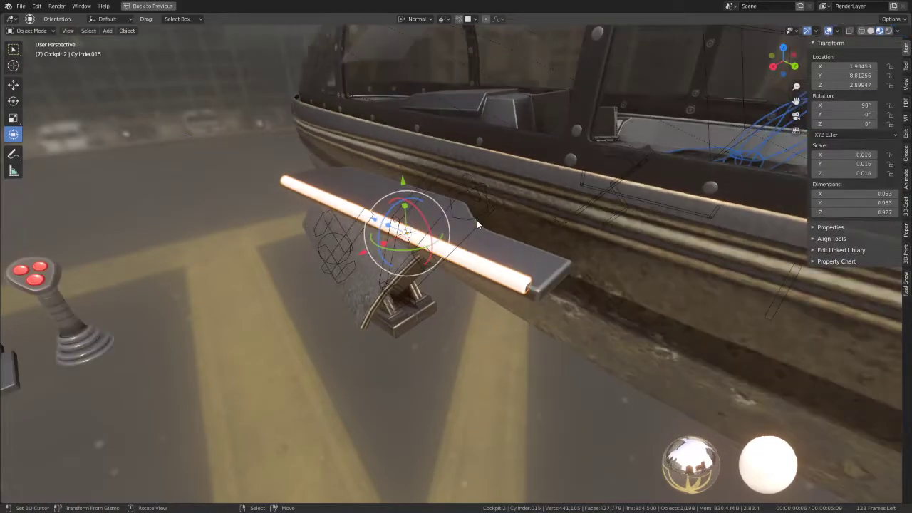
key("Tab")
mouse_move(448, 221)
middle_mouse_down()
mouse_move(586, 207)
mouse_move(394, 196)
middle_mouse_up()
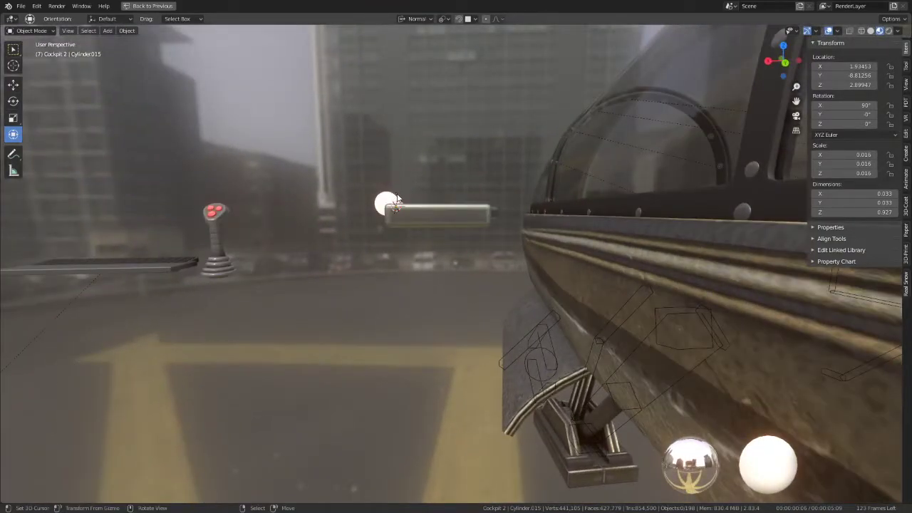
key("KP_1")
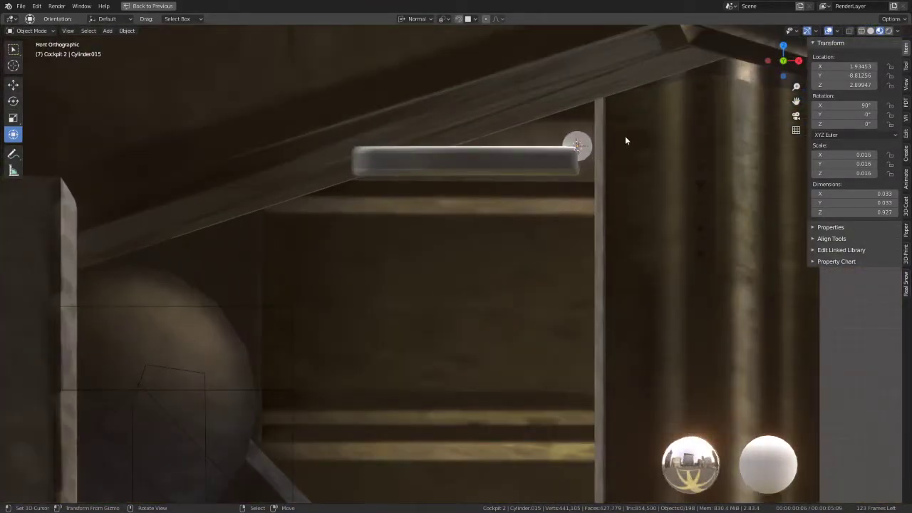
scroll(626, 124, "up", 3)
mouse_move(626, 124)
middle_mouse_down()
mouse_move(597, 161)
mouse_move(481, 187)
mouse_move(440, 171)
mouse_move(378, 302)
middle_mouse_up()
scroll(481, 187, "down", 5)
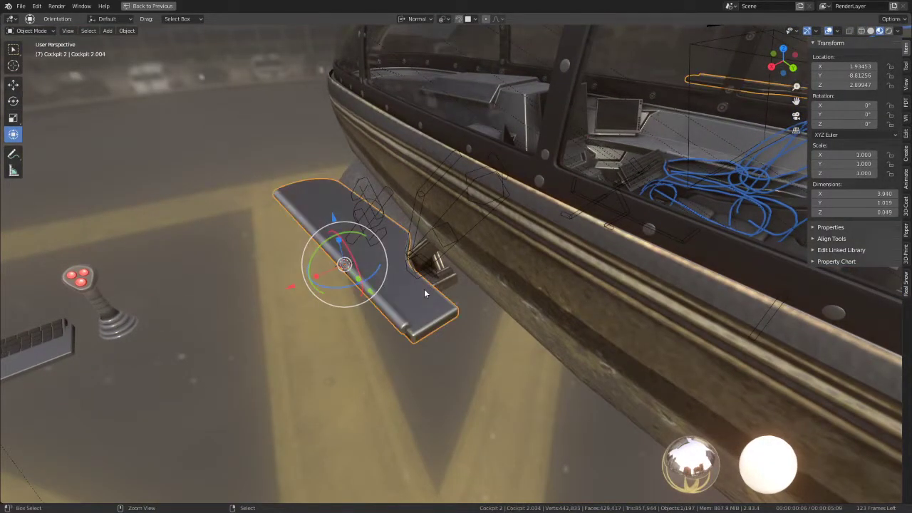
mouse_move(463, 272)
middle_mouse_down()
mouse_move(578, 203)
mouse_move(594, 267)
mouse_move(648, 338)
mouse_move(644, 259)
mouse_move(677, 263)
mouse_move(610, 285)
mouse_move(619, 263)
middle_mouse_up()
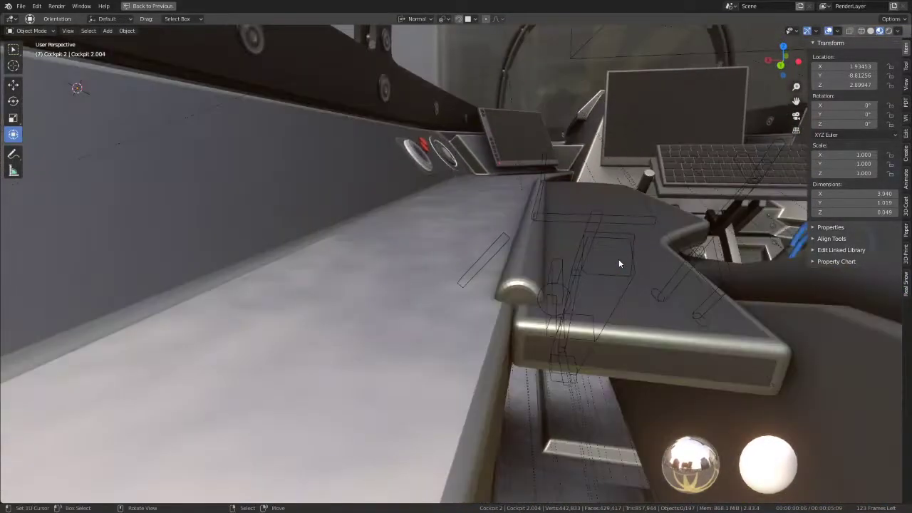
Select all of the armrest console's geometry and apply Shade Smooth from Quick Favorites
left_click(530, 258)
key("Tab")
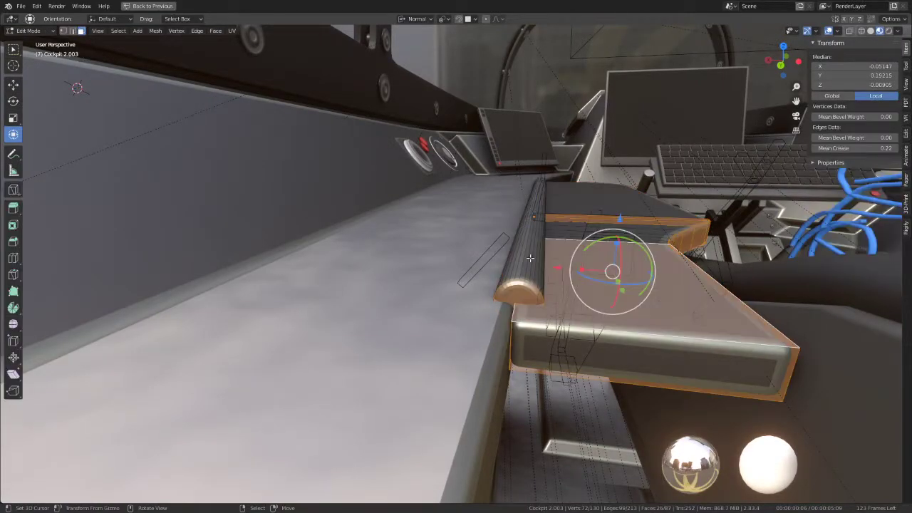
key("a")
key("q")
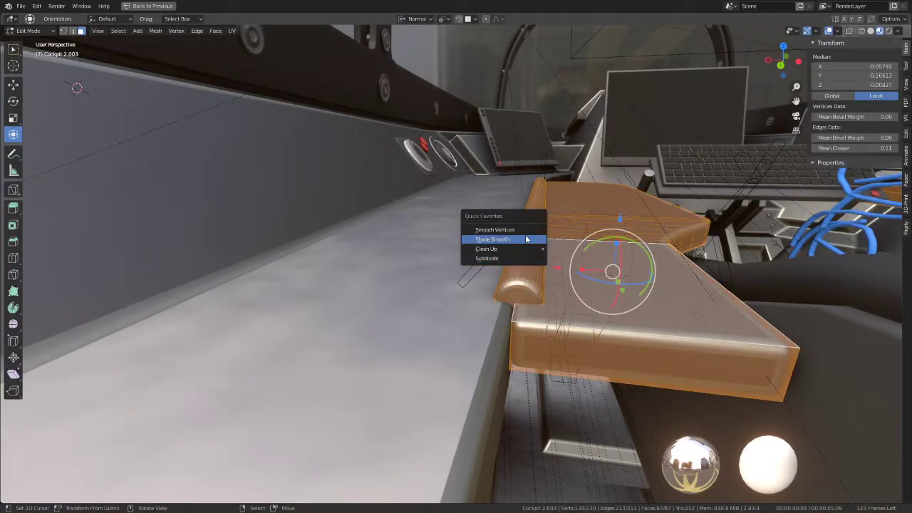
left_click(525, 239)
key("Tab")
mouse_move(542, 209)
middle_mouse_down()
mouse_move(521, 240)
mouse_move(444, 257)
mouse_move(417, 274)
mouse_move(417, 292)
mouse_move(414, 256)
mouse_move(519, 242)
mouse_move(425, 225)
mouse_move(485, 230)
mouse_move(527, 247)
mouse_move(513, 233)
mouse_move(549, 234)
mouse_move(399, 248)
mouse_move(433, 255)
mouse_move(483, 245)
mouse_move(466, 261)
mouse_move(442, 253)
middle_mouse_up()
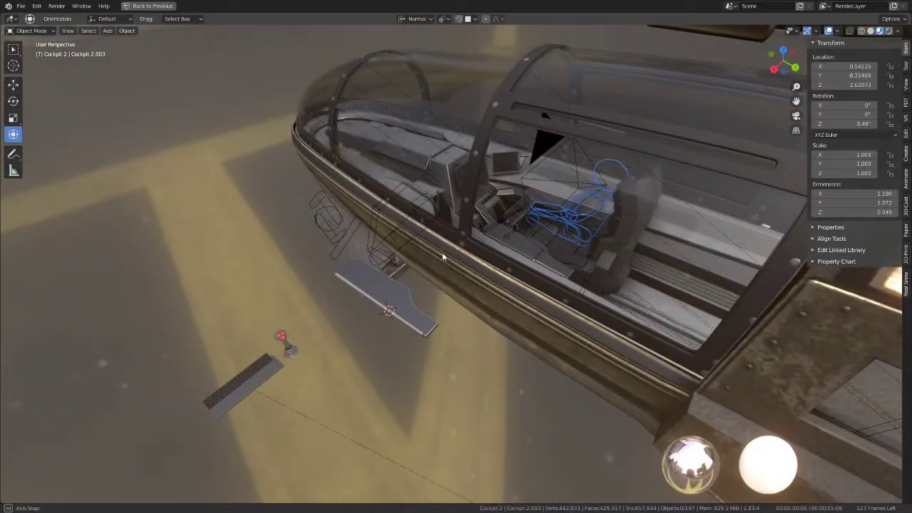
Turn on snapping and snap the joystick onto the right-hand armrest inside the cockpit
left_click(293, 347)
mouse_move(401, 307)
middle_mouse_down()
mouse_move(284, 307)
mouse_move(327, 290)
middle_mouse_up()
key("g")
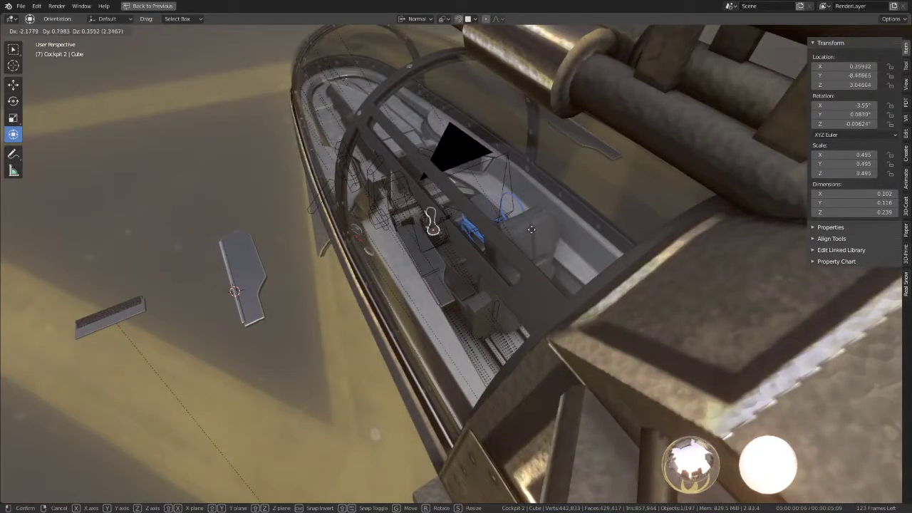
key("Escape")
middle_click_drag(515, 205, 489, 260)
scroll(489, 260, "up", 5)
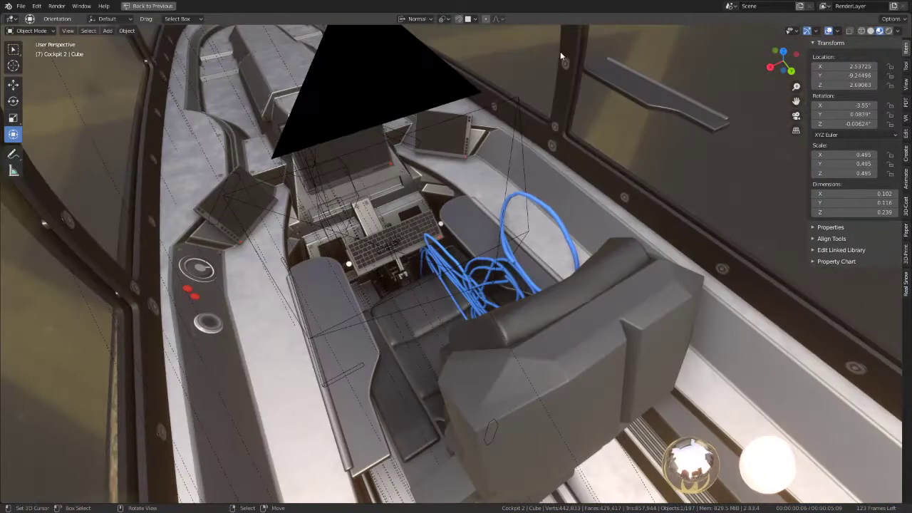
left_click(458, 19)
scroll(464, 188, "up", 4)
middle_click_drag(464, 214, 463, 189)
key("g")
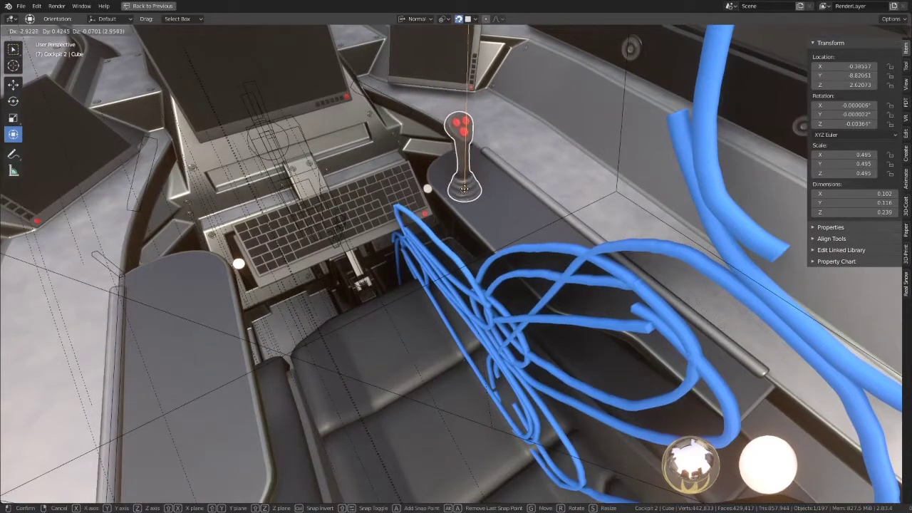
left_click(565, 268)
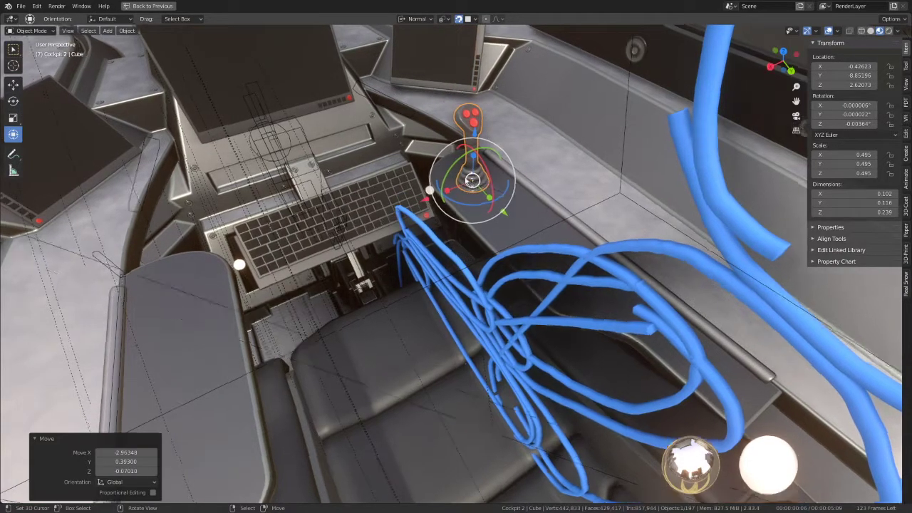
Slide the joystick along the armrest and check its placement from camera and side views
key("KP_0")
scroll(565, 268, "up", 4)
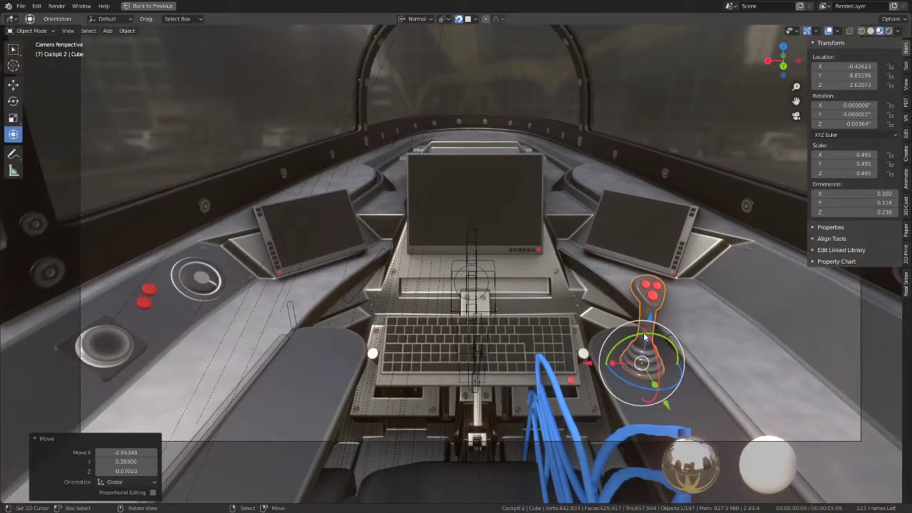
key("g")
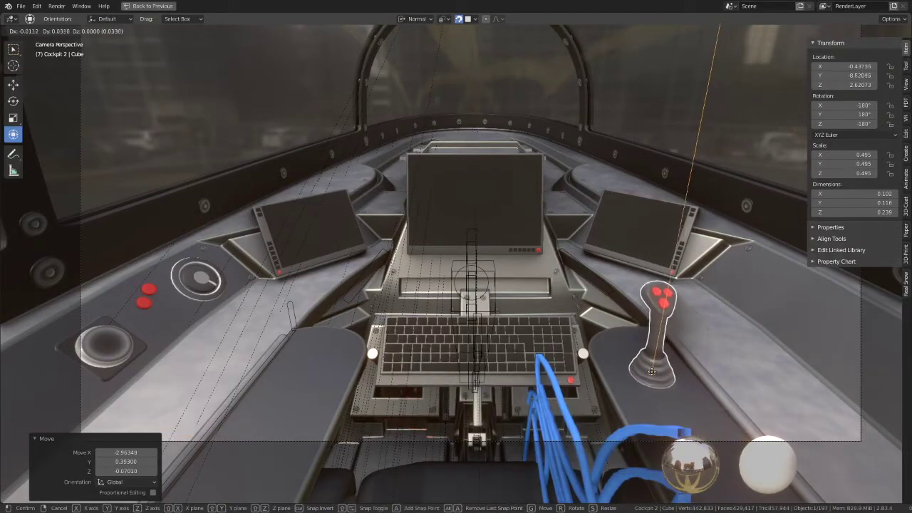
right_click(636, 354)
mouse_move(648, 360)
left_mouse_down()
mouse_move(628, 347)
mouse_move(643, 380)
mouse_move(589, 328)
left_mouse_up()
mouse_move(589, 328)
middle_mouse_down()
mouse_move(447, 301)
mouse_move(392, 261)
mouse_move(394, 269)
mouse_move(423, 276)
mouse_move(426, 255)
mouse_move(424, 283)
mouse_move(381, 342)
mouse_move(383, 321)
mouse_move(387, 335)
middle_mouse_up()
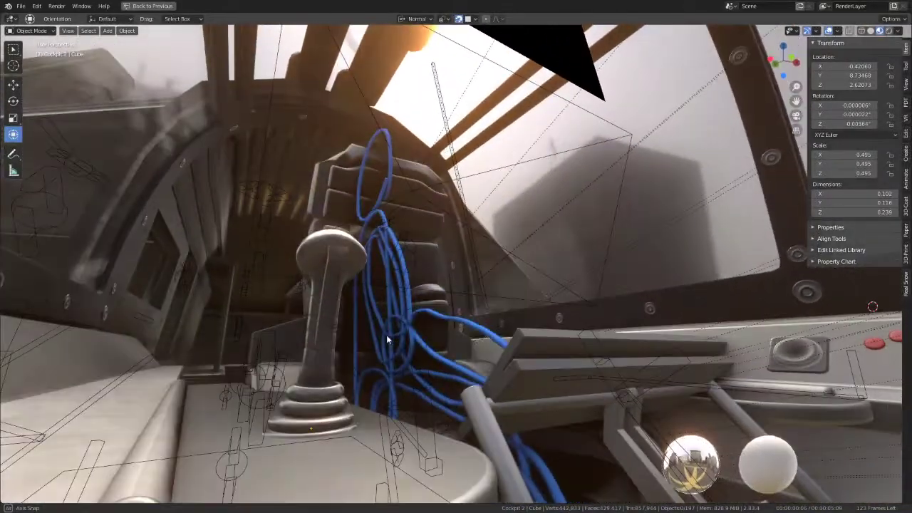
key("h")
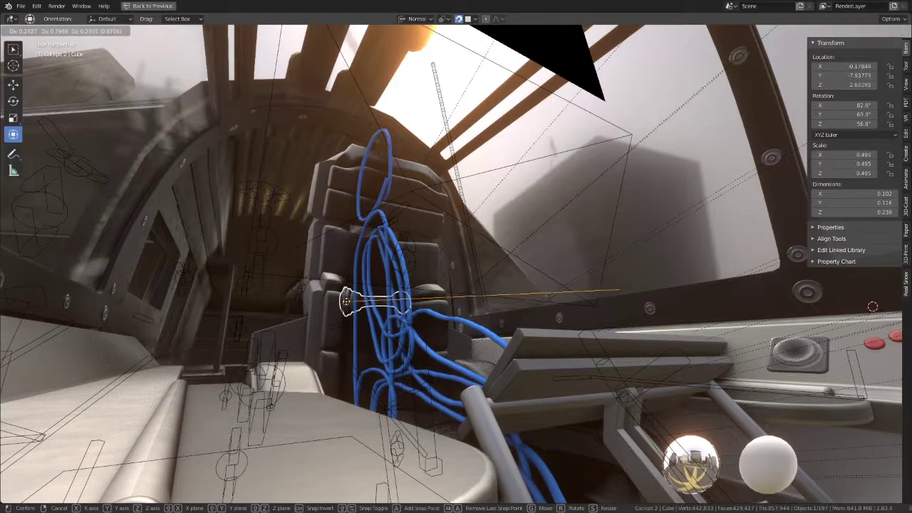
key("alt+h")
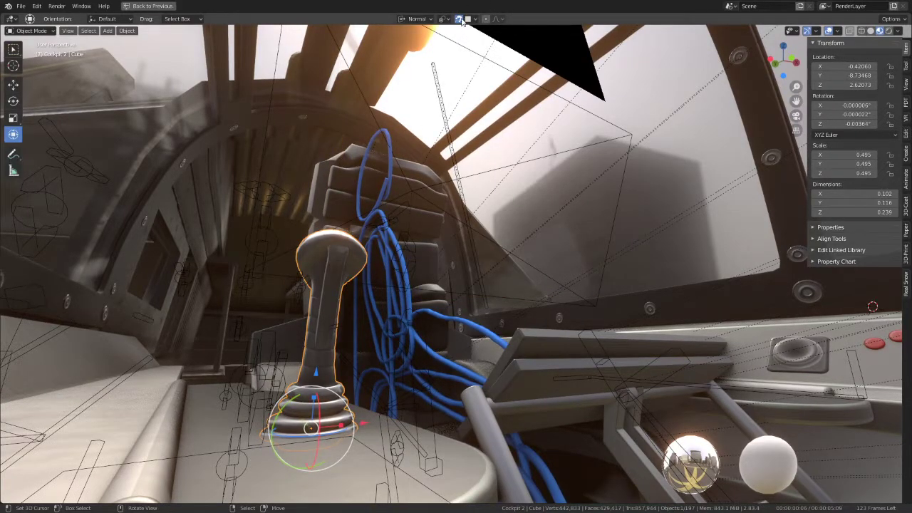
Switch to Global orientation and raise the joystick's mesh along Z in Edit Mode
key("Tab")
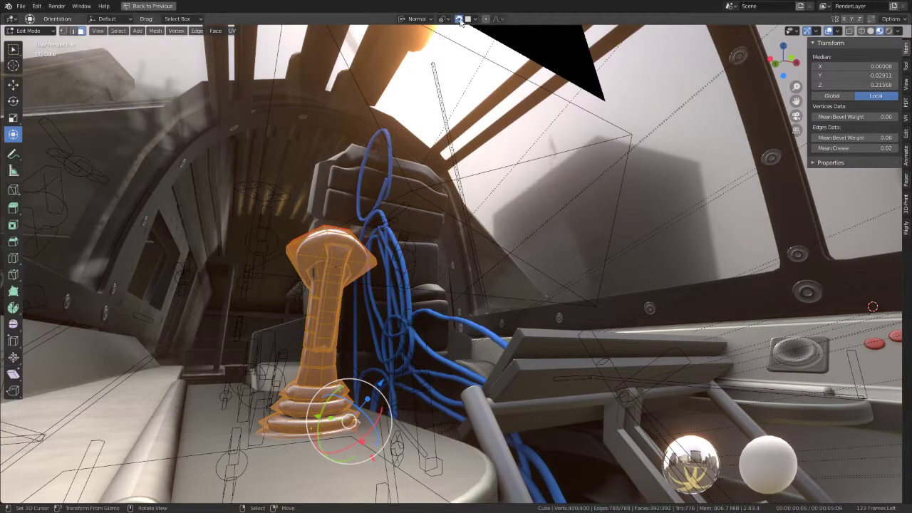
left_click(417, 19)
left_click(422, 48)
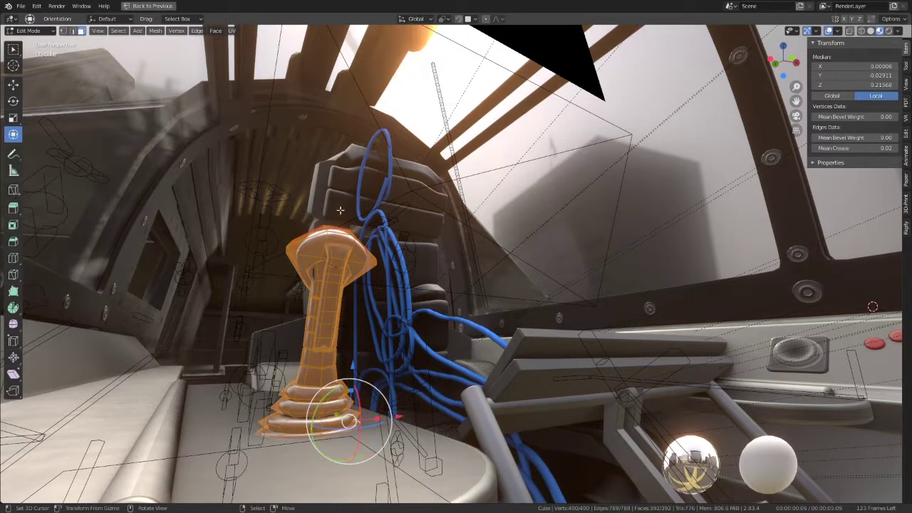
left_click_drag(350, 361, 357, 347)
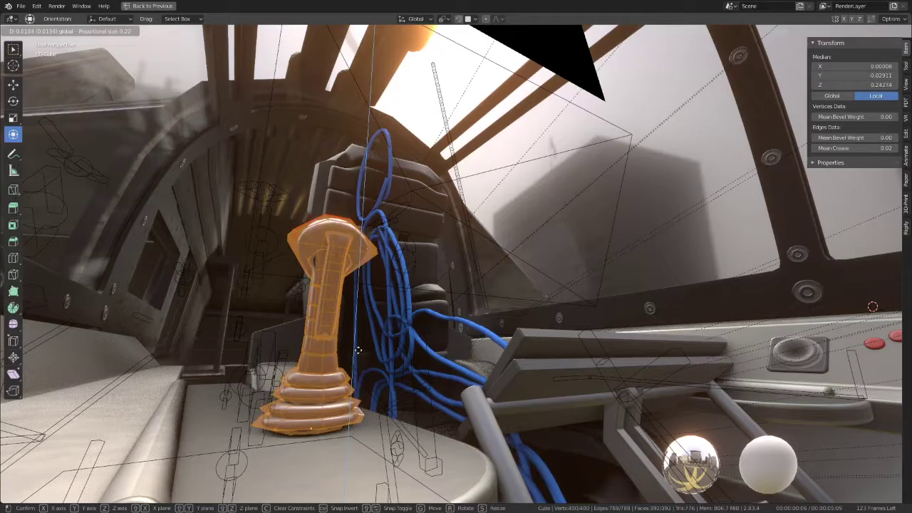
key("Tab")
Reselect the joystick and undo the raise of its mesh geometry
mouse_move(522, 194)
middle_mouse_down()
mouse_move(431, 248)
mouse_move(312, 264)
middle_mouse_up()
mouse_move(435, 283)
middle_mouse_down()
mouse_move(521, 259)
mouse_move(493, 241)
middle_mouse_up()
left_click(489, 239)
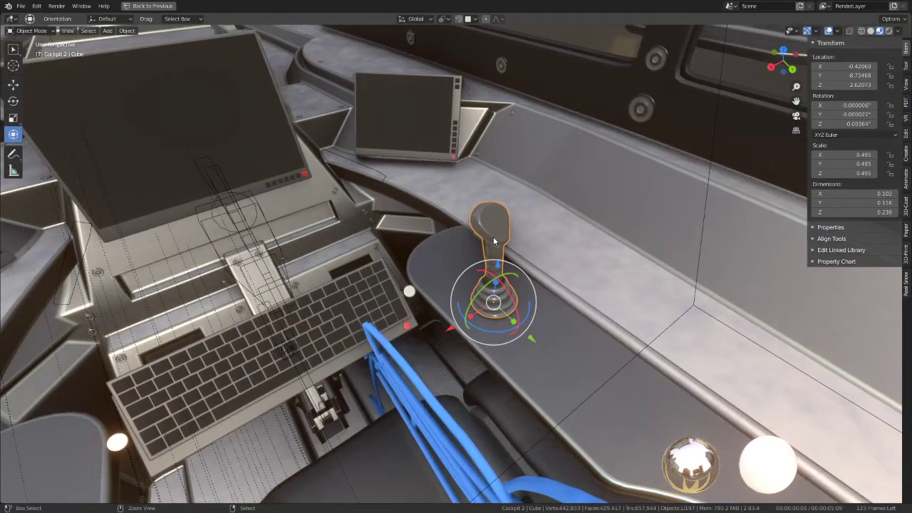
key("Tab")
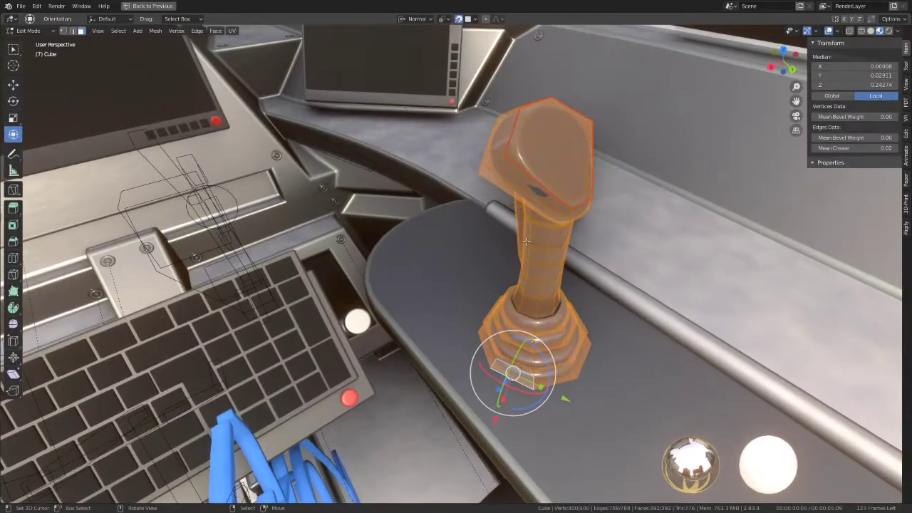
key("ctrl+z")
key("Tab")
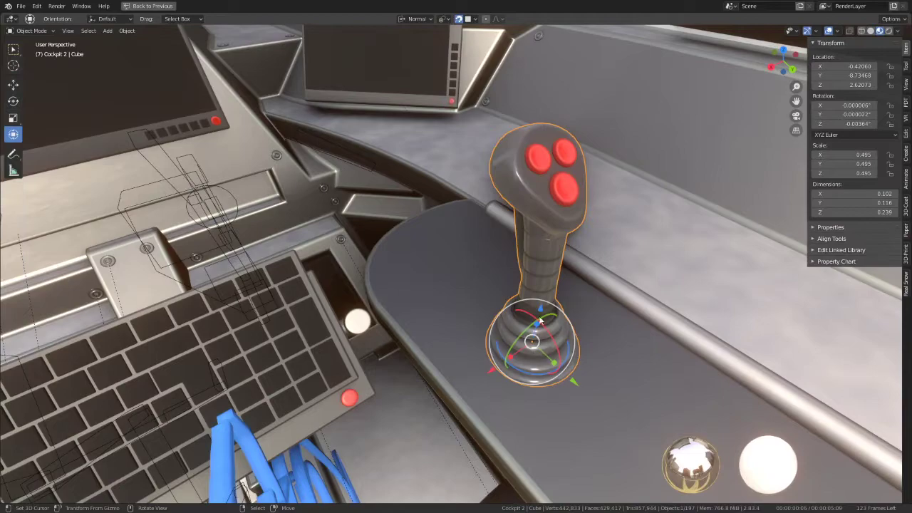
Raise the joystick object 0.0115 along Z to Z 2.63224, then view through the camera
mouse_move(541, 312)
middle_mouse_down()
mouse_move(604, 461)
mouse_move(585, 428)
middle_mouse_up()
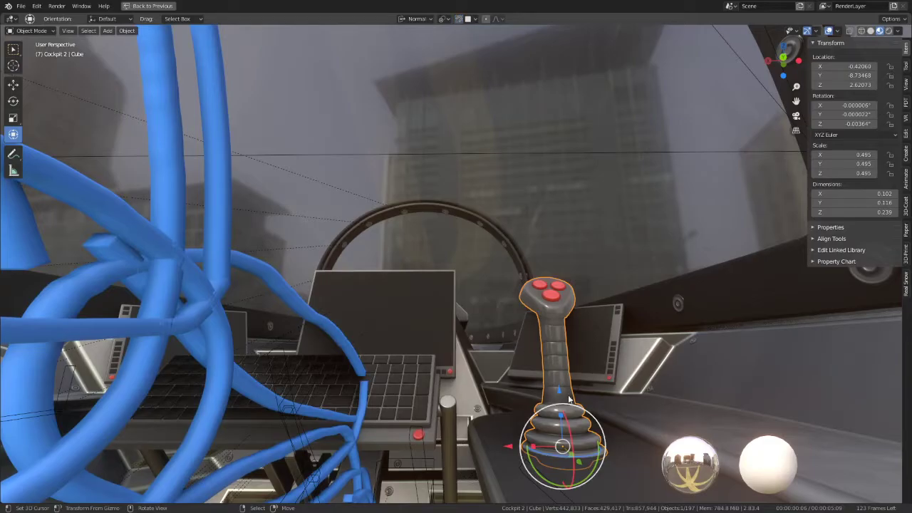
left_click_drag(560, 389, 561, 385)
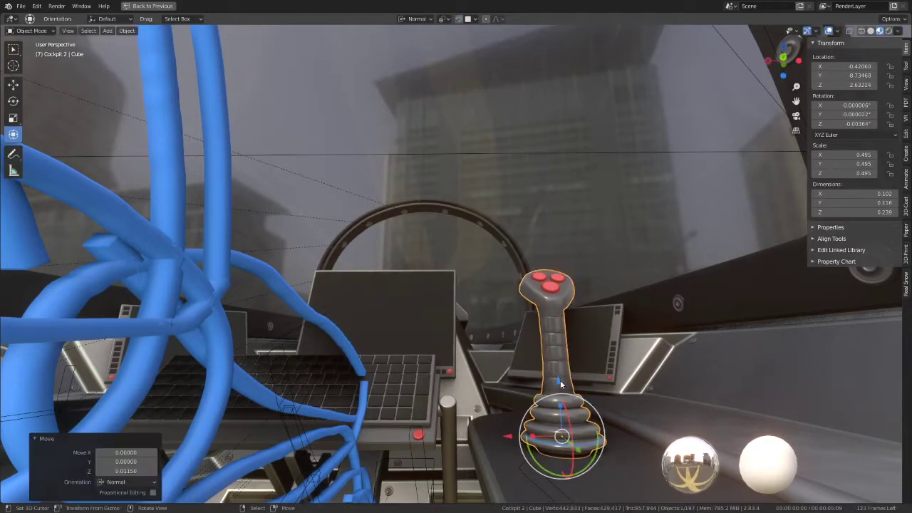
mouse_move(570, 278)
middle_mouse_down()
mouse_move(307, 295)
mouse_move(256, 286)
mouse_move(420, 238)
middle_mouse_up()
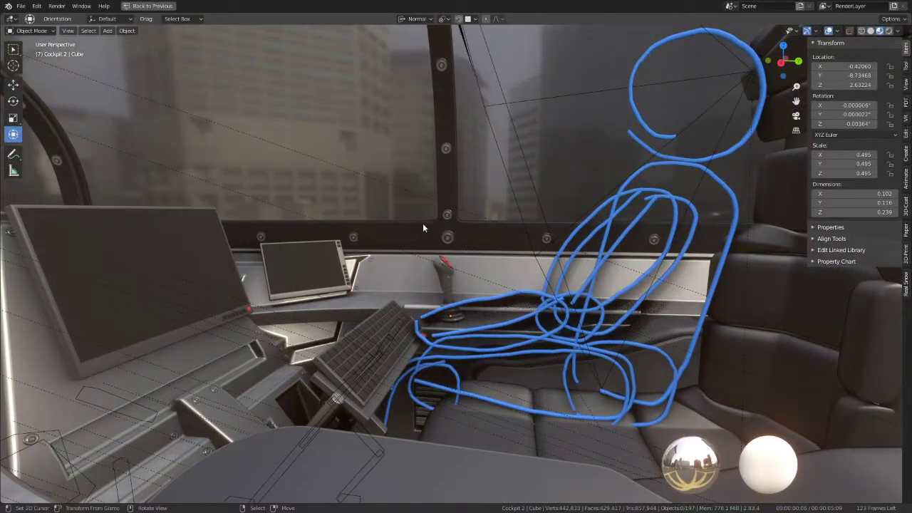
key("KP_0")
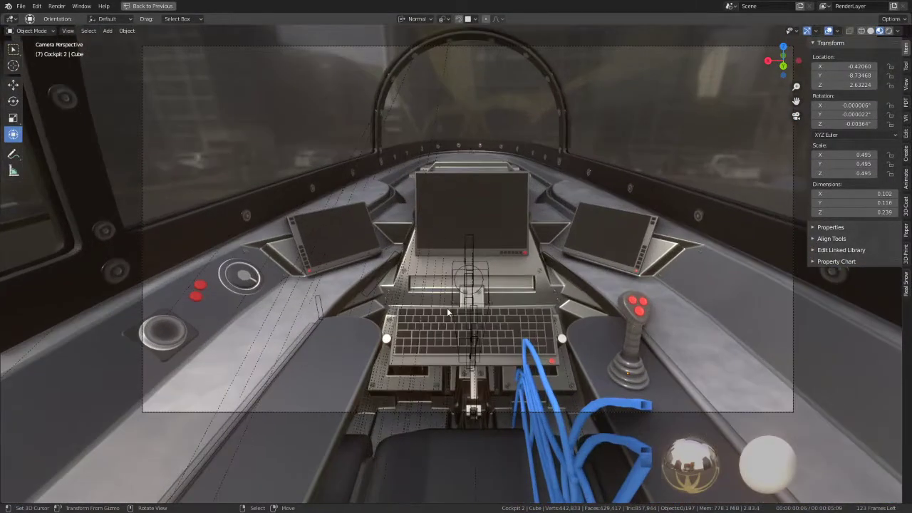
Parent the joystick to the armrest console with Object (Keep Transform), then view from the side
left_click(627, 346)
left_click(596, 327, "shift")
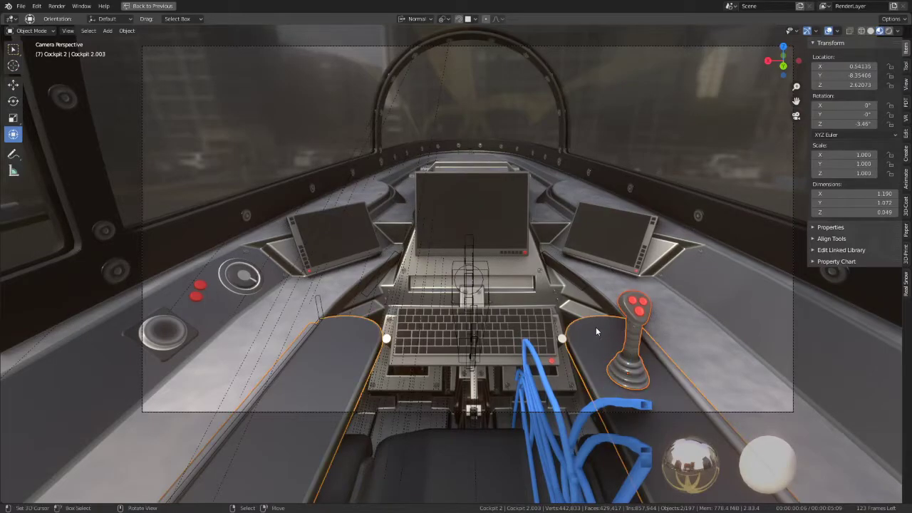
key("ctrl+p")
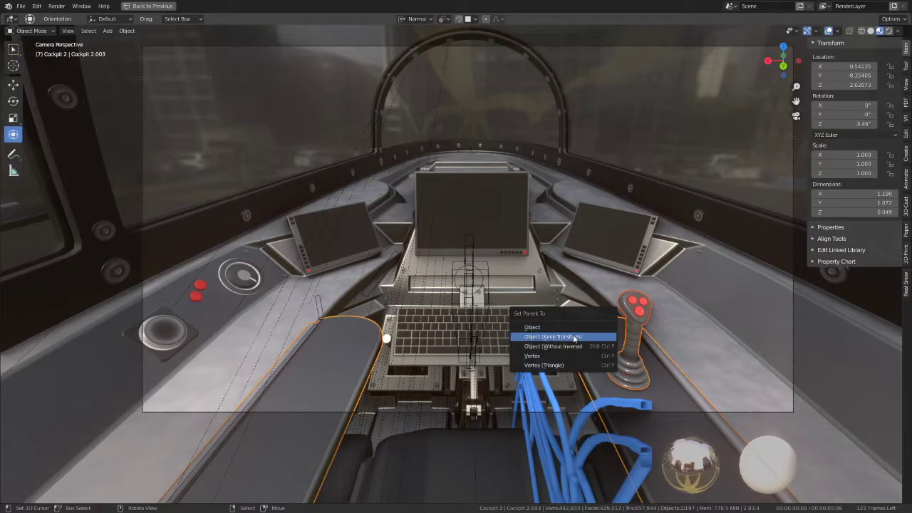
left_click(574, 337)
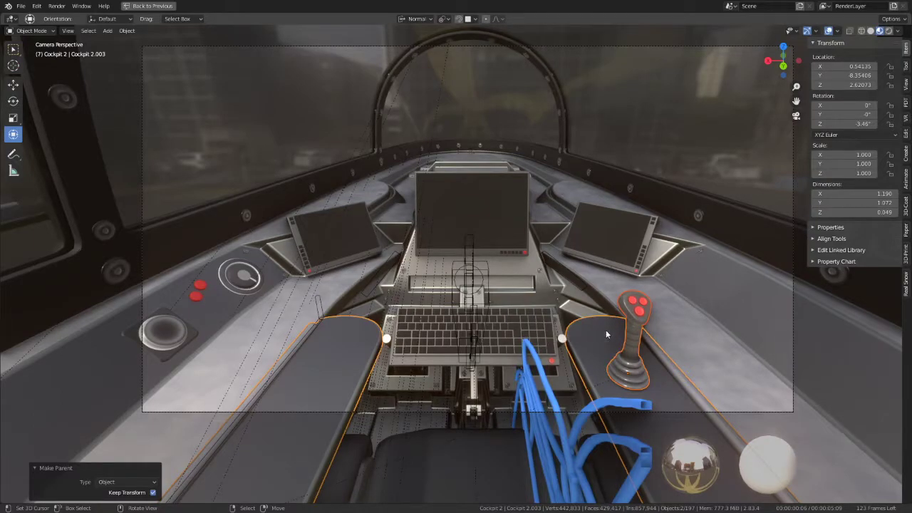
left_click(633, 360)
scroll(495, 305, "down", 3)
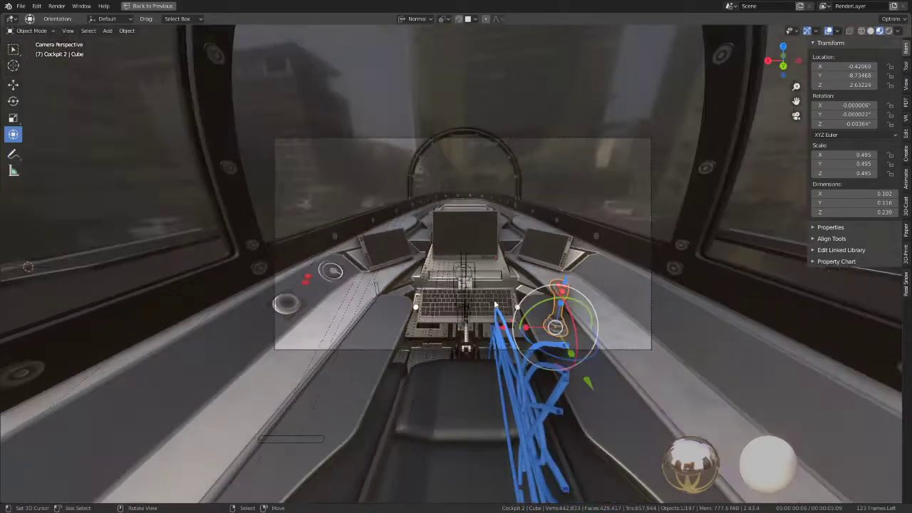
middle_click_drag(495, 305, 437, 349)
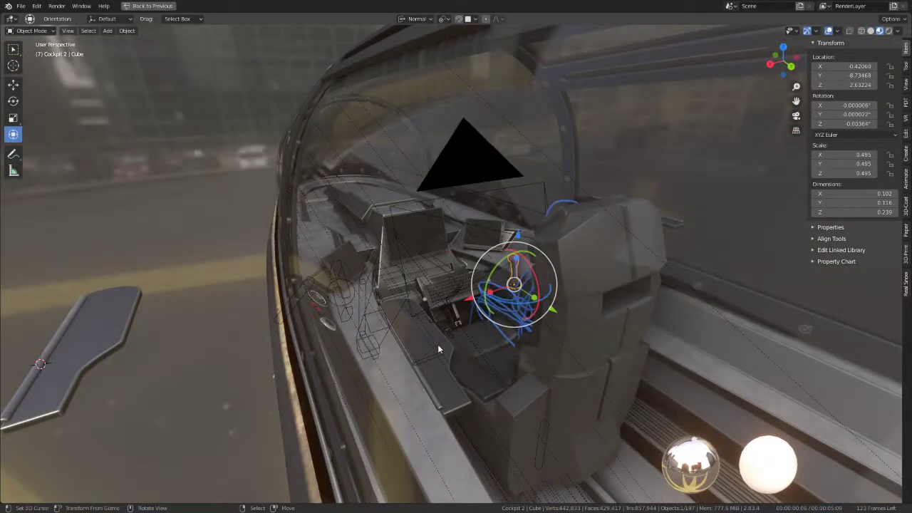
left_click(437, 345)
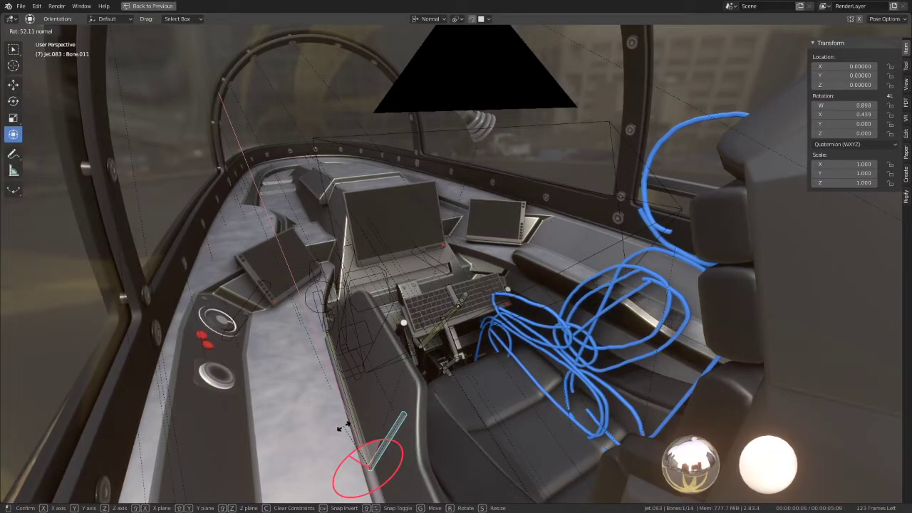
right_click(344, 426)
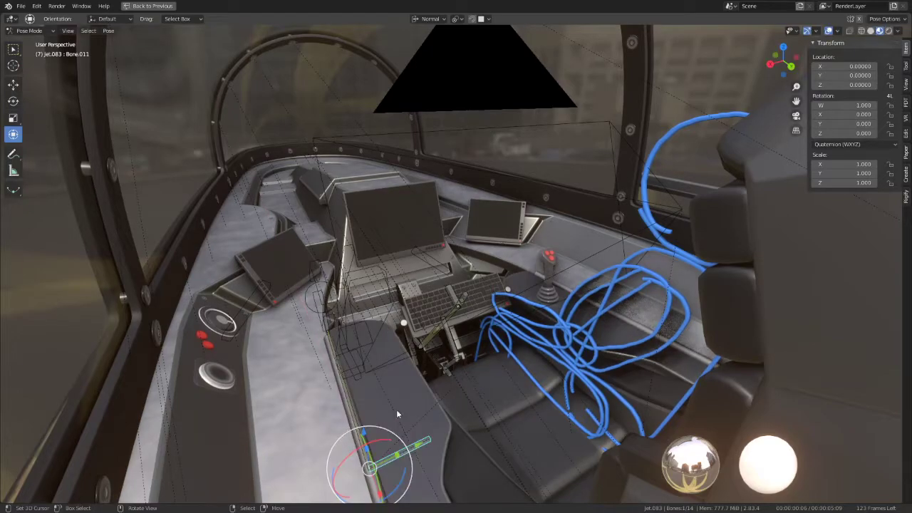
middle_click_drag(396, 409, 526, 356)
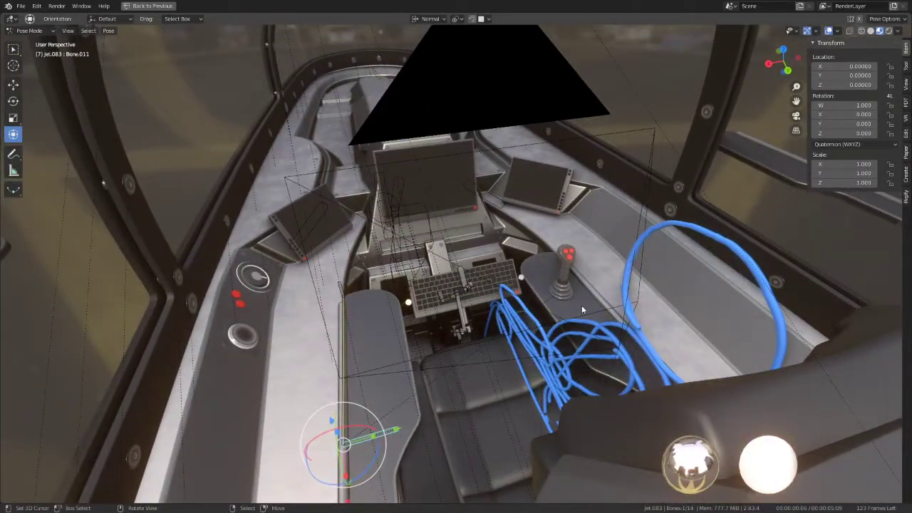
left_click(582, 305)
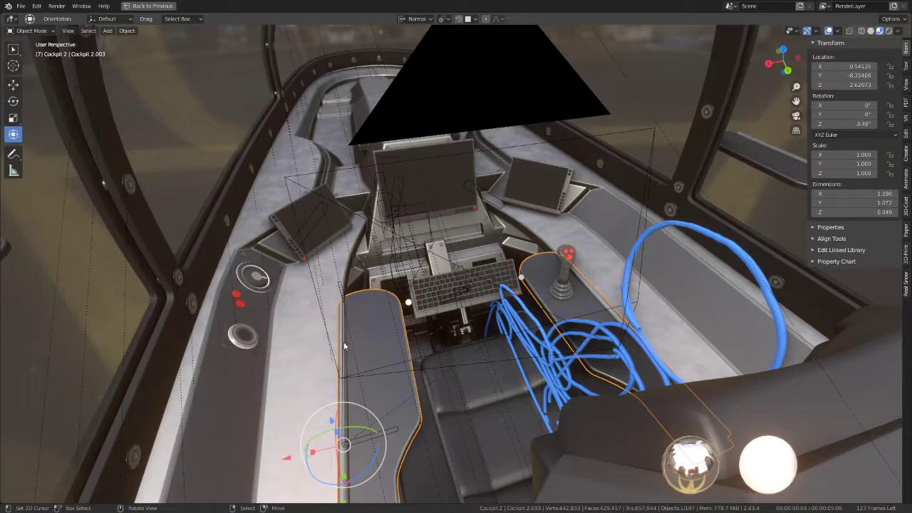
key("ctrl+z")
mouse_move(343, 342)
middle_mouse_down()
mouse_move(479, 283)
mouse_move(562, 312)
middle_mouse_up()
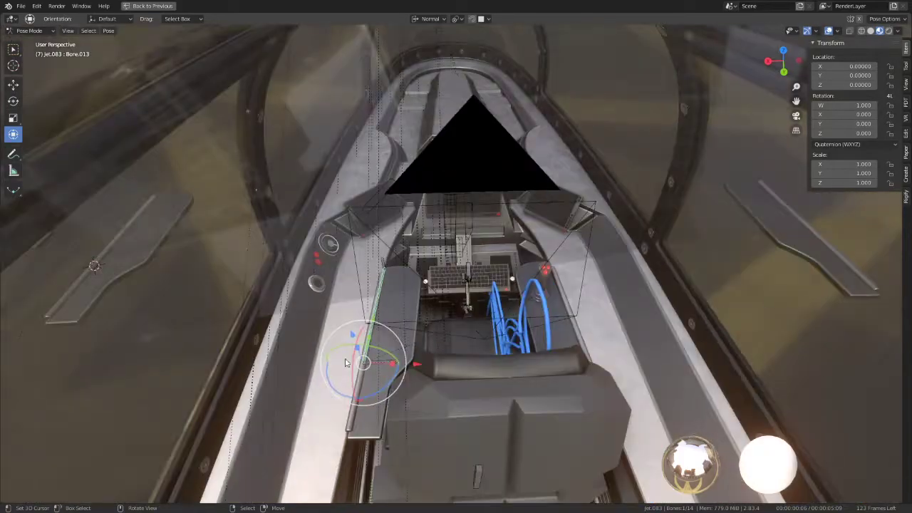
middle_click_drag(279, 394, 407, 374)
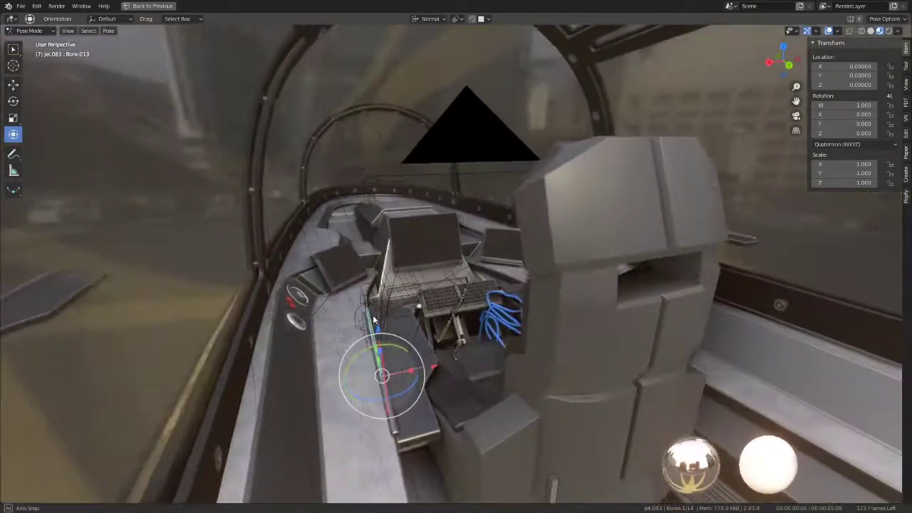
left_click(406, 374)
key("ctrl+z")
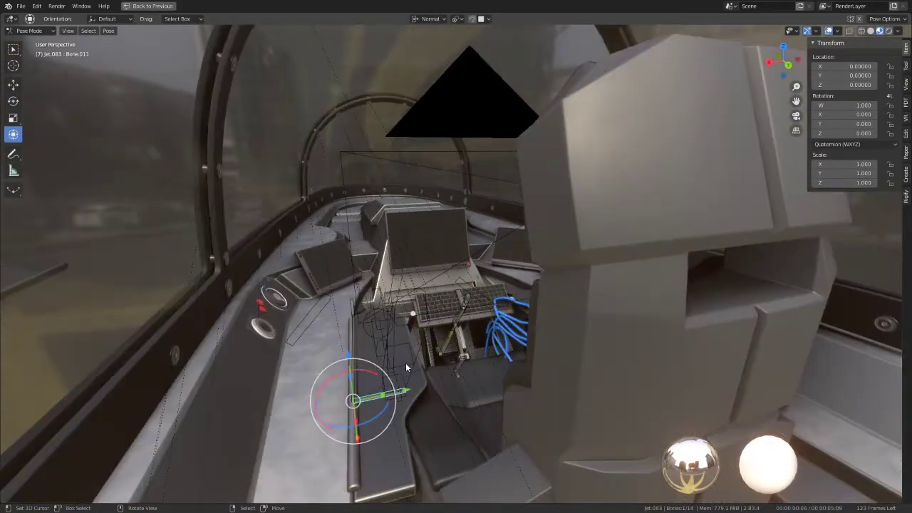
left_click_drag(374, 372, 423, 335)
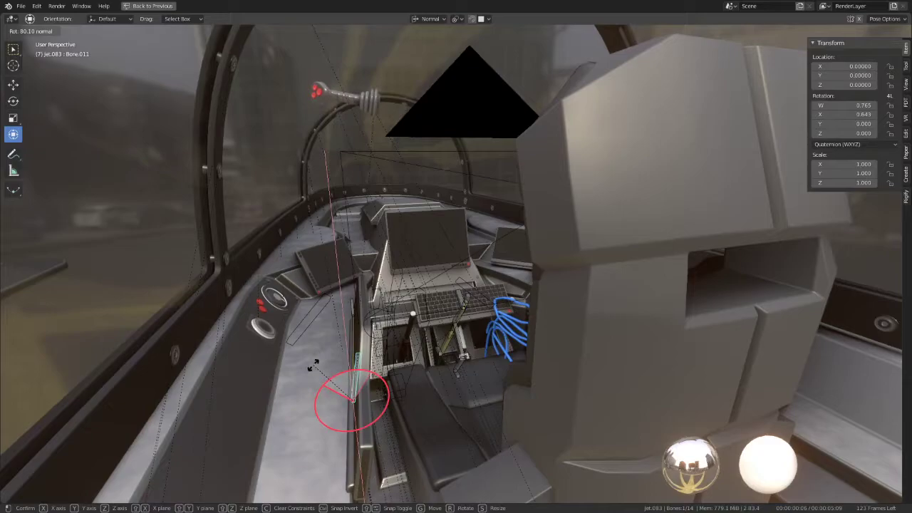
middle_click_drag(422, 335, 420, 360)
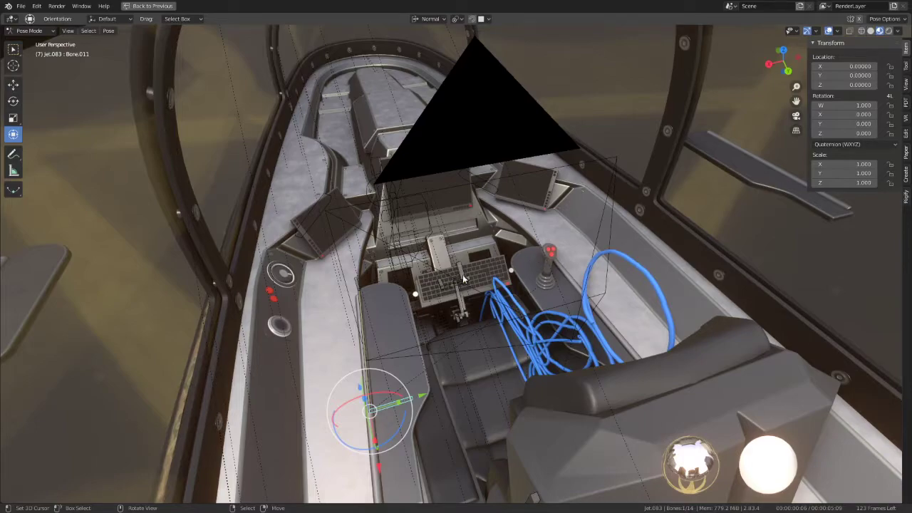
middle_click_drag(422, 247, 456, 274)
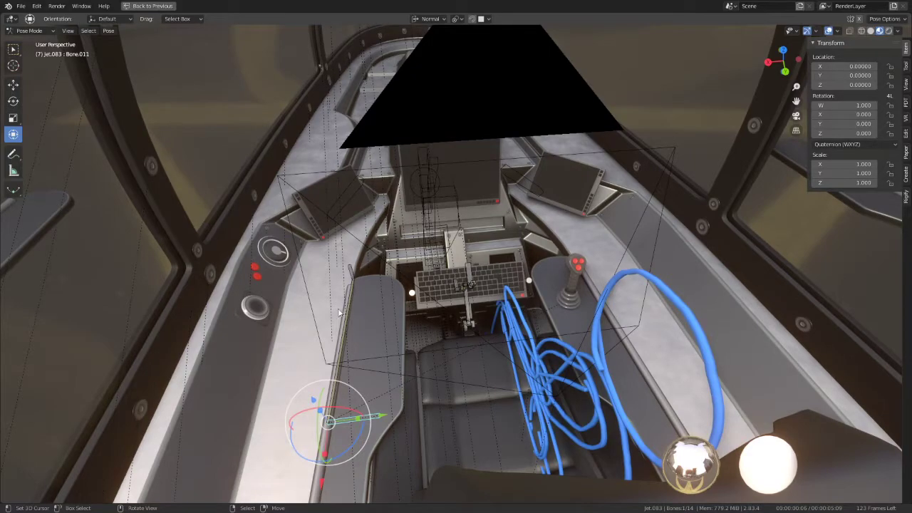
left_click(350, 324)
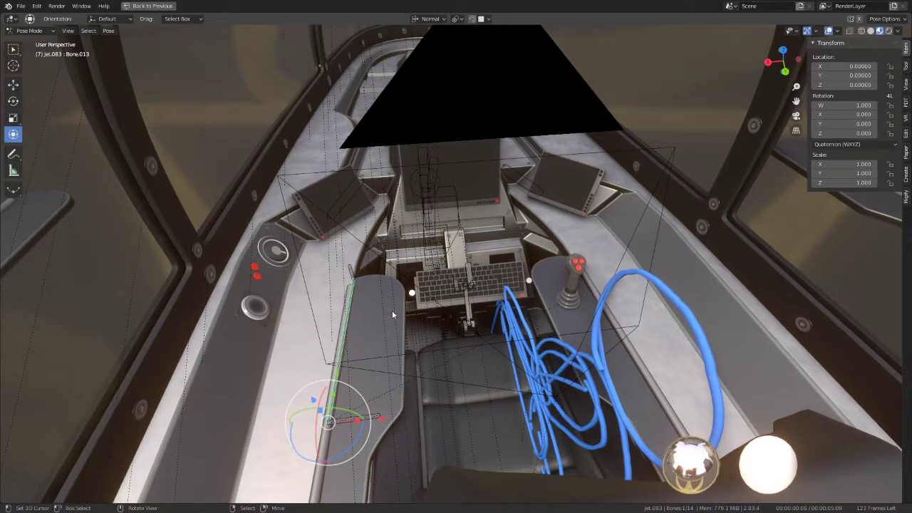
middle_click_drag(535, 303, 572, 280)
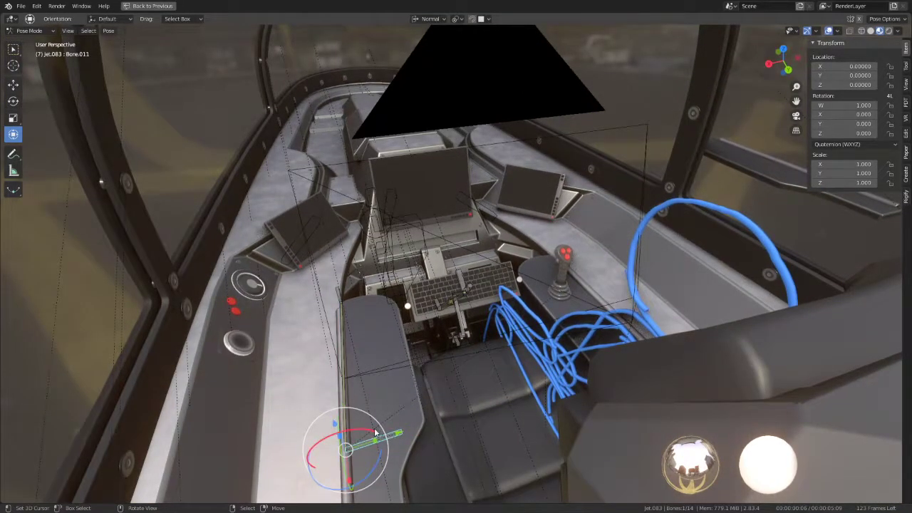
left_click_drag(396, 438, 265, 413)
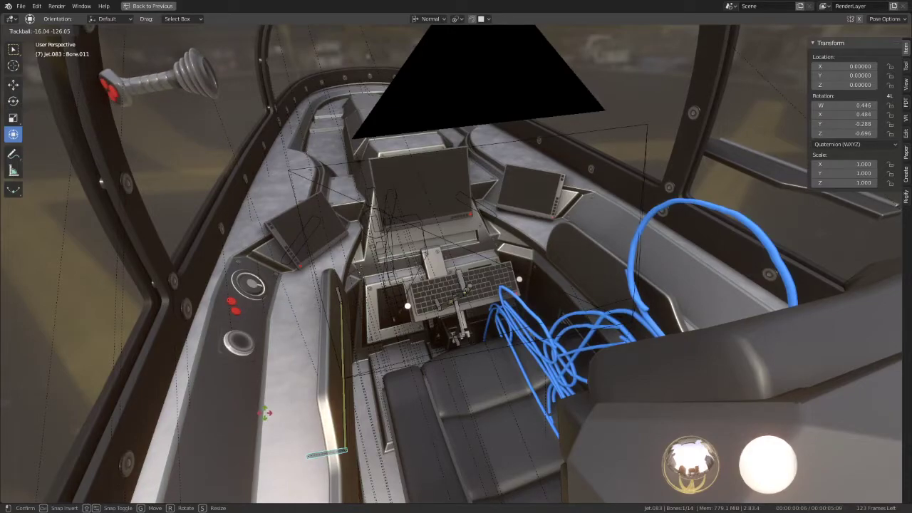
right_click(265, 413)
middle_click_drag(566, 325, 378, 315)
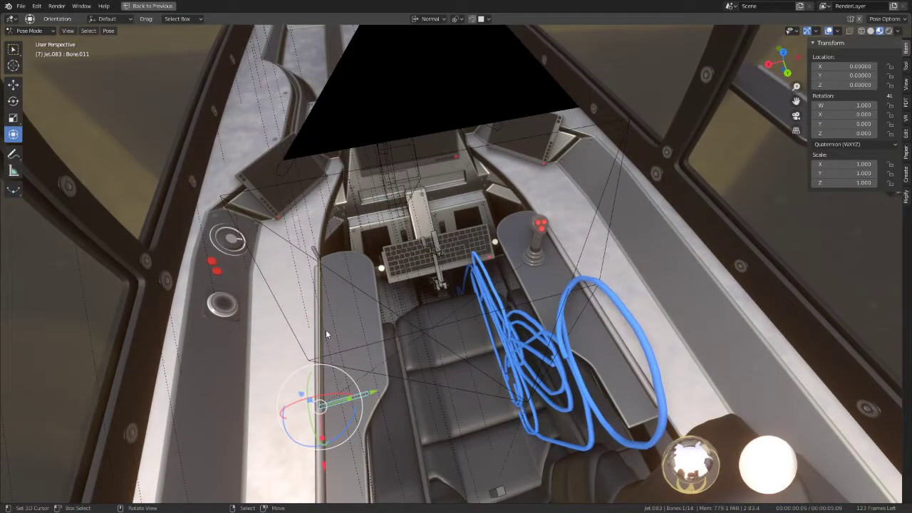
left_click(312, 334)
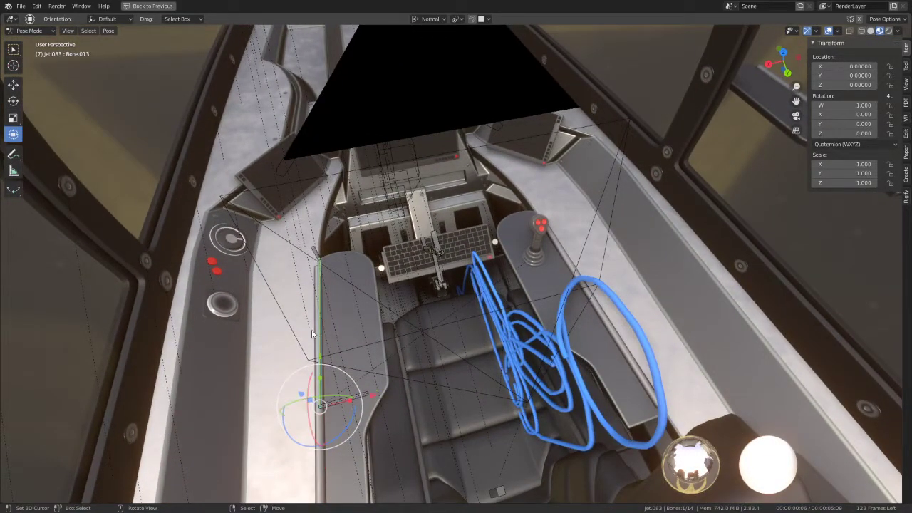
In armature Edit Mode, try a Shift+E forked bone extrusion and undo it
key("Tab")
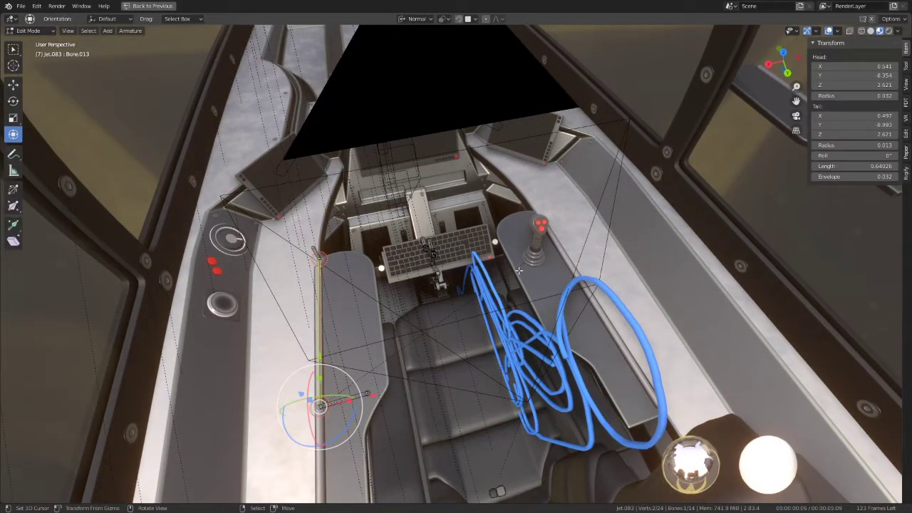
middle_click_drag(502, 271, 453, 289)
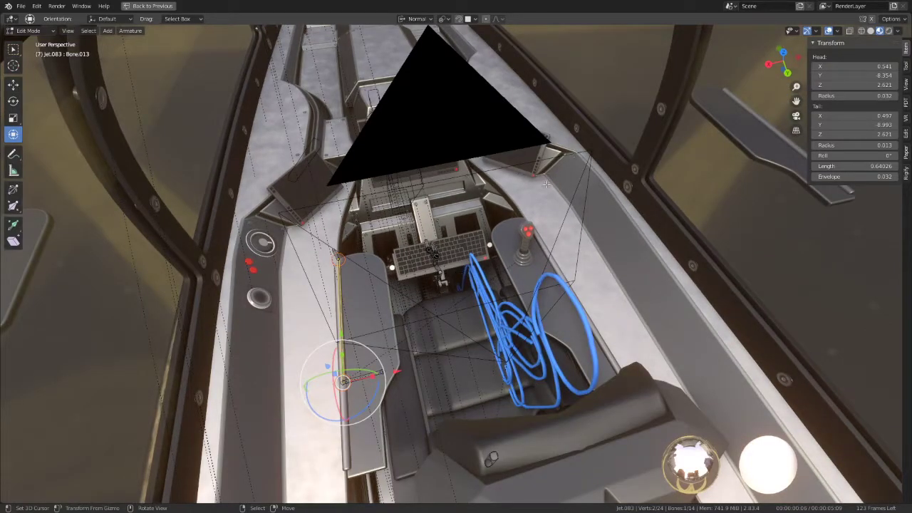
key("shift+e")
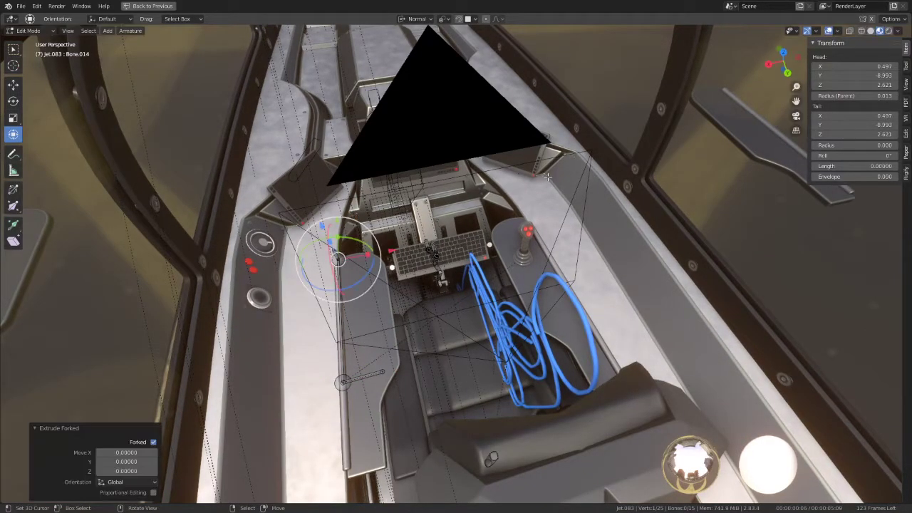
key("ctrl+z")
left_click(344, 381, "ctrl")
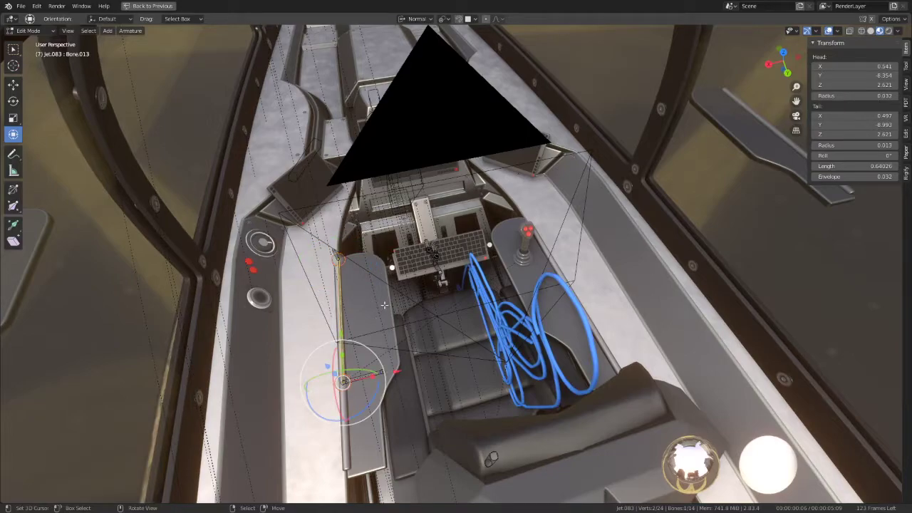
Select Bone.011 and box-select the bone end on the left armrest
left_click(349, 352)
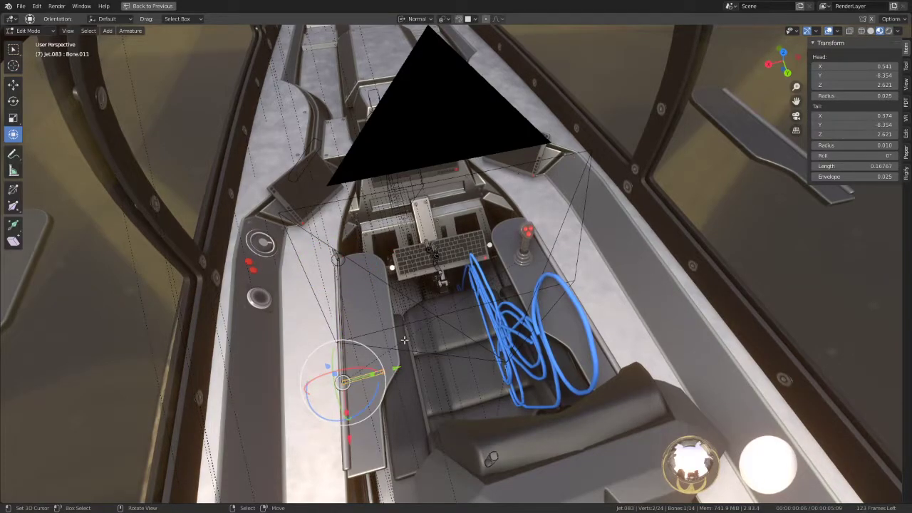
middle_click_drag(404, 341, 414, 353)
key("b")
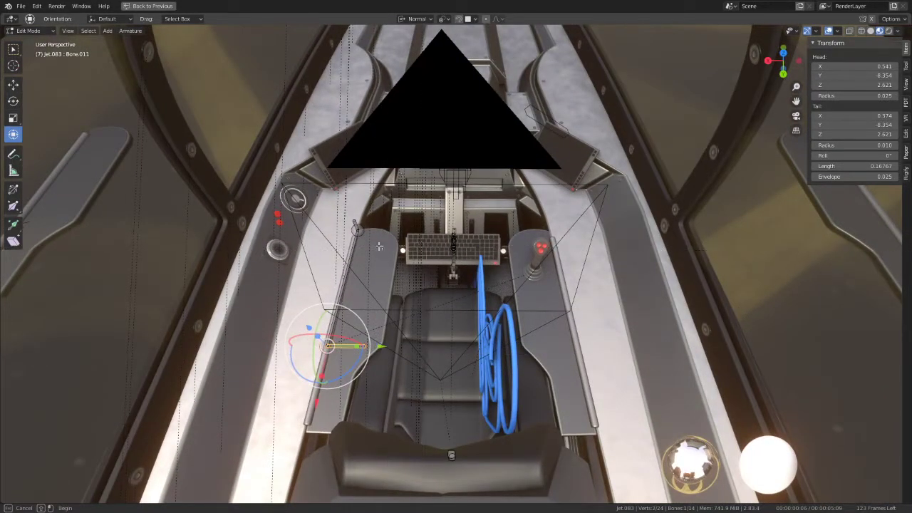
left_click_drag(379, 245, 340, 209)
middle_click_drag(346, 331, 303, 295)
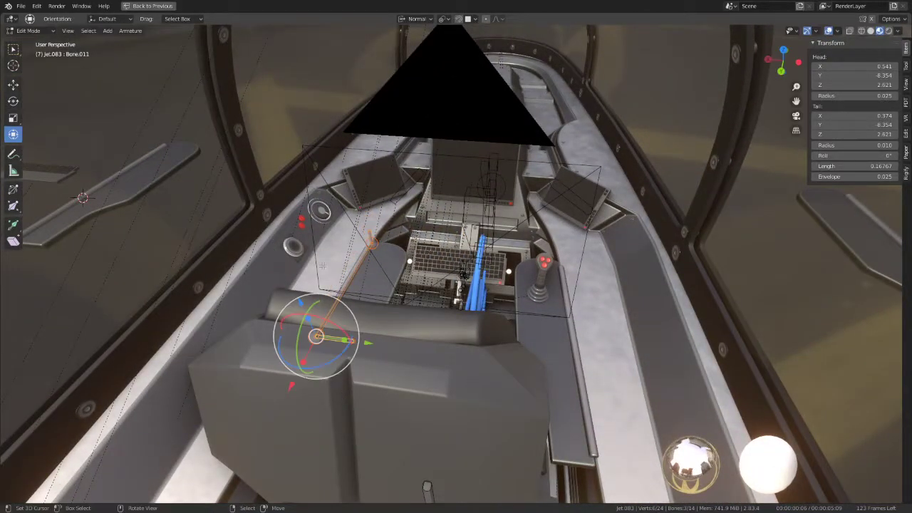
middle_click_drag(303, 295, 384, 274)
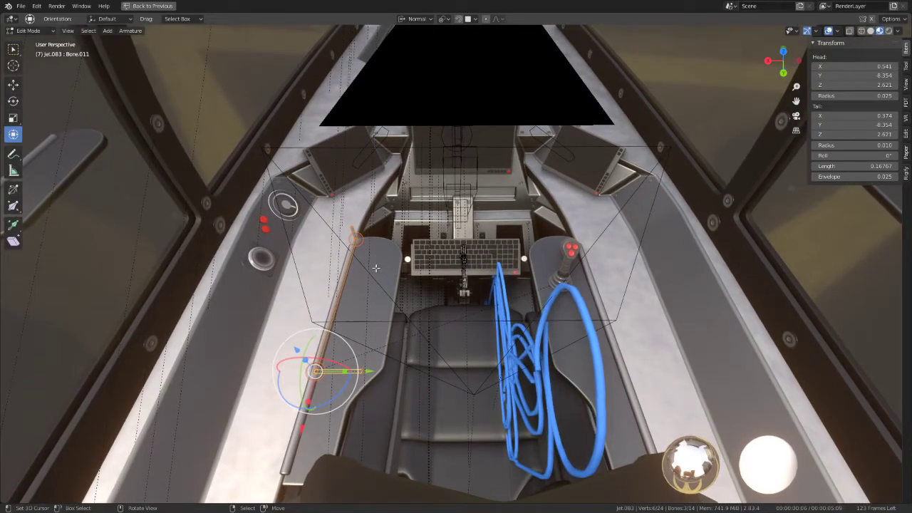
left_click(130, 32)
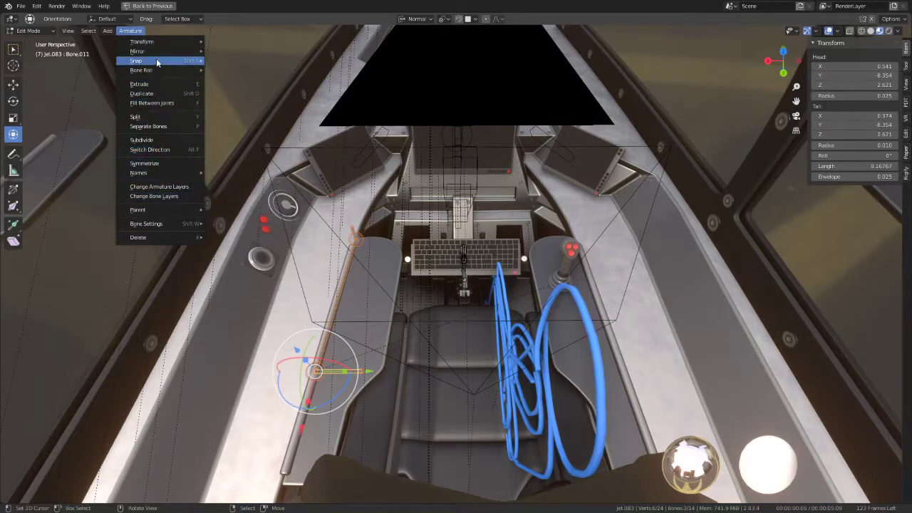
mouse_move(142, 51)
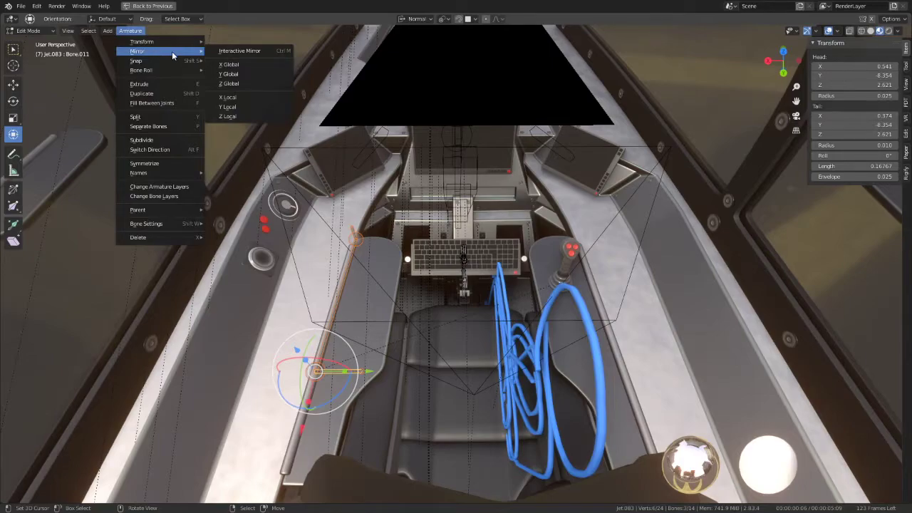
Apply Mirror to the selected armrest bones and zoom into the cockpit
left_click(246, 75)
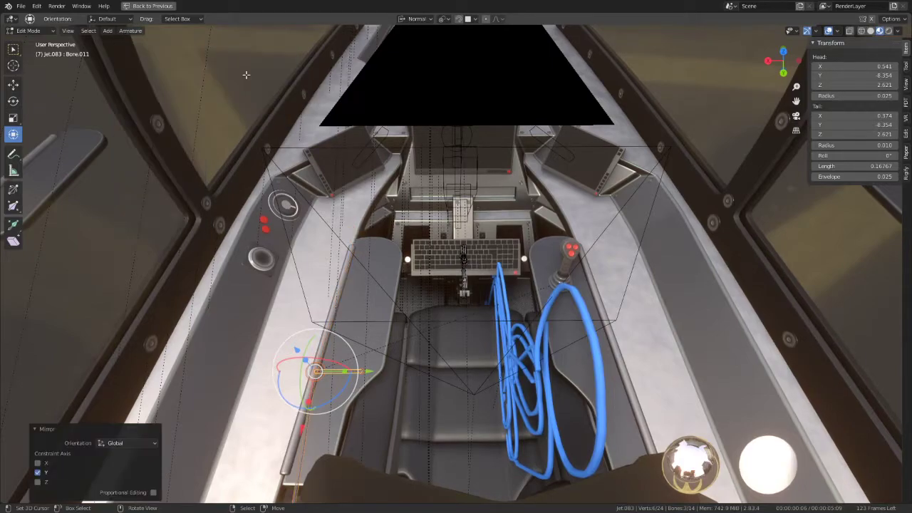
scroll(417, 139, "down", 3)
scroll(421, 135, "down", 3)
scroll(423, 128, "down", 3)
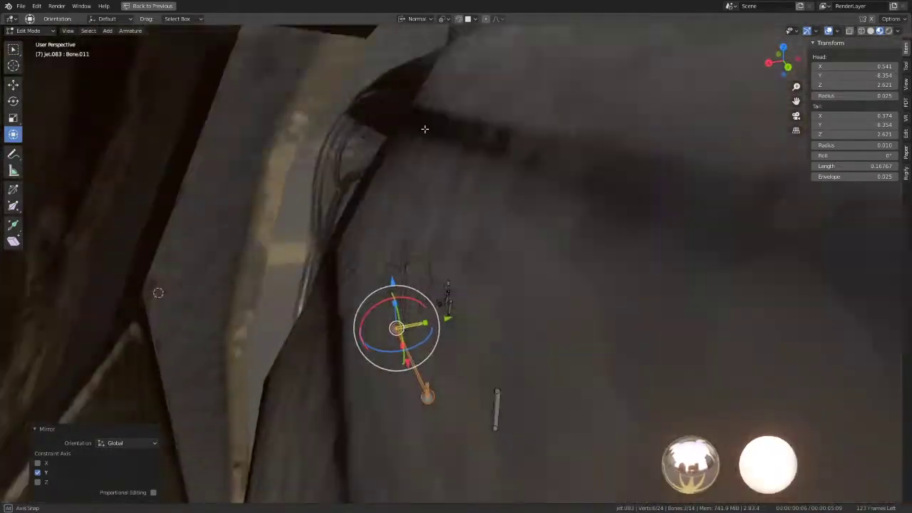
scroll(409, 130, "down", 2)
mouse_move(406, 127)
middle_mouse_down()
mouse_move(410, 164)
mouse_move(381, 145)
middle_mouse_up()
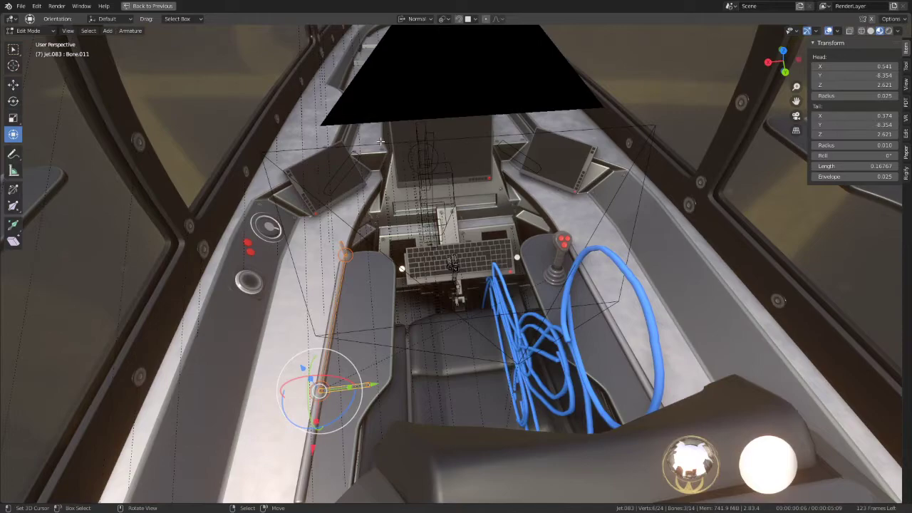
Switch the rig into Pose Mode, then back to Object Mode
key("ctrl+Tab")
middle_click_drag(537, 215, 537, 202)
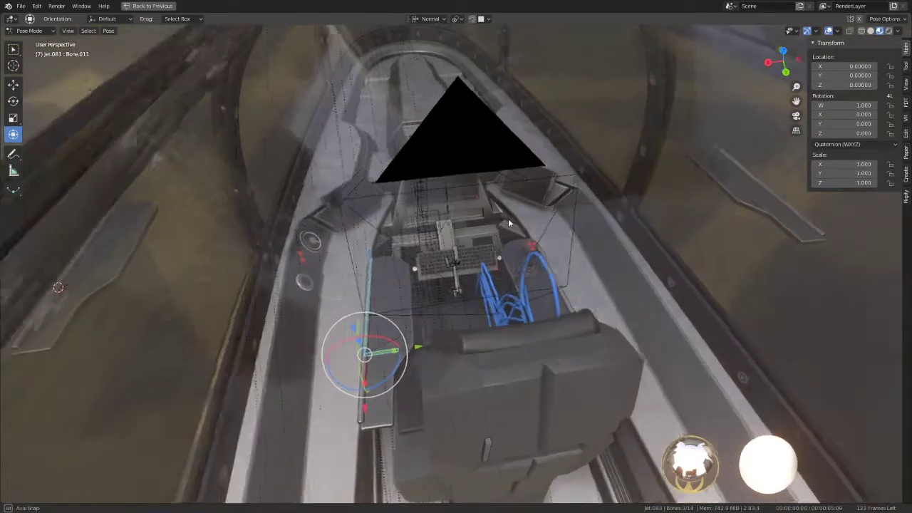
right_click(539, 203)
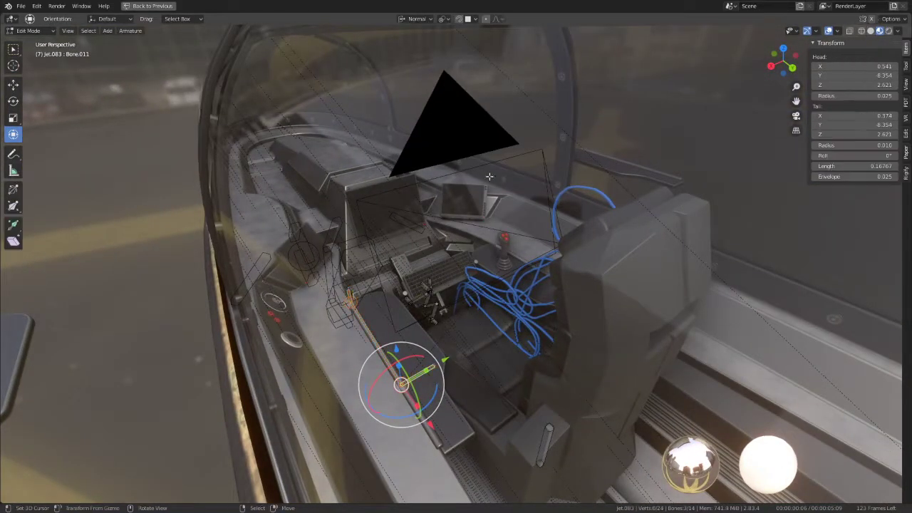
left_click(47, 30)
left_click(32, 41)
Snap the 3D cursor to the selected rig, then select Bone.011 in Edit Mode
key("shift+s")
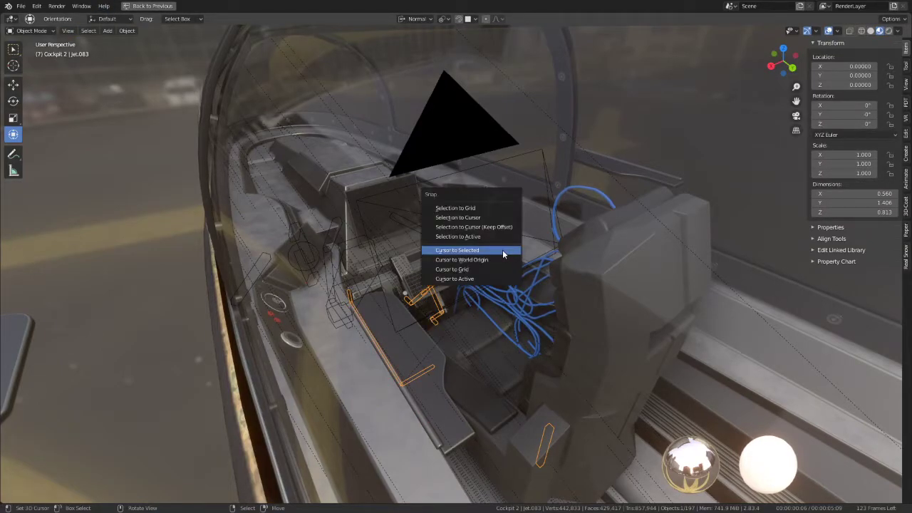
left_click(503, 250)
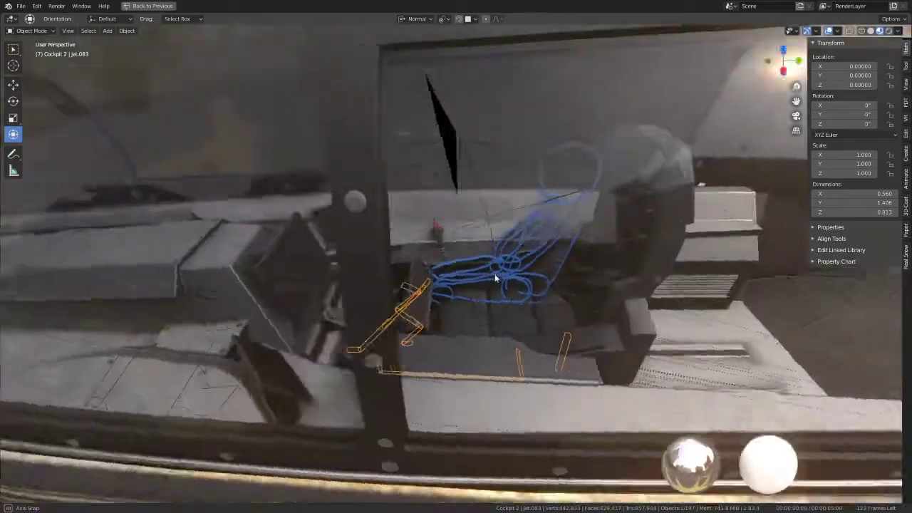
mouse_move(502, 250)
middle_mouse_down()
mouse_move(585, 261)
mouse_move(438, 267)
middle_mouse_up()
key("Tab")
left_click(570, 267)
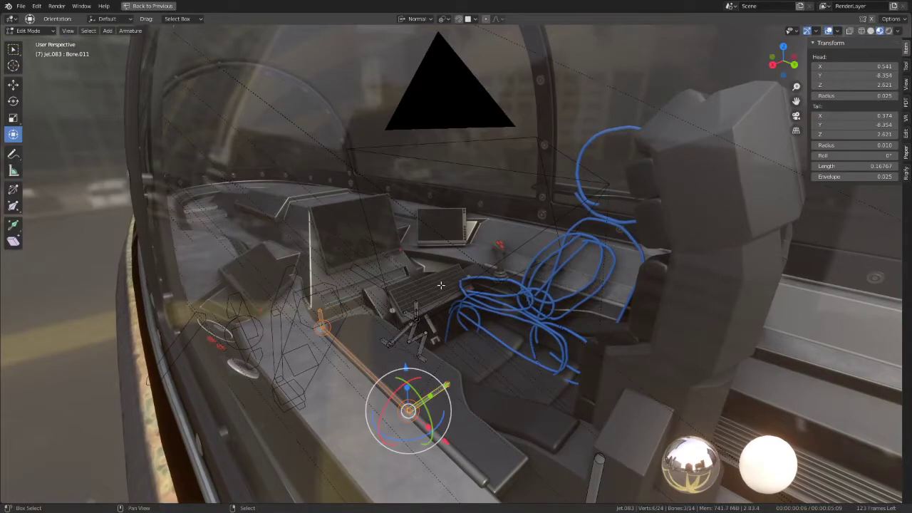
Duplicate the armrest bone in place as Bone.014, try Mirror X Global, and undo it
key("shift+d")
key("Escape")
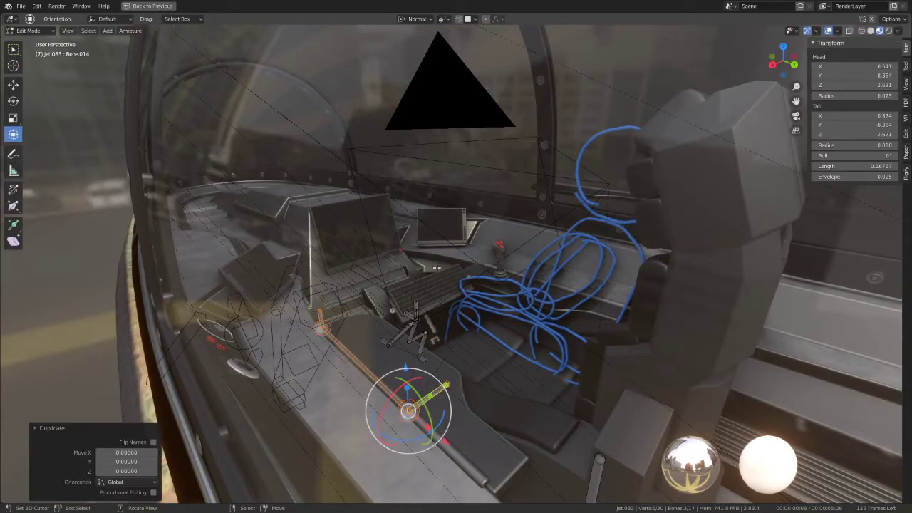
left_click(130, 31)
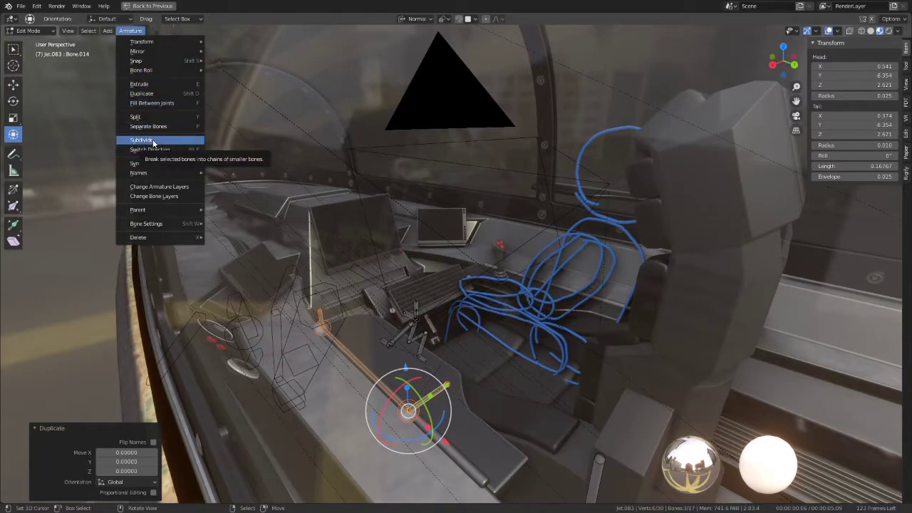
mouse_move(138, 51)
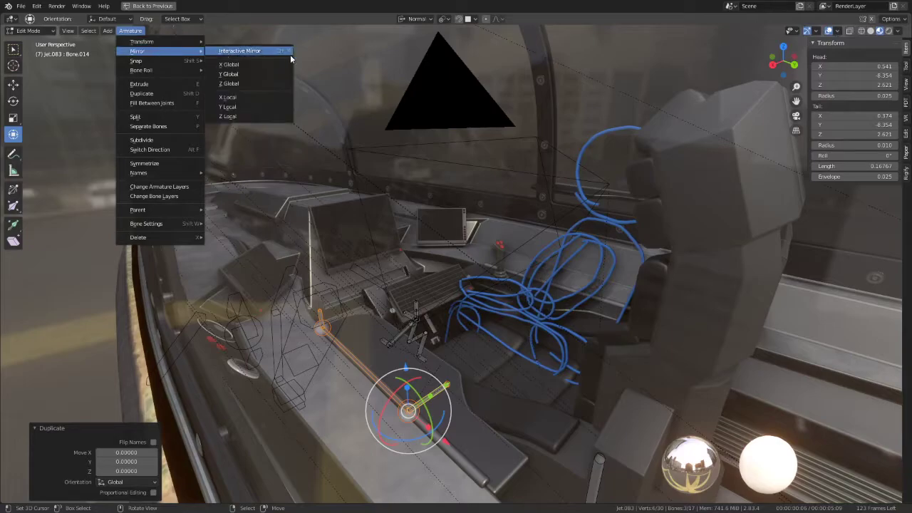
left_click(227, 66)
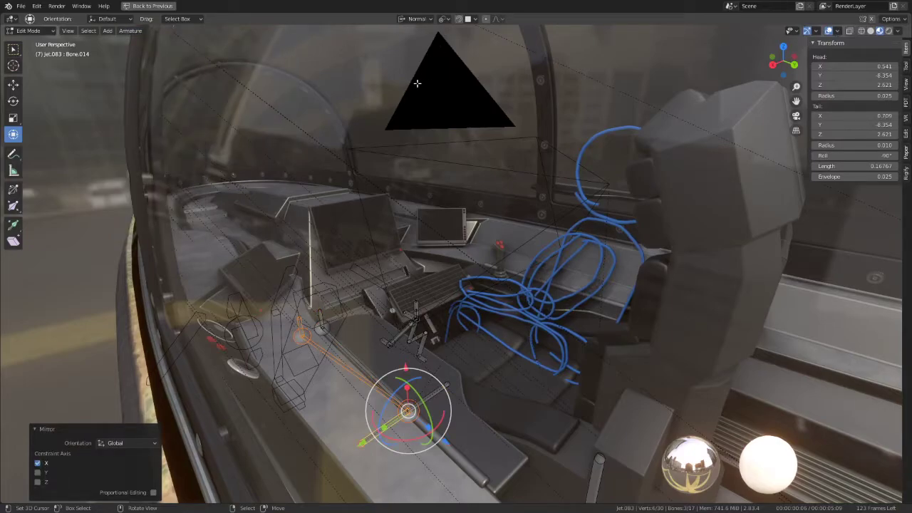
key("ctrl+z")
Set the pivot point to 3D Cursor and mirror the bone copy across X Global
left_click(446, 19)
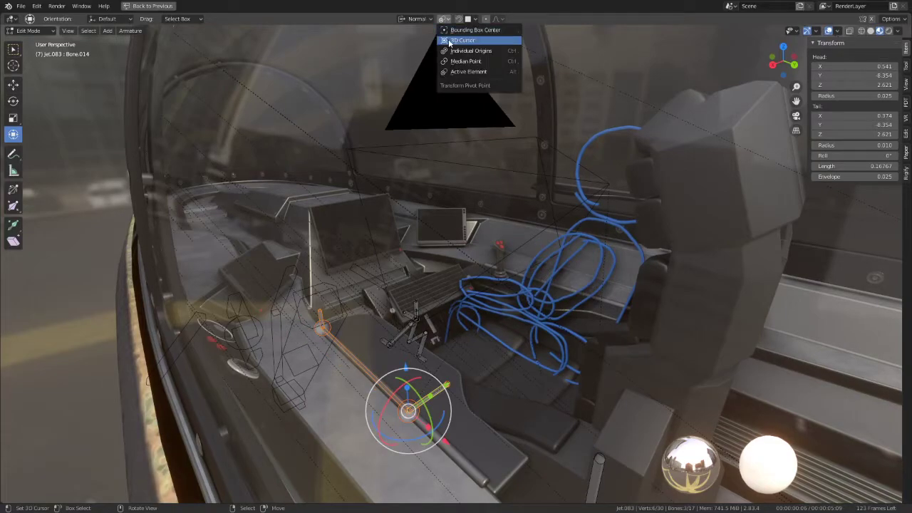
left_click(448, 40)
left_click(131, 31)
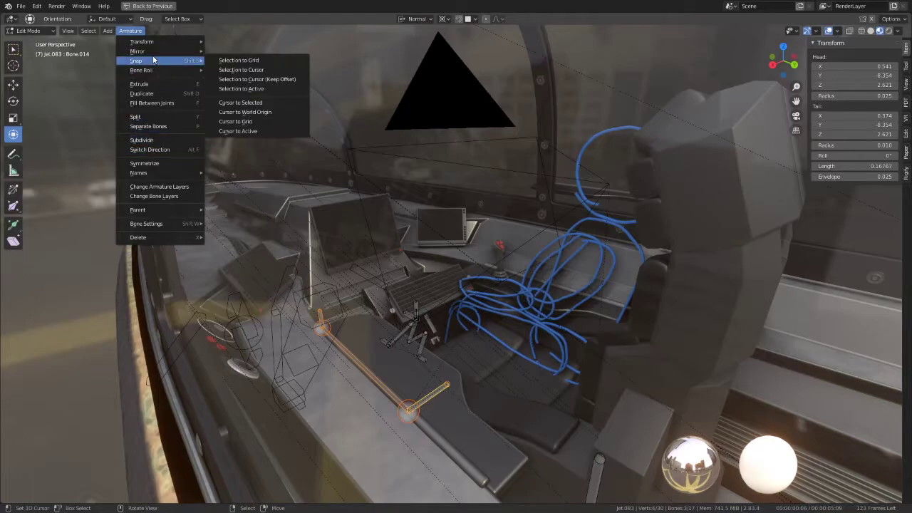
mouse_move(138, 51)
left_click(251, 65)
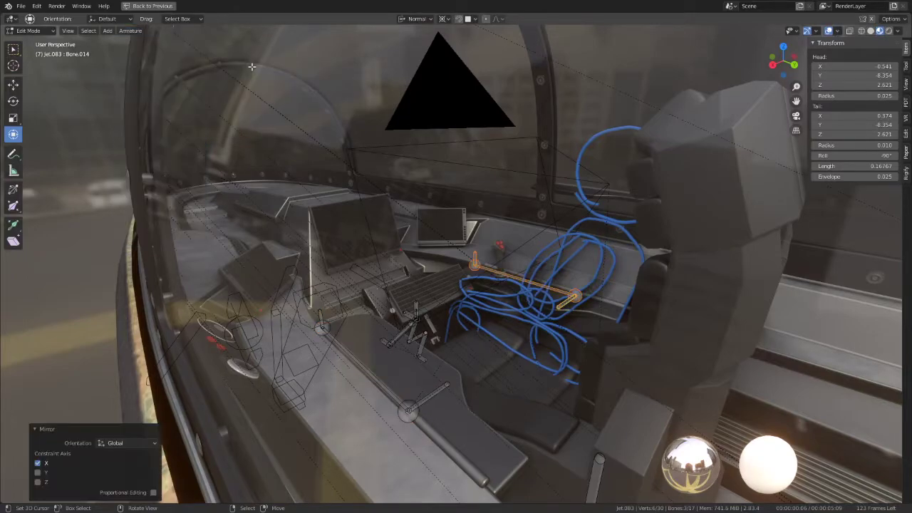
mouse_move(252, 65)
middle_mouse_down()
mouse_move(465, 171)
mouse_move(386, 187)
mouse_move(515, 134)
mouse_move(383, 159)
mouse_move(354, 122)
mouse_move(393, 197)
middle_mouse_up()
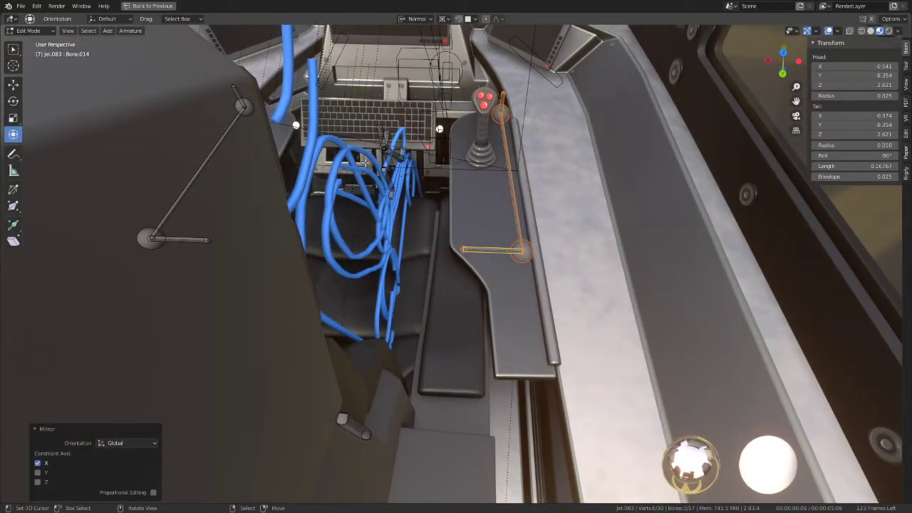
Inspect the mirrored bone from top and low views, then undo the mirror
key("KP_7")
mouse_move(388, 165)
middle_mouse_down()
mouse_move(614, 201)
mouse_move(546, 198)
mouse_move(482, 225)
middle_mouse_up()
mouse_move(508, 162)
middle_mouse_down()
mouse_move(479, 207)
mouse_move(467, 200)
mouse_move(425, 211)
mouse_move(312, 165)
mouse_move(378, 213)
middle_mouse_up()
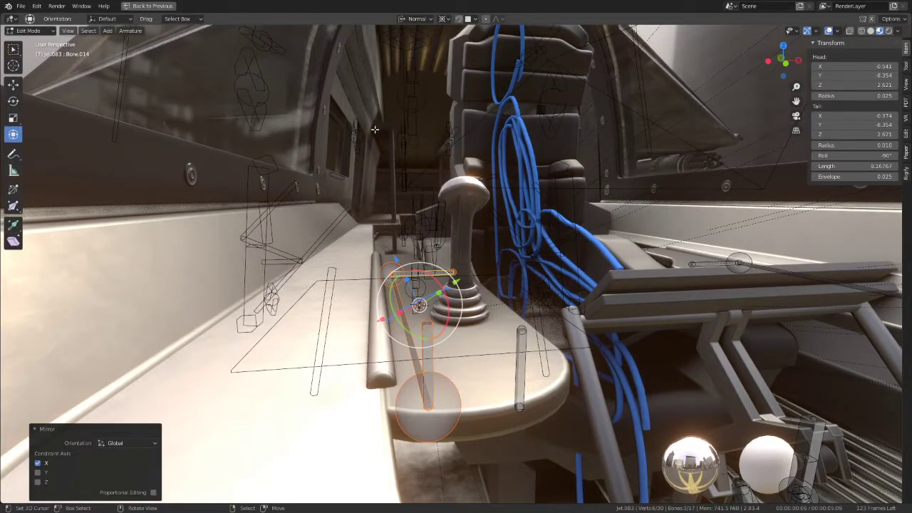
key("ctrl+z")
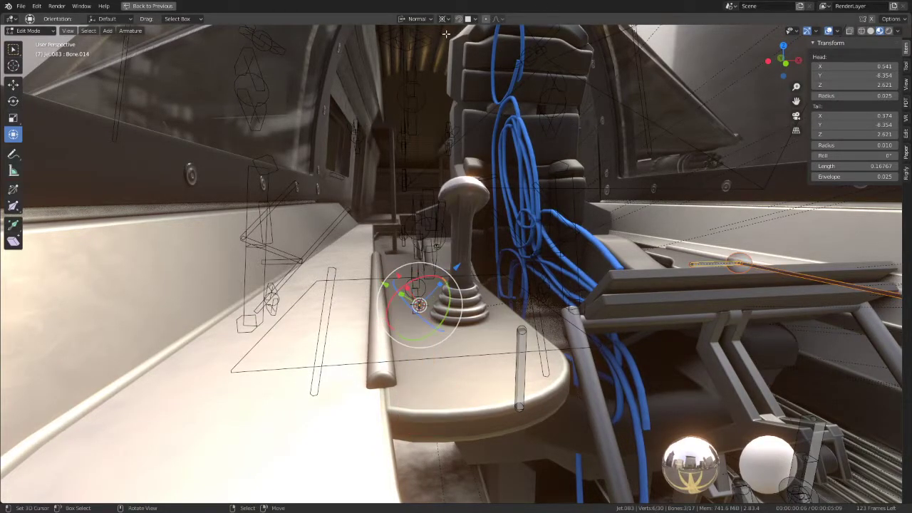
Set Transform Orientation to Global and re-enter the armature's Edit Mode
left_click(442, 20)
left_click(418, 19)
left_click(404, 48)
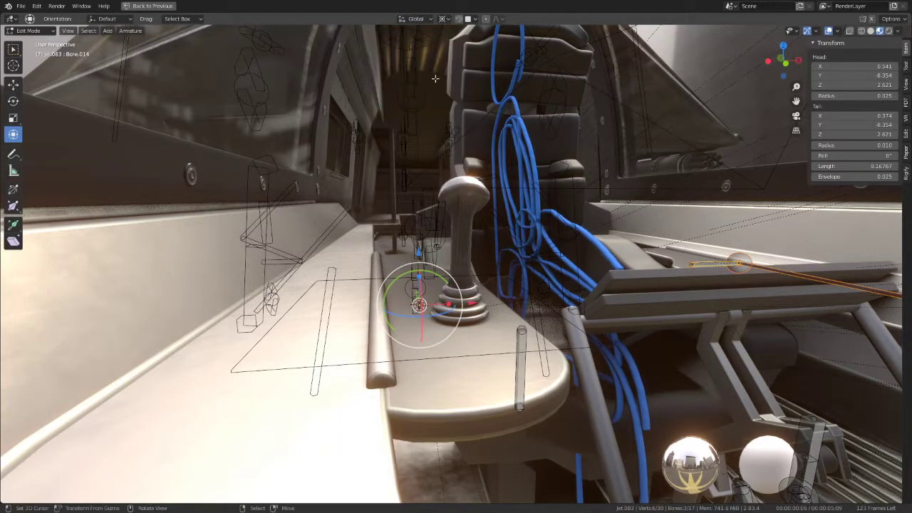
mouse_move(399, 213)
middle_mouse_down()
mouse_move(433, 244)
mouse_move(532, 206)
middle_mouse_up()
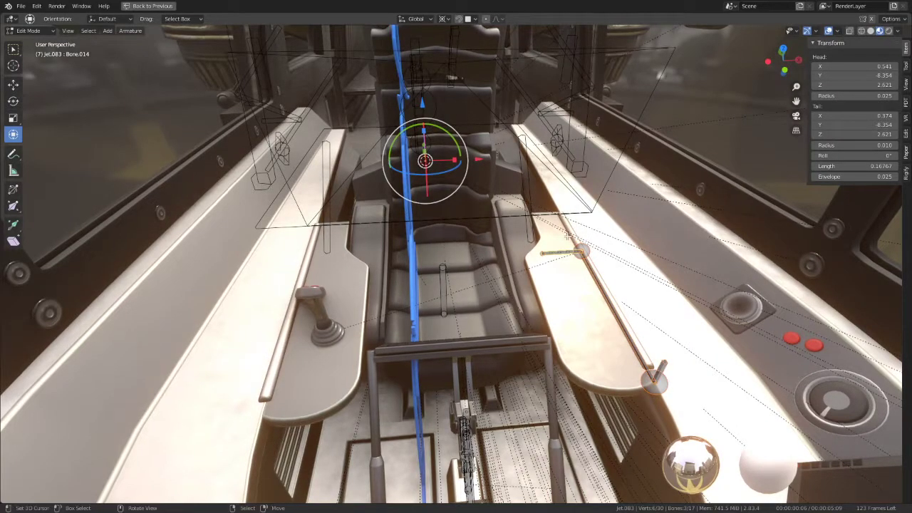
key("Tab")
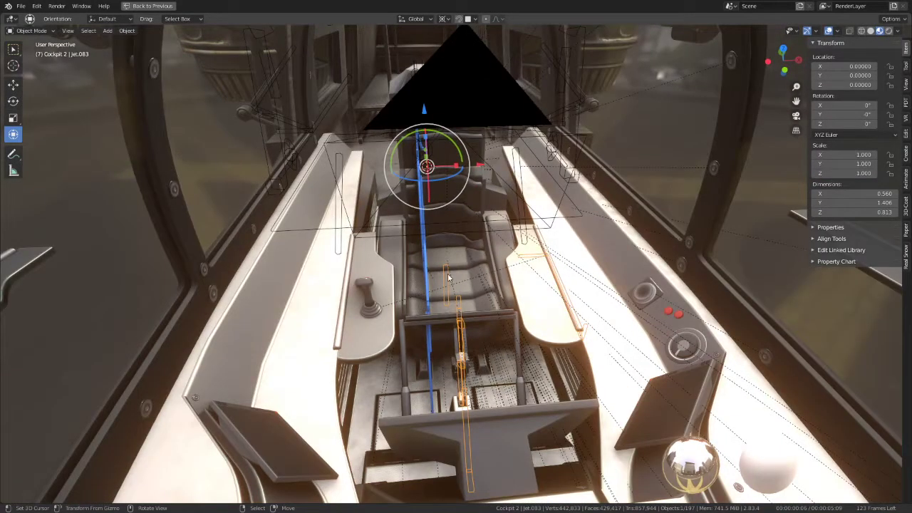
key("Tab")
mouse_move(462, 311)
middle_mouse_down()
mouse_move(423, 283)
mouse_move(430, 332)
middle_mouse_up()
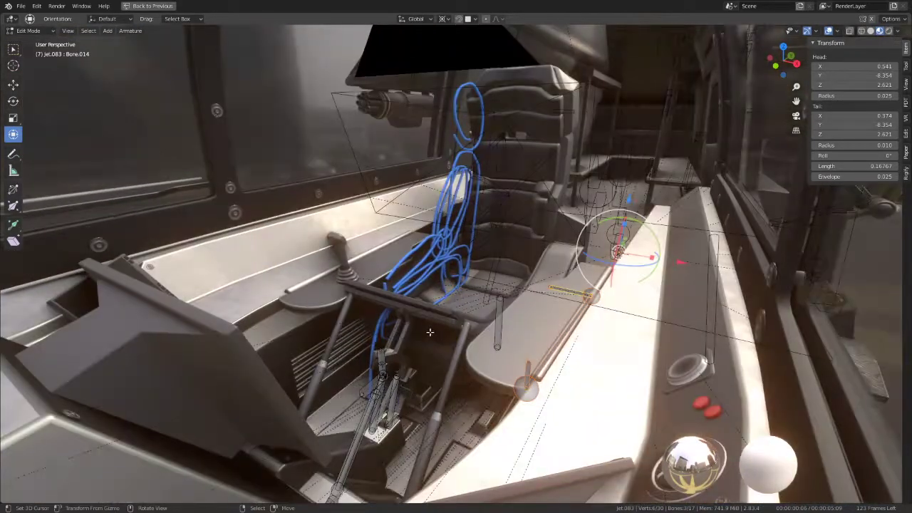
Snap the 3D cursor to centre bone Bone.007, then select Bone.013, Bone.015 and Bone.011
left_click(382, 369)
key("shift+s")
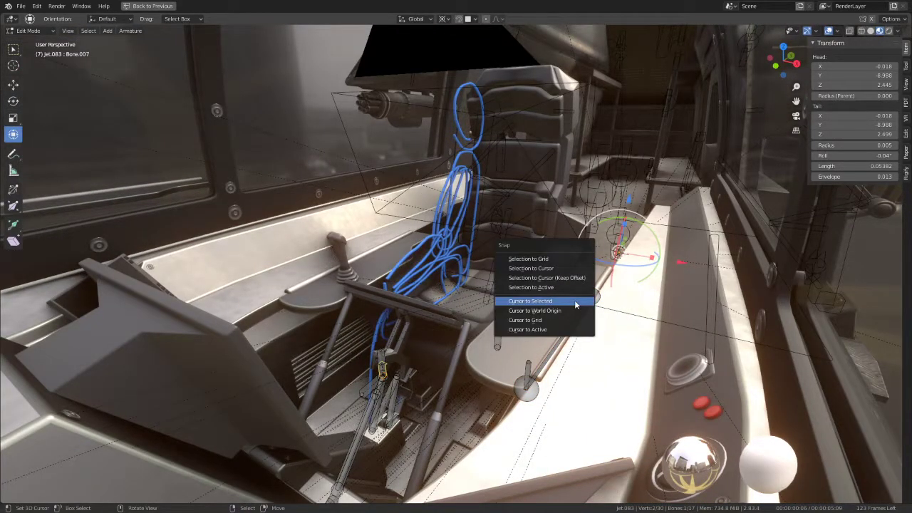
left_click(575, 302)
left_click(583, 300)
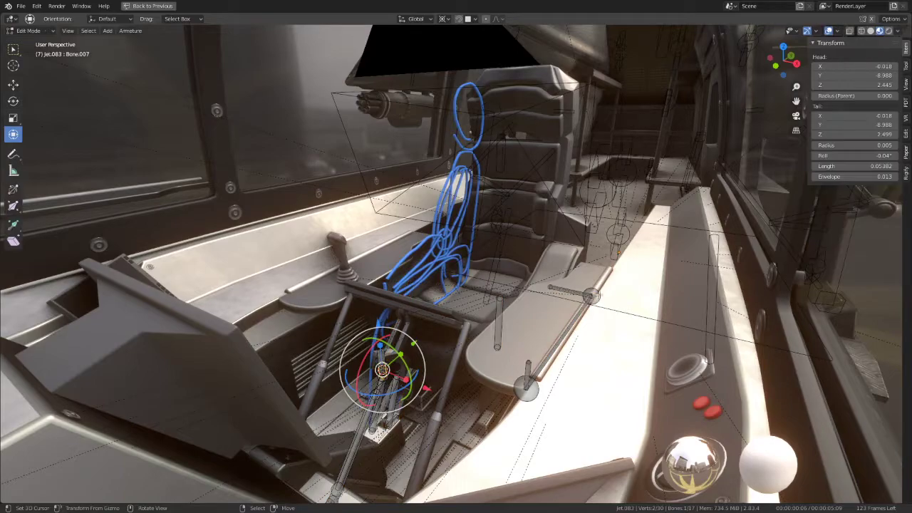
left_click(574, 320)
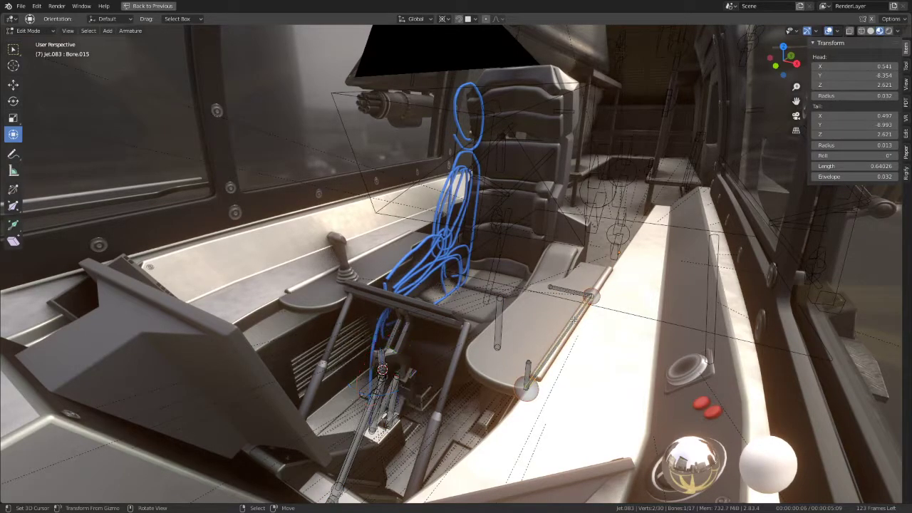
left_click(565, 288)
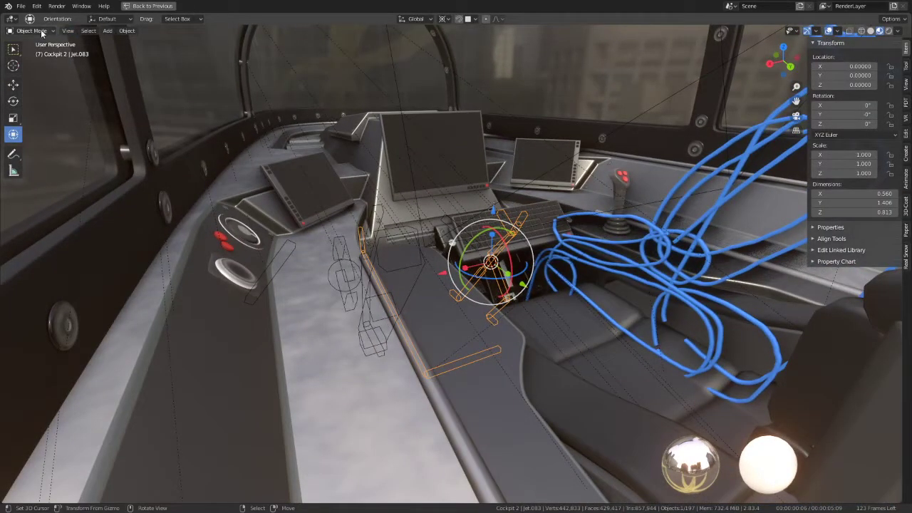
In Pose Mode, test-move Bone.012, Bone.016 and Bone.014 to check the console deformation
left_click(42, 33)
left_click(45, 63)
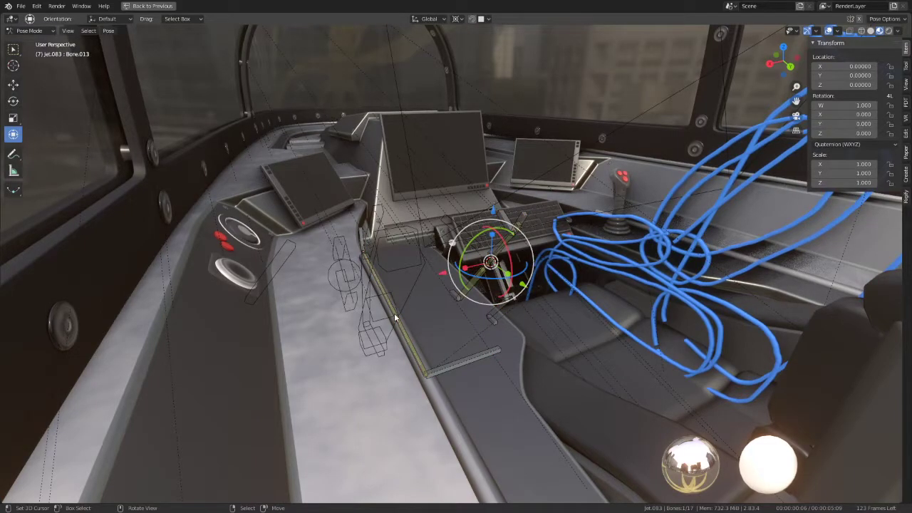
key("r")
key("Escape")
left_click_drag(366, 234, 411, 191)
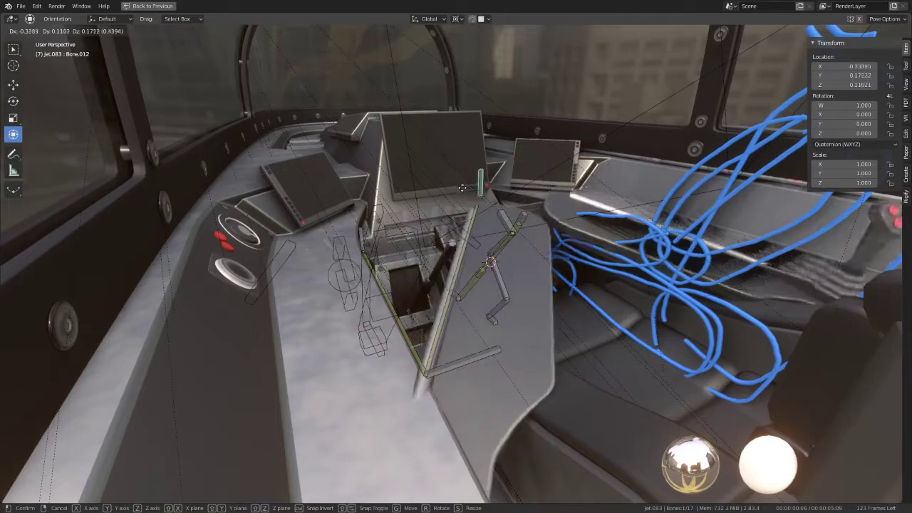
key("ctrl+z")
key("ctrl+z")
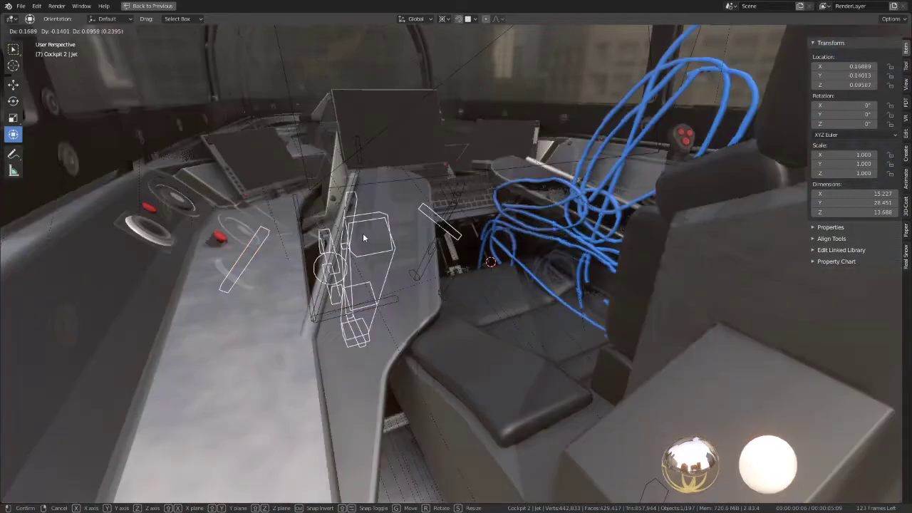
key("ctrl+shift+z")
key("ctrl+shift+z")
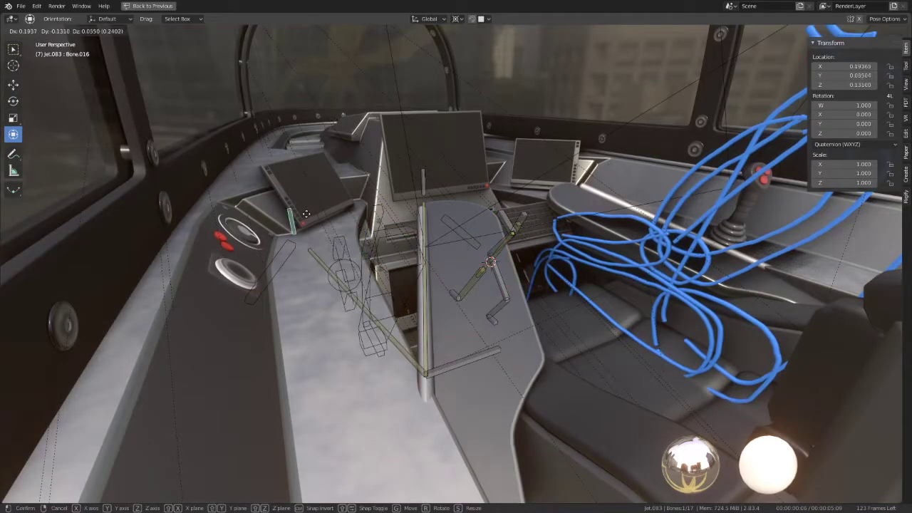
key("ctrl+z")
key("ctrl+shift+z")
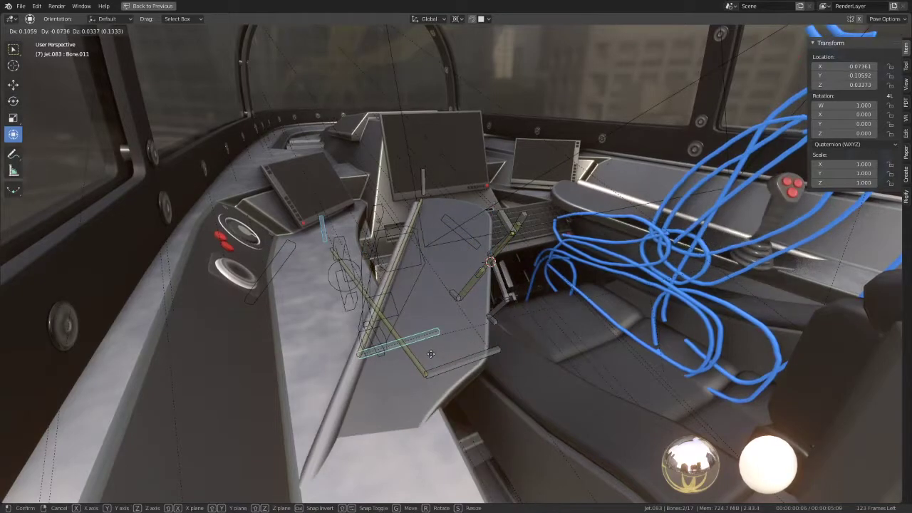
key("ctrl+z")
left_click(463, 360)
left_click_drag(463, 357, 285, 321)
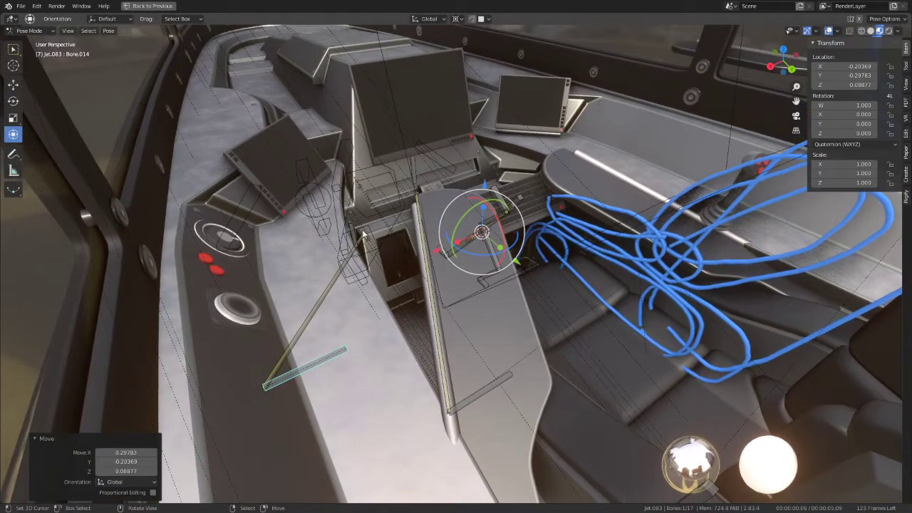
Select the extra left armrest bones and delete them, leaving 14 bones
left_click(358, 234)
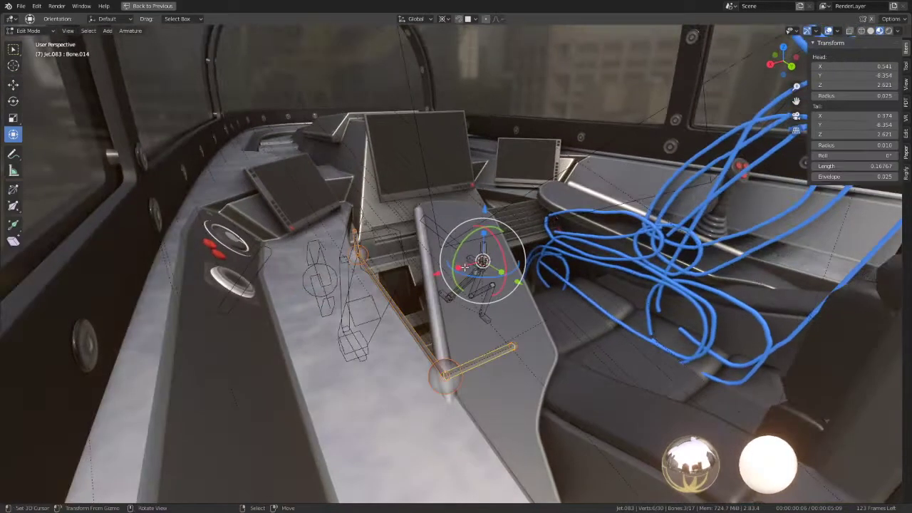
key("x")
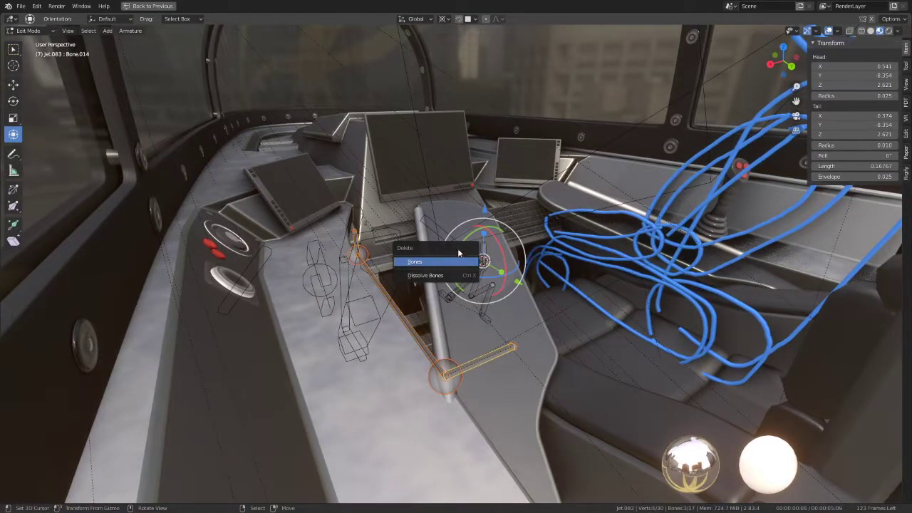
key("c")
key("Escape")
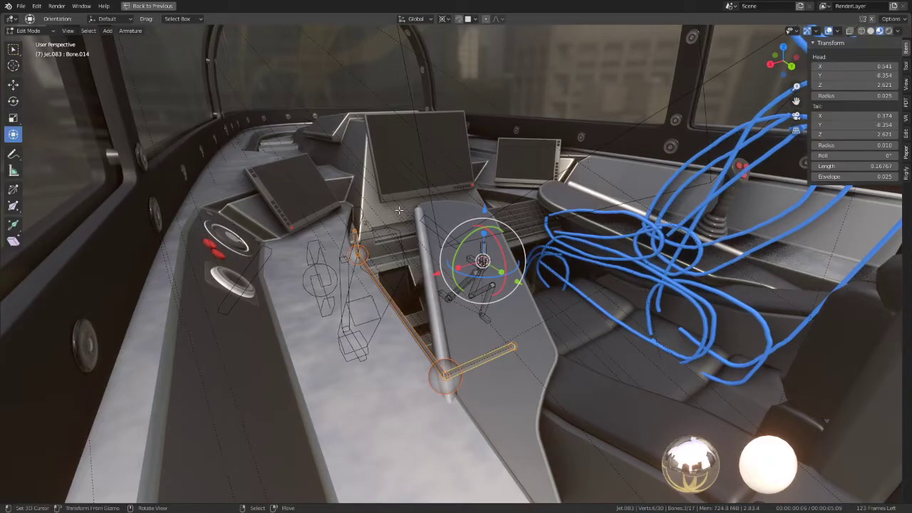
key("x")
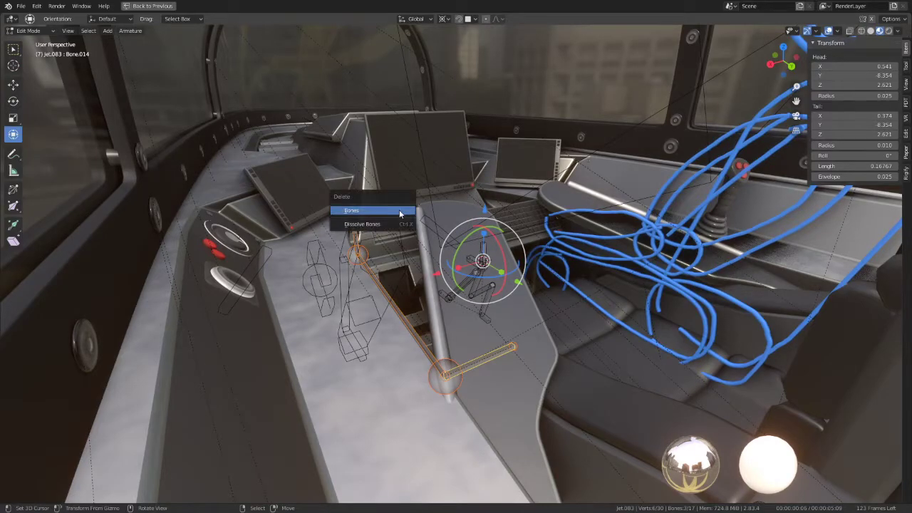
left_click(399, 210)
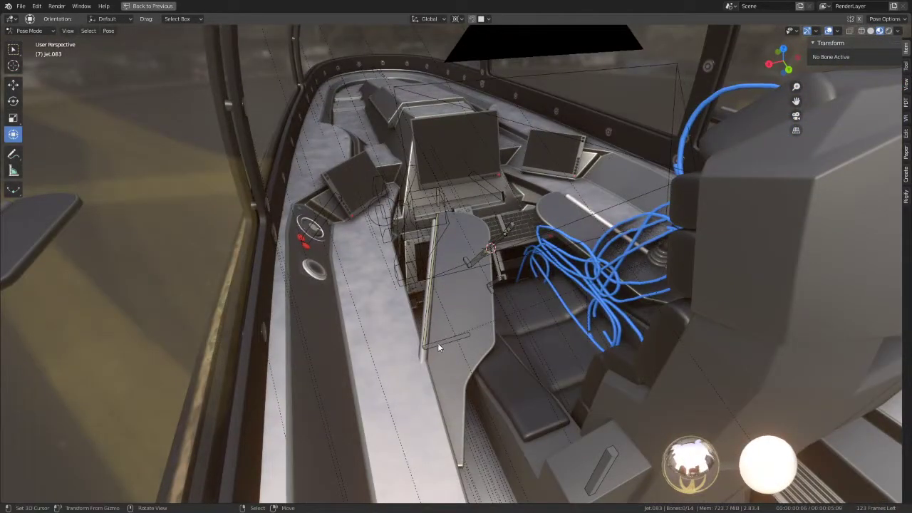
Select all armature bones in Pose Mode and try the pose context options
key("a")
right_click(440, 329)
right_click(558, 233)
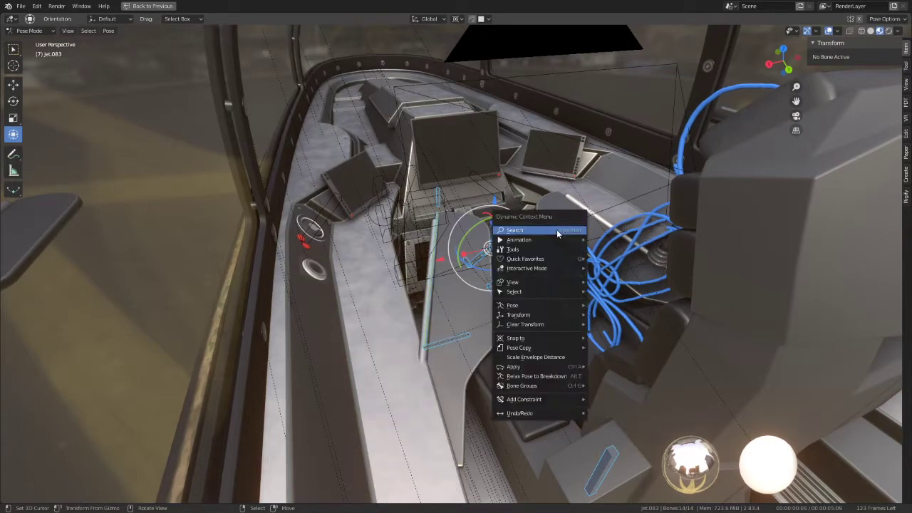
key("alt+e")
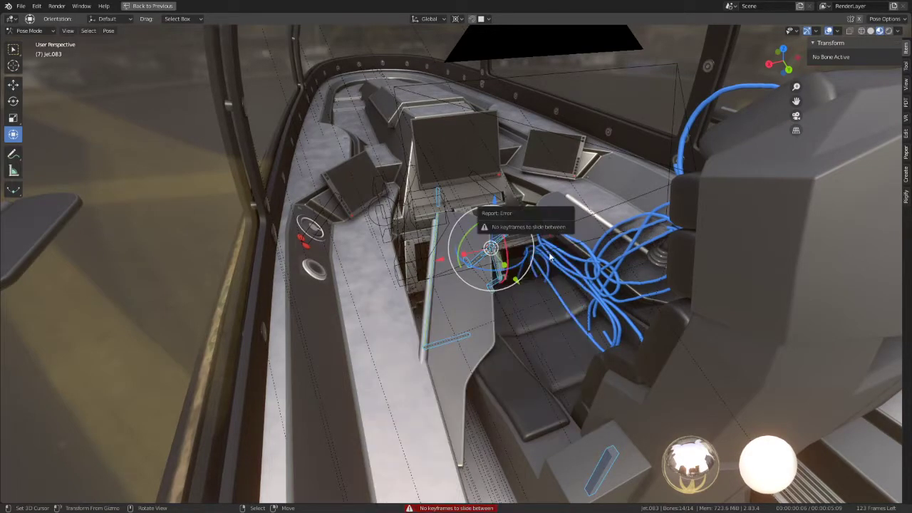
key("ctrl+Tab")
left_click(459, 244)
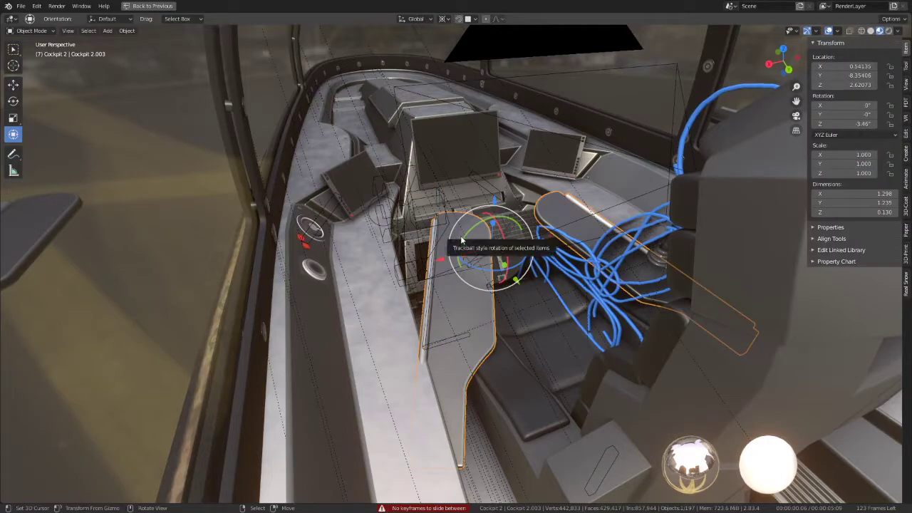
key("ctrl+z")
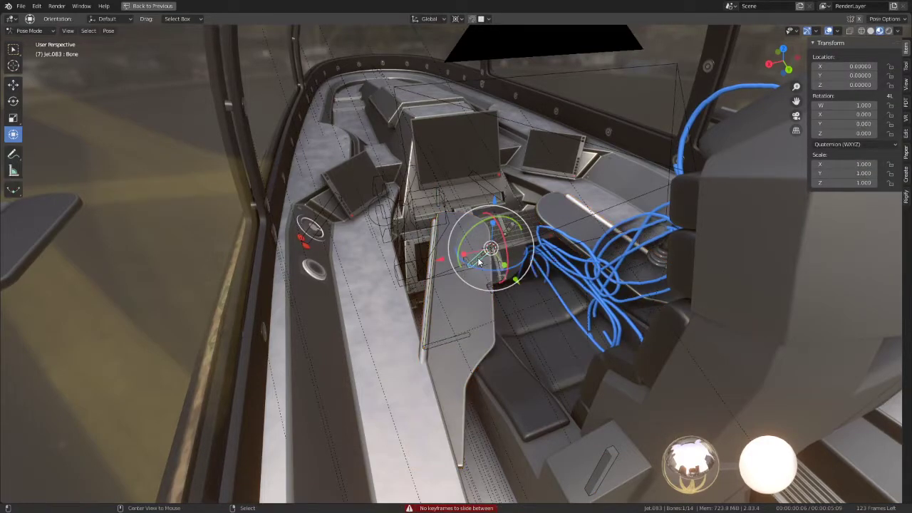
key("a")
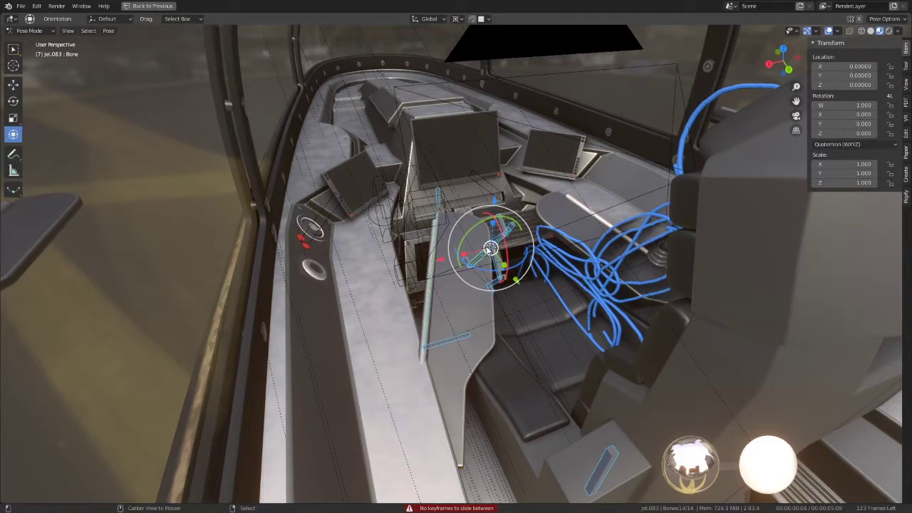
mouse_move(490, 248)
middle_mouse_down()
mouse_move(465, 258)
mouse_move(487, 304)
middle_mouse_up()
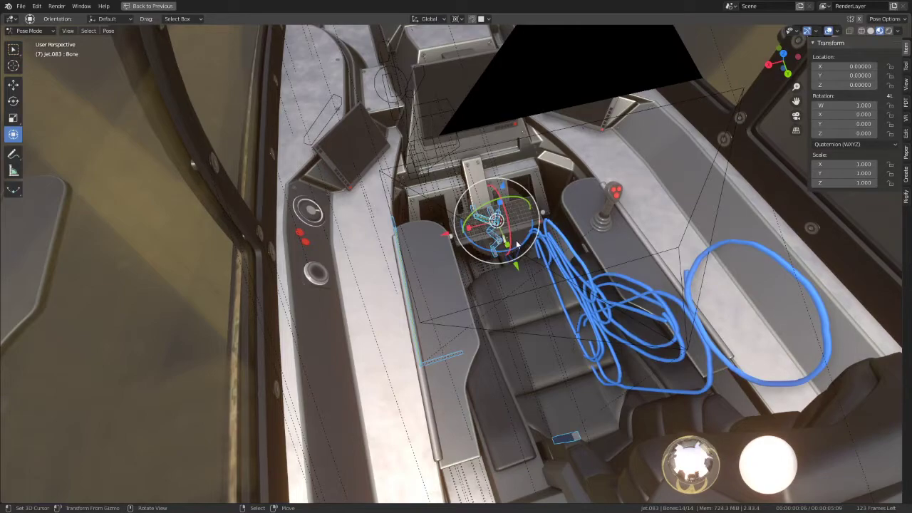
middle_click_drag(559, 224, 434, 237)
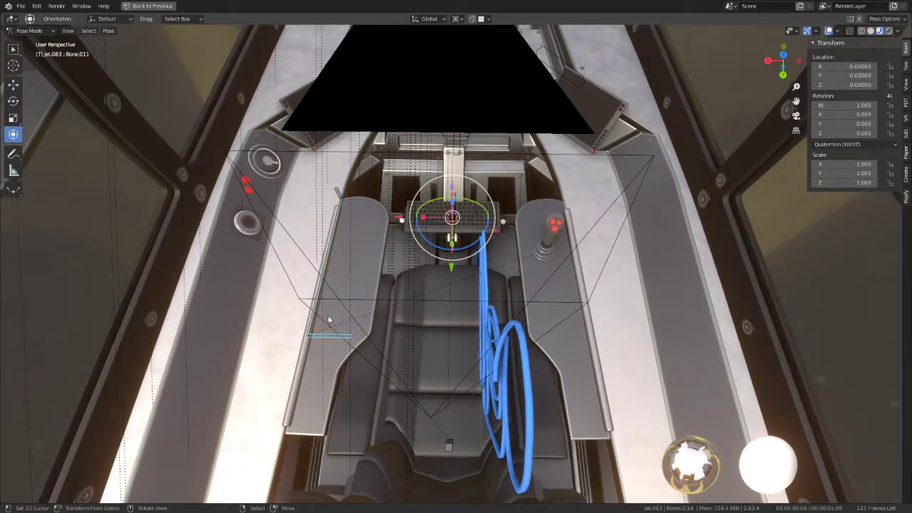
Duplicate the left armrest's three bones in place in Edit Mode, making 17 bones
left_click(327, 285)
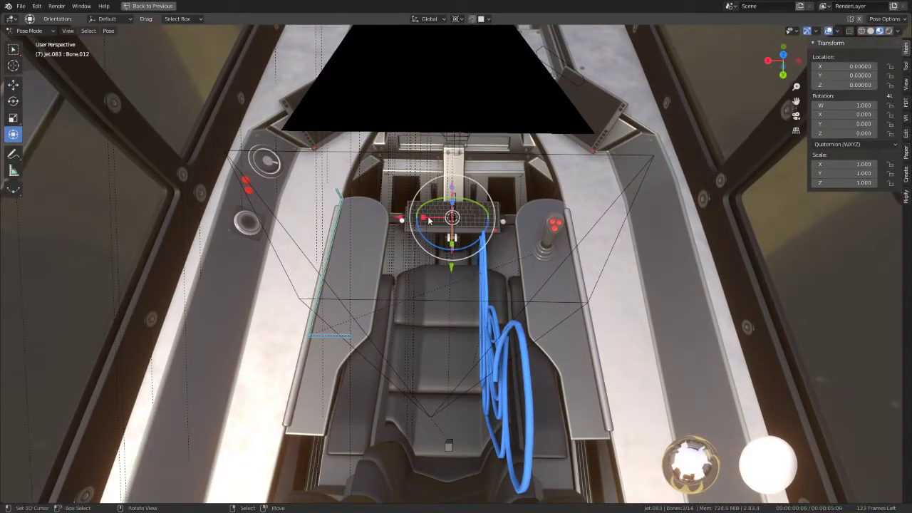
key("Tab")
key("shift+d")
right_click(377, 235)
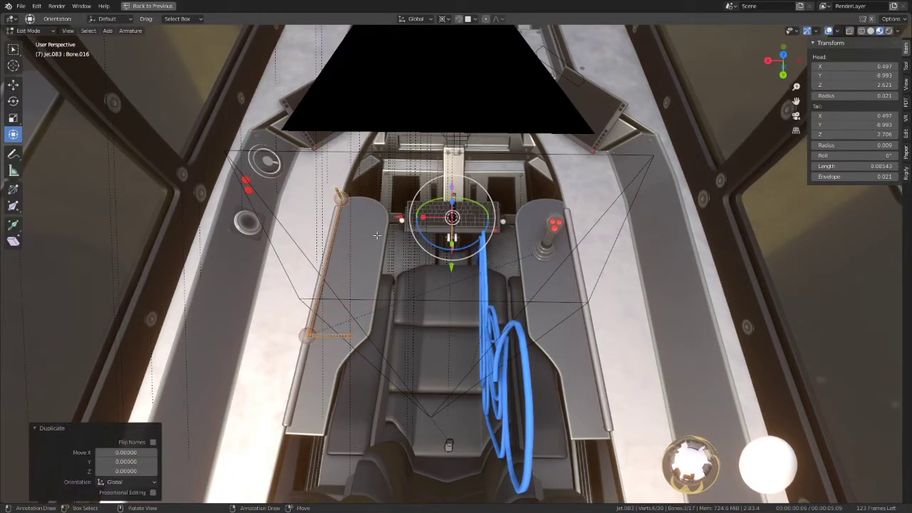
Mirror the duplicated bones with Mirror X Local onto the right armrest
left_click(133, 35)
mouse_move(138, 52)
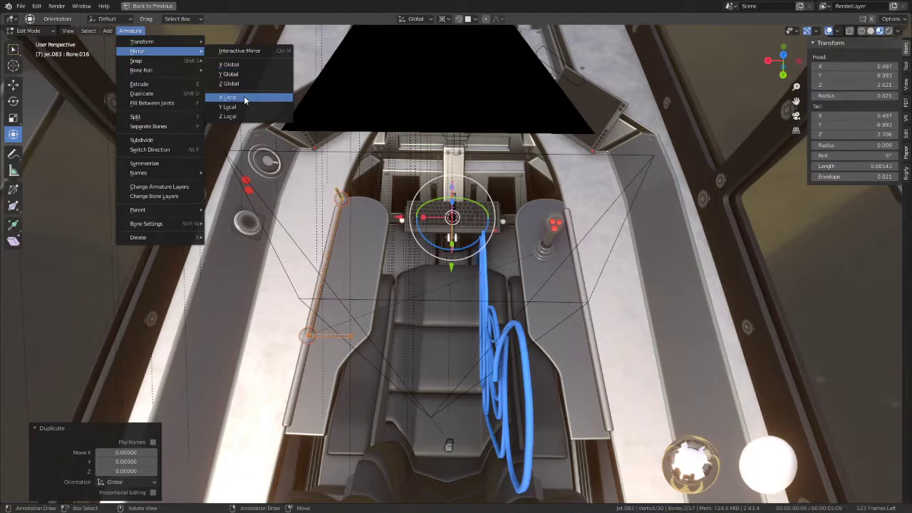
left_click(244, 97)
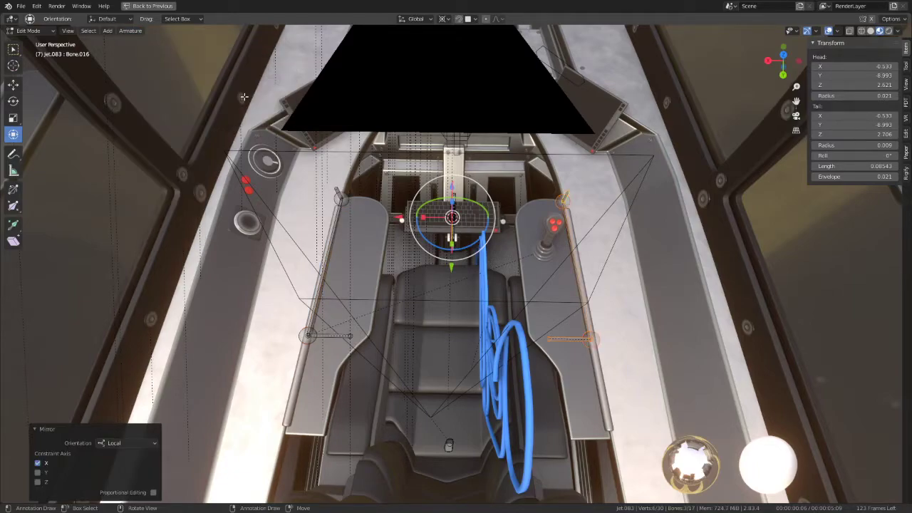
mouse_move(432, 167)
middle_mouse_down()
mouse_move(516, 271)
mouse_move(538, 235)
mouse_move(542, 370)
middle_mouse_up()
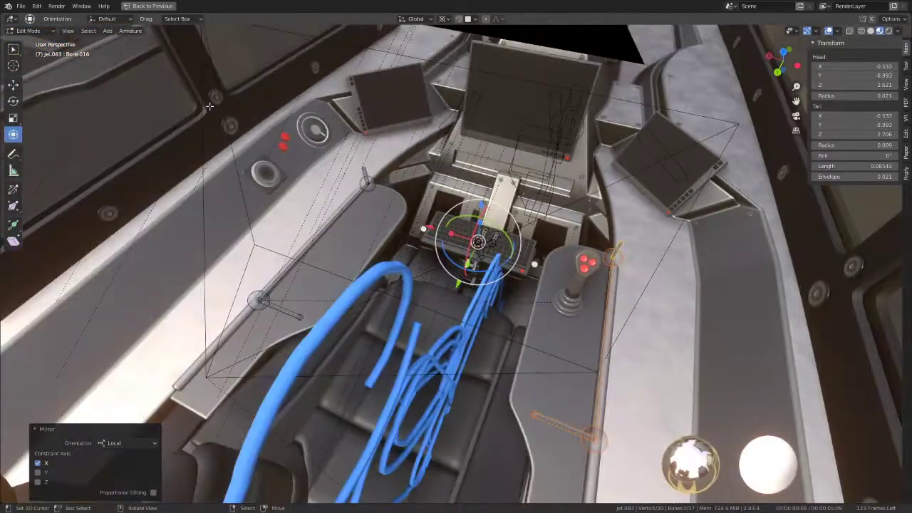
Select armature Jet.083, switch it to Pose Mode, and select Bone.014 on the right armrest
left_click(41, 33)
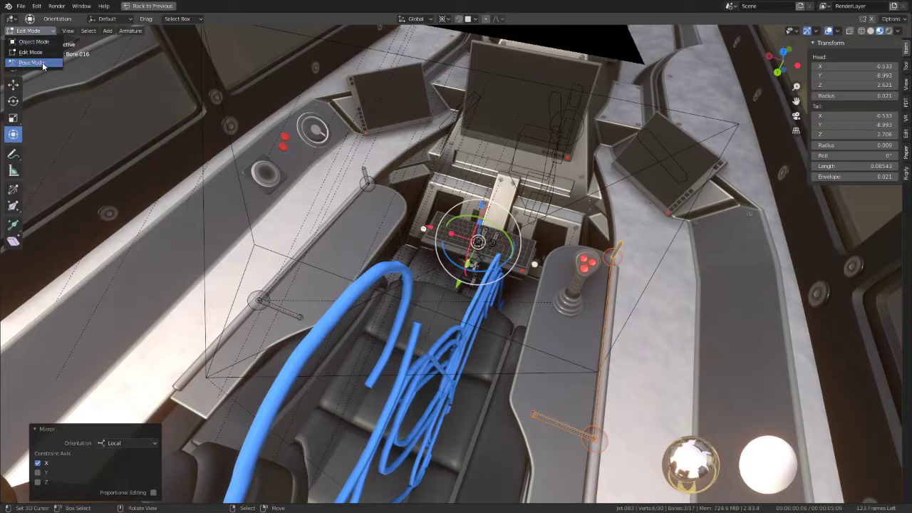
left_click(33, 41)
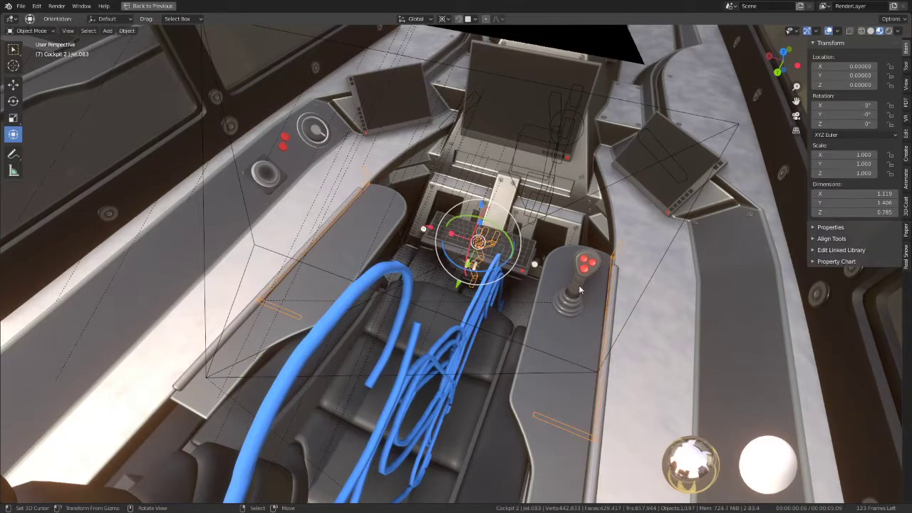
middle_click_drag(607, 312, 605, 298)
left_click(570, 423)
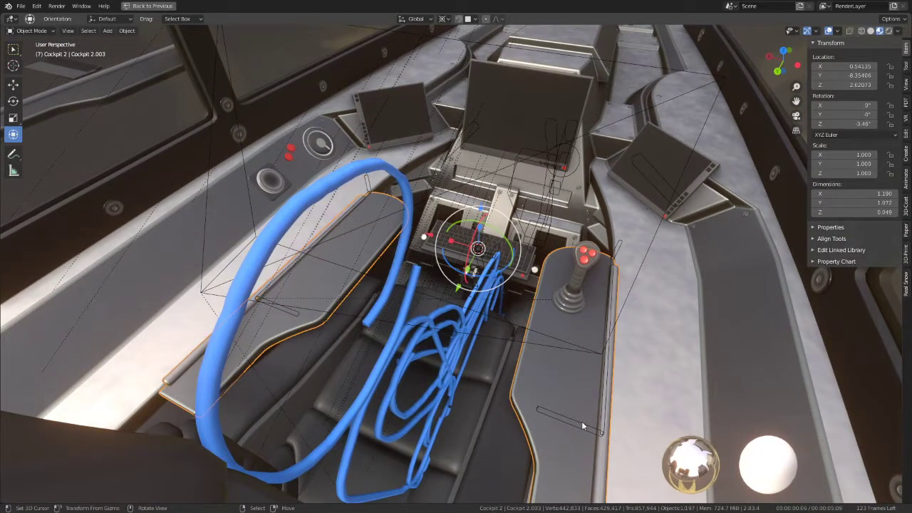
left_click(581, 425)
left_click(32, 31)
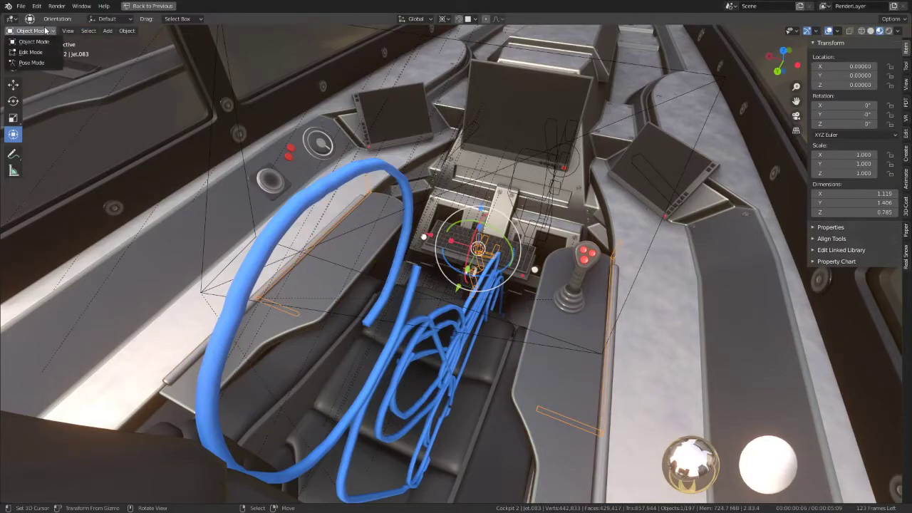
left_click(51, 64)
left_click(576, 420)
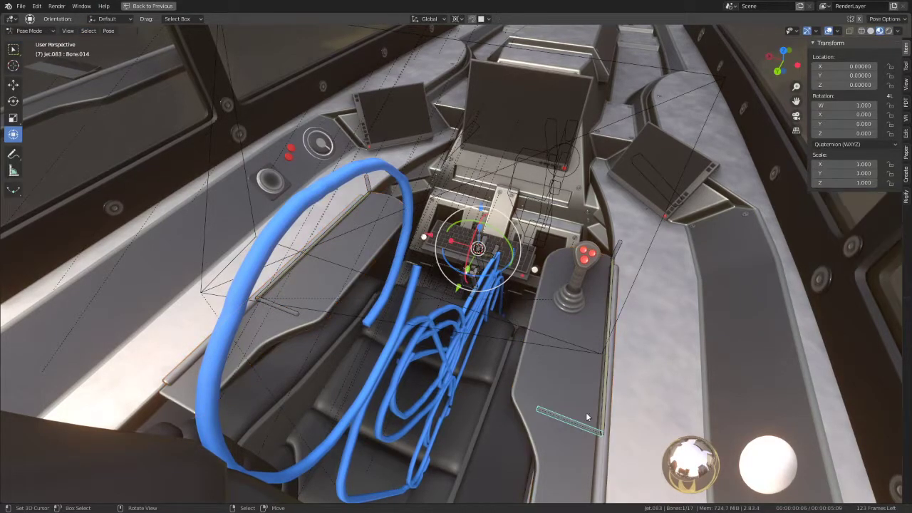
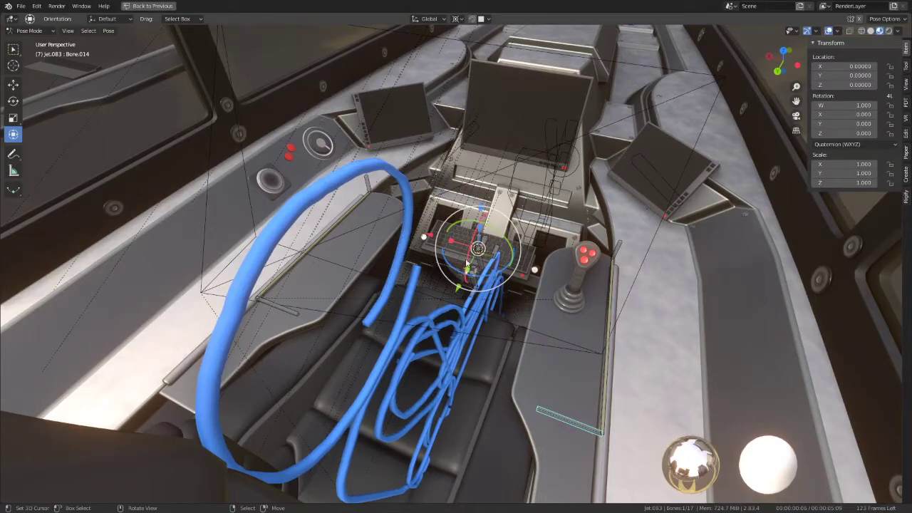
In Object Mode, select armrest Cockpit 2.003 and remove its Mirror modifier
left_click(34, 31)
left_click(36, 42)
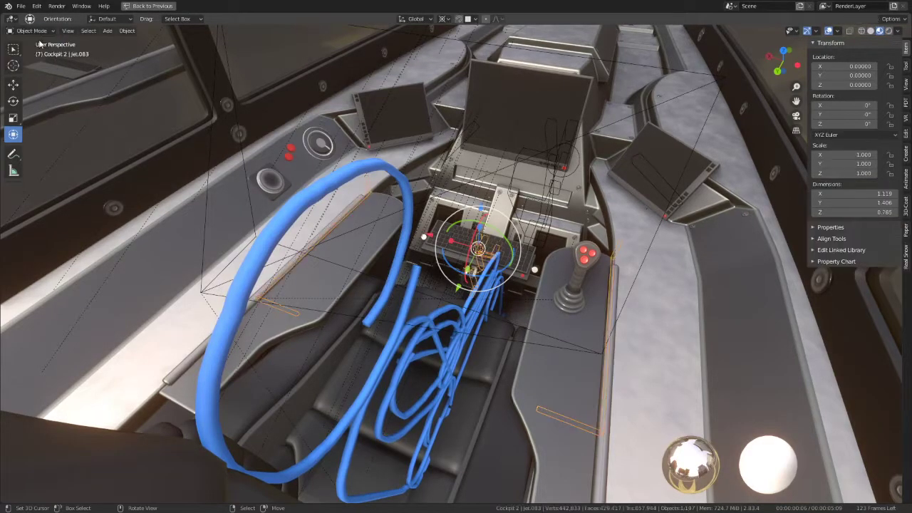
left_click(390, 263)
mouse_move(385, 256)
middle_mouse_down()
mouse_move(427, 248)
mouse_move(495, 267)
middle_mouse_up()
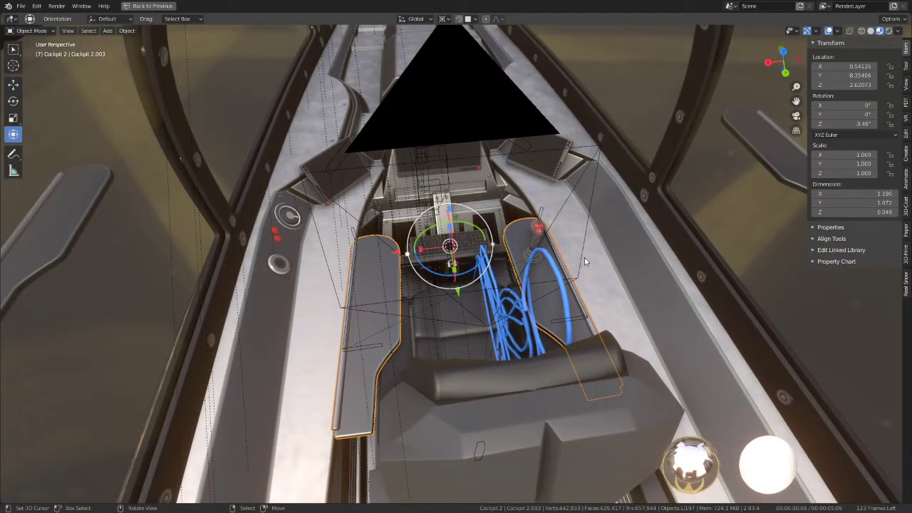
key("ctrl+space")
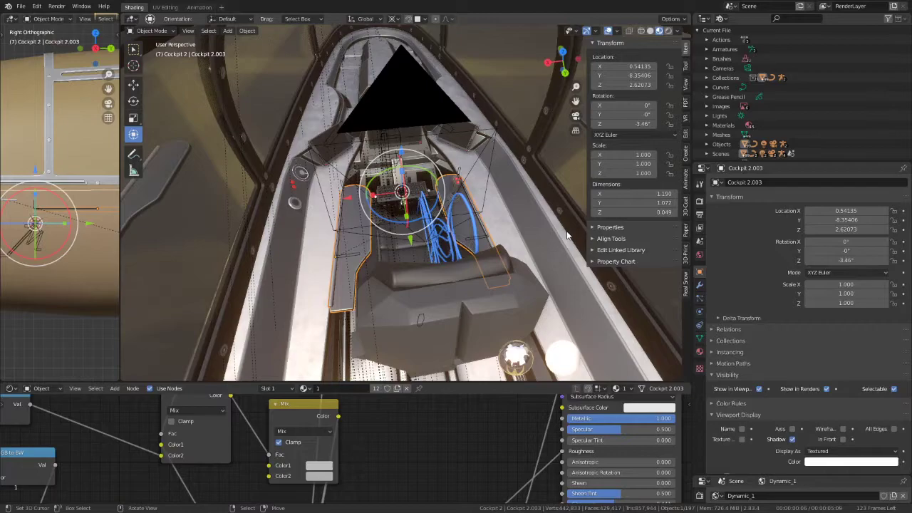
left_click(699, 284)
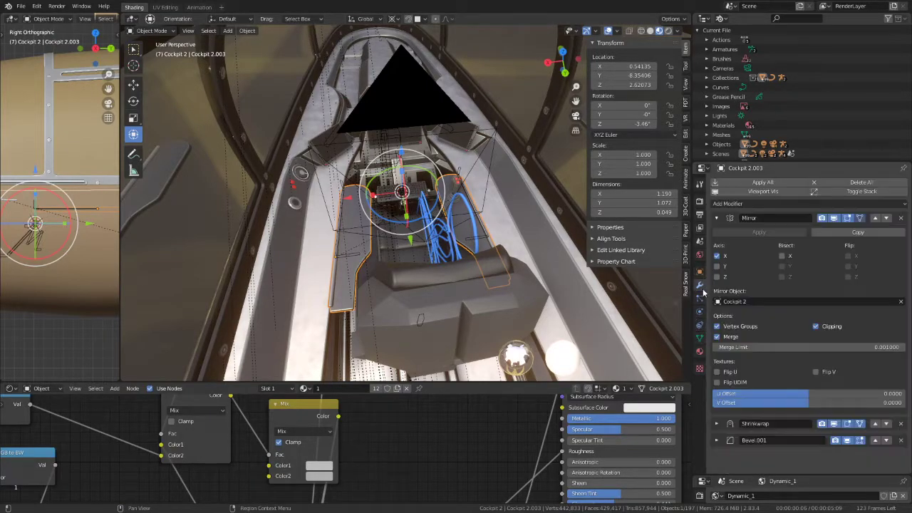
left_click(717, 217)
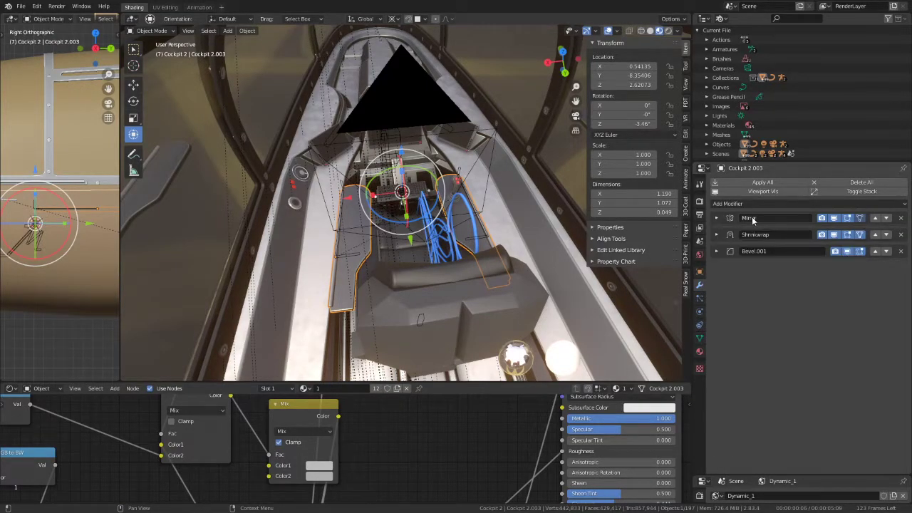
left_click(901, 219)
key("ctrl+space")
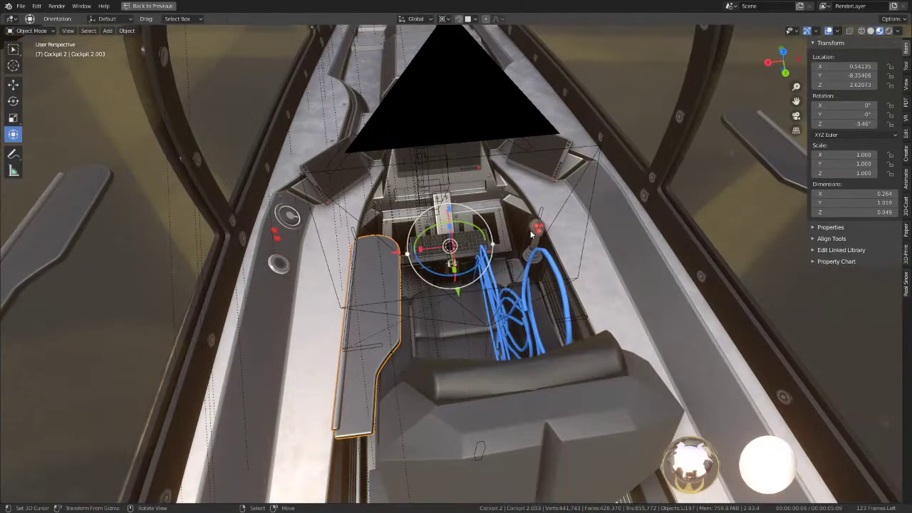
Make an Alt+D linked duplicate of the armrest, try scaling X by -1 and Mirror X Local, then undo
key("alt+d")
right_click(563, 230)
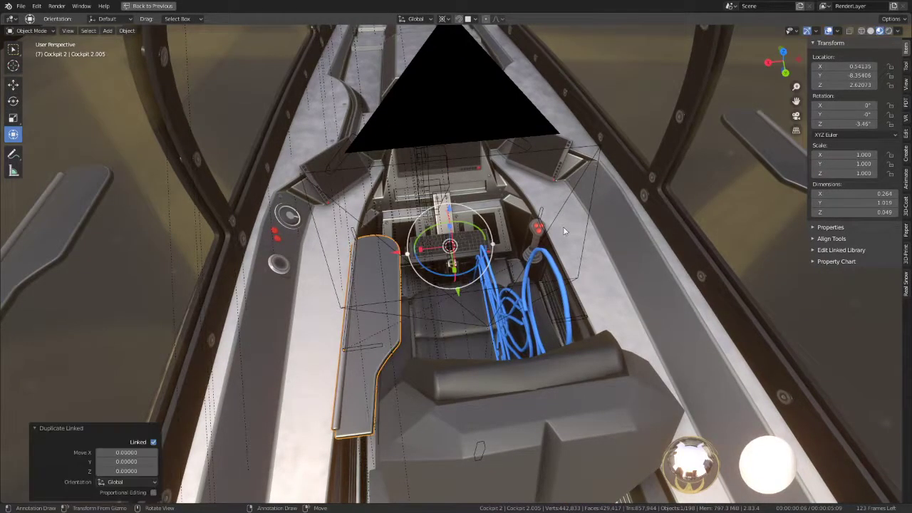
type("s")
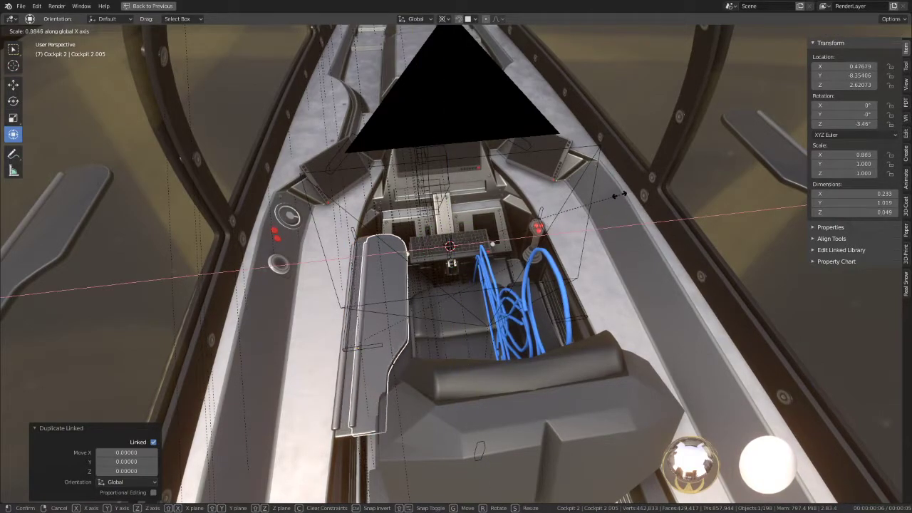
type("x-1")
right_click(619, 193)
middle_click_drag(620, 194, 324, 81)
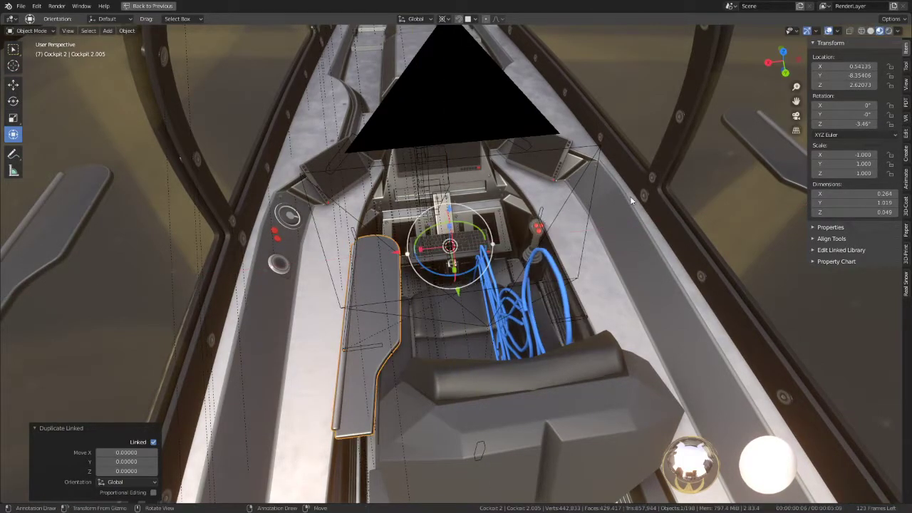
left_click(129, 34)
mouse_move(138, 61)
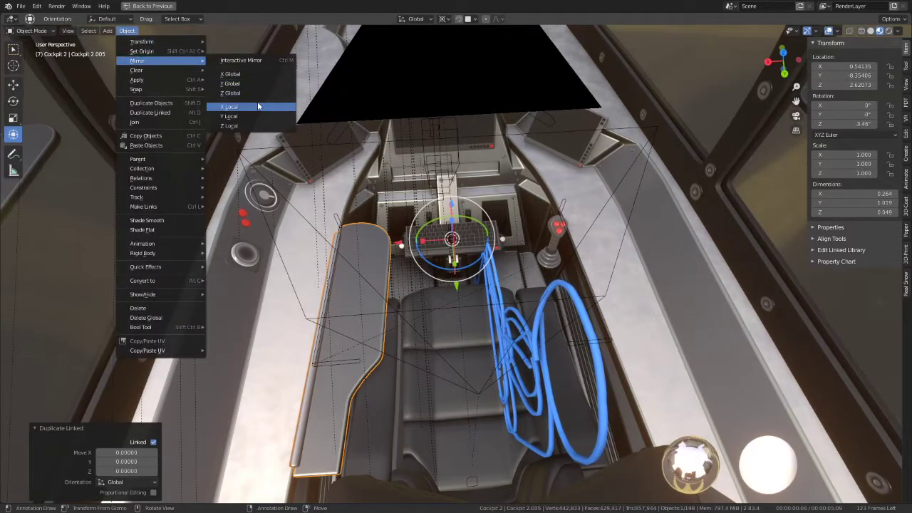
left_click(257, 106)
middle_click_drag(518, 199, 485, 192)
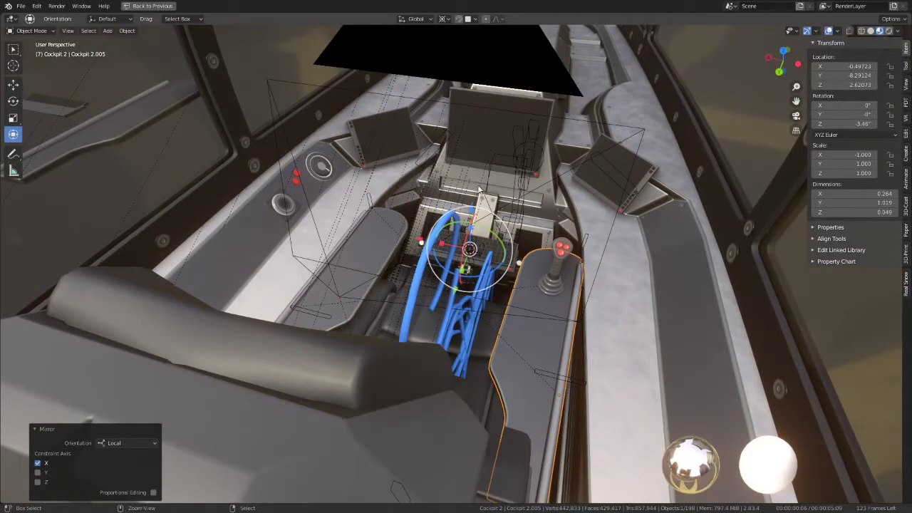
key("ctrl+z")
middle_click_drag(480, 189, 481, 193)
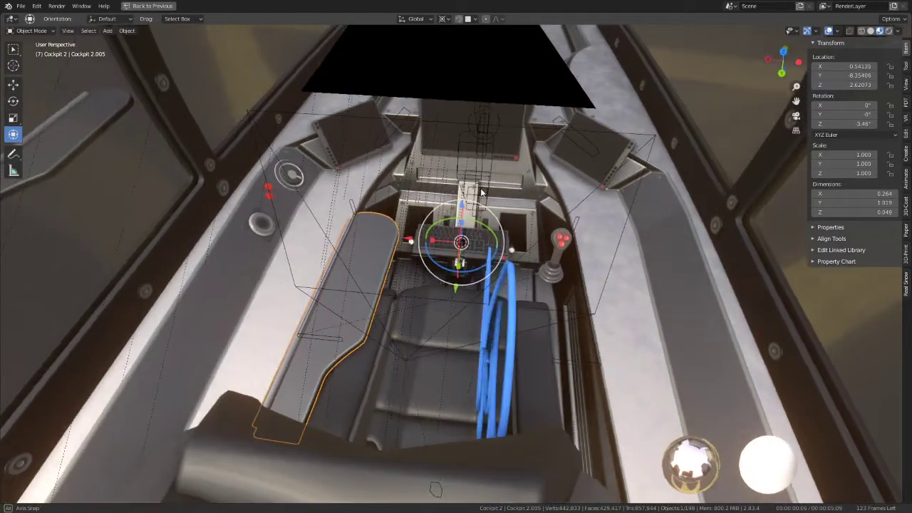
Delete the duplicate armrest and reselect the original Cockpit 2.003
left_click(128, 31)
mouse_move(141, 51)
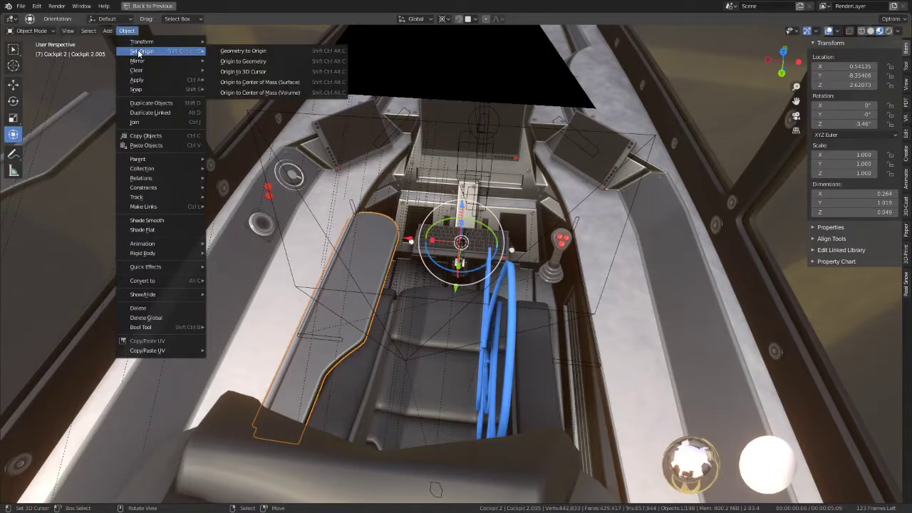
left_click(320, 63)
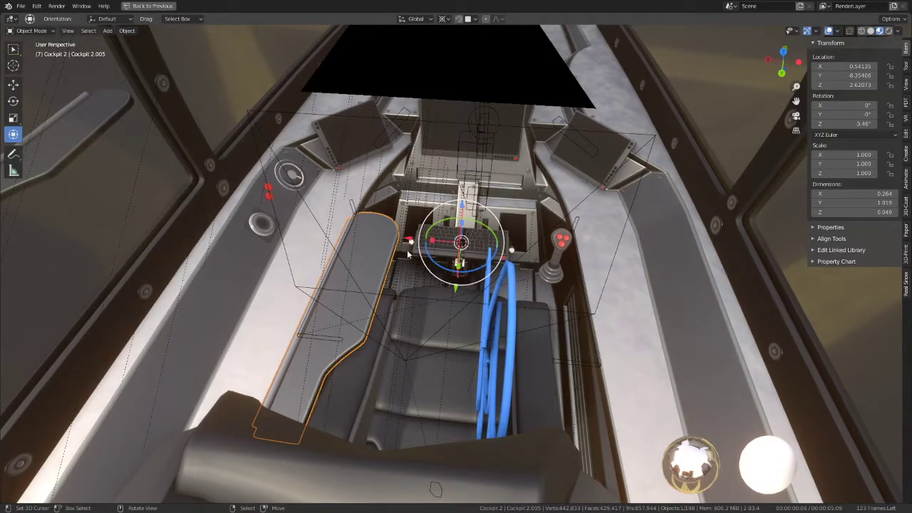
key("x")
left_click(371, 194)
left_click(385, 241)
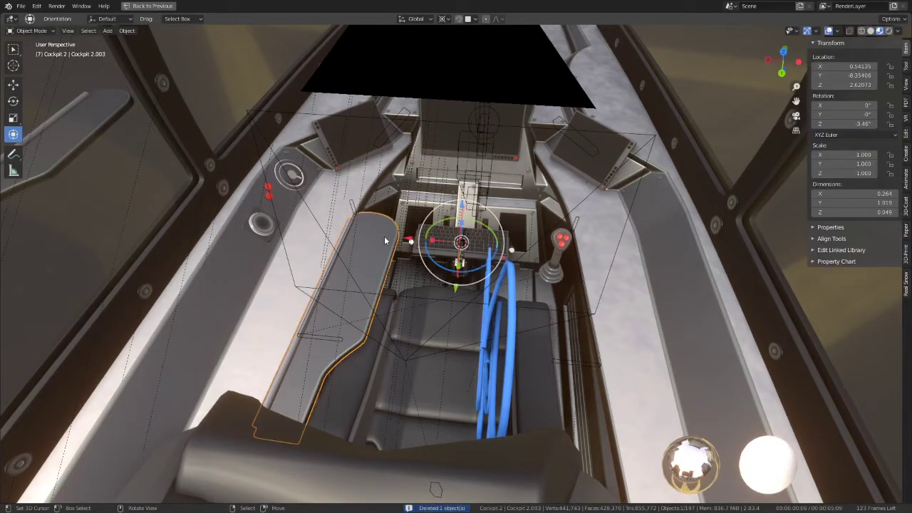
key("ctrl+space")
Add a Mirror modifier to the armrest with Cockpit 2 as its mirror object
scroll(278, 257, "up", 3)
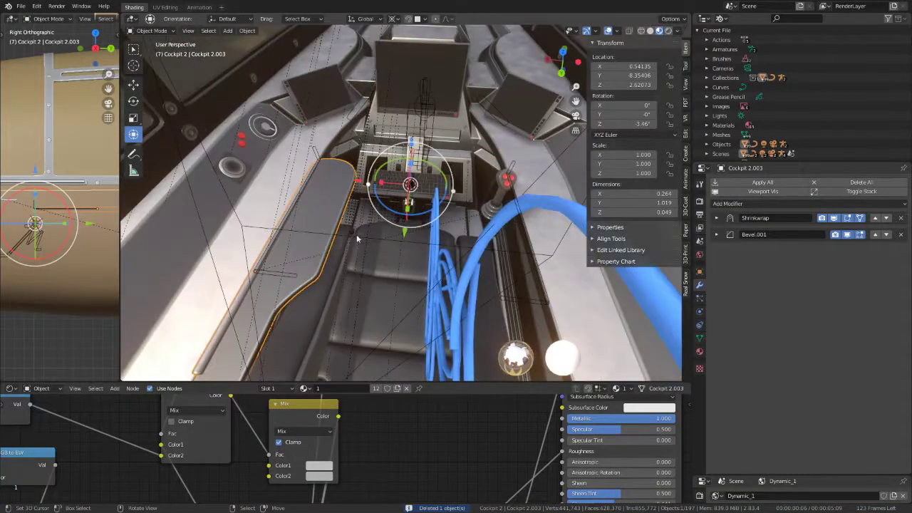
left_click(788, 204)
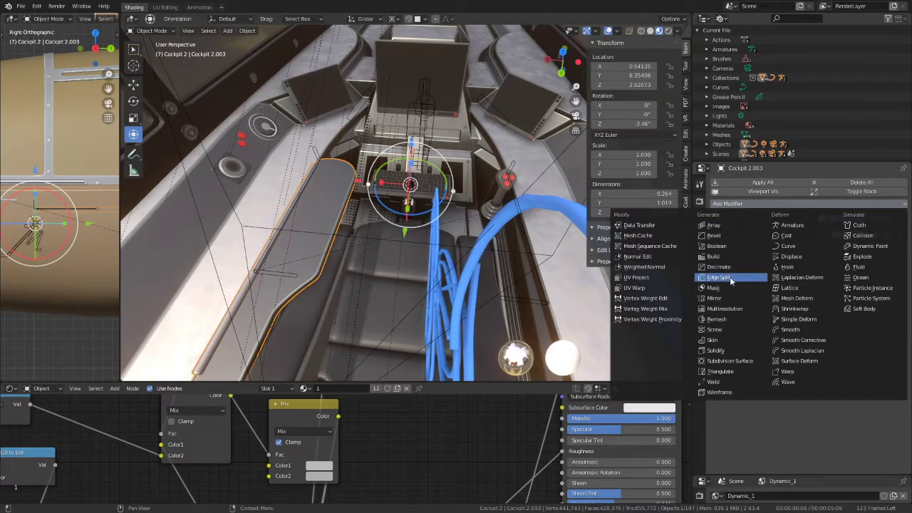
left_click(724, 299)
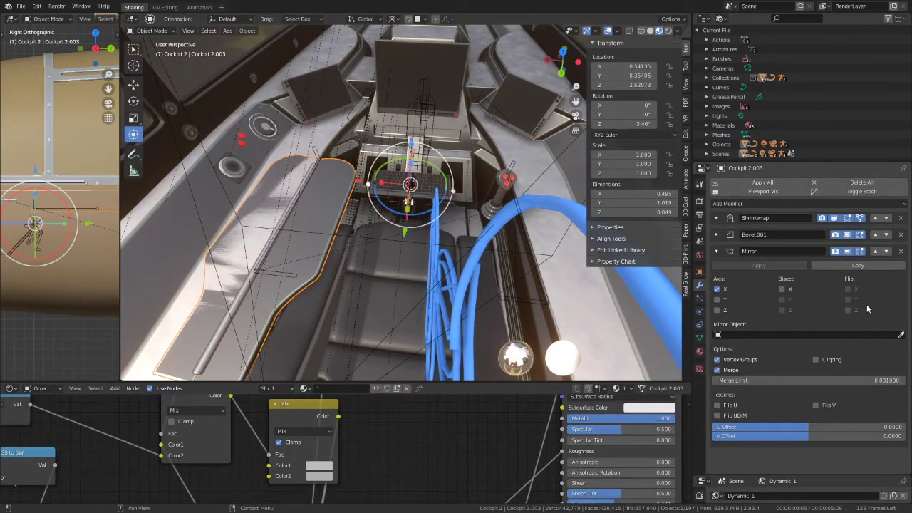
left_click(901, 333)
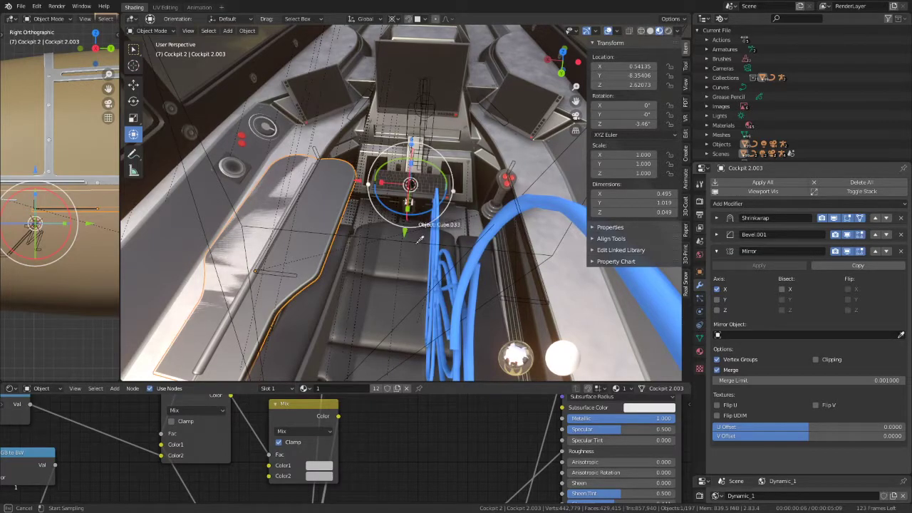
left_click(350, 66)
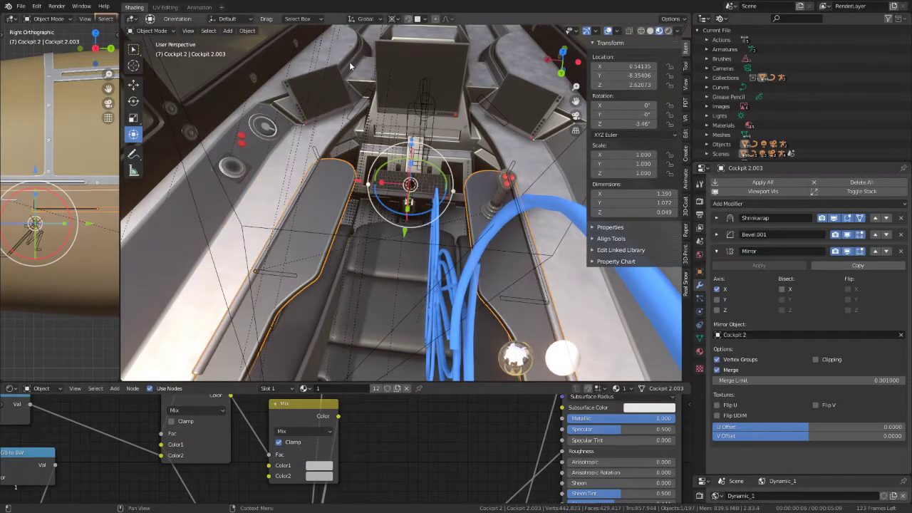
mouse_move(524, 198)
middle_mouse_down()
mouse_move(485, 145)
mouse_move(485, 168)
middle_mouse_up()
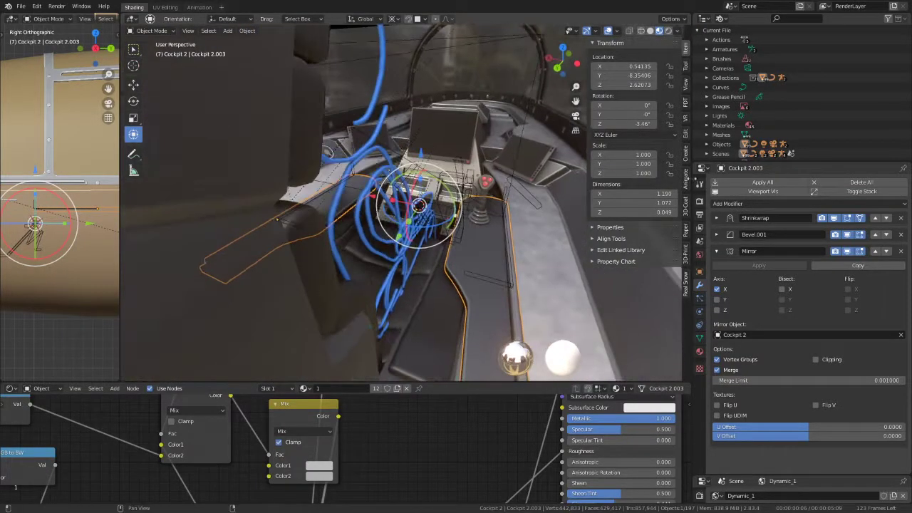
Move the Mirror modifier to the top, make the armrest single-user, and apply the modifier
left_click(717, 250)
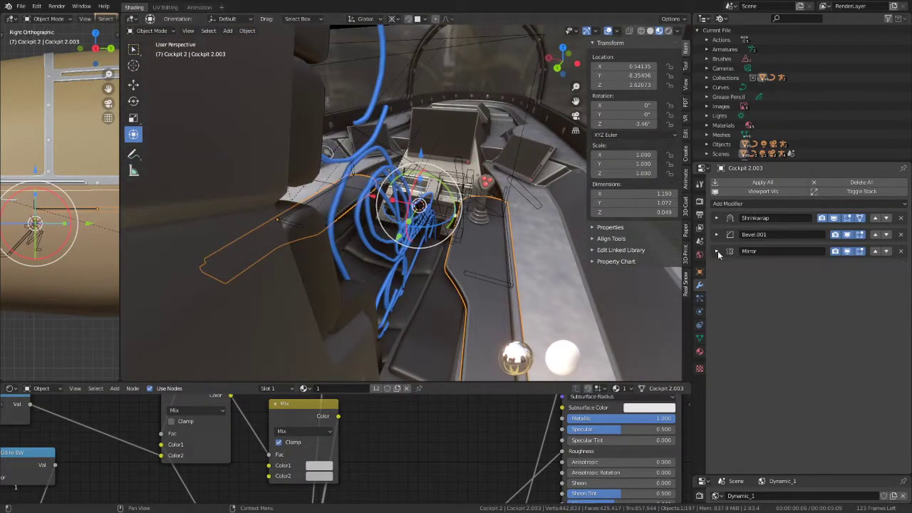
left_click(875, 234)
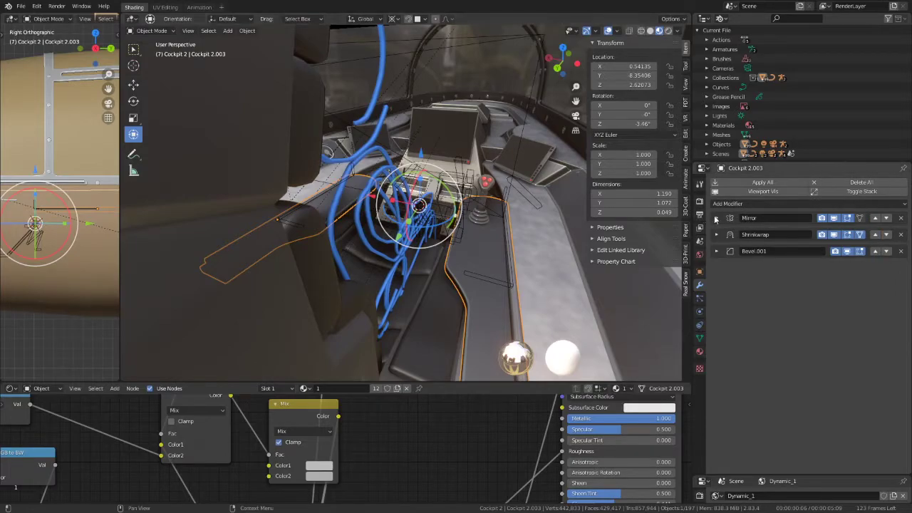
left_click(716, 218)
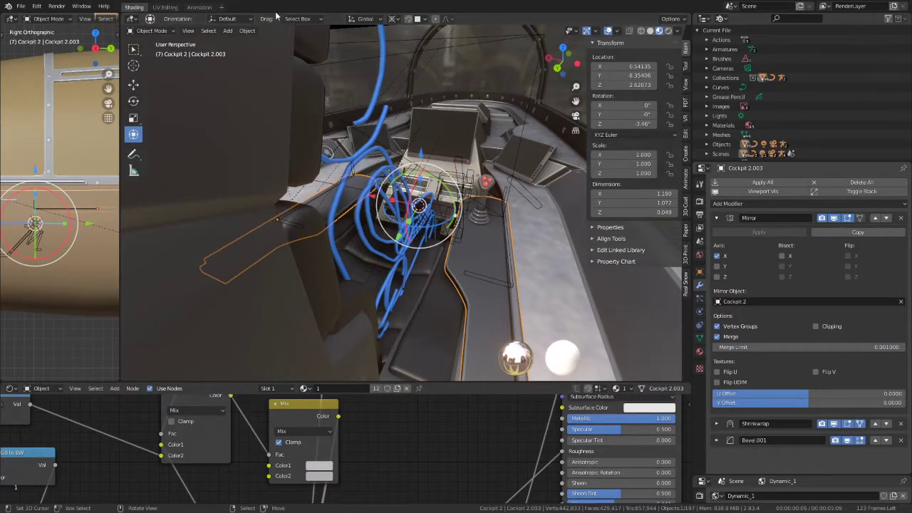
left_click(247, 30)
mouse_move(257, 60)
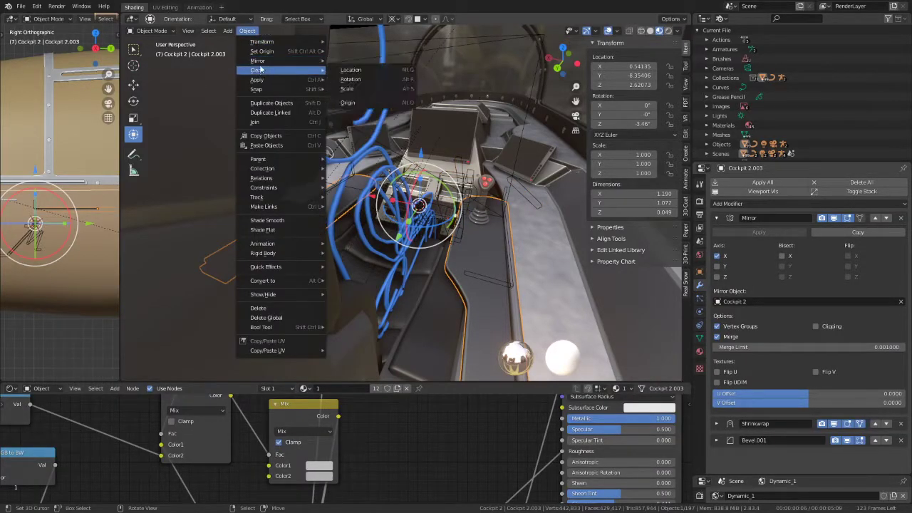
mouse_move(262, 177)
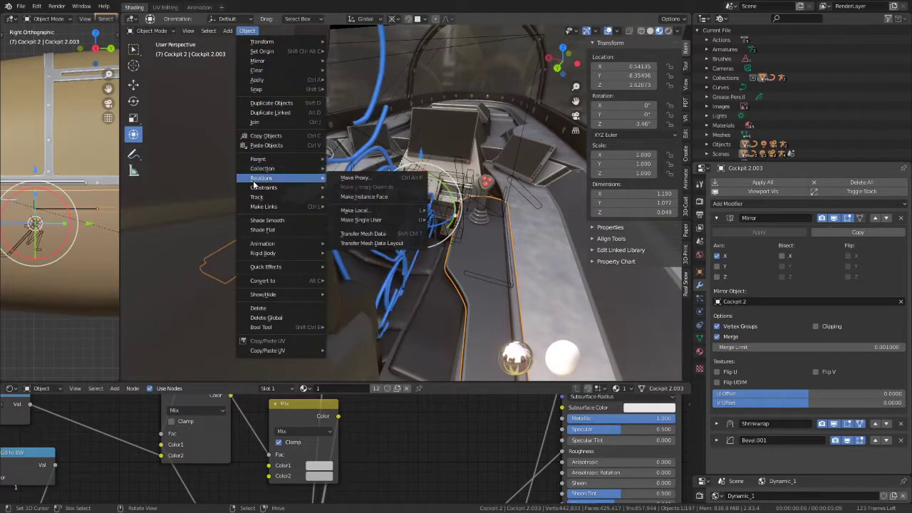
mouse_move(362, 219)
left_click(479, 229)
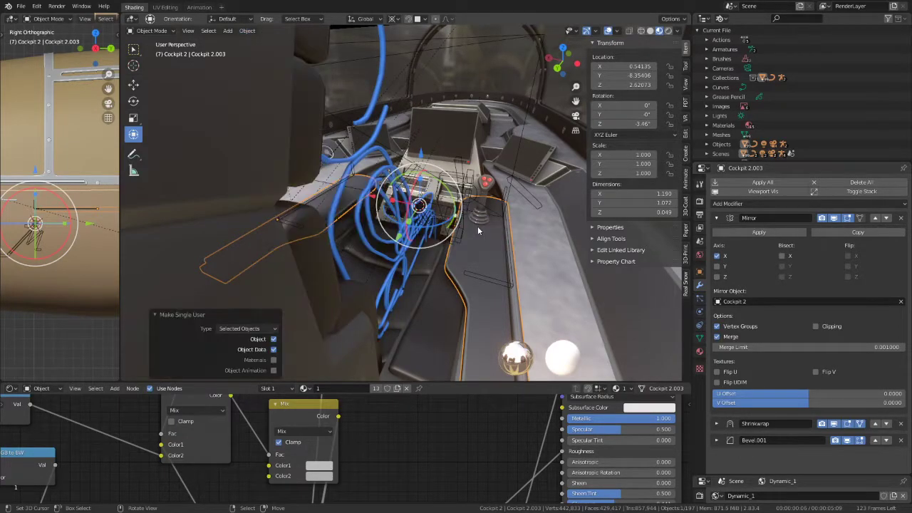
left_click(791, 234)
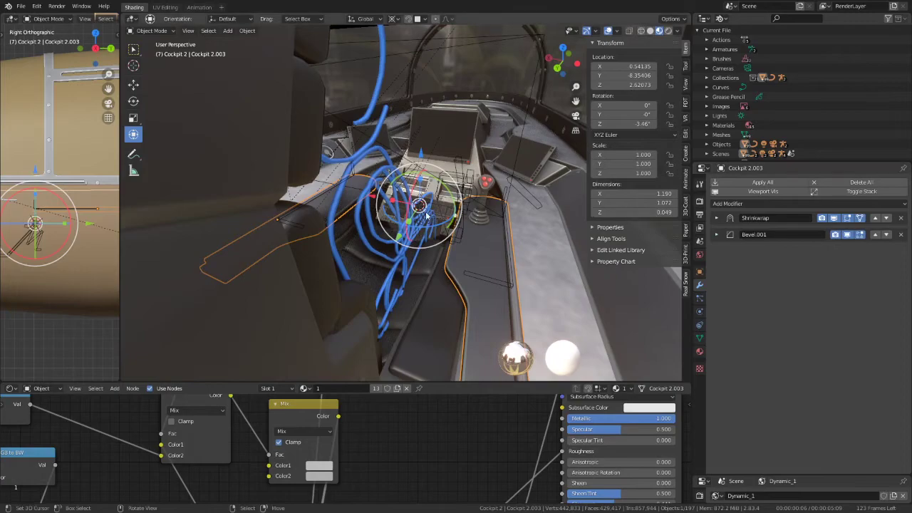
key("ctrl+space")
In Edit Mode, select the linked console panel and separate it into its own object, Cockpit 2.005
key("Tab")
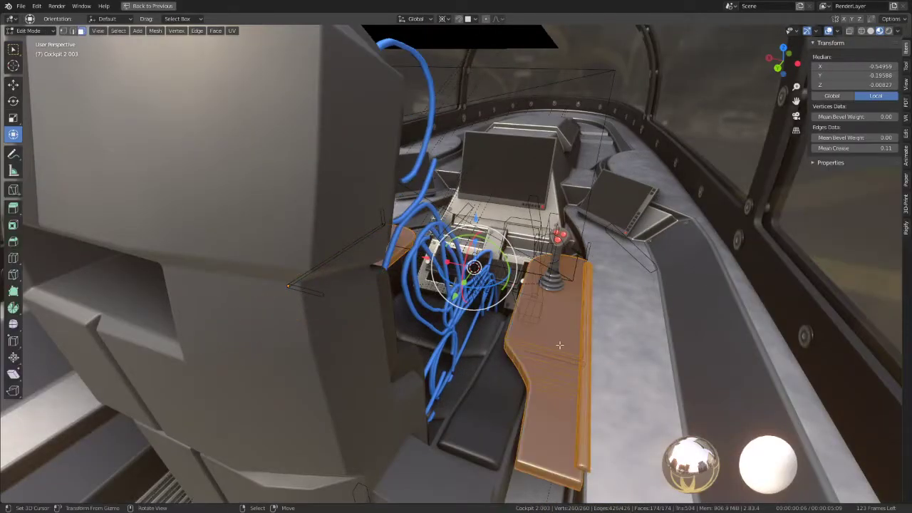
key("alt+a")
key("l")
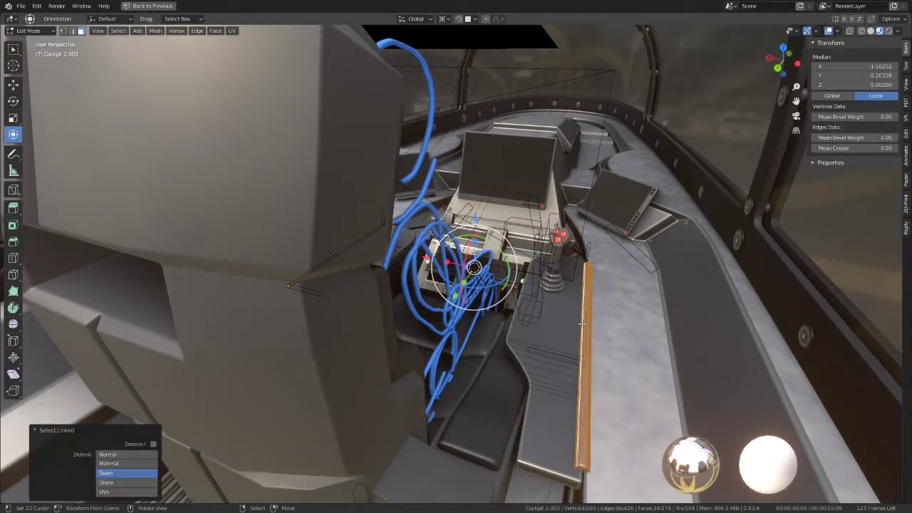
mouse_move(568, 277)
middle_mouse_down()
mouse_move(423, 285)
mouse_move(592, 260)
middle_mouse_up()
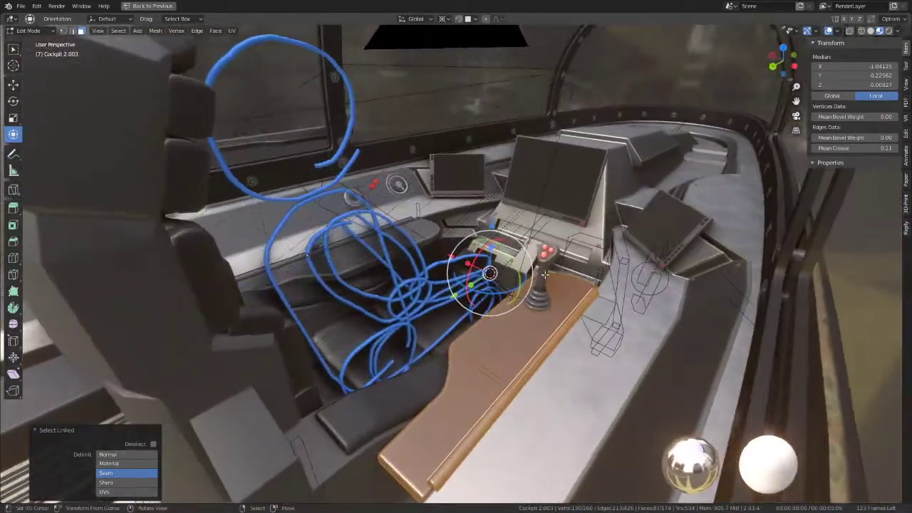
key("p")
left_click(590, 250)
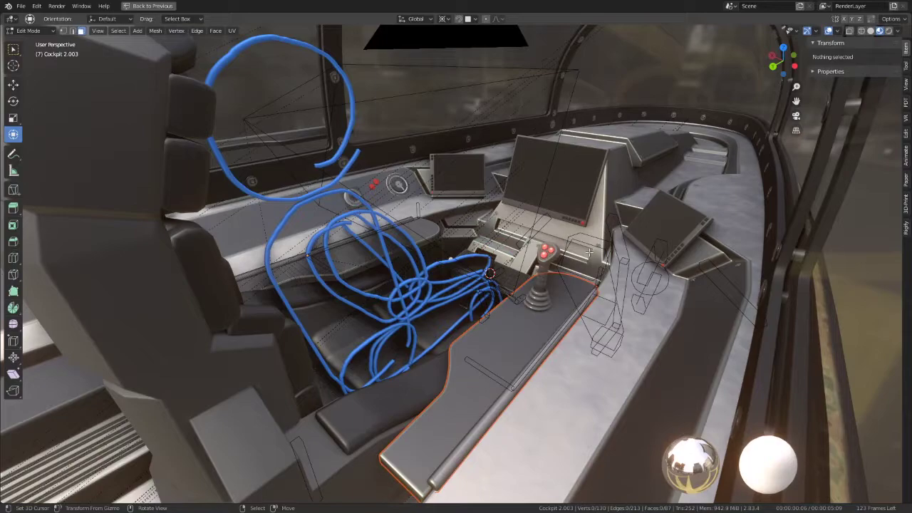
key("Tab")
Snap the 3D cursor to a selected Jet.083 rig bone, then select console Cockpit 2.005
left_click(521, 352)
left_click(520, 352)
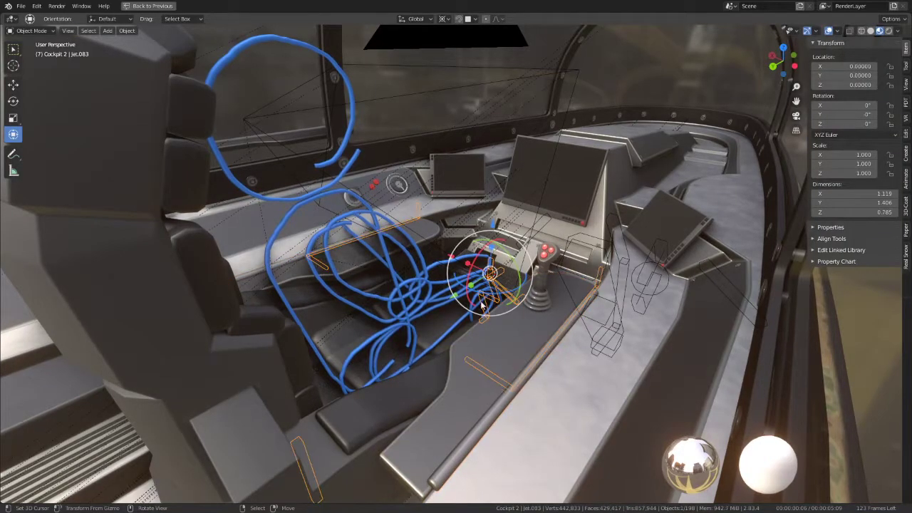
middle_click_drag(502, 385, 491, 227)
left_click(377, 405)
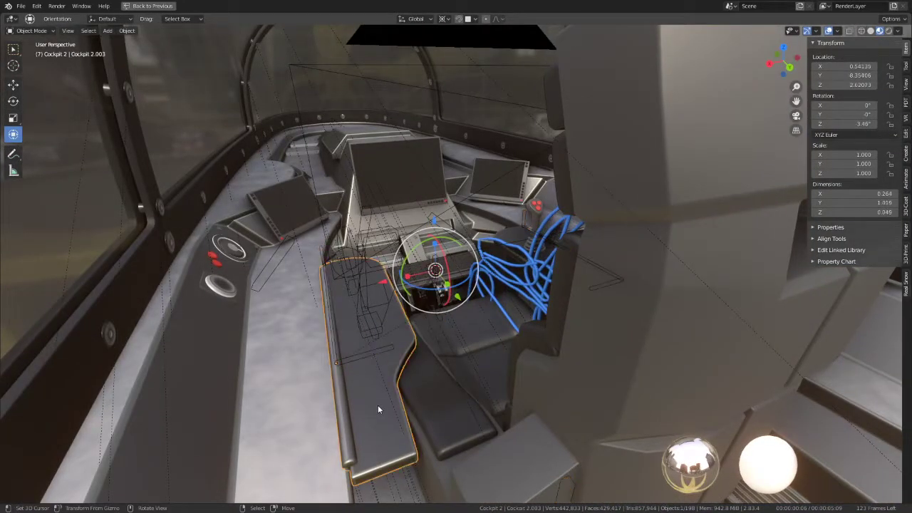
left_click(364, 363)
middle_click_drag(364, 363, 524, 335)
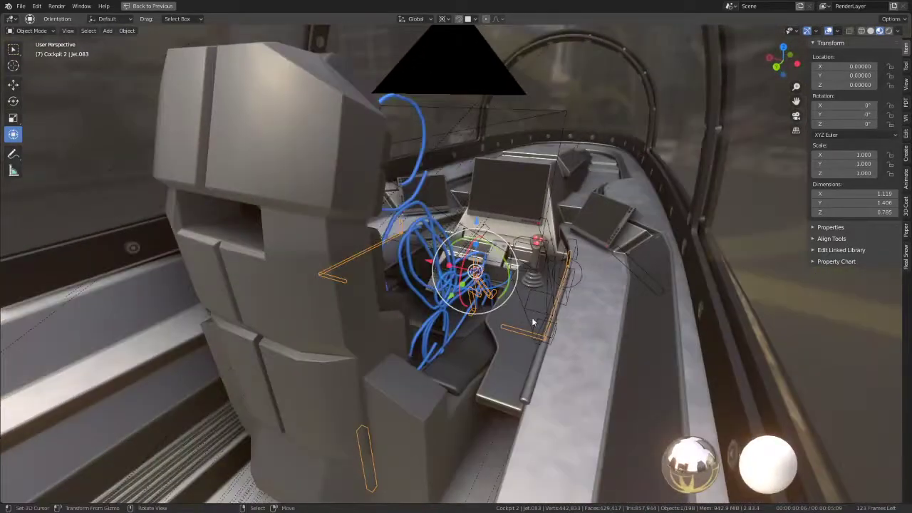
key("Tab")
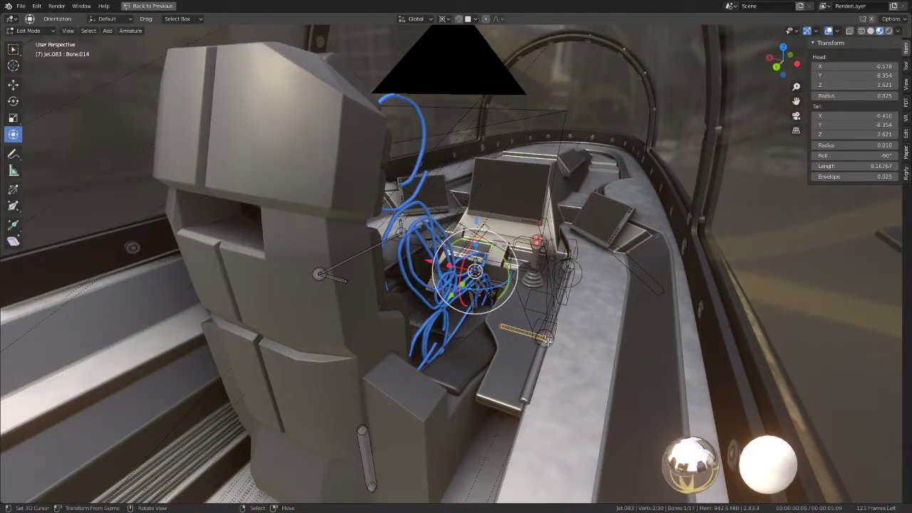
key("shift+s")
left_click(611, 312)
key("Tab")
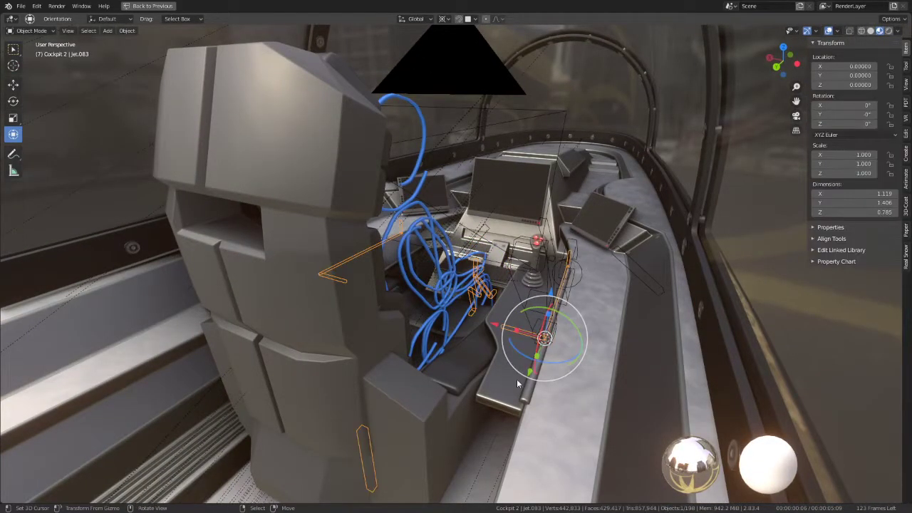
left_click(518, 383)
Set Cockpit 2.005's origin to the 3D cursor and test-rotate it around the hinge
key("g")
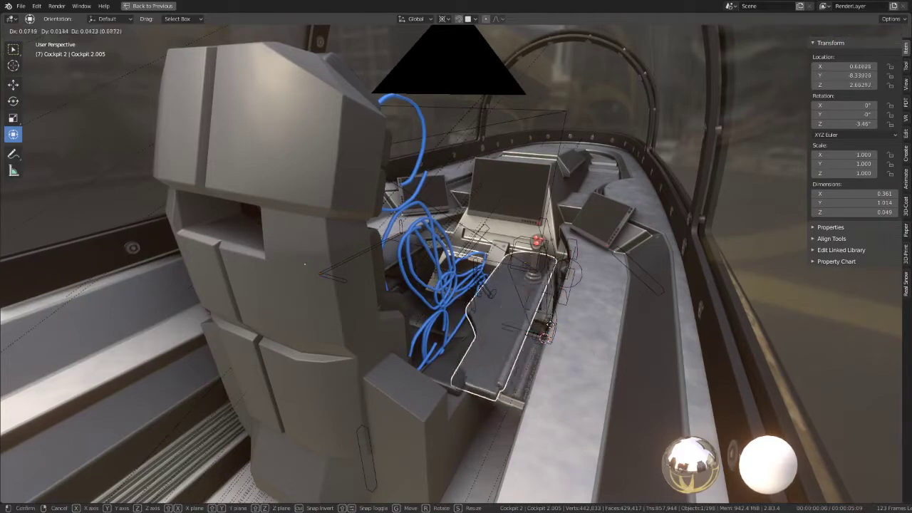
key("Escape")
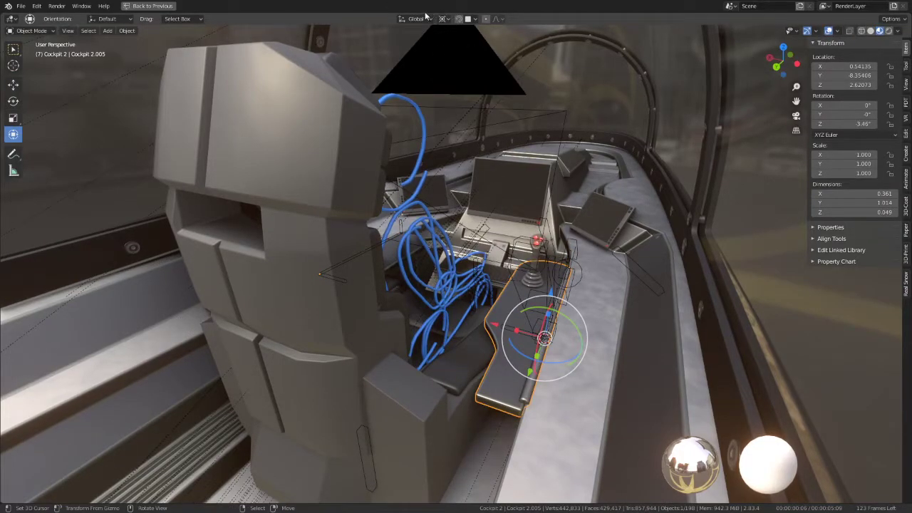
left_click(126, 32)
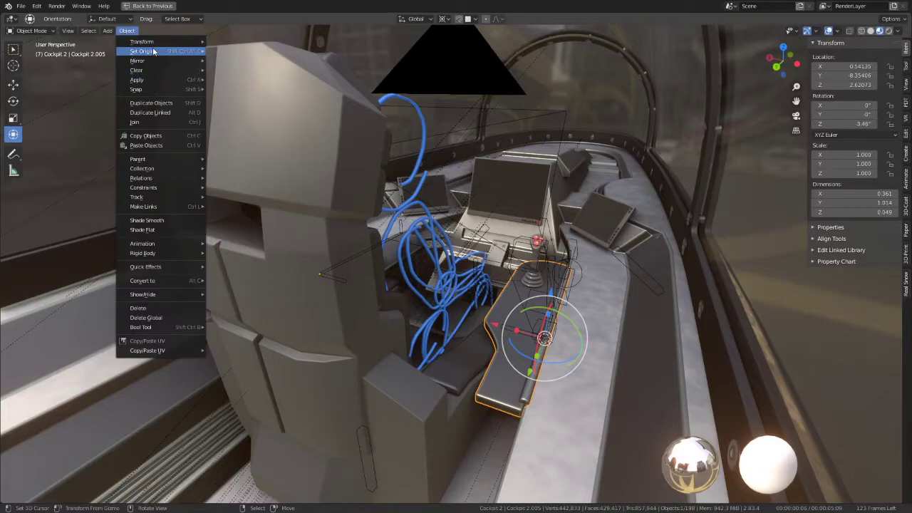
mouse_move(142, 51)
left_click(281, 72)
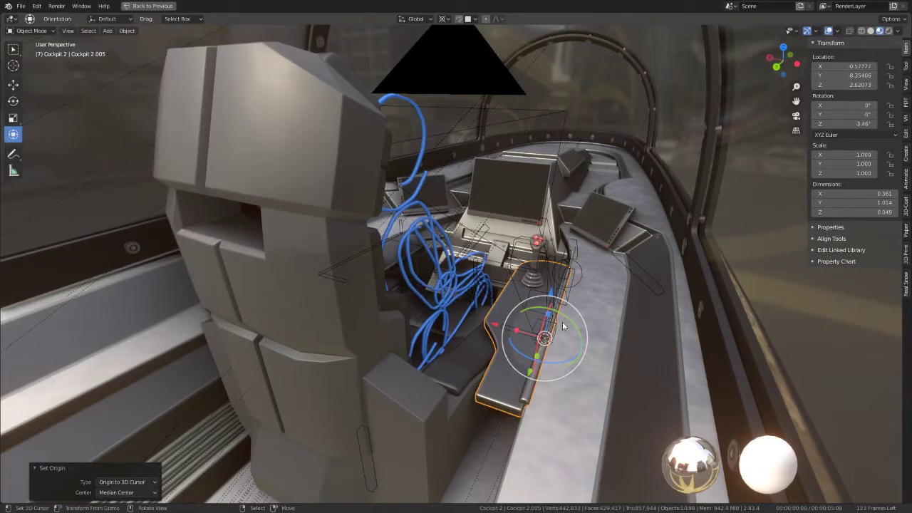
key("r")
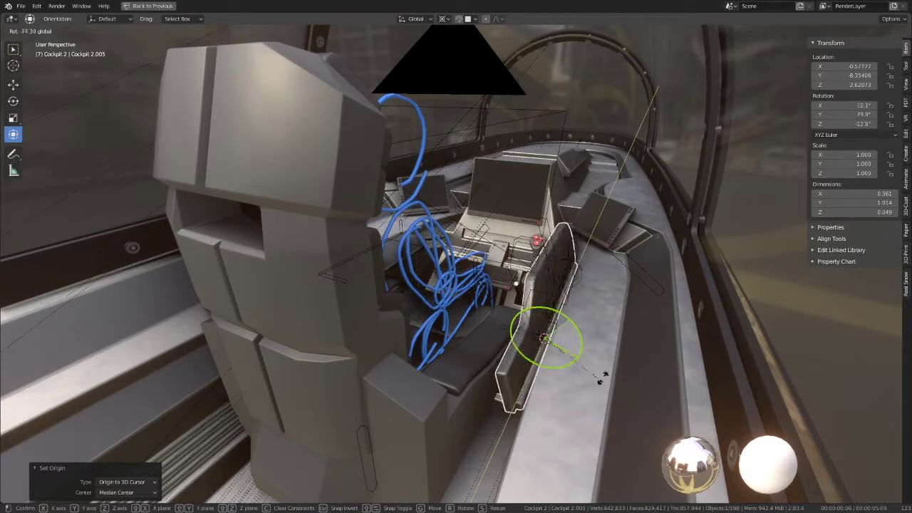
key("Escape")
mouse_move(606, 382)
middle_mouse_down()
mouse_move(556, 296)
mouse_move(535, 302)
mouse_move(553, 305)
mouse_move(548, 341)
middle_mouse_up()
scroll(556, 296, "up", 5)
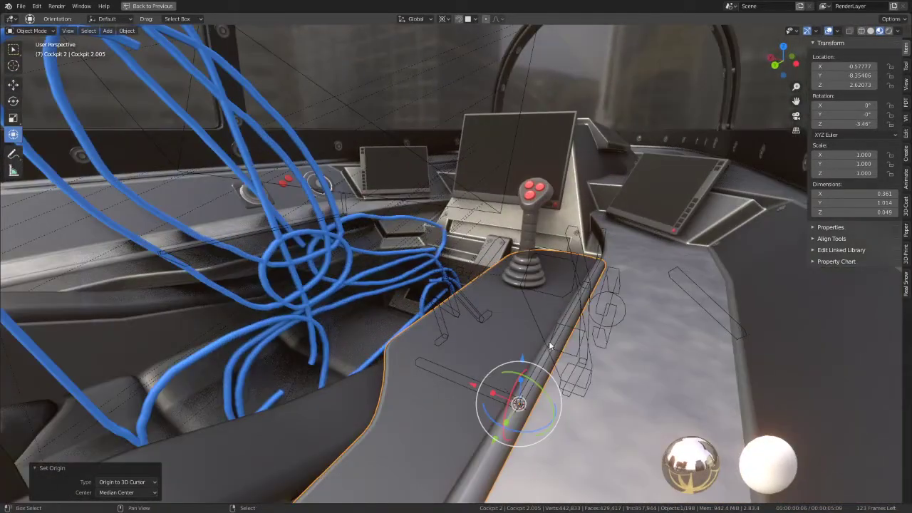
Add the Jet.083 rig to the selection and switch it into Pose Mode
left_click(338, 185, "shift")
left_click(44, 31)
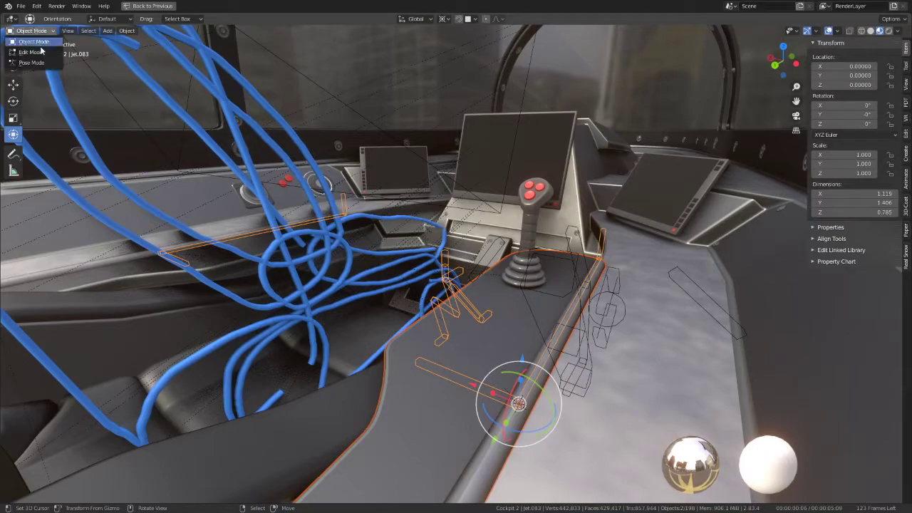
left_click(47, 65)
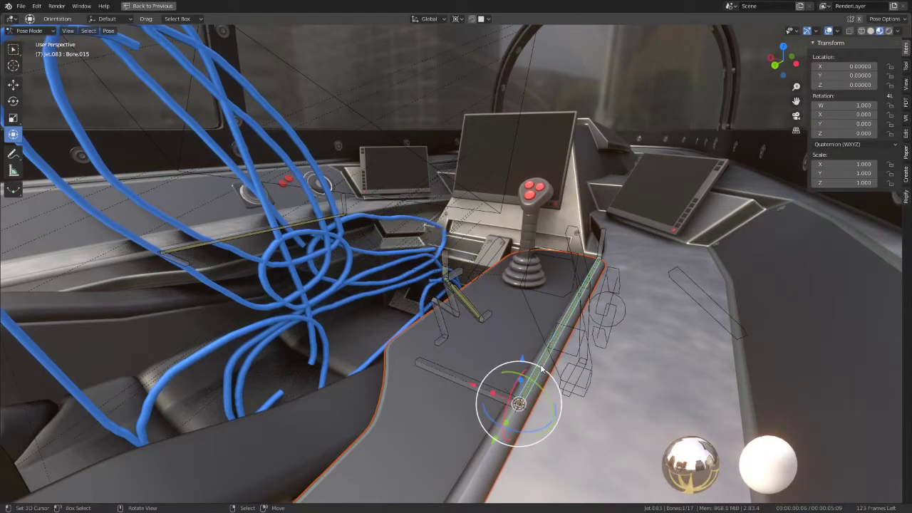
key("ctrl+q")
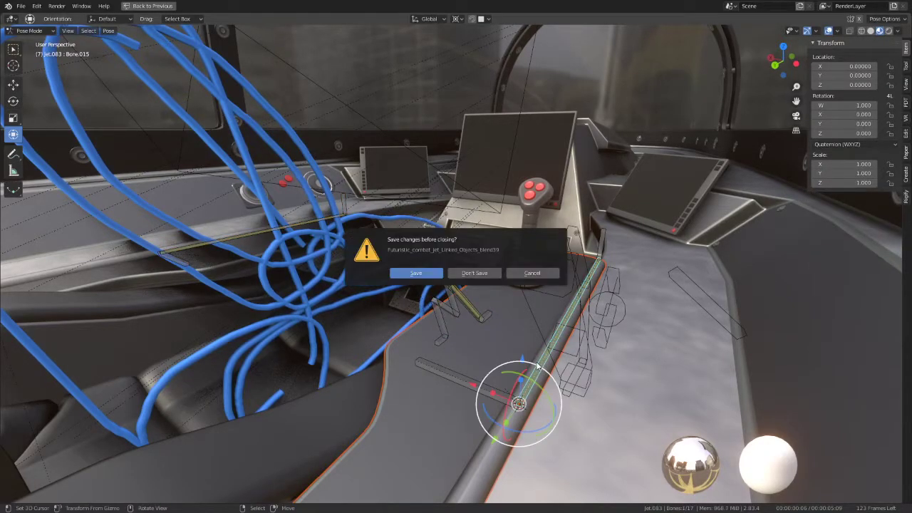
key("Escape")
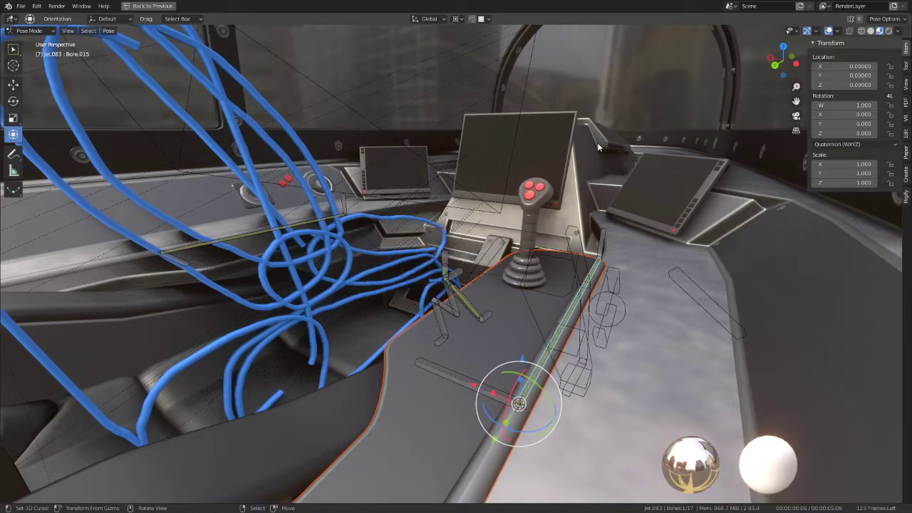
Parent the console to the Jet.083 rig with Keep Transform, then test-rotate hinge bone Bone.014
key("ctrl+p")
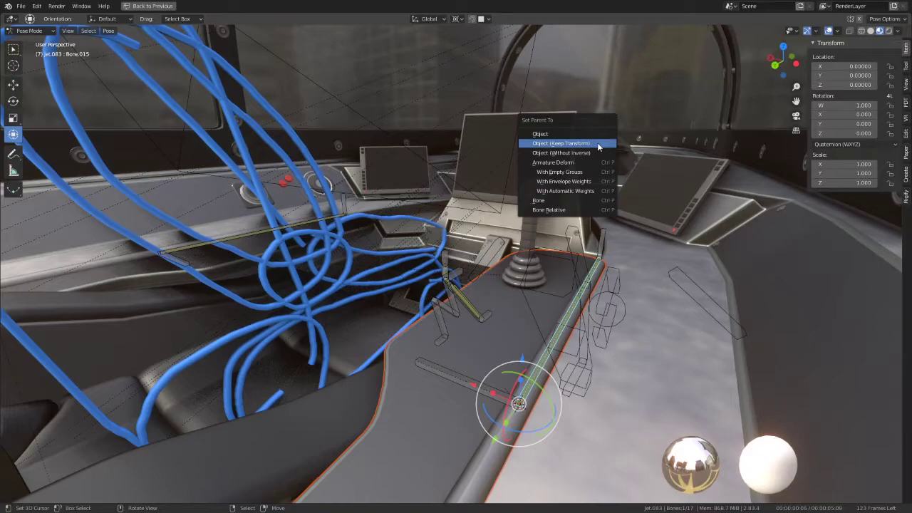
left_click(597, 143)
left_click(436, 366)
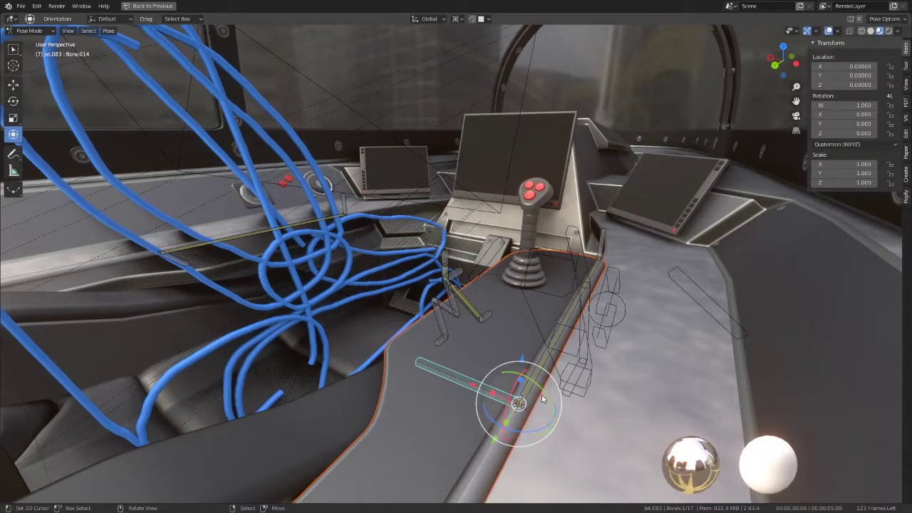
key("r")
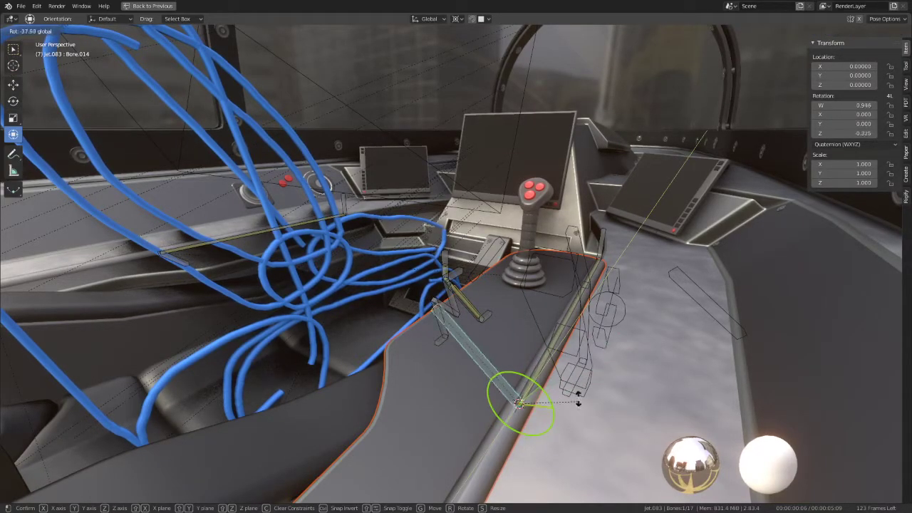
right_click(564, 350)
key("r")
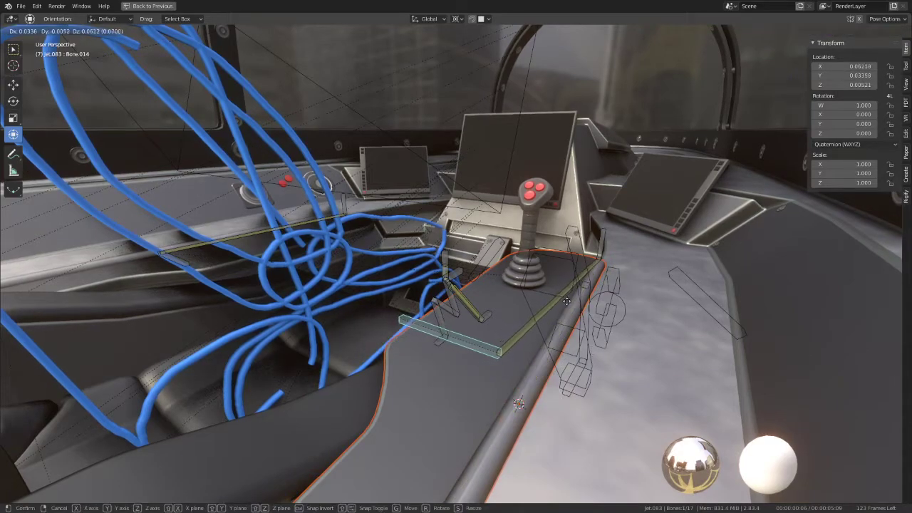
right_click(576, 357)
Select all rig bones in Edit Mode, return to Pose Mode, and select Bone.015
left_click(562, 331)
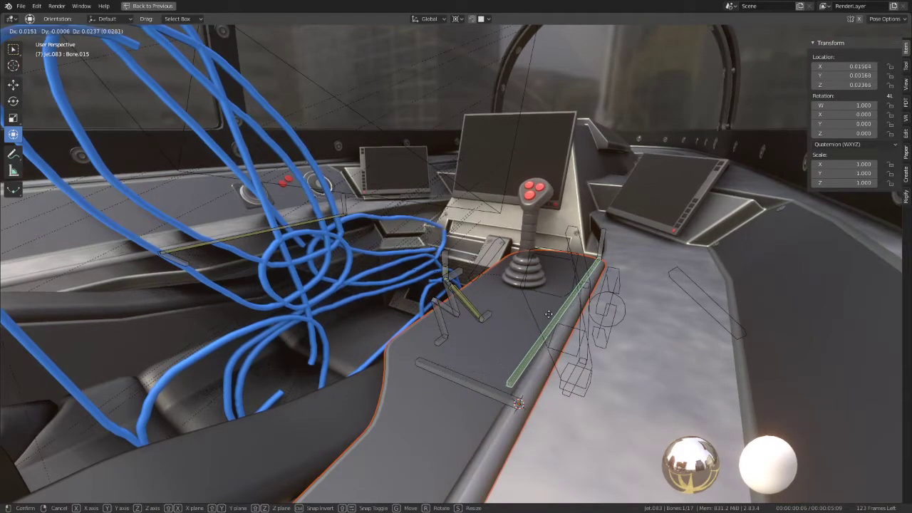
left_click(32, 31)
left_click(31, 52)
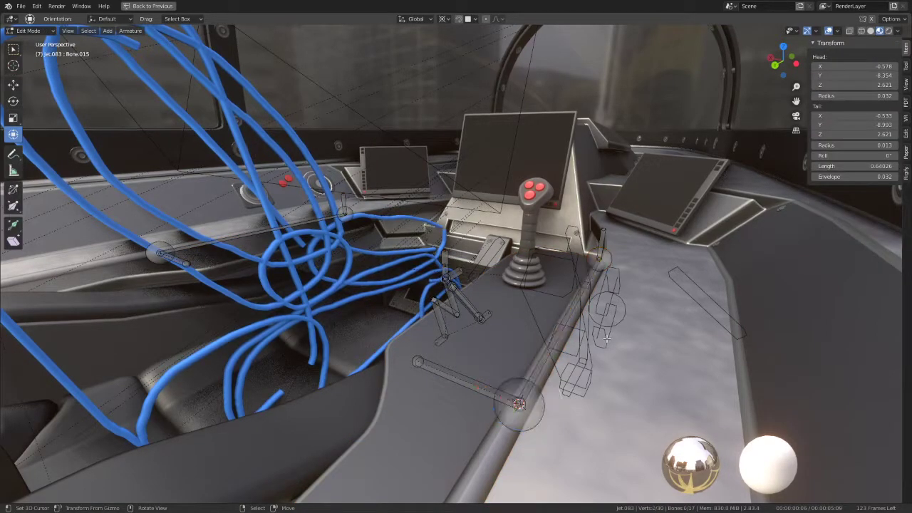
key("a")
left_click(28, 31)
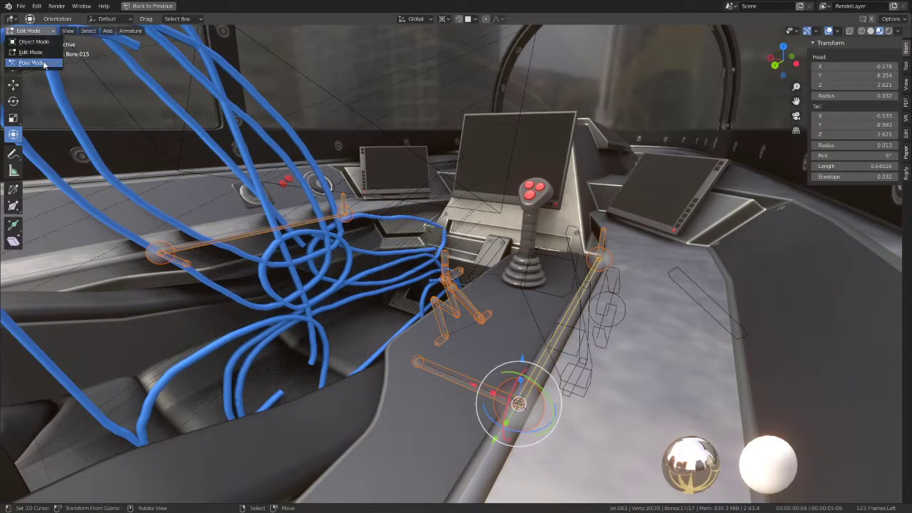
left_click(31, 62)
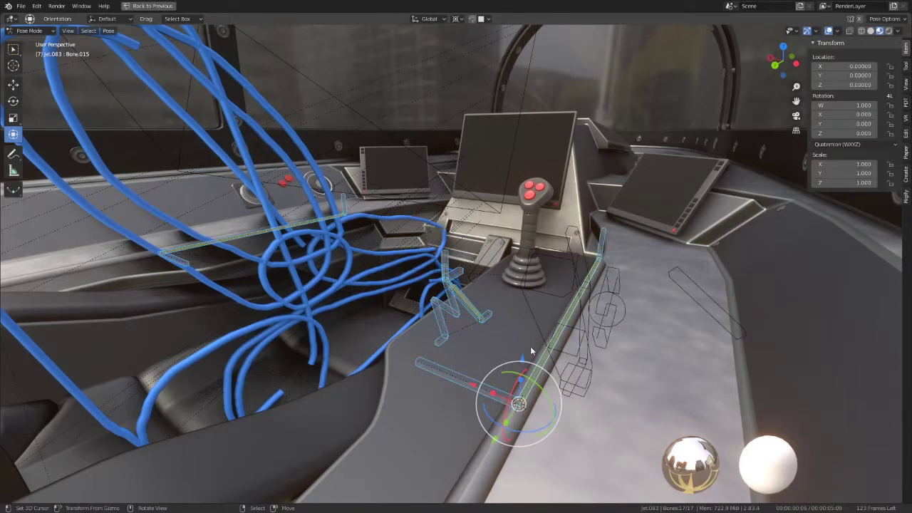
left_click(555, 360)
key("ctrl+Tab")
left_click(547, 367)
Parent Cockpit 2.005 to the Jet.083 rig keeping its placement, and test-swing Bone.014
key("ctrl+Tab")
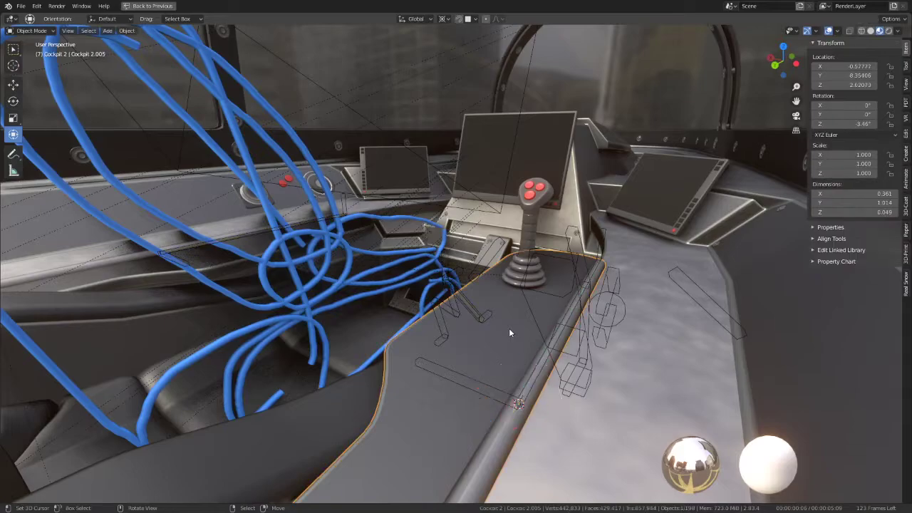
left_click(524, 362)
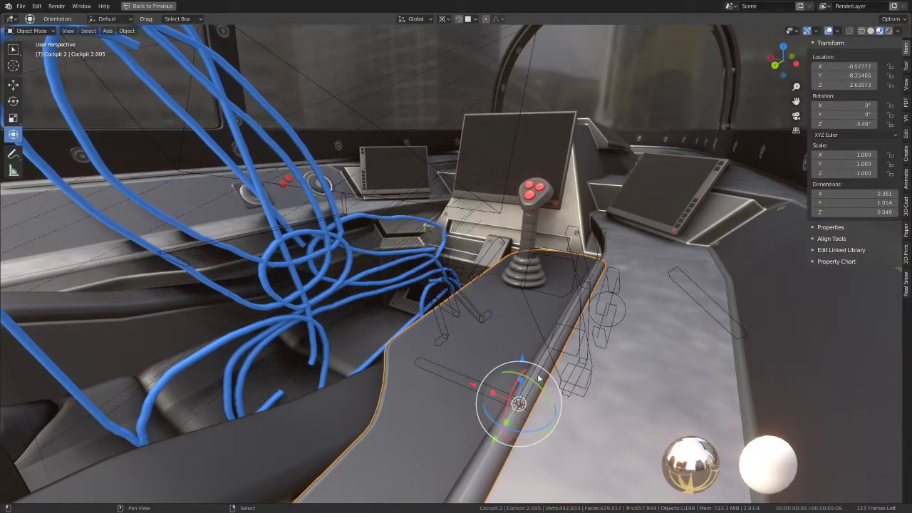
left_click(539, 379)
key("ctrl+Tab")
right_click(539, 376)
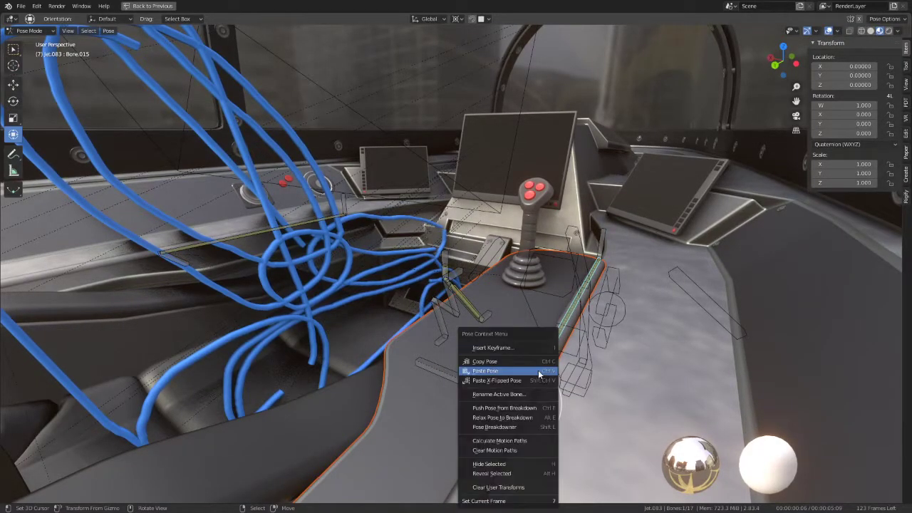
key("ctrl+p")
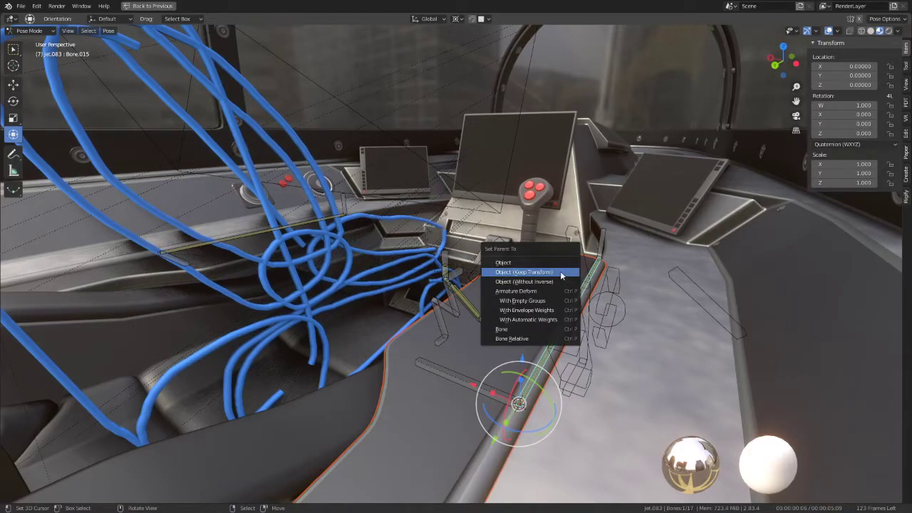
left_click(561, 273)
left_click(478, 384)
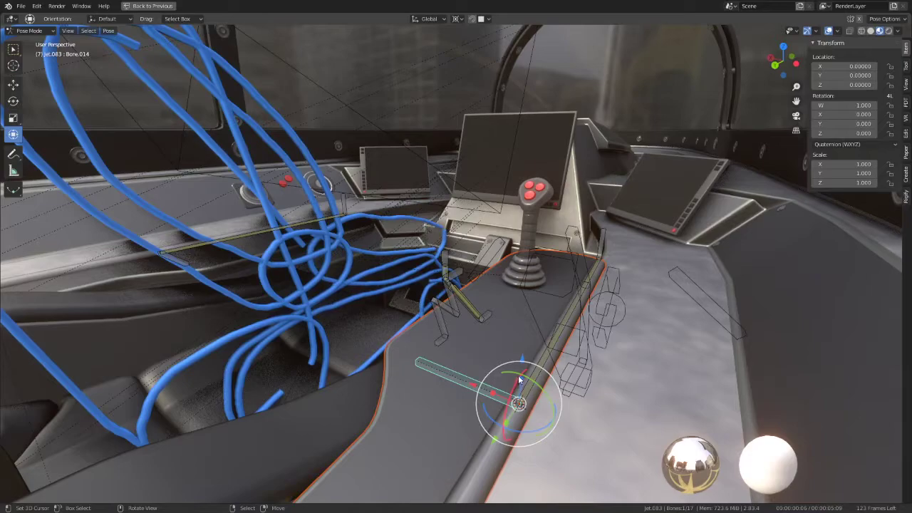
mouse_move(518, 381)
left_mouse_down()
mouse_move(565, 385)
mouse_move(589, 347)
left_mouse_up()
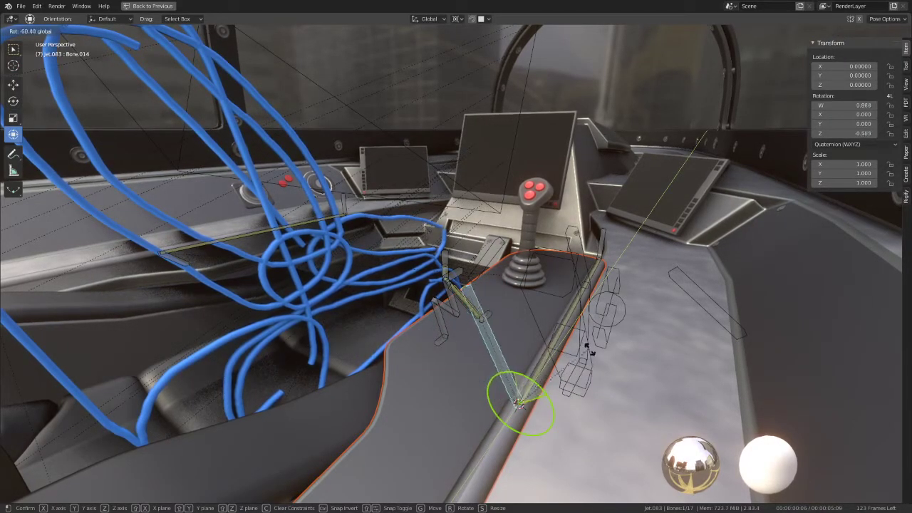
key("Escape")
Bone-parent the Cockpit 2 console panel to Bone.015 and check it follows Bone.014's swing
left_click(42, 30)
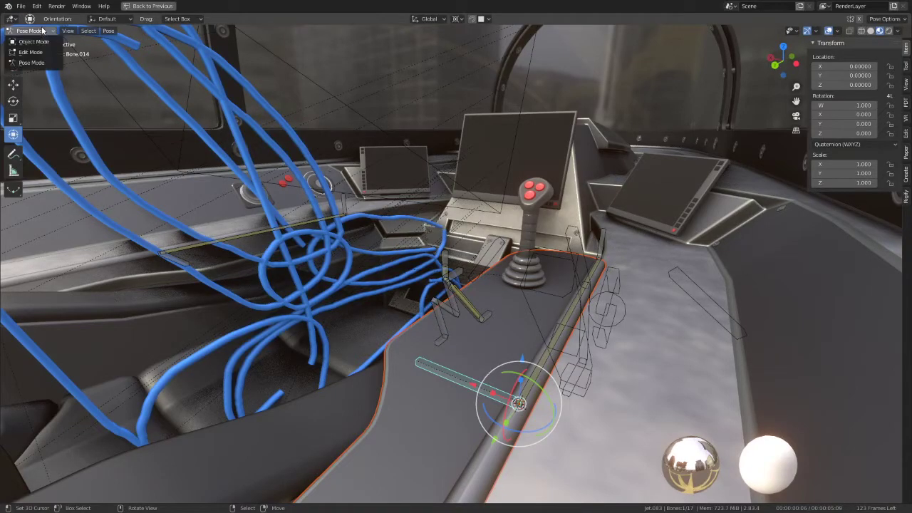
left_click(42, 40)
left_click(391, 385)
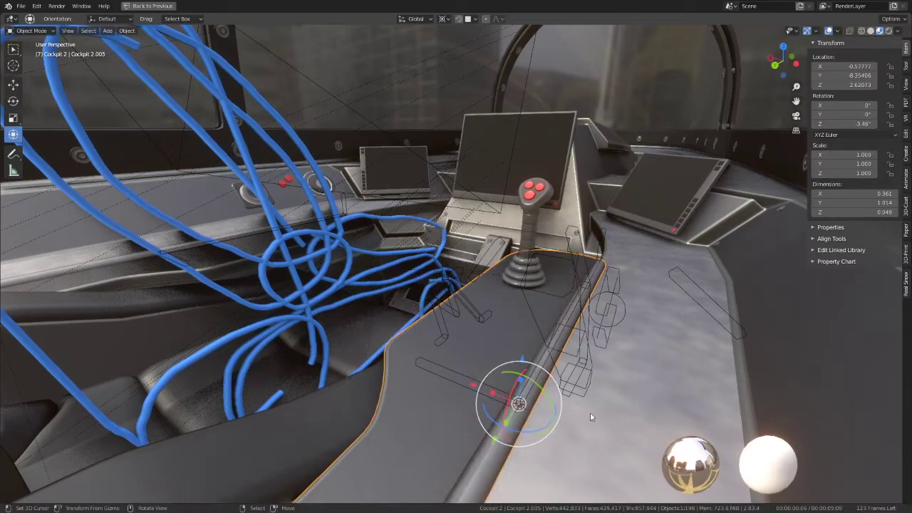
left_click(541, 367, "shift")
left_click(29, 31)
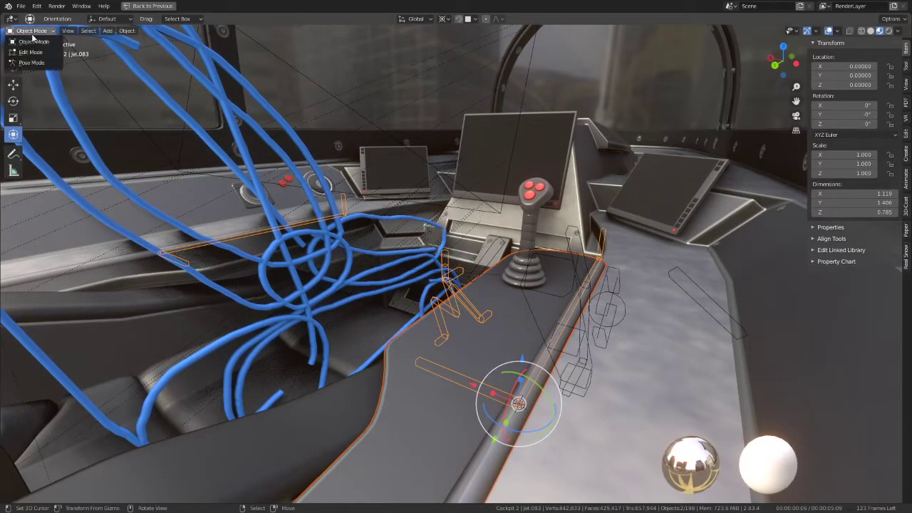
left_click(47, 63)
left_click(533, 392)
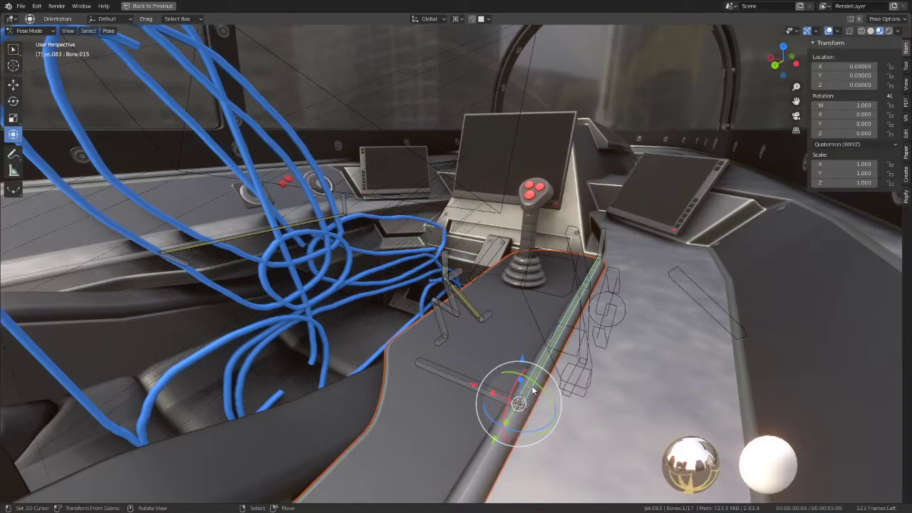
key("ctrl+p")
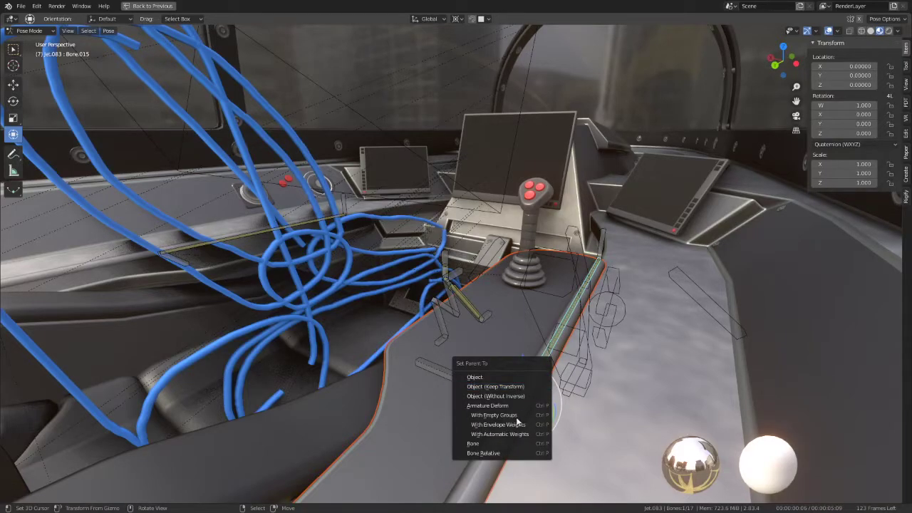
left_click(502, 444)
left_click(503, 392)
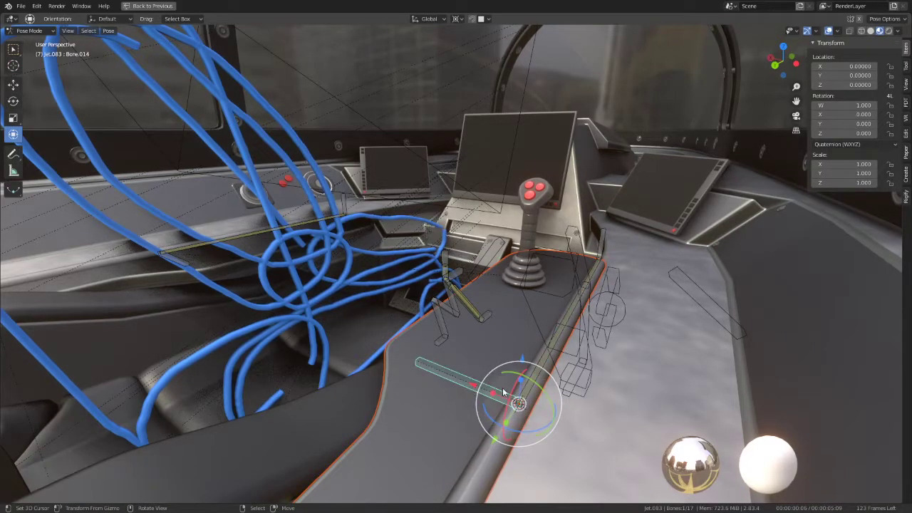
mouse_move(529, 379)
left_mouse_down()
mouse_move(552, 429)
mouse_move(563, 353)
left_mouse_up()
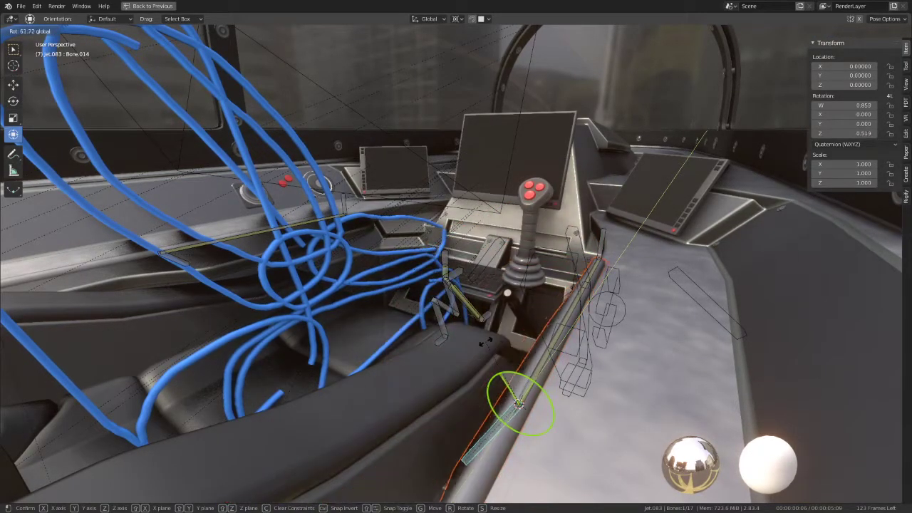
left_click(563, 353)
mouse_move(563, 353)
middle_mouse_down()
mouse_move(363, 280)
mouse_move(497, 277)
mouse_move(459, 264)
middle_mouse_up()
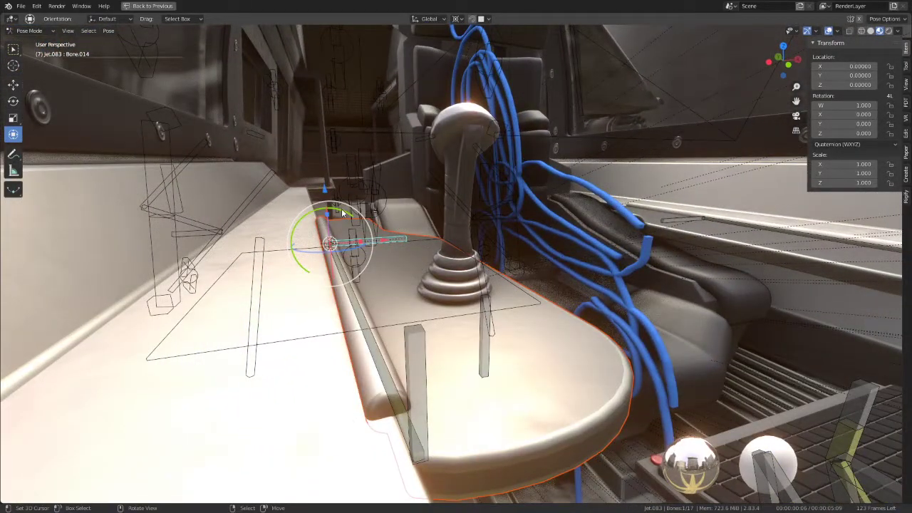
Test the console hinge, cancel, then frame the left console in top orthographic view
left_click_drag(342, 212, 311, 225)
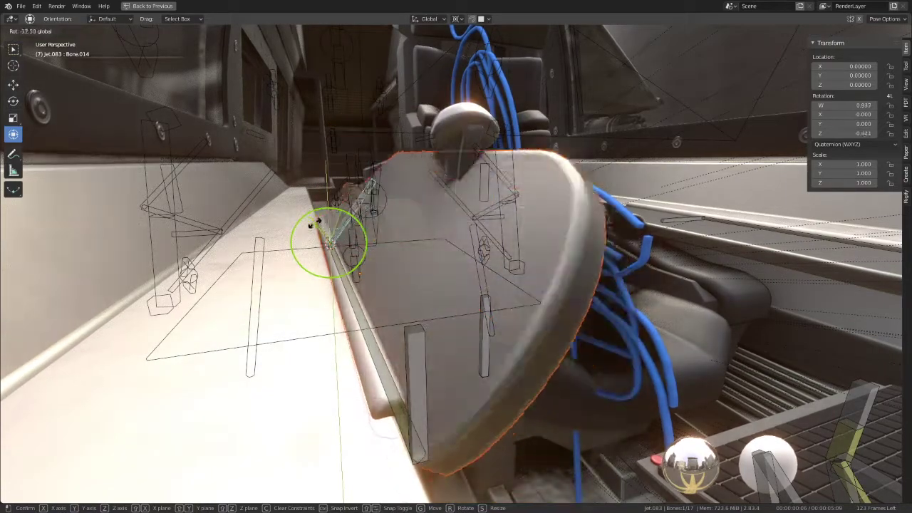
right_click(309, 226)
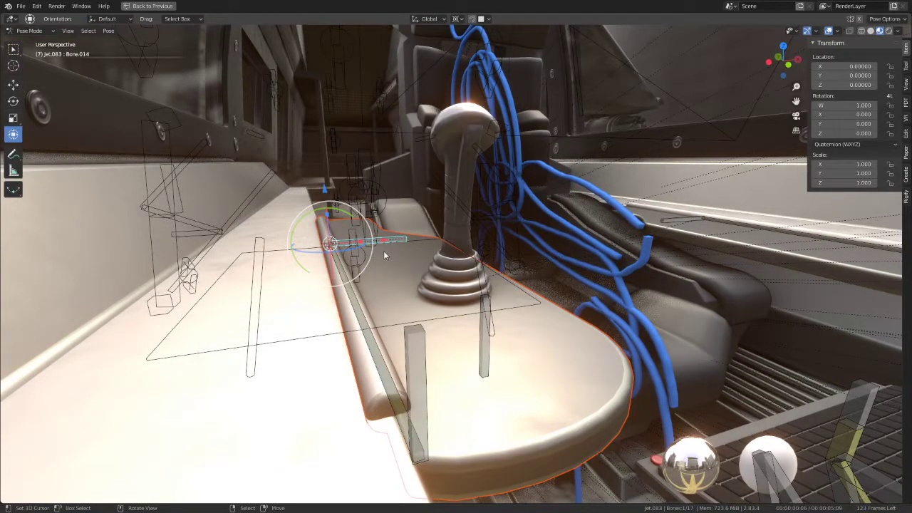
key("KP_7")
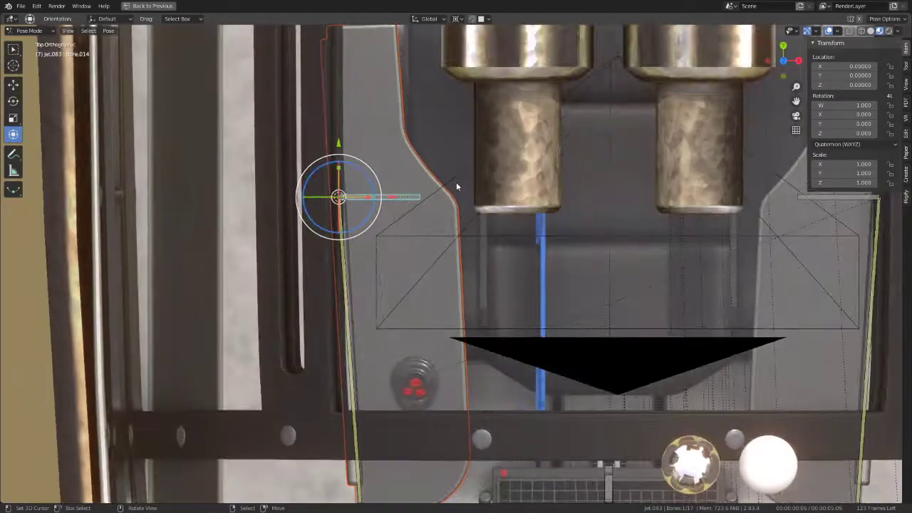
middle_click_drag(443, 300, 349, 244, "shift")
scroll(358, 224, "down", 2)
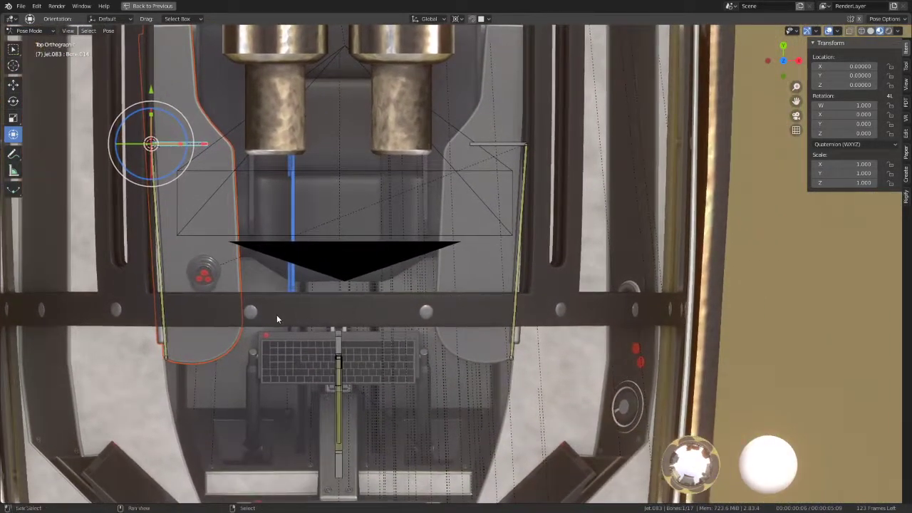
middle_click_drag(276, 319, 525, 248, "shift")
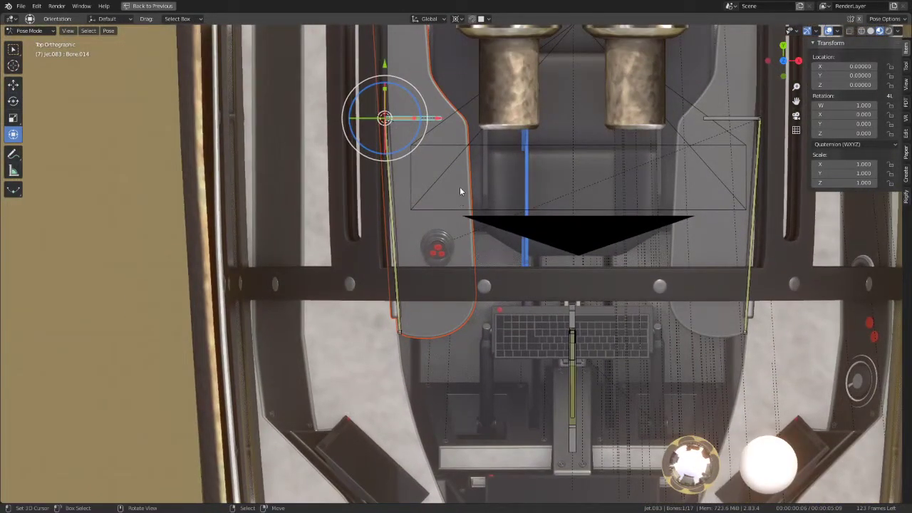
In Object Mode, rotate the Cockpit 2 console panel slightly about Z to -2.89°
key("ctrl+Tab")
left_click(459, 179)
scroll(459, 180, "up", 2)
scroll(427, 295, "up", 2)
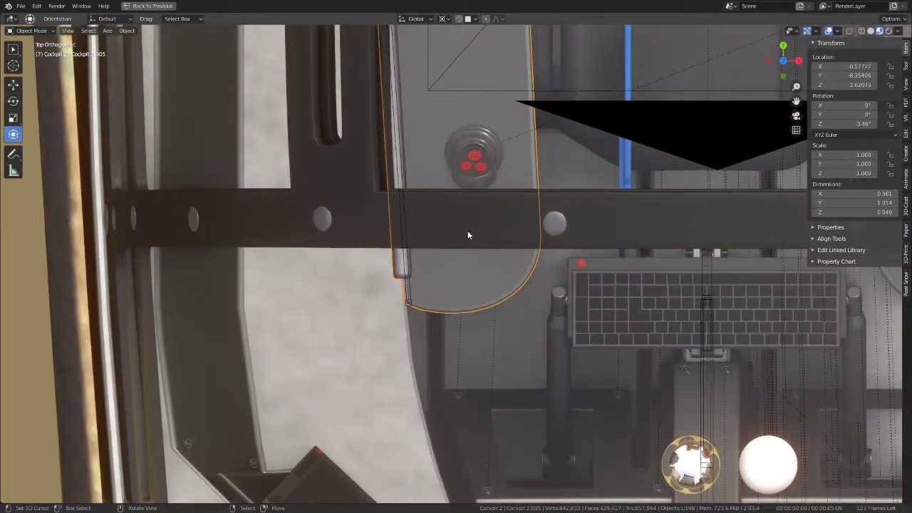
scroll(468, 235, "up", 2)
key("r")
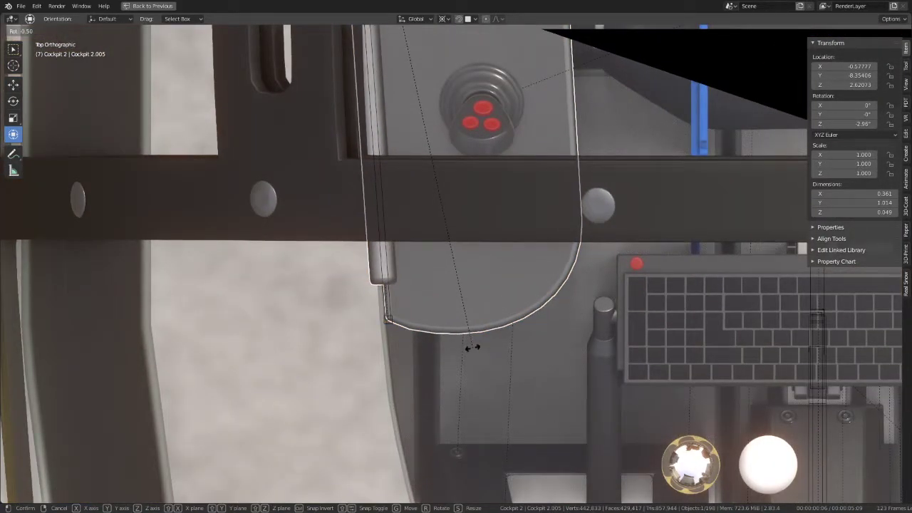
left_click(473, 348)
scroll(473, 347, "down", 3)
scroll(536, 132, "up", 3)
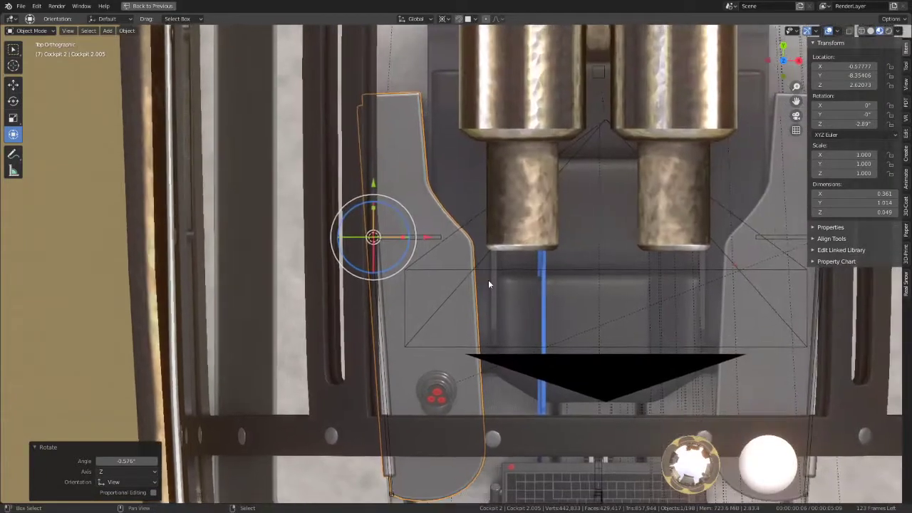
middle_click_drag(488, 280, 521, 318, "shift")
middle_click_drag(468, 364, 464, 301)
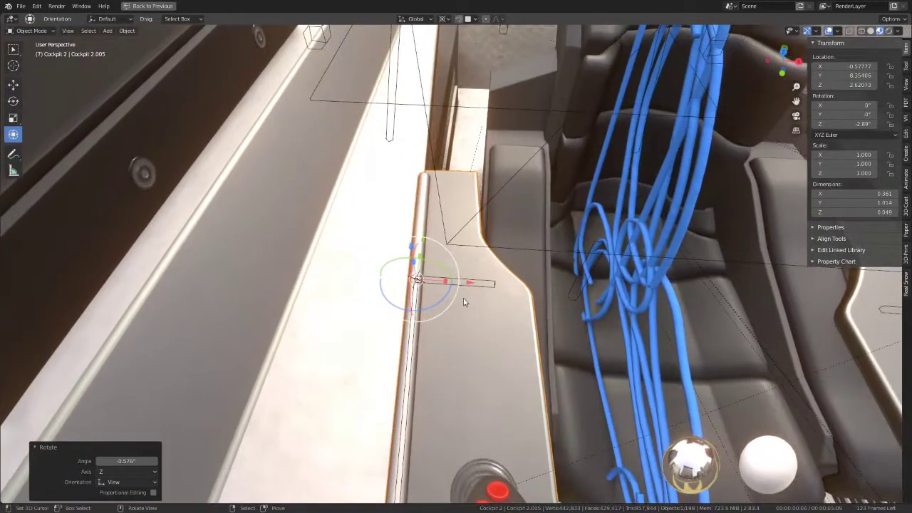
Back in Pose Mode on Jet.083, swing Bone.014 to test the console hinge again
key("ctrl+z")
scroll(483, 240, "up", 2)
left_click_drag(483, 240, 510, 193)
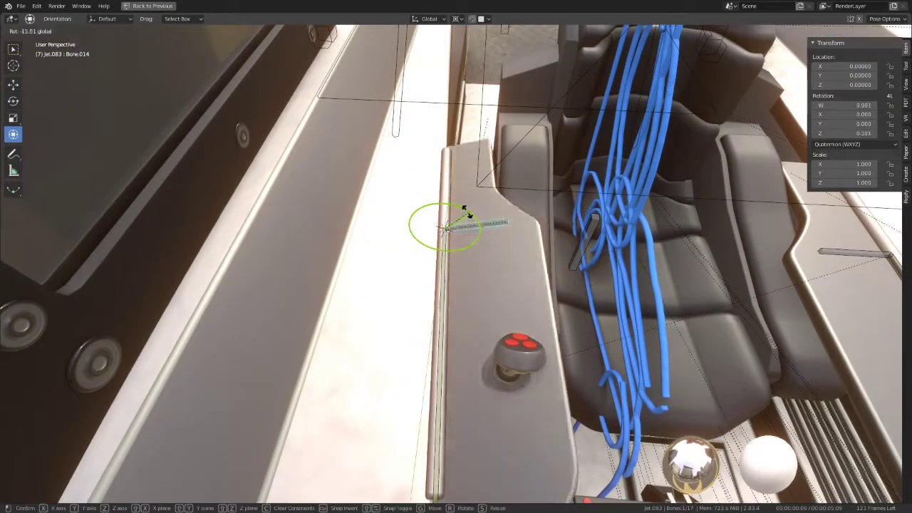
mouse_move(510, 194)
middle_mouse_down()
mouse_move(362, 177)
mouse_move(332, 147)
mouse_move(492, 220)
middle_mouse_up()
mouse_move(492, 216)
left_mouse_down()
mouse_move(532, 254)
mouse_move(481, 241)
mouse_move(584, 264)
mouse_move(499, 242)
mouse_move(514, 238)
left_mouse_up()
Unparent the Cockpit 2.005 console panel while keeping its placement
right_click(513, 240)
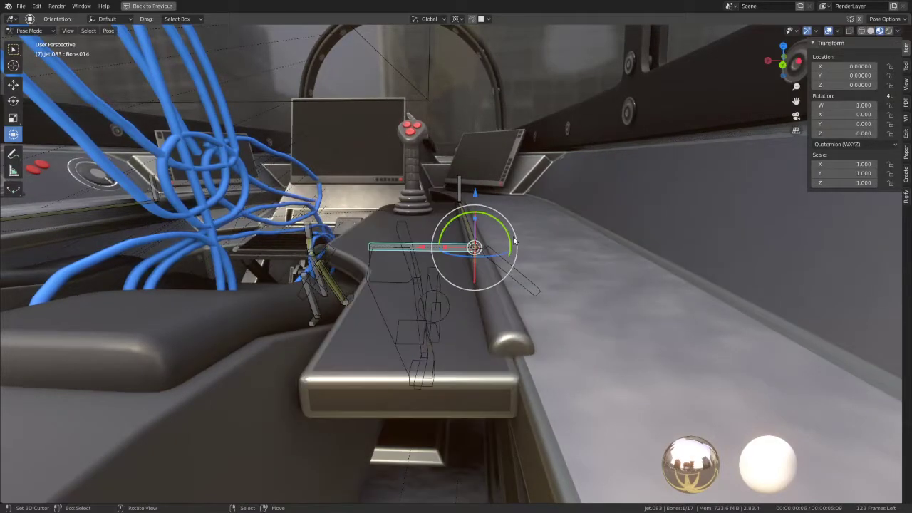
key("Tab")
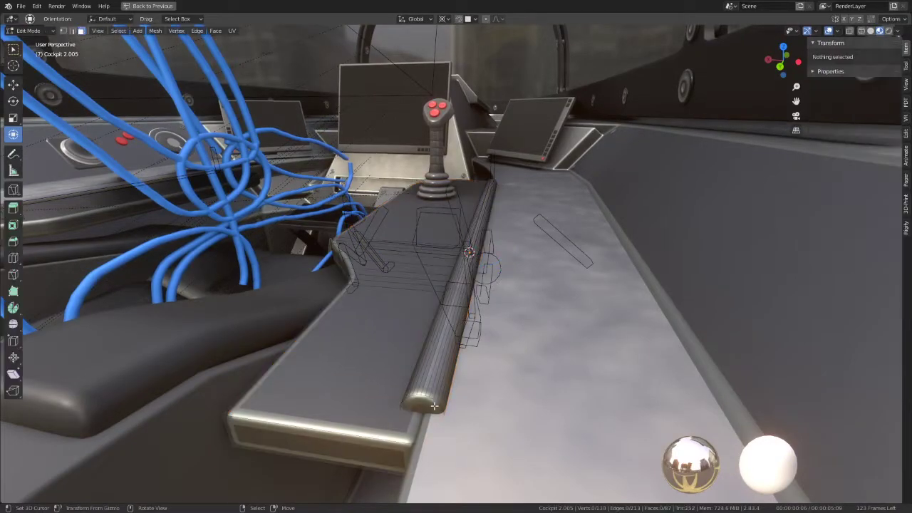
key("ctrl+Tab")
left_click(520, 364)
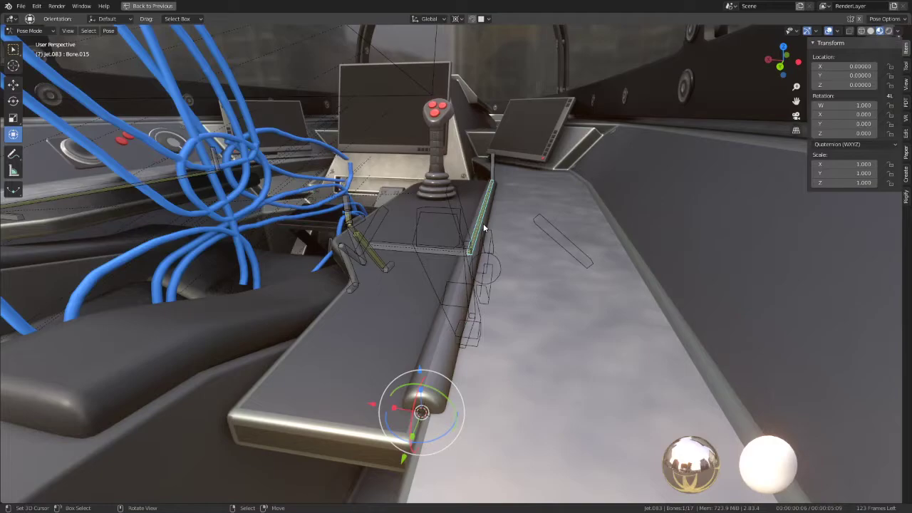
left_click(369, 361)
key("alt+p")
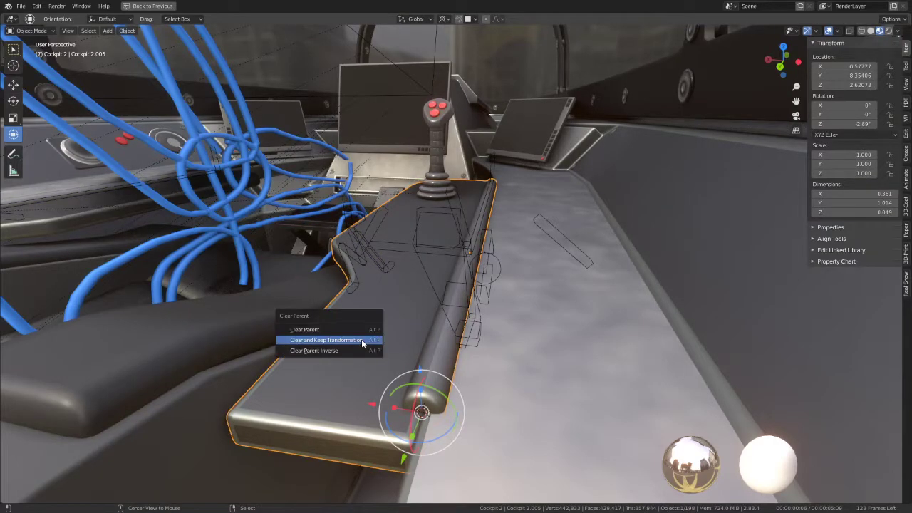
left_click(363, 343)
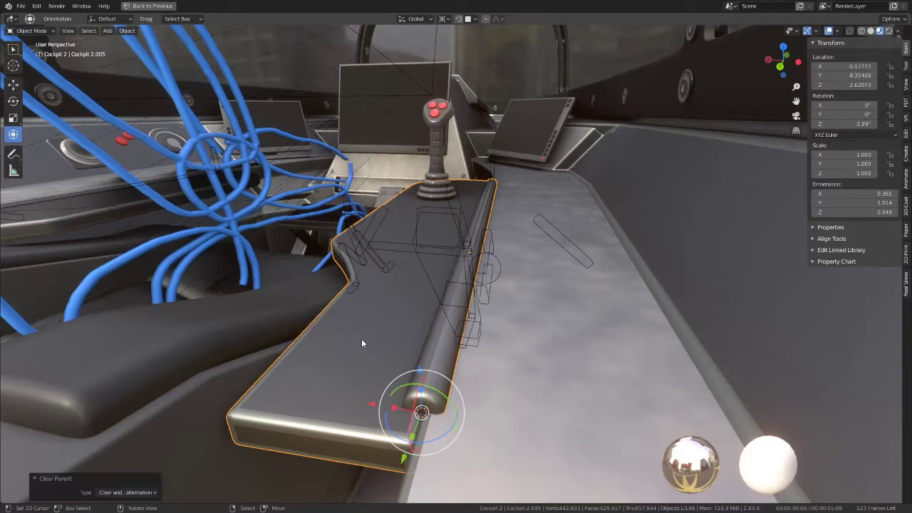
Move Bone.015 in the rig's Edit Mode and snap it to the 3D cursor
left_click(477, 240)
key("ctrl+Tab")
key("g")
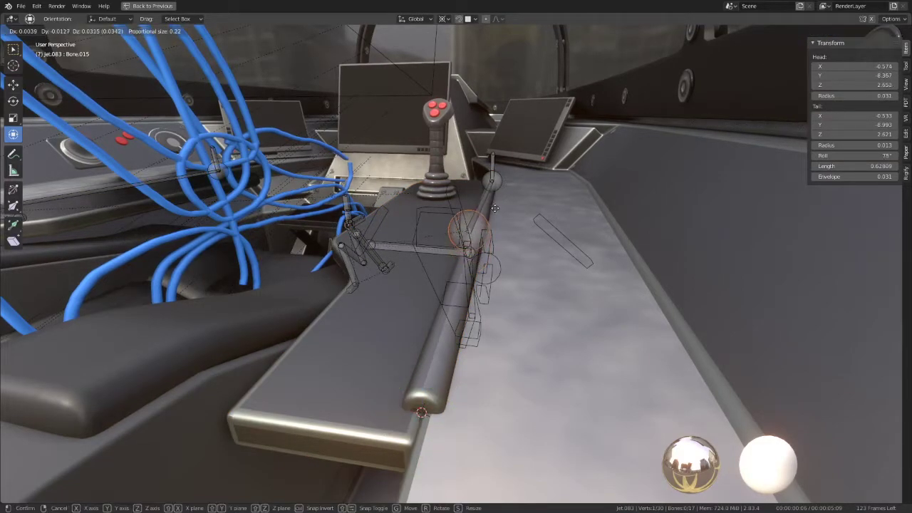
left_click(498, 242)
key("shift+s")
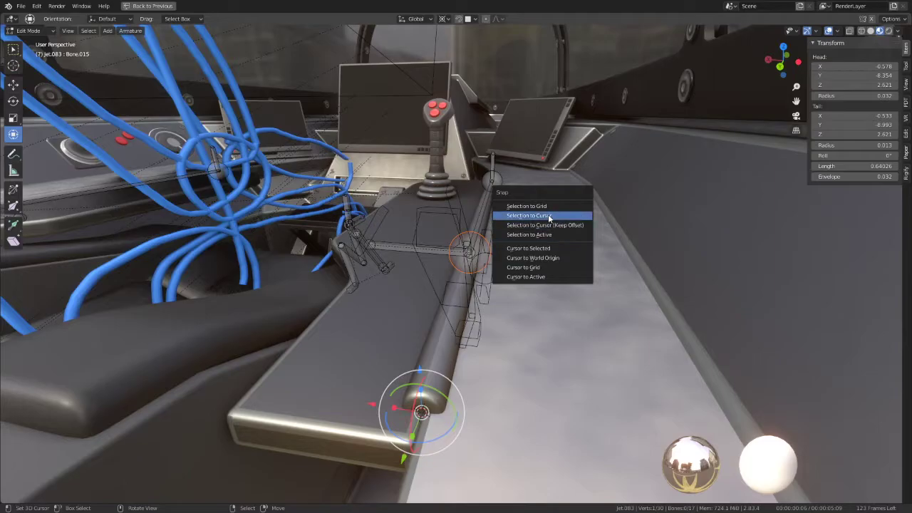
left_click(549, 217)
mouse_move(546, 209)
middle_mouse_down()
mouse_move(345, 256)
mouse_move(470, 321)
middle_mouse_up()
Place the 3D cursor on the selected Cockpit 2.005 console panel
key("Tab")
left_click(457, 321)
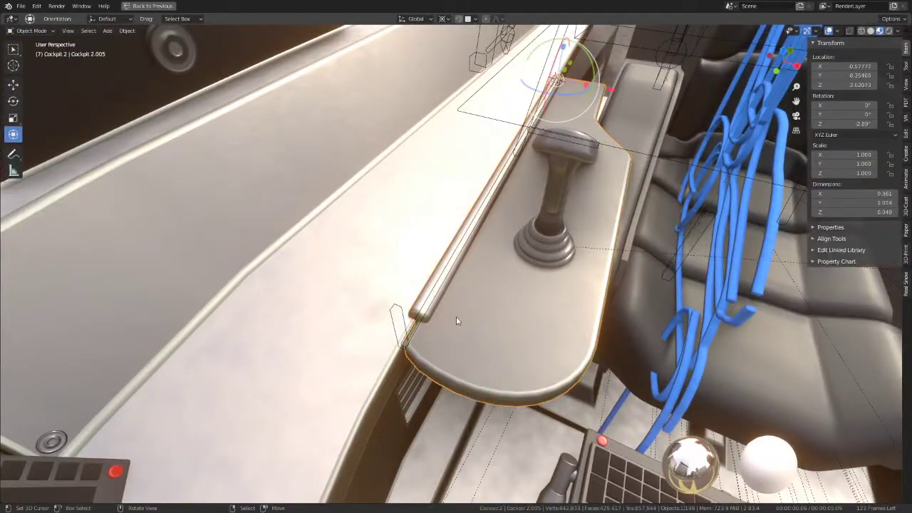
key("Tab")
key("shift+s")
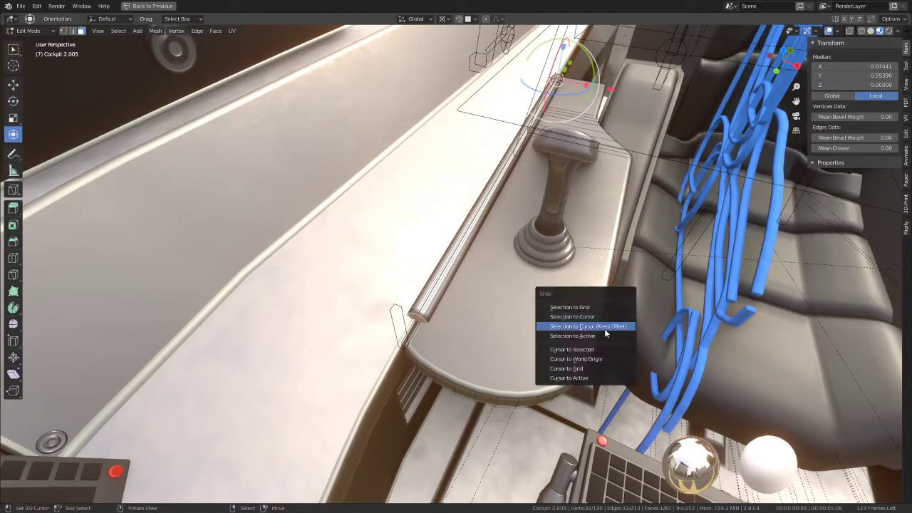
left_click(595, 350)
key("Tab")
Box-select a bone in the jet armature and snap it to the 3D cursor
left_click(408, 325)
key("Tab")
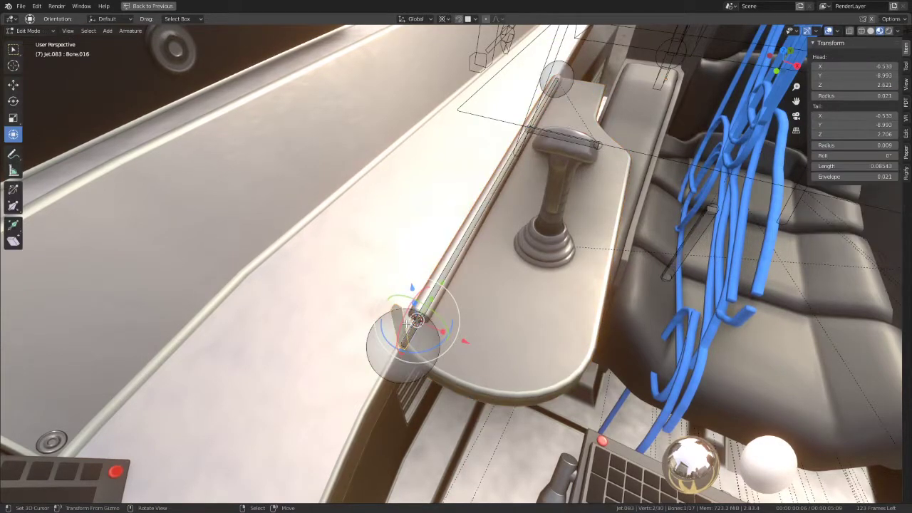
key("b")
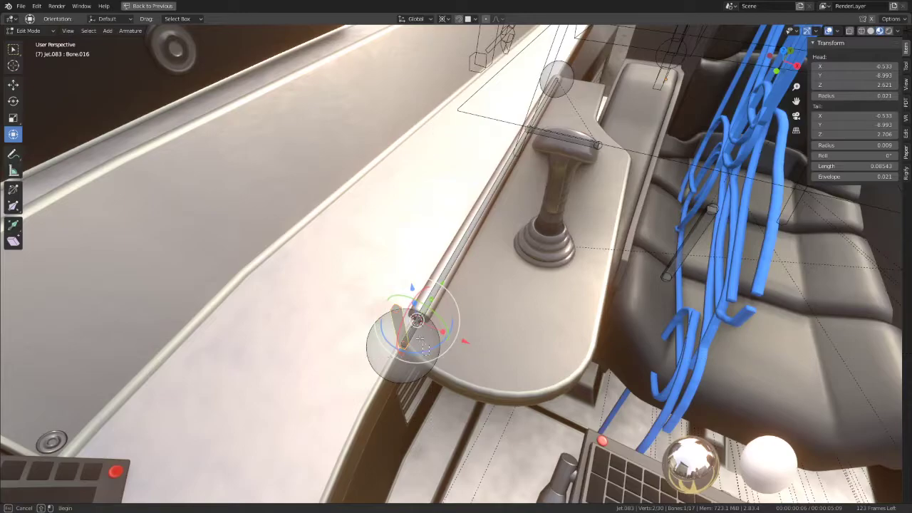
key("shift+s")
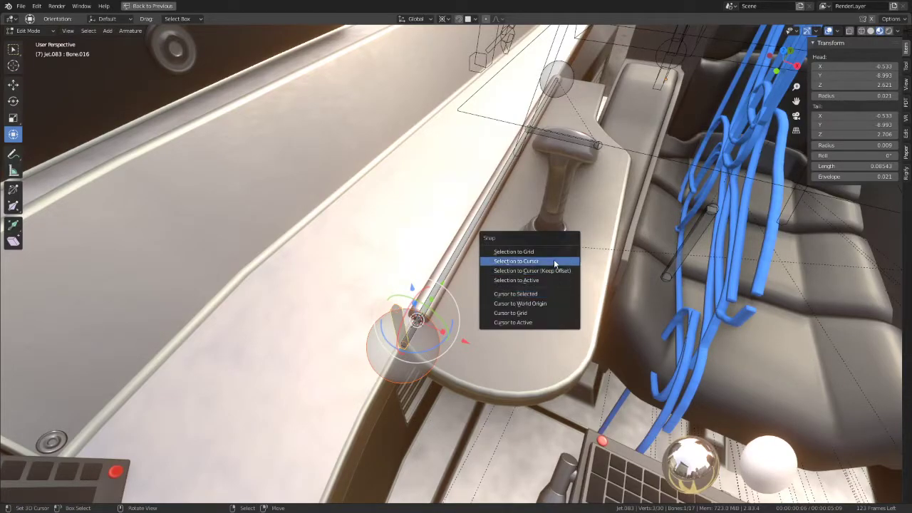
left_click(554, 259)
mouse_move(553, 259)
middle_mouse_down()
mouse_move(404, 224)
mouse_move(445, 189)
middle_mouse_up()
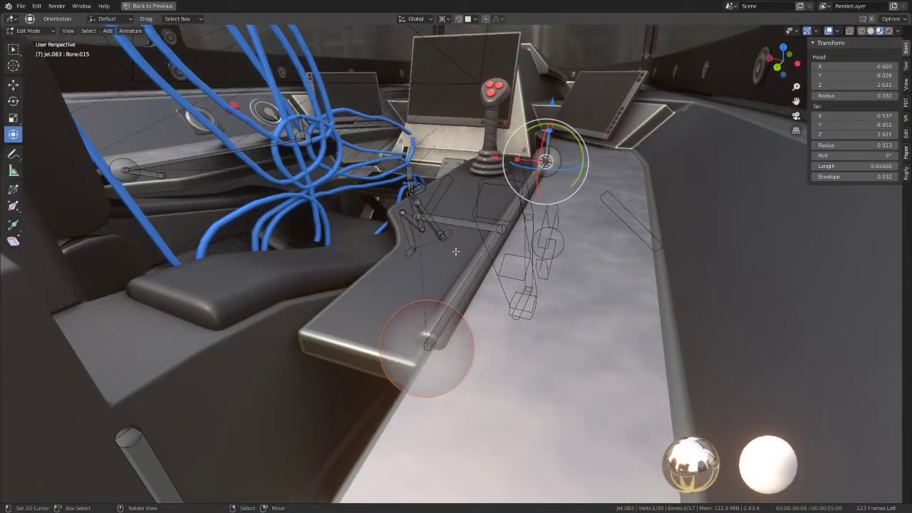
Change the rotation pivot point and test-rotate the console-edge bone in Pose Mode
key("ctrl+Tab")
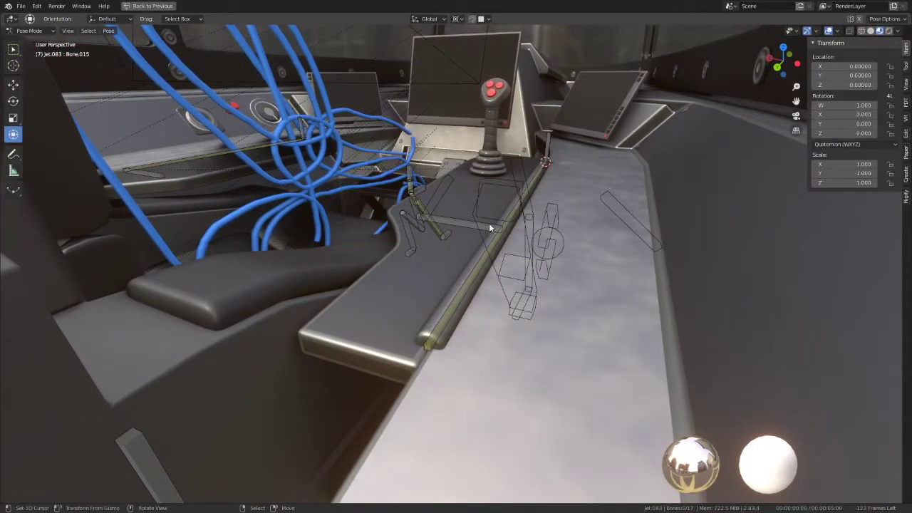
left_click(489, 226)
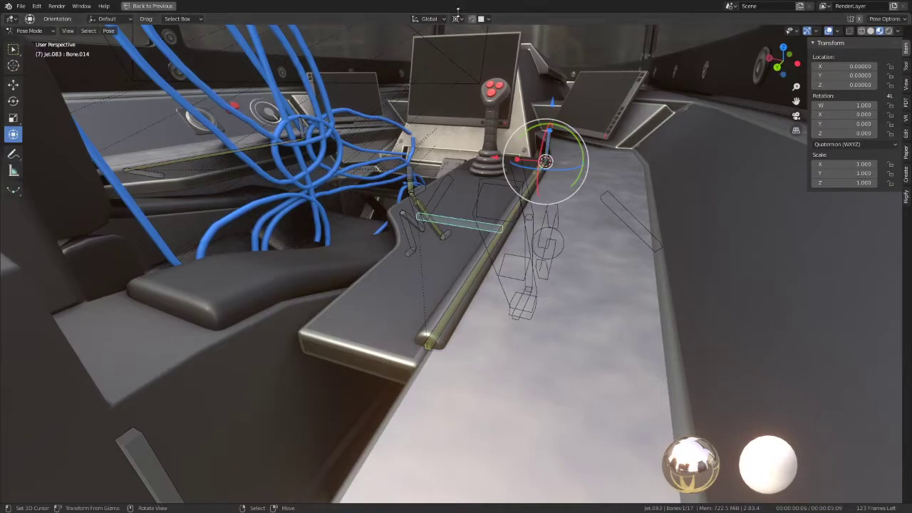
left_click(456, 20)
left_click(470, 61)
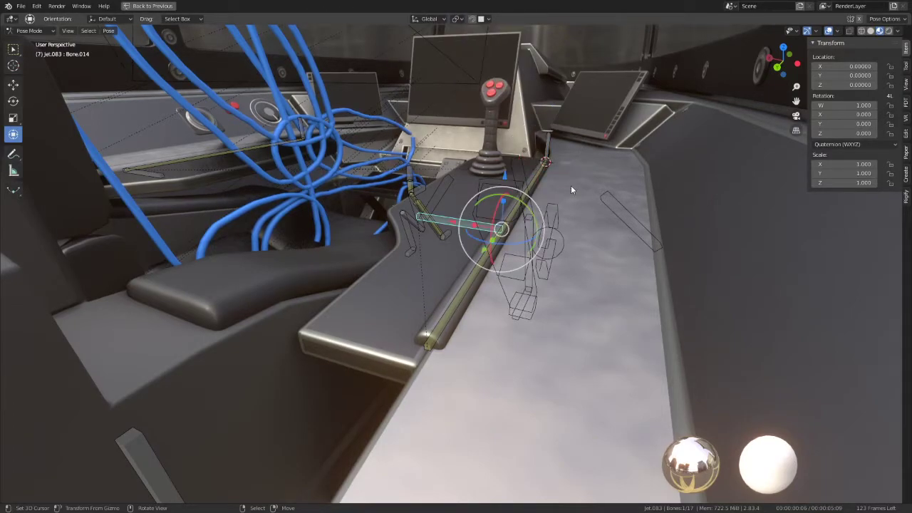
key("r")
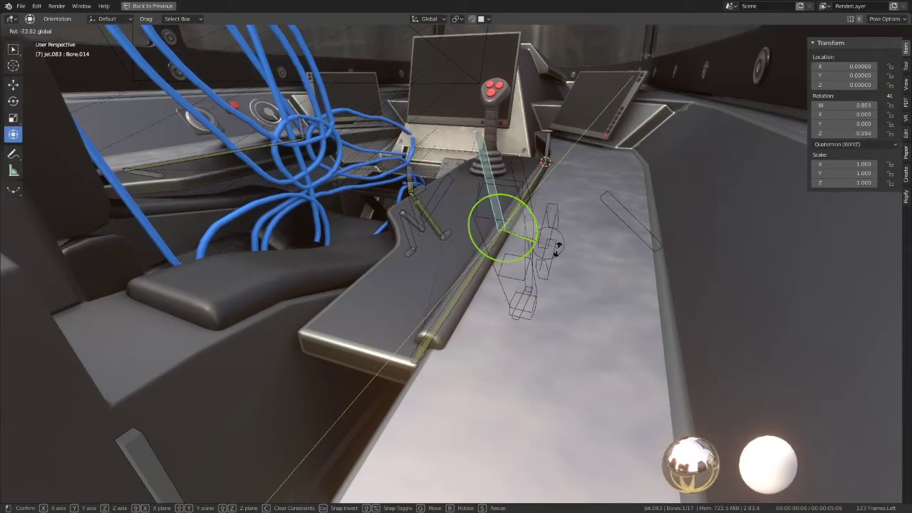
right_click(522, 191)
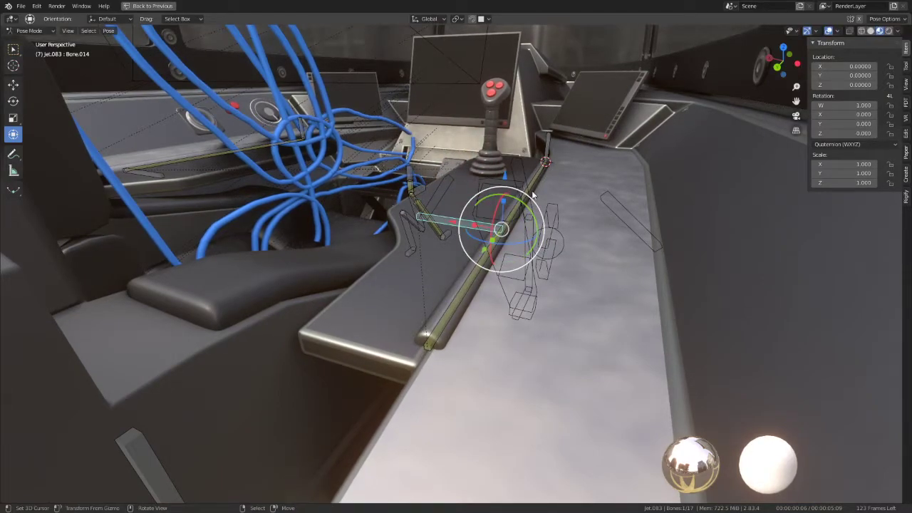
key("r")
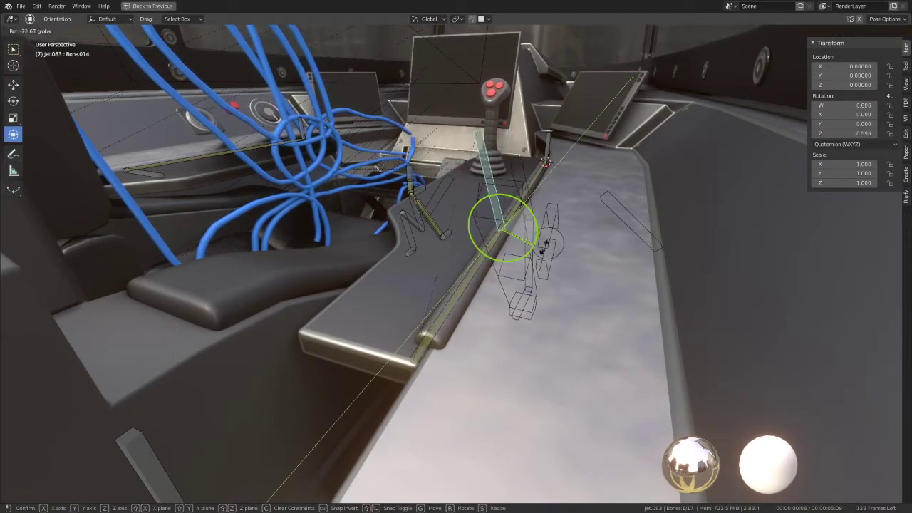
right_click(453, 331)
Set the 3D cursor at the console's front corner and snap hinge Bone.014 to it
right_click(427, 336, "shift")
key("Tab")
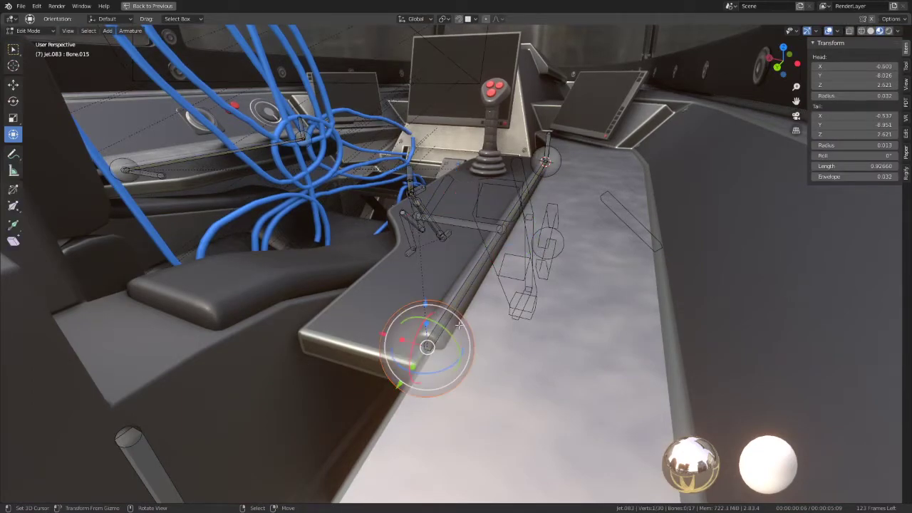
key("shift+s")
left_click(476, 334)
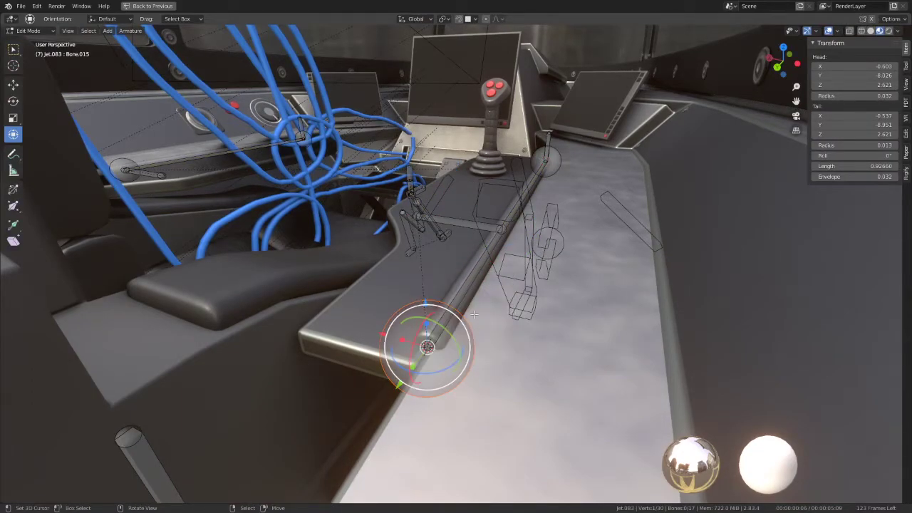
left_click(474, 232)
key("shift+s")
left_click(533, 230)
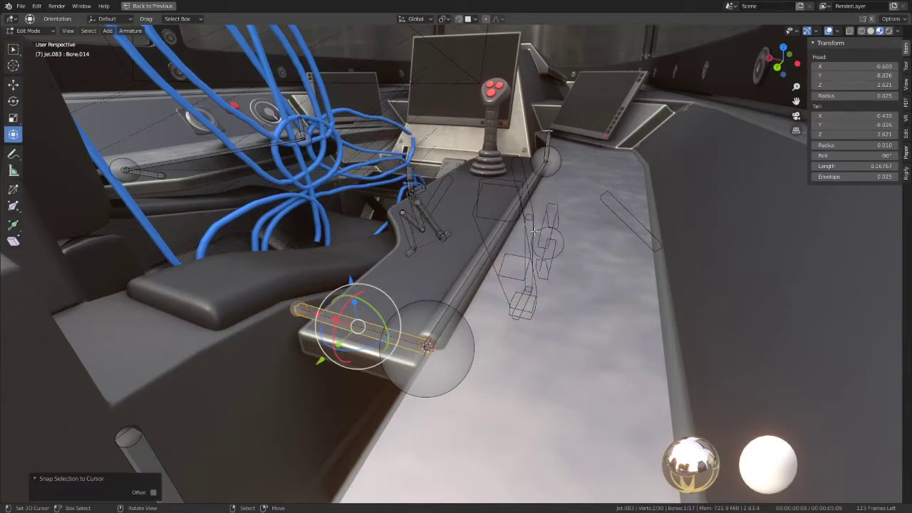
Test-rotate Bone.014 about Z, then select the side console in Object Mode
key("ctrl+Tab")
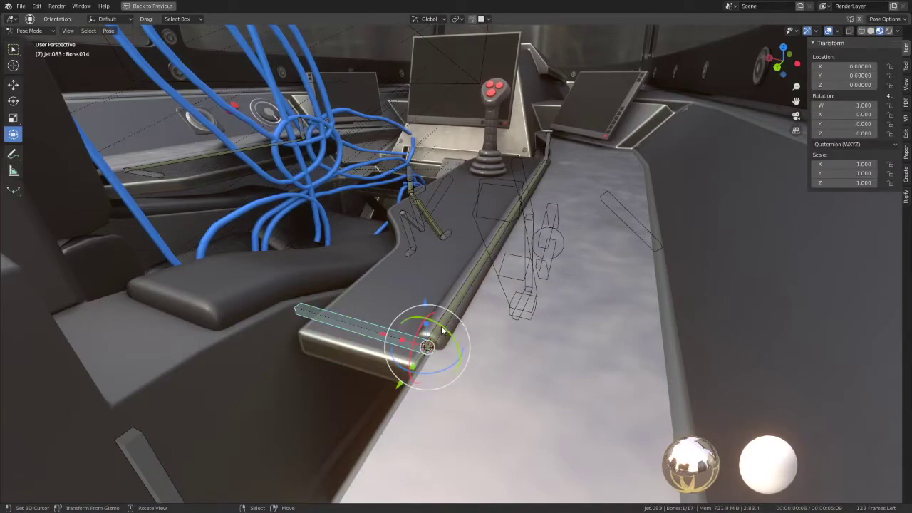
key("r")
key("z")
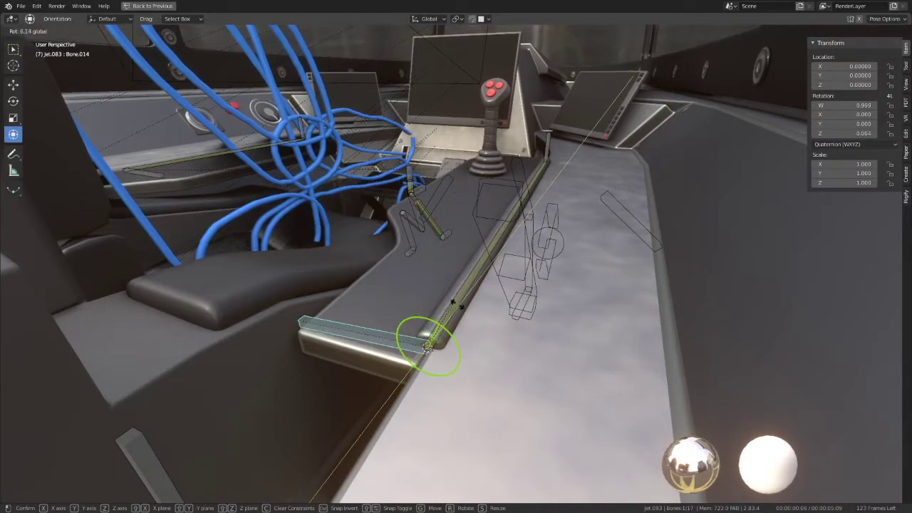
left_click(426, 345)
key("ctrl+Tab")
left_click(423, 277)
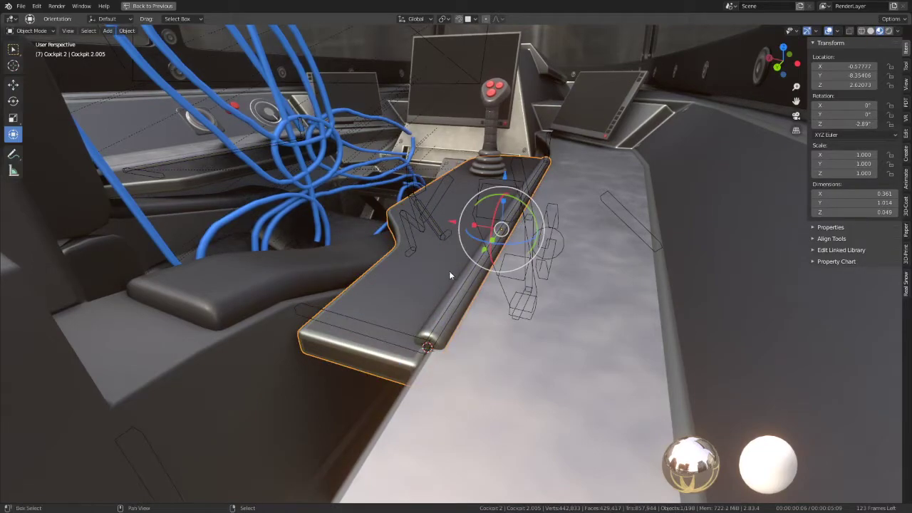
Parent the side console to the hinge bone and test-tilt it upright, then cancel
key("ctrl+z")
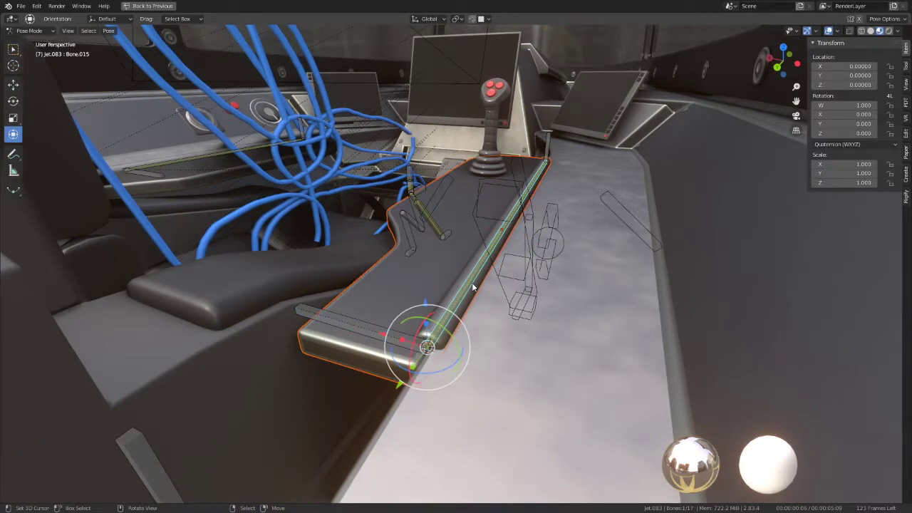
key("ctrl+p")
left_click(472, 282)
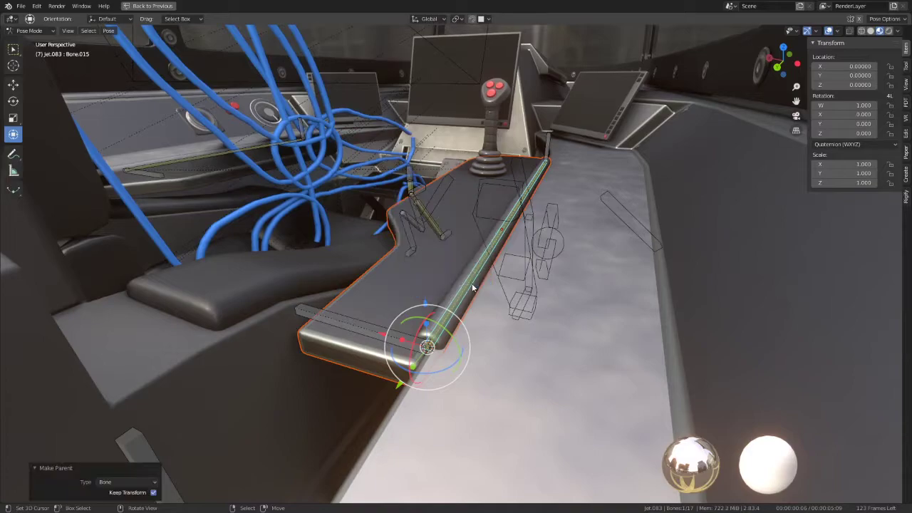
left_click(397, 342)
key("r")
key("r")
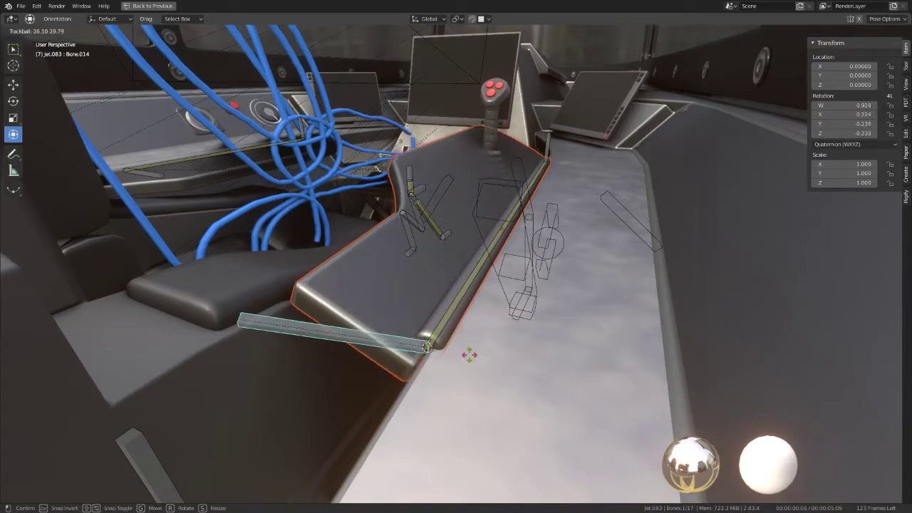
right_click(426, 384)
key("r")
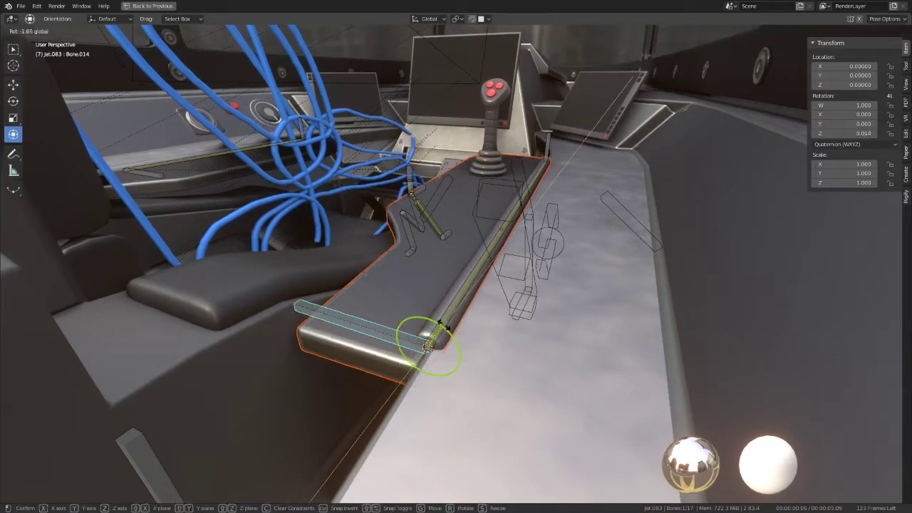
right_click(465, 371)
Test-rotate the other console's bone from new view angles, leaving it at rest
mouse_move(476, 236)
middle_mouse_down()
mouse_move(557, 234)
mouse_move(566, 297)
mouse_move(540, 262)
mouse_move(572, 264)
mouse_move(502, 255)
mouse_move(506, 197)
mouse_move(417, 228)
mouse_move(392, 303)
mouse_move(390, 264)
middle_mouse_up()
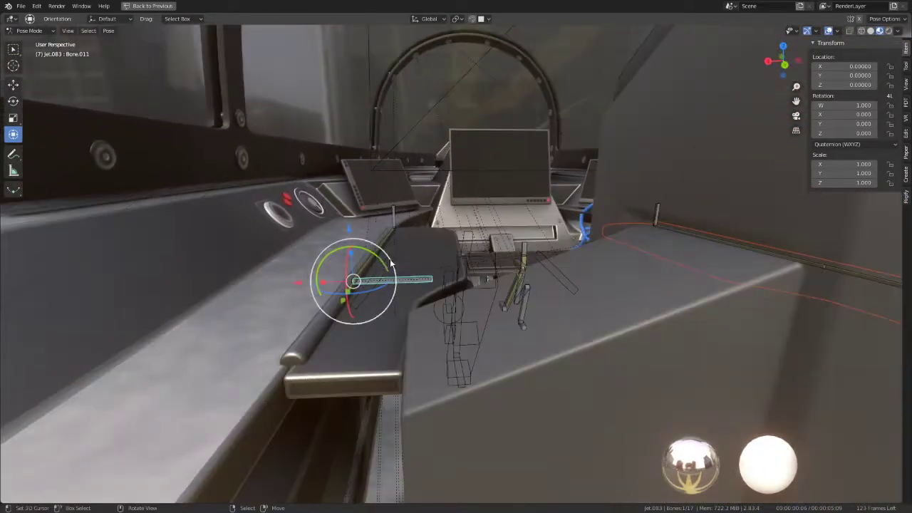
left_click_drag(378, 254, 263, 217)
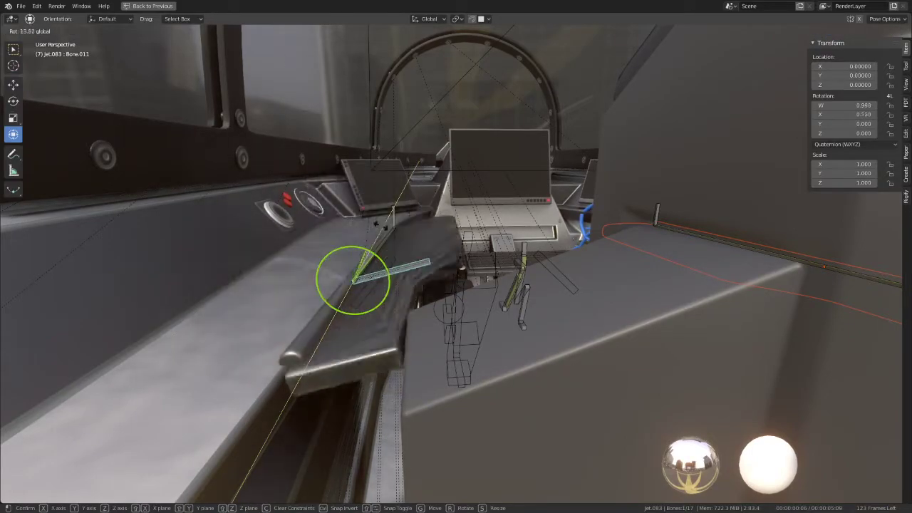
key("Escape")
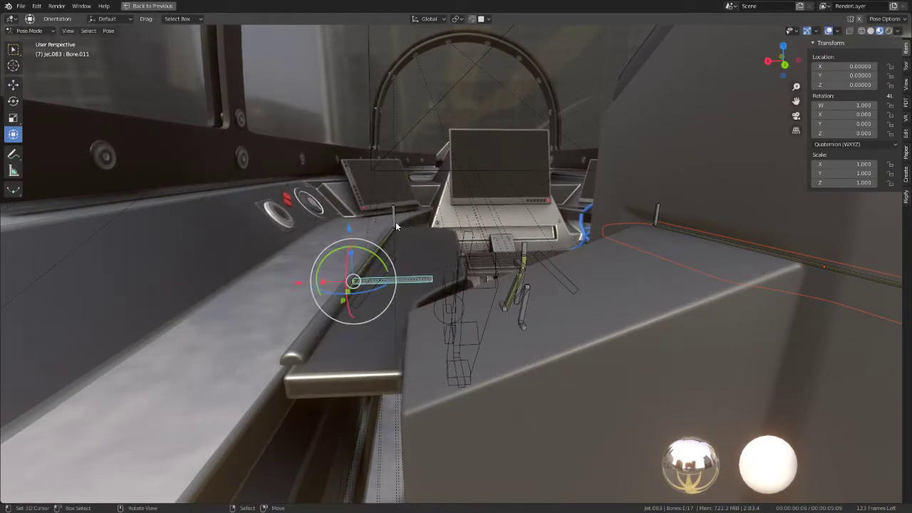
mouse_move(370, 299)
middle_mouse_down()
mouse_move(528, 233)
mouse_move(152, 234)
mouse_move(214, 271)
mouse_move(427, 303)
middle_mouse_up()
left_click_drag(431, 306, 505, 314)
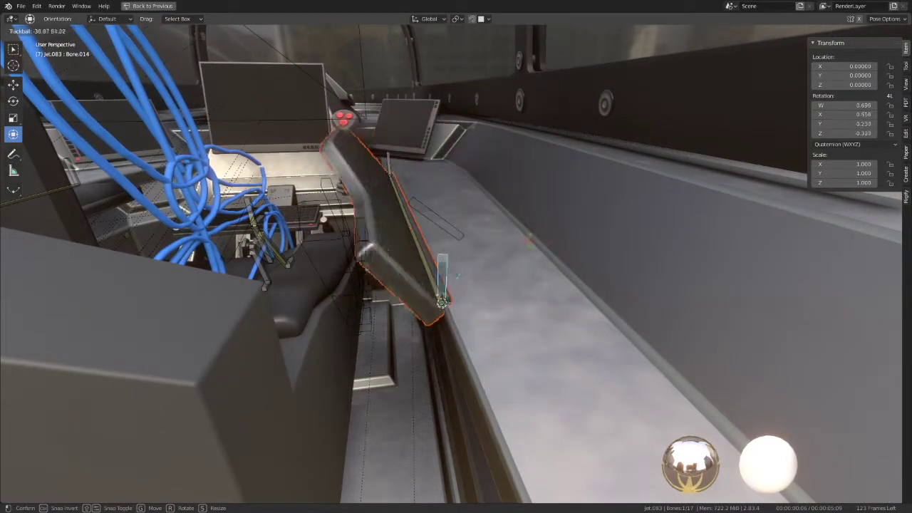
key("Escape")
left_click(349, 184)
Parent the joystick to the side console
left_click(375, 268)
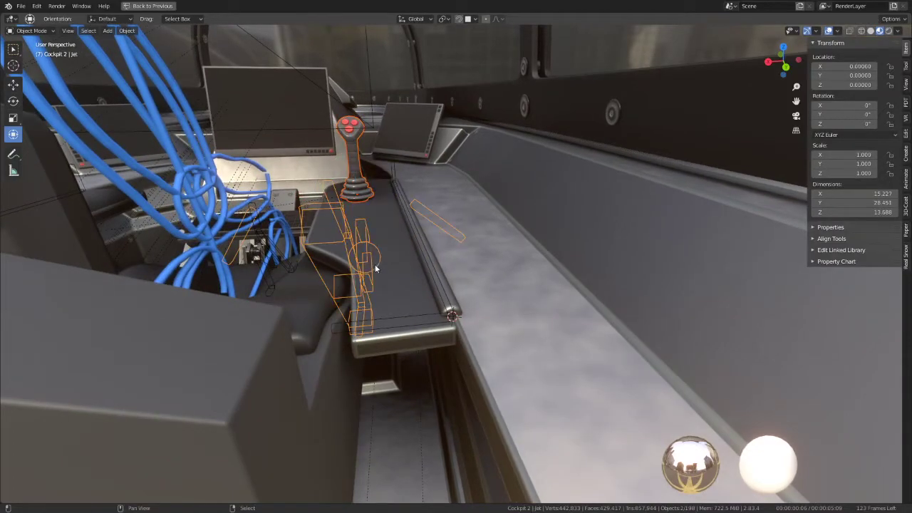
left_click(346, 162)
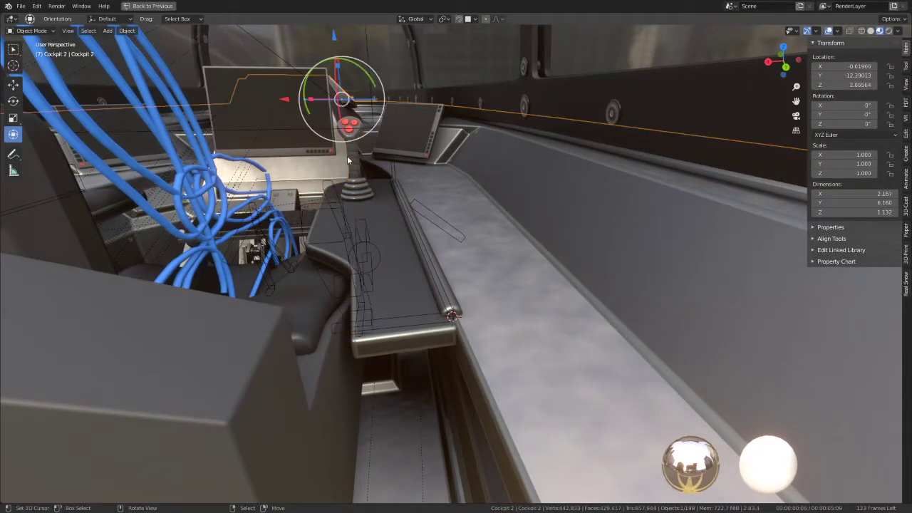
left_click(403, 256)
key("ctrl+p")
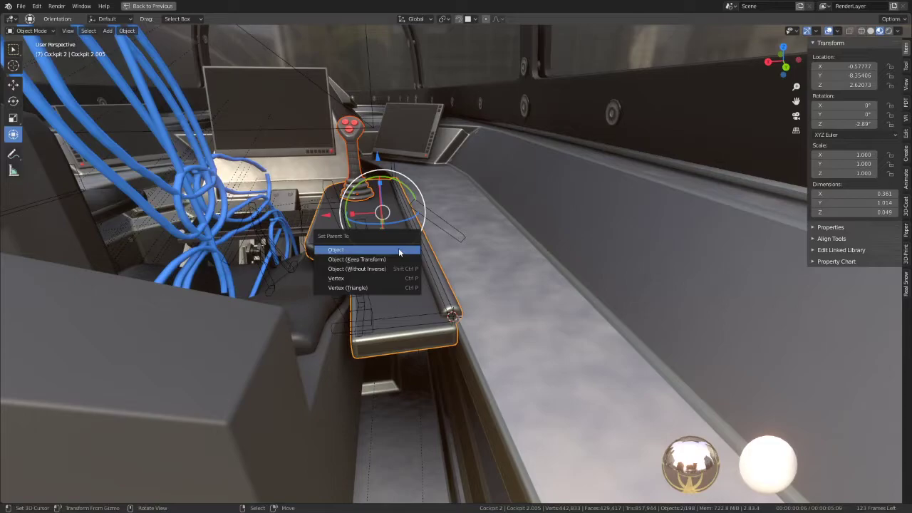
left_click(342, 259)
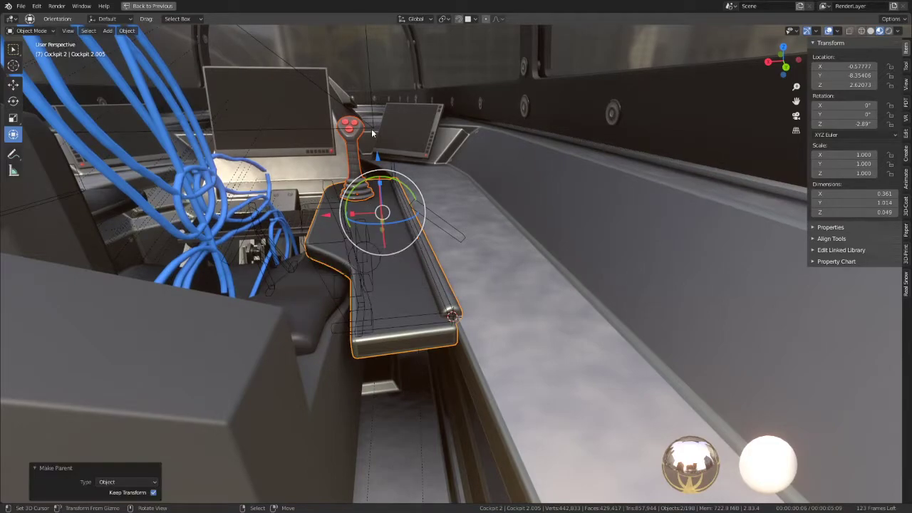
Make the joystick knob buttons single-user for Object & Data
left_click(350, 125)
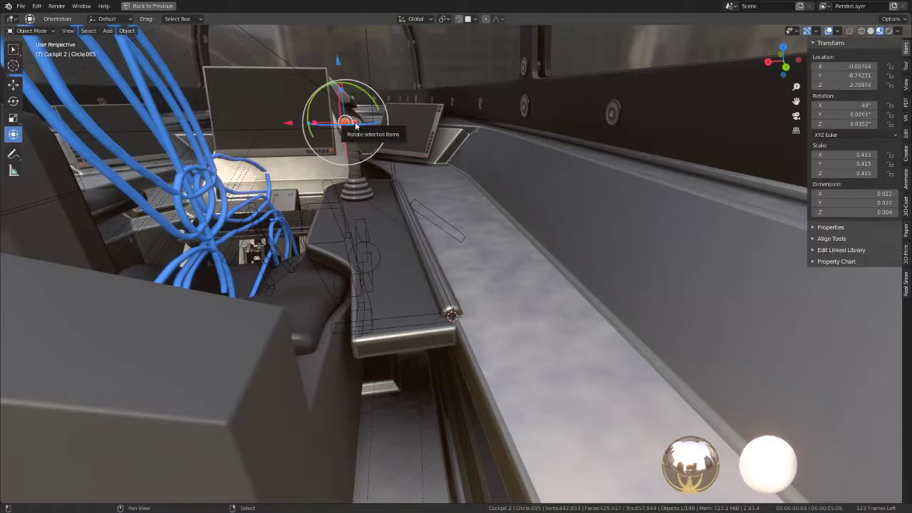
left_click(354, 129)
left_click(351, 133)
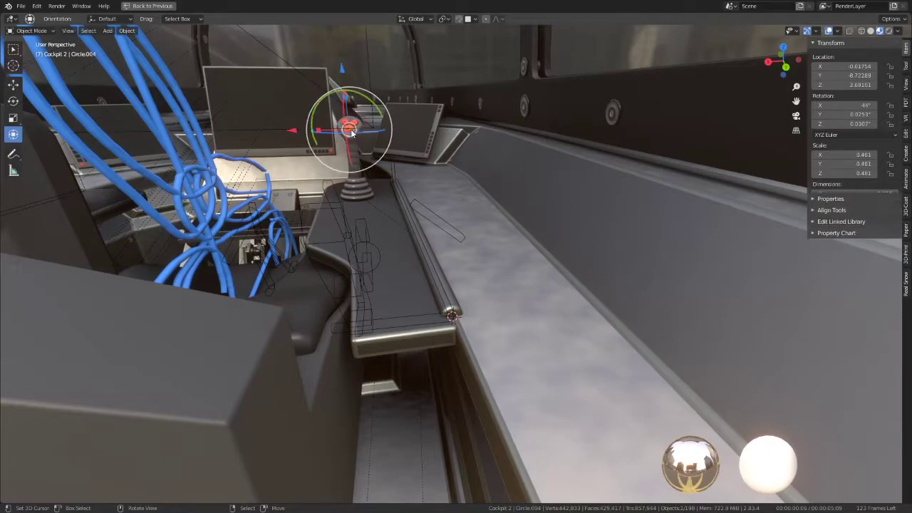
middle_click_drag(351, 133, 351, 177)
left_click(351, 177)
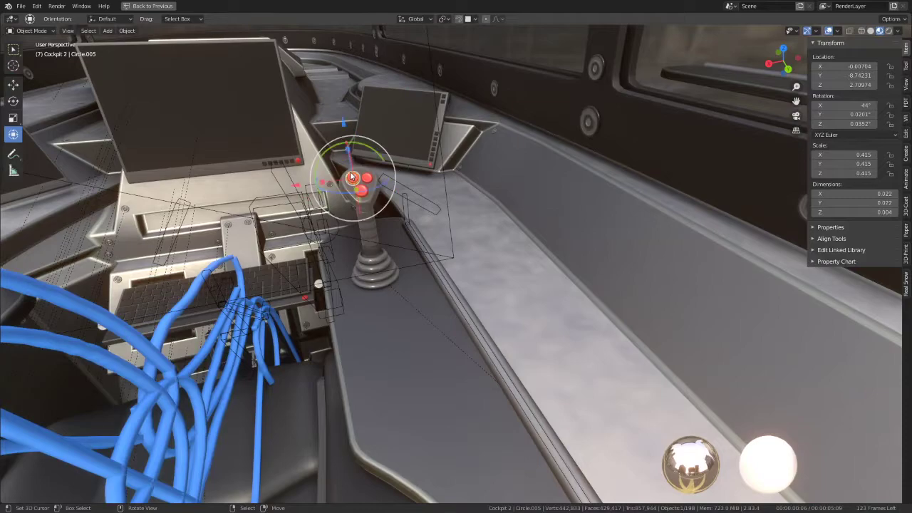
left_click(364, 176, "shift")
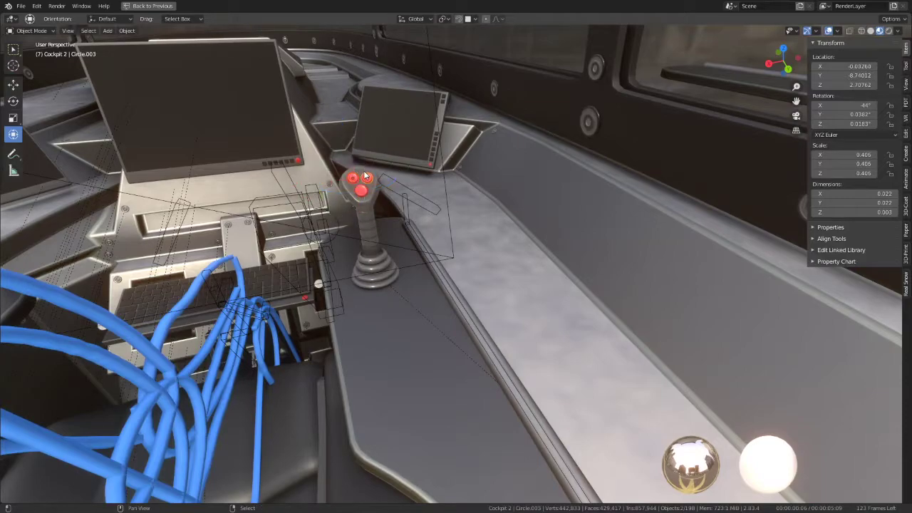
left_click(127, 30)
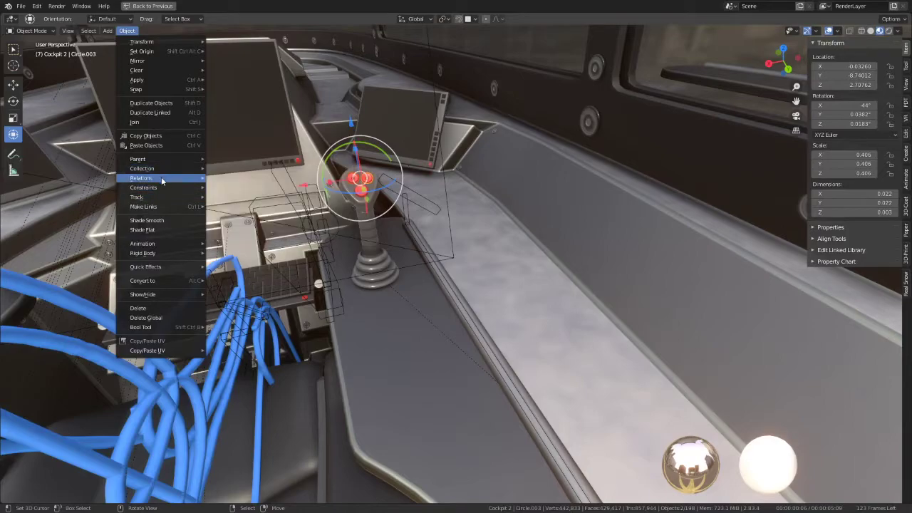
mouse_move(161, 179)
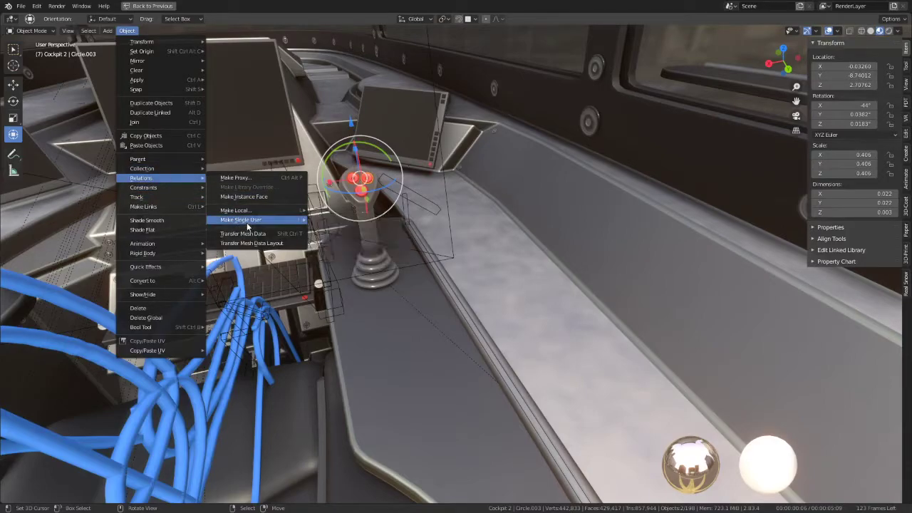
mouse_move(240, 219)
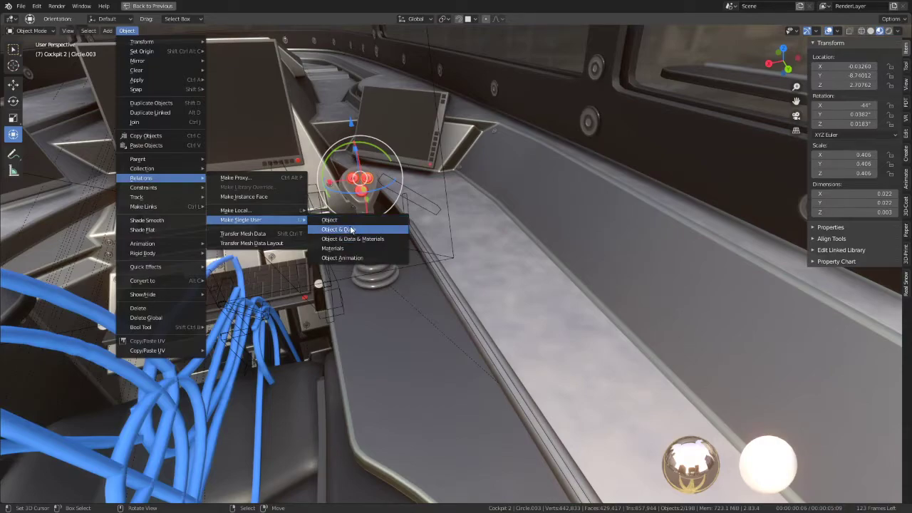
left_click(351, 229)
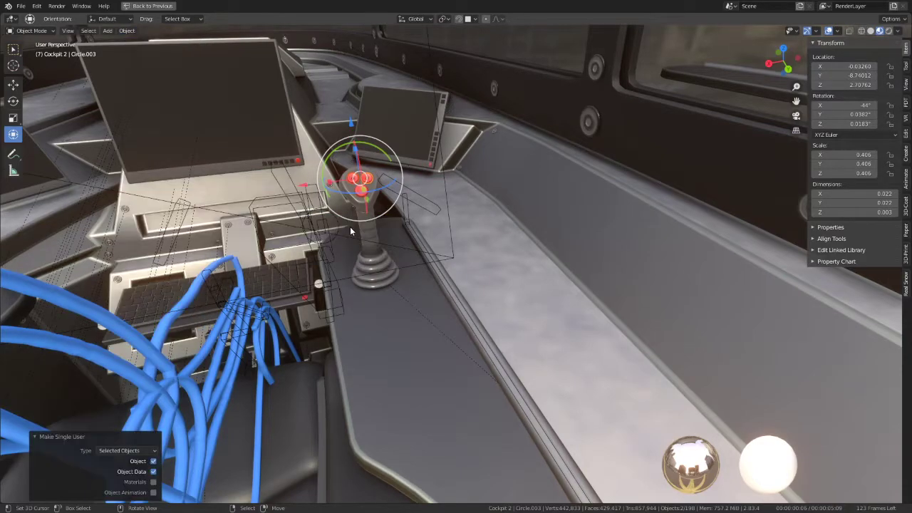
Link the grip Cube.078's dark material to the buttons, then deselect everything
left_click(295, 165)
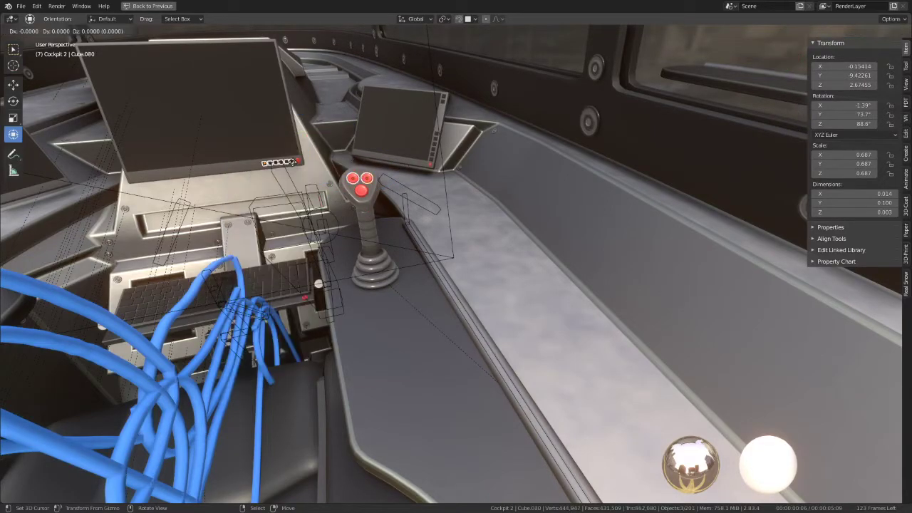
key("alt+d")
key("Escape")
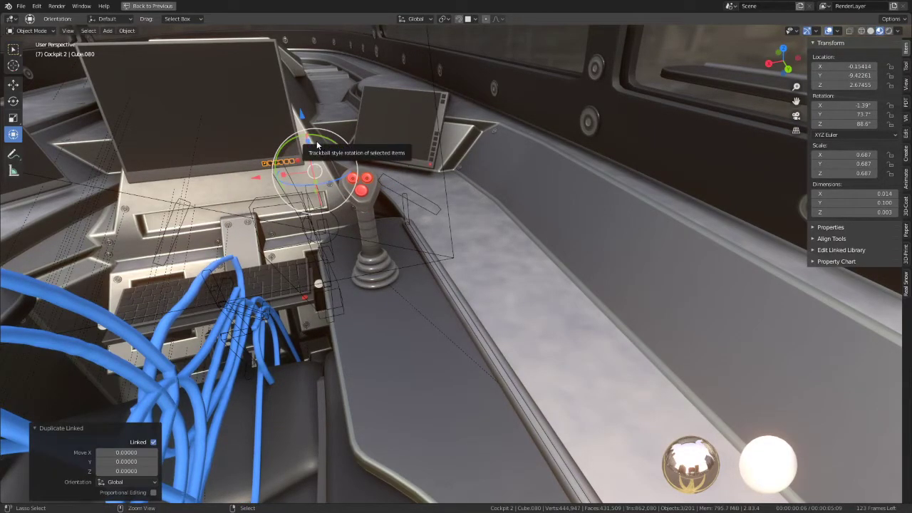
key("ctrl+z")
key("ctrl+z")
key("ctrl+shift+z")
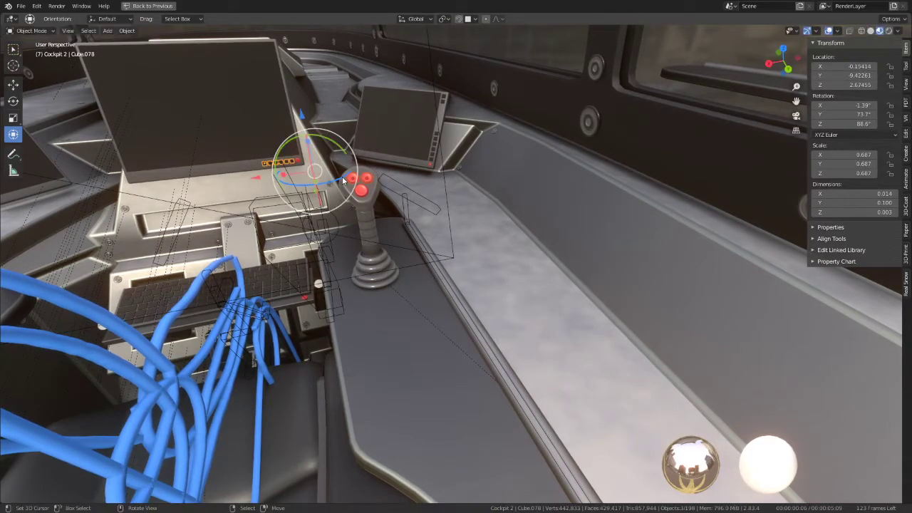
key("ctrl+l")
left_click(341, 176)
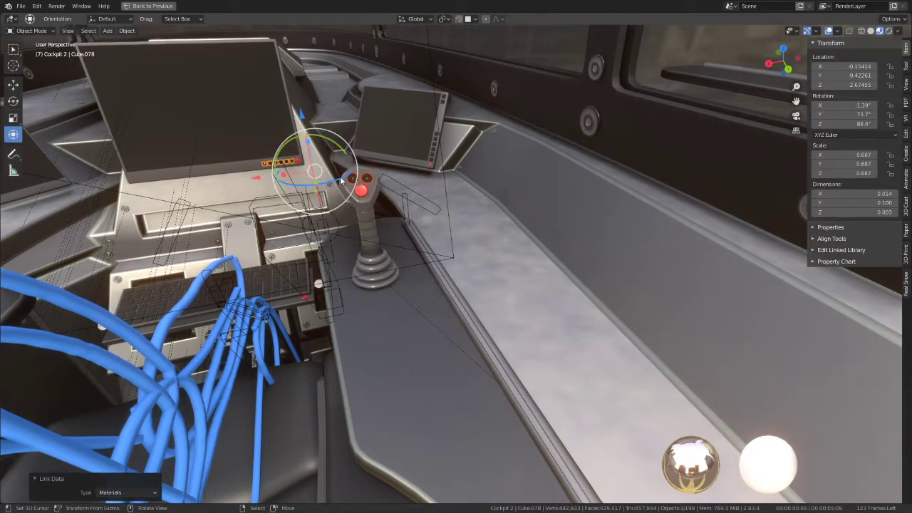
key("alt+a")
mouse_move(340, 176)
middle_mouse_down()
mouse_move(402, 185)
mouse_move(195, 216)
mouse_move(457, 176)
mouse_move(358, 207)
mouse_move(413, 203)
mouse_move(362, 203)
mouse_move(425, 234)
mouse_move(476, 360)
mouse_move(472, 382)
middle_mouse_up()
Swing the side console around hinge Bone.014 using the rotation gizmo
left_click(472, 382)
key("r")
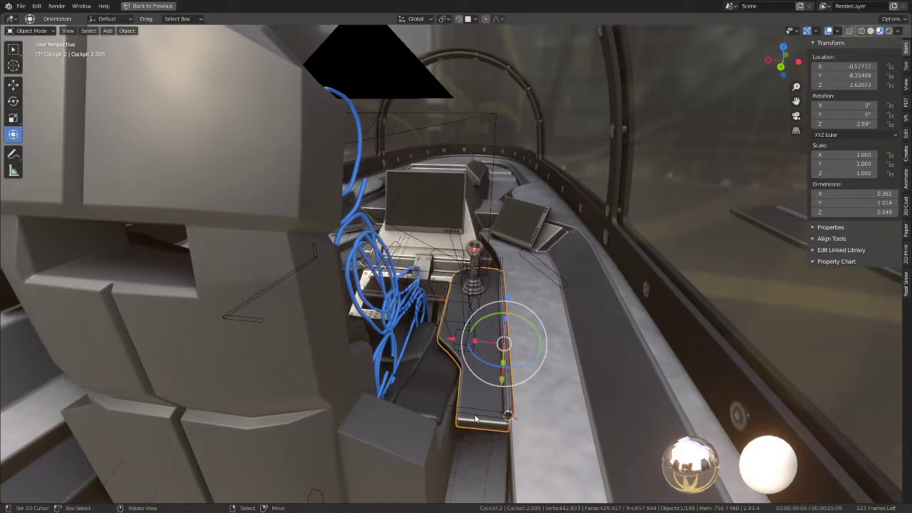
left_click(475, 418)
key("r")
key("r")
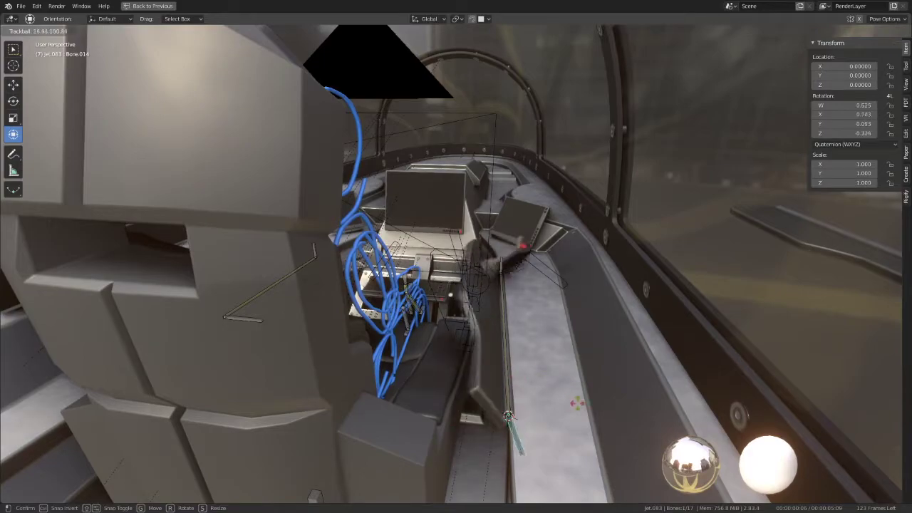
key("Escape")
left_click_drag(531, 399, 552, 449)
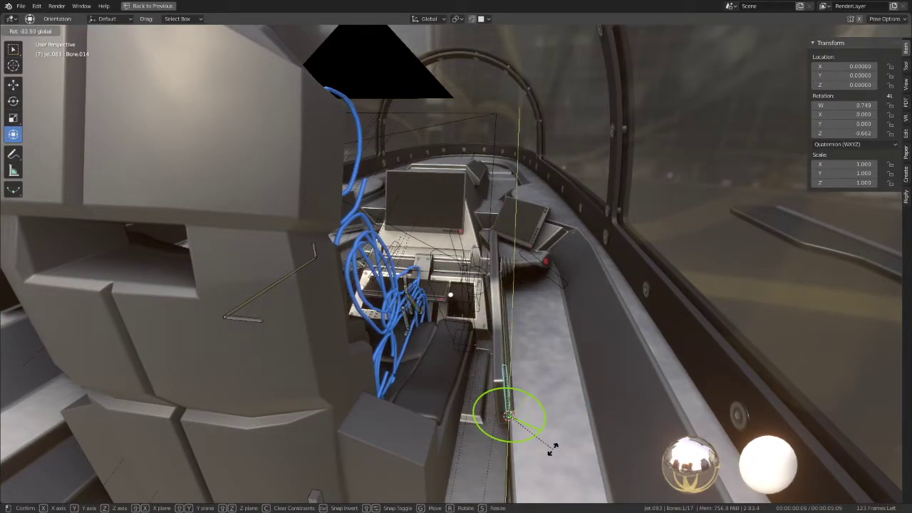
left_click_drag(551, 447, 546, 443)
mouse_move(546, 444)
middle_mouse_down()
mouse_move(427, 269)
mouse_move(435, 235)
mouse_move(441, 244)
mouse_move(454, 235)
middle_mouse_up()
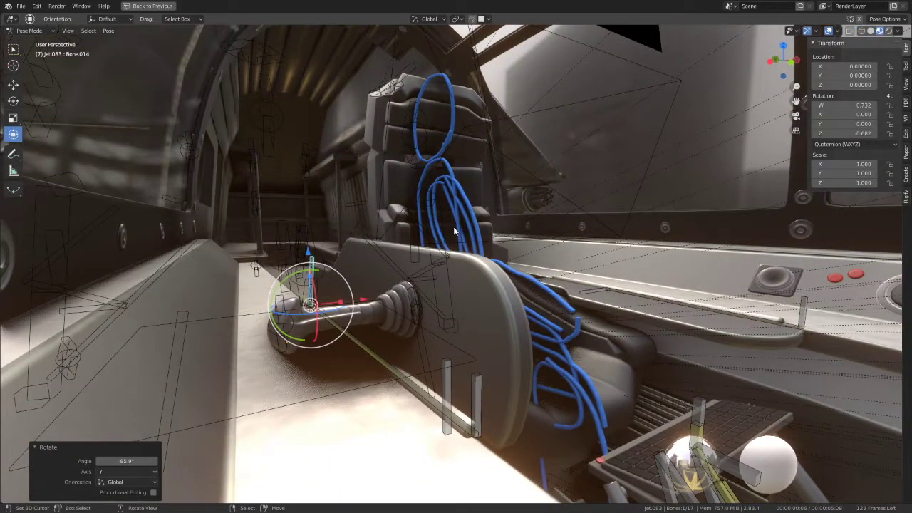
mouse_move(453, 226)
middle_mouse_down()
mouse_move(367, 266)
mouse_move(320, 305)
mouse_move(331, 275)
mouse_move(360, 263)
mouse_move(475, 271)
mouse_move(370, 237)
middle_mouse_up()
Rotate Bone.014 again, reset its rotation, and check the scene through the camera
key("r")
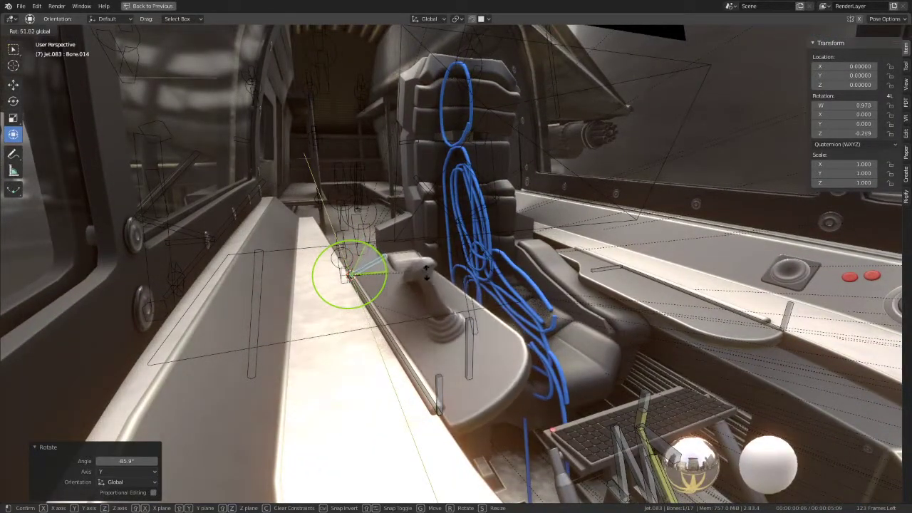
left_click(439, 289)
key("alt+r")
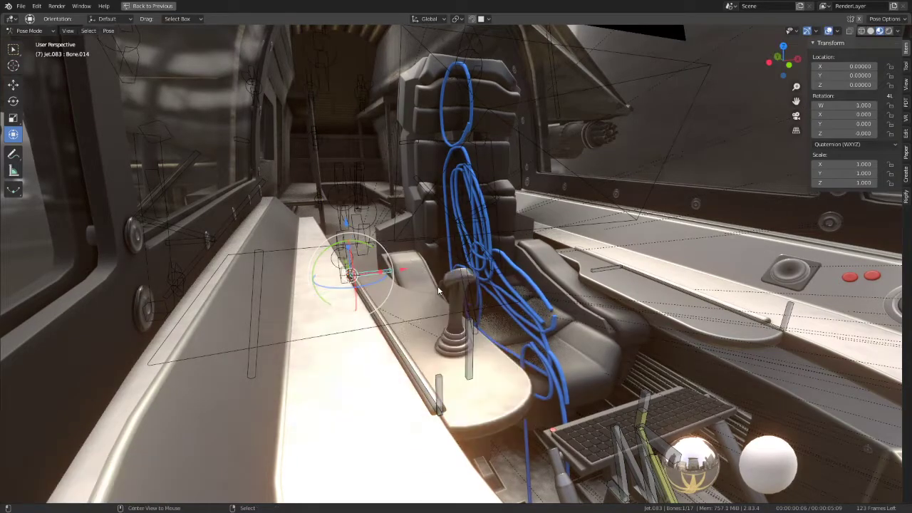
key("KP_0")
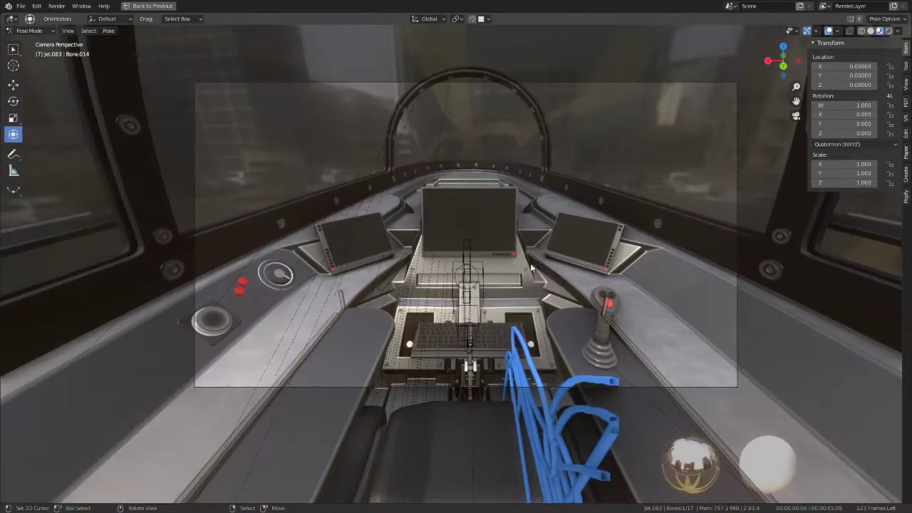
scroll(609, 374, "down", 4)
scroll(591, 367, "down", 3)
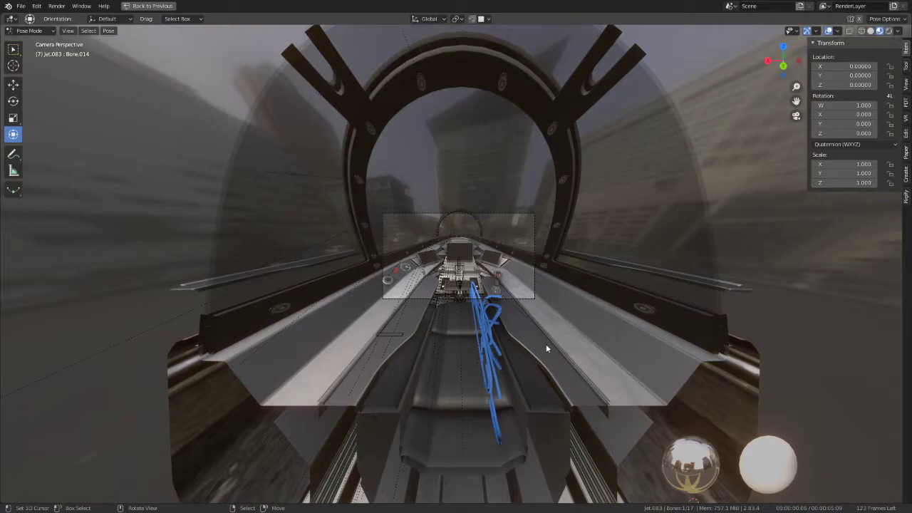
left_click(546, 342)
scroll(550, 332, "up", 3)
Swing the console open about its hinge with an extra 9.74° rotation
middle_click_drag(526, 316, 561, 337)
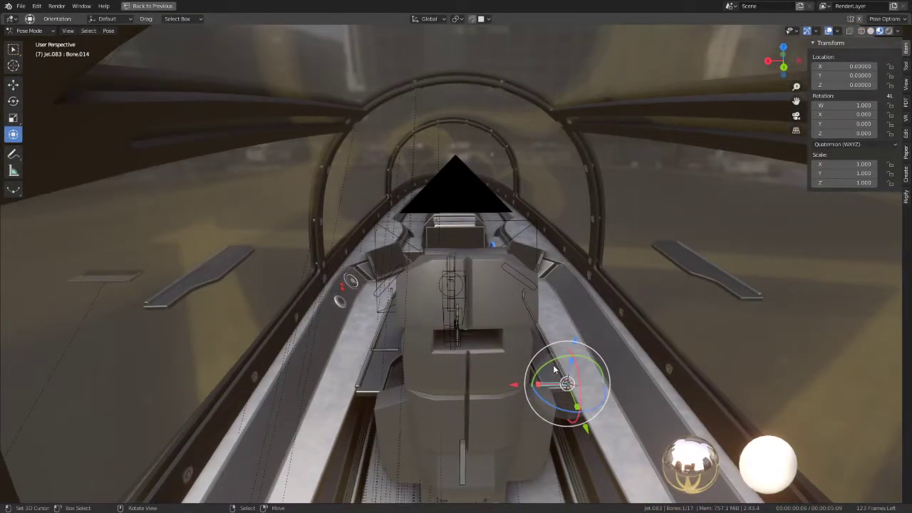
left_click_drag(555, 381, 605, 371)
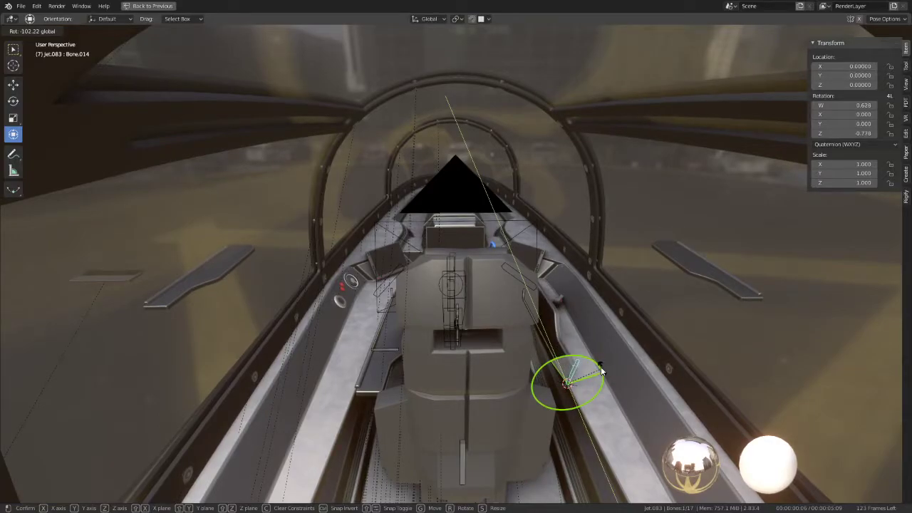
mouse_move(601, 369)
middle_mouse_down()
mouse_move(369, 307)
mouse_move(379, 300)
mouse_move(350, 291)
middle_mouse_up()
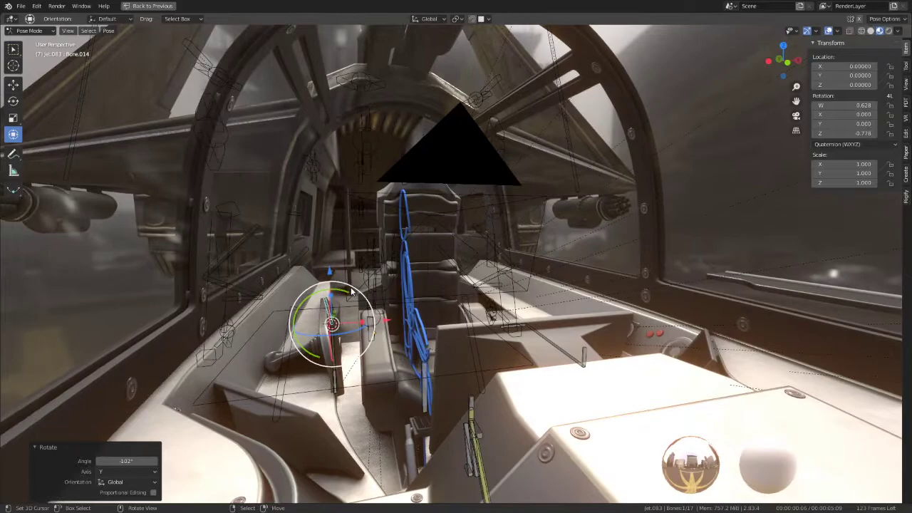
left_click_drag(345, 291, 335, 299)
mouse_move(335, 299)
middle_mouse_down()
mouse_move(181, 290)
mouse_move(137, 301)
mouse_move(127, 275)
mouse_move(9, 291)
mouse_move(138, 289)
mouse_move(129, 294)
middle_mouse_up()
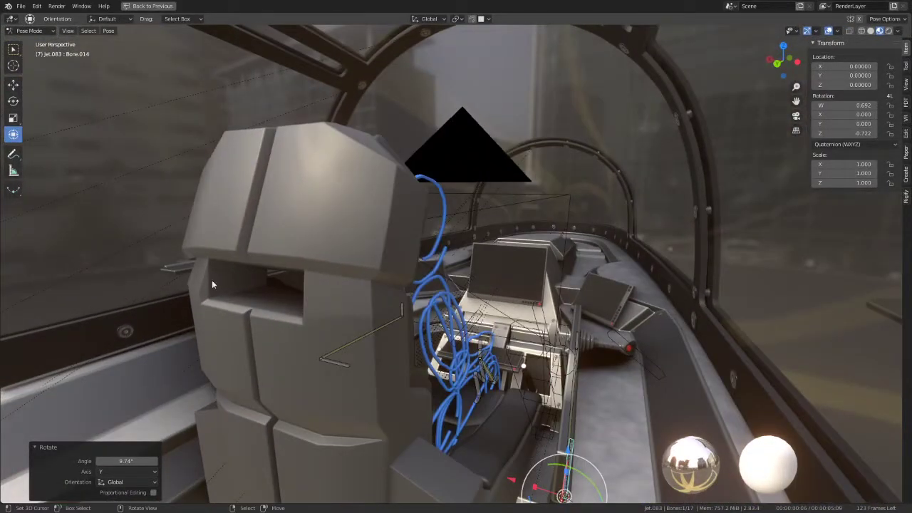
mouse_move(608, 275)
middle_mouse_down()
mouse_move(506, 308)
mouse_move(517, 298)
middle_mouse_up()
mouse_move(623, 282)
middle_mouse_down()
mouse_move(651, 261)
mouse_move(445, 274)
mouse_move(517, 257)
mouse_move(567, 302)
mouse_move(517, 269)
mouse_move(616, 282)
mouse_move(601, 301)
mouse_move(530, 215)
mouse_move(529, 225)
mouse_move(475, 209)
middle_mouse_up()
Reset the hinge bone's rotation and add a cube at the joystick's location
key("alt+r")
left_click(507, 201)
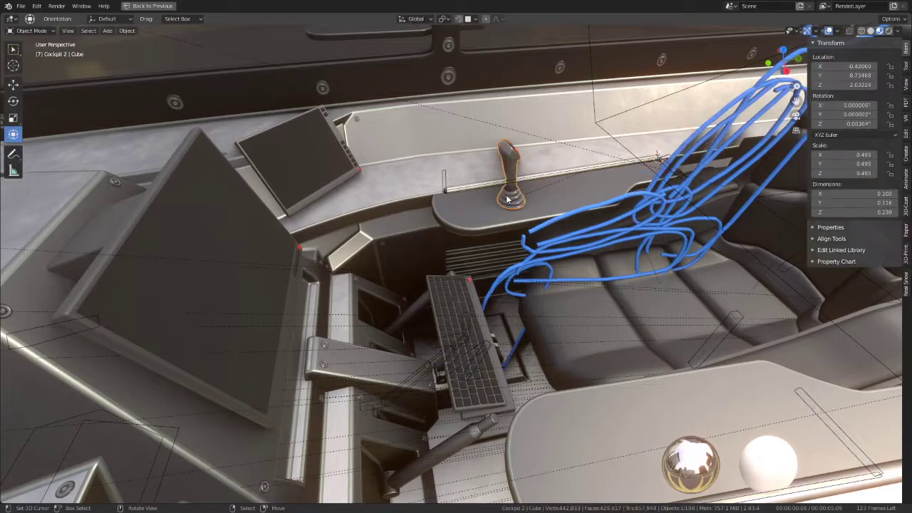
right_click(579, 202)
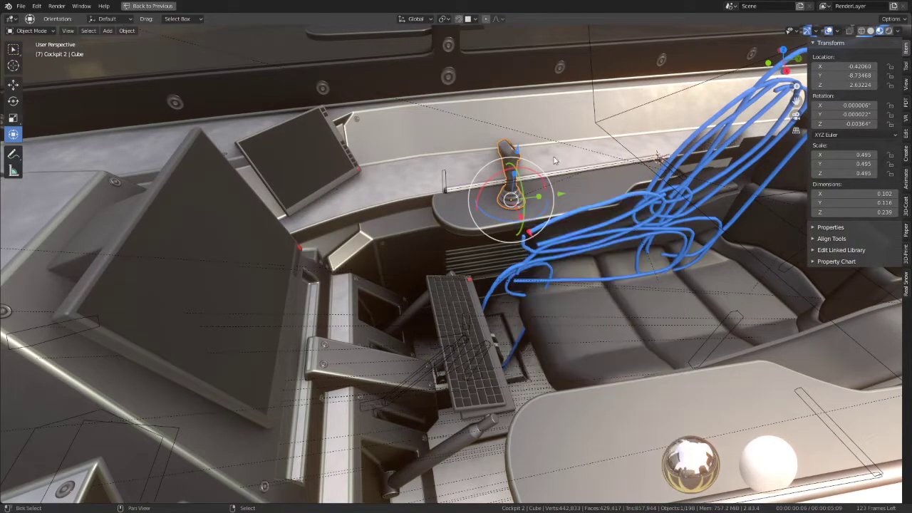
key("shift+s")
left_click(528, 189)
key("shift+a")
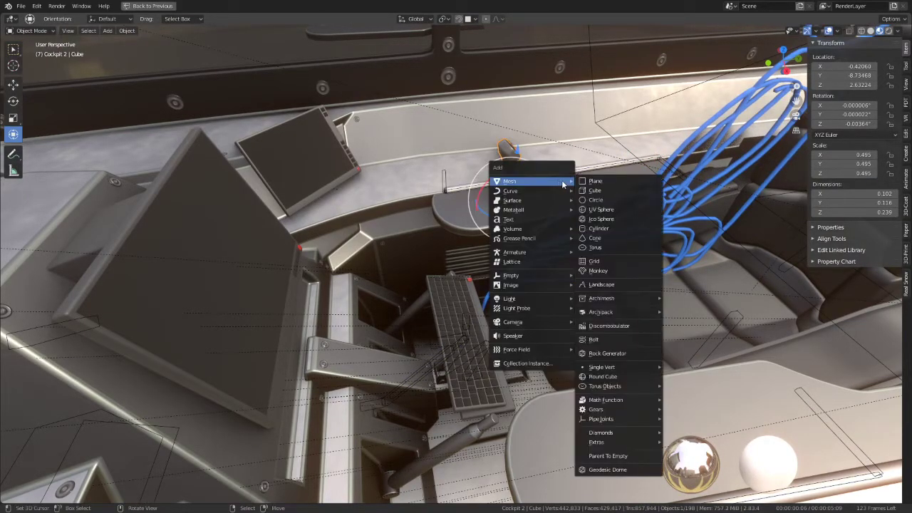
left_click(596, 190)
Shrink the new cube to about a quarter of its size
key("Tab")
key("s")
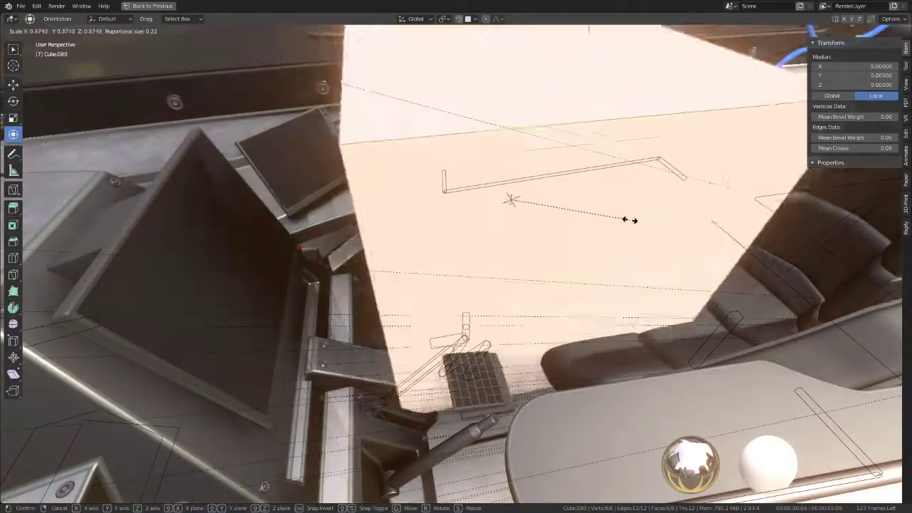
right_click(630, 219)
key("s")
left_click(503, 207)
scroll(504, 216, "up", 3)
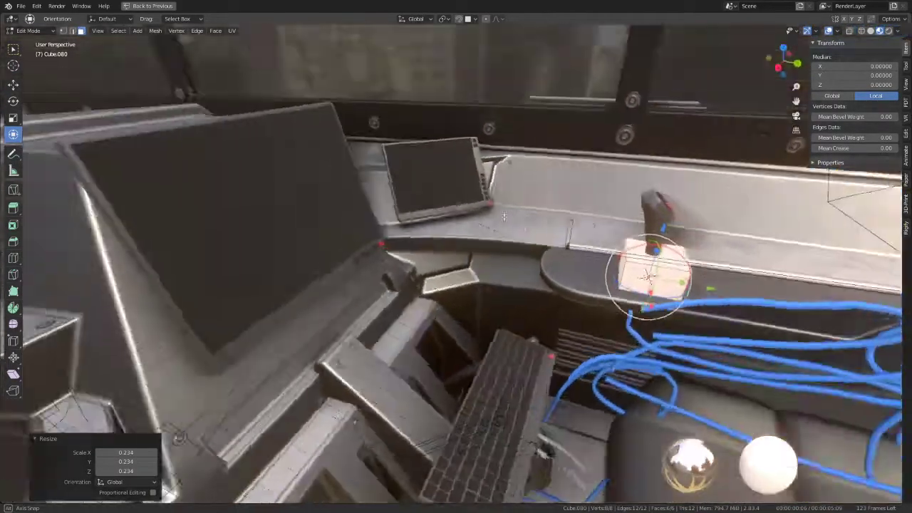
mouse_move(504, 216)
middle_mouse_down()
mouse_move(597, 210)
mouse_move(492, 373)
middle_mouse_up()
Flatten the cube to about half height and slide it under the joystick base
key("s")
key("z")
left_click(482, 283)
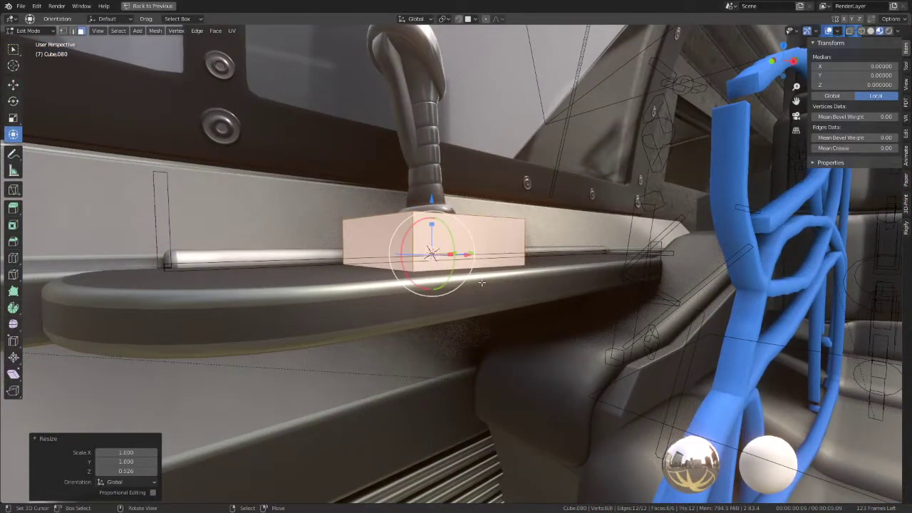
middle_click_drag(482, 282, 464, 276)
middle_click_drag(503, 223, 506, 232)
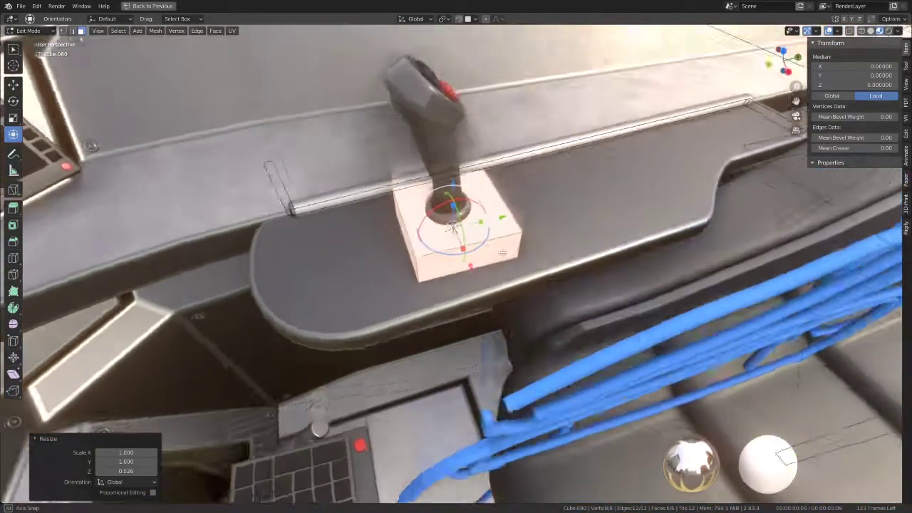
left_click_drag(505, 211, 456, 231)
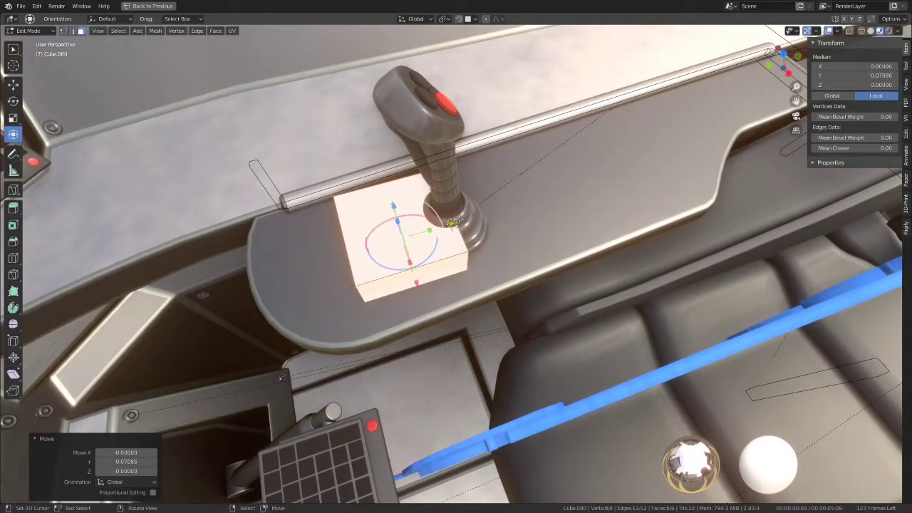
middle_click_drag(456, 232, 491, 241)
Stretch the base box along Y by moving one end face, then select the whole mesh
left_click(471, 249)
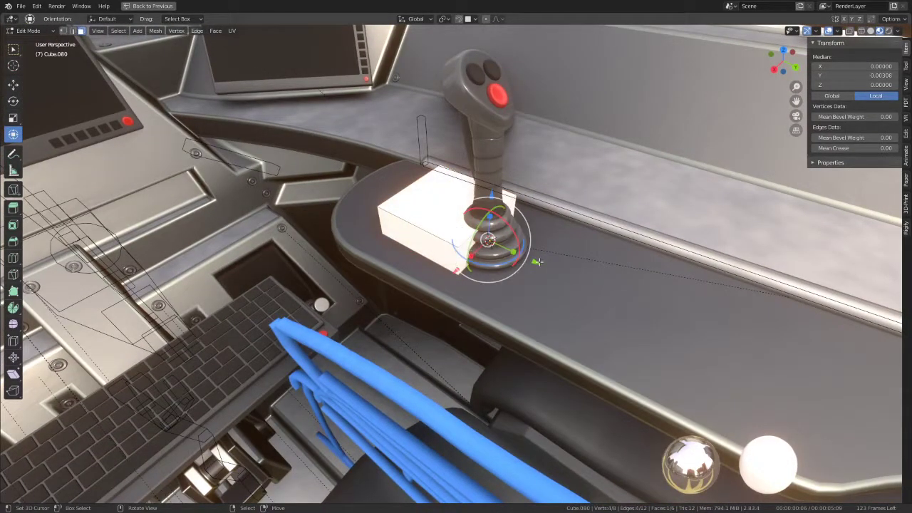
left_click_drag(537, 262, 604, 288)
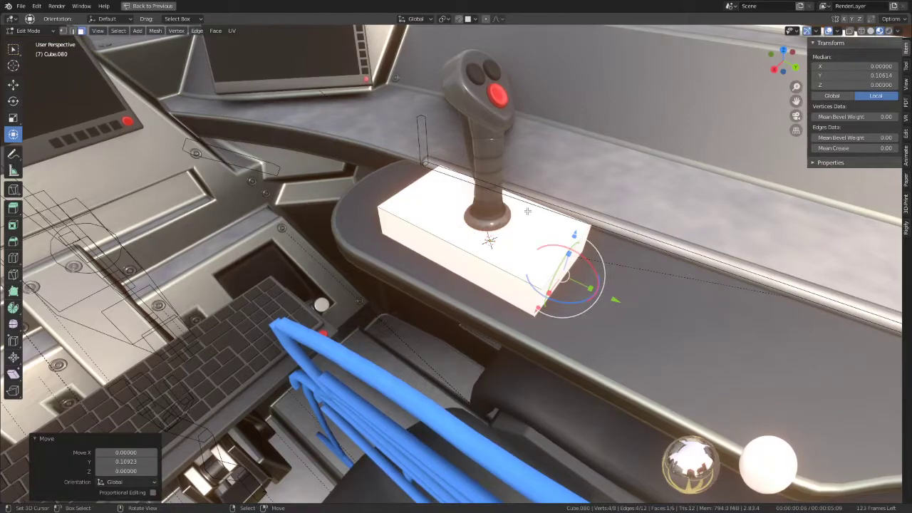
middle_click_drag(491, 223, 388, 225)
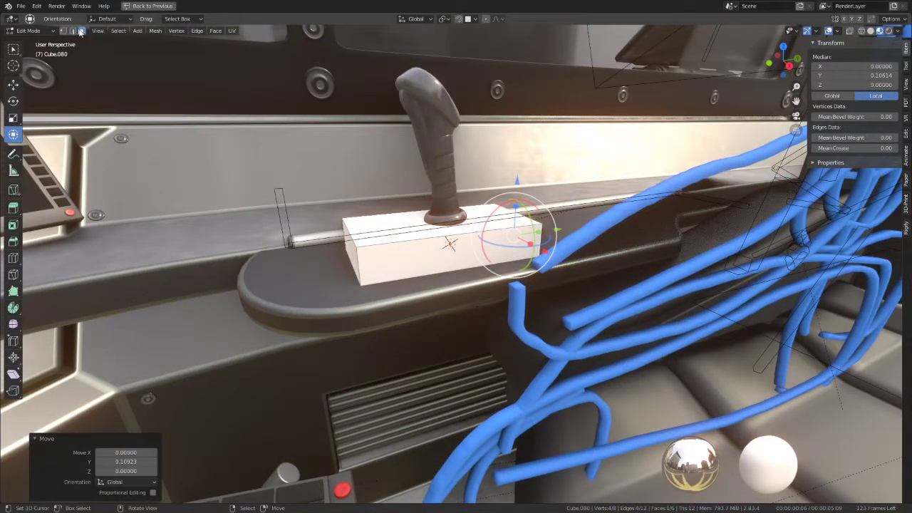
key("a")
key("q")
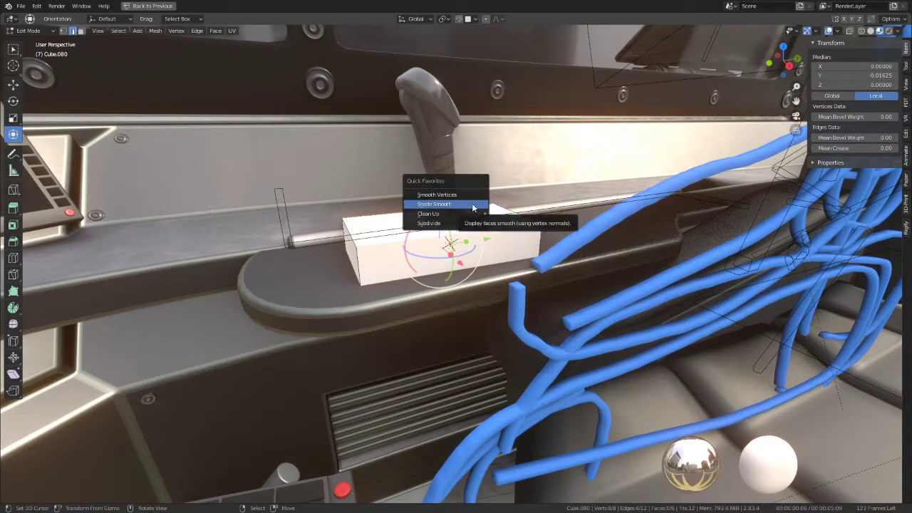
Subdivide the joystick base box via Quick Favorites, after undoing a vertex smooth
left_click(437, 195)
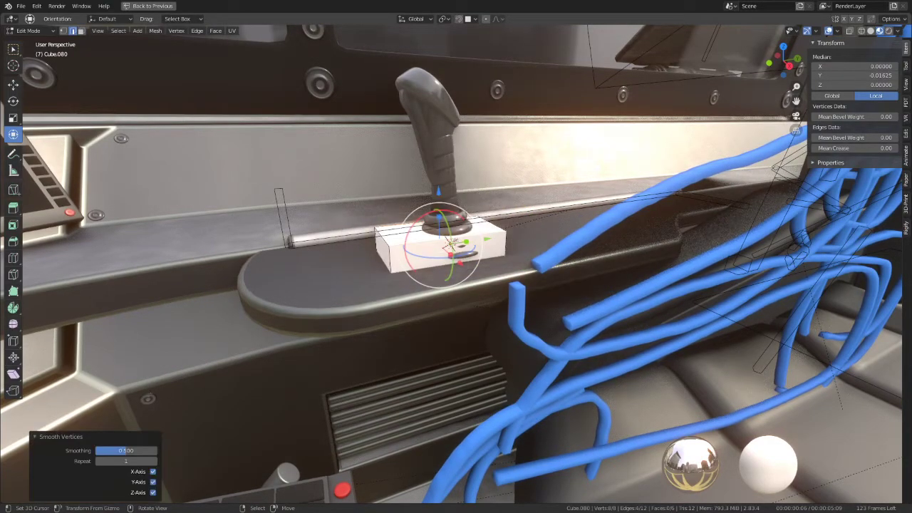
key("ctrl+z")
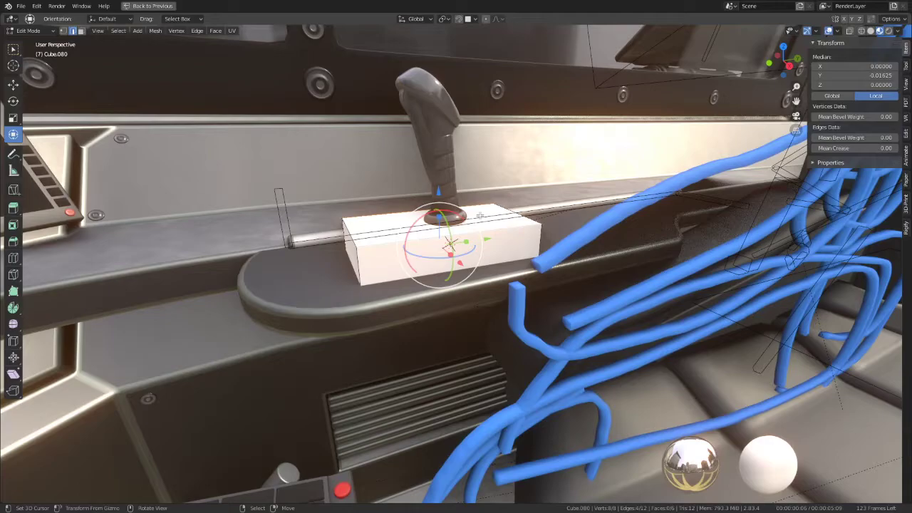
mouse_move(474, 192)
middle_mouse_down()
mouse_move(469, 206)
mouse_move(497, 203)
middle_mouse_up()
key("q")
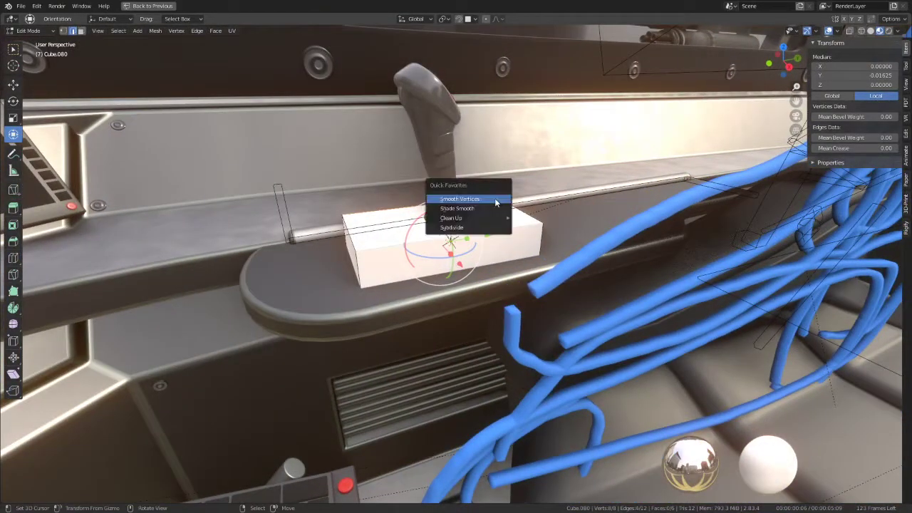
left_click(487, 227)
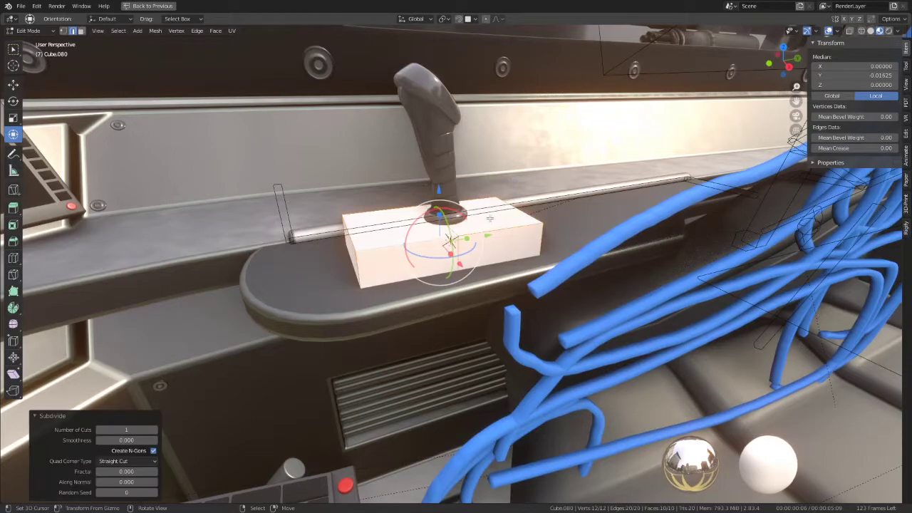
Bevel the box's middle edge loop with a single segment
left_click(456, 230, "alt")
key("ctrl+e")
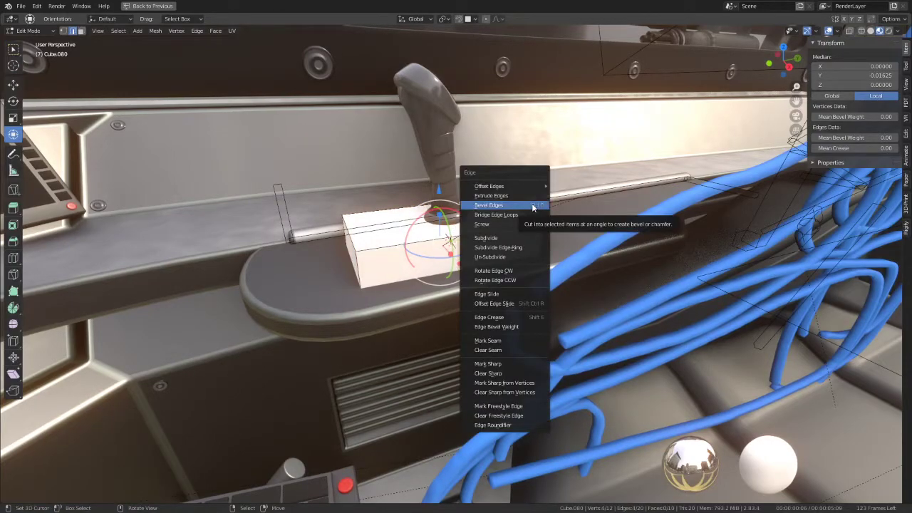
left_click(533, 207)
scroll(553, 204, "up", 4)
scroll(553, 204, "up", 3)
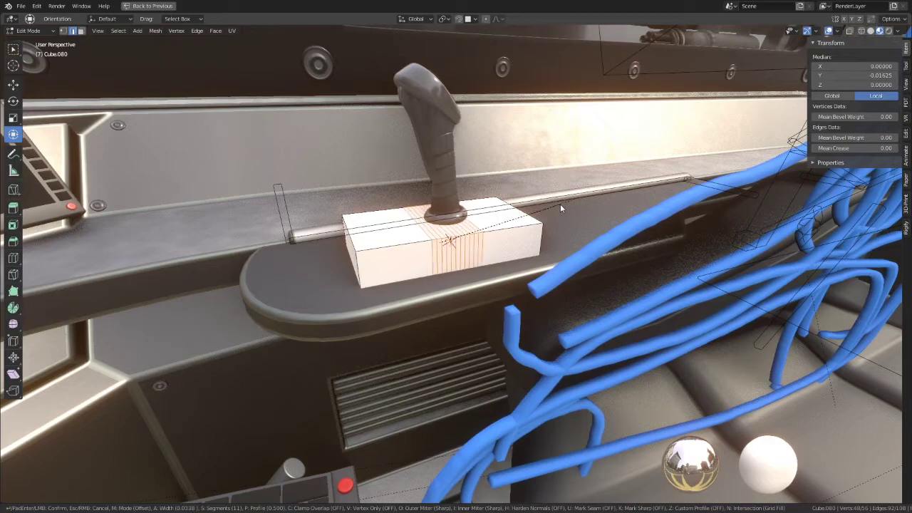
scroll(560, 204, "up", 3)
left_click(560, 204)
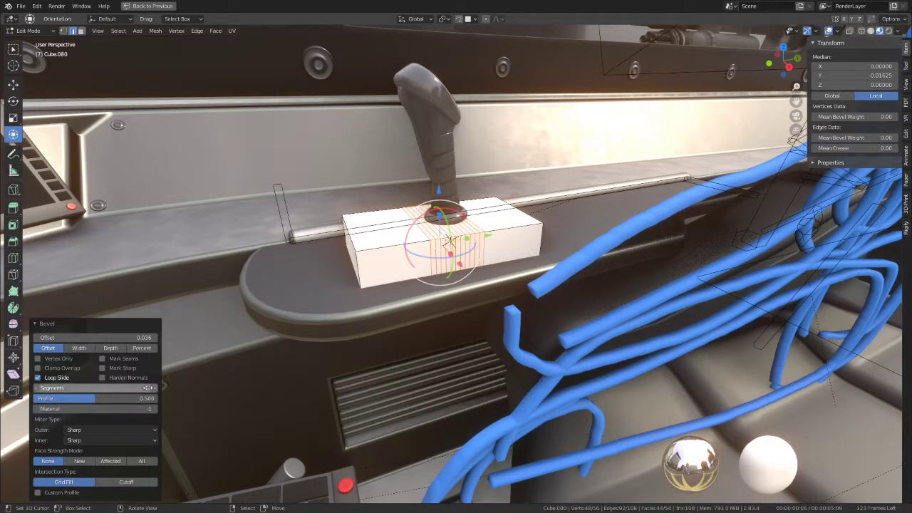
left_click_drag(135, 388, 85, 388)
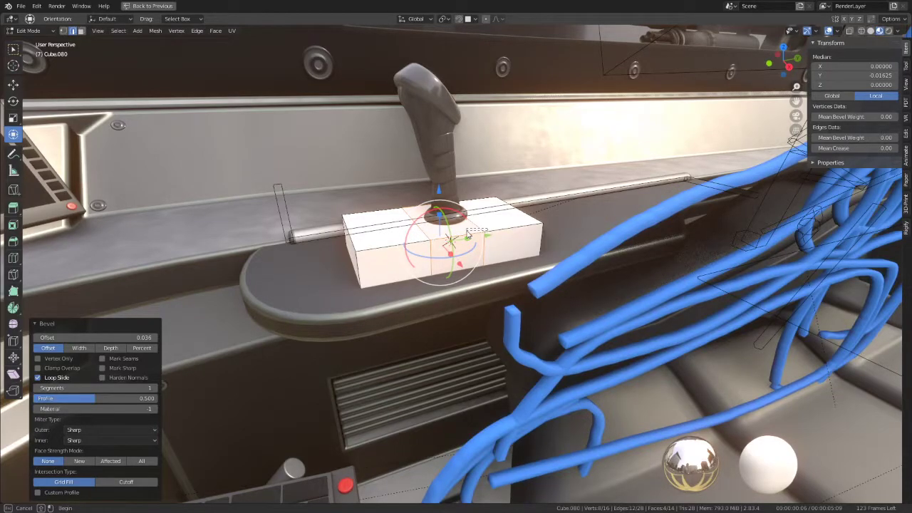
Slide the new edge loop along Y, abandoning a vertical edge move
key("g")
key("y")
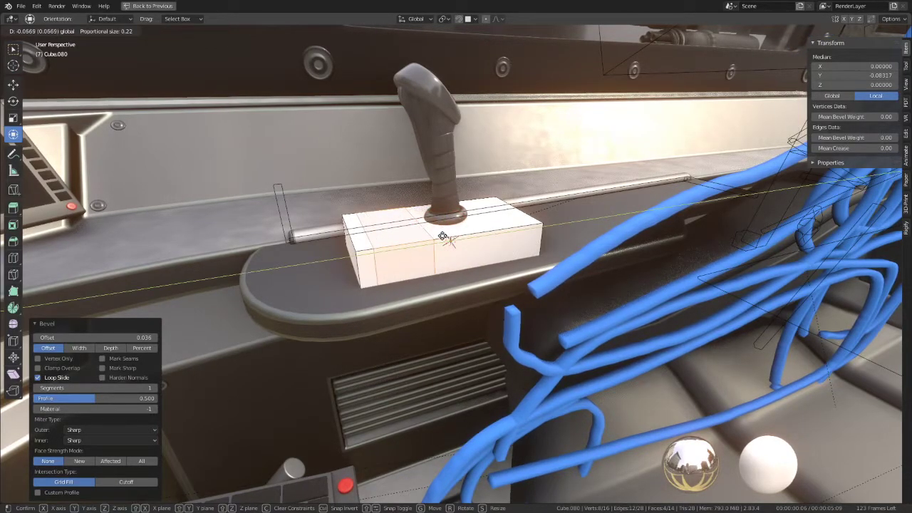
left_click(446, 236)
left_click(457, 230)
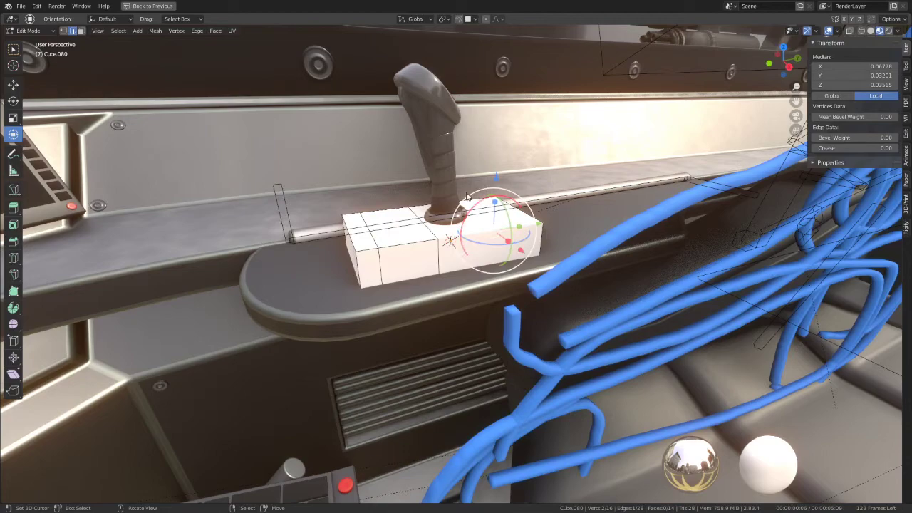
left_click(466, 198, "shift")
key("g")
key("z")
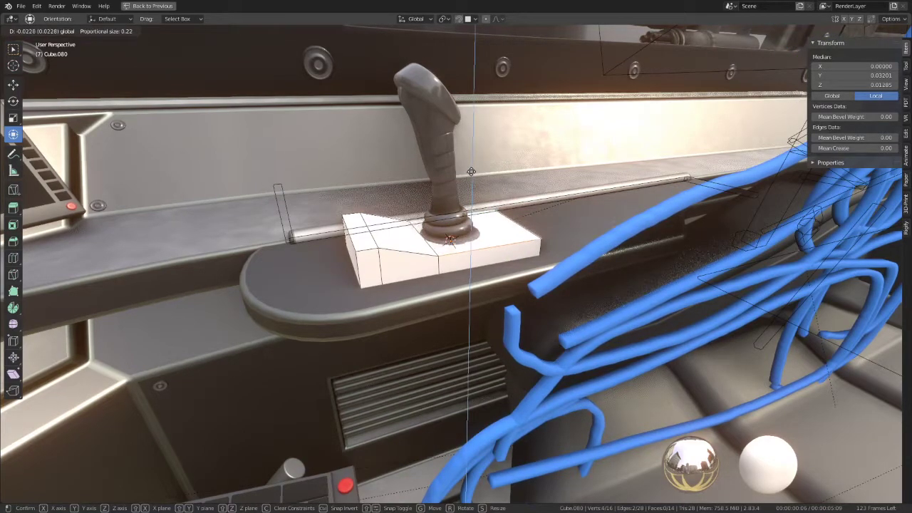
key("Escape")
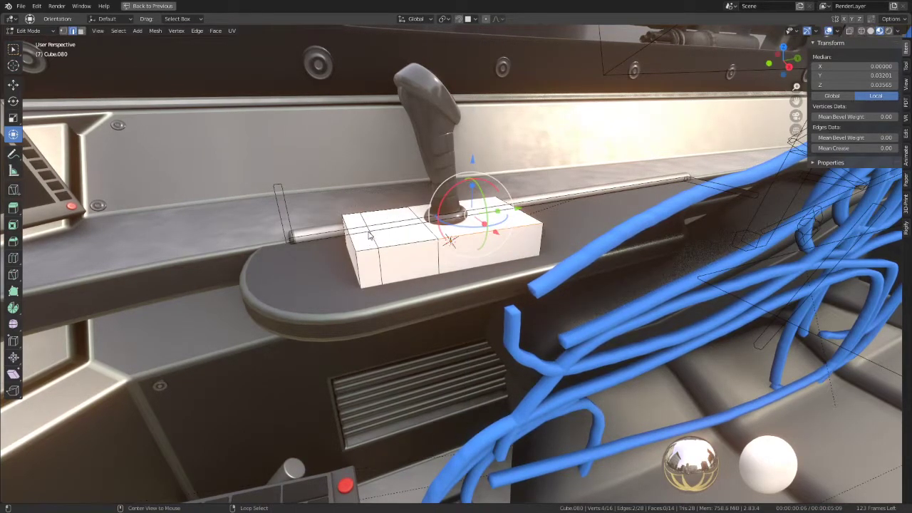
Shift the left edge loop along Y and lower the platform edges along Z, then return to Object Mode
left_click(370, 237, "alt")
key("g")
key("y")
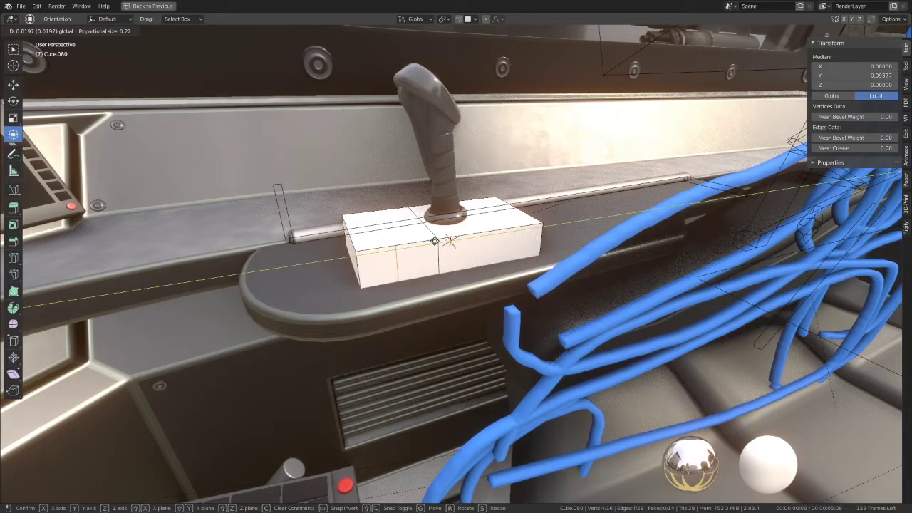
left_click(437, 241)
left_click(512, 211)
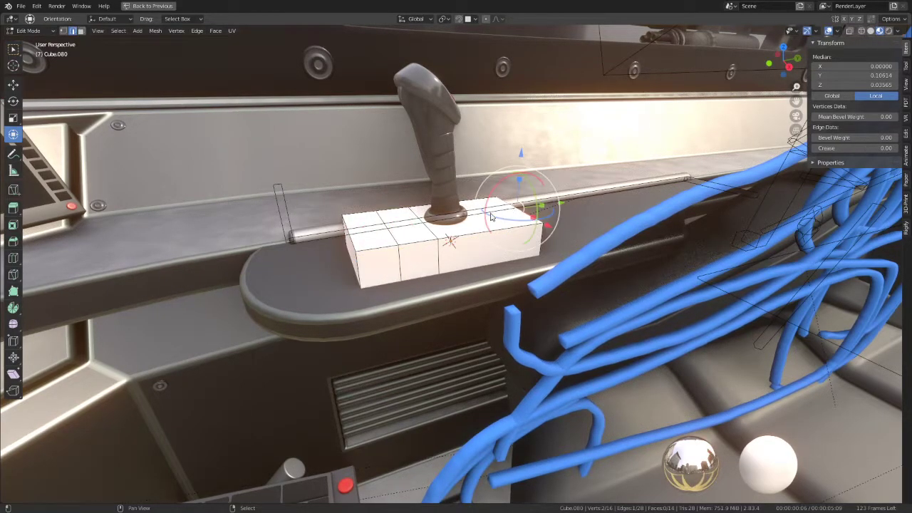
key("g")
key("z")
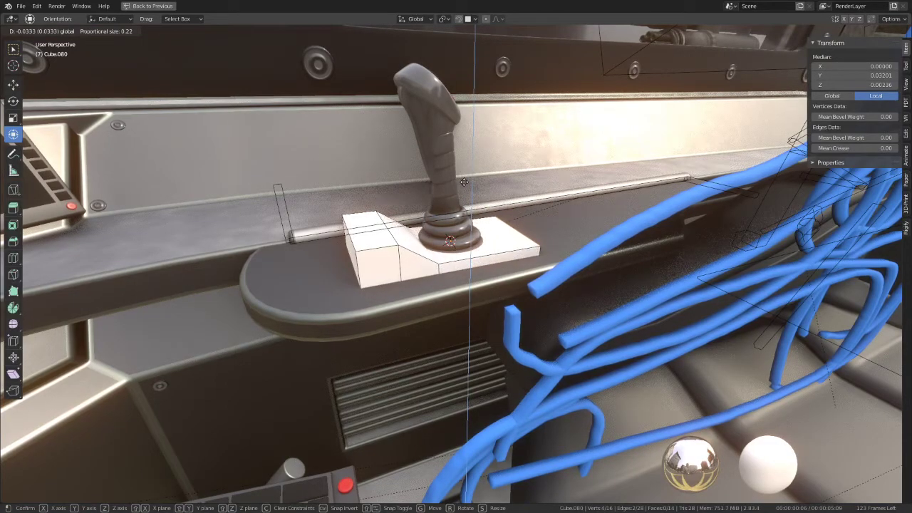
left_click(464, 181)
key("Tab")
Nudge the joystick along Y and raise it slightly on its base
left_click(473, 230)
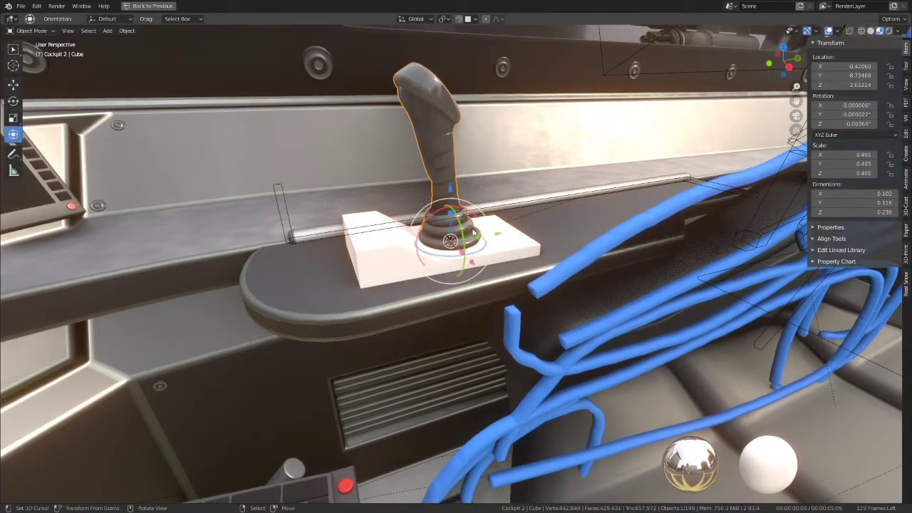
left_click_drag(503, 234, 508, 233)
left_click_drag(463, 187, 462, 172)
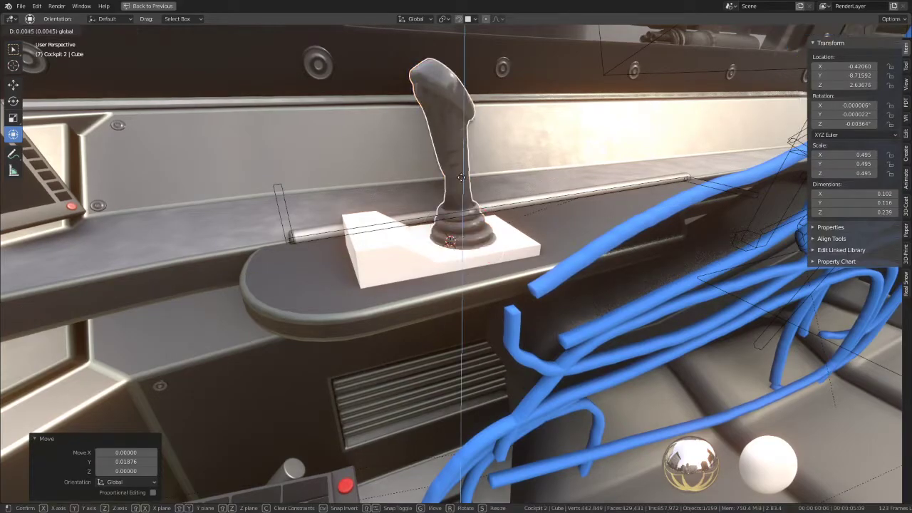
left_click(462, 173)
In Top view, rotate the base block about 3.22° around Z to align with the armrest
mouse_move(468, 171)
middle_mouse_down()
mouse_move(309, 193)
mouse_move(274, 186)
mouse_move(287, 237)
middle_mouse_up()
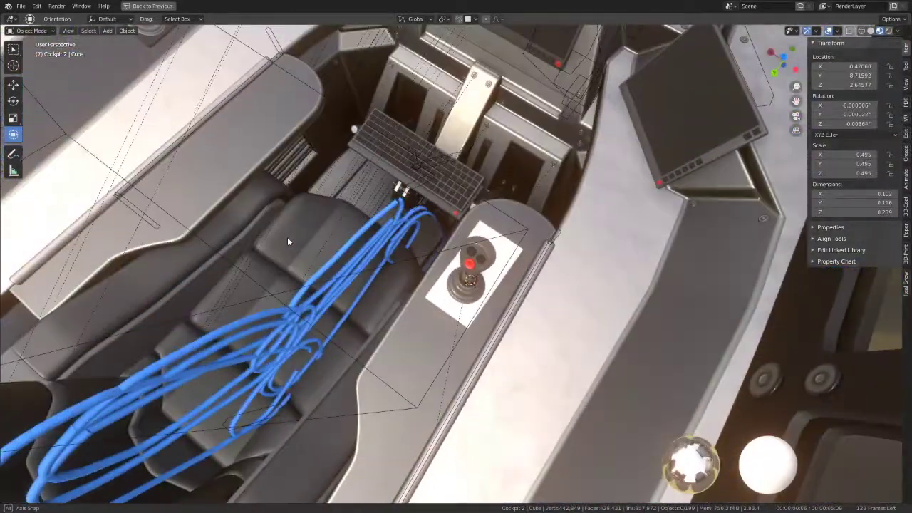
key("KP_7")
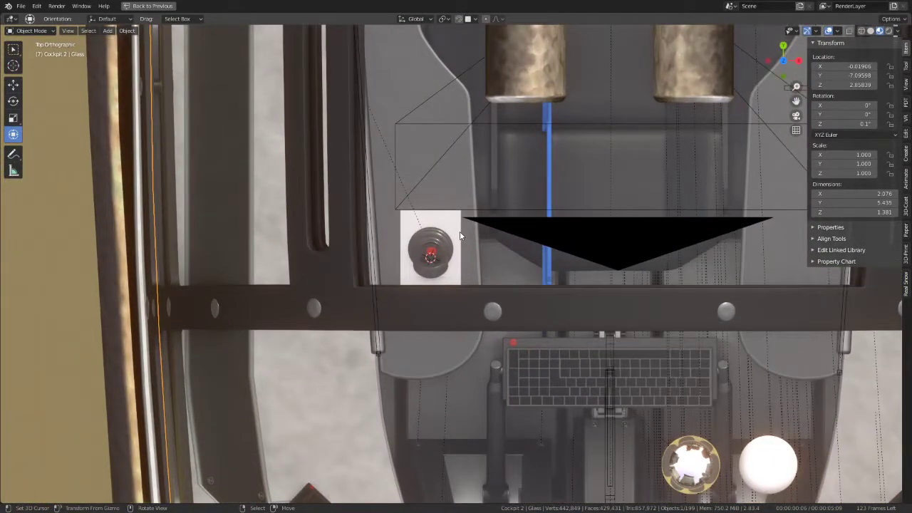
left_click(456, 238)
scroll(478, 236, "up", 2)
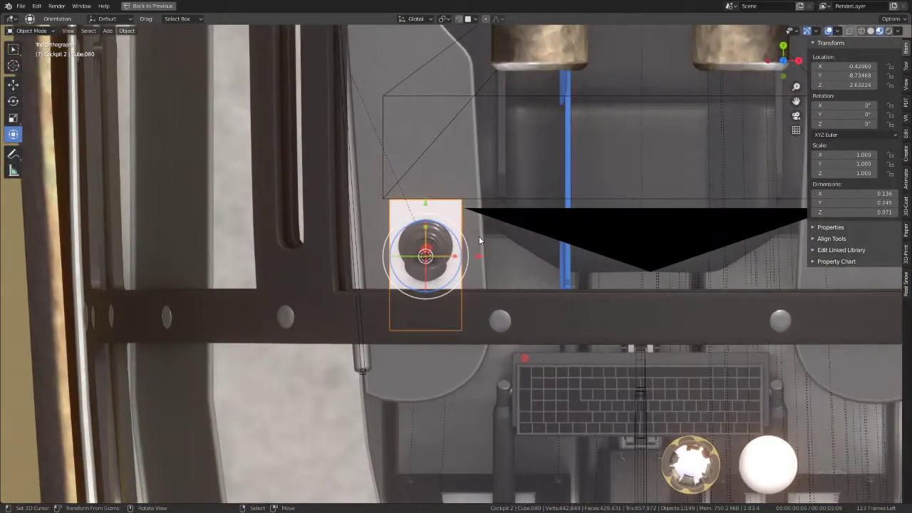
key("r")
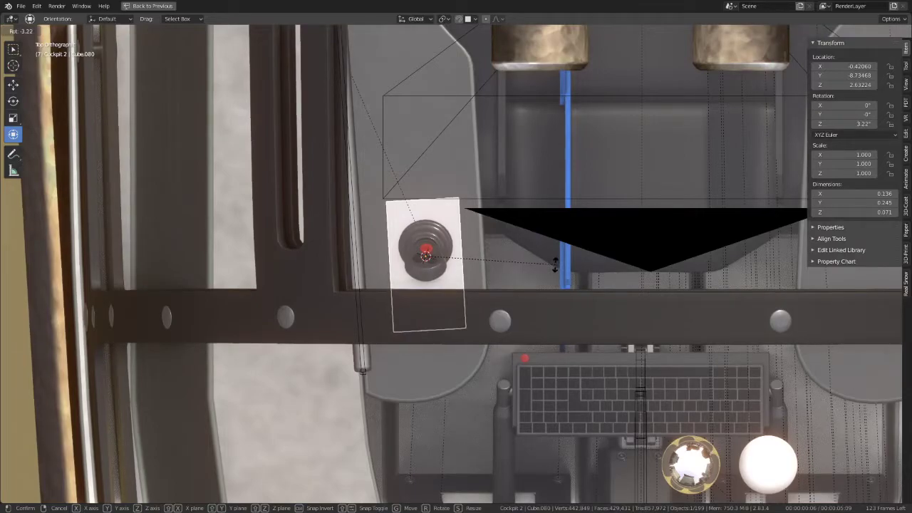
left_click(551, 269)
middle_click_drag(551, 269, 504, 185)
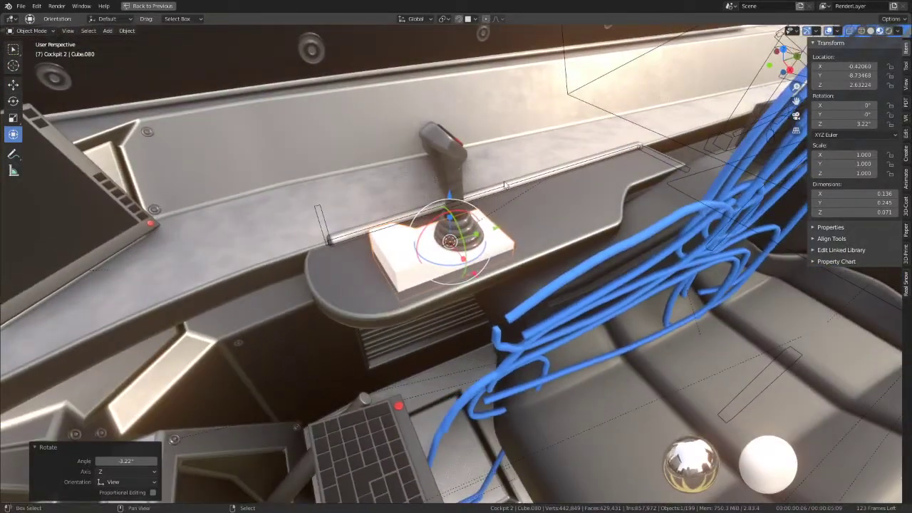
Create stray duplicates of the console panel, then delete the extra copies
left_click(336, 265)
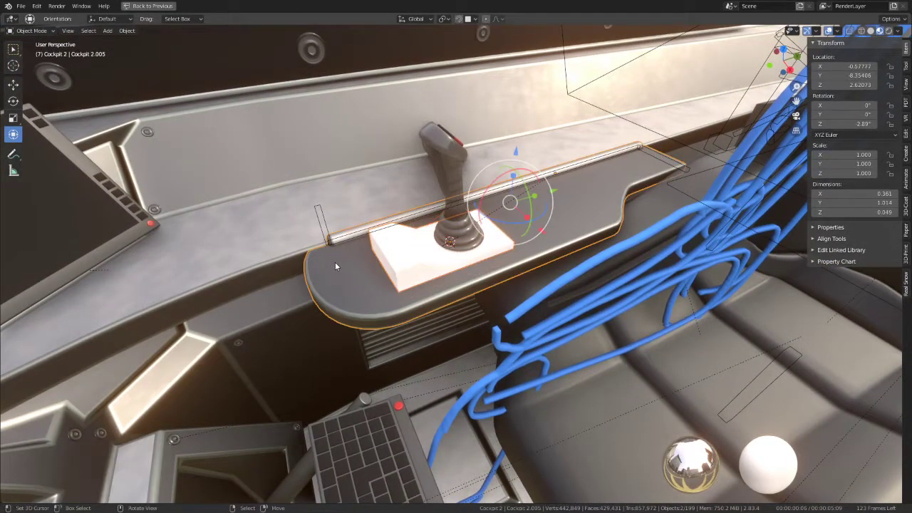
key("shift+d")
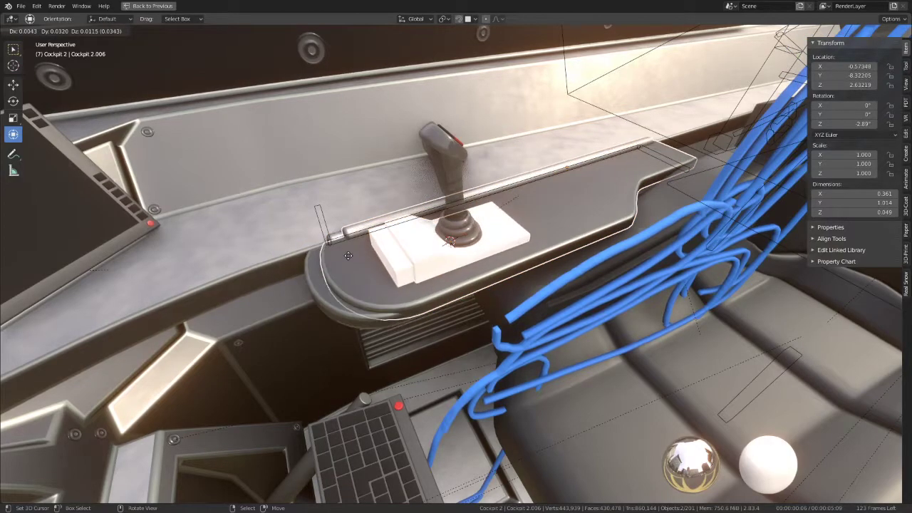
right_click(371, 228)
left_click(447, 196)
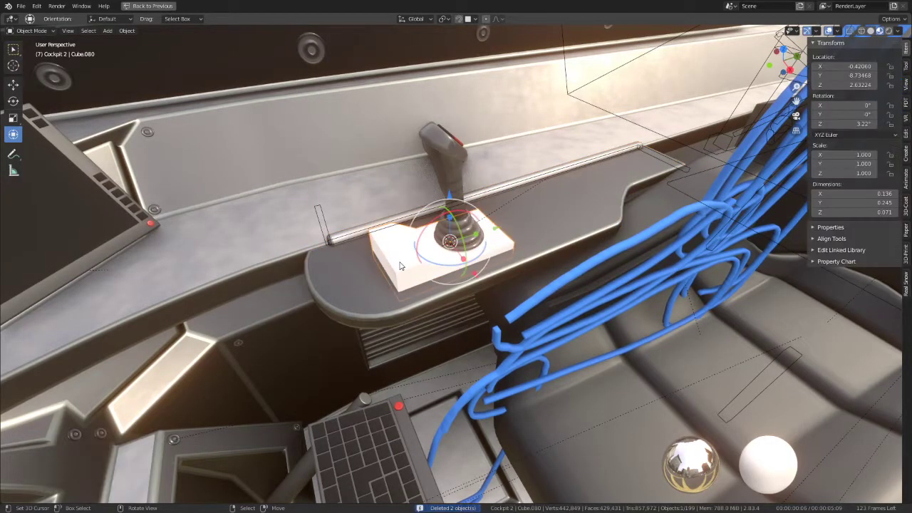
left_click(324, 269)
right_click(325, 270)
left_click(291, 352)
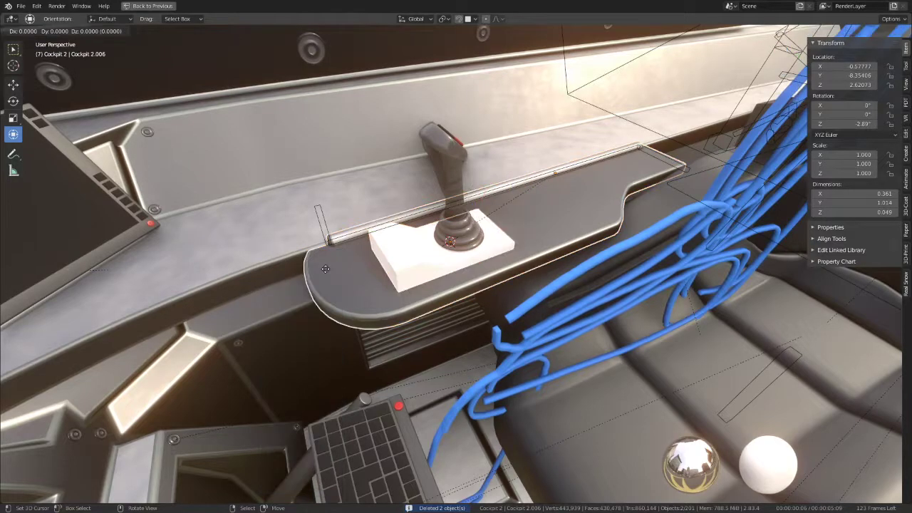
right_click(356, 230)
key("x")
left_click(356, 230)
Link the console's material and modifiers onto the joystick base with Ctrl+L
left_click(426, 266)
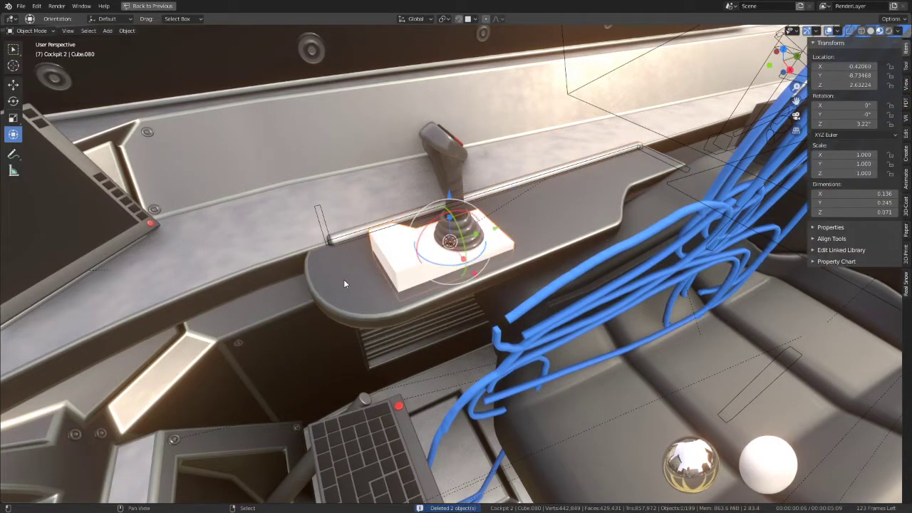
left_click(344, 283)
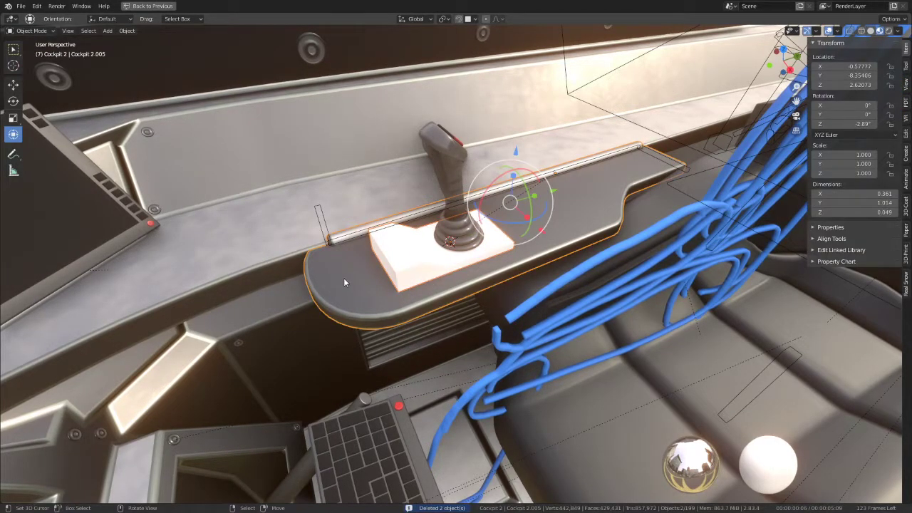
key("ctrl+l")
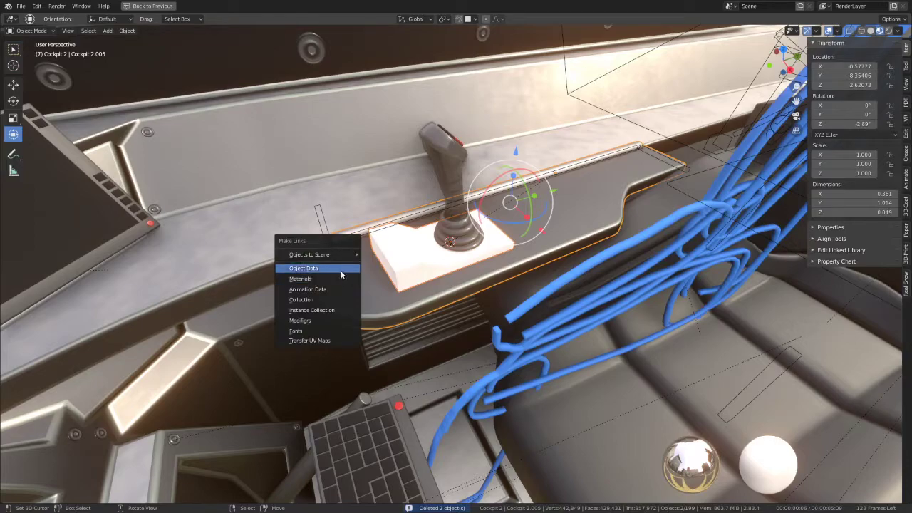
left_click(342, 279)
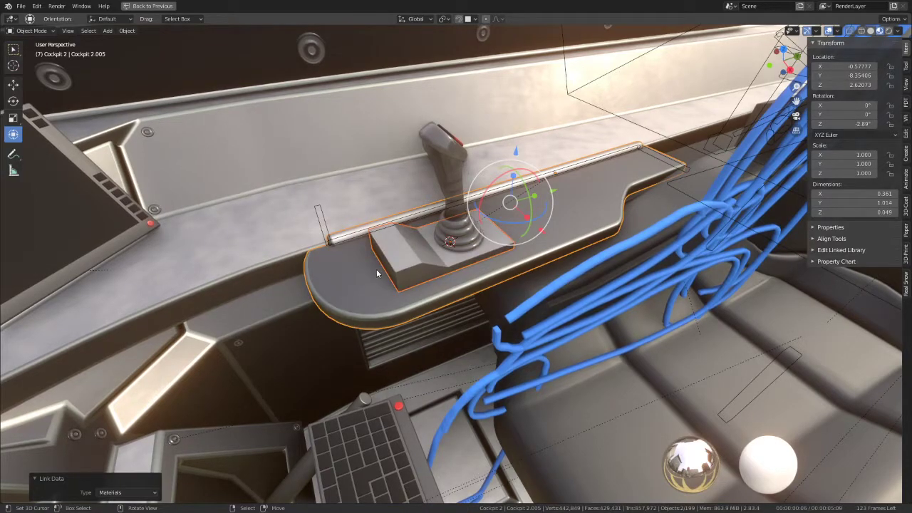
key("ctrl+l")
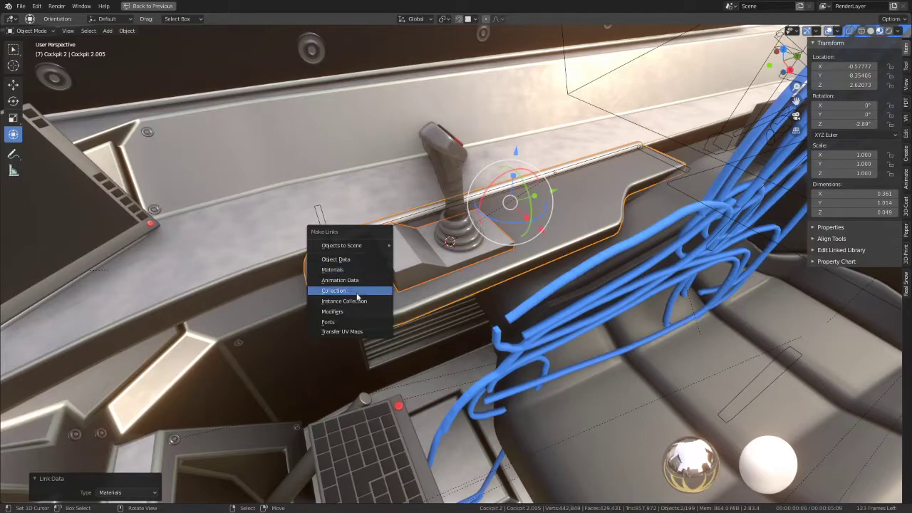
left_click(349, 312)
Remove the Shrinkwrap modifier from the side console panel
scroll(467, 258, "down", 3)
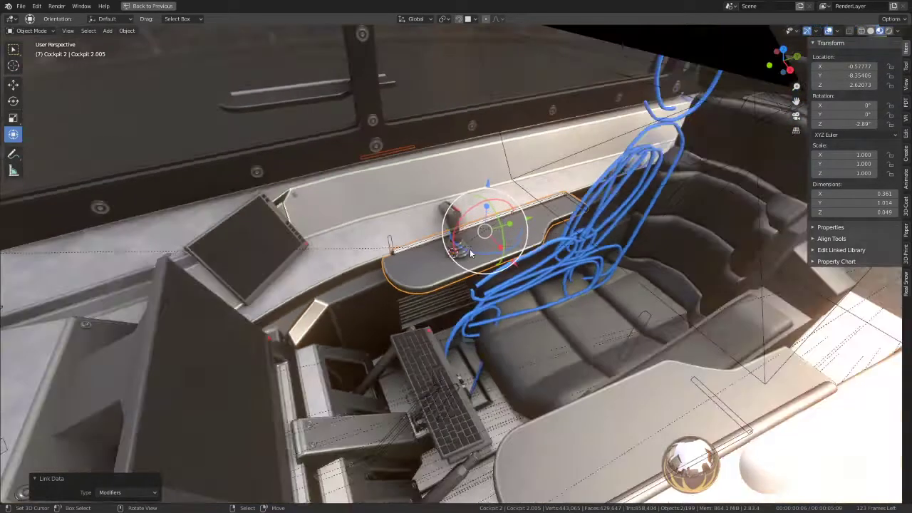
scroll(470, 248, "down", 3)
scroll(469, 248, "down", 3)
scroll(477, 256, "up", 5)
scroll(490, 261, "up", 3)
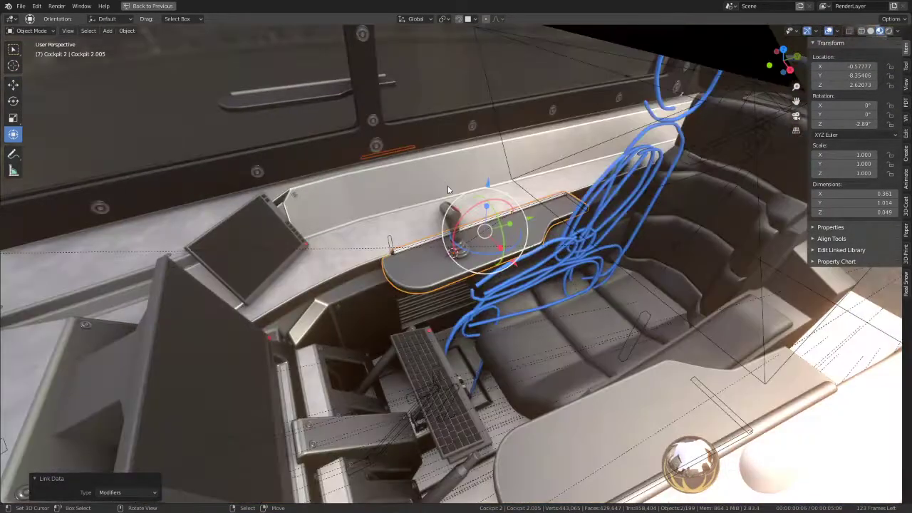
left_click(402, 152)
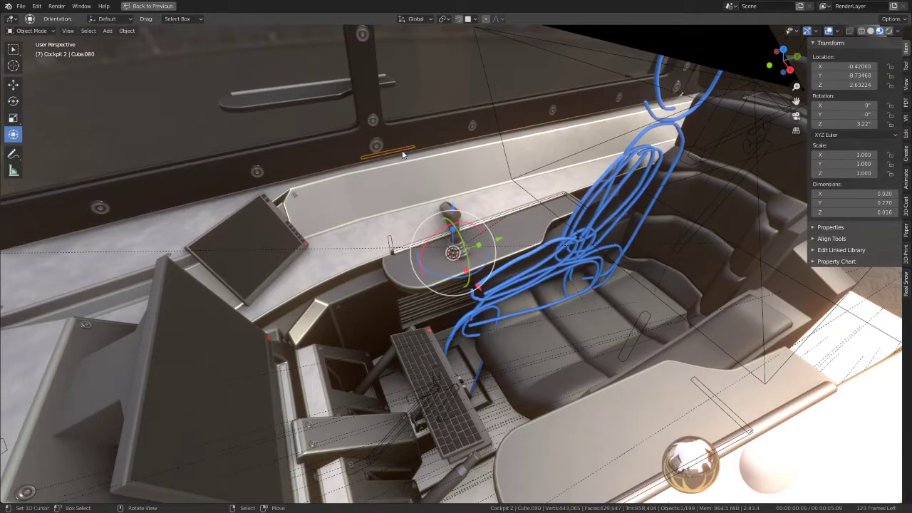
key("ctrl+space")
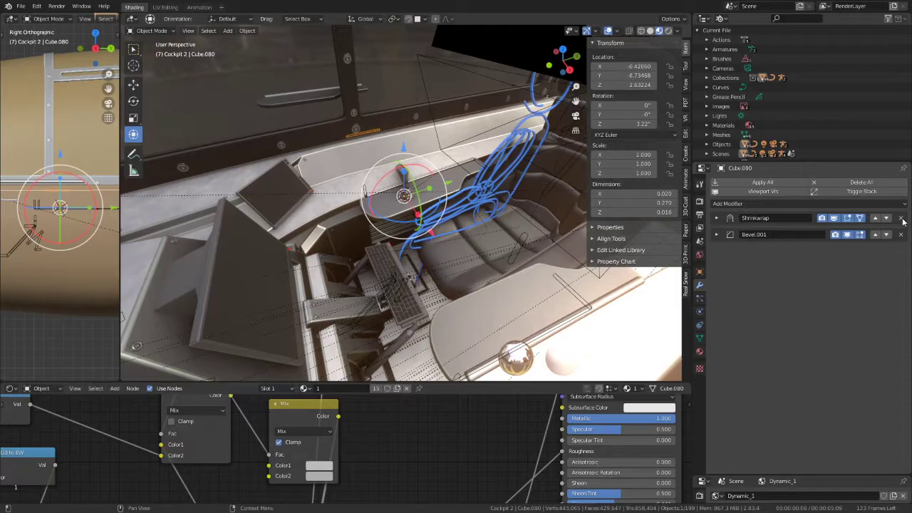
scroll(360, 216, "up", 3)
left_click(359, 215)
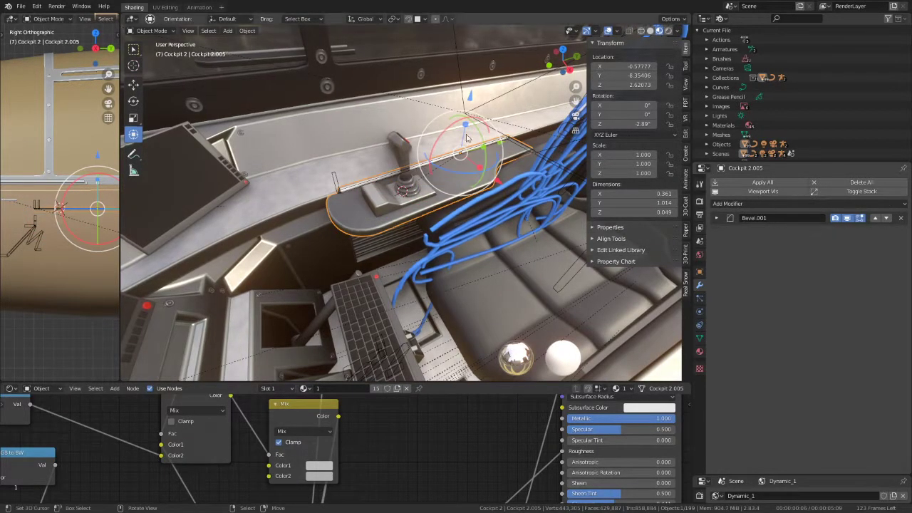
middle_click_drag(399, 207, 266, 206)
left_click(265, 207)
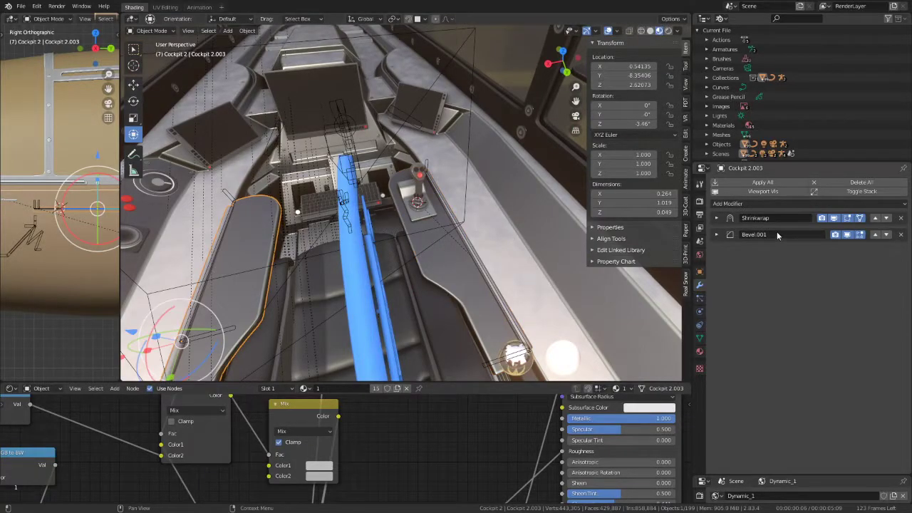
left_click(902, 218)
Maximize the 3D view and select the joystick base
key("ctrl+space")
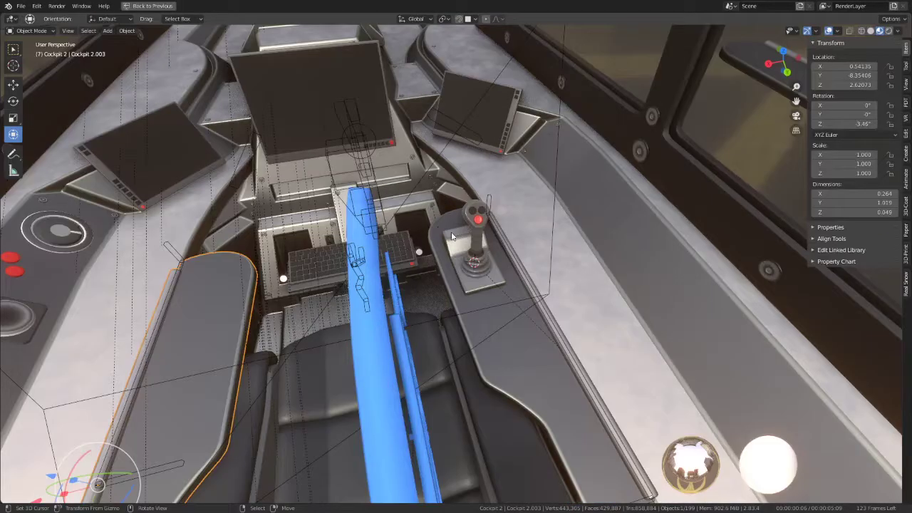
mouse_move(642, 219)
middle_mouse_down()
mouse_move(577, 226)
mouse_move(469, 258)
mouse_move(499, 255)
mouse_move(485, 197)
middle_mouse_up()
left_click(495, 251)
left_click_drag(484, 198, 485, 191)
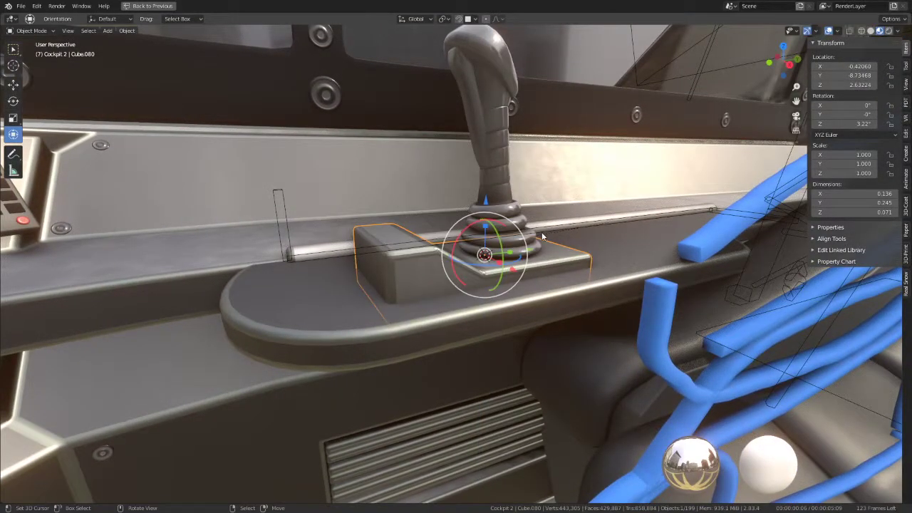
Switch Transform Orientation to Normal and nudge the joystick base along the console
mouse_move(485, 196)
middle_mouse_down()
mouse_move(408, 279)
mouse_move(497, 253)
middle_mouse_up()
left_click_drag(389, 319, 399, 257)
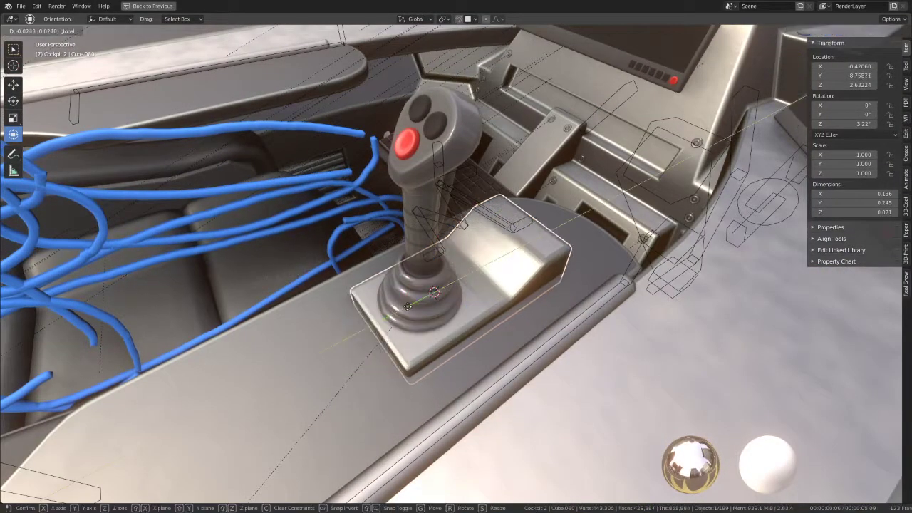
key("Escape")
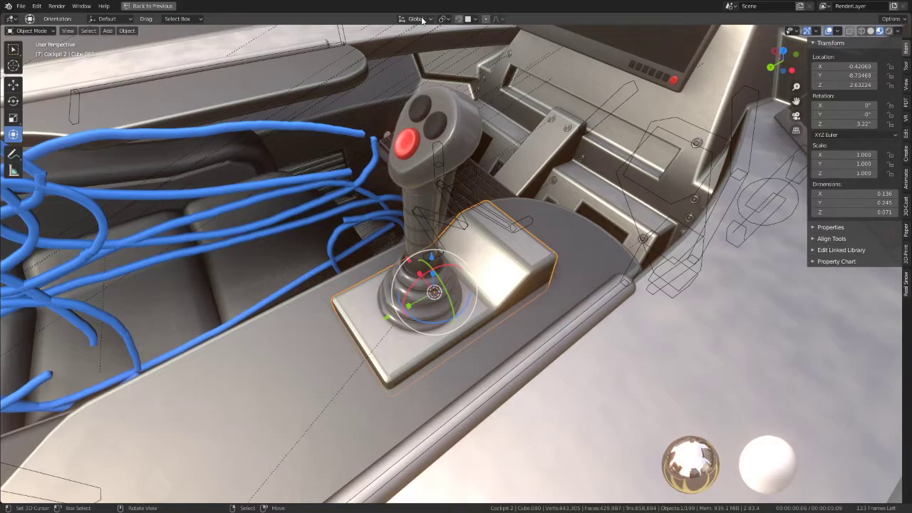
left_click(415, 19)
left_click(417, 66)
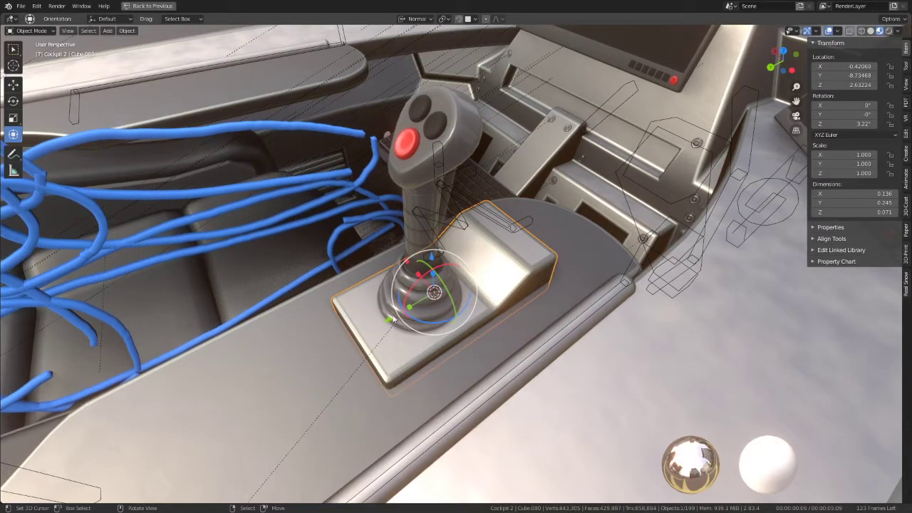
left_click_drag(392, 319, 388, 311)
mouse_move(387, 311)
middle_mouse_down()
mouse_move(363, 278)
mouse_move(545, 254)
middle_mouse_up()
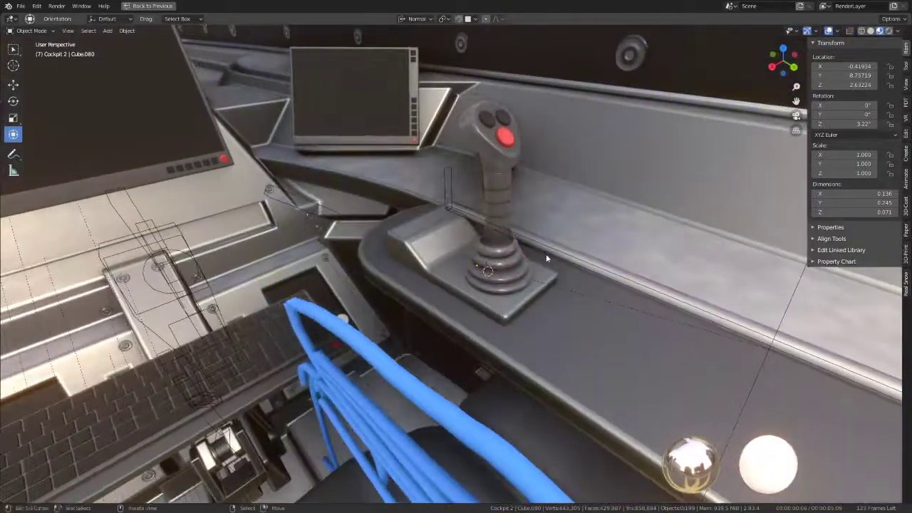
Parent the stick, bellows and base to the console panel with Object (Keep Transform)
left_click(496, 178)
left_click(498, 264, "shift")
left_click(501, 357, "shift")
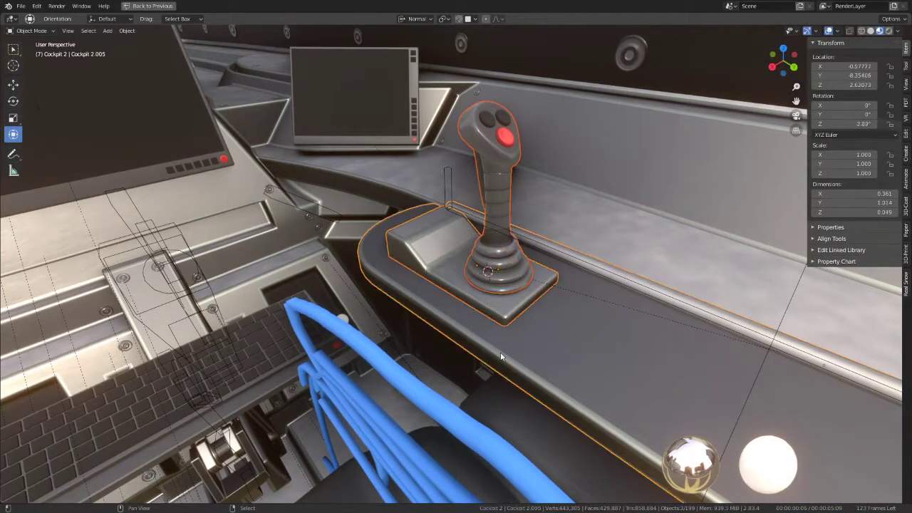
key("ctrl+p")
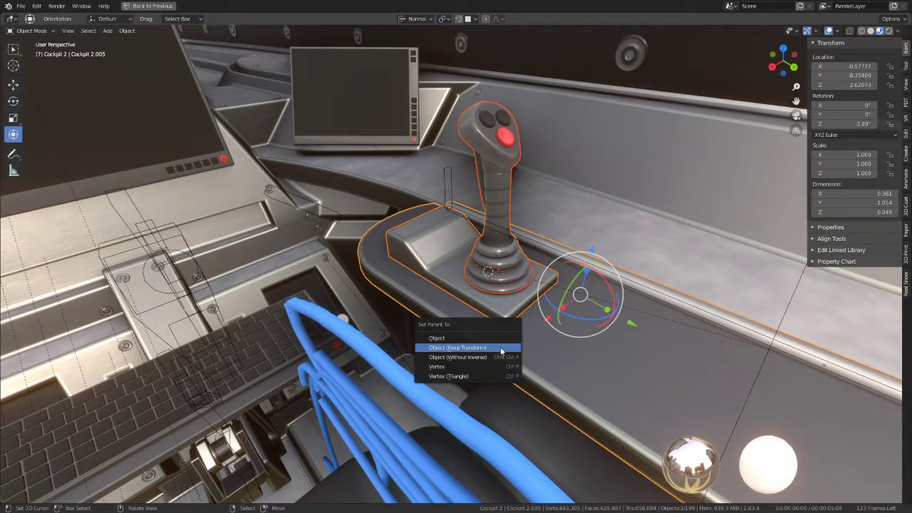
left_click(502, 351)
mouse_move(498, 346)
middle_mouse_down()
mouse_move(503, 243)
mouse_move(369, 254)
mouse_move(419, 244)
middle_mouse_up()
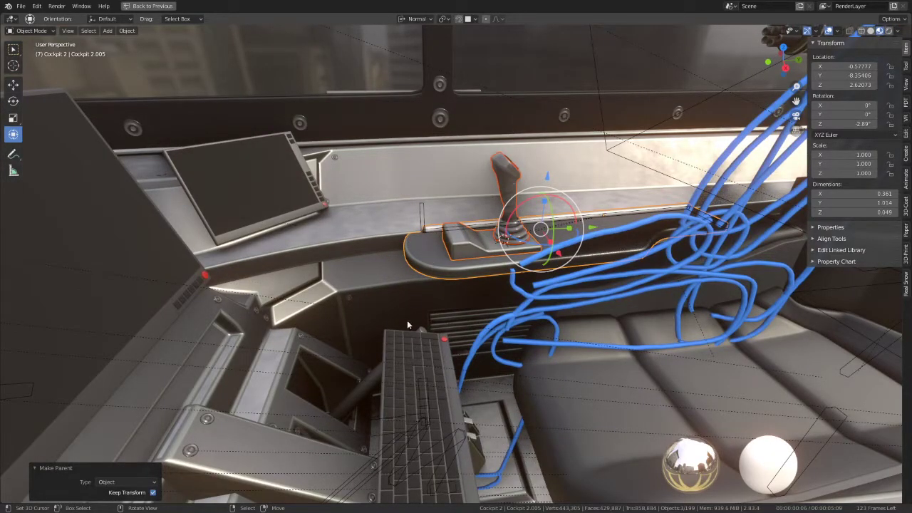
mouse_move(407, 325)
middle_mouse_down()
mouse_move(383, 260)
mouse_move(441, 268)
mouse_move(427, 257)
mouse_move(466, 226)
middle_mouse_up()
Extrude the joystick base's end face to lengthen the box
left_click(466, 226)
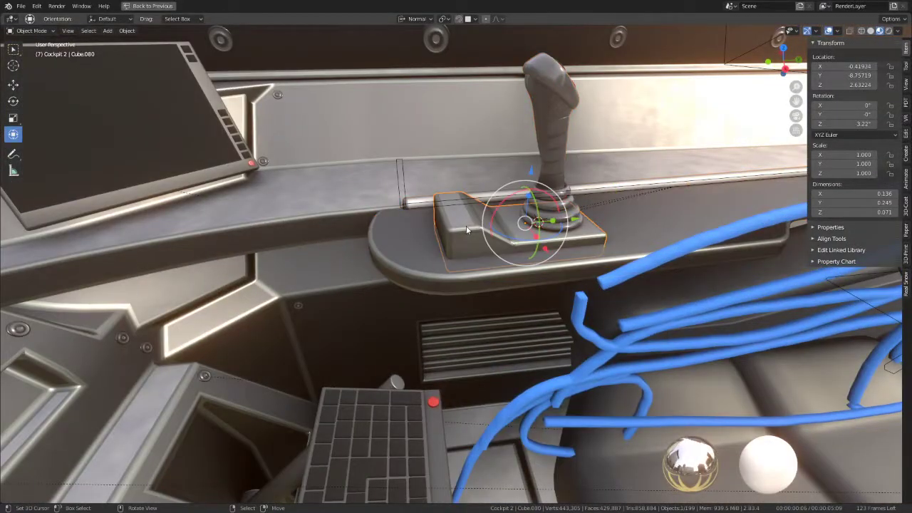
key("Tab")
left_click(442, 226)
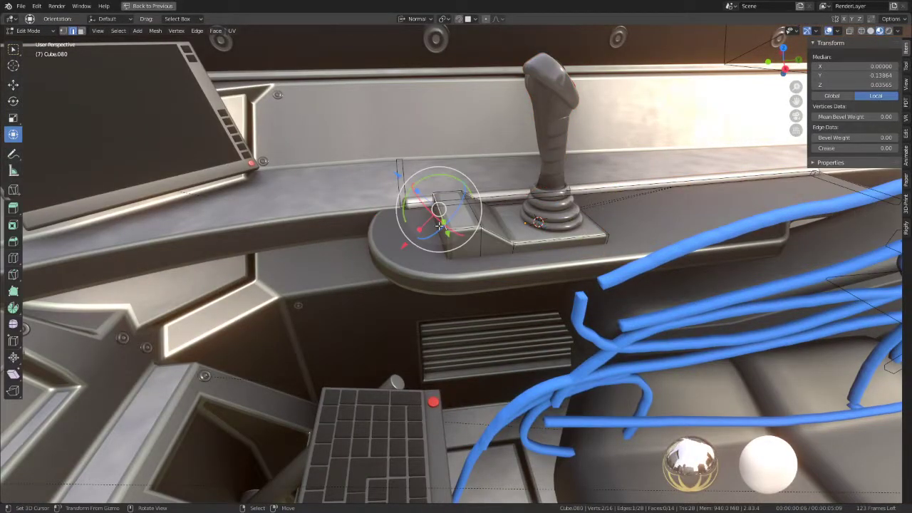
left_click(81, 31)
left_click(443, 227)
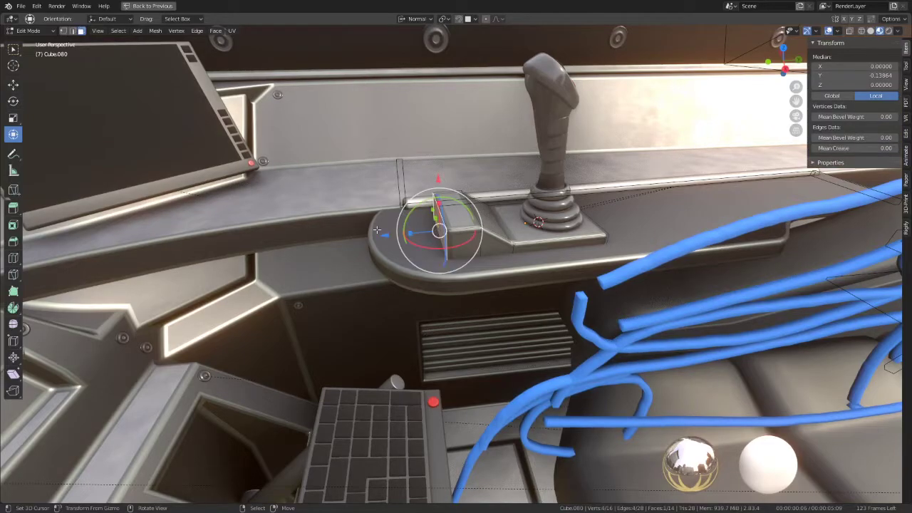
key("e")
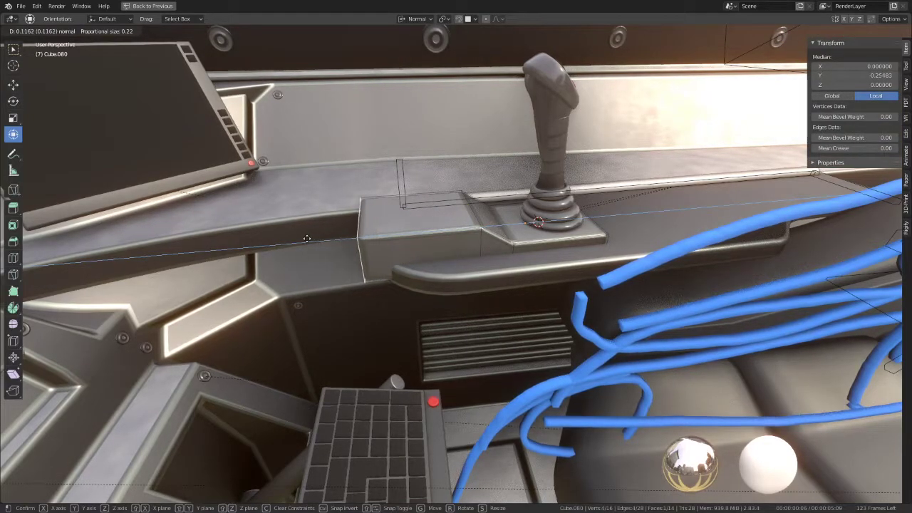
left_click(306, 238)
key("Tab")
Subdivide the box's top face via Quick Favorites
mouse_move(415, 206)
middle_mouse_down()
mouse_move(498, 188)
mouse_move(464, 227)
mouse_move(440, 213)
mouse_move(412, 243)
middle_mouse_up()
key("Tab")
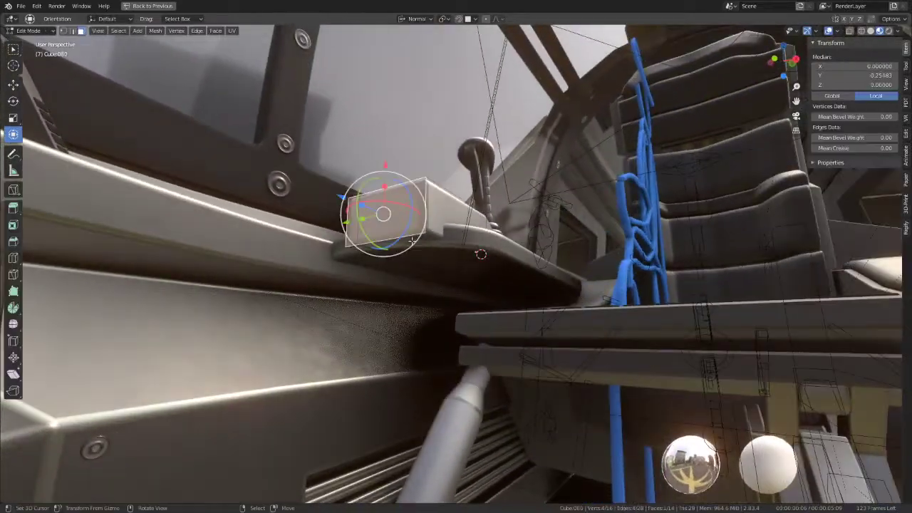
left_click(412, 242)
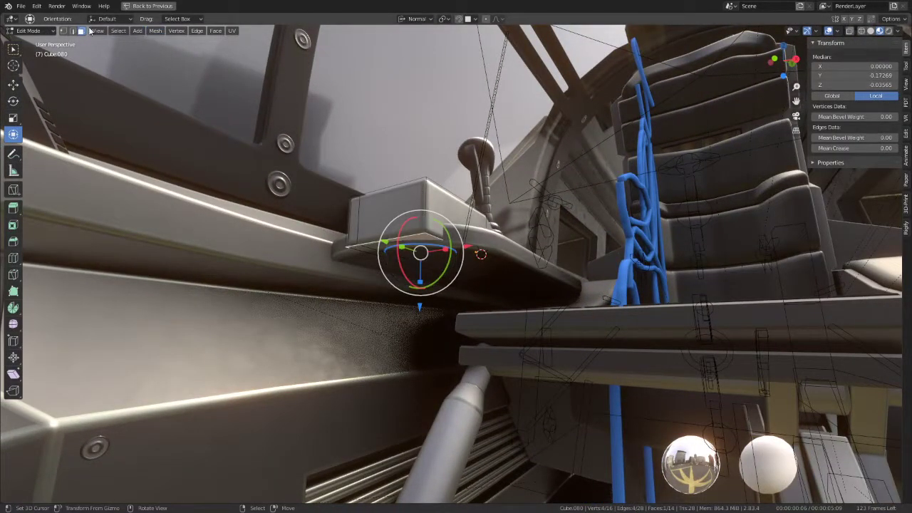
left_click(436, 193)
key("q")
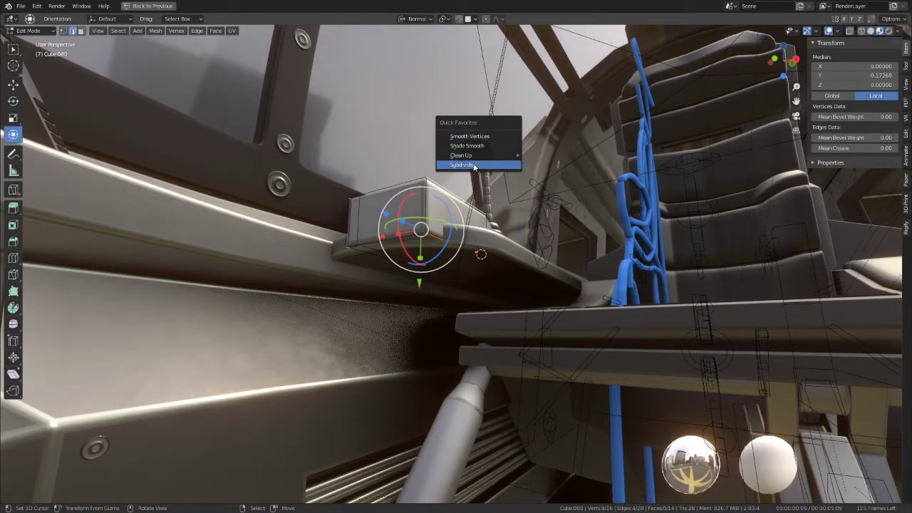
left_click(473, 166)
middle_click_drag(450, 181, 189, 83)
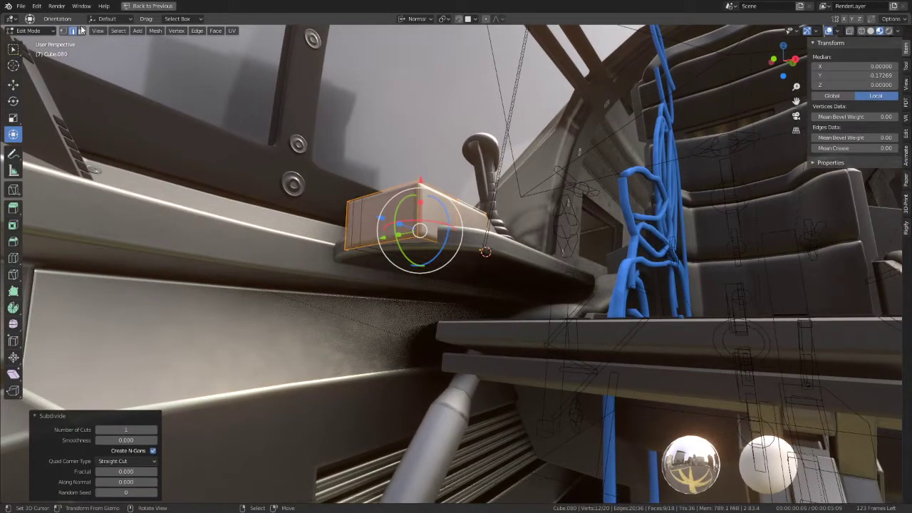
Extrude the block's bottom face slightly downward and return to Object Mode
left_click(388, 236)
key("e")
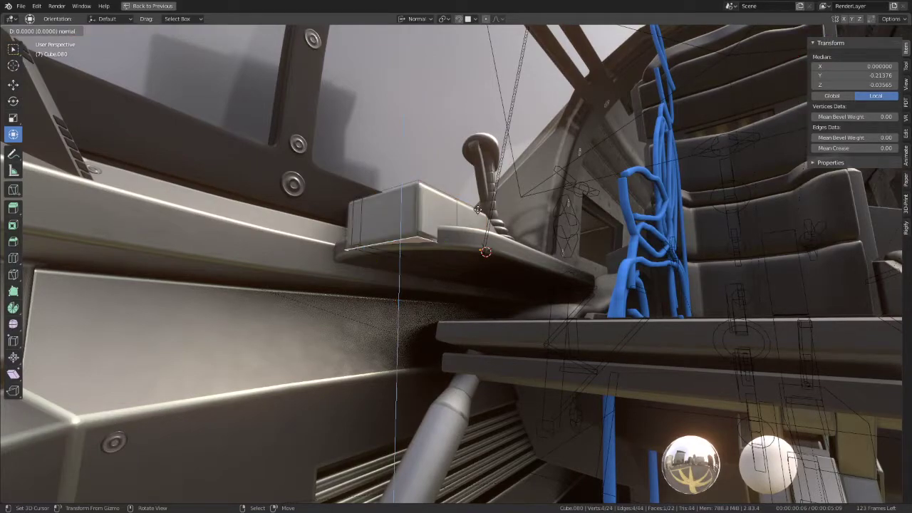
right_click(478, 209)
left_click_drag(403, 298, 399, 329)
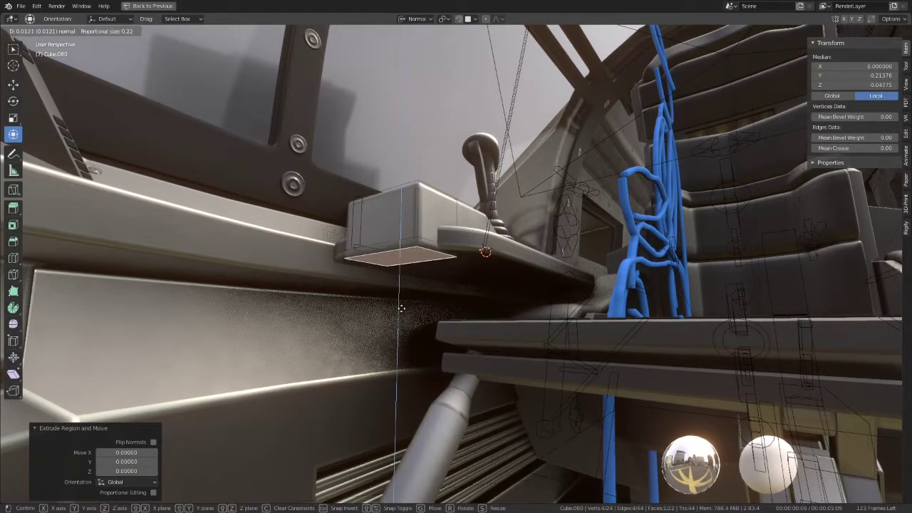
key("Tab")
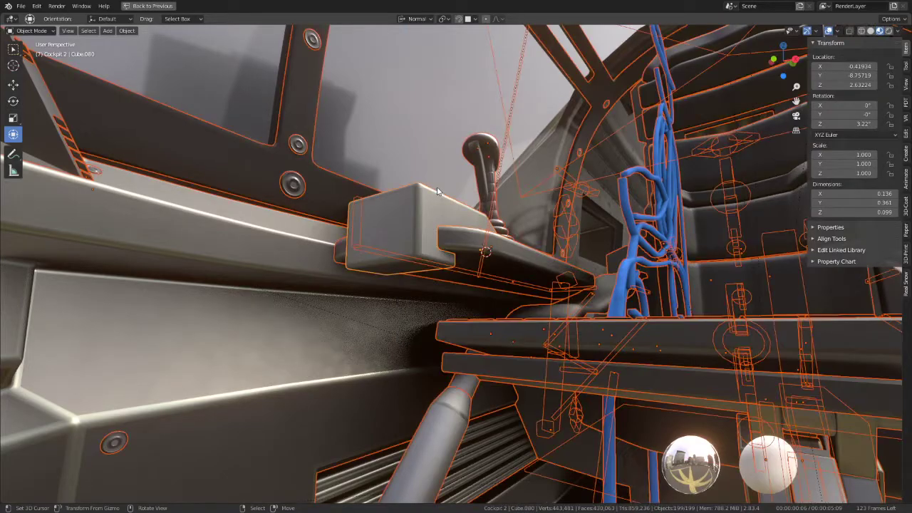
Rotate hinge bone Bone.014 to swing the side console open
mouse_move(438, 196)
middle_mouse_down()
mouse_move(360, 184)
mouse_move(389, 286)
mouse_move(239, 164)
mouse_move(480, 364)
middle_mouse_up()
left_click(486, 380)
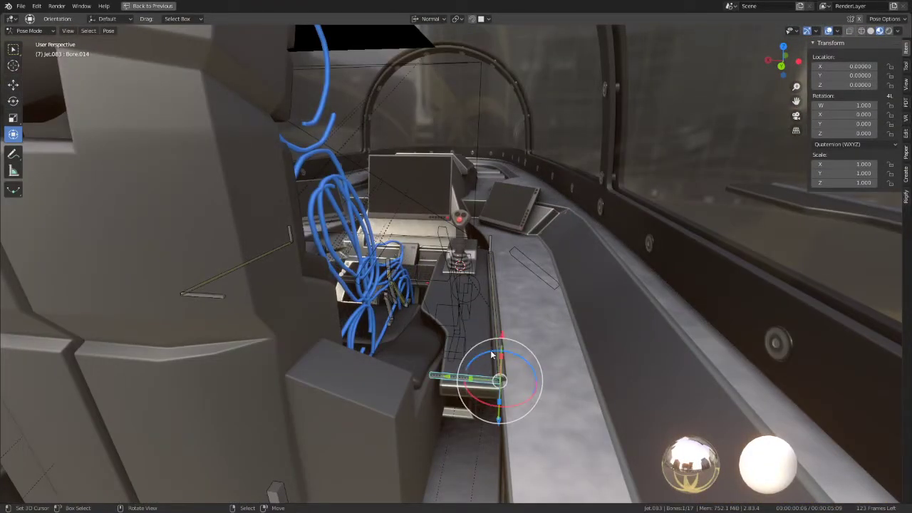
mouse_move(490, 350)
left_mouse_down()
mouse_move(541, 347)
mouse_move(548, 359)
left_mouse_up()
mouse_move(549, 360)
middle_mouse_down()
mouse_move(431, 302)
mouse_move(539, 294)
mouse_move(520, 268)
mouse_move(402, 276)
mouse_move(330, 322)
mouse_move(403, 277)
mouse_move(457, 268)
mouse_move(505, 285)
mouse_move(511, 314)
mouse_move(316, 281)
middle_mouse_up()
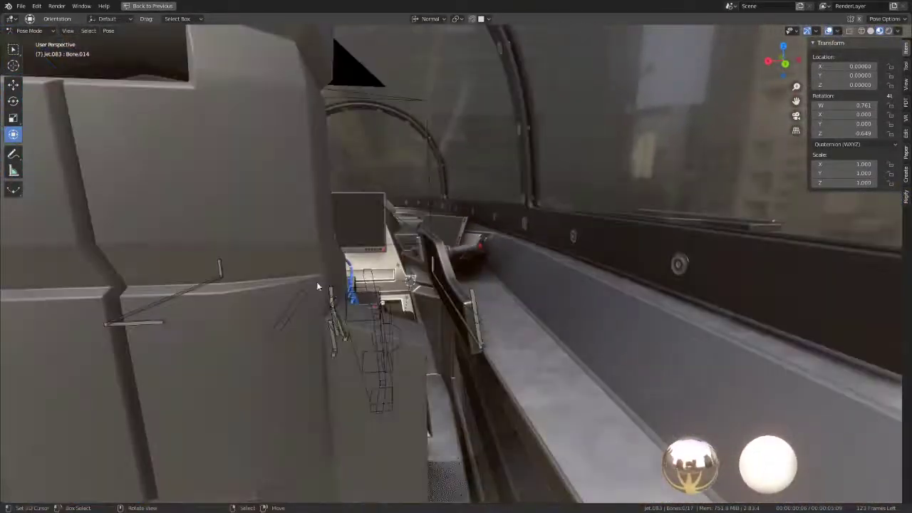
Clear Bone.014's rotation with Alt+R so the console returns to rest
left_click(474, 283)
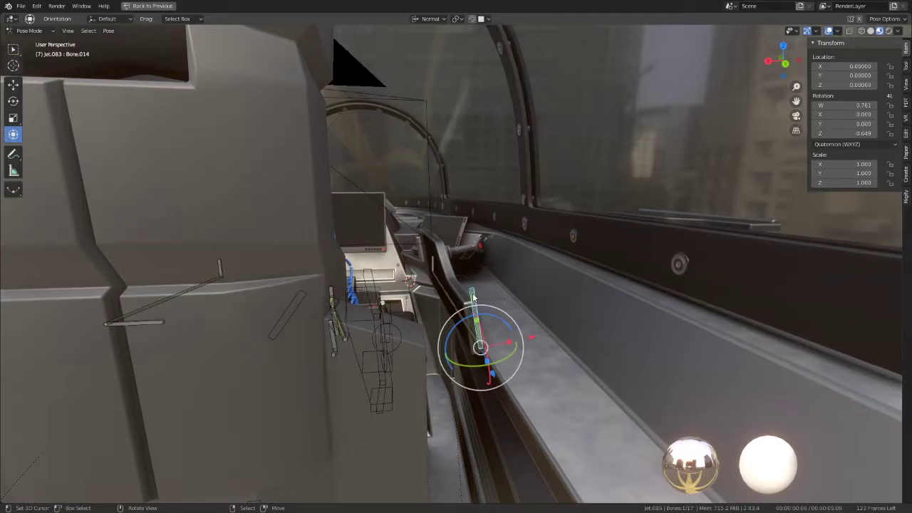
key("alt+r")
mouse_move(472, 293)
middle_mouse_down()
mouse_move(381, 275)
mouse_move(461, 287)
mouse_move(480, 274)
mouse_move(319, 430)
middle_mouse_up()
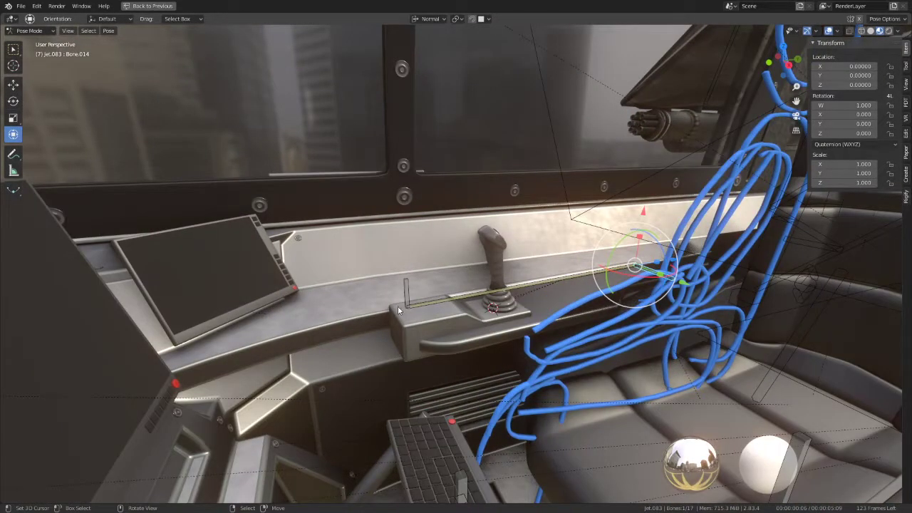
mouse_move(444, 348)
middle_mouse_down()
mouse_move(401, 336)
mouse_move(481, 285)
middle_mouse_up()
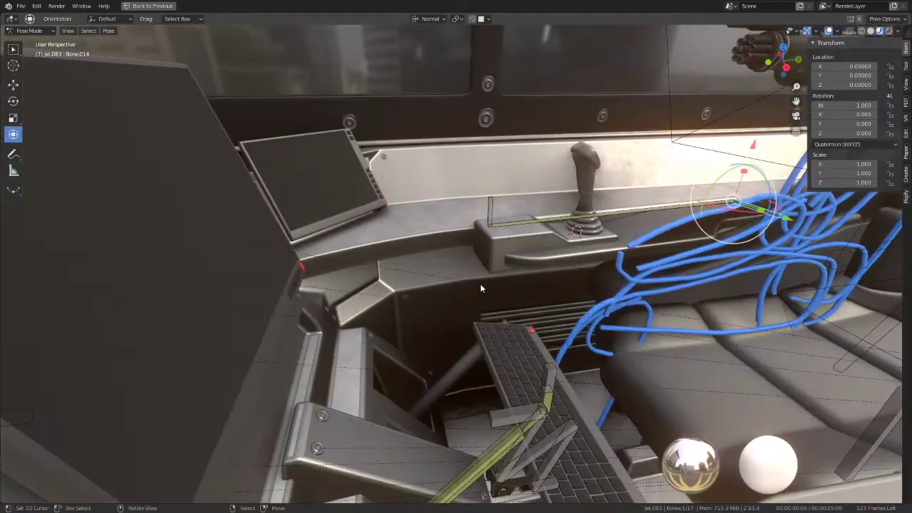
Annotate cable lines running from the joystick base down into the console
left_click(13, 154)
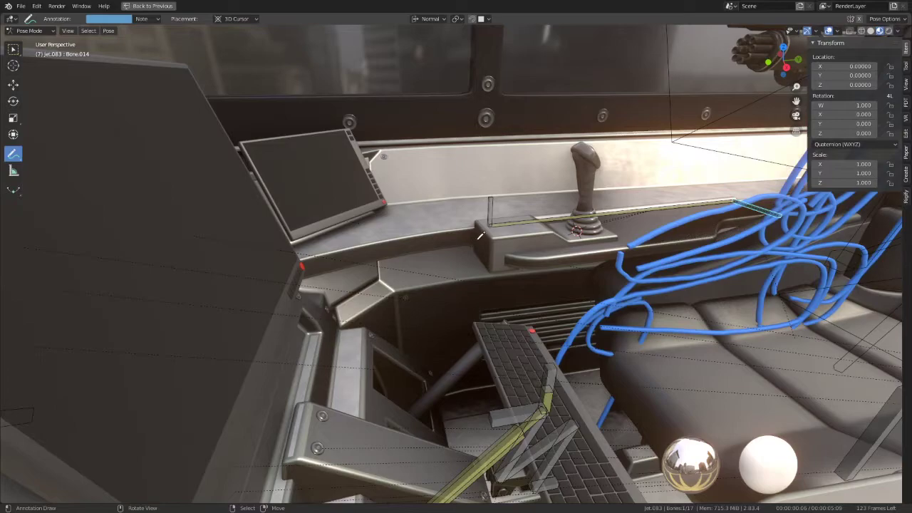
mouse_move(477, 235)
left_mouse_down()
mouse_move(444, 242)
mouse_move(413, 284)
mouse_move(425, 314)
left_mouse_up()
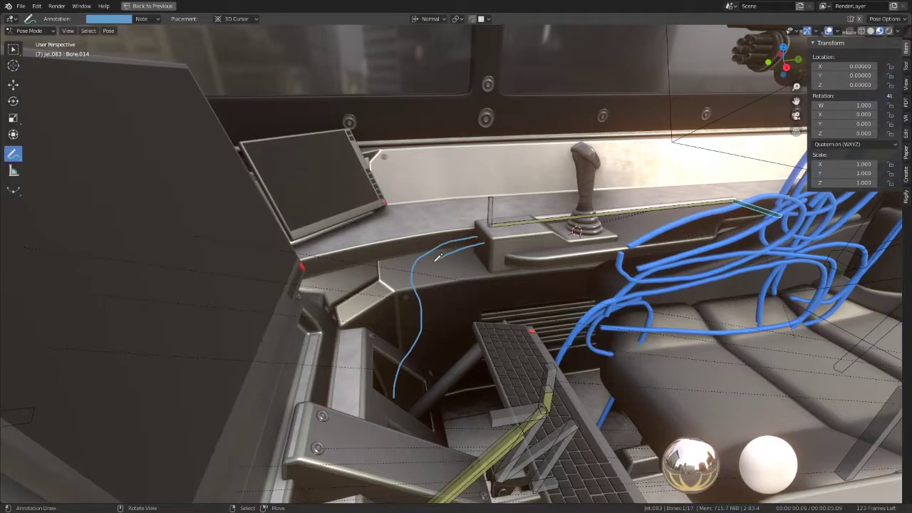
left_click_drag(426, 280, 432, 347)
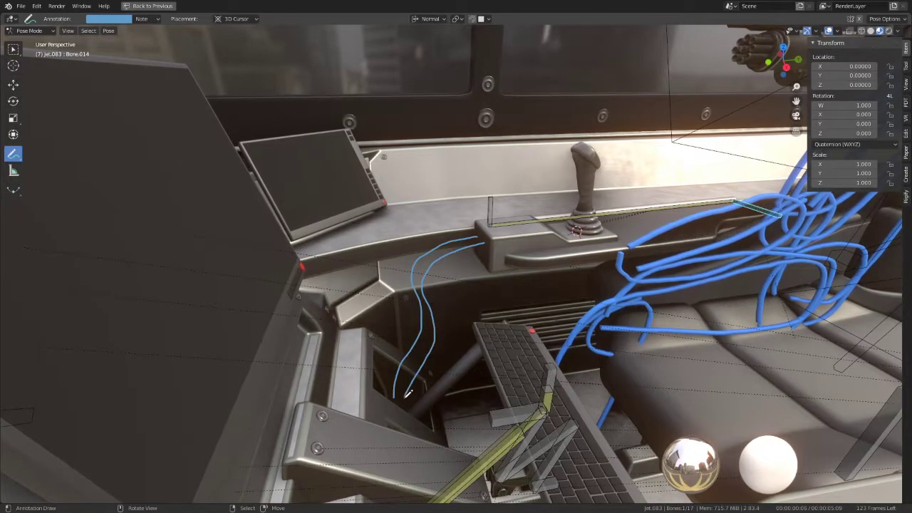
middle_click_drag(522, 247, 498, 215)
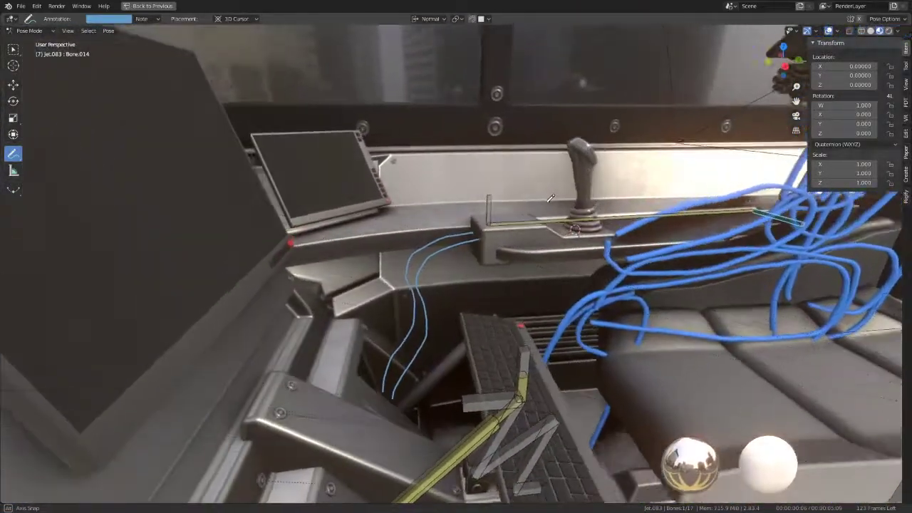
mouse_move(497, 216)
middle_mouse_down()
mouse_move(510, 206)
mouse_move(522, 216)
middle_mouse_up()
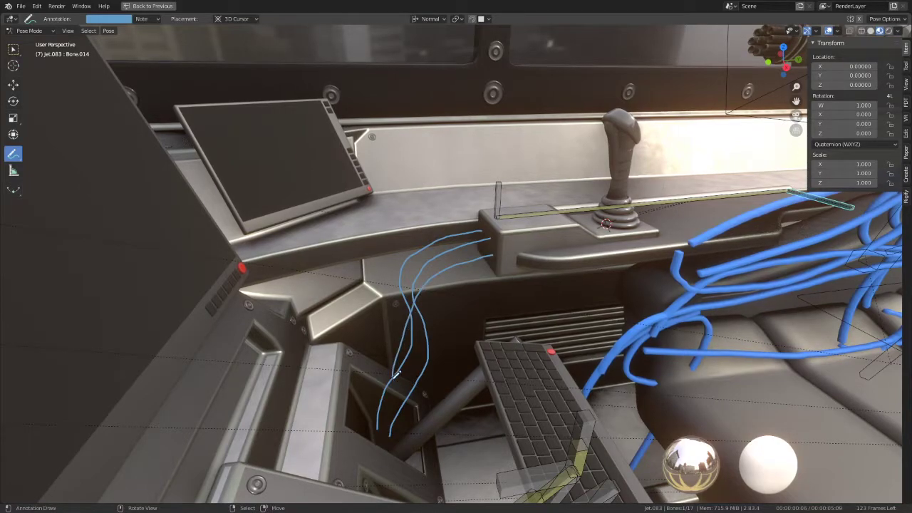
mouse_move(492, 205)
middle_mouse_down()
mouse_move(504, 191)
mouse_move(446, 189)
middle_mouse_up()
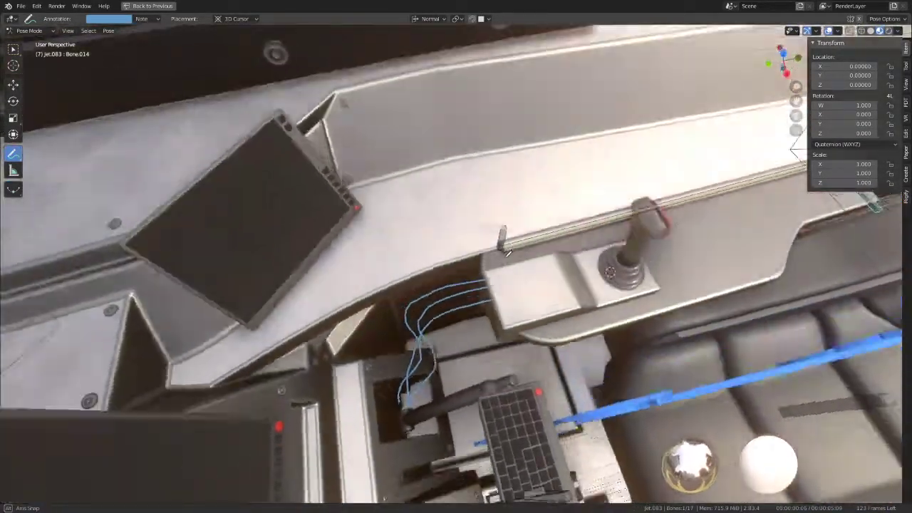
mouse_move(507, 252)
middle_mouse_down()
mouse_move(571, 241)
mouse_move(497, 176)
mouse_move(501, 190)
mouse_move(557, 198)
middle_mouse_up()
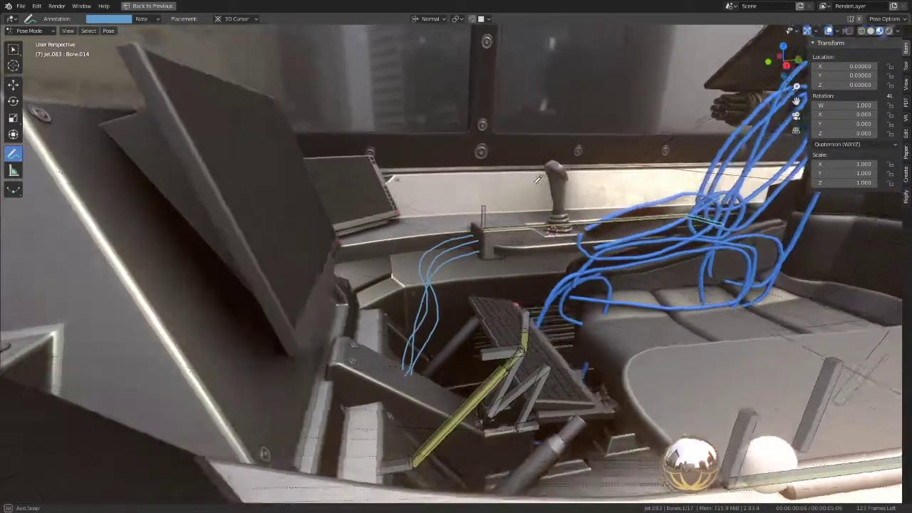
mouse_move(538, 178)
middle_mouse_down()
mouse_move(449, 217)
mouse_move(418, 212)
mouse_move(474, 165)
middle_mouse_up()
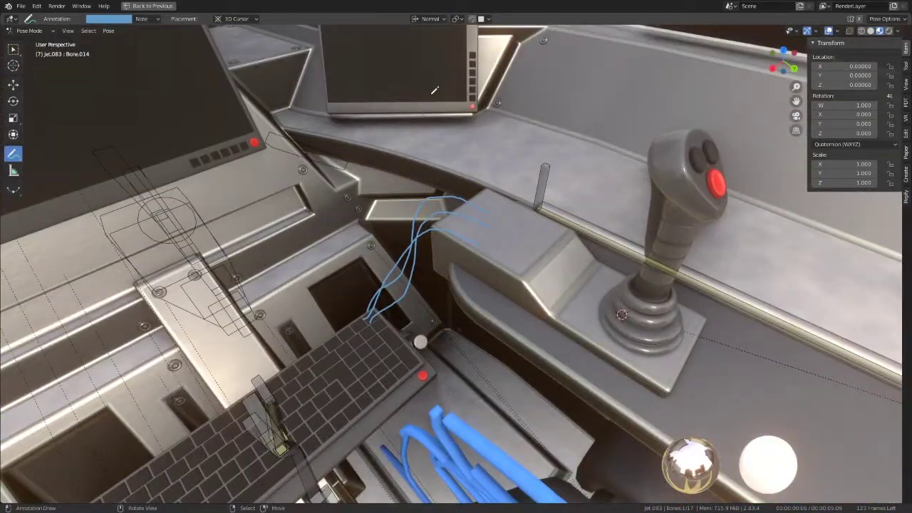
mouse_move(434, 91)
middle_mouse_down()
mouse_move(491, 126)
mouse_move(511, 120)
middle_mouse_up()
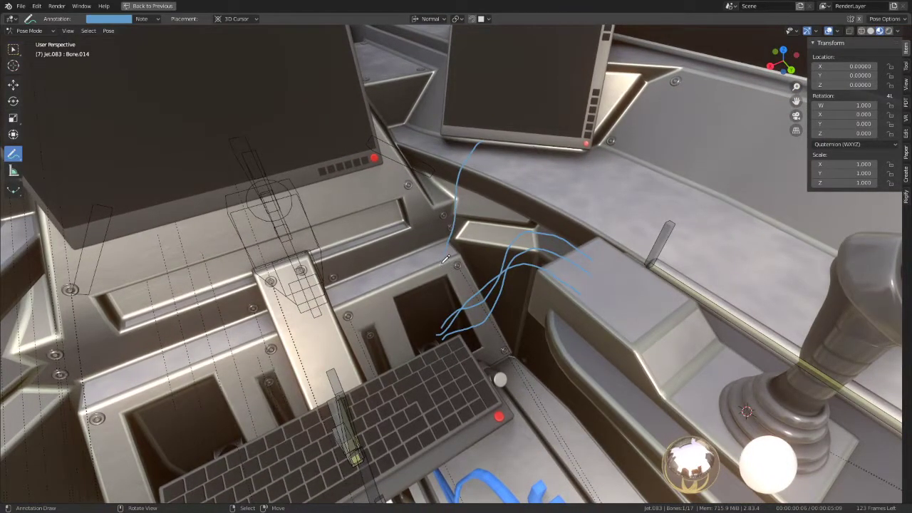
Extend the cable sketch toward the console's lower opening
left_click_drag(446, 260, 419, 313)
mouse_move(413, 326)
middle_mouse_down()
mouse_move(409, 207)
mouse_move(436, 249)
mouse_move(618, 207)
middle_mouse_up()
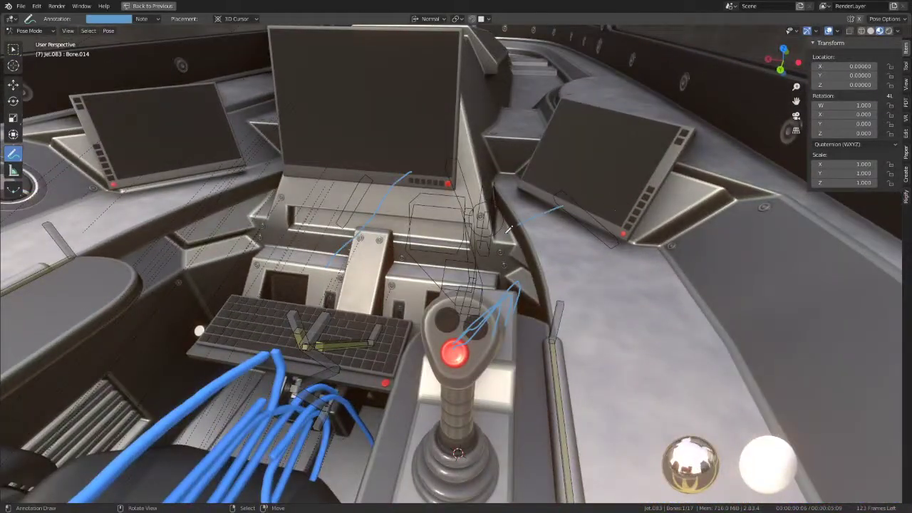
middle_click_drag(454, 273, 533, 221)
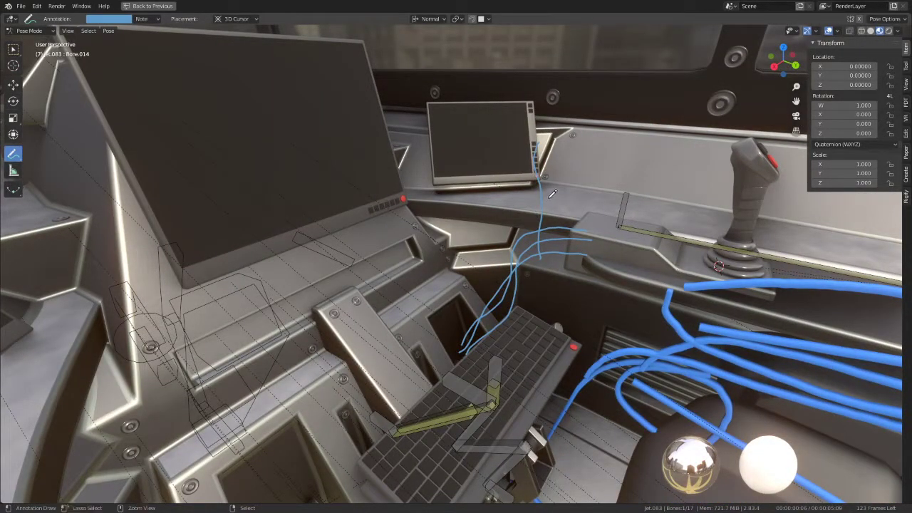
scroll(552, 193, "up", 1)
scroll(552, 193, "up", 1)
scroll(552, 193, "up", 1)
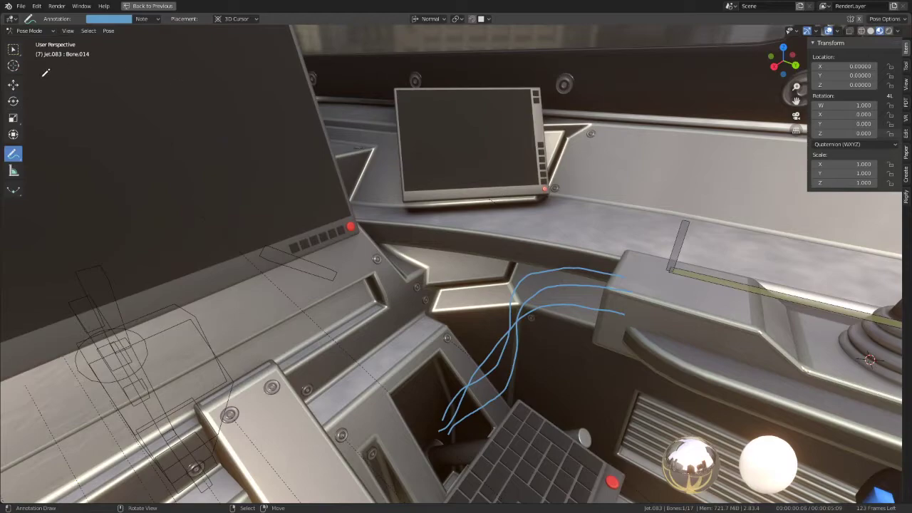
Sketch a cable from the monitor corner downward into the console
left_click(13, 85)
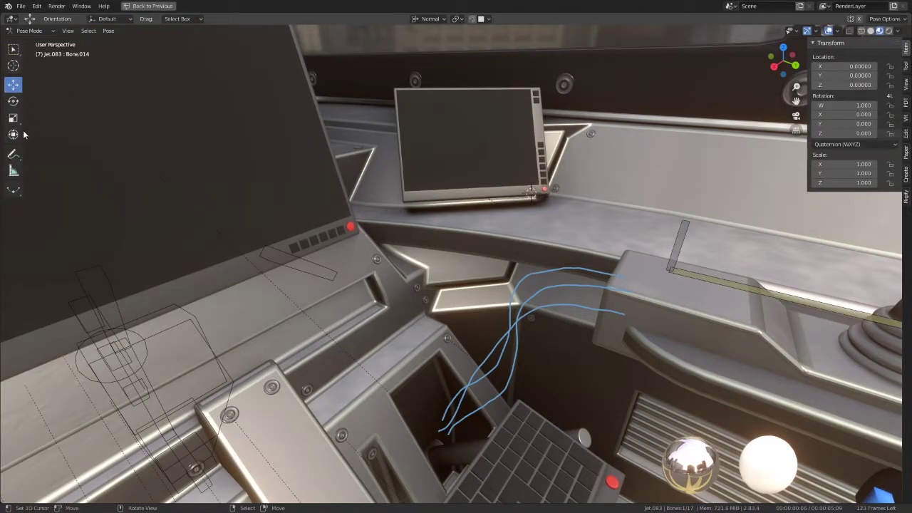
left_click(14, 155)
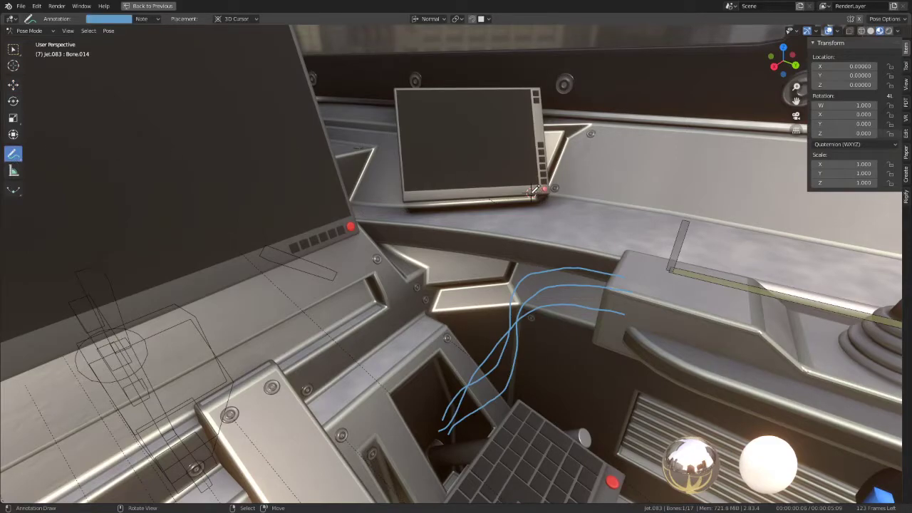
left_click_drag(486, 245, 478, 310)
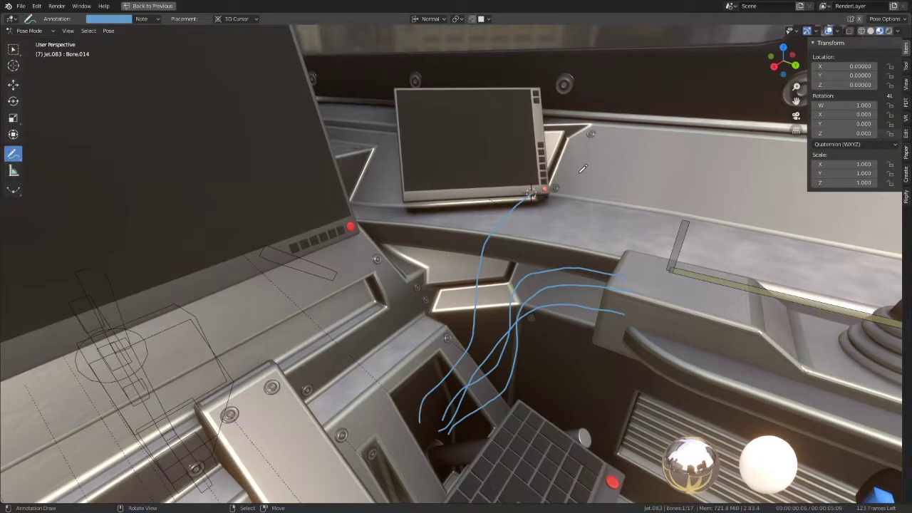
mouse_move(583, 168)
middle_mouse_down()
mouse_move(460, 147)
mouse_move(613, 153)
mouse_move(516, 185)
middle_mouse_up()
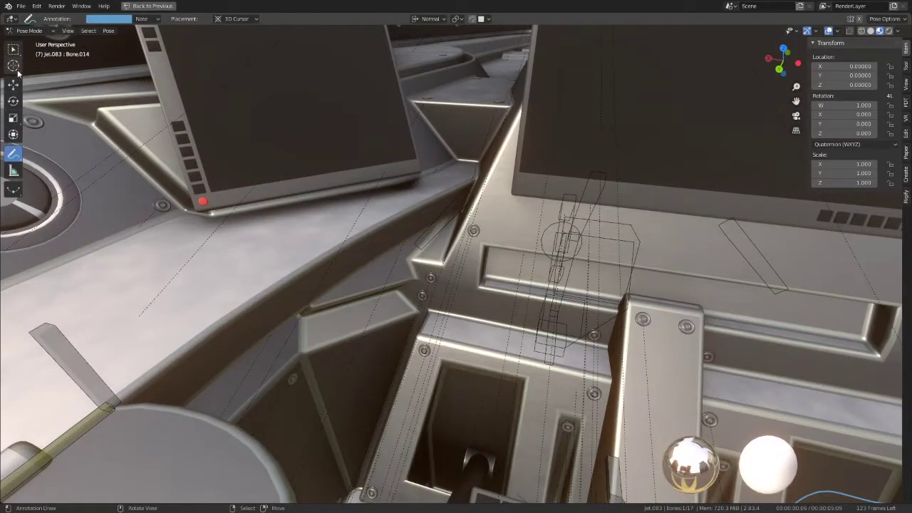
left_click(13, 84)
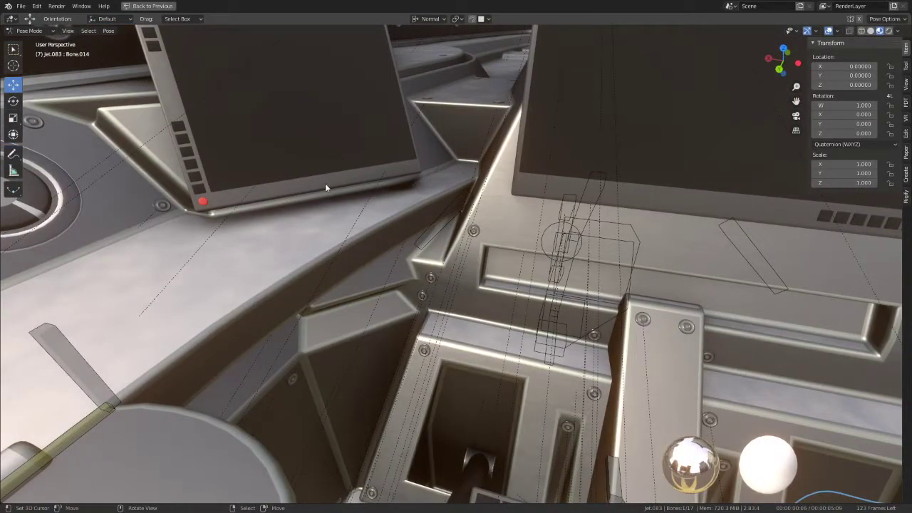
left_click(20, 158)
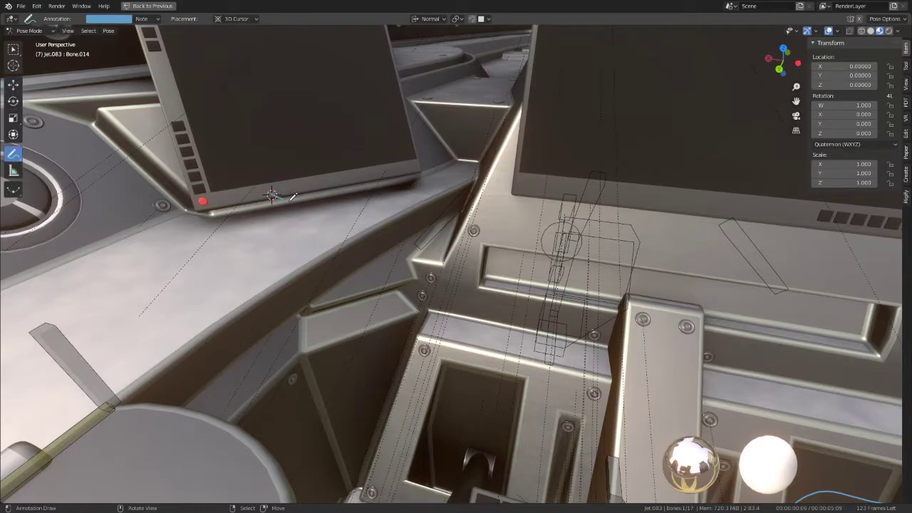
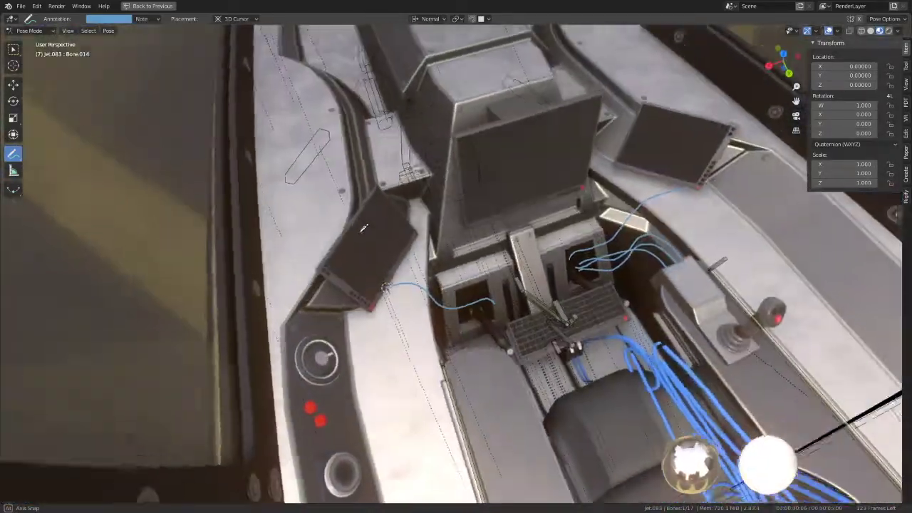
Draw annotation cables from the left monitor to the console and back up from the console slot
mouse_move(337, 208)
middle_mouse_down()
mouse_move(415, 251)
mouse_move(414, 341)
middle_mouse_up()
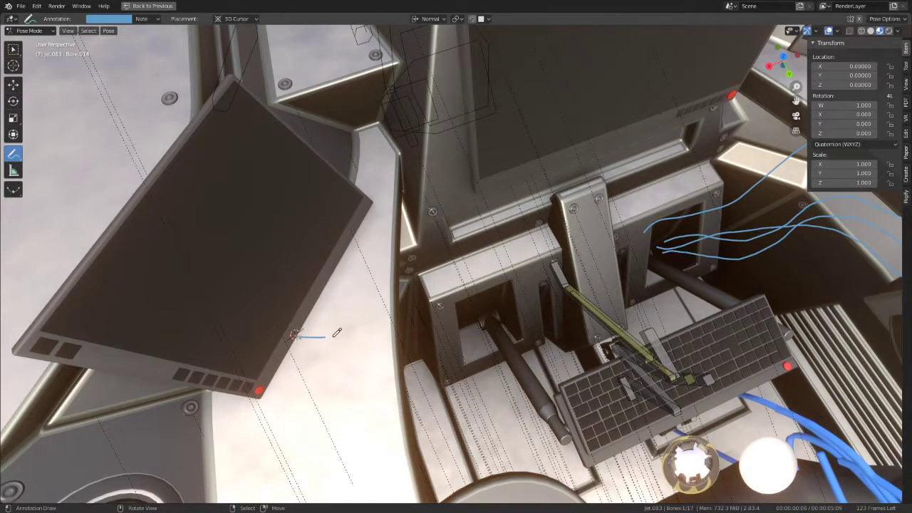
left_click_drag(337, 333, 467, 304)
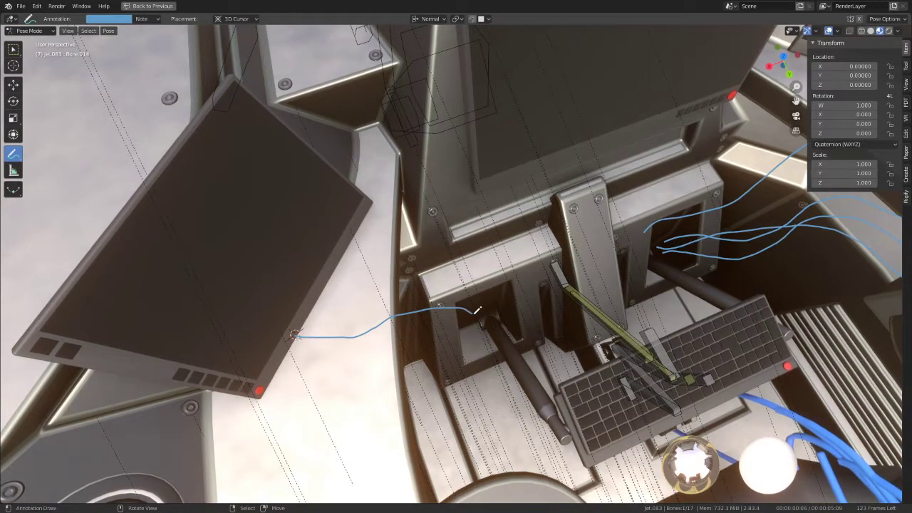
mouse_move(477, 315)
middle_mouse_down()
mouse_move(396, 226)
mouse_move(412, 226)
middle_mouse_up()
scroll(413, 225, "up", 2)
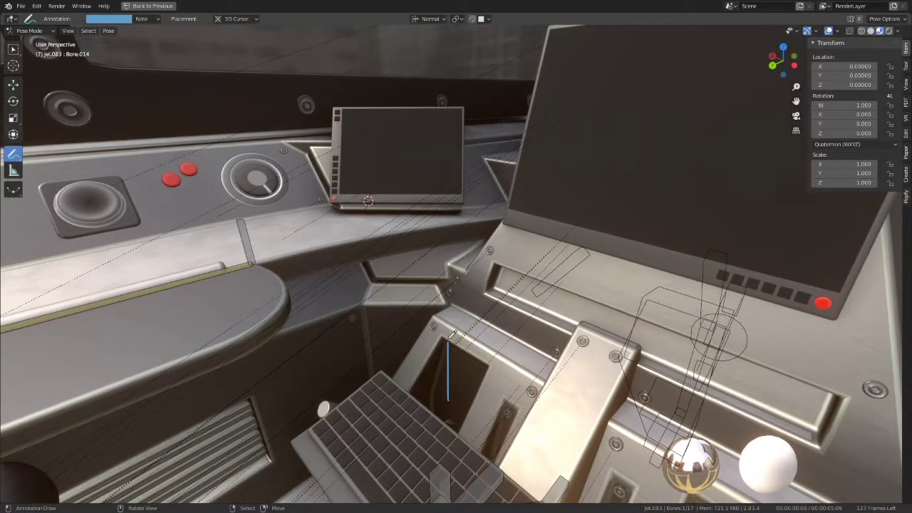
mouse_move(450, 334)
left_mouse_down()
mouse_move(436, 278)
mouse_move(398, 240)
left_mouse_up()
Orbit closer to the left console and draw another cable from the left monitor into the slot
mouse_move(371, 199)
middle_mouse_down()
mouse_move(473, 243)
mouse_move(394, 199)
mouse_move(450, 204)
mouse_move(355, 320)
mouse_move(289, 304)
middle_mouse_up()
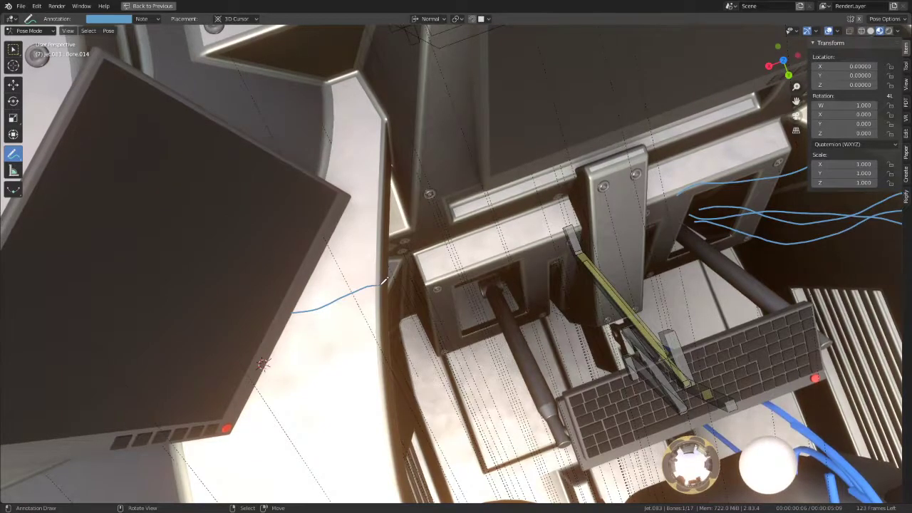
middle_click_drag(391, 278, 386, 213)
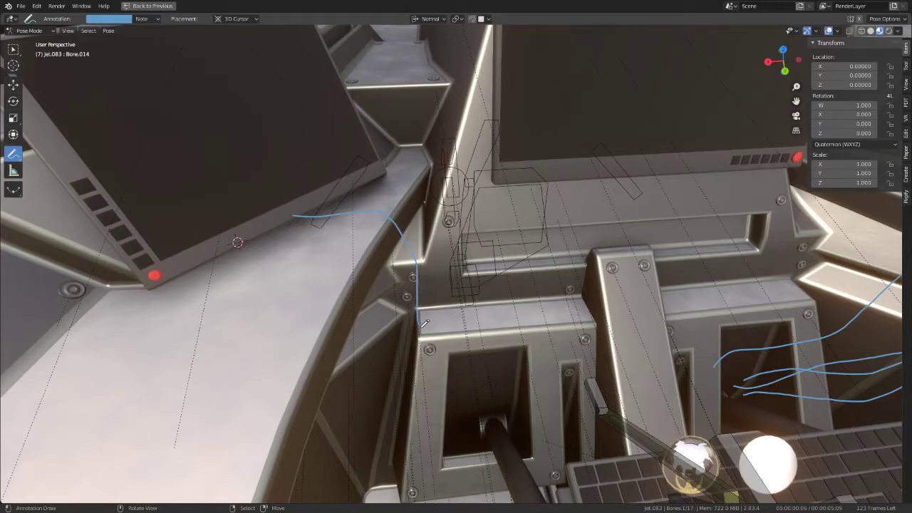
middle_click_drag(450, 357, 351, 302)
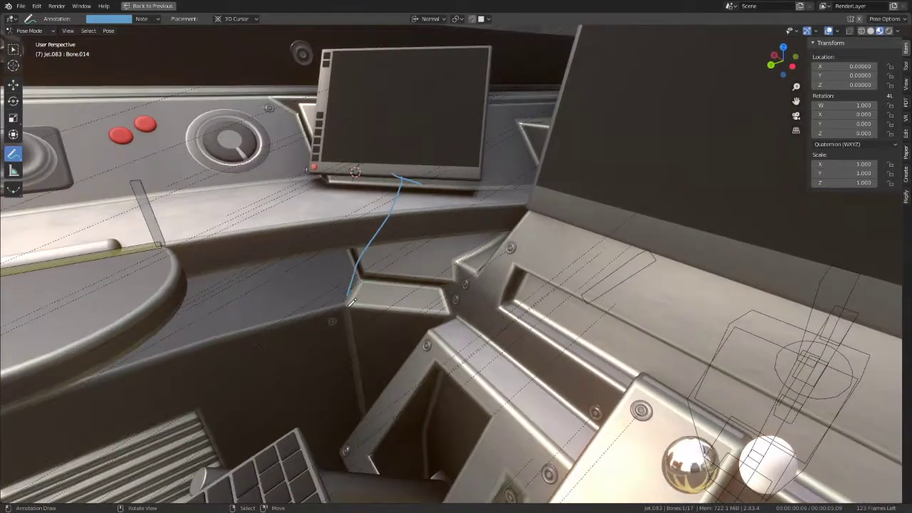
left_click_drag(349, 293, 371, 325)
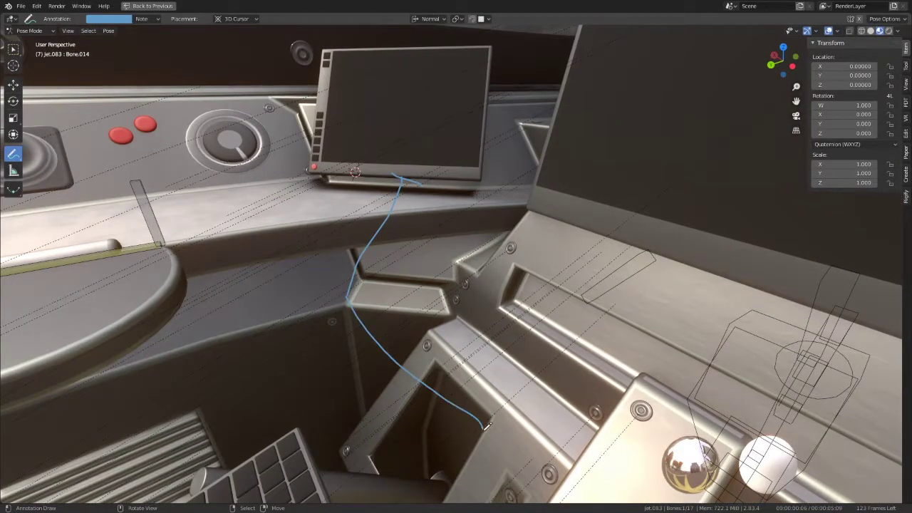
mouse_move(486, 426)
middle_mouse_down()
mouse_move(436, 364)
mouse_move(554, 289)
middle_mouse_up()
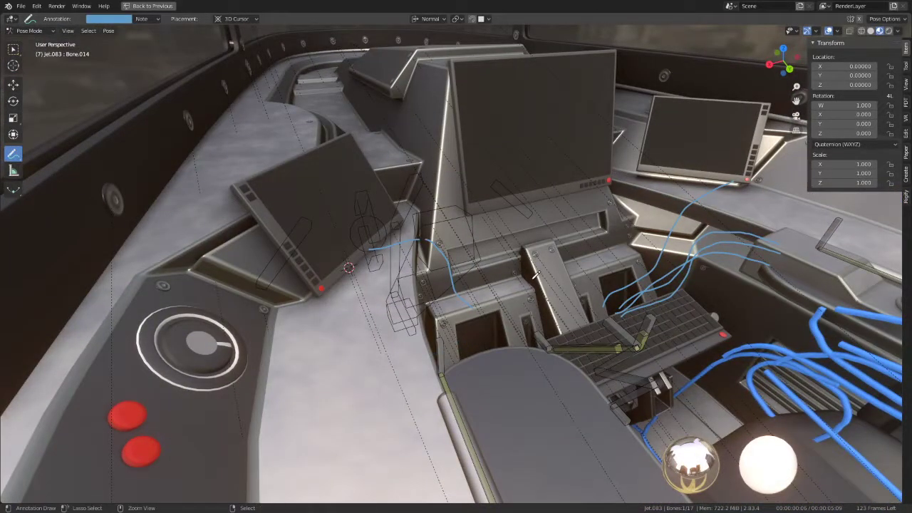
Draw a long annotation cable from the monitor down into the console
middle_click_drag(435, 244, 347, 227)
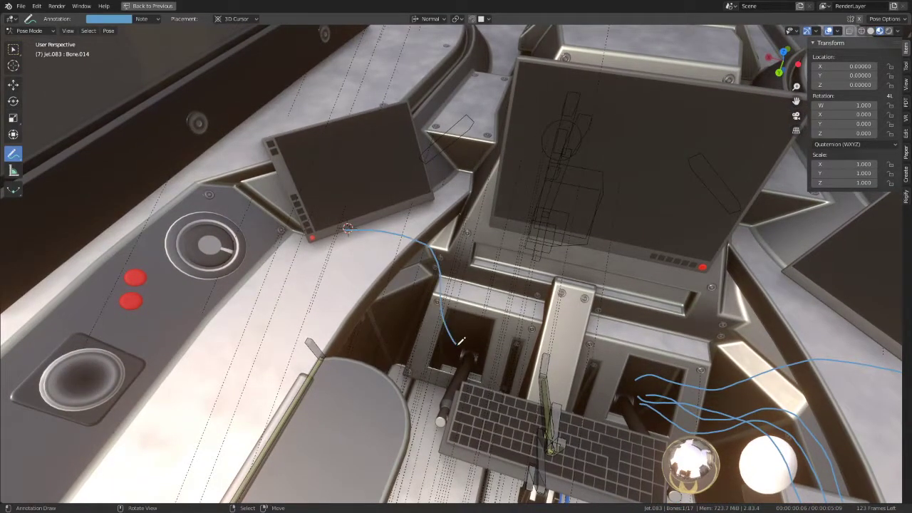
middle_click_drag(477, 343, 419, 265)
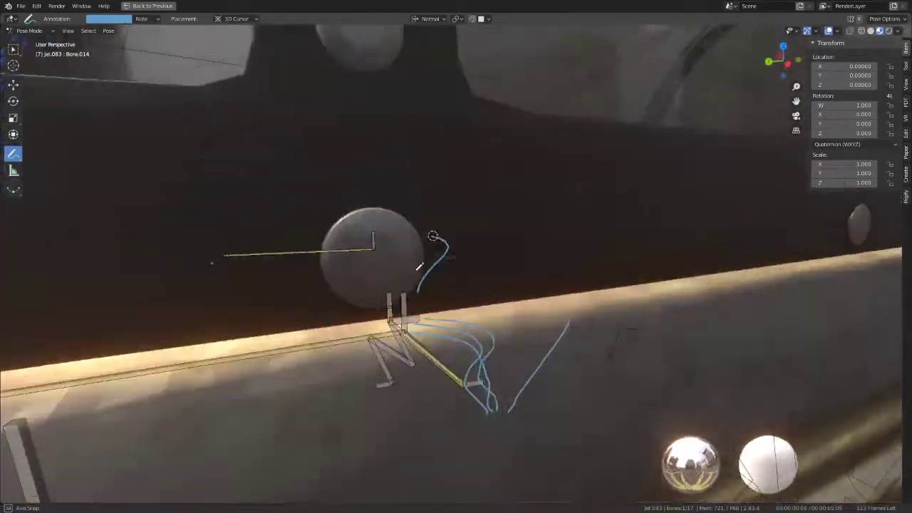
mouse_move(432, 235)
middle_mouse_down()
mouse_move(394, 245)
mouse_move(466, 307)
mouse_move(492, 298)
middle_mouse_up()
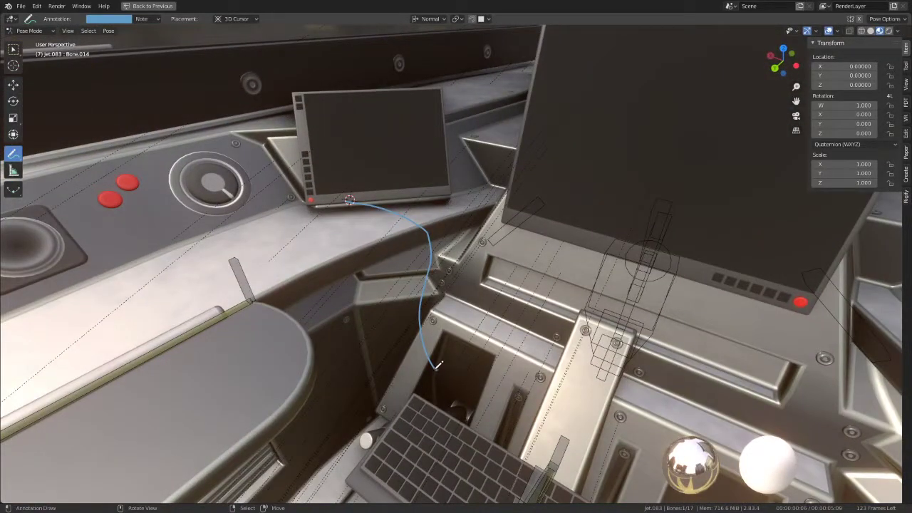
mouse_move(471, 377)
middle_mouse_down()
mouse_move(423, 324)
mouse_move(432, 325)
middle_mouse_up()
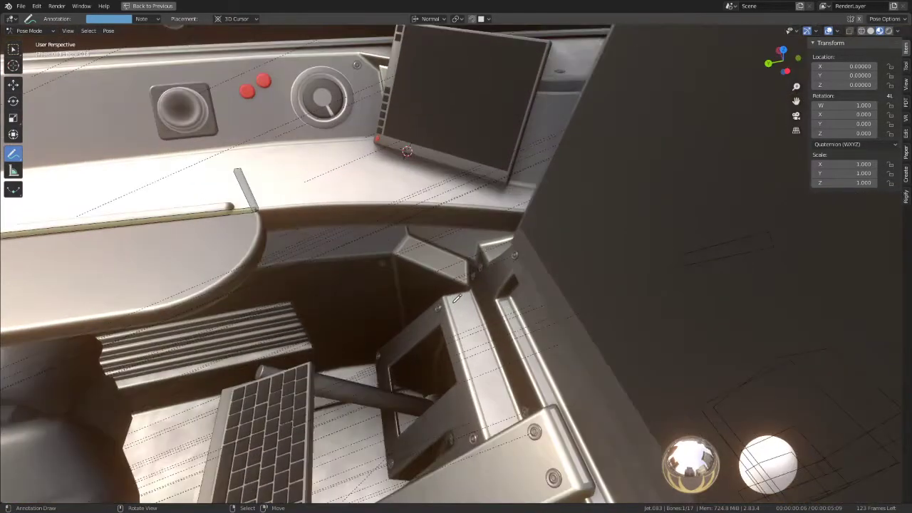
mouse_move(440, 318)
middle_mouse_down()
mouse_move(505, 320)
mouse_move(496, 280)
middle_mouse_up()
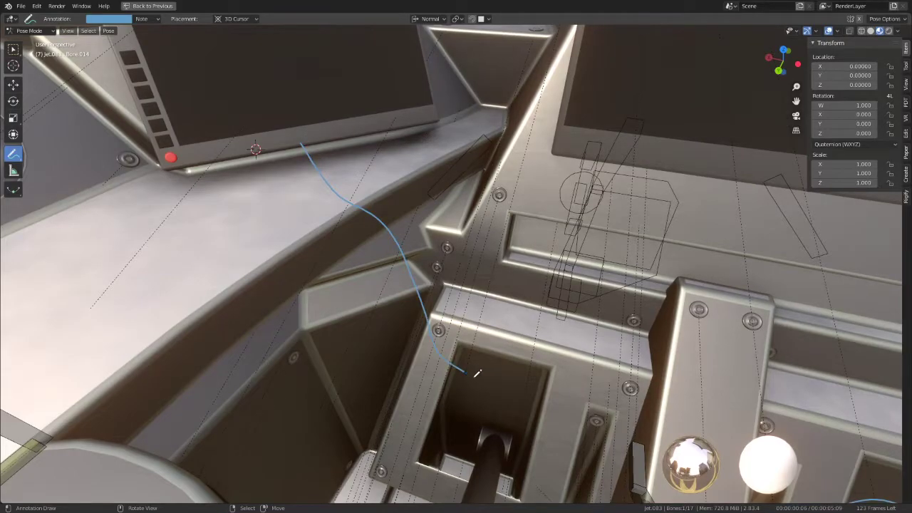
mouse_move(503, 368)
middle_mouse_down()
mouse_move(454, 321)
mouse_move(411, 329)
mouse_move(552, 318)
mouse_move(498, 242)
mouse_move(563, 278)
middle_mouse_up()
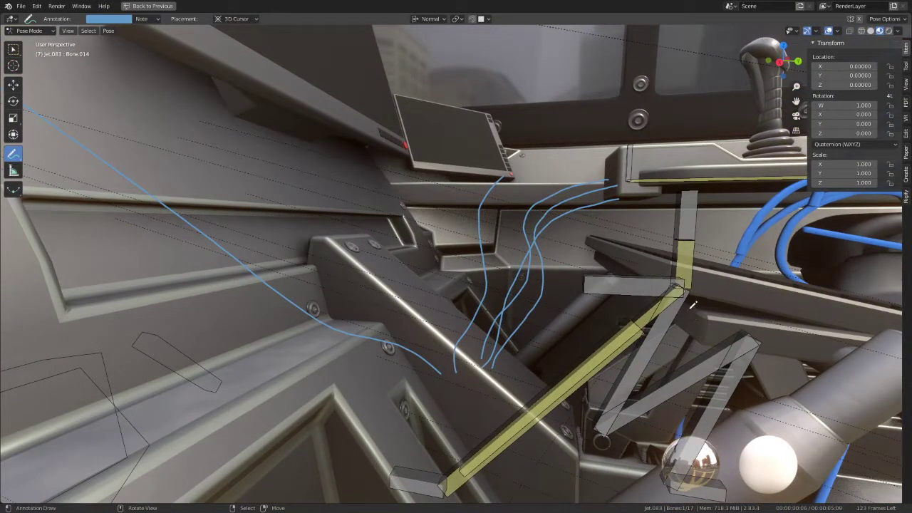
left_click_drag(701, 307, 503, 426)
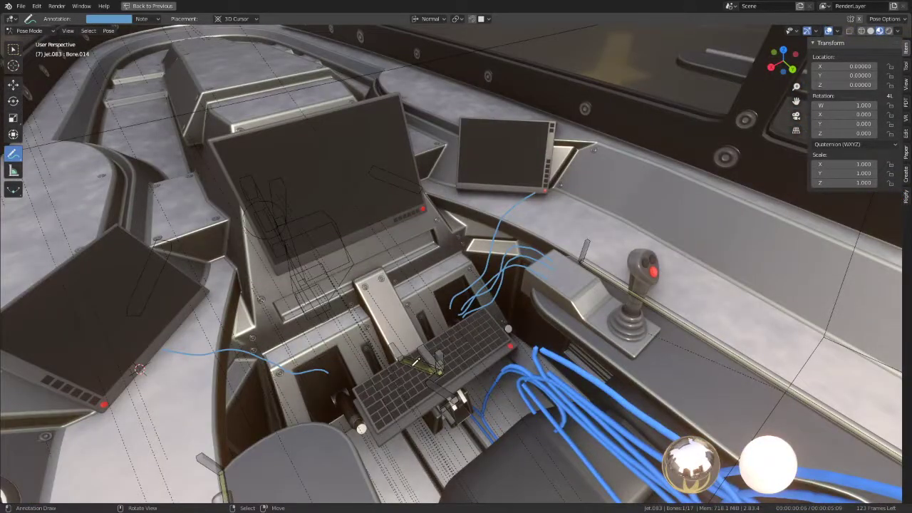
Undo the stray short cable stroke near the seat
middle_click_drag(140, 369, 283, 275)
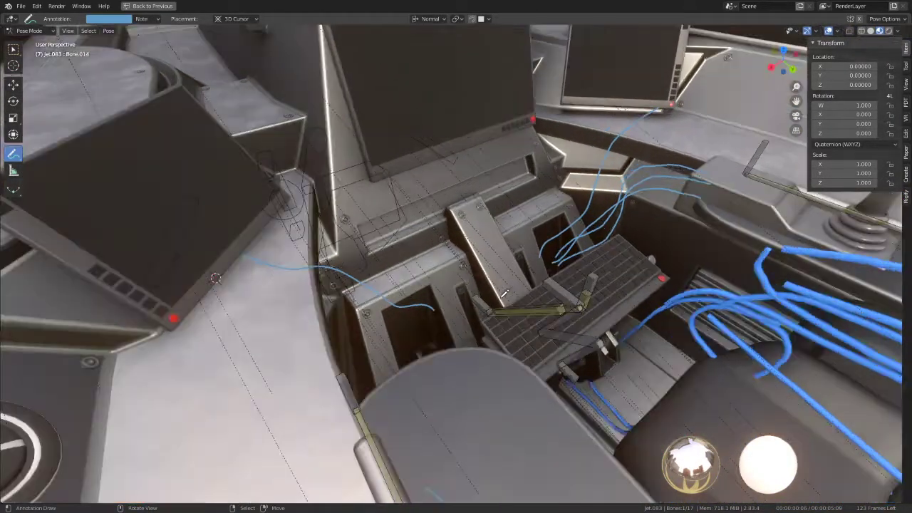
middle_click_drag(504, 292, 490, 345)
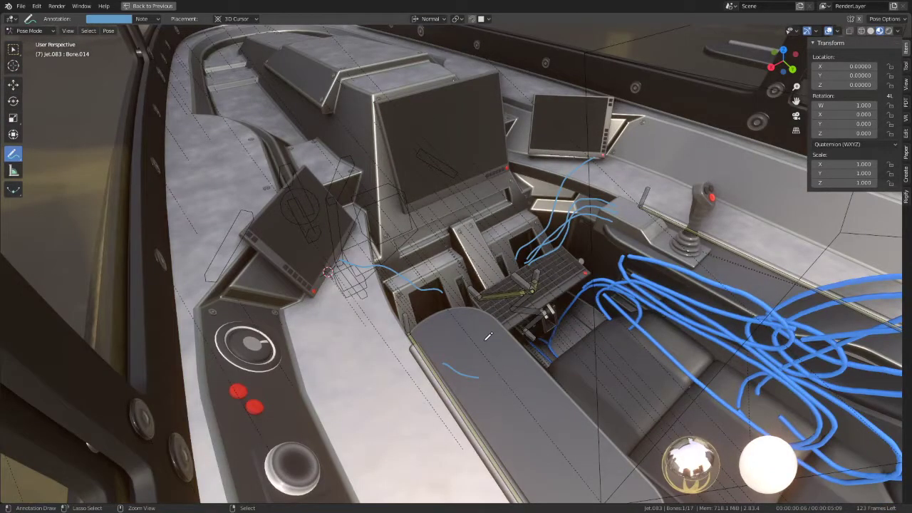
key("ctrl+z")
Switch the armature back to Object Mode and select all objects
left_click(28, 30)
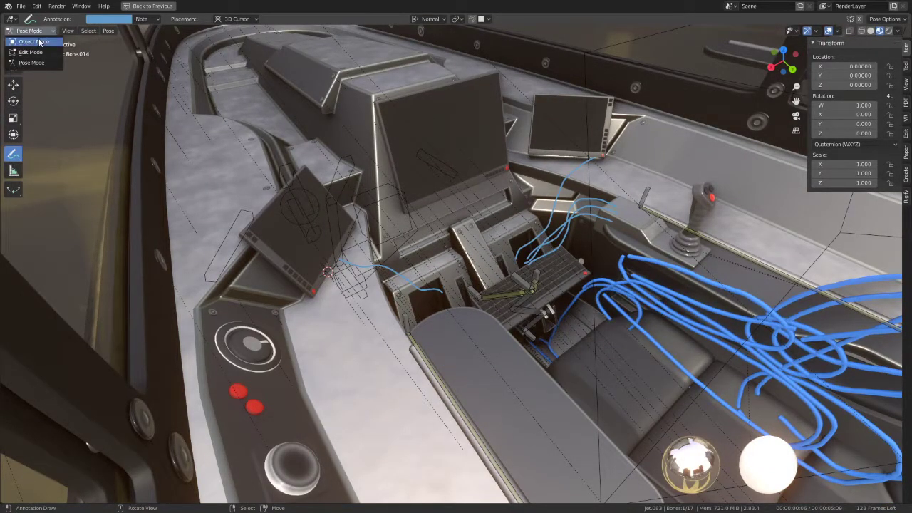
left_click(28, 42)
scroll(637, 420, "up", 2)
scroll(564, 278, "up", 2)
middle_click_drag(565, 278, 372, 256)
key("a")
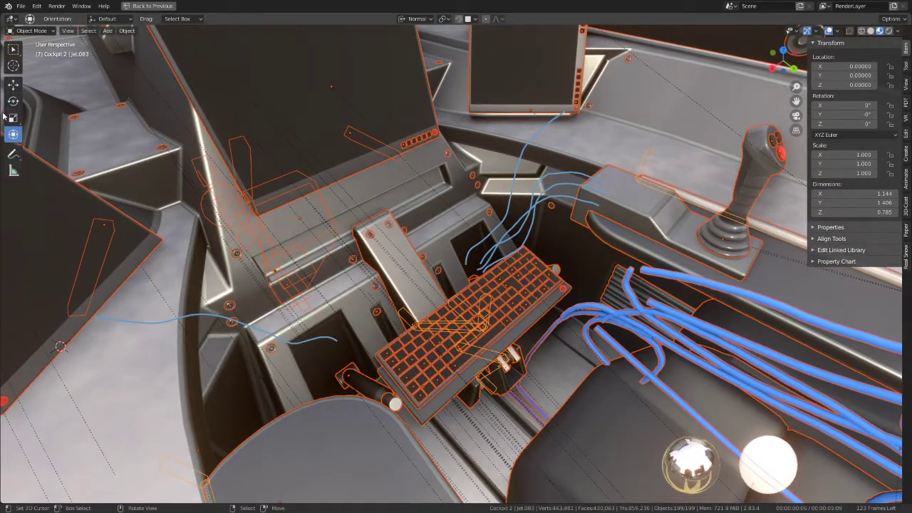
Draw an annotation cable beside the keyboard, then deselect all objects
left_click(21, 156)
mouse_move(462, 241)
middle_mouse_down()
mouse_move(542, 303)
mouse_move(551, 283)
middle_mouse_up()
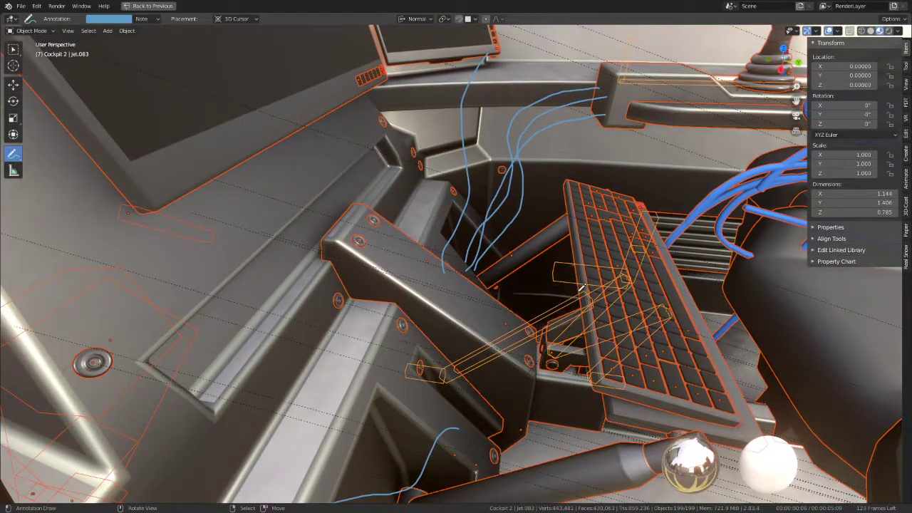
left_click_drag(583, 338, 502, 333)
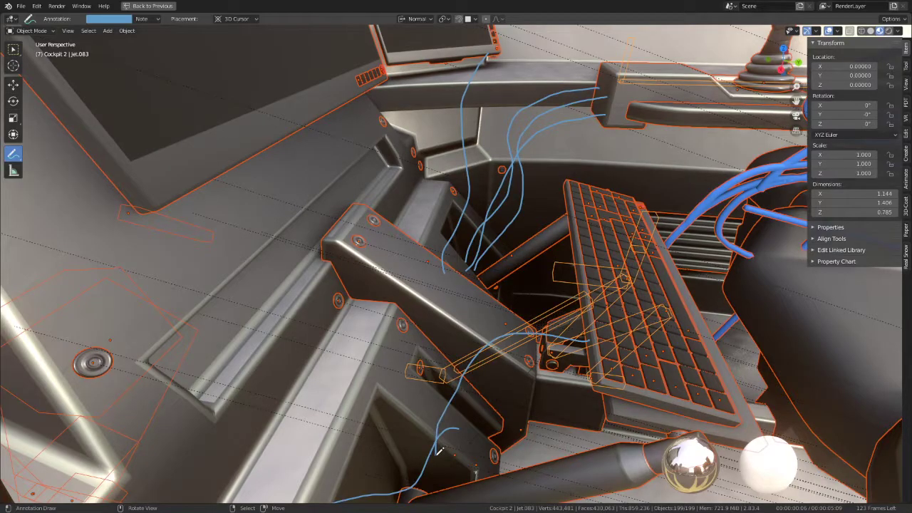
scroll(437, 451, "down", 5)
middle_click_drag(437, 451, 550, 253)
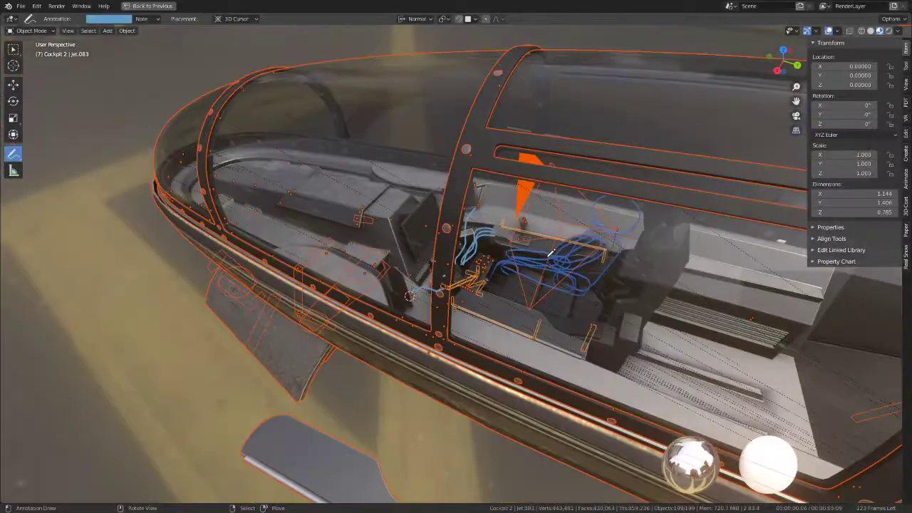
scroll(550, 251, "up", 8)
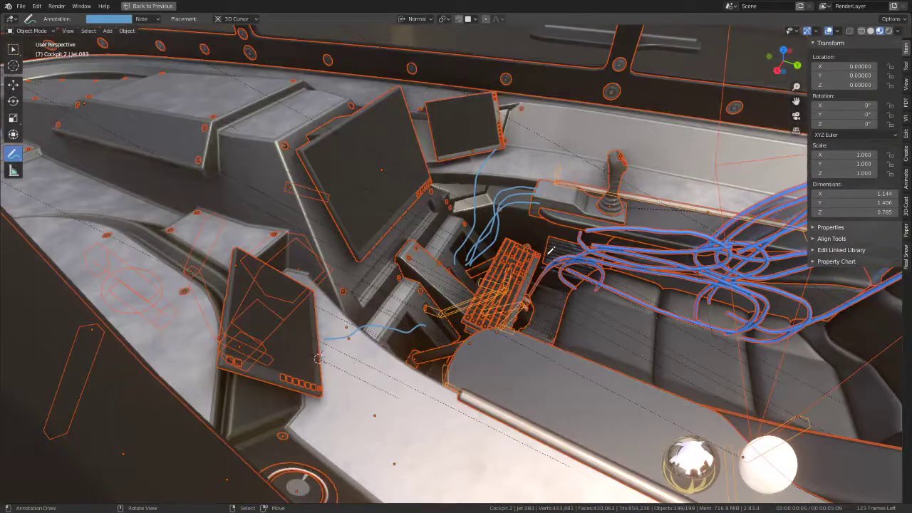
mouse_move(550, 251)
middle_mouse_down()
mouse_move(501, 305)
mouse_move(369, 269)
mouse_move(439, 309)
mouse_move(426, 295)
mouse_move(402, 311)
mouse_move(432, 228)
mouse_move(489, 285)
mouse_move(487, 298)
middle_mouse_up()
key("alt+a")
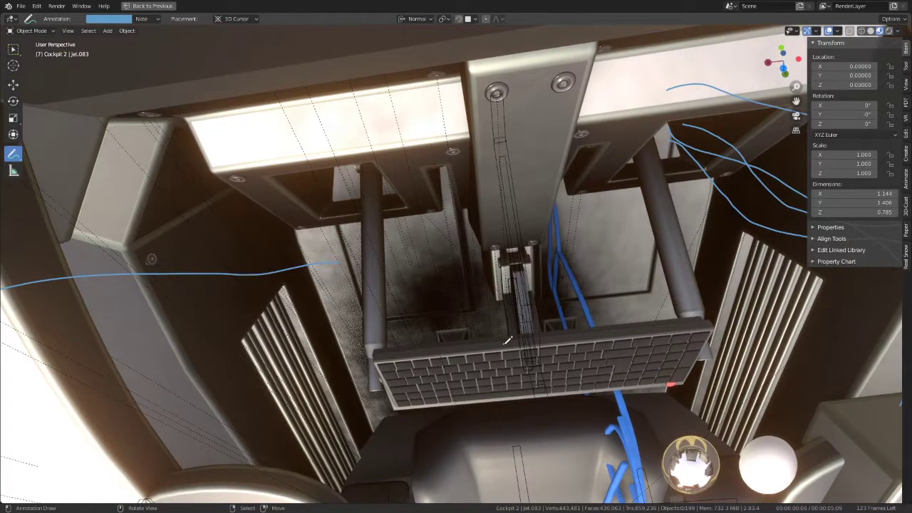
Draw an annotation cable curving down beside the lever in the keyboard compartment
mouse_move(398, 166)
middle_mouse_down()
mouse_move(473, 220)
mouse_move(466, 136)
mouse_move(482, 207)
mouse_move(490, 133)
middle_mouse_up()
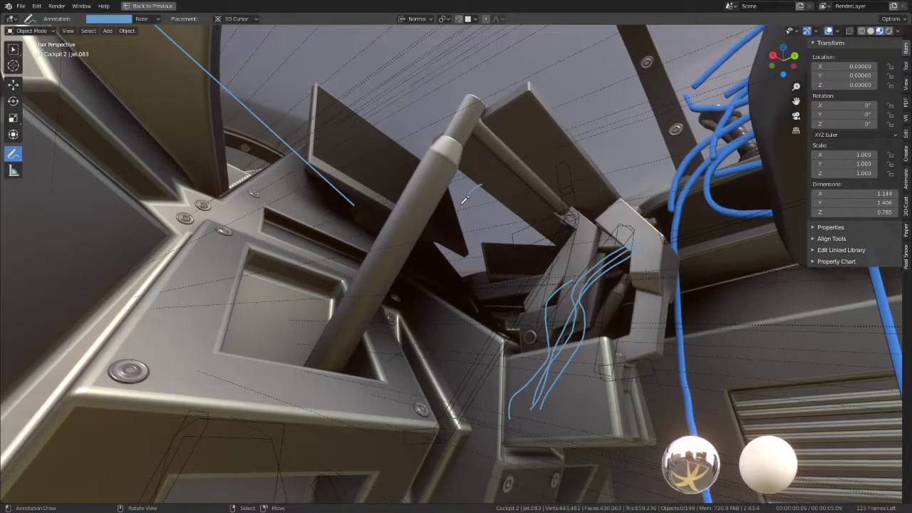
mouse_move(394, 280)
middle_mouse_down()
mouse_move(438, 209)
mouse_move(510, 209)
mouse_move(375, 187)
mouse_move(377, 167)
mouse_move(441, 154)
middle_mouse_up()
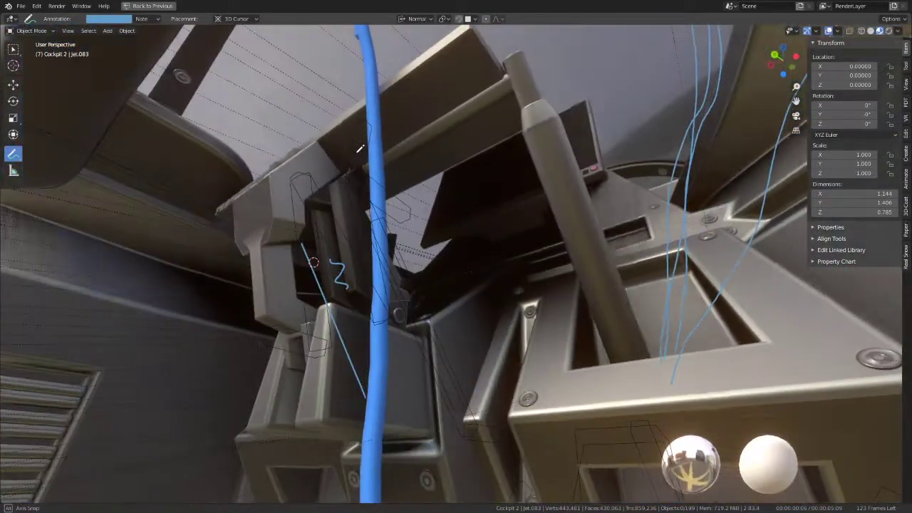
mouse_move(466, 153)
left_mouse_down()
mouse_move(533, 204)
mouse_move(553, 327)
left_mouse_up()
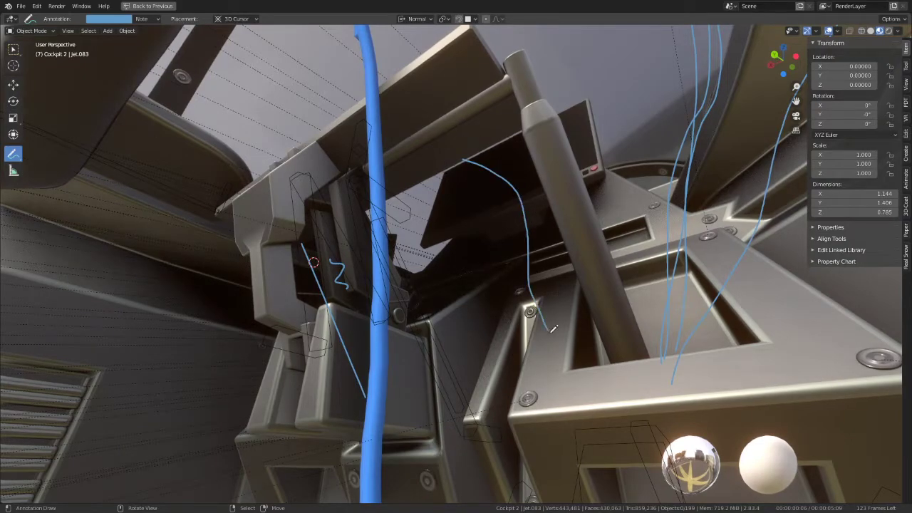
mouse_move(562, 307)
middle_mouse_down()
mouse_move(512, 148)
mouse_move(518, 132)
middle_mouse_up()
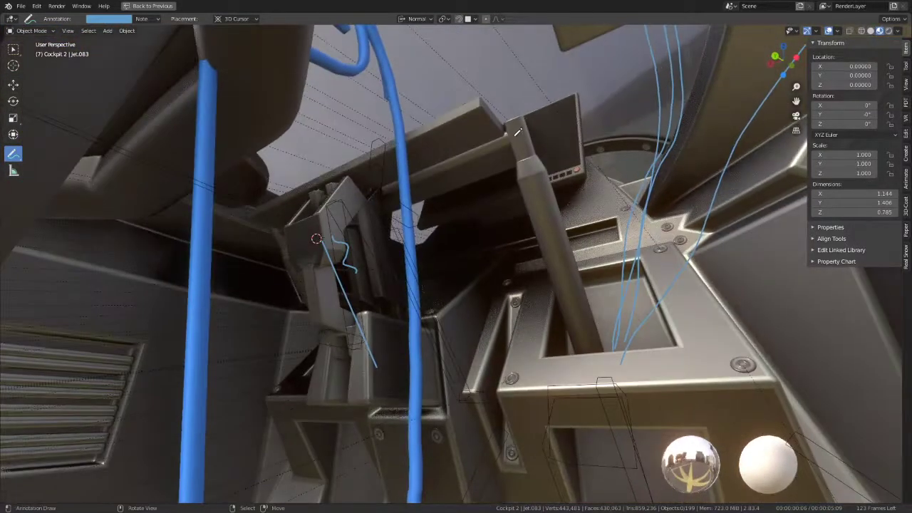
Place the 3D cursor near the upper monitor, then return to annotating
left_click(9, 84)
middle_click_drag(387, 161, 487, 186)
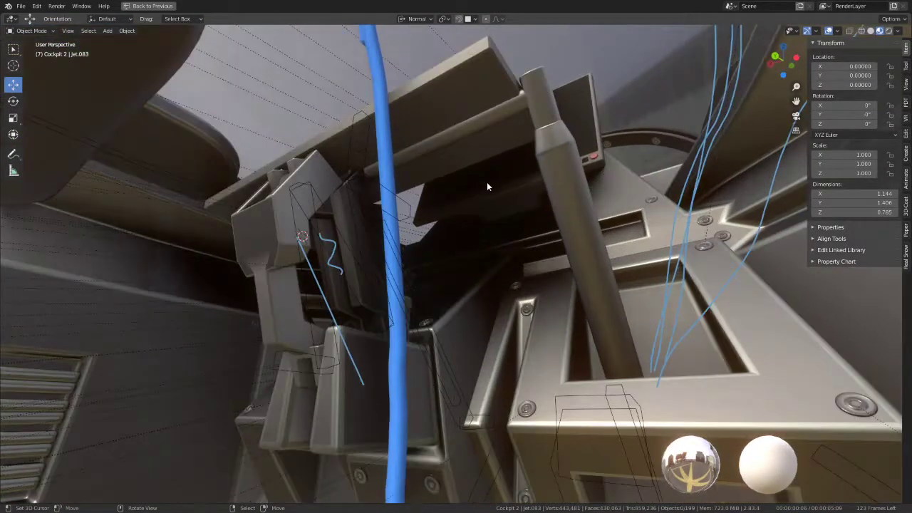
right_click(496, 156, "shift")
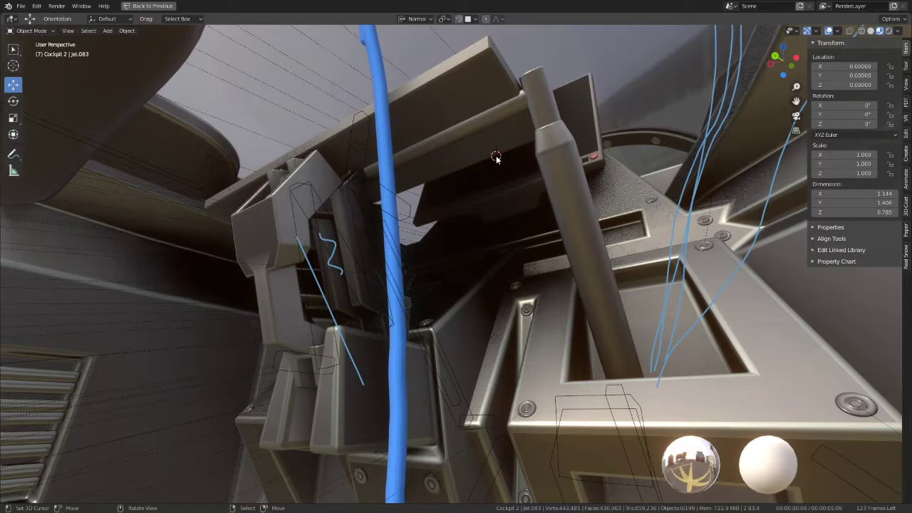
left_click(13, 154)
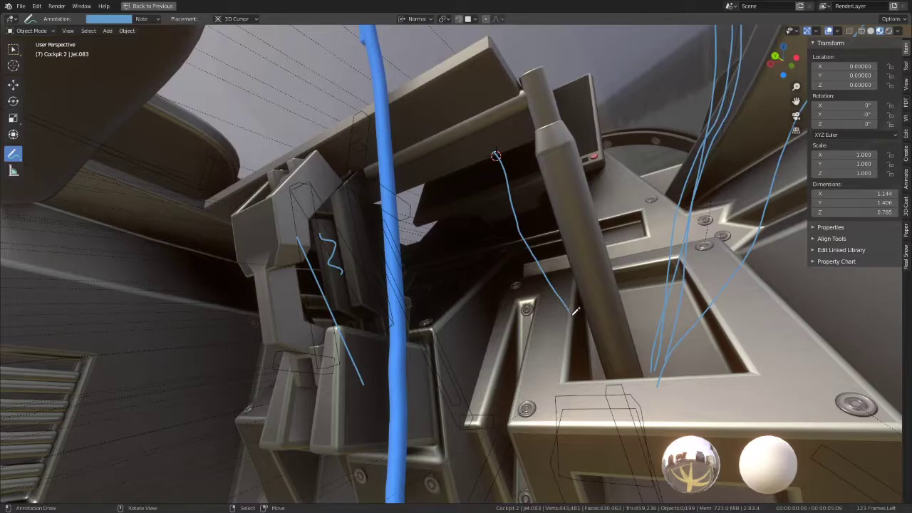
mouse_move(571, 308)
middle_mouse_down()
mouse_move(517, 241)
mouse_move(544, 173)
middle_mouse_up()
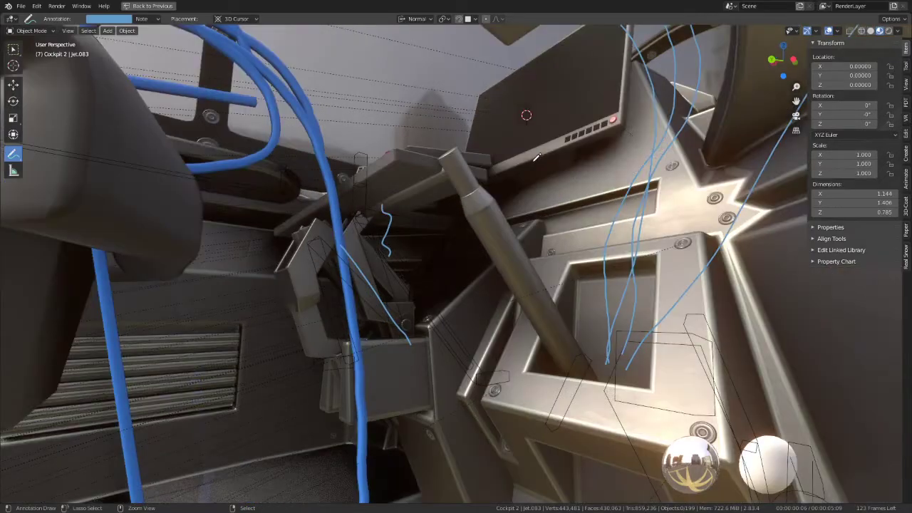
middle_click_drag(536, 148, 448, 135)
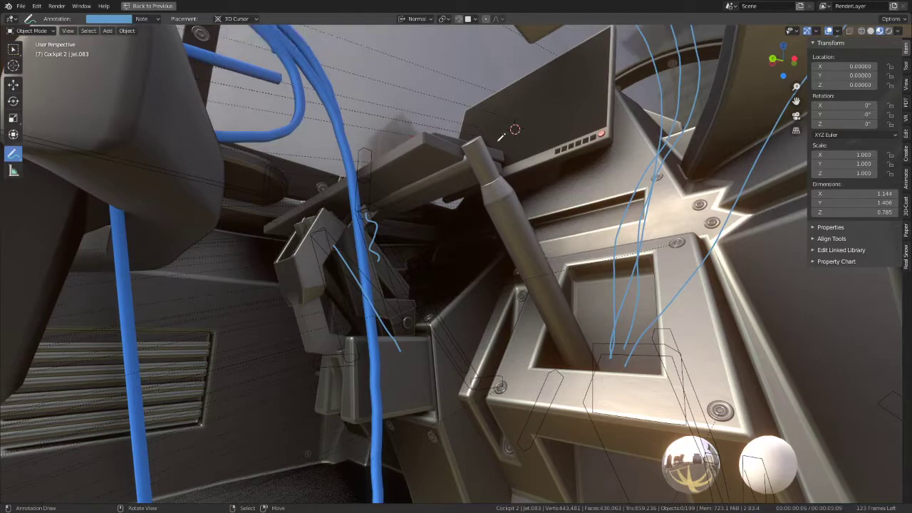
Reposition the 3D cursor below the monitor and draw a cable into the console
key("shift+space")
key("g")
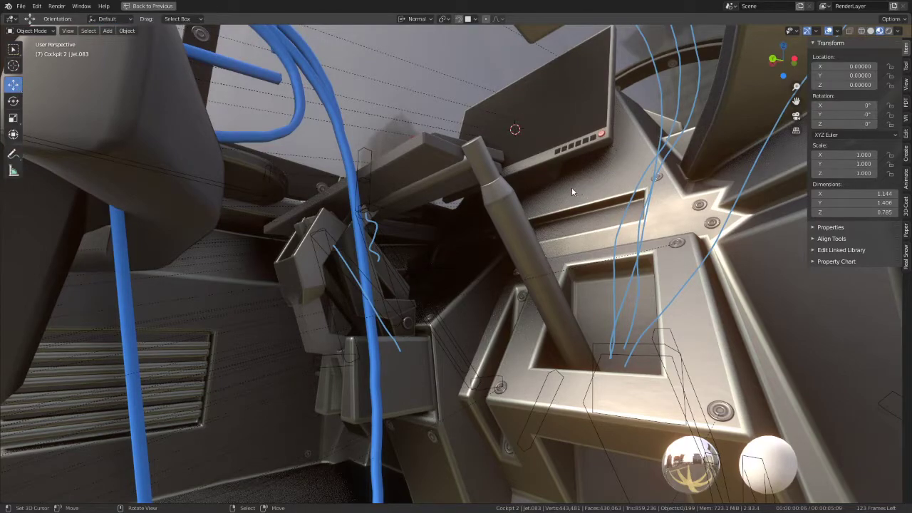
left_click(457, 180)
mouse_move(456, 185)
middle_mouse_down()
mouse_move(492, 125)
mouse_move(482, 146)
middle_mouse_up()
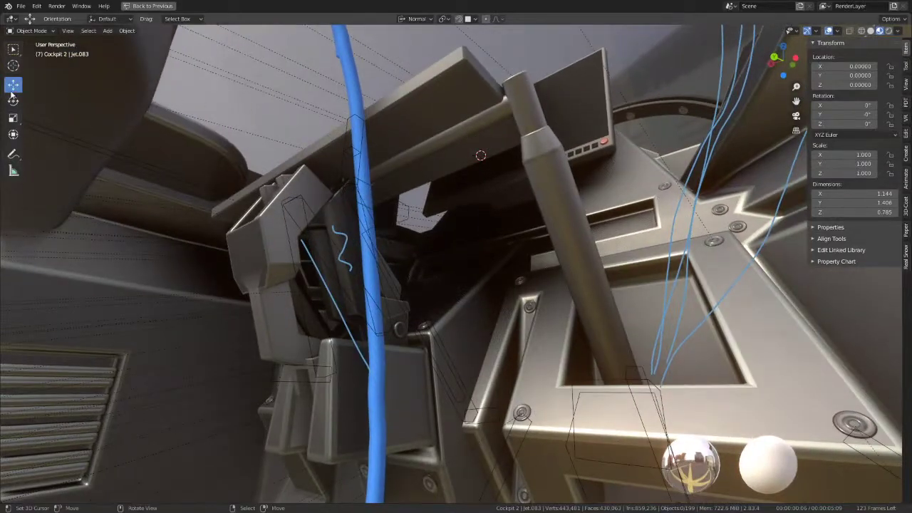
left_click(14, 154)
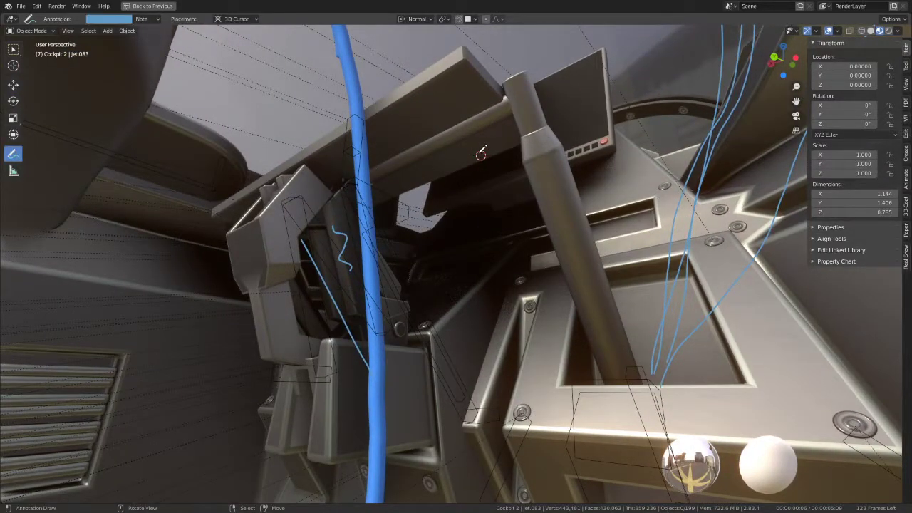
left_click_drag(540, 277, 570, 321)
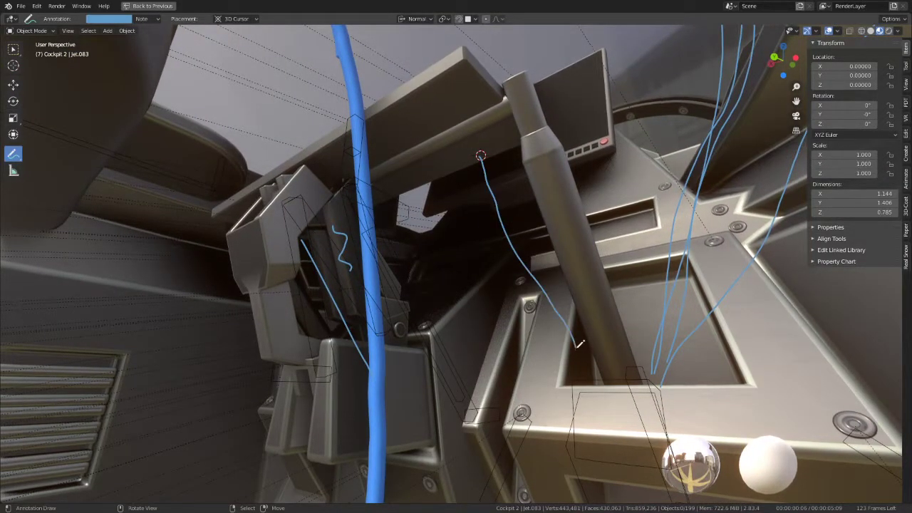
From a side view of the console, draw another monitor-to-console cable
mouse_move(613, 214)
middle_mouse_down()
mouse_move(574, 152)
mouse_move(427, 228)
middle_mouse_up()
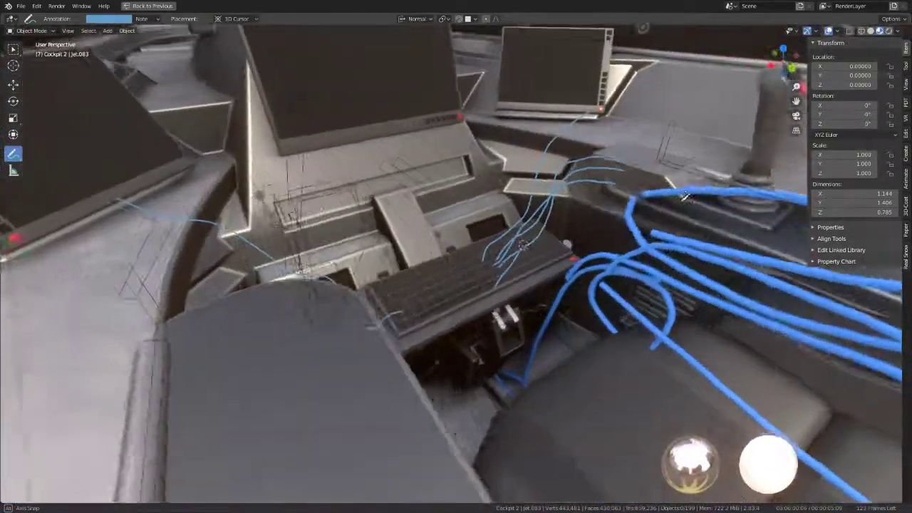
mouse_move(428, 228)
middle_mouse_down()
mouse_move(570, 155)
mouse_move(469, 126)
mouse_move(478, 120)
middle_mouse_up()
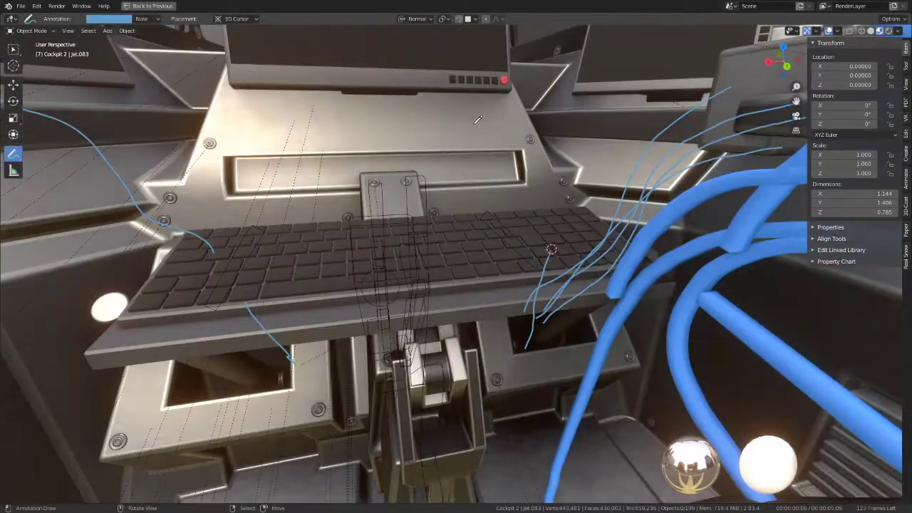
left_click(12, 86)
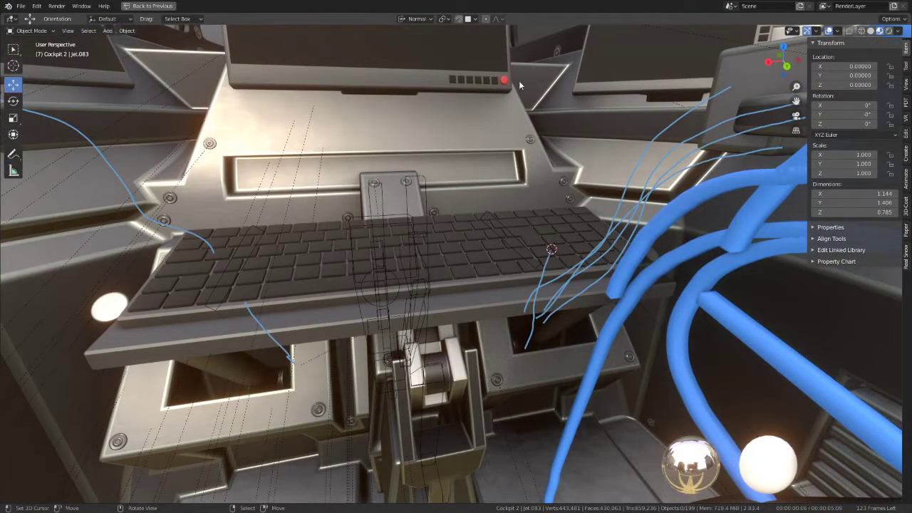
mouse_move(466, 93)
middle_mouse_down()
mouse_move(444, 77)
mouse_move(527, 105)
mouse_move(534, 157)
mouse_move(552, 124)
middle_mouse_up()
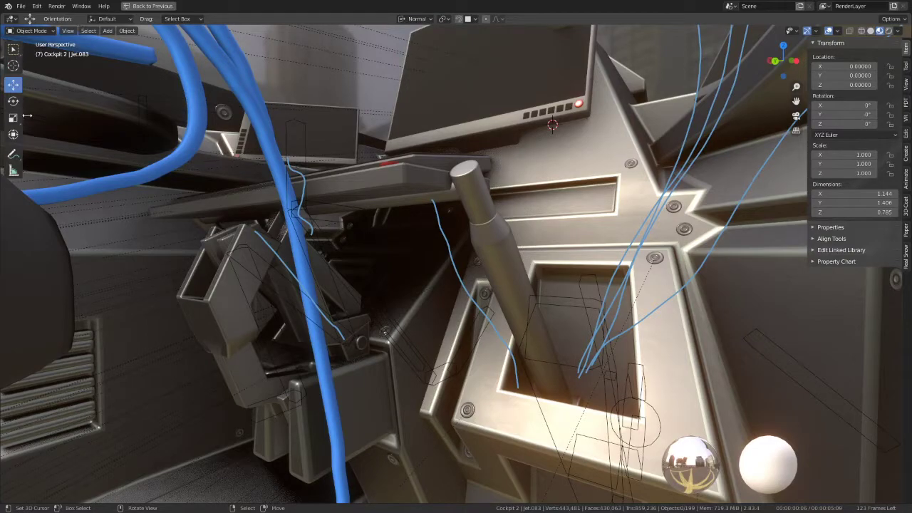
left_click(14, 152)
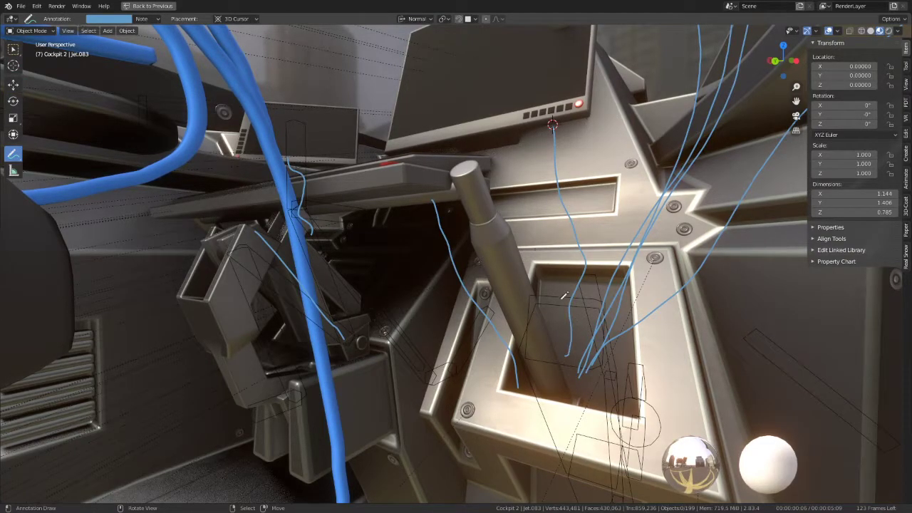
mouse_move(565, 294)
middle_mouse_down()
mouse_move(696, 239)
mouse_move(609, 176)
middle_mouse_up()
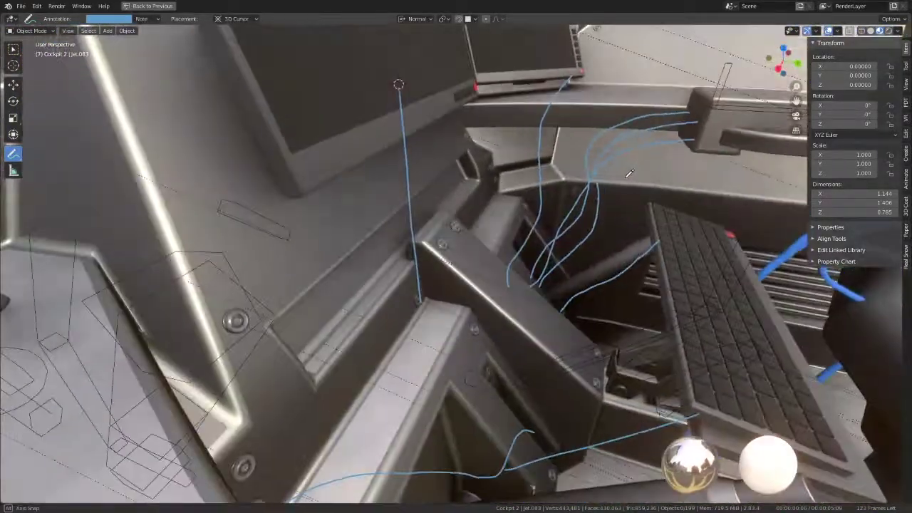
Draw a cable from the central monitor down into the console opening beneath
mouse_move(650, 155)
middle_mouse_down()
mouse_move(624, 163)
mouse_move(518, 114)
middle_mouse_up()
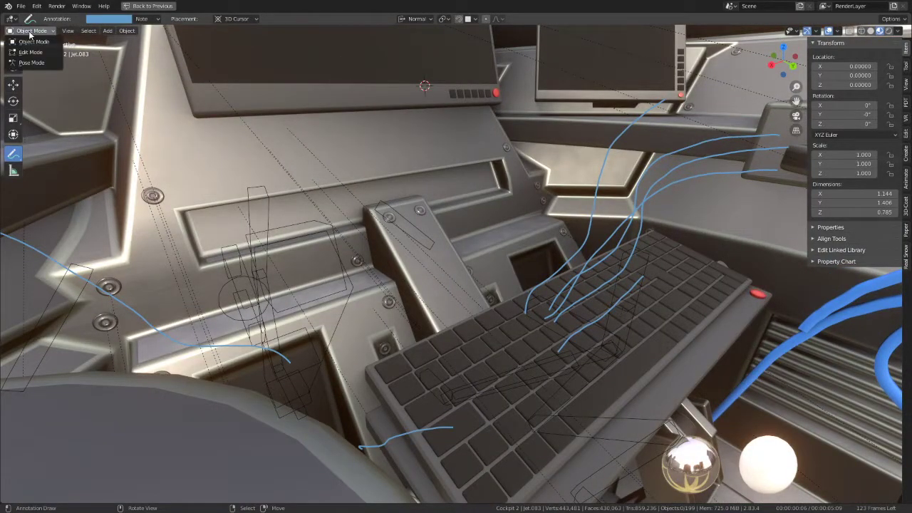
left_click(16, 86)
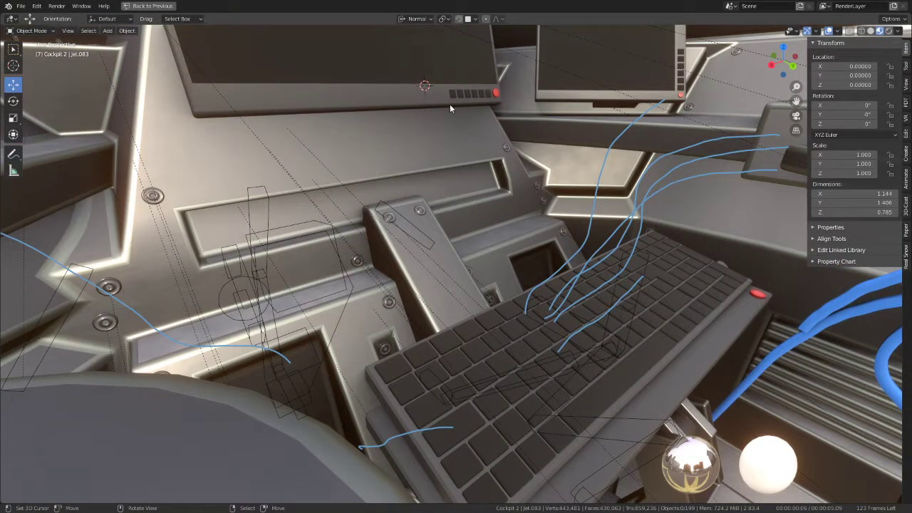
left_click(14, 153)
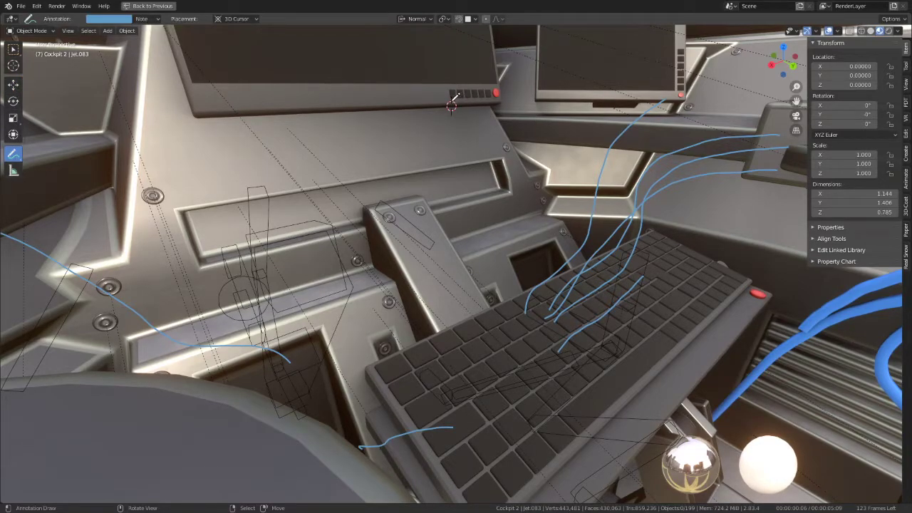
left_click_drag(453, 109, 508, 256)
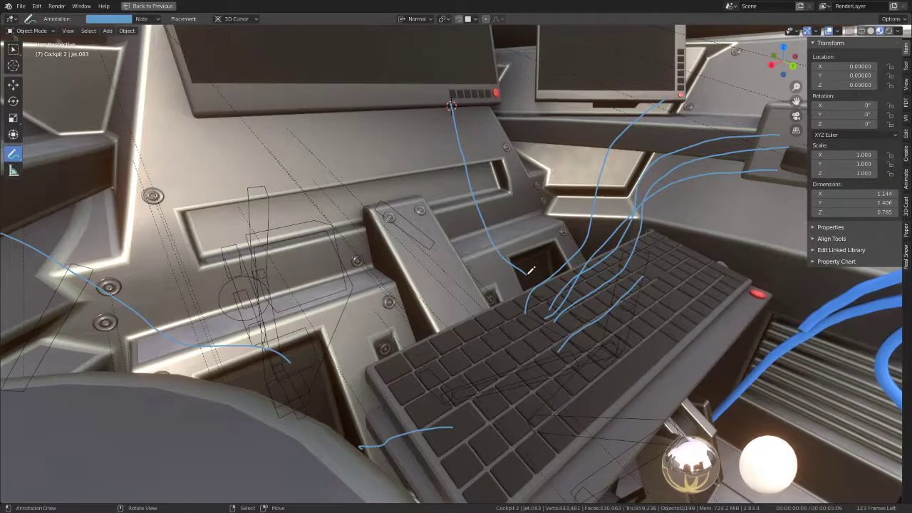
mouse_move(531, 270)
middle_mouse_down()
mouse_move(513, 103)
mouse_move(437, 179)
mouse_move(584, 144)
mouse_move(579, 118)
mouse_move(483, 191)
mouse_move(505, 164)
mouse_move(458, 171)
mouse_move(460, 158)
middle_mouse_up()
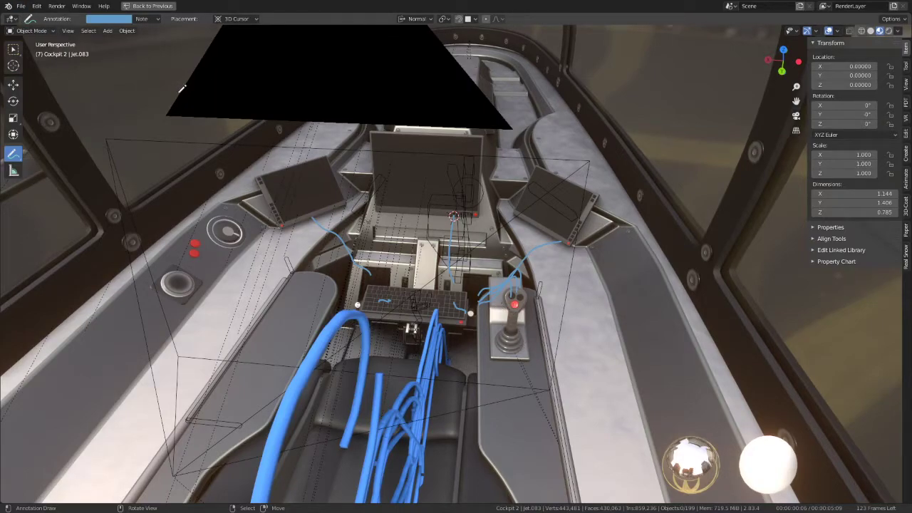
Select the joystick base block, discarding a trial duplicate of it
left_click(32, 28)
left_click(14, 85)
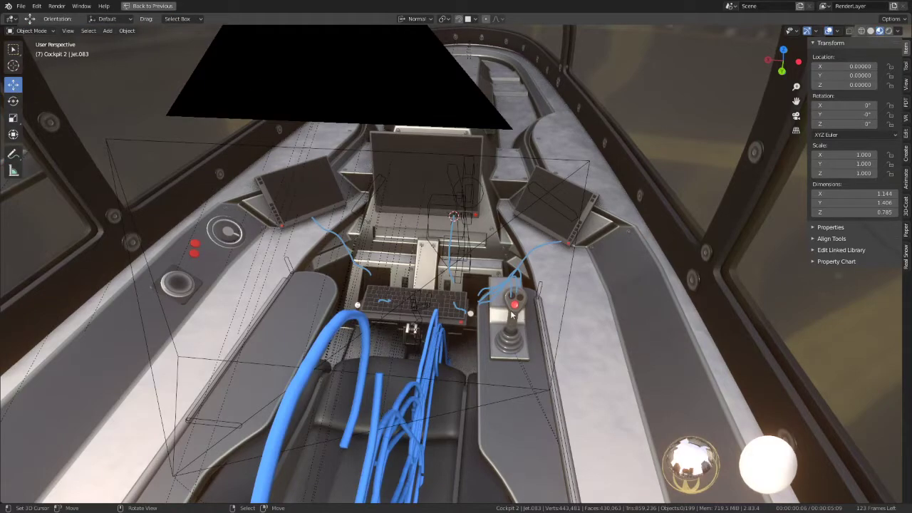
left_click(512, 313)
middle_click_drag(511, 313, 516, 269)
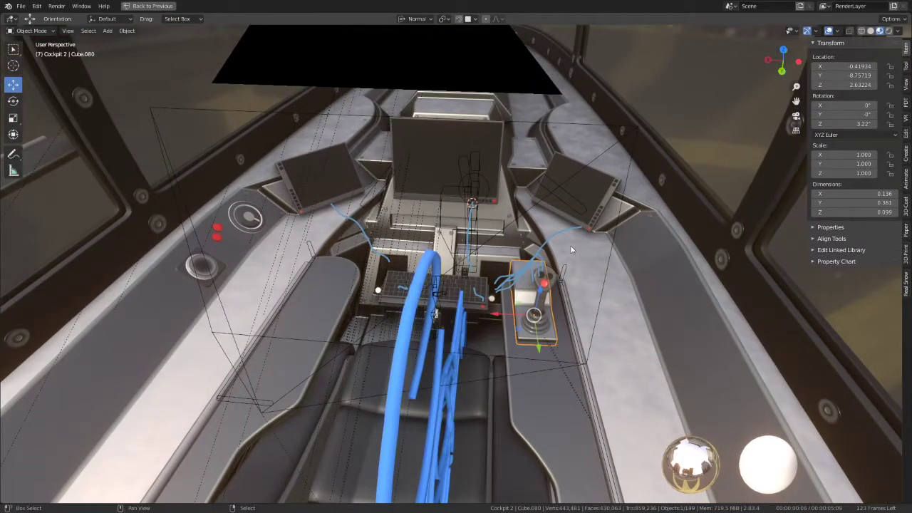
key("shift+d")
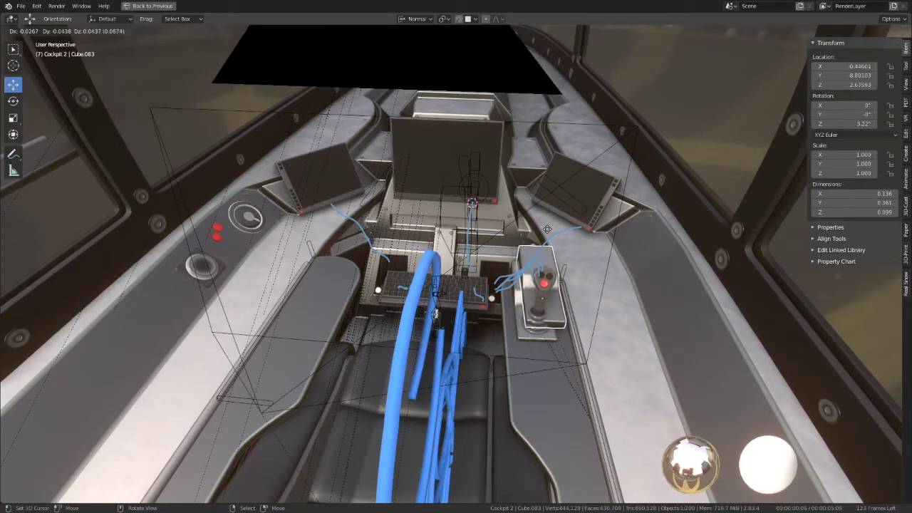
right_click(548, 229)
key("Delete")
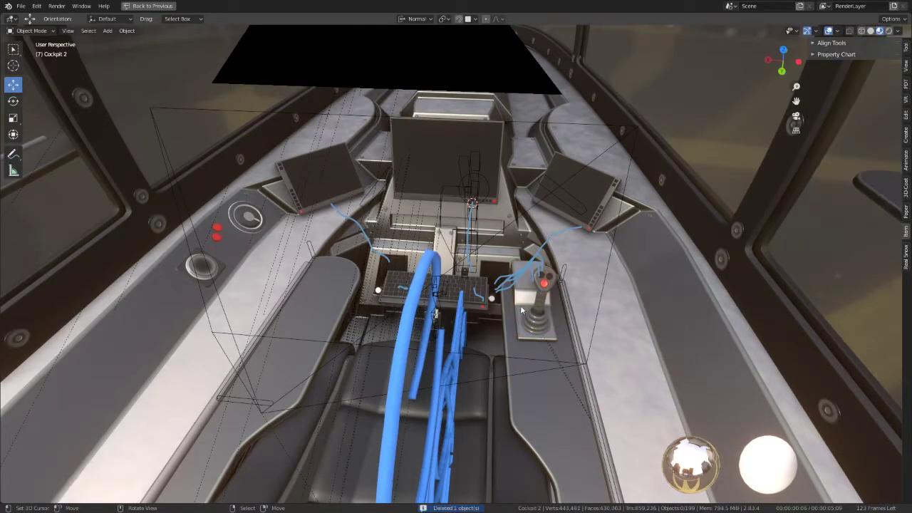
left_click(522, 304)
Shrink/fatten the joystick base mesh in Edit Mode with Alt+S
key("Tab")
key("alt+s")
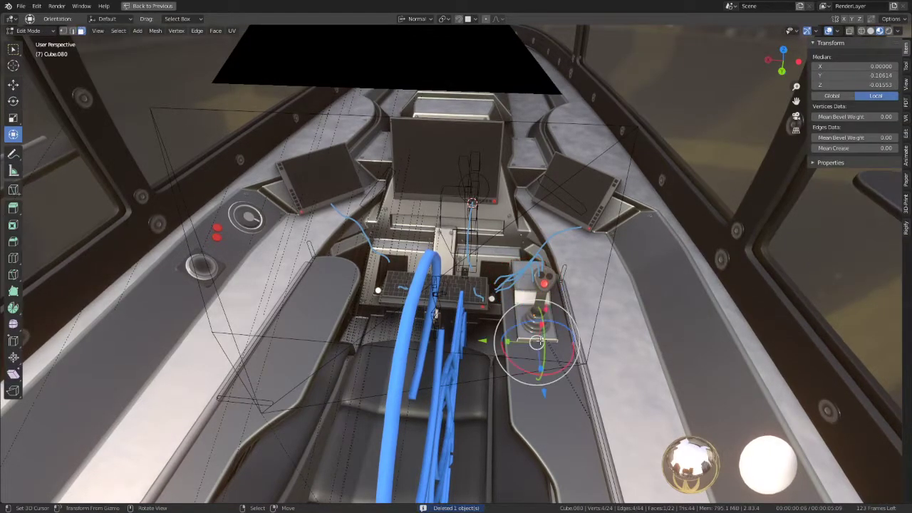
left_click(548, 419)
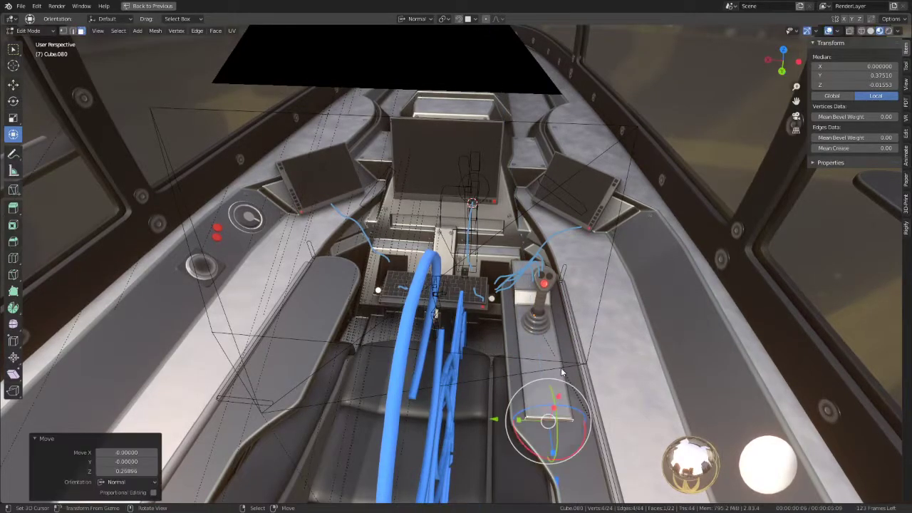
key("Tab")
mouse_move(548, 419)
middle_mouse_down()
mouse_move(478, 287)
mouse_move(468, 302)
middle_mouse_up()
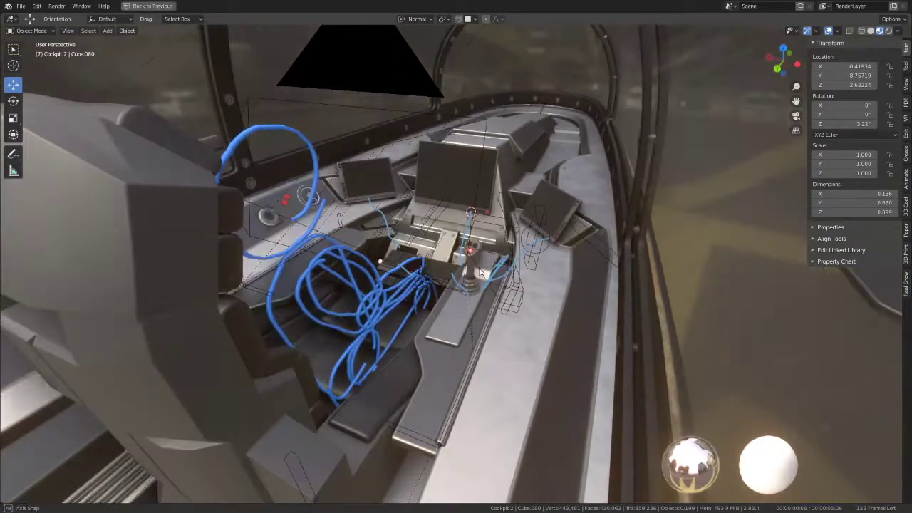
scroll(467, 302, "up", 5)
Select a strip of the base's faces and nudge it out 0.02342 along its normals
key("Tab")
left_click(348, 339)
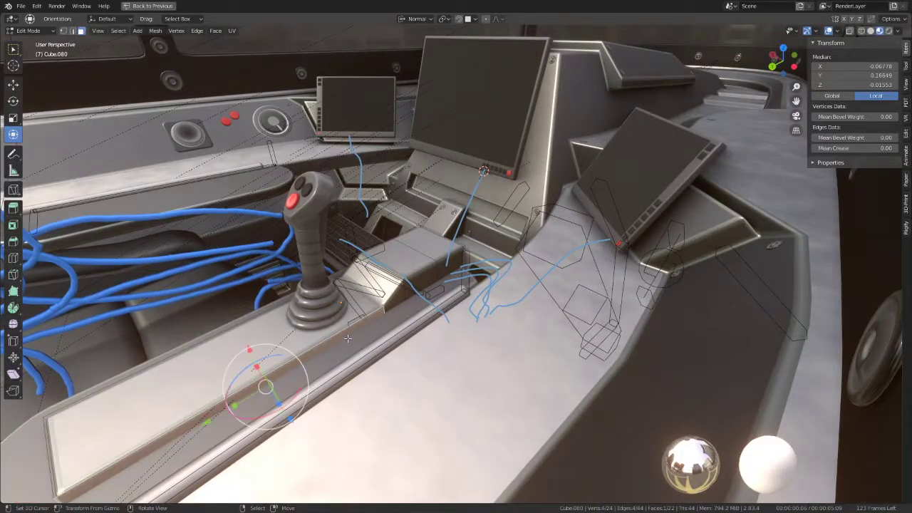
left_click(441, 273, "ctrl")
mouse_move(441, 272)
middle_mouse_down()
mouse_move(478, 306)
mouse_move(478, 253)
middle_mouse_up()
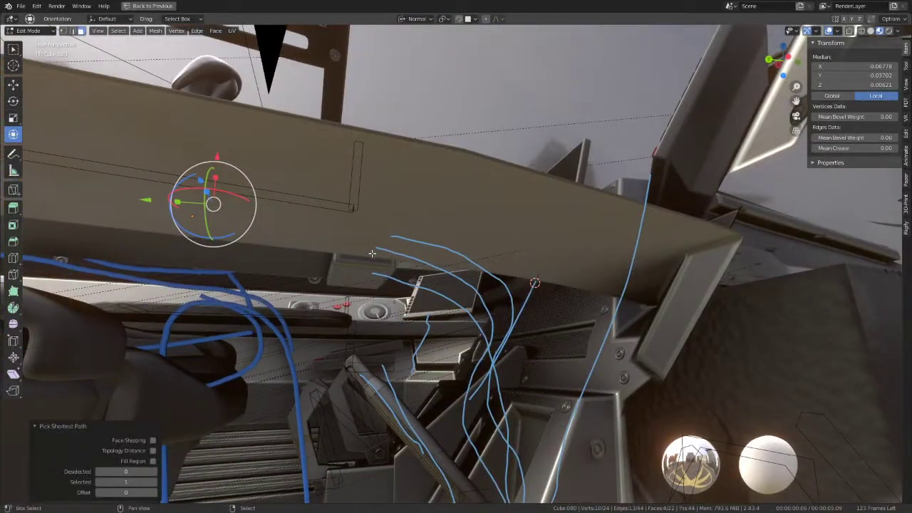
left_click(478, 253, "shift")
mouse_move(477, 253)
middle_mouse_down()
mouse_move(440, 316)
mouse_move(574, 315)
middle_mouse_up()
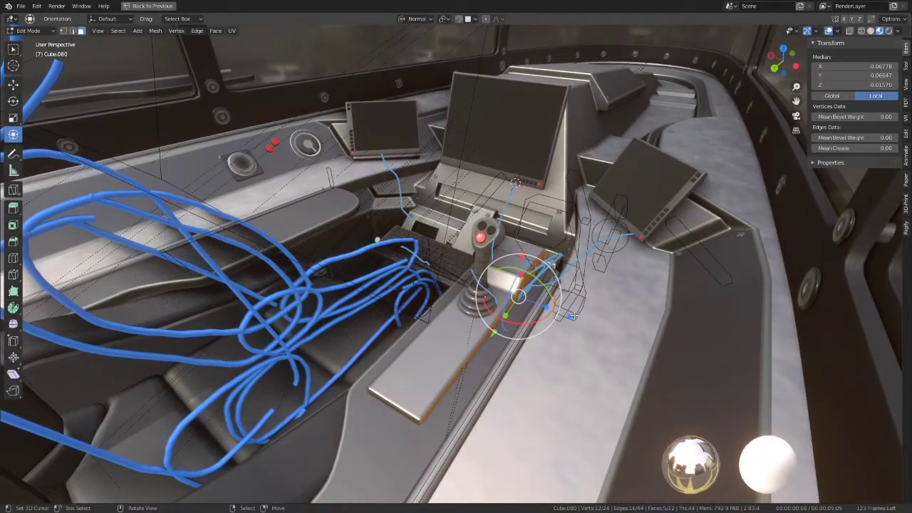
left_click_drag(574, 316, 570, 303)
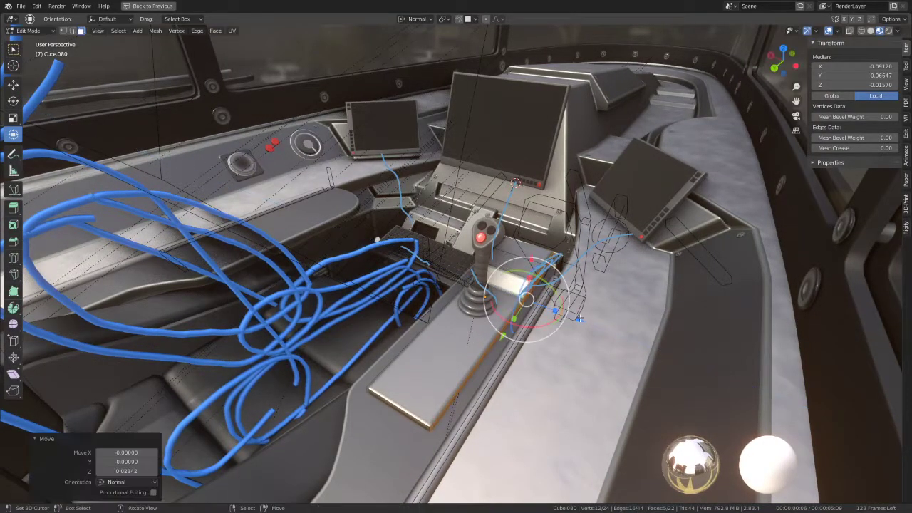
mouse_move(570, 303)
middle_mouse_down()
mouse_move(522, 301)
mouse_move(502, 317)
mouse_move(444, 218)
mouse_move(407, 279)
middle_mouse_up()
left_click(444, 218, "ctrl")
left_click(443, 218, "shift")
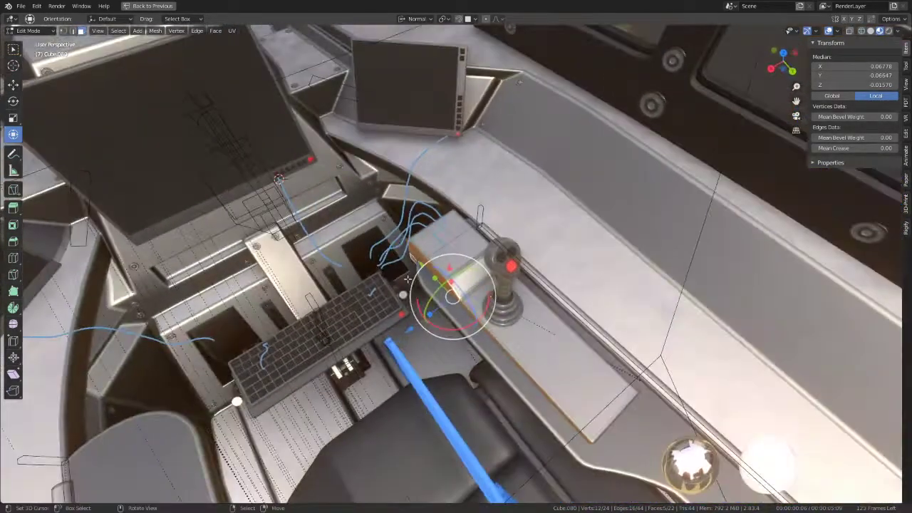
Return to Object Mode and clear the selection
key("Tab")
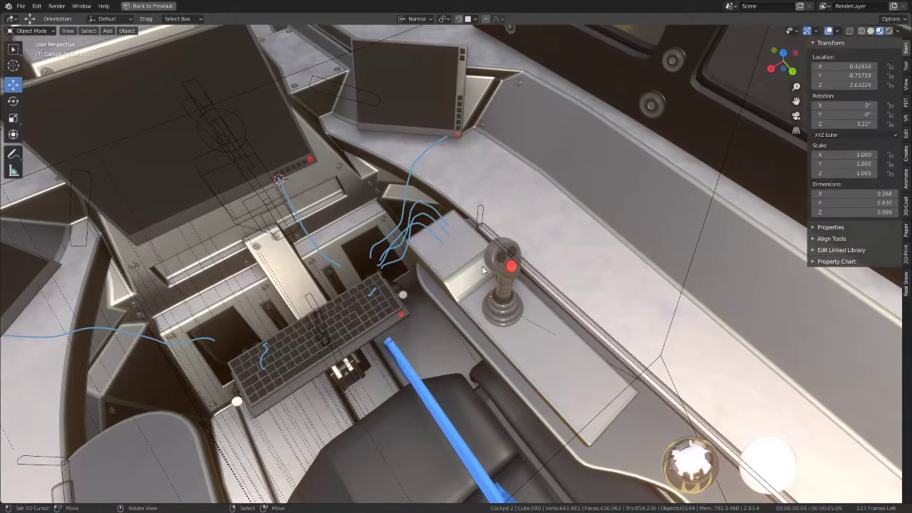
key("a")
key("alt+a")
mouse_move(482, 266)
middle_mouse_down()
mouse_move(473, 235)
mouse_move(427, 222)
mouse_move(436, 218)
mouse_move(418, 242)
mouse_move(520, 274)
mouse_move(455, 245)
mouse_move(476, 244)
mouse_move(468, 250)
middle_mouse_up()
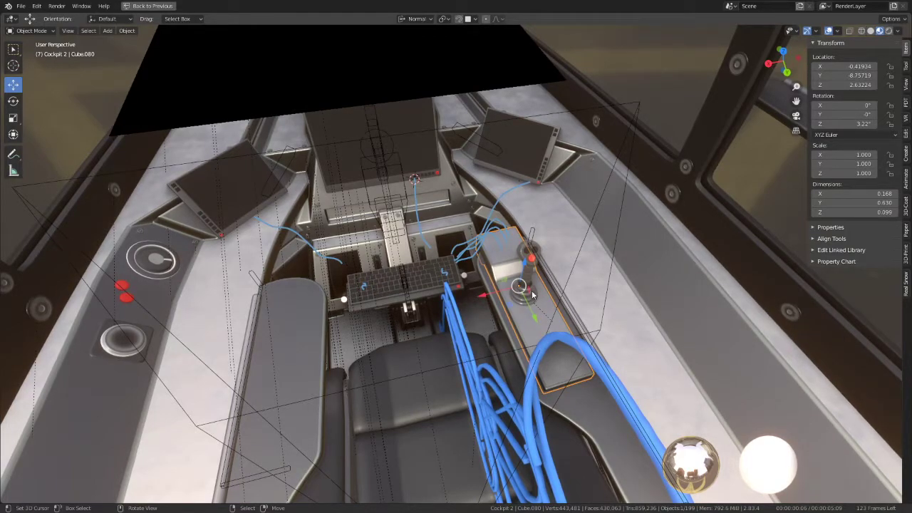
Test a linked copy of the console panel moved along X, then delete it
key("alt+d")
right_click(494, 300)
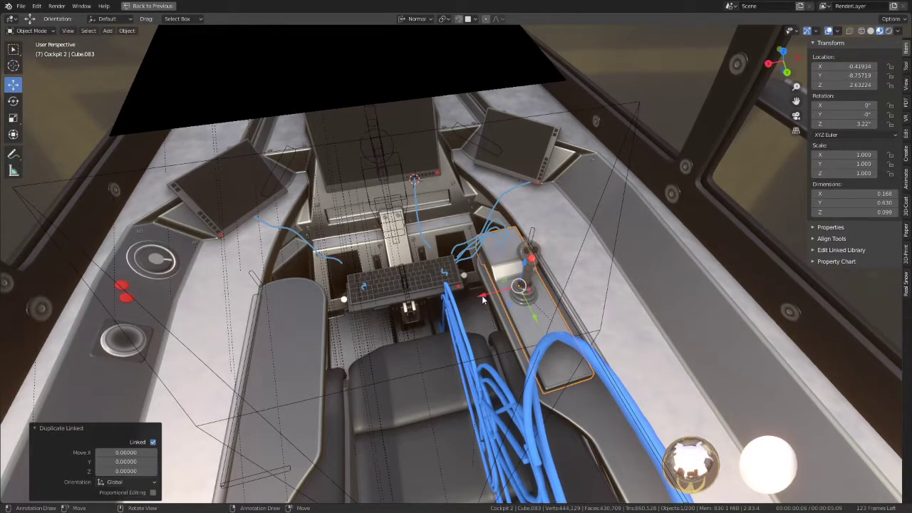
key("g")
key("x")
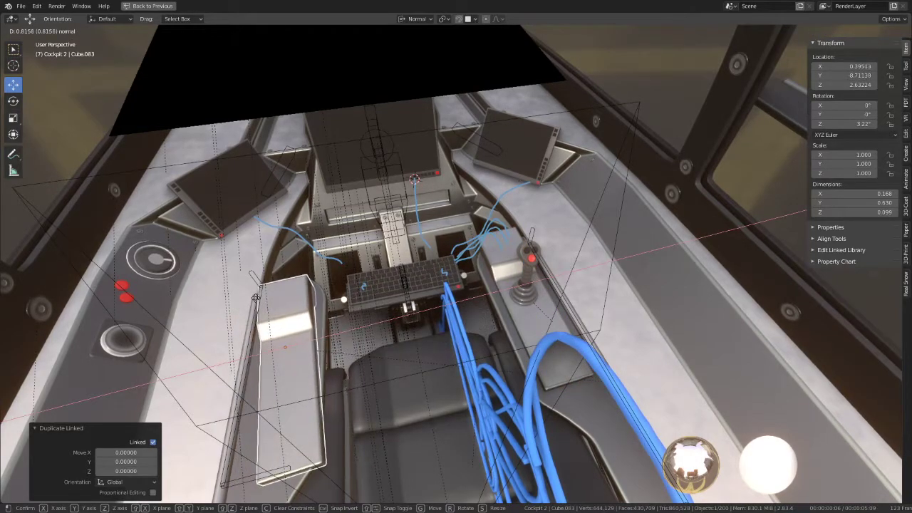
right_click(255, 297)
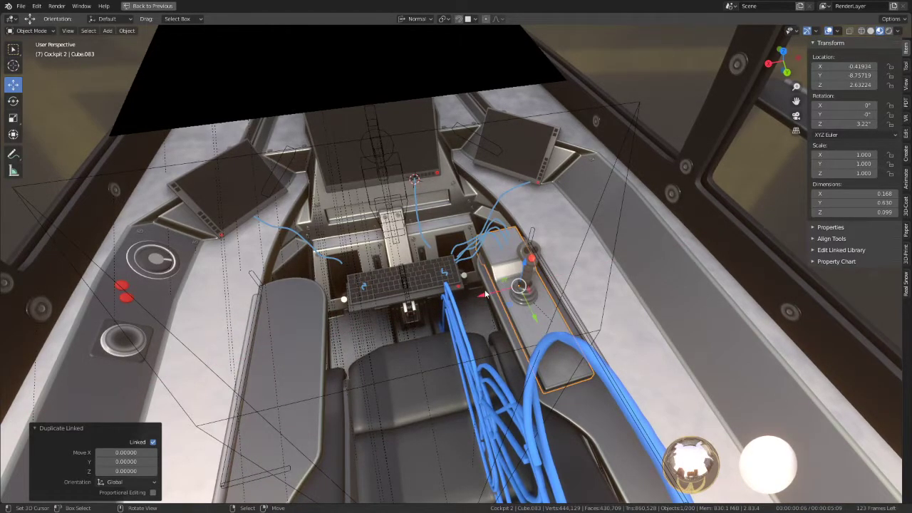
key("x")
left_click(528, 292)
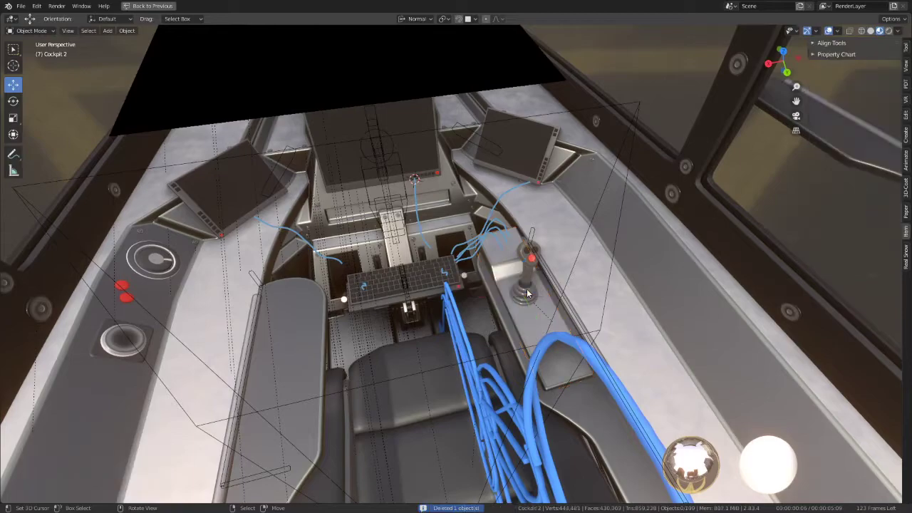
Select the Jet.083 armature at the keyboard tray and return it to Object Mode
left_click(404, 200)
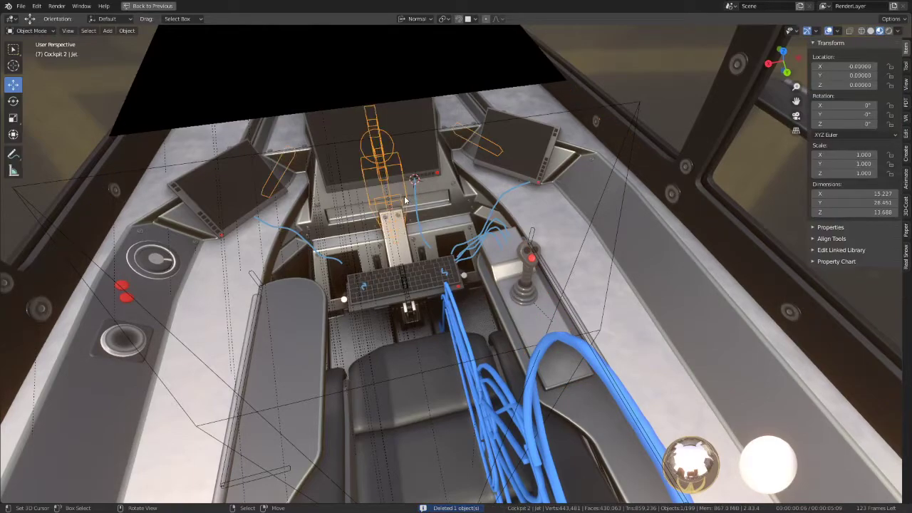
left_click(401, 274)
key("Tab")
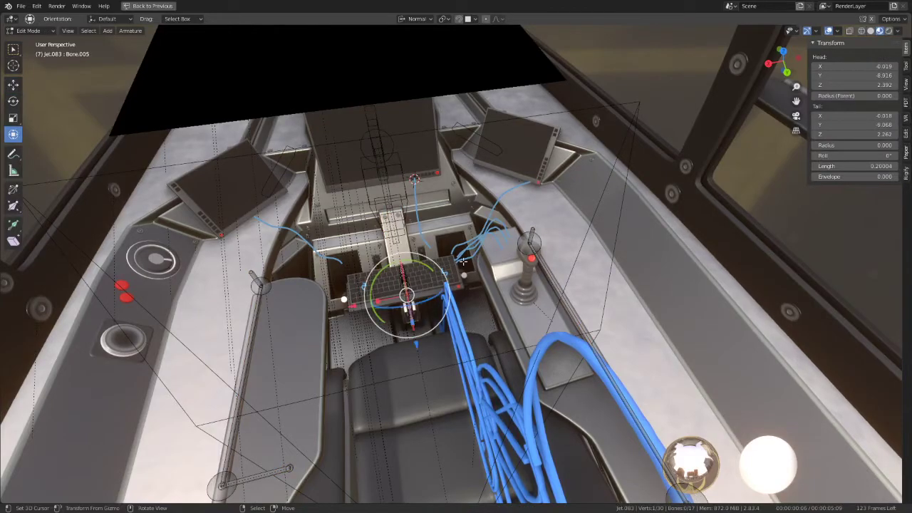
key("ctrl+Tab")
left_click(463, 261)
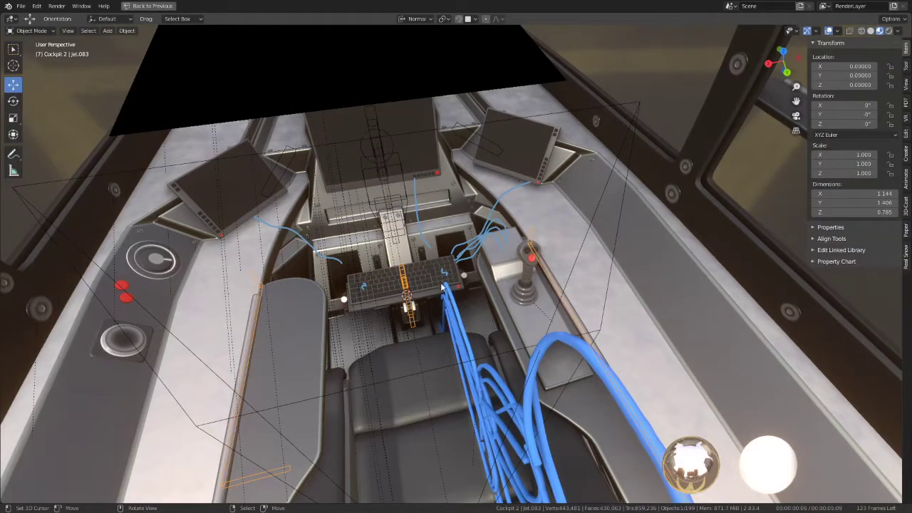
middle_click_drag(443, 285, 517, 300)
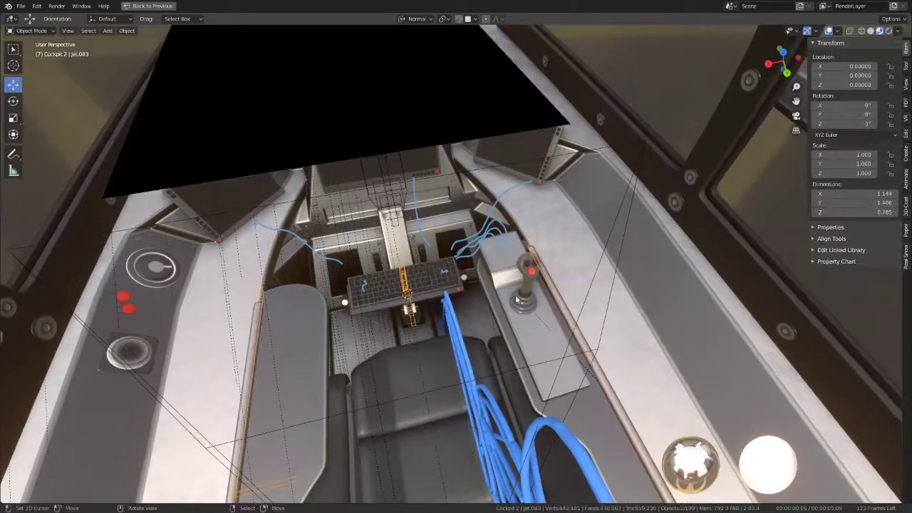
Select the right side console panel and set the Pivot Point to 3D Cursor
left_click(505, 280)
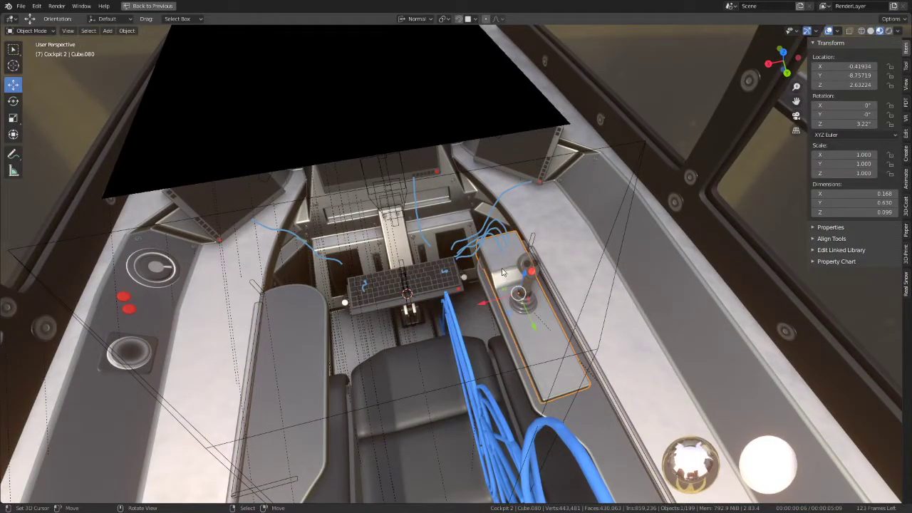
left_click(448, 20)
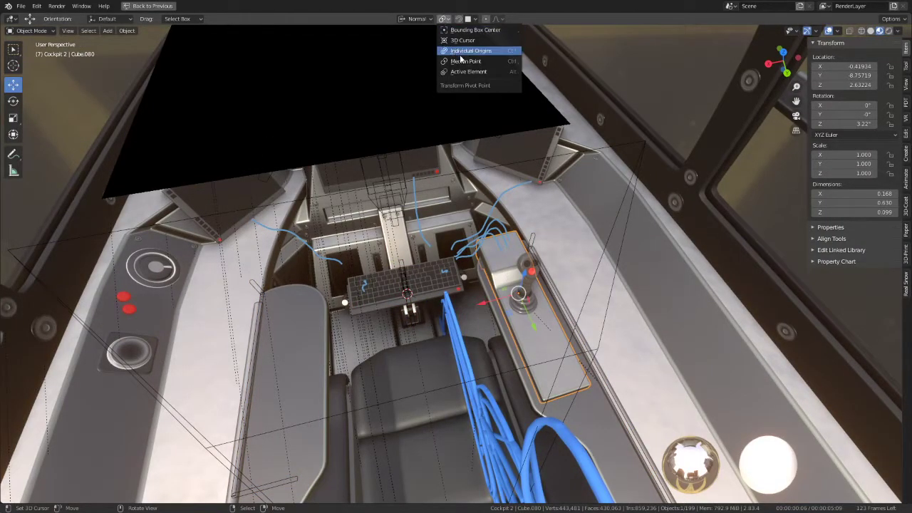
left_click(476, 40)
mouse_move(421, 223)
middle_mouse_down()
mouse_move(404, 223)
mouse_move(417, 218)
middle_mouse_up()
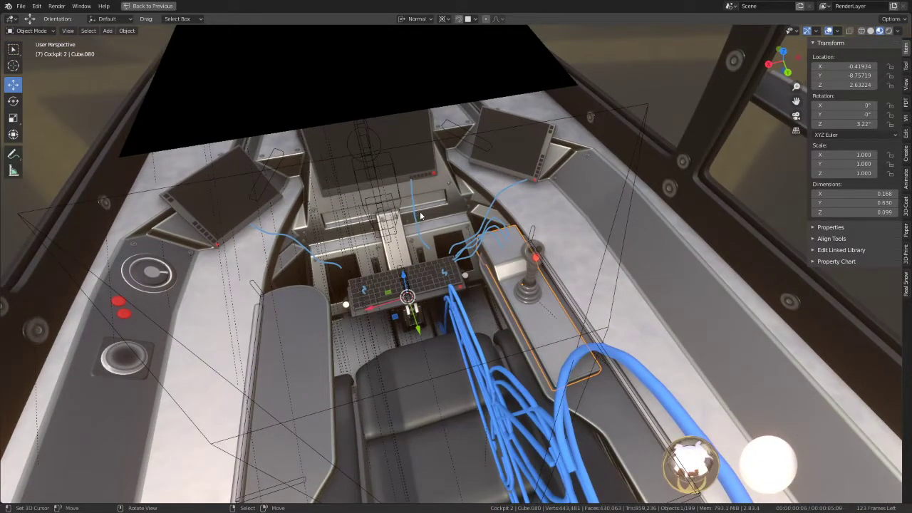
Make a linked copy of the right console panel and trial local and global X mirrors
key("alt+d")
right_click(444, 196)
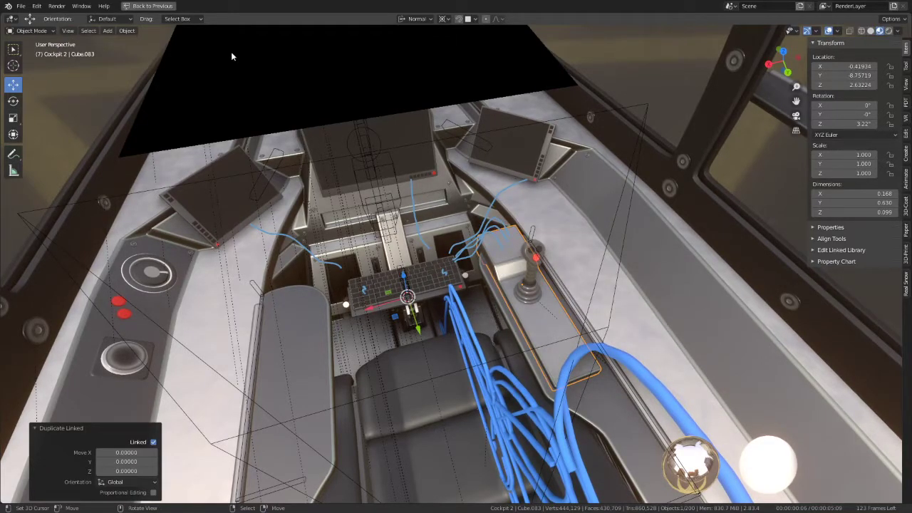
left_click(128, 31)
mouse_move(138, 61)
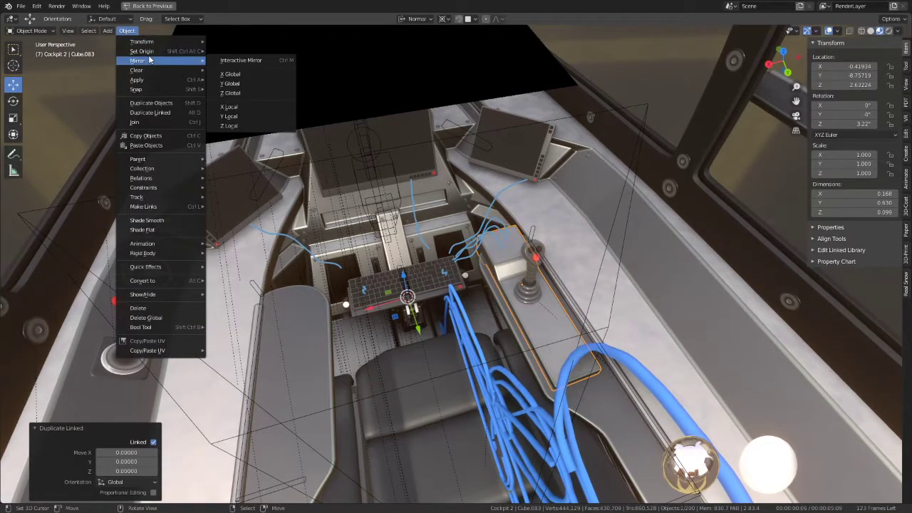
left_click(127, 31)
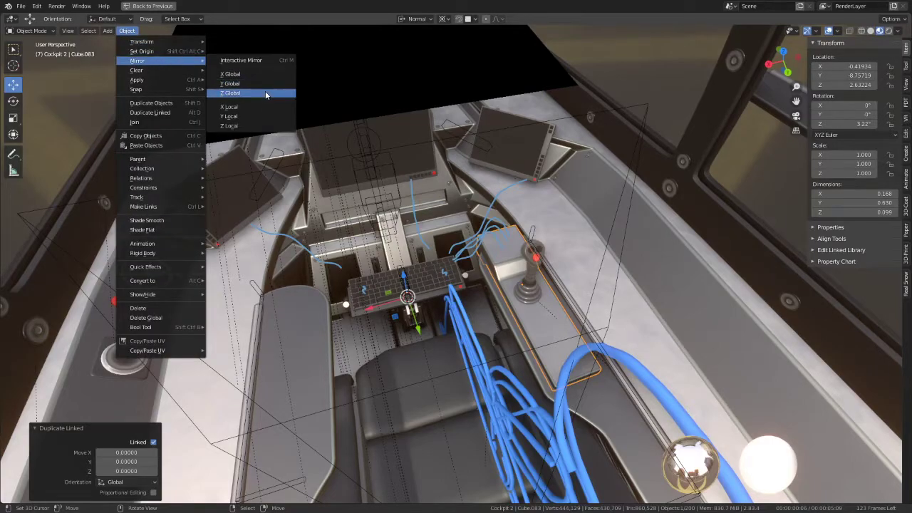
left_click(238, 112)
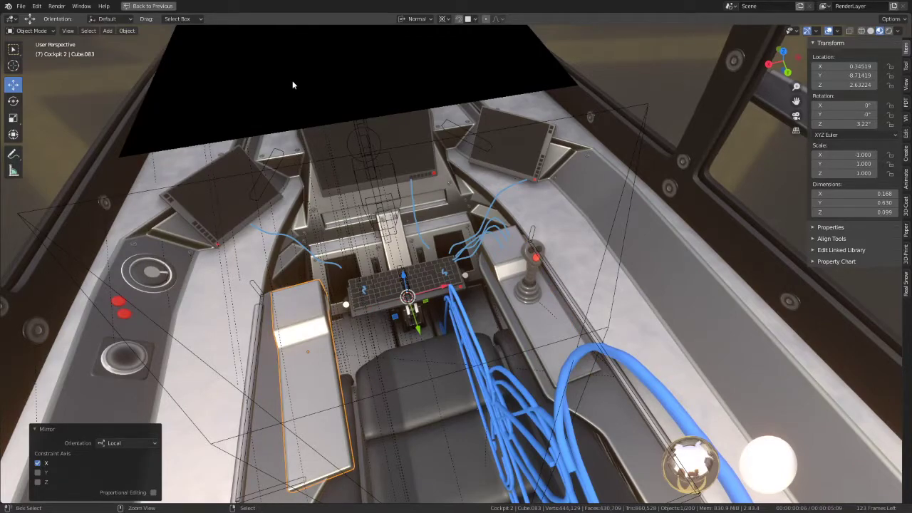
key("ctrl+z")
left_click(127, 31)
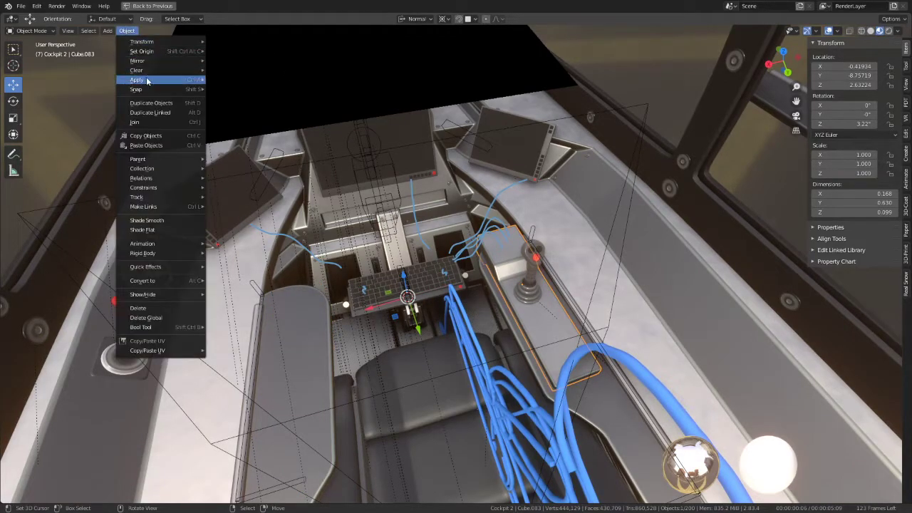
mouse_move(137, 60)
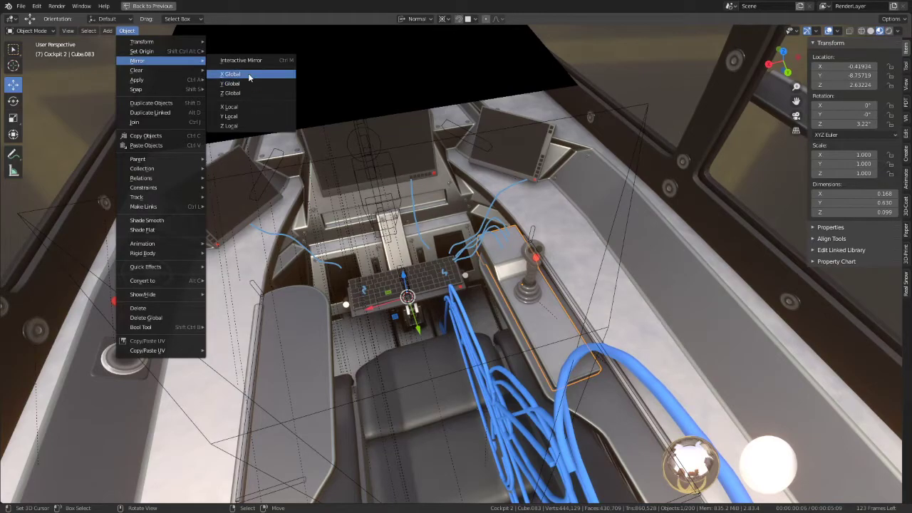
left_click(248, 75)
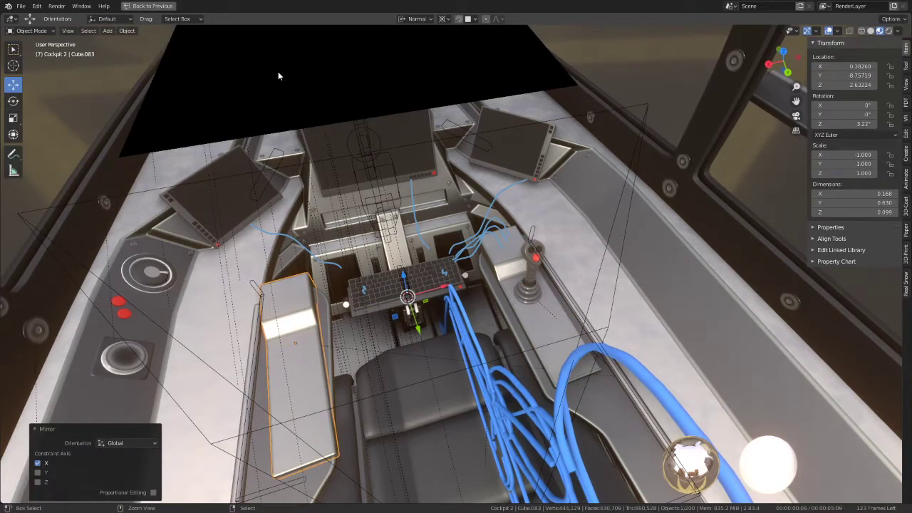
mouse_move(278, 72)
middle_mouse_down()
mouse_move(438, 170)
mouse_move(456, 186)
mouse_move(453, 204)
mouse_move(430, 197)
mouse_move(412, 52)
middle_mouse_up()
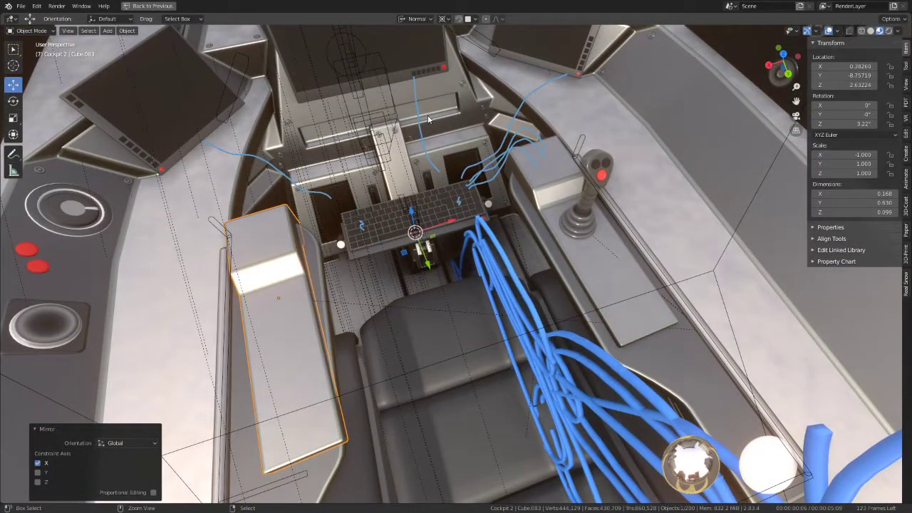
key("ctrl+z")
Set transform orientation to Global and mirror the copy across global X
left_click(410, 18)
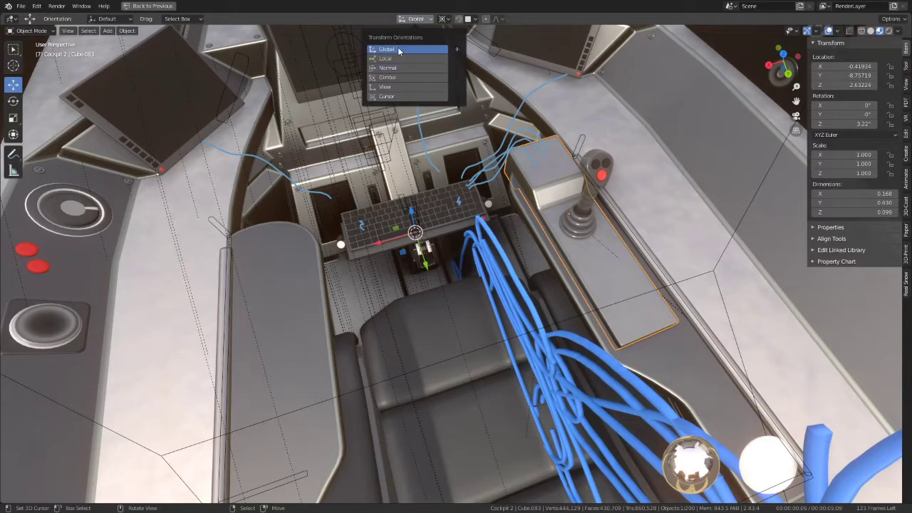
left_click(401, 50)
left_click(129, 30)
mouse_move(137, 61)
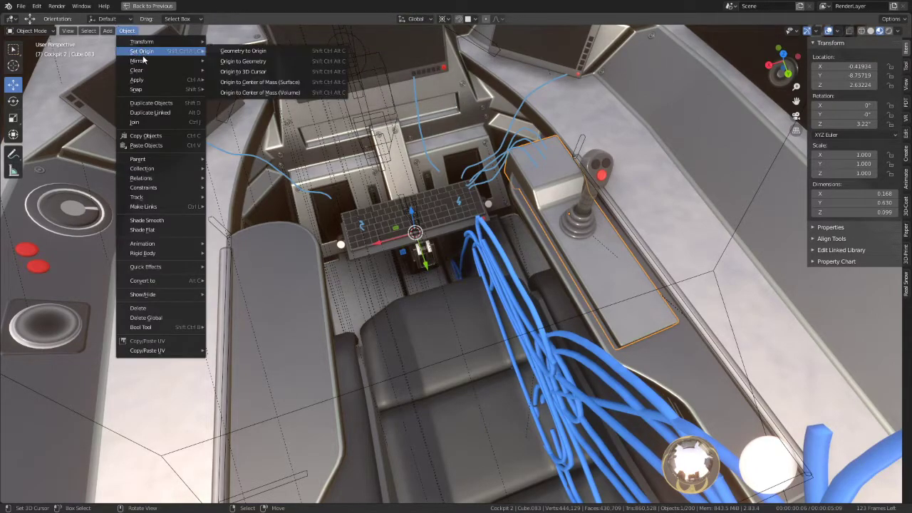
left_click(242, 75)
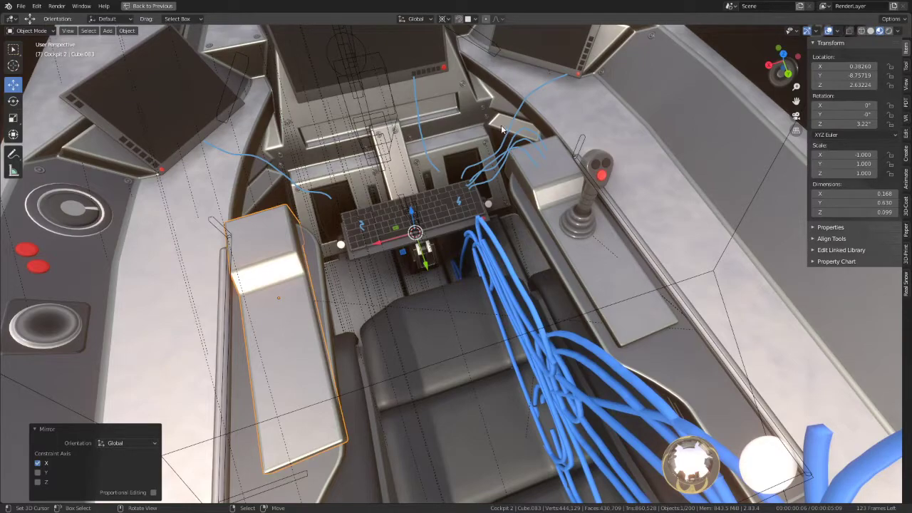
Set the mirrored left panel's Z rotation to -3.22°
left_click(538, 161)
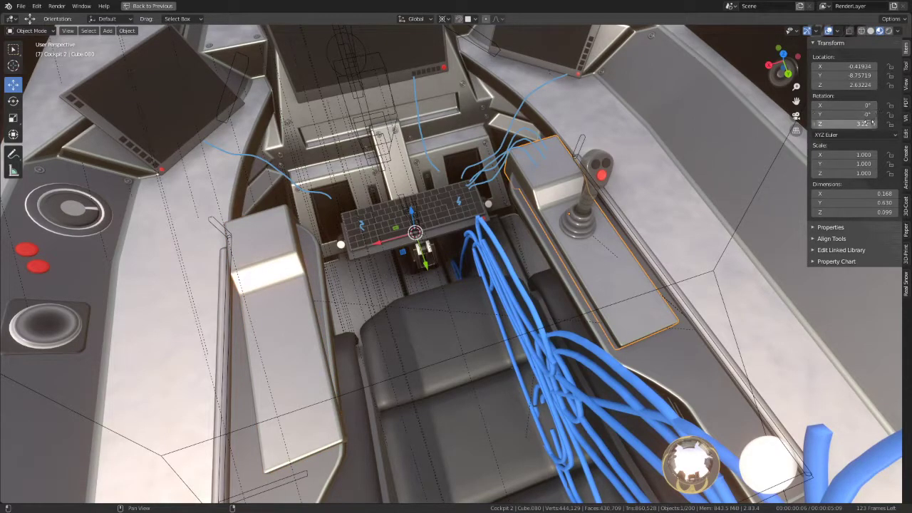
left_click(285, 266)
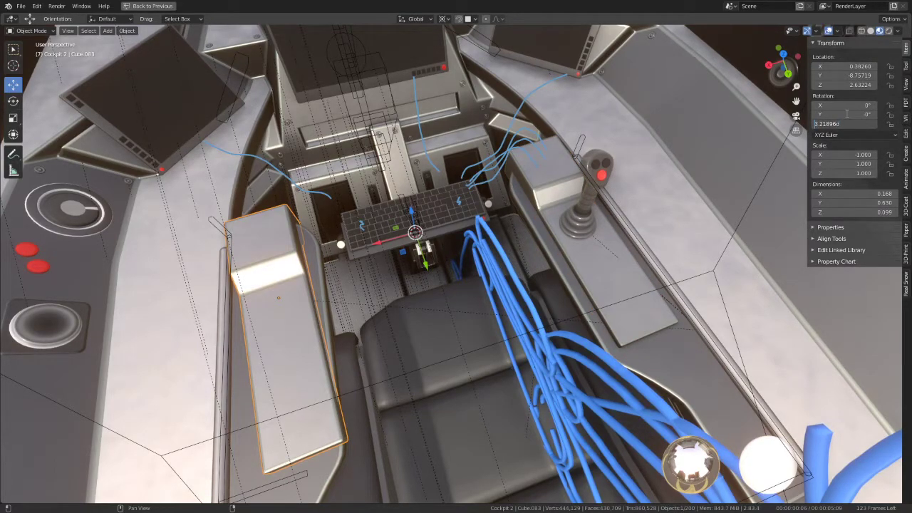
key("Return")
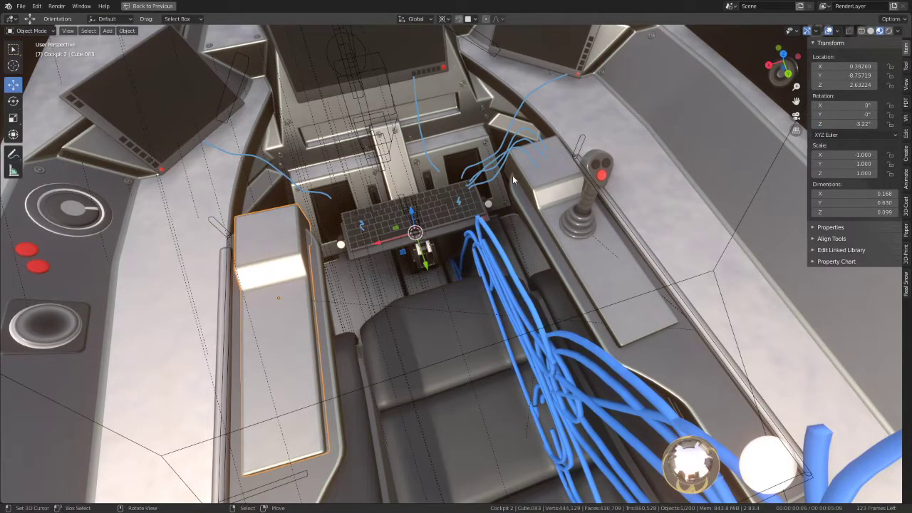
mouse_move(512, 175)
middle_mouse_down()
mouse_move(421, 228)
mouse_move(345, 209)
mouse_move(372, 235)
mouse_move(459, 247)
middle_mouse_up()
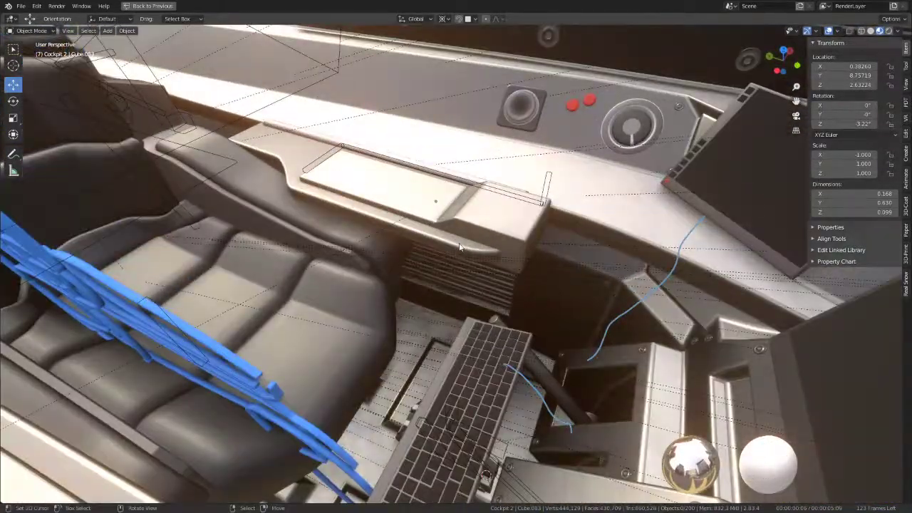
Parent the mirrored left panel to the side dashboard shelf with Keep Transform
left_click(459, 247)
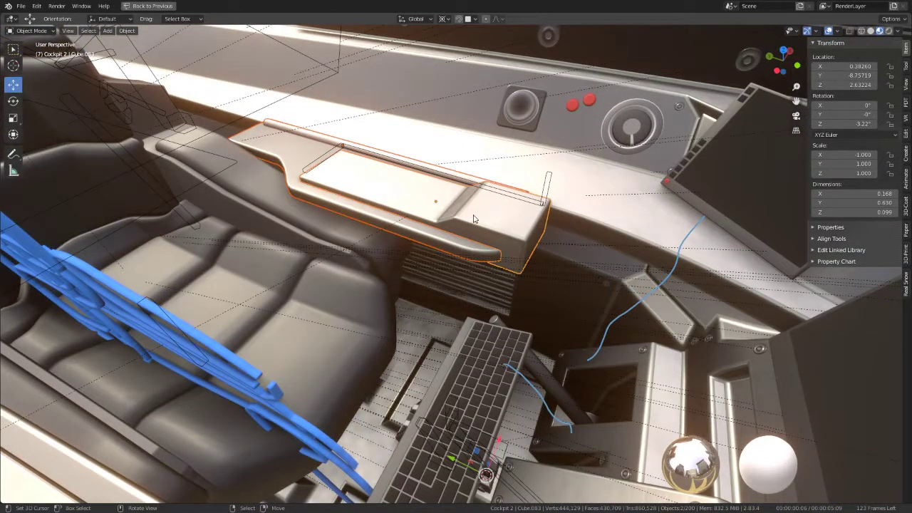
left_click(476, 218)
left_click(464, 238)
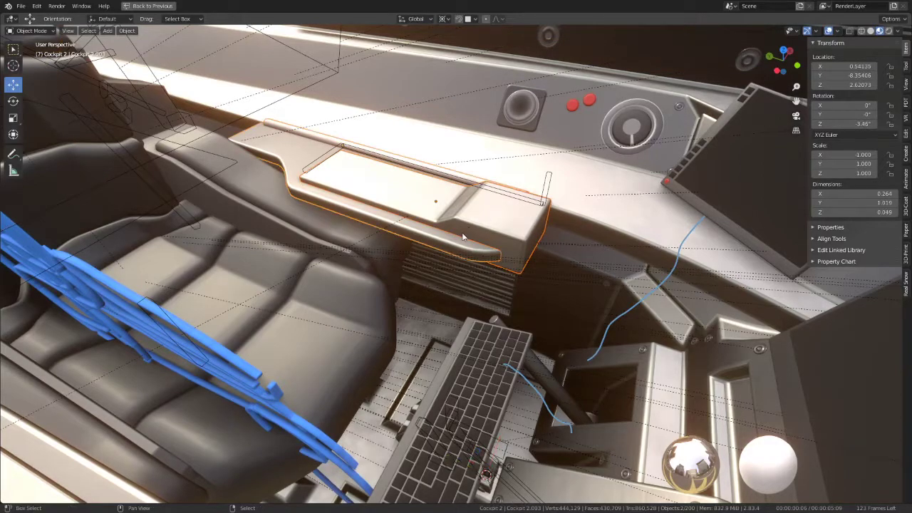
key("ctrl+p")
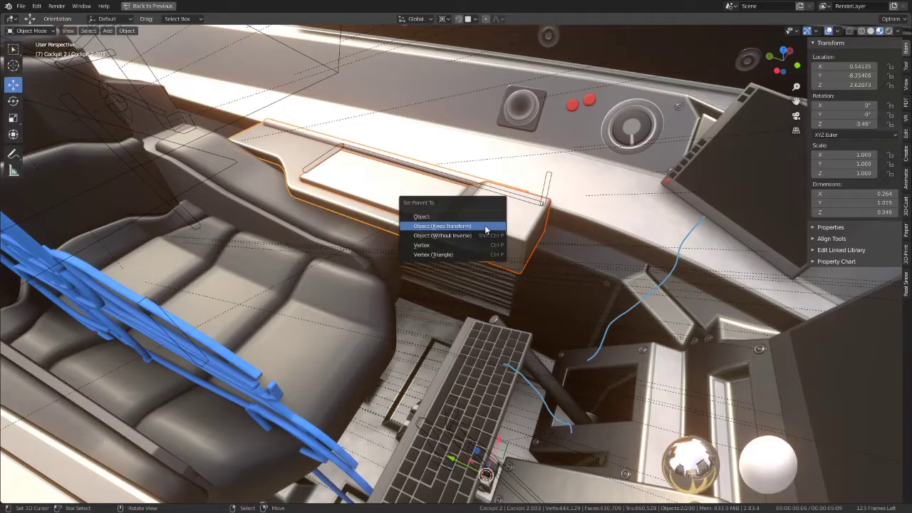
left_click(485, 225)
From a top-down view, pick the Transform tool in the left toolbar
mouse_move(484, 225)
middle_mouse_down()
mouse_move(497, 255)
mouse_move(490, 220)
mouse_move(357, 253)
mouse_move(421, 265)
mouse_move(370, 240)
mouse_move(413, 222)
mouse_move(350, 209)
mouse_move(371, 213)
middle_mouse_up()
scroll(490, 217, "up", 5)
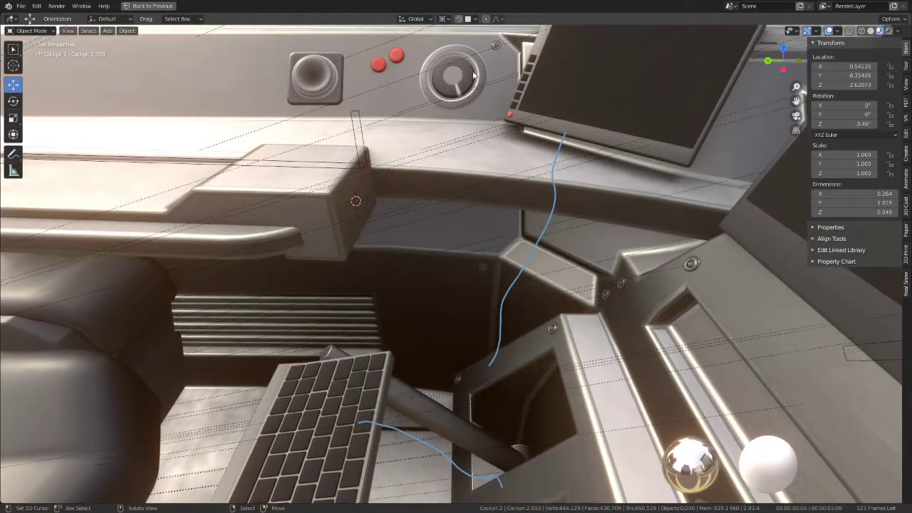
left_click(13, 135)
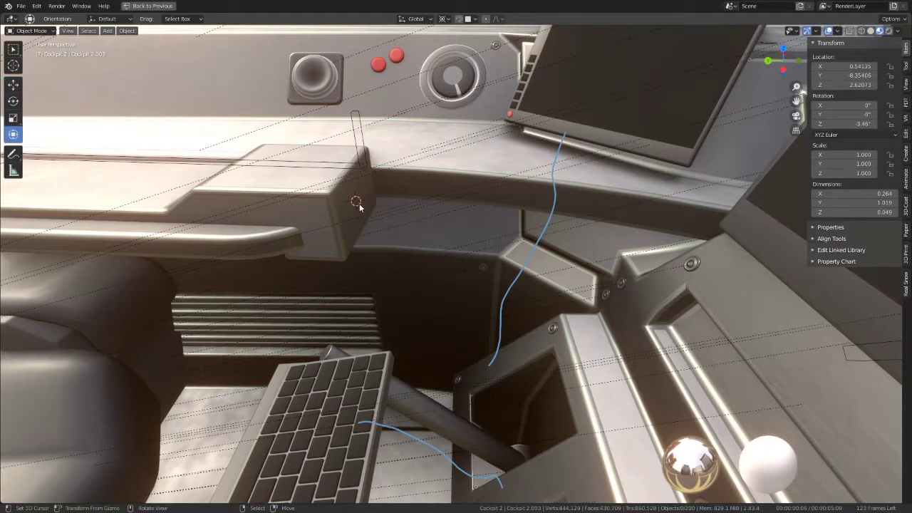
Draw two annotation cable strokes down from the left console box, orbiting to check them
key("shift+space")
key("d")
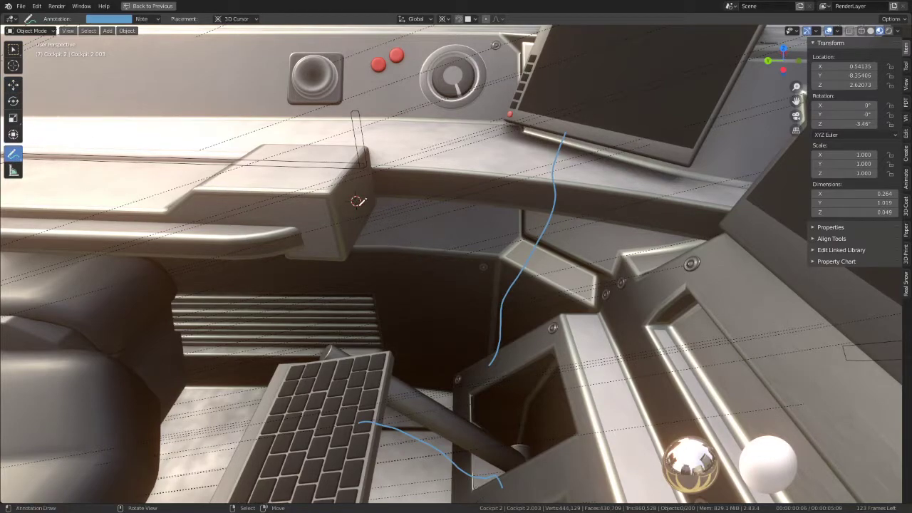
left_click_drag(387, 207, 507, 313)
mouse_move(523, 408)
middle_mouse_down()
mouse_move(472, 294)
mouse_move(389, 233)
middle_mouse_up()
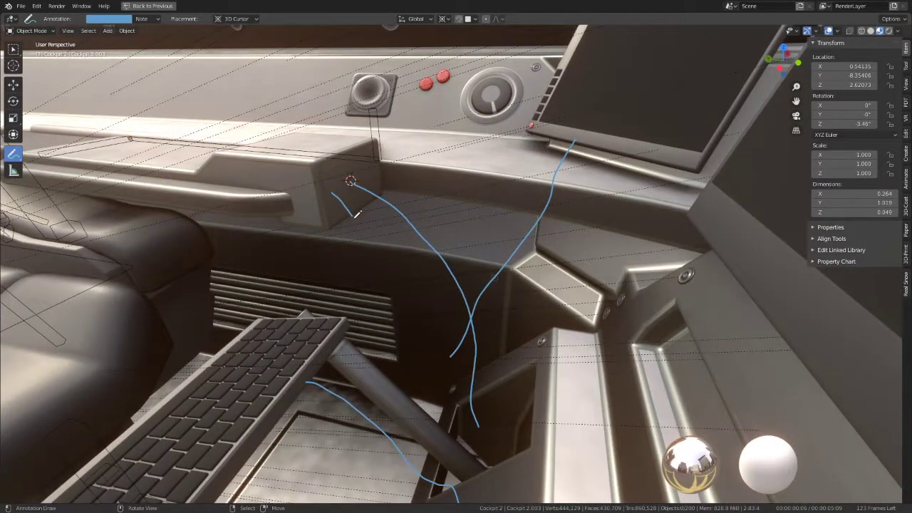
left_click_drag(358, 214, 412, 285)
middle_click_drag(510, 437, 382, 173)
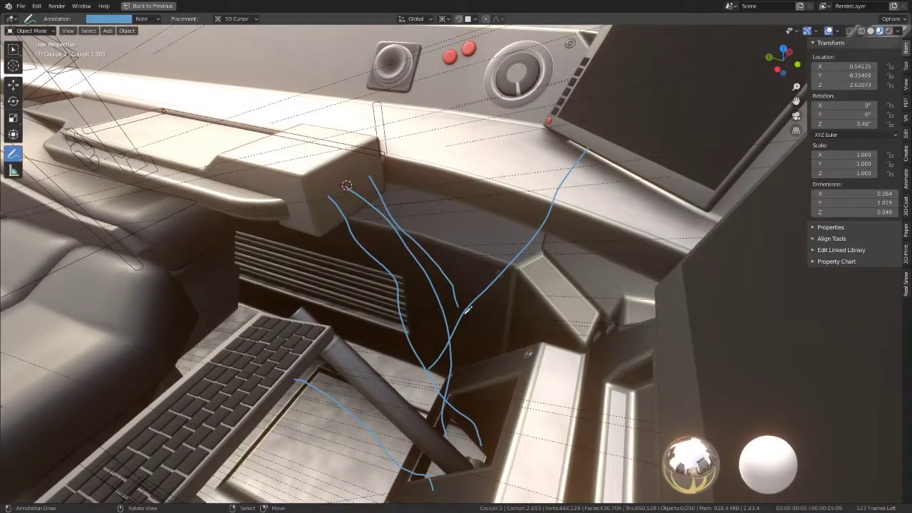
mouse_move(510, 426)
middle_mouse_down()
mouse_move(493, 379)
mouse_move(448, 320)
mouse_move(456, 330)
middle_mouse_up()
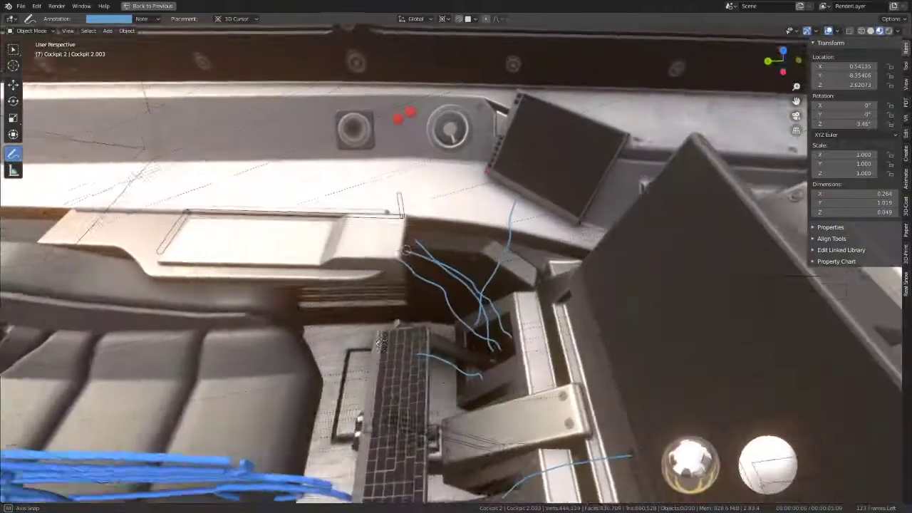
middle_click_drag(405, 250, 427, 250)
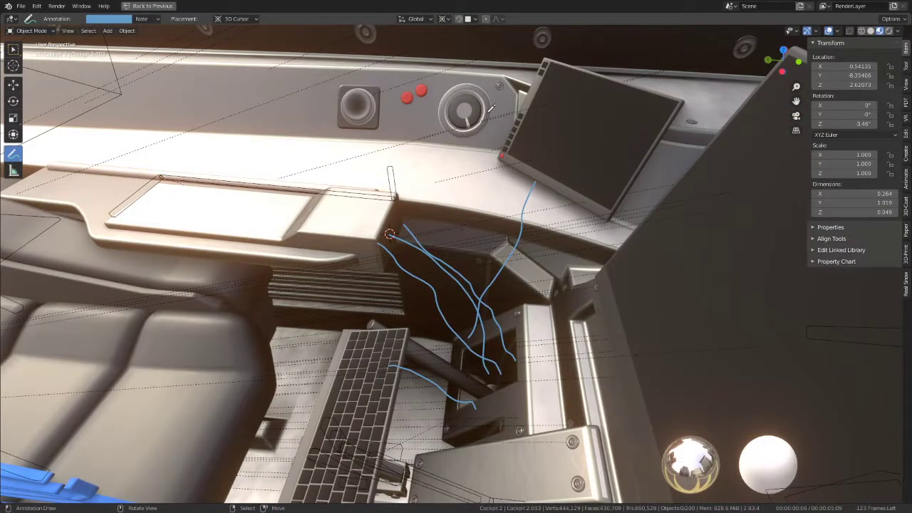
mouse_move(442, 224)
middle_mouse_down()
mouse_move(505, 226)
mouse_move(144, 34)
middle_mouse_up()
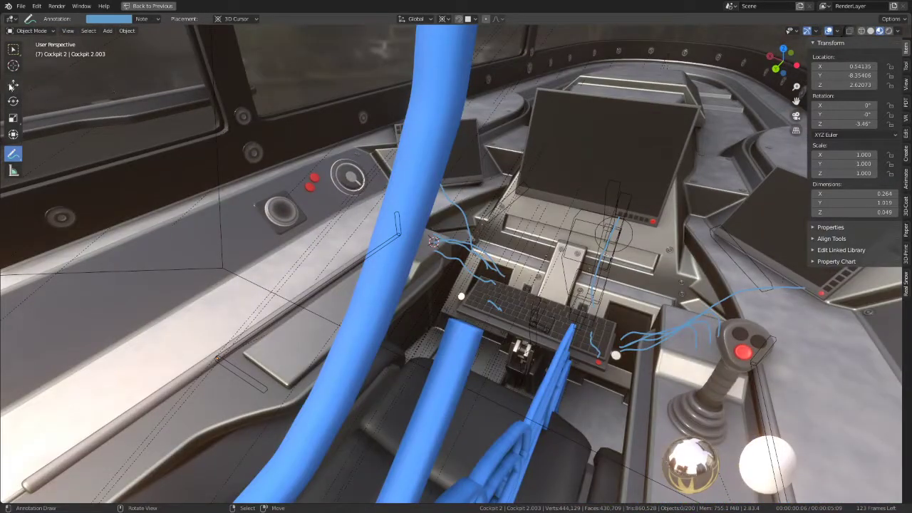
Return to the select tool and toggle the viewport overlays off and back on to preview
left_click(13, 84)
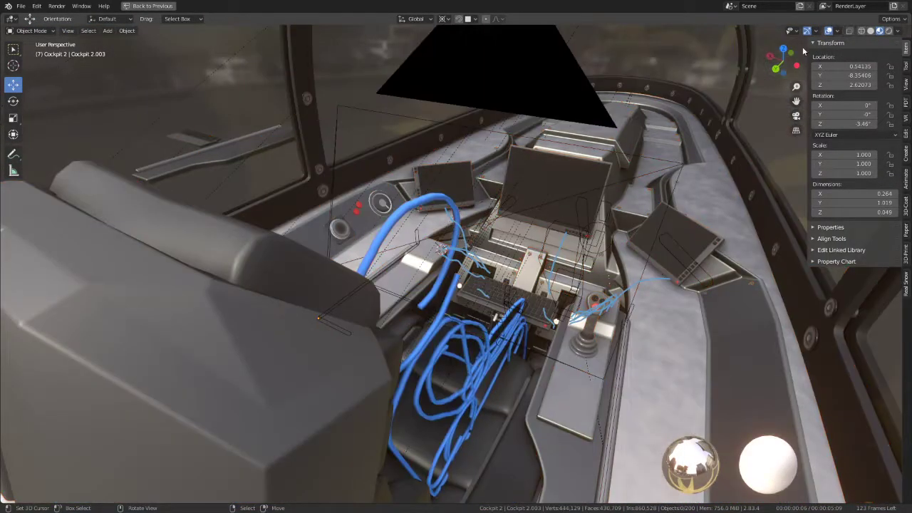
left_click(830, 32)
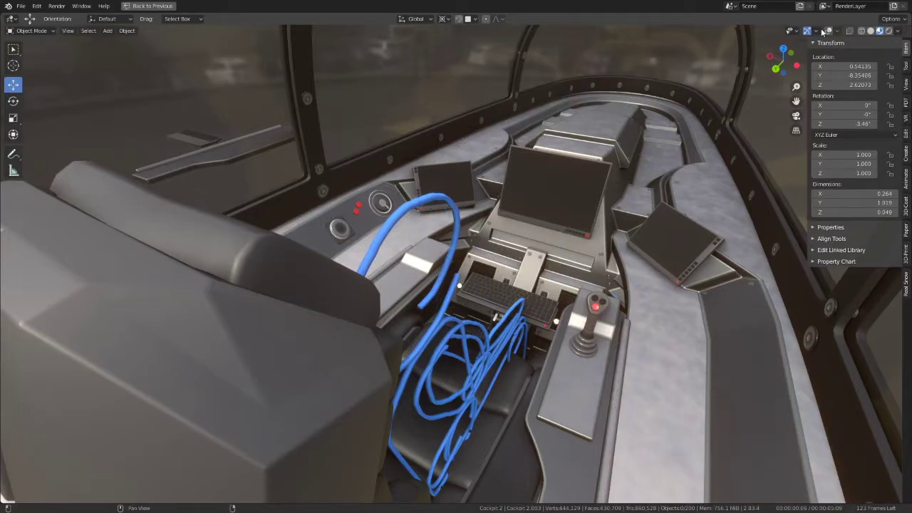
left_click(827, 31)
mouse_move(576, 193)
middle_mouse_down()
mouse_move(442, 223)
mouse_move(458, 215)
mouse_move(444, 191)
mouse_move(475, 198)
mouse_move(482, 224)
mouse_move(480, 204)
mouse_move(497, 204)
mouse_move(478, 208)
middle_mouse_up()
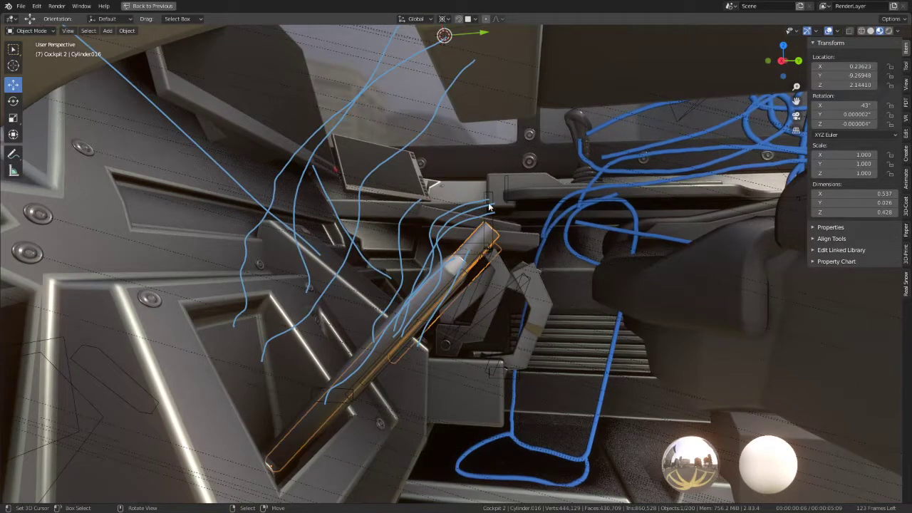
Put the Jet.083 seat armature into Pose Mode and select Bone.008
left_click(481, 226)
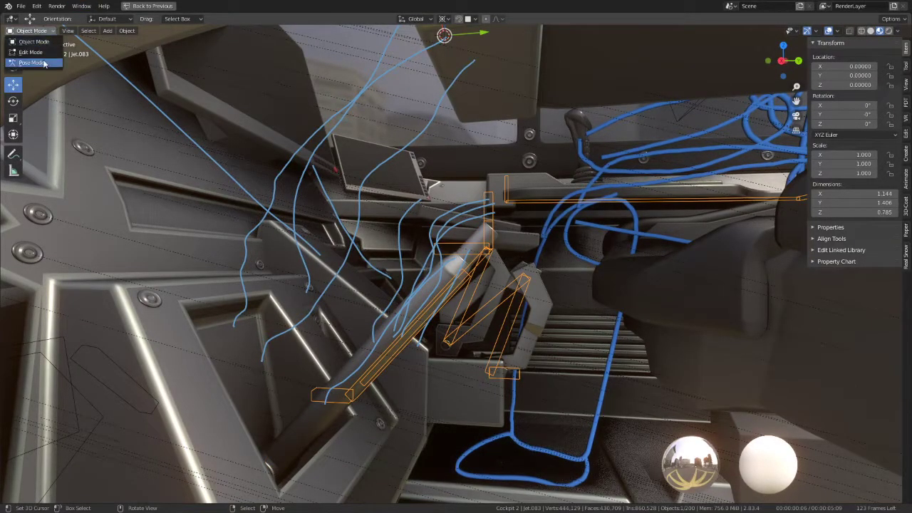
left_click(44, 63)
left_click(484, 199)
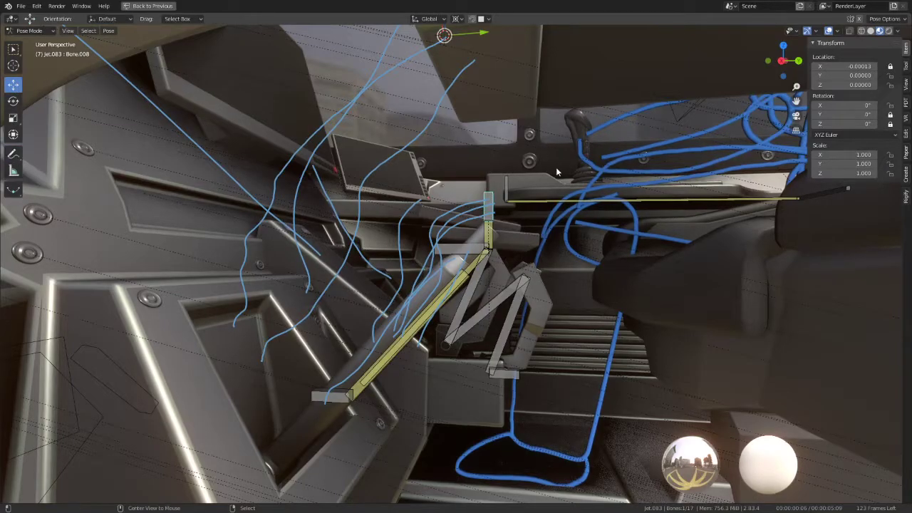
mouse_move(556, 166)
middle_mouse_down()
mouse_move(413, 239)
mouse_move(390, 264)
mouse_move(343, 273)
mouse_move(426, 263)
mouse_move(465, 236)
mouse_move(430, 234)
mouse_move(418, 251)
mouse_move(800, 6)
middle_mouse_up()
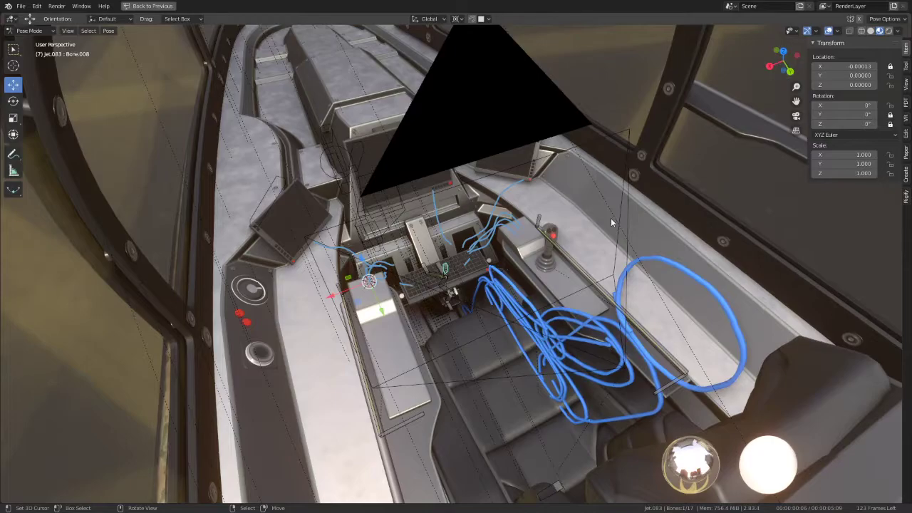
mouse_move(612, 223)
middle_mouse_down()
mouse_move(581, 198)
mouse_move(539, 443)
mouse_move(553, 380)
mouse_move(442, 310)
mouse_move(351, 123)
middle_mouse_up()
Set pivot to Median Point and orientation to Normal, then rotate the bone about its normal
left_click(457, 19)
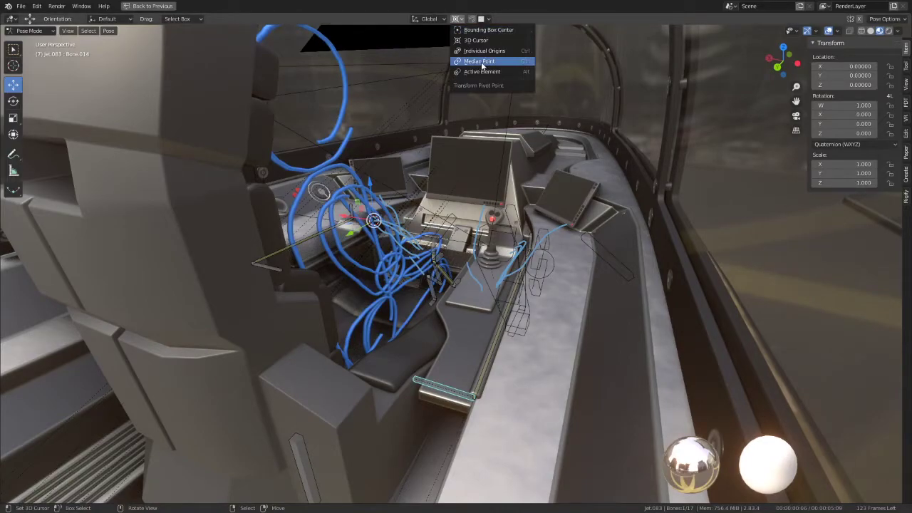
left_click(482, 62)
left_click(430, 19)
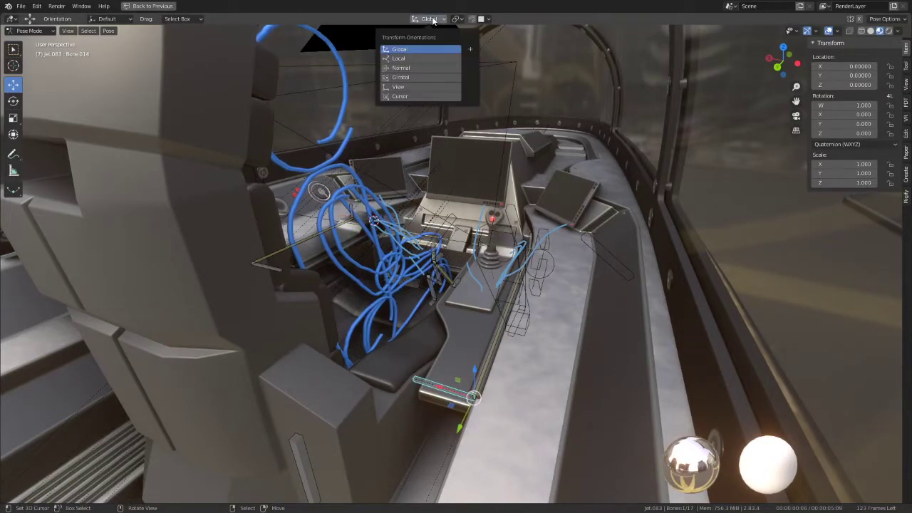
left_click(408, 69)
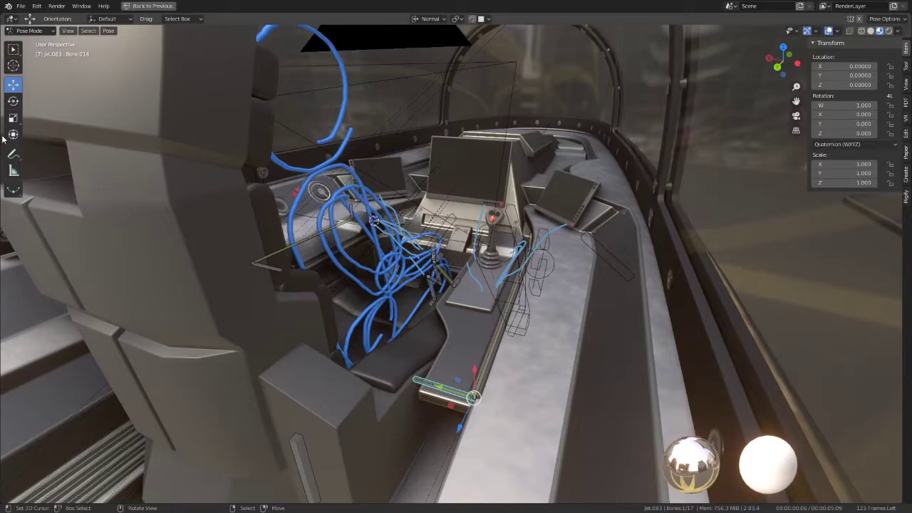
left_click_drag(501, 385, 497, 416)
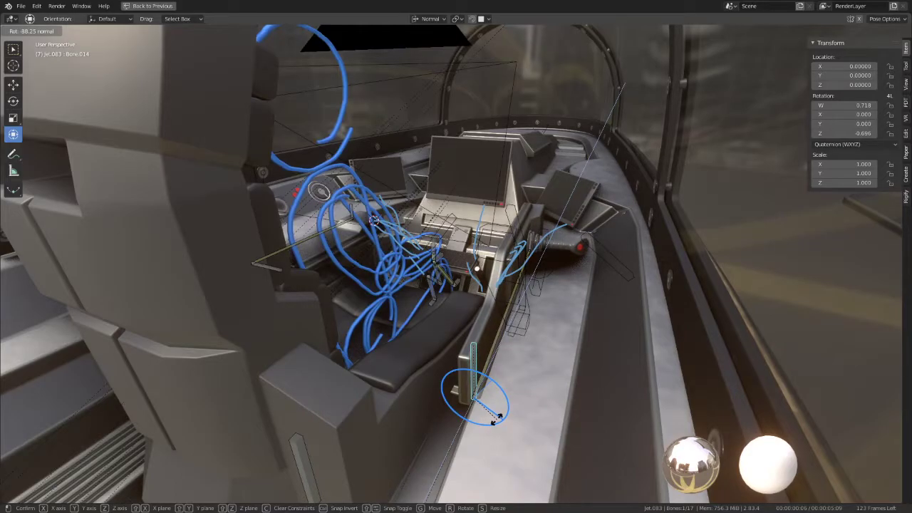
mouse_move(497, 417)
middle_mouse_down()
mouse_move(483, 364)
mouse_move(306, 343)
mouse_move(524, 351)
mouse_move(375, 375)
mouse_move(327, 364)
middle_mouse_up()
Rotate Bone.011 about 97.3° on its normal axis, then return to Object Mode
left_click(314, 419)
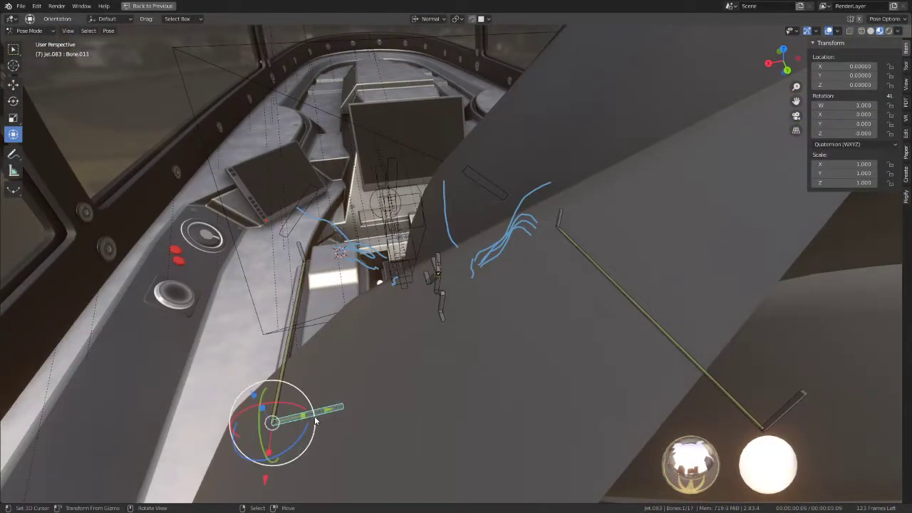
middle_click_drag(314, 419, 332, 409)
left_click_drag(339, 412, 286, 408)
mouse_move(286, 407)
middle_mouse_down()
mouse_move(342, 314)
mouse_move(312, 315)
mouse_move(495, 339)
mouse_move(411, 341)
mouse_move(380, 325)
mouse_move(390, 322)
middle_mouse_up()
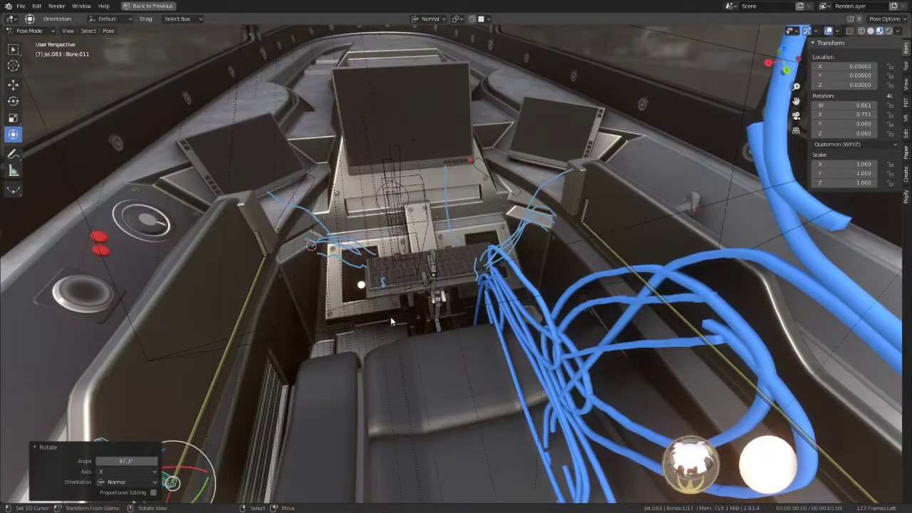
left_click(34, 41)
mouse_move(285, 214)
middle_mouse_down()
mouse_move(521, 208)
mouse_move(387, 220)
mouse_move(334, 196)
mouse_move(468, 217)
middle_mouse_up()
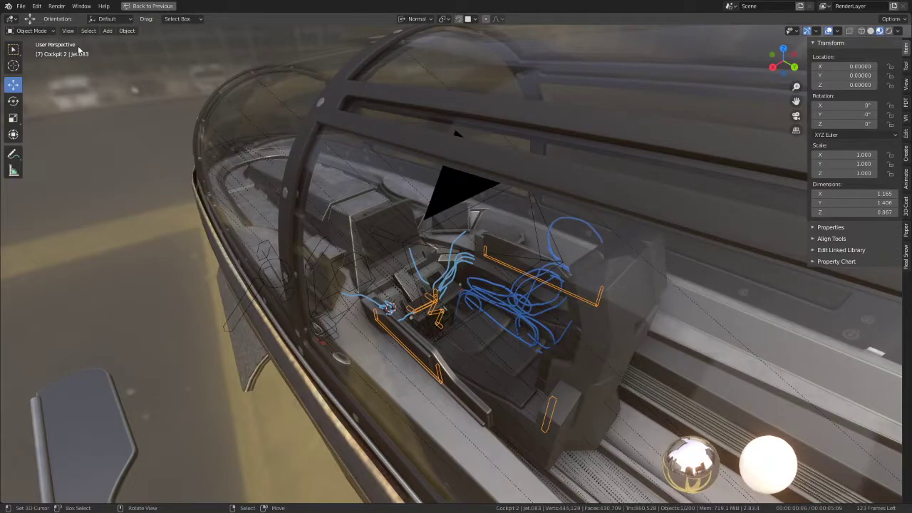
Select all bones of Jet.083 in Pose Mode, clear their rotations with Alt+R, and exit to Object Mode
left_click(49, 62)
key("a")
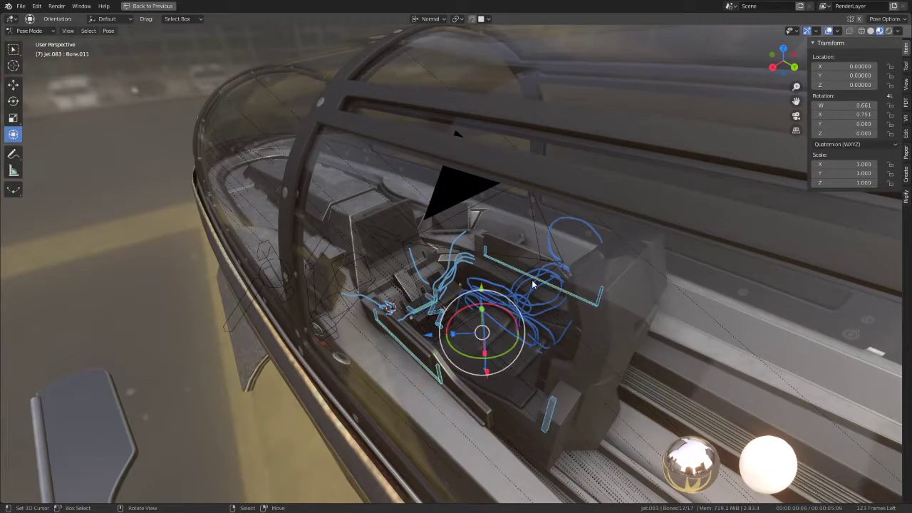
key("alt+r")
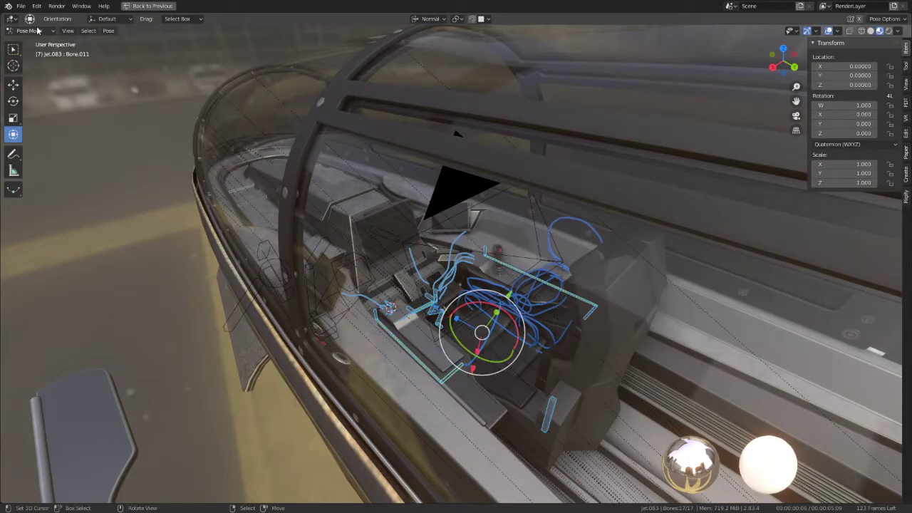
left_click(35, 41)
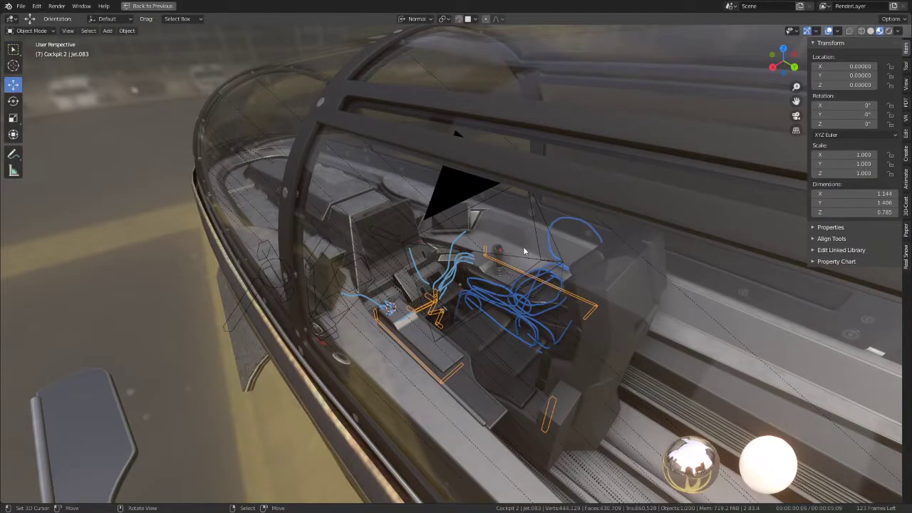
Check the cockpit camera view, orbit back into the interior, and open the File menu
key("KP_0")
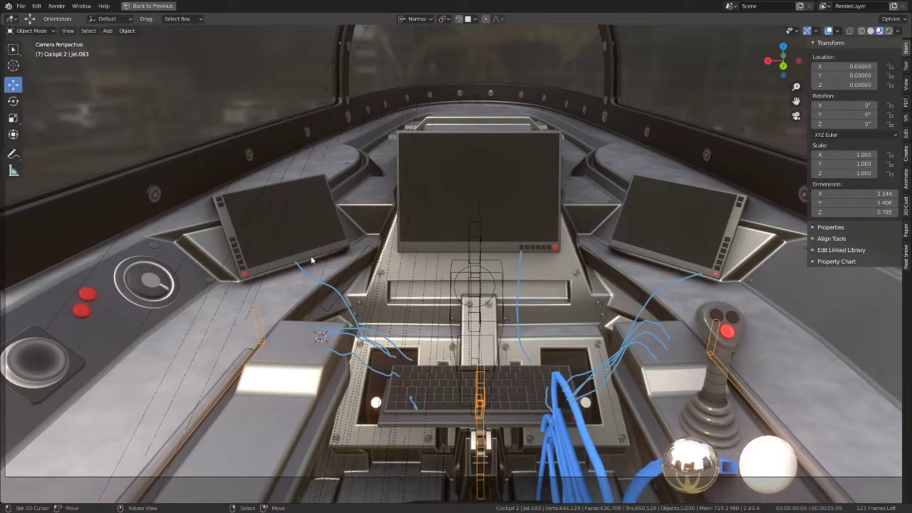
scroll(461, 171, "down", 4)
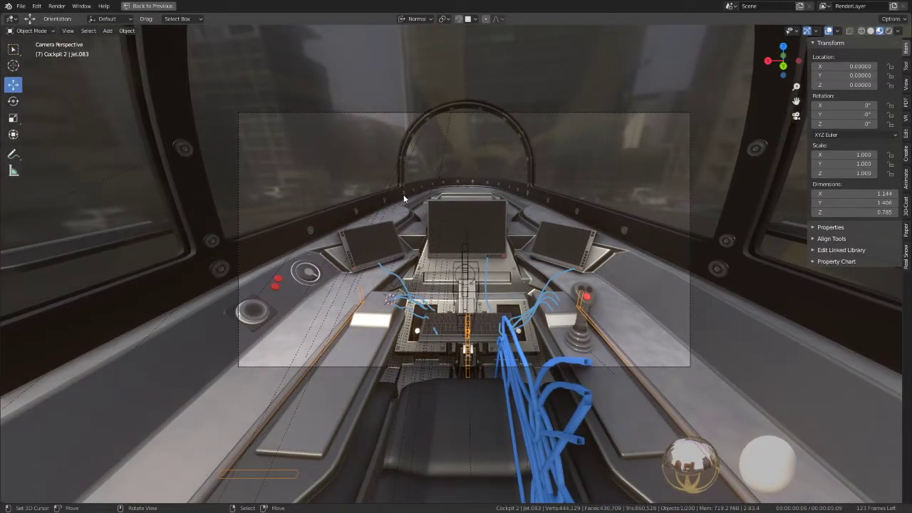
mouse_move(403, 195)
middle_mouse_down()
mouse_move(474, 214)
mouse_move(423, 228)
mouse_move(239, 204)
middle_mouse_up()
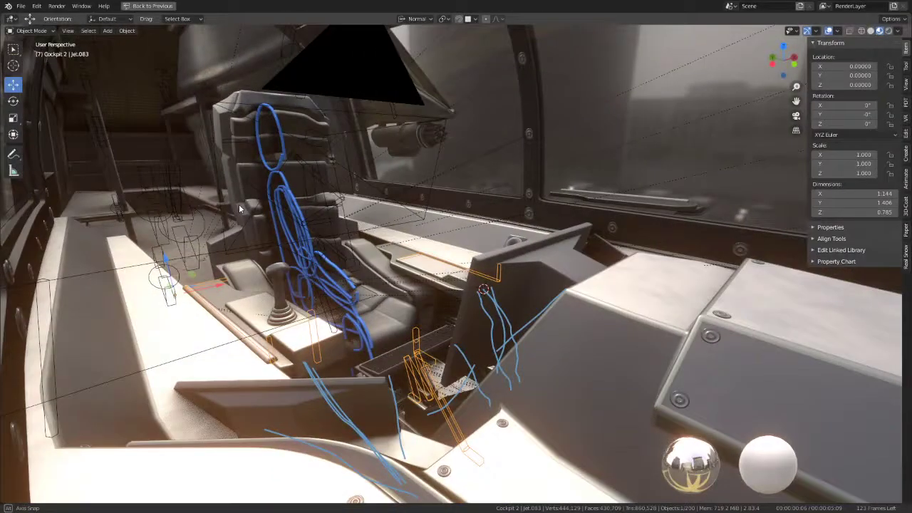
left_click(21, 6)
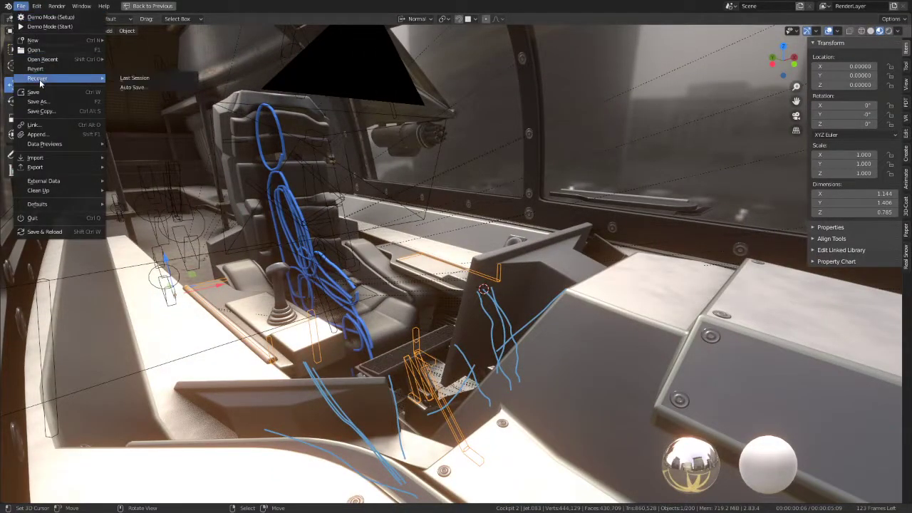